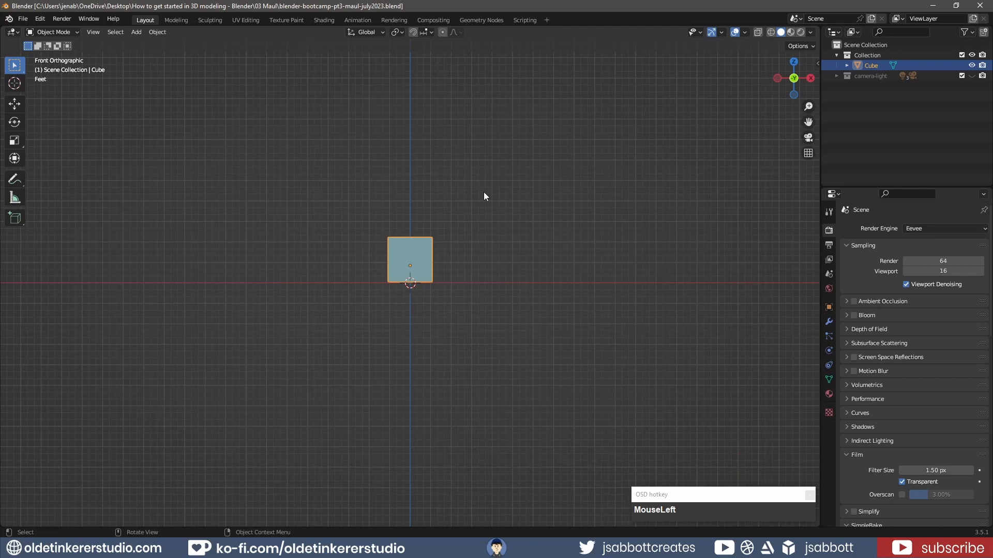
Step: Delete the default cube and load warhammer-parts-ref.jpg as a reference image aligned to the front view
key(KP_1)
key(Delete)
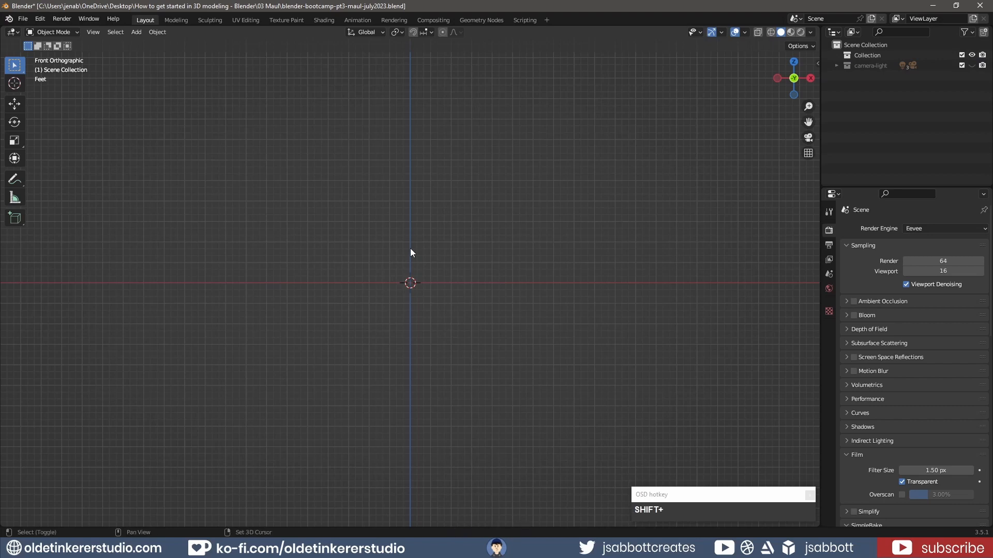
key(shift+a)
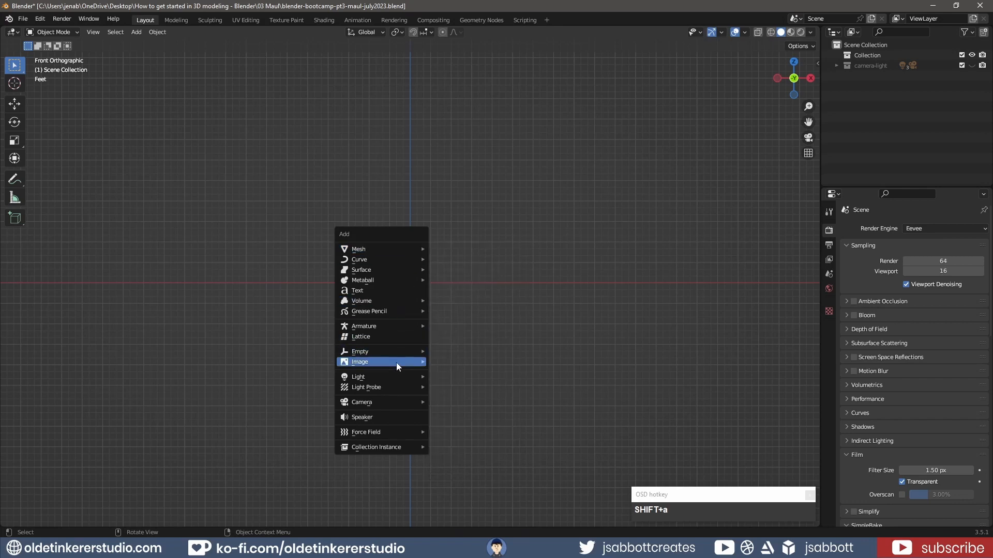
mouse_move(396, 362)
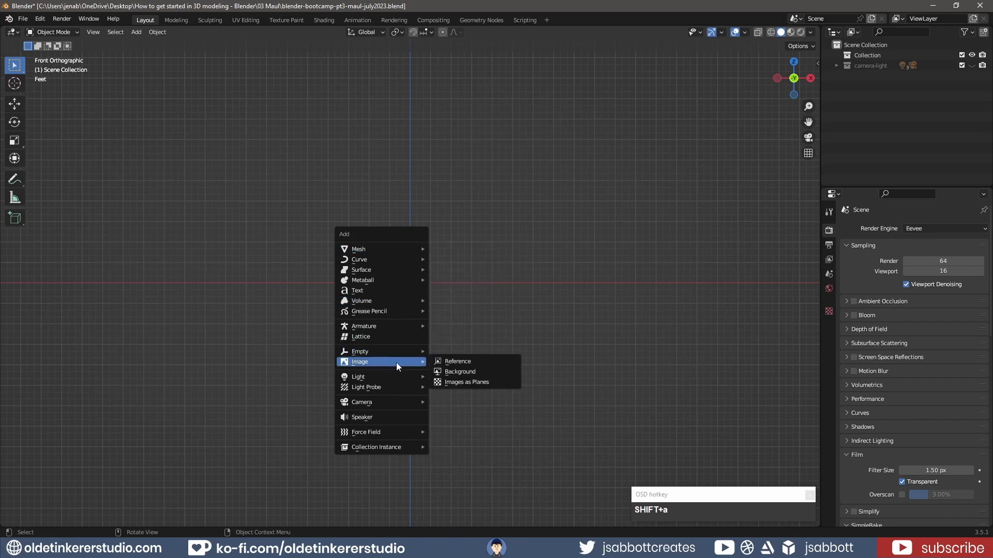
click(474, 362)
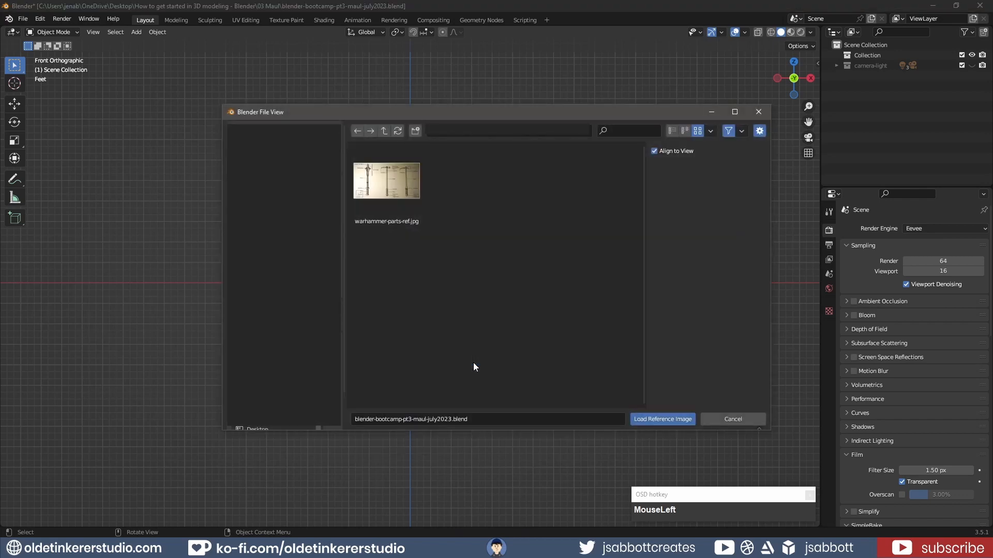
click(387, 178)
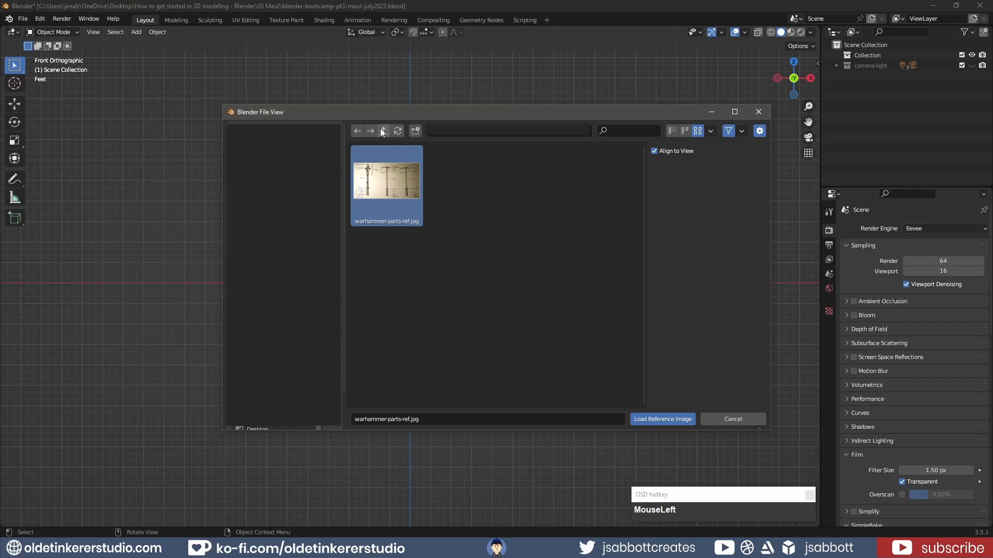
click(664, 419)
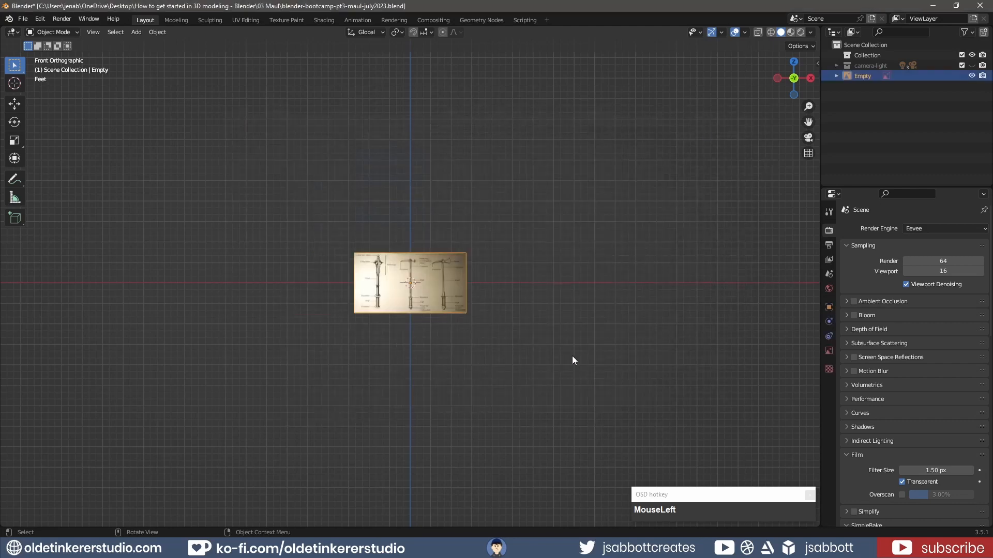
Step: Move the reference image up about 3.8 feet along Z so the middle hammer's pommel sits at the world origin
scroll(455, 277, up, 6)
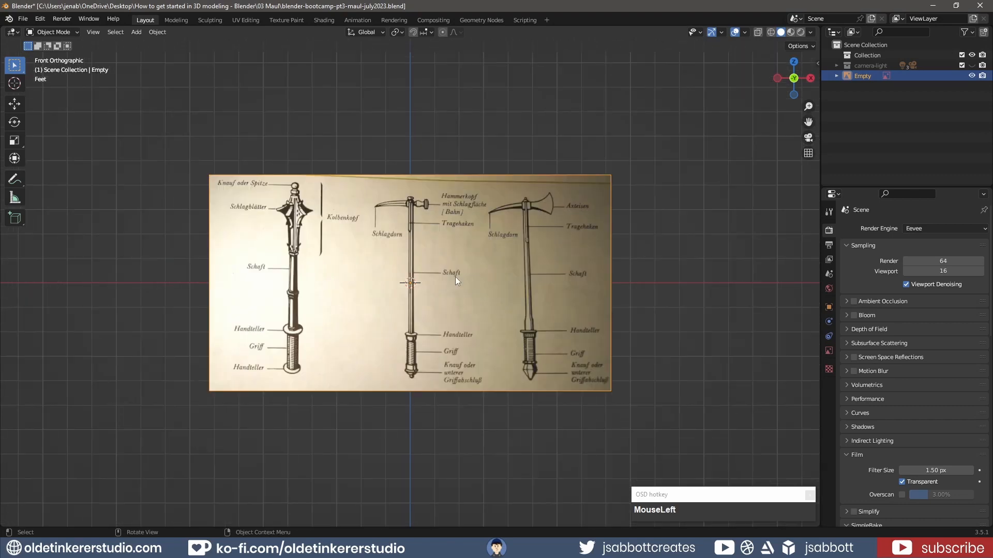
key(g)
key(z)
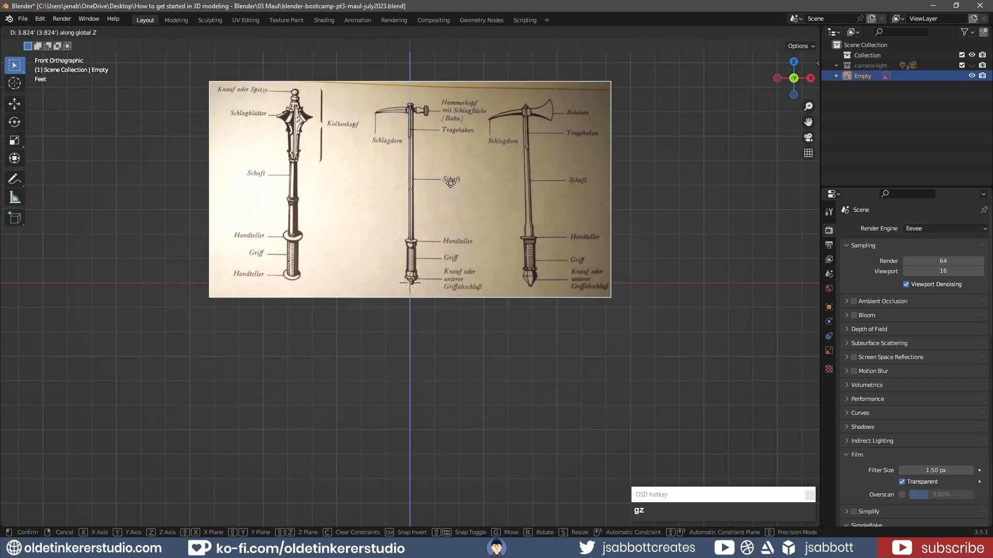
click(451, 183)
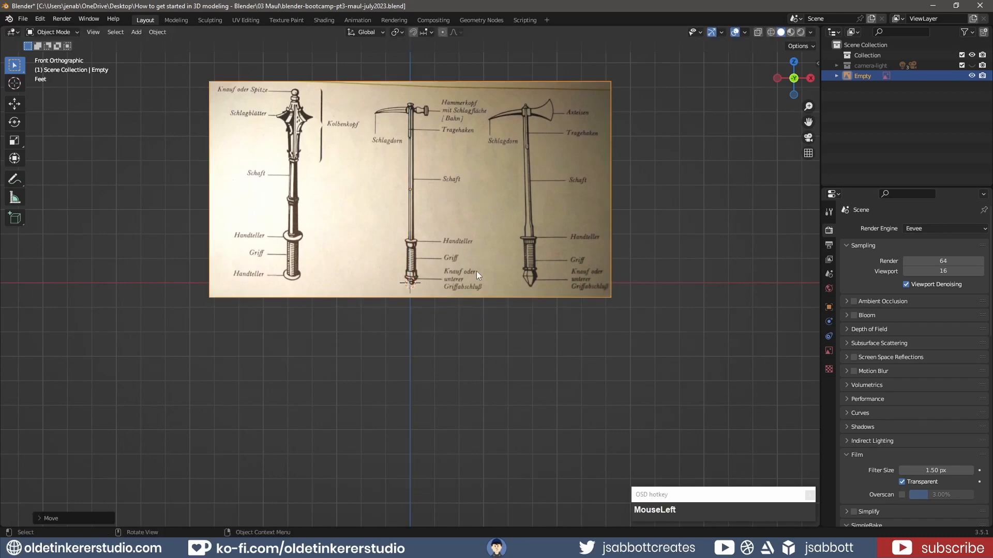
Step: Move the reference image back along Y, about three grid squares behind the origin, working from the right view
scroll(479, 271, up, 2)
shift+middle_drag(496, 142, 499, 267)
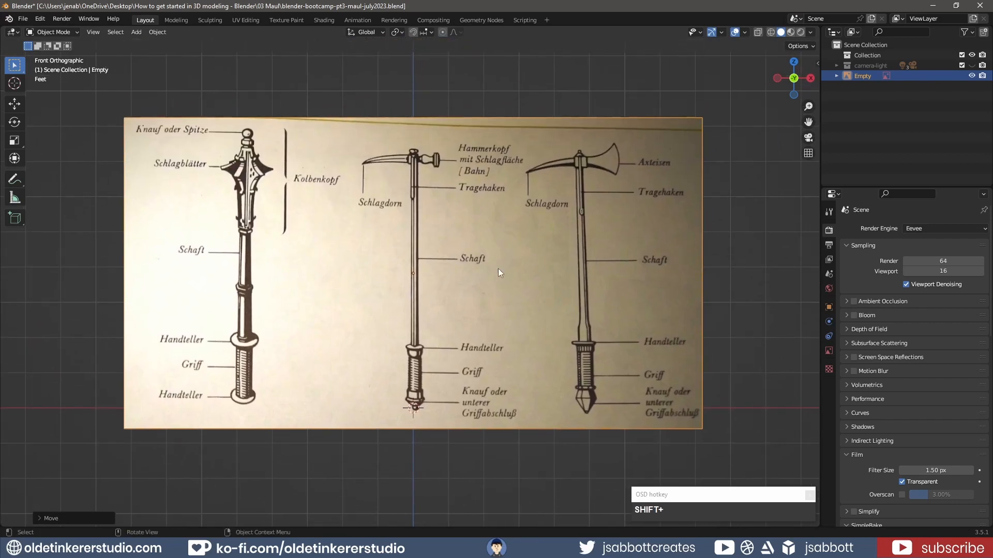
scroll(488, 293, down, 1)
key(KP_3)
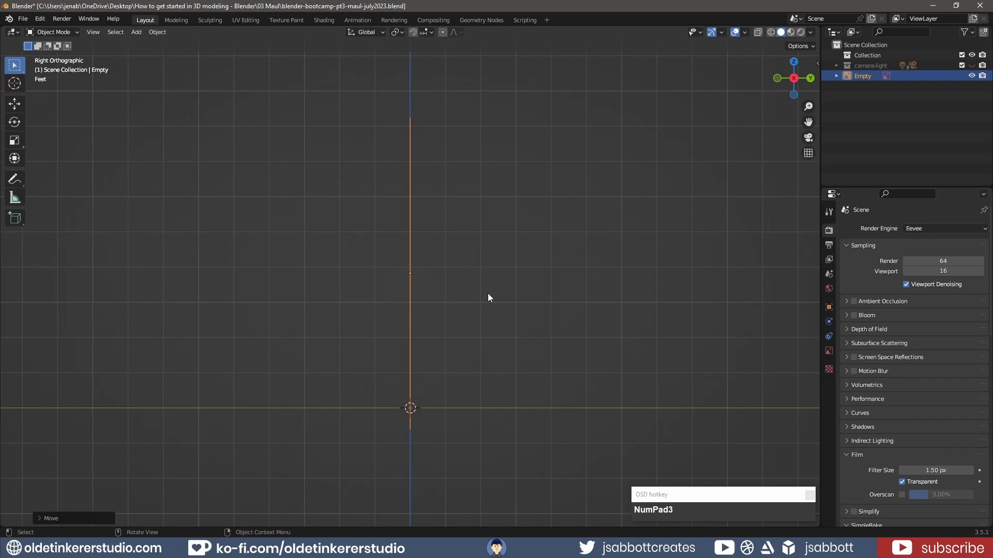
key(g)
key(y)
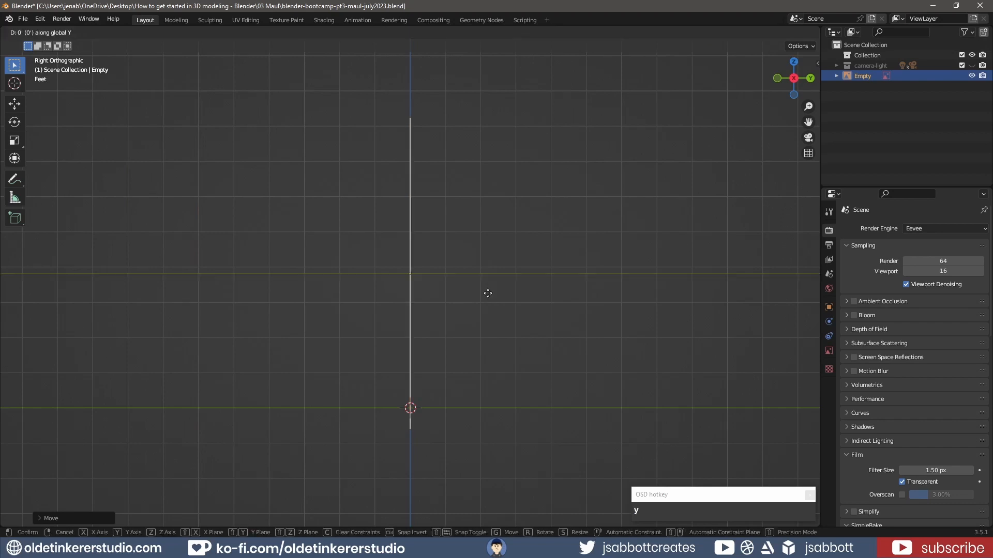
click(594, 294)
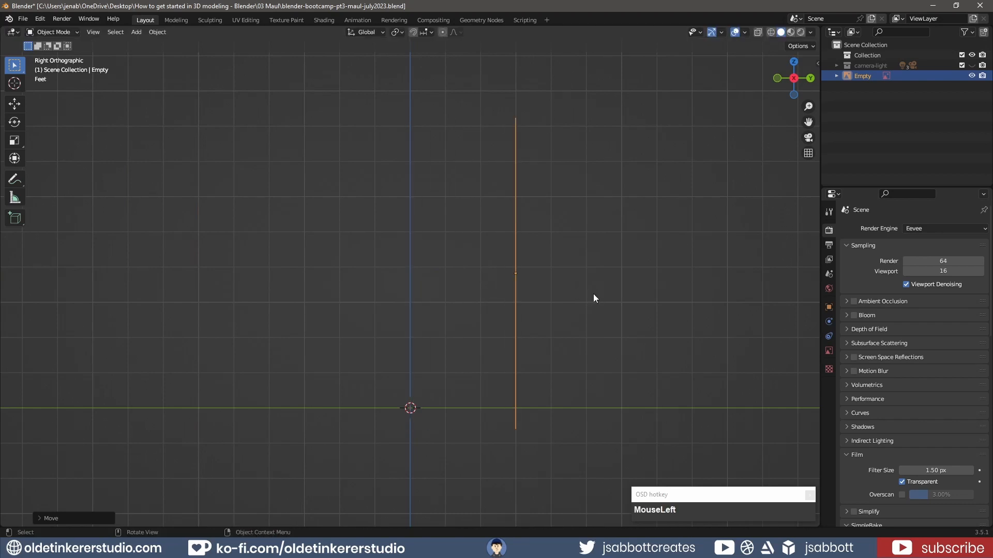
key(KP_1)
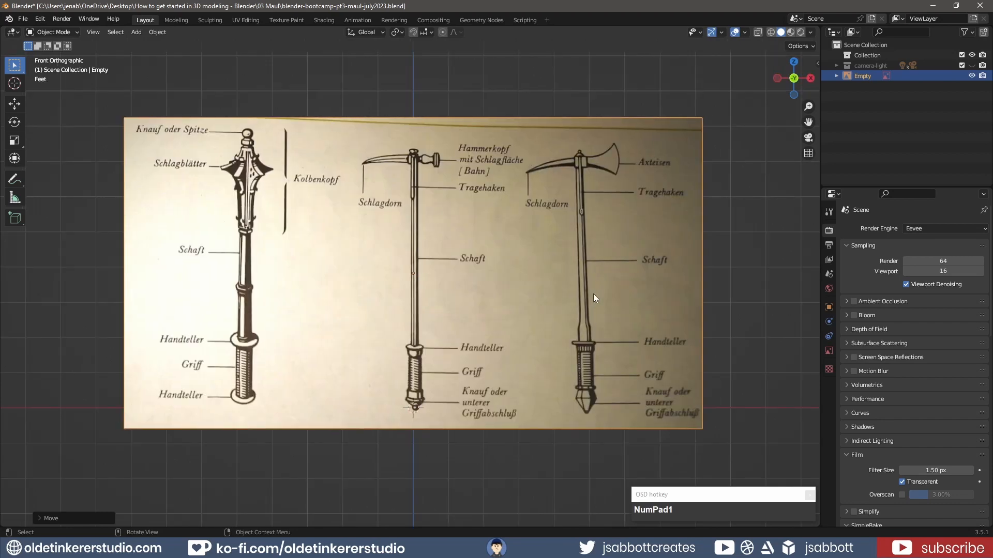
scroll(413, 272, down, 1)
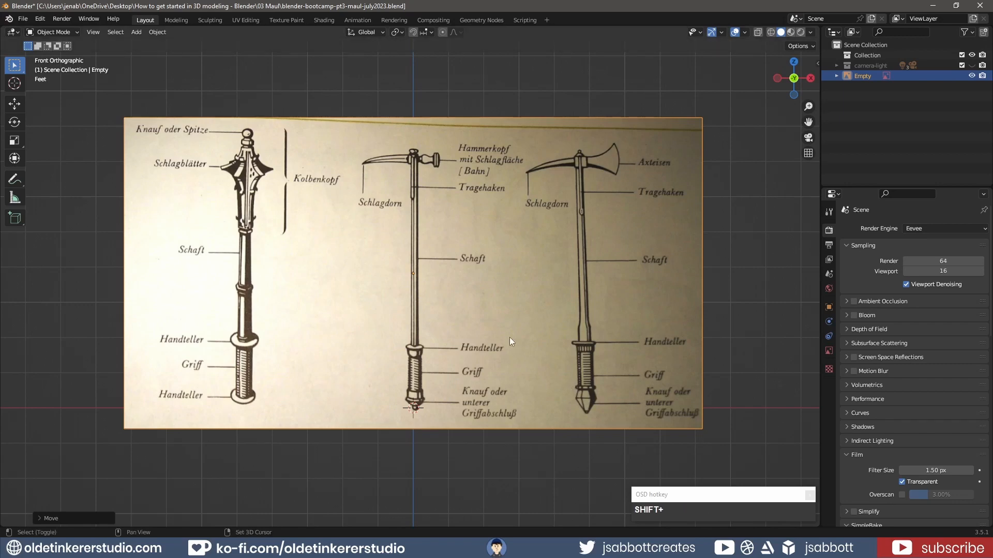
Step: Add a mesh cylinder at the origin with 16 vertices
key(shift+a)
mouse_move(520, 225)
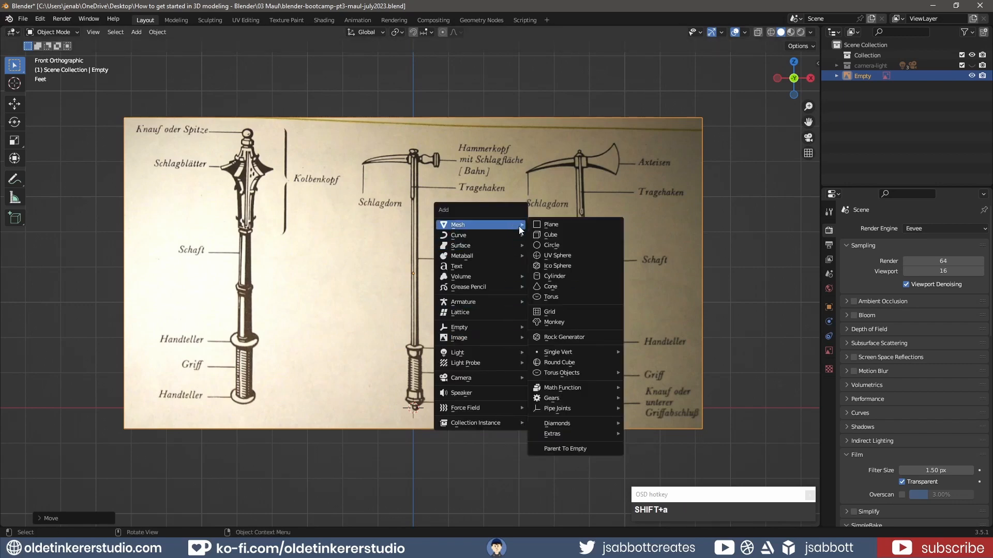
click(559, 280)
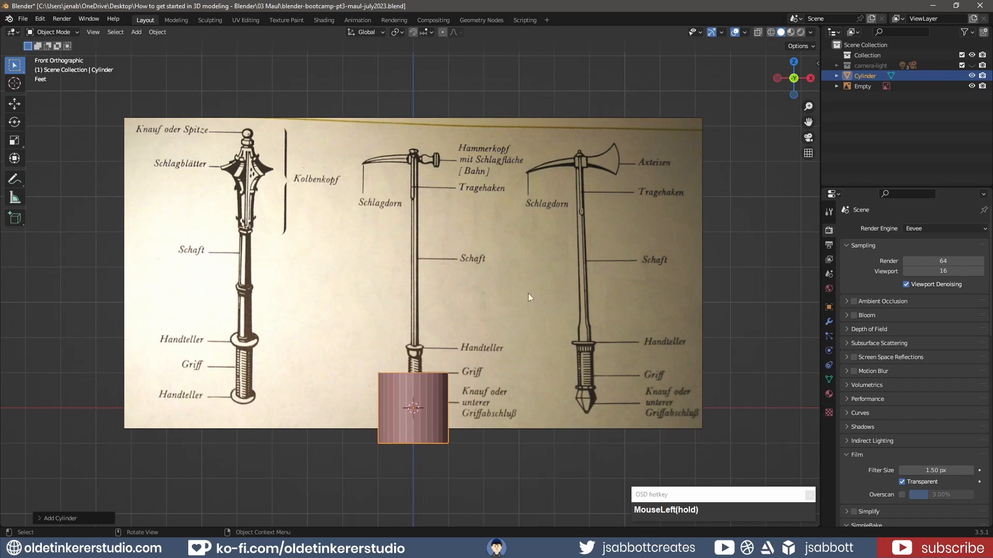
click(40, 519)
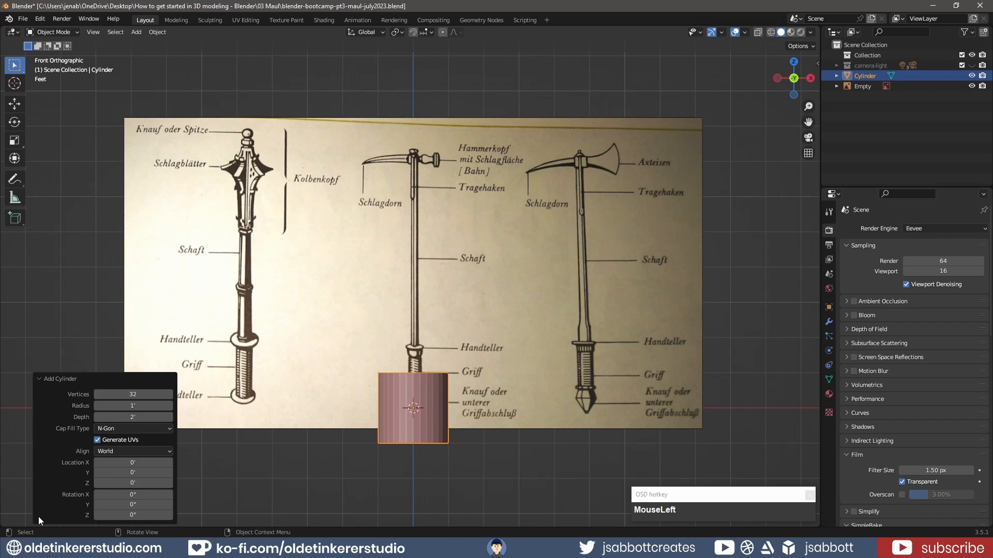
click(131, 395)
text(16)
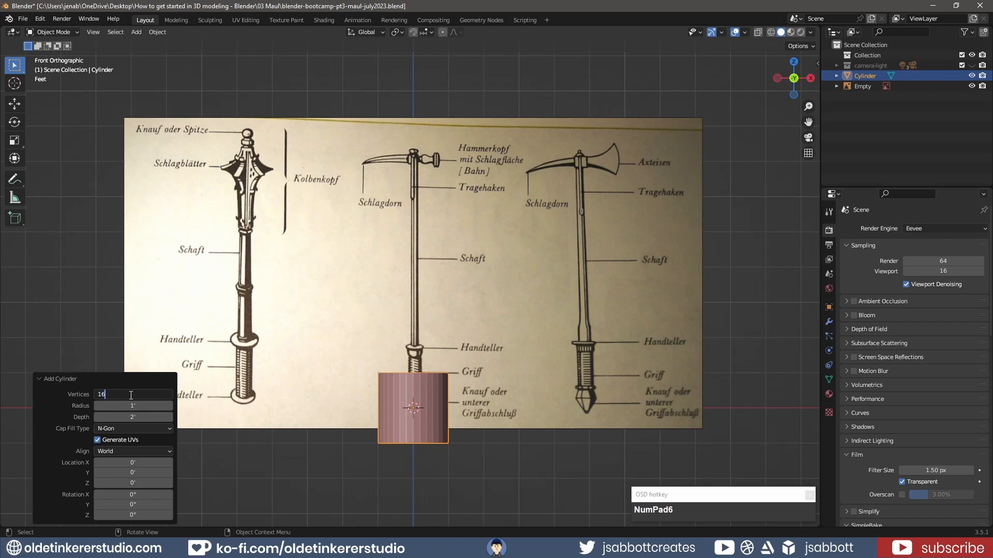
Step: Set the new cylinder's radius to 2 inches and its cap fill type to Nothing
click(132, 406)
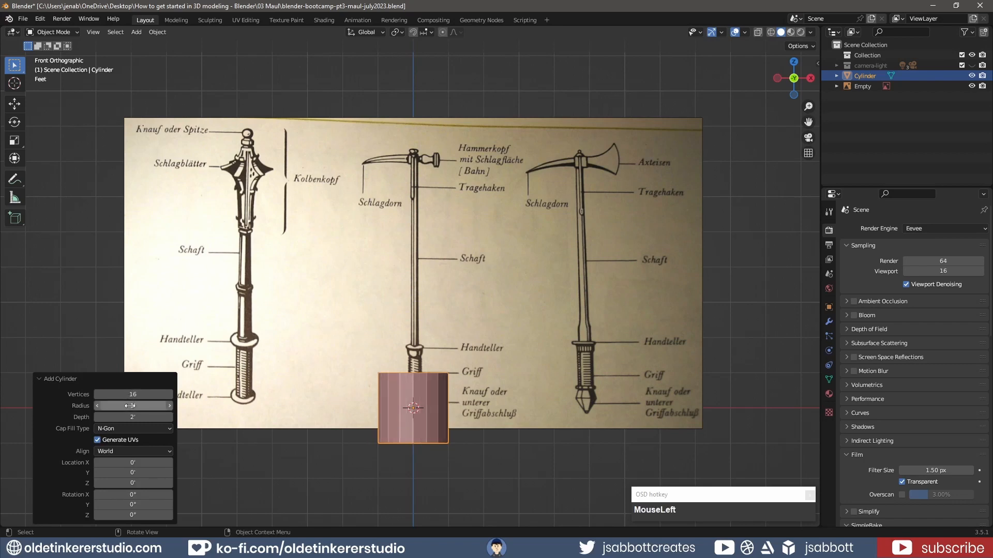
text(2')
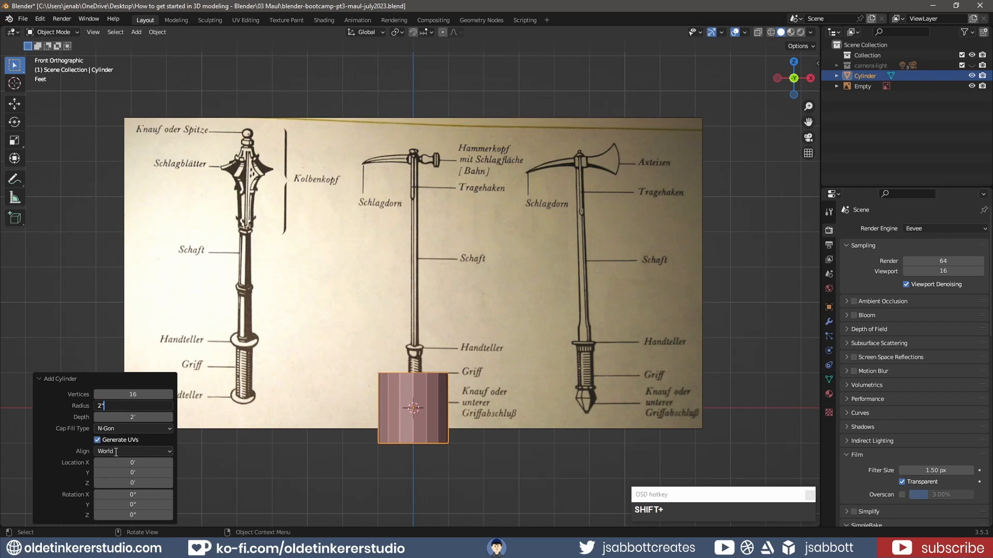
click(115, 433)
click(112, 429)
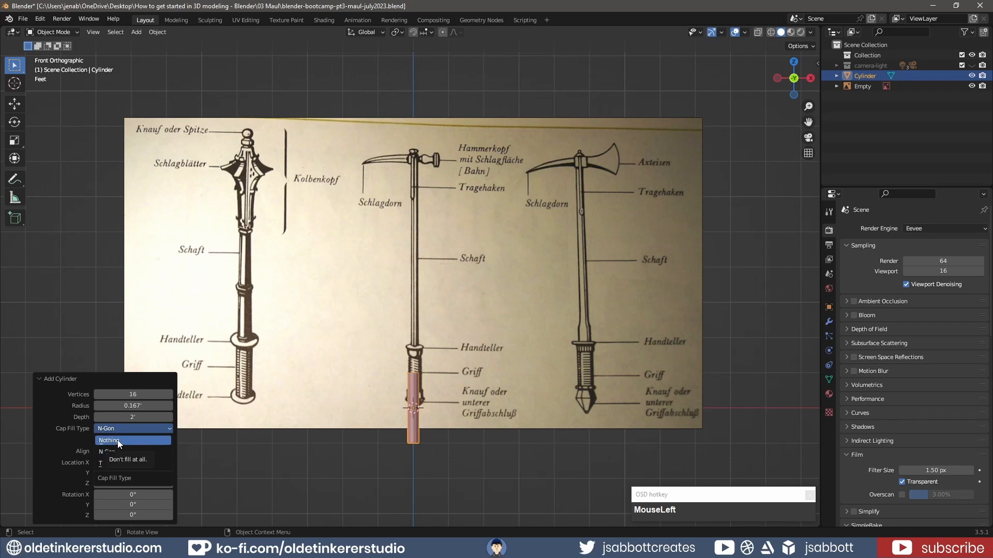
click(118, 441)
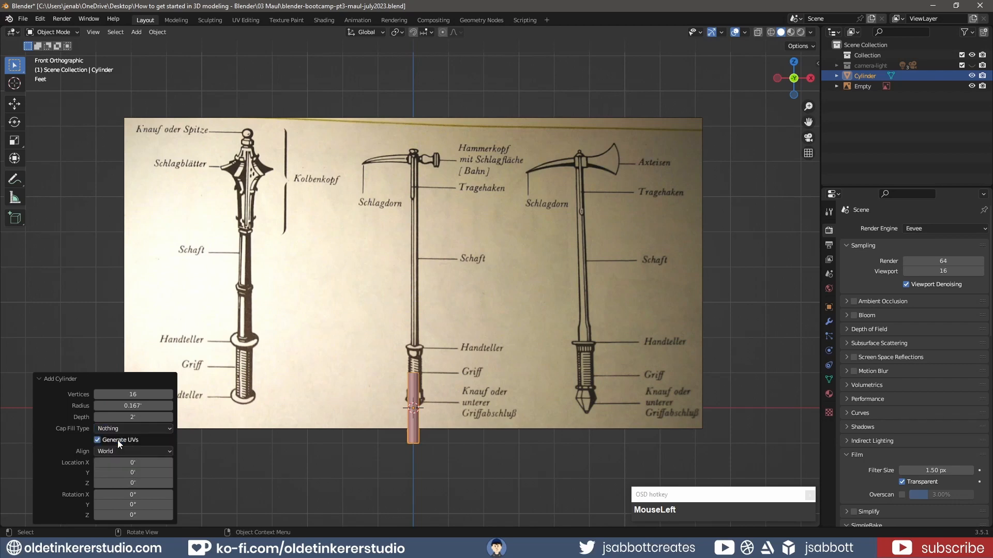
click(40, 379)
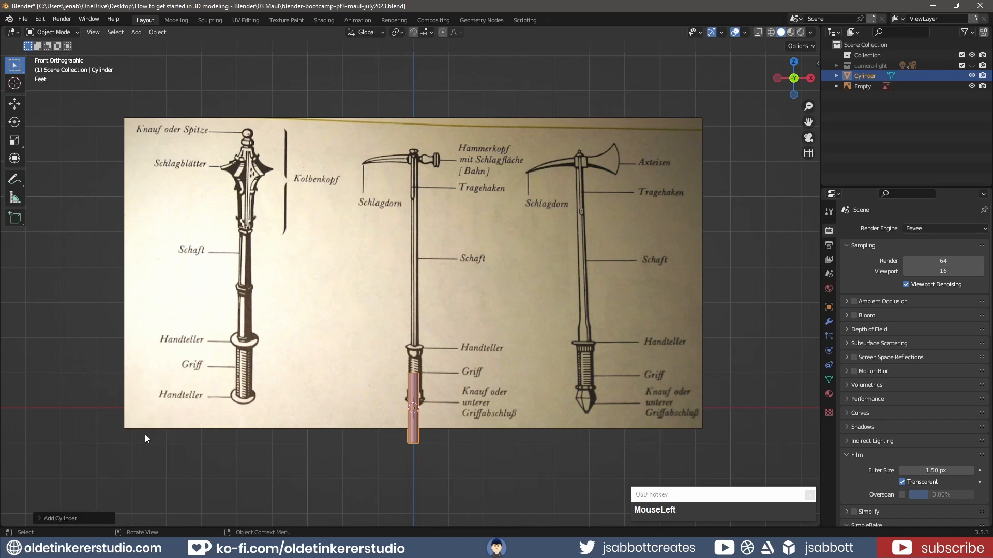
Step: Rename the cylinder to Handle and put it into the collection named Collection
double_click(871, 77)
text(Handle)
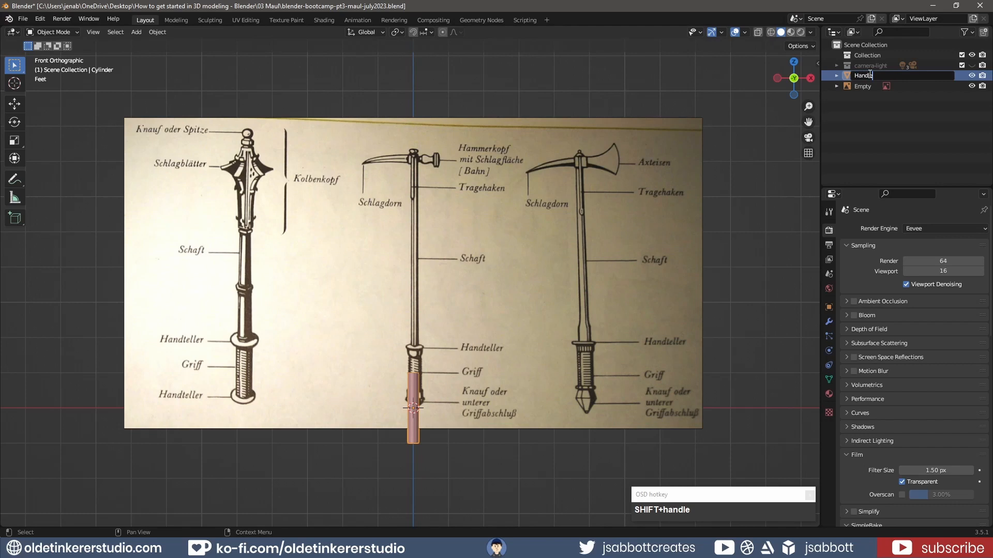
key(Return)
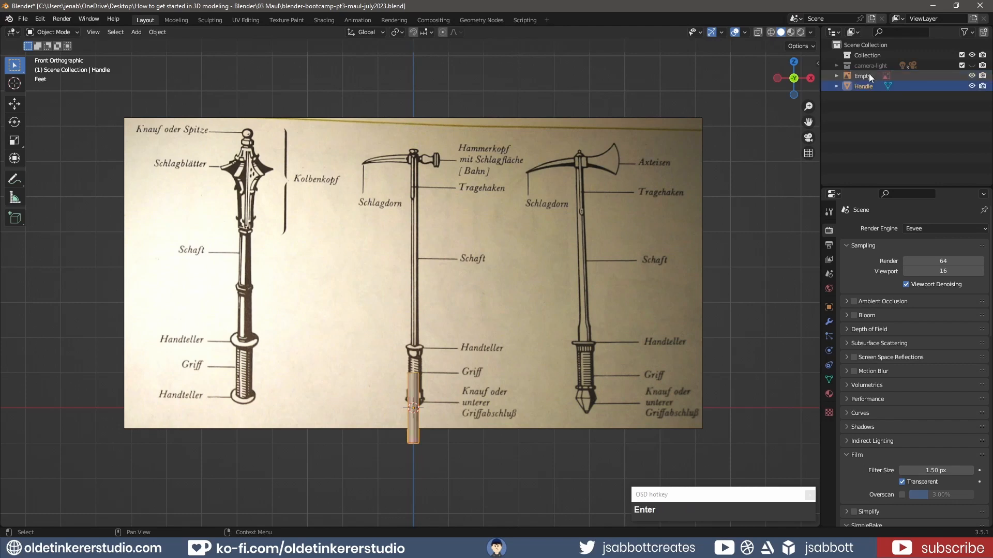
drag(862, 85, 870, 57)
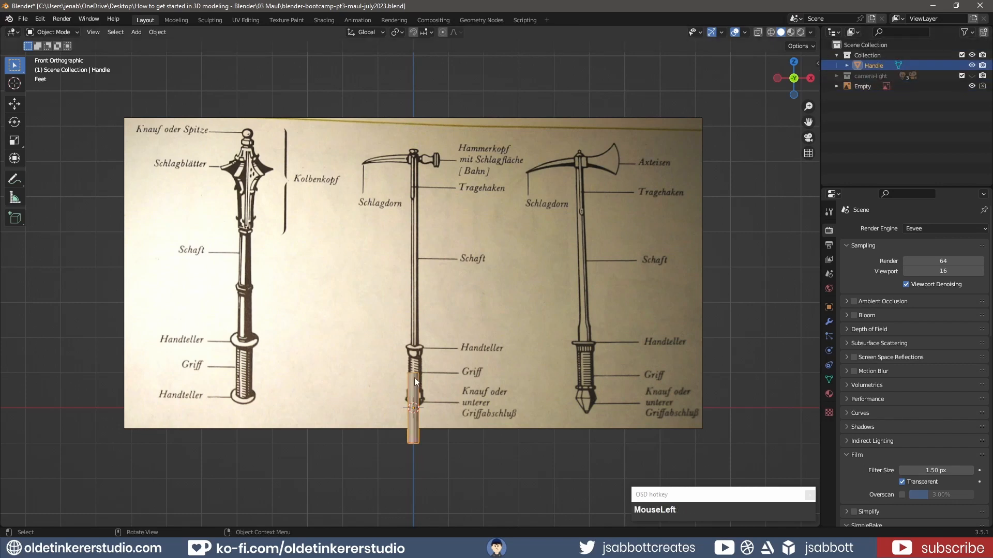
Step: Move the handle up 1 foot along Z so its base rests on the ground line
key(g)
key(z)
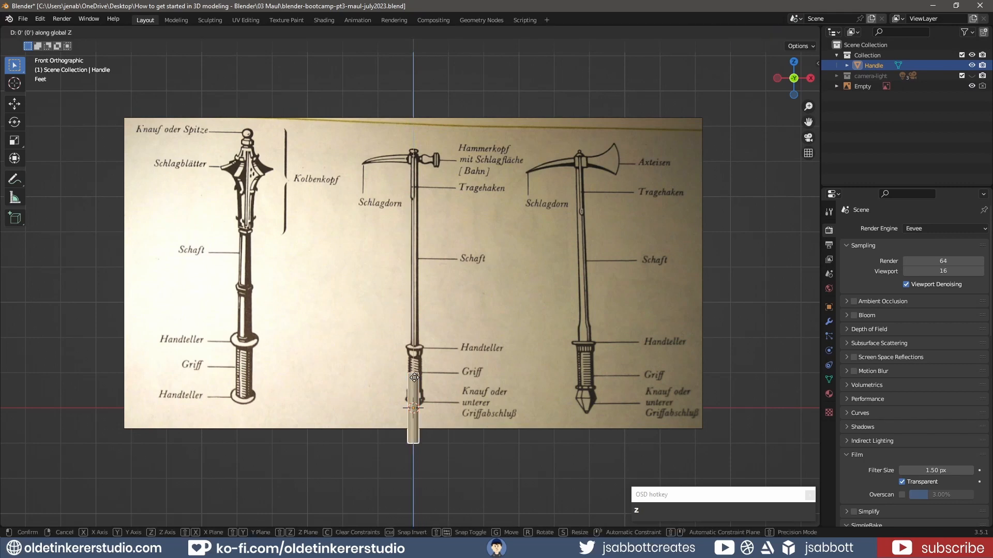
key(KP_1)
click(414, 377)
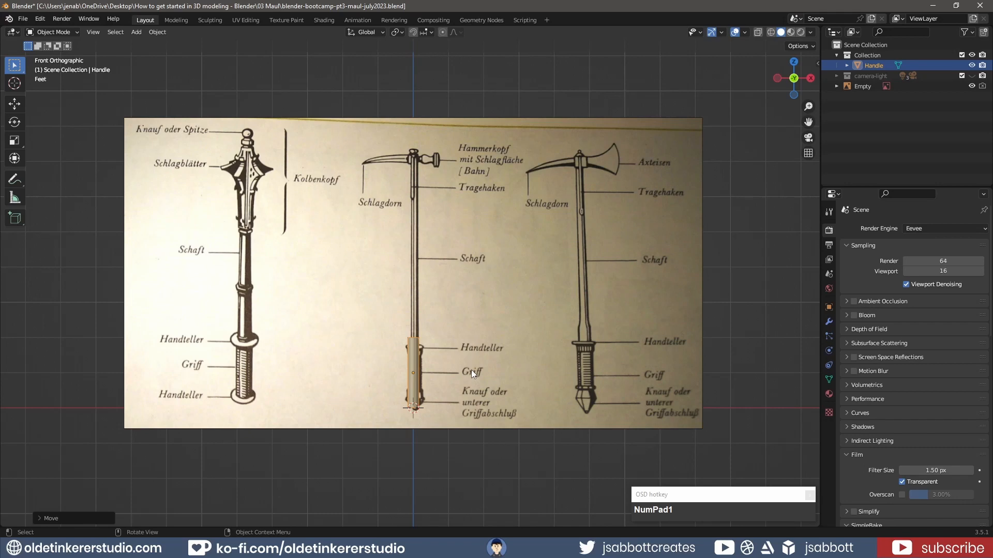
Step: Set the handle's origin to the 3D cursor
right_click(415, 356)
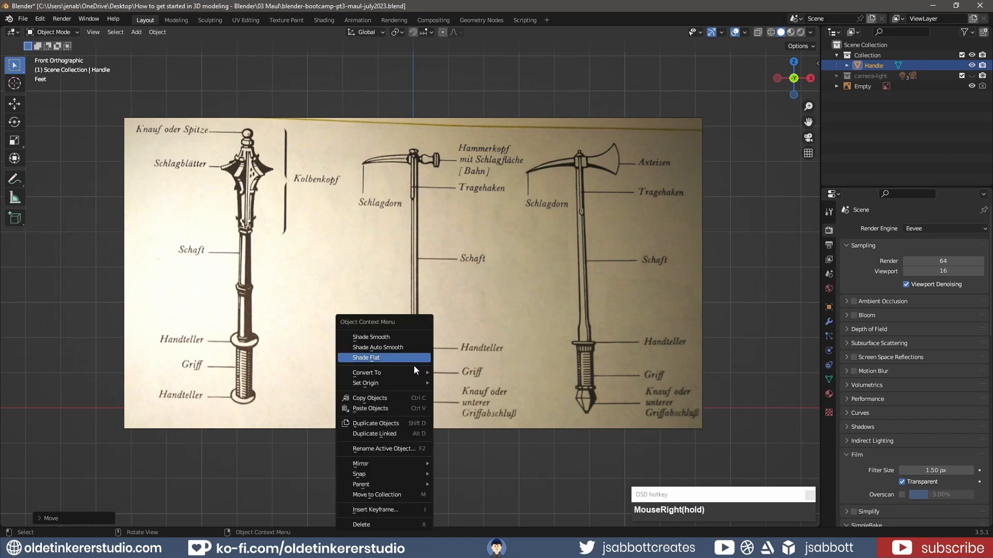
mouse_move(412, 384)
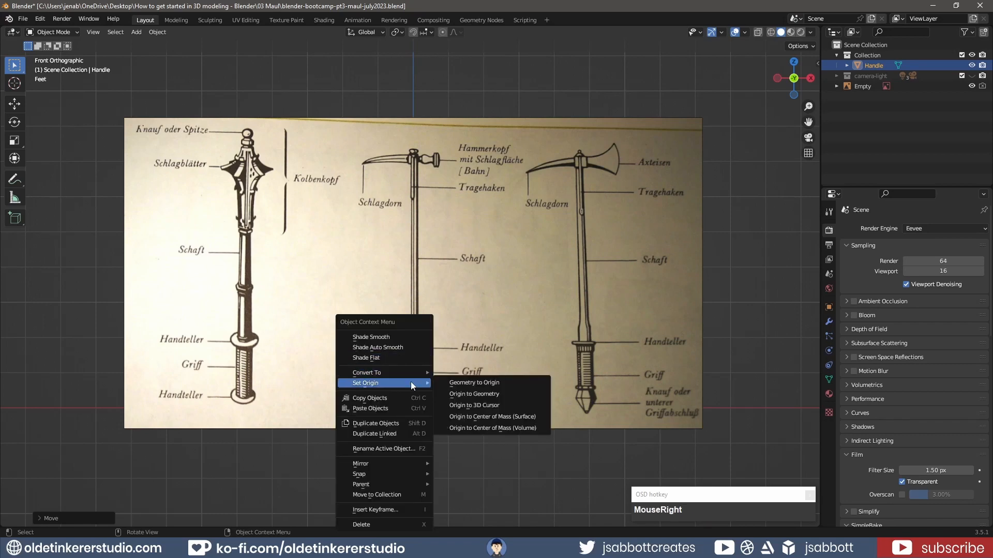
click(491, 406)
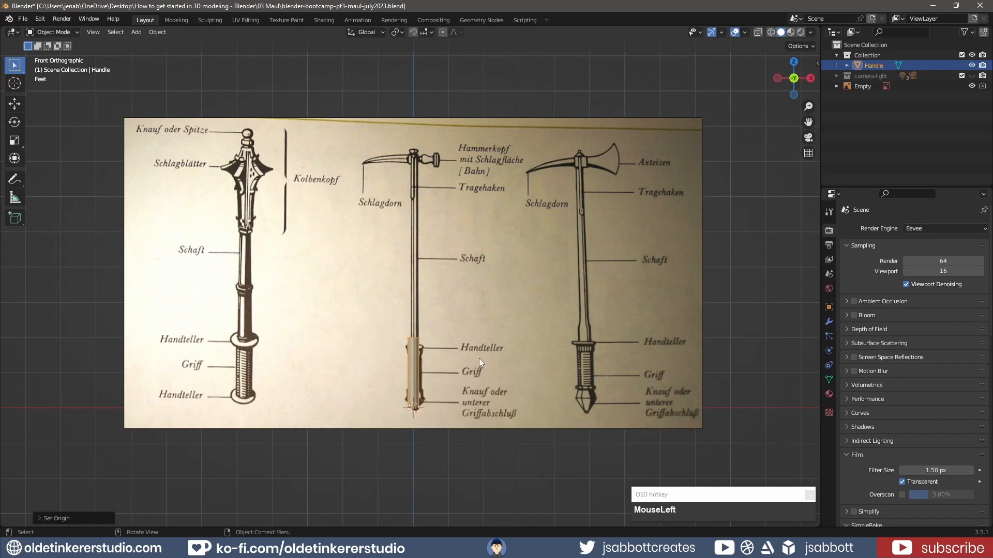
Step: Set the handle's Z dimension to 5 feet
key(n)
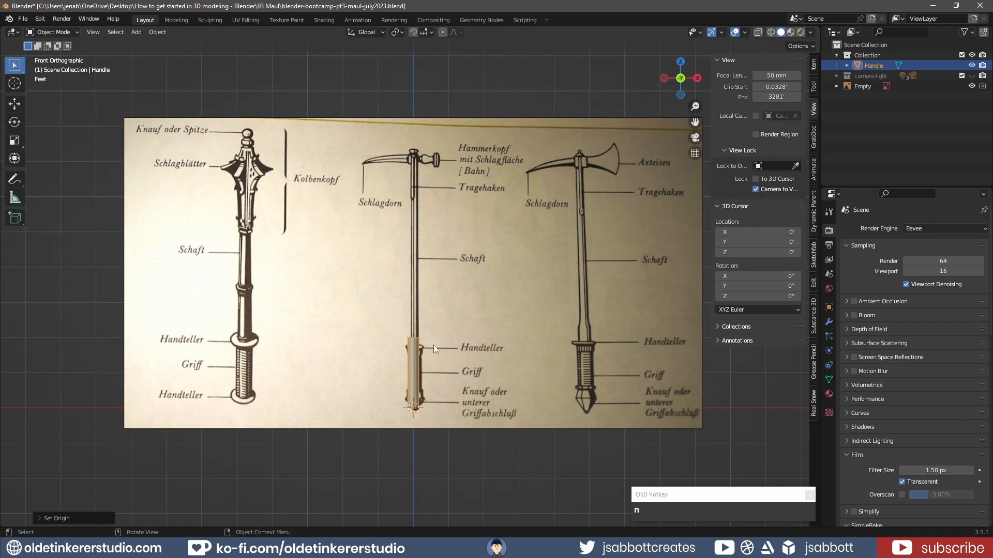
click(815, 65)
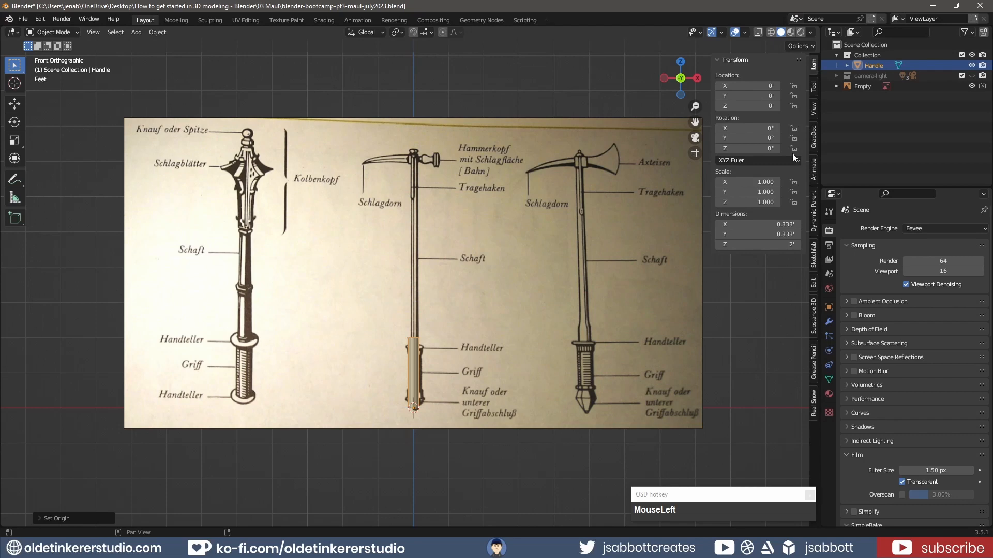
click(758, 245)
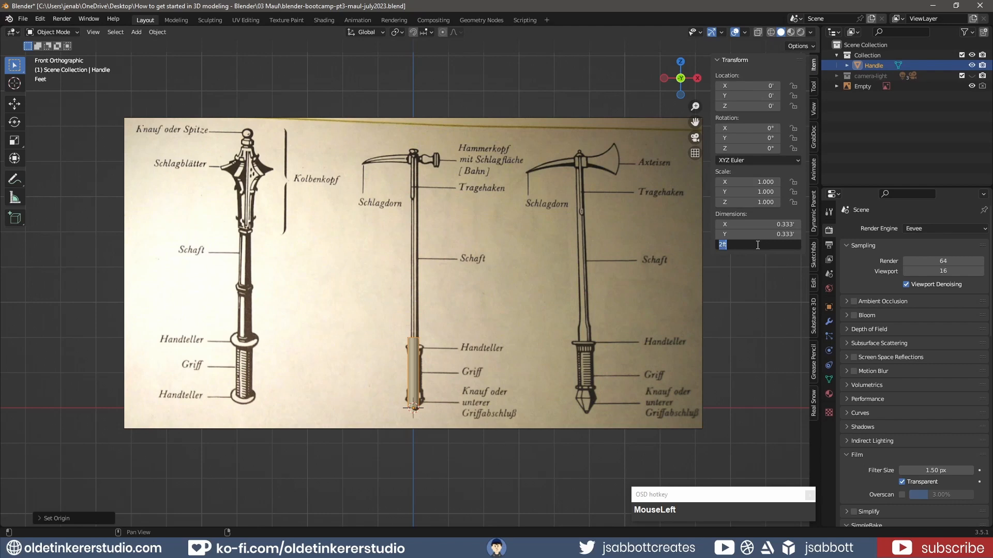
text(5)
key(Return)
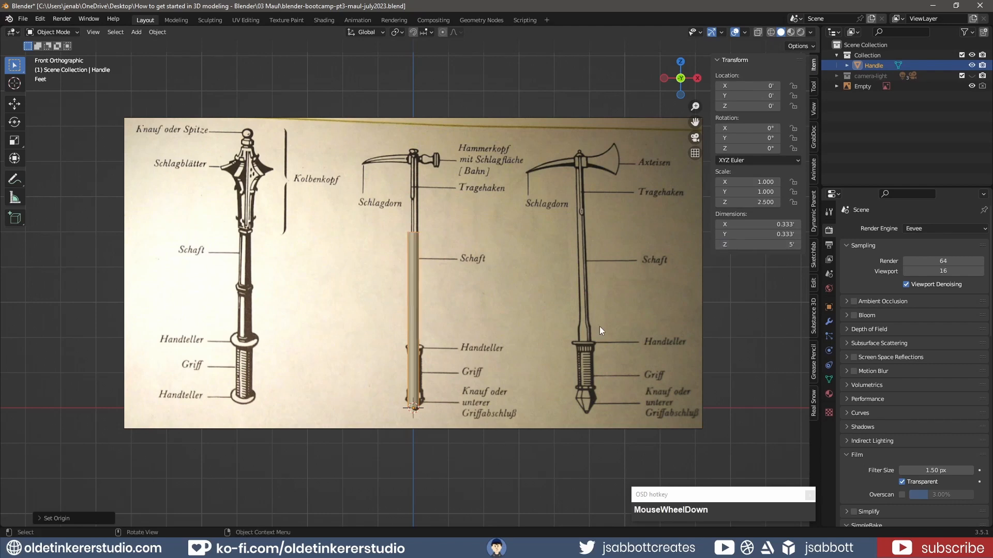
key(n)
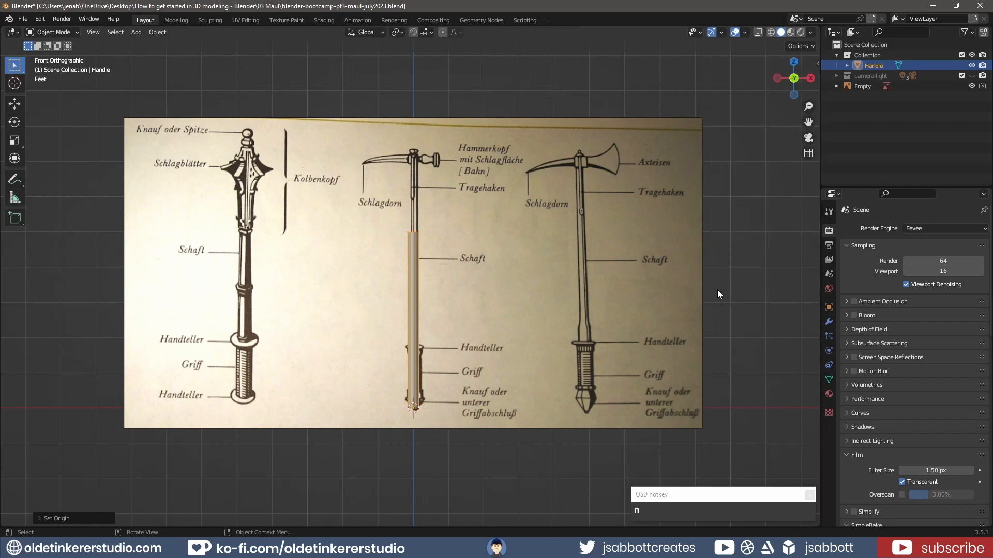
Step: Switch the viewport to wireframe shading so the reference drawing shows through the handle
scroll(412, 408, up, 1)
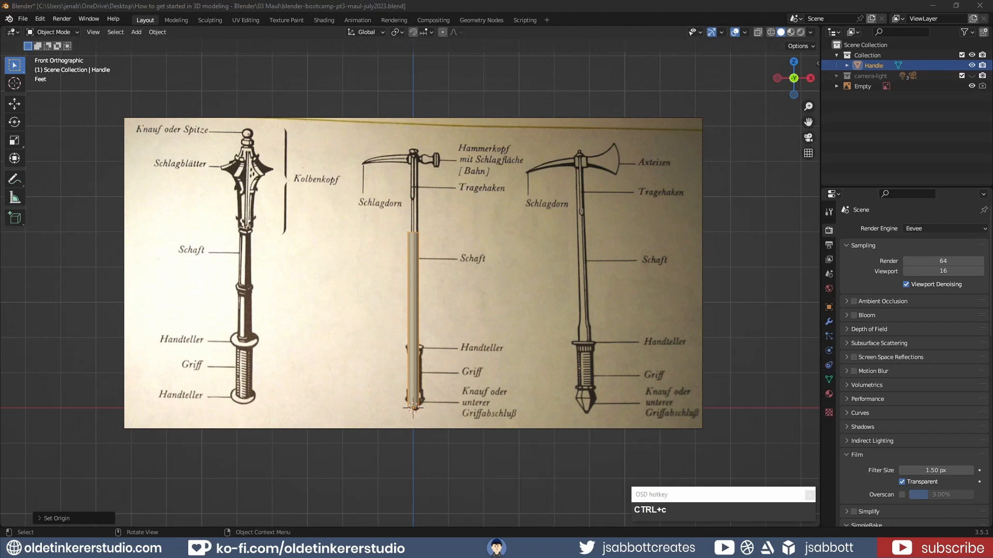
click(464, 293)
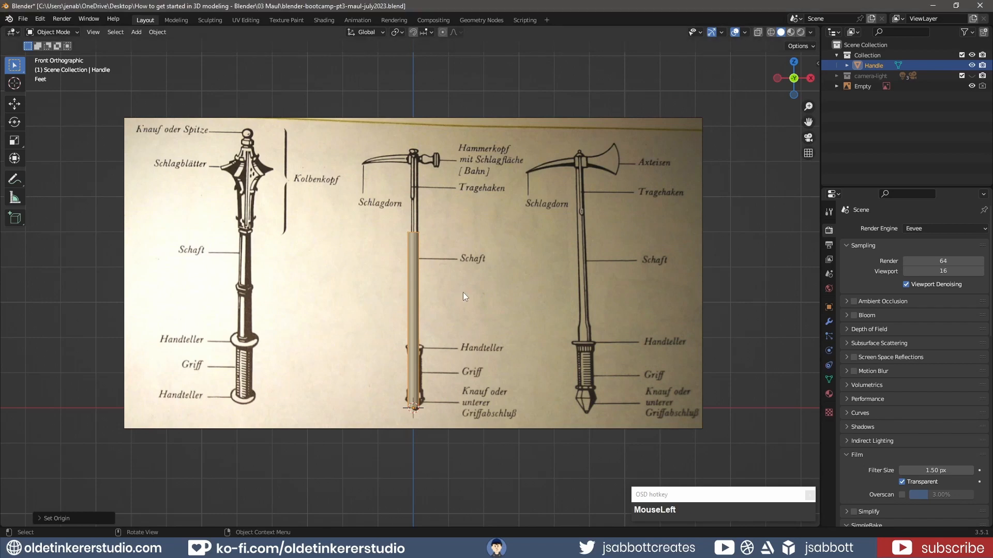
key(z)
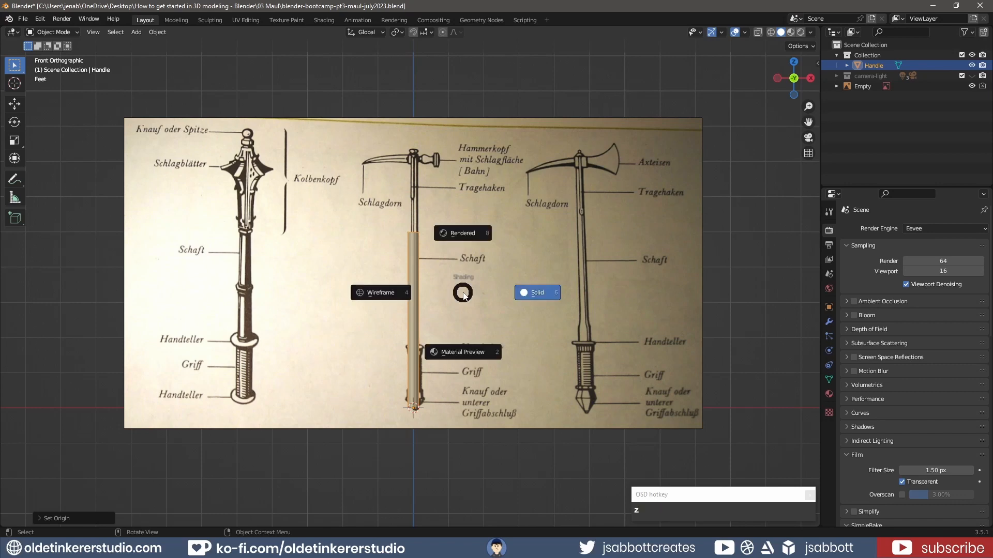
click(382, 295)
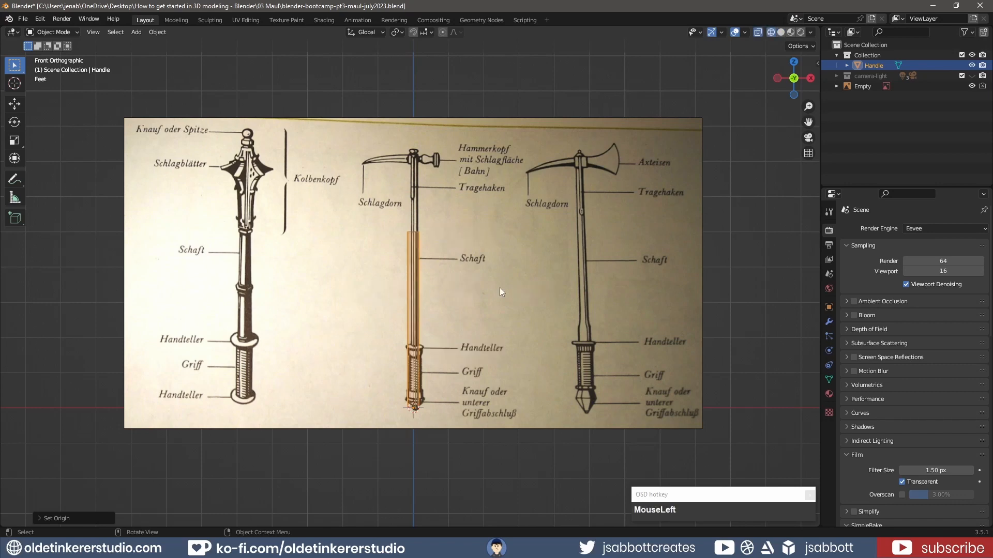
Step: Select the reference image and move it down about 1.7 feet along Z, aligning the top of the drawn grip with the handle's base
click(500, 289)
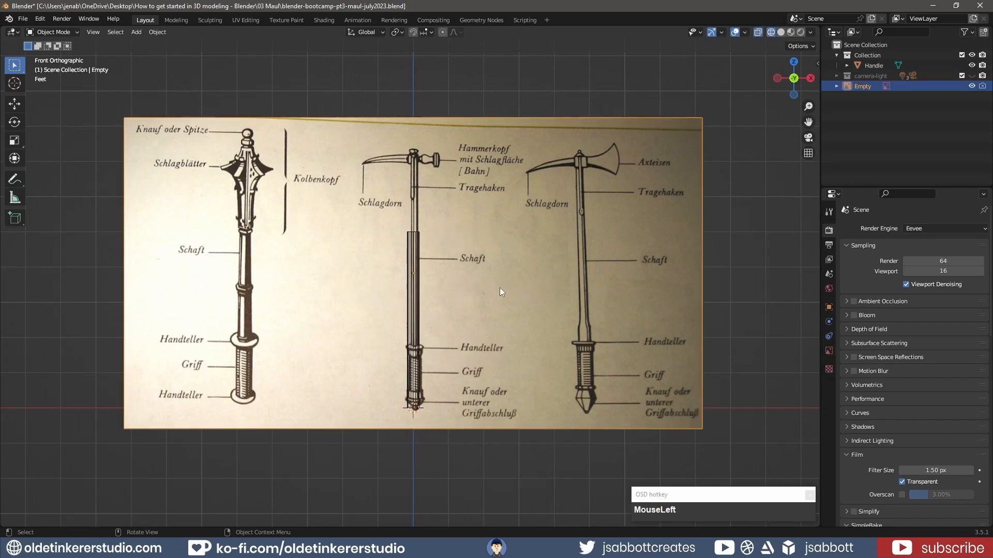
scroll(500, 288, up, 1)
scroll(500, 287, up, 1)
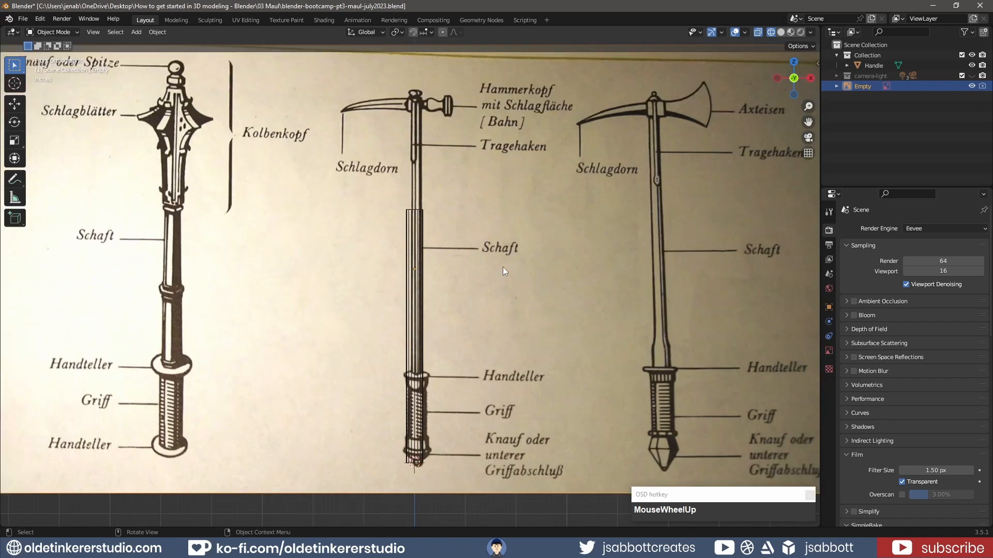
key(g)
key(z)
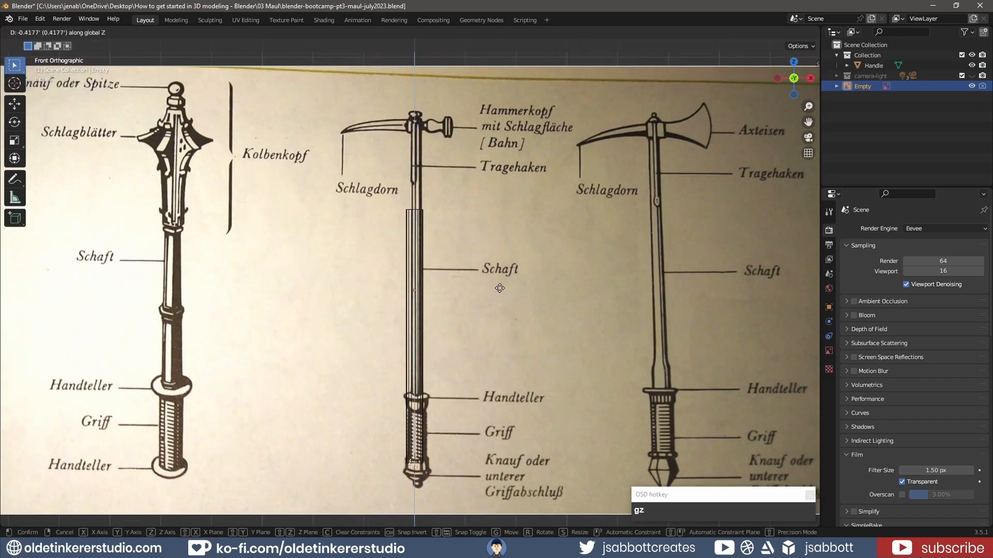
click(501, 292)
key(ctrl)
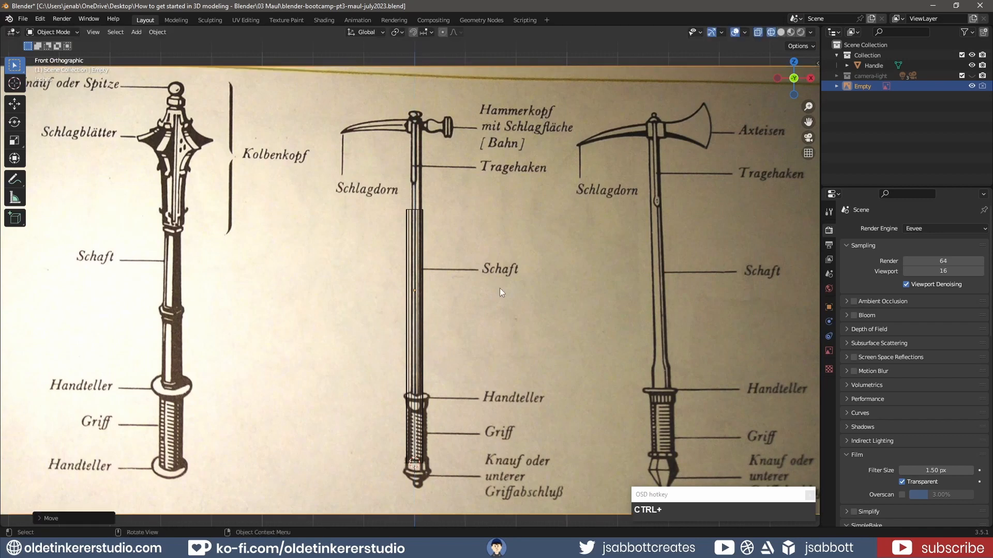
key(g)
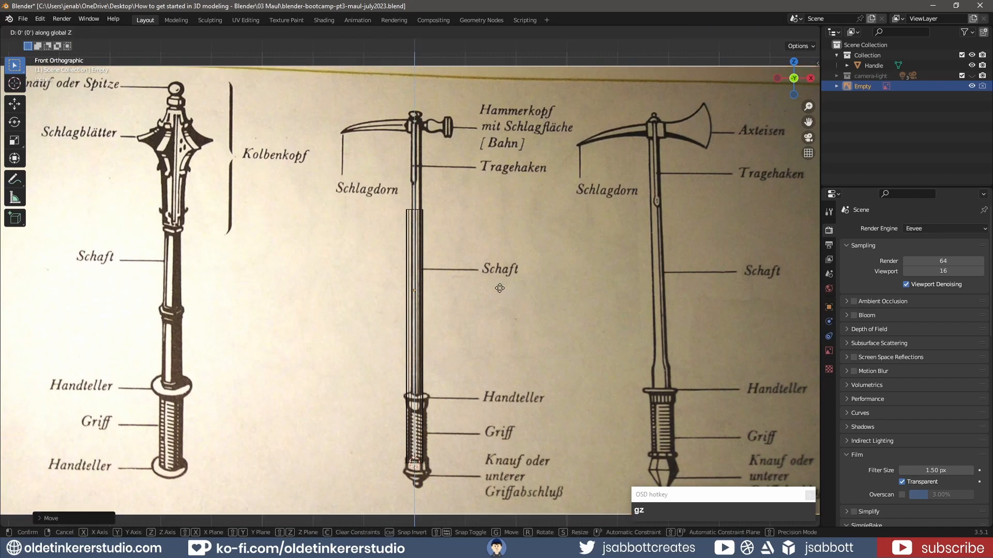
key(z)
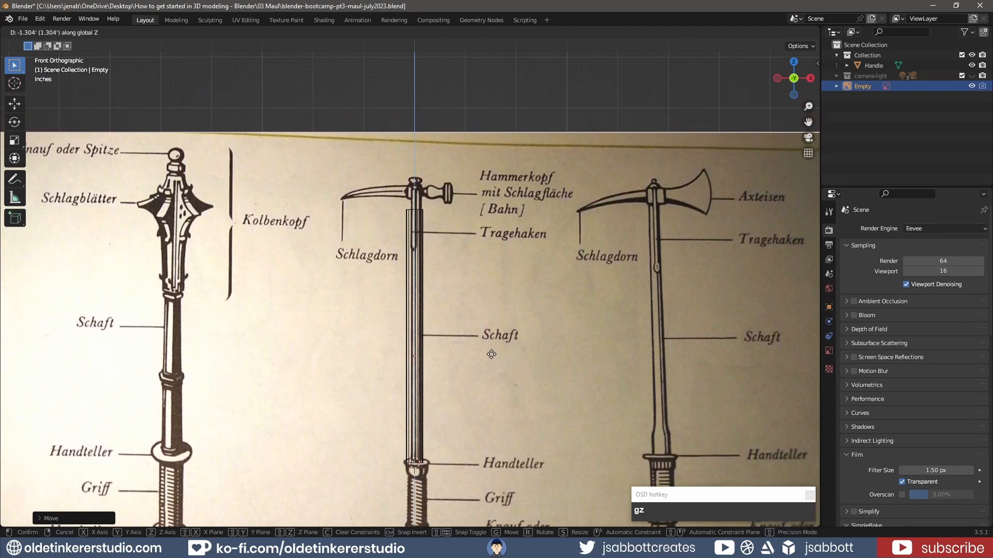
click(491, 354)
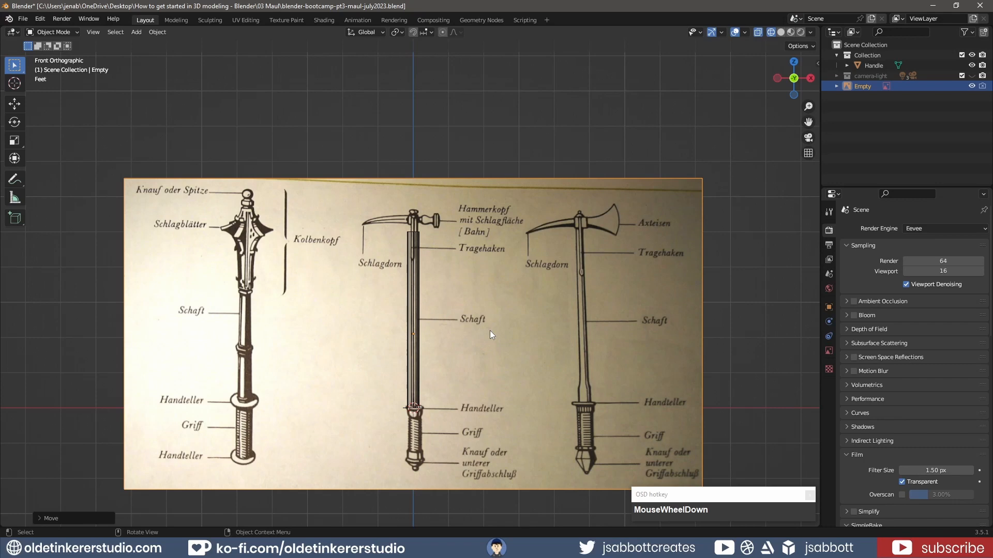
Step: Scale the reference image uniformly by 0.95
click(640, 310)
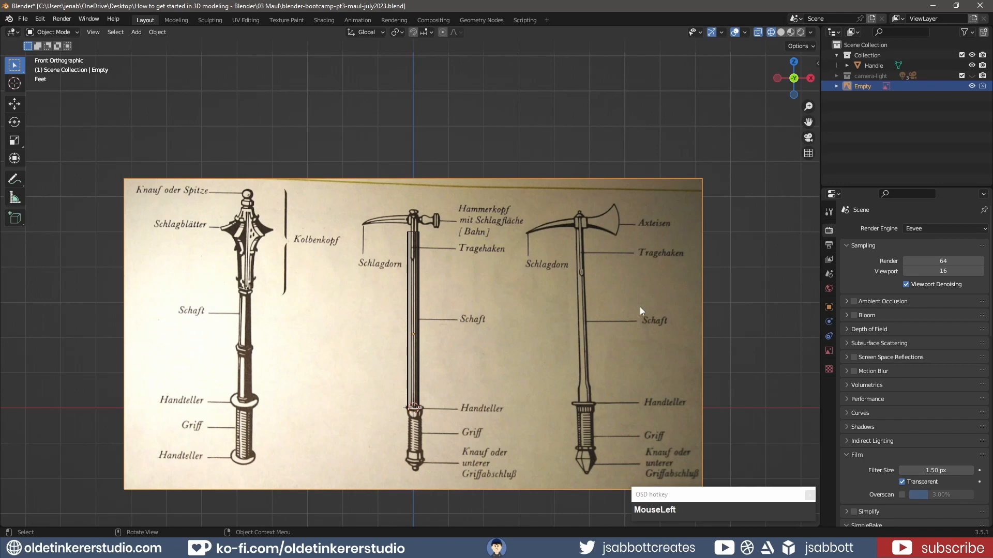
key(s)
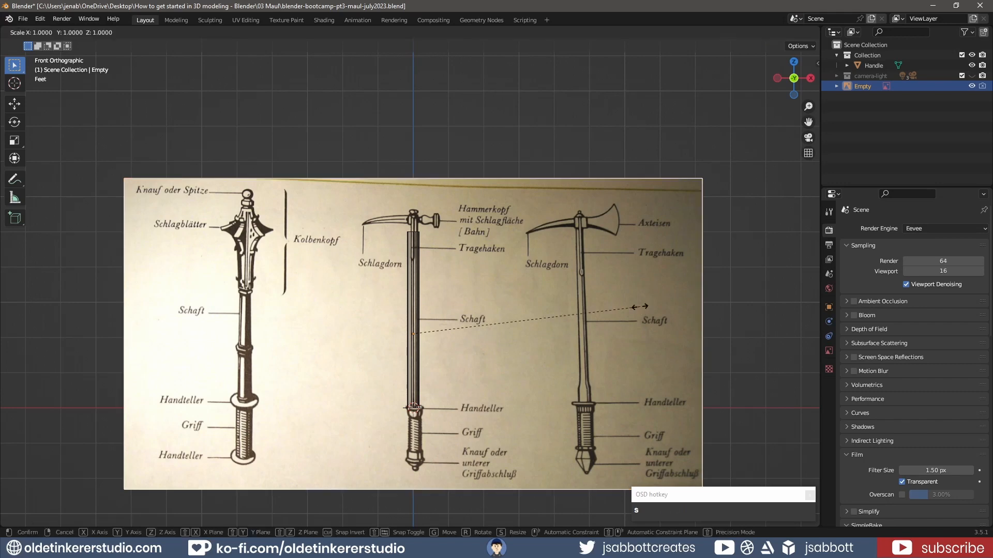
text(.95)
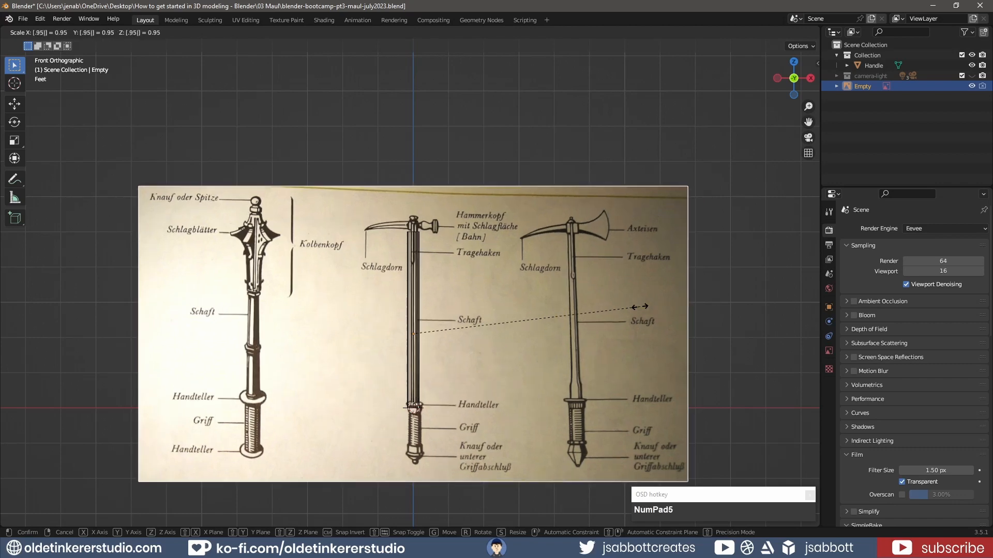
click(640, 307)
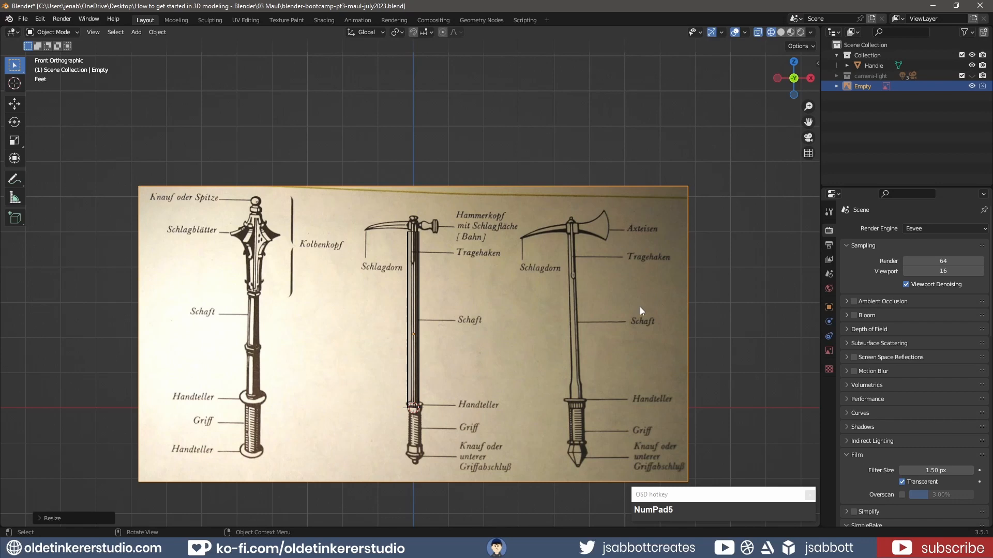
Step: Select the handle in Object Mode and switch the viewport to Material Preview shading
click(459, 311)
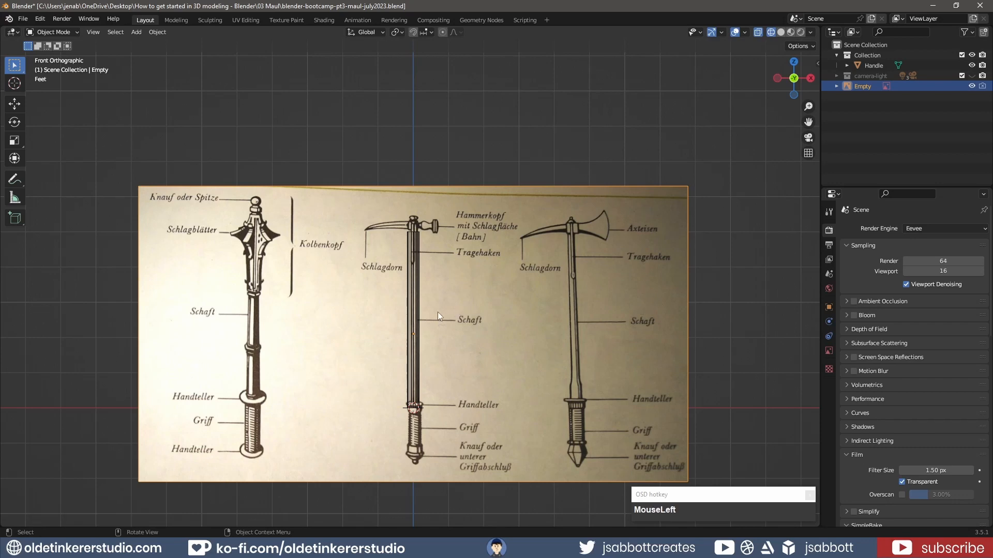
click(412, 320)
key(Tab)
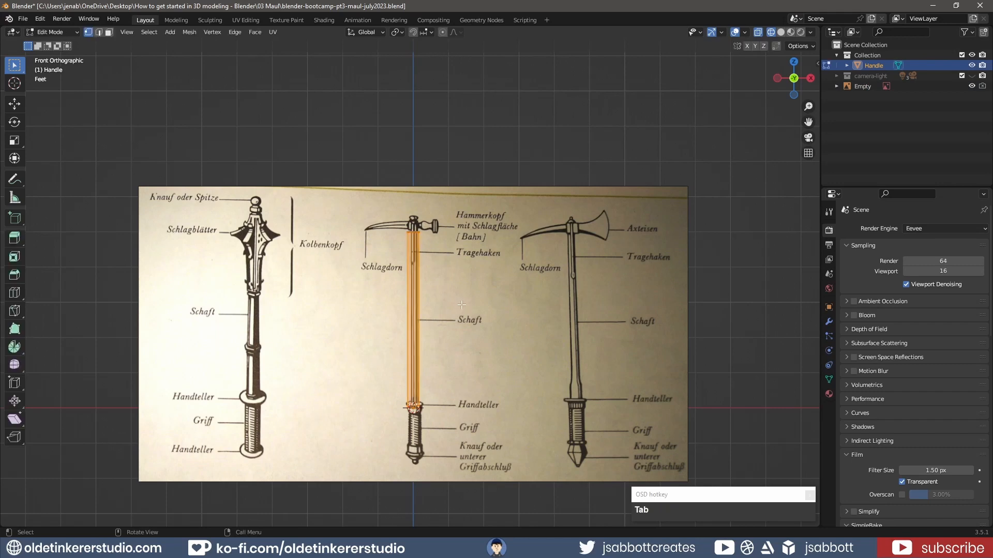
key(Tab)
scroll(462, 305, up, 3)
click(532, 352)
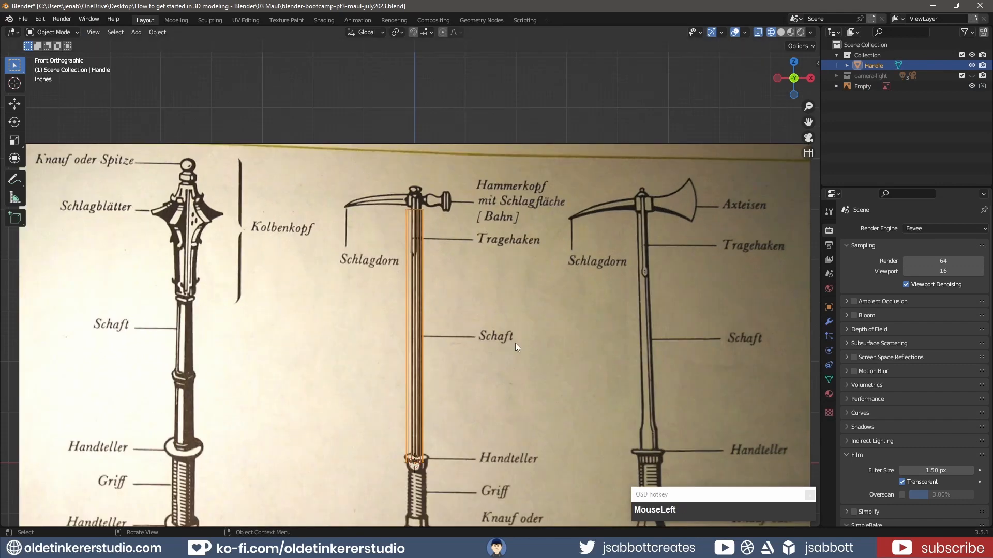
key(z)
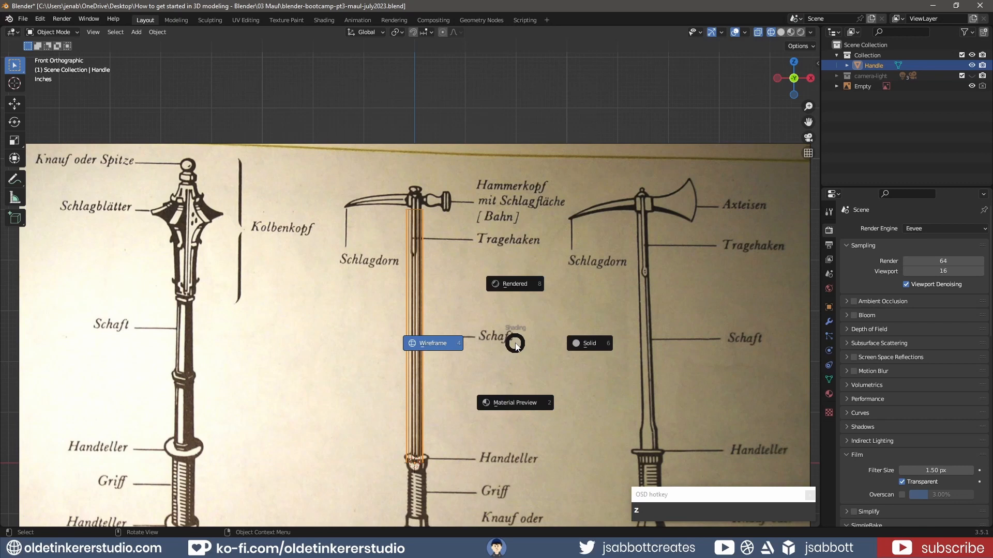
click(520, 407)
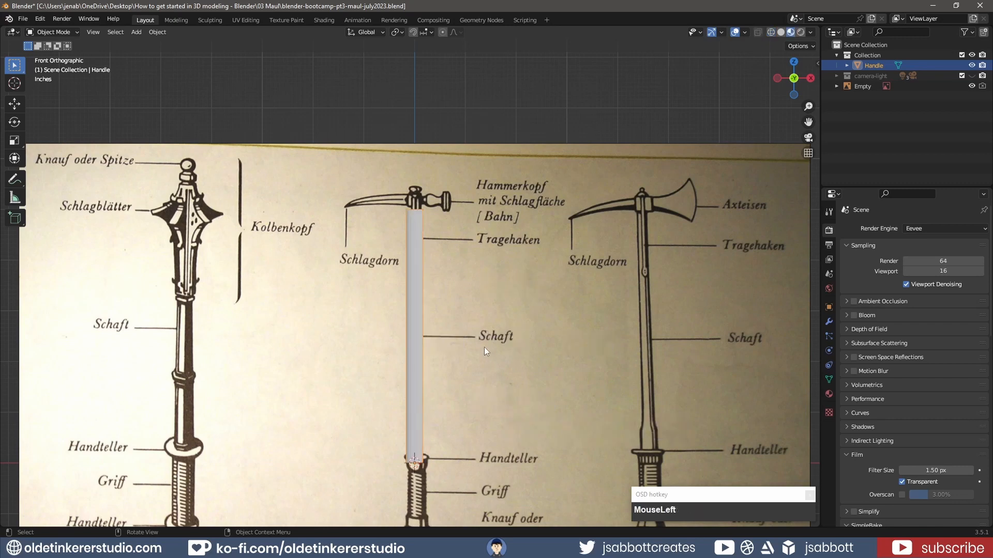
Step: Apply all transforms to the handle
key(ctrl+a)
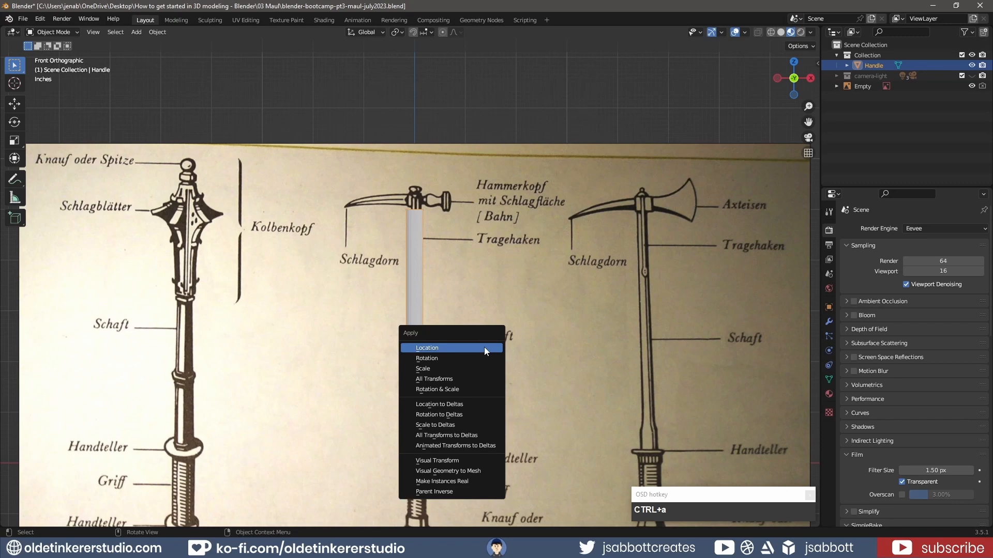
click(480, 380)
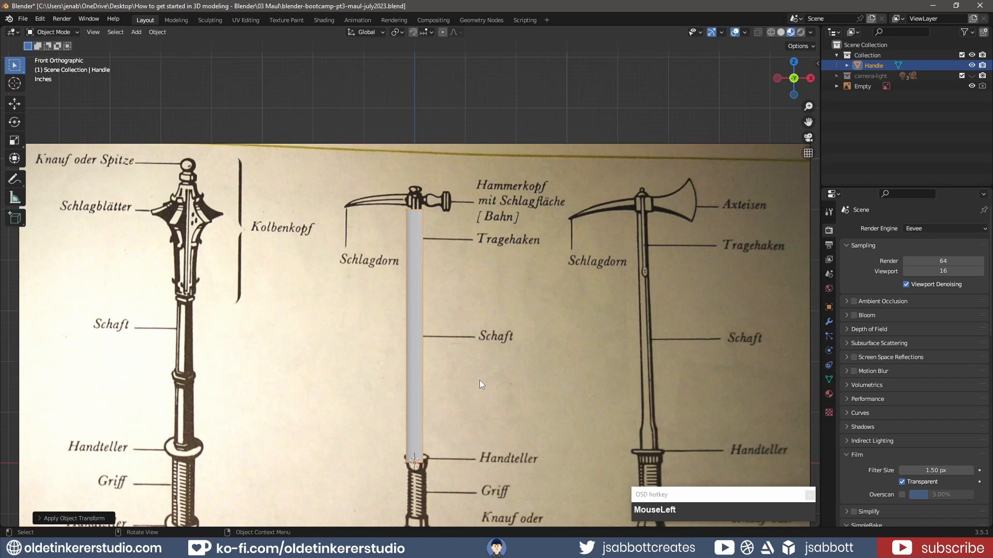
scroll(316, 99, down, 1)
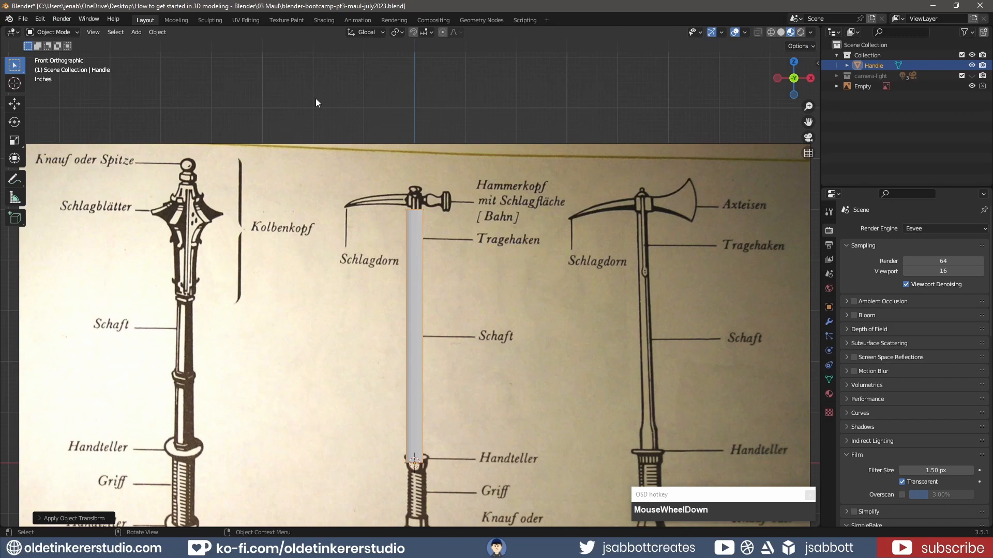
Step: Switch to the UV Editing workspace, enlarge the outliner and hide the reference image
click(249, 21)
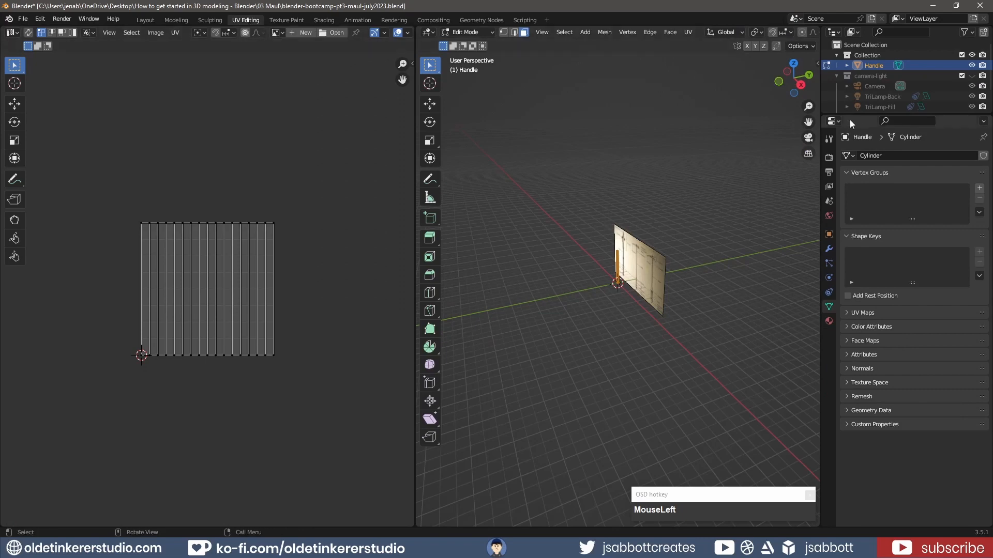
drag(863, 112, 865, 187)
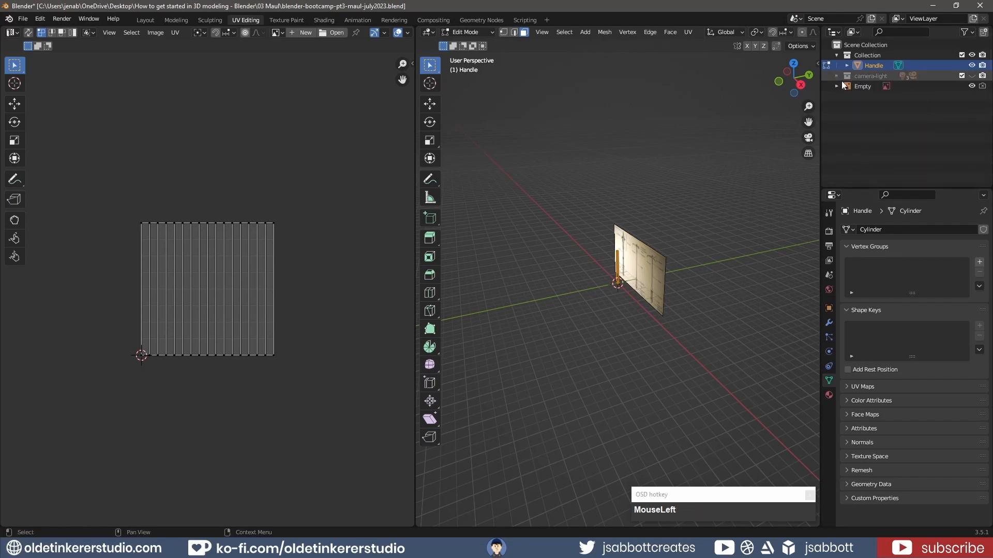
click(972, 87)
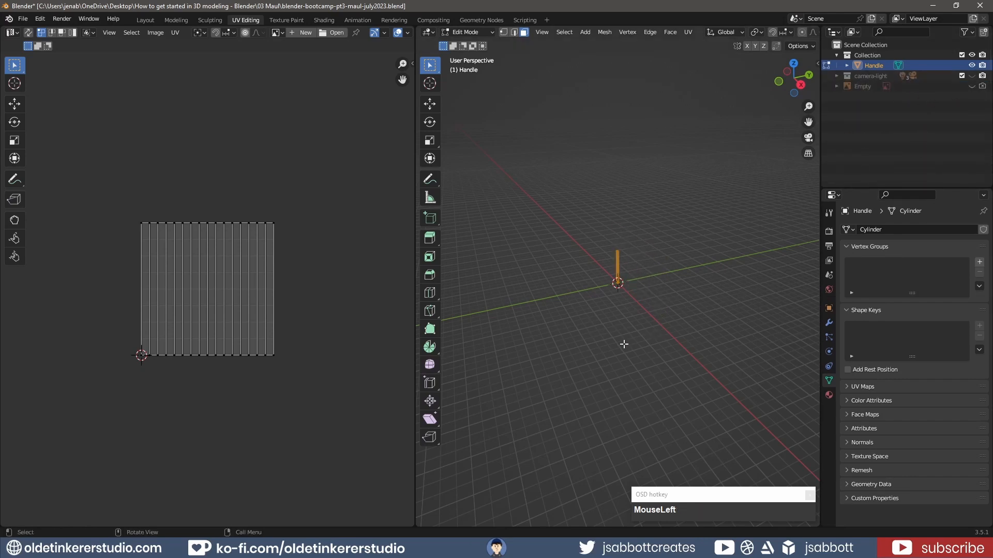
Step: Mark one lengthwise edge in the middle of the handle's back side as a seam
key(ctrl+KP_1)
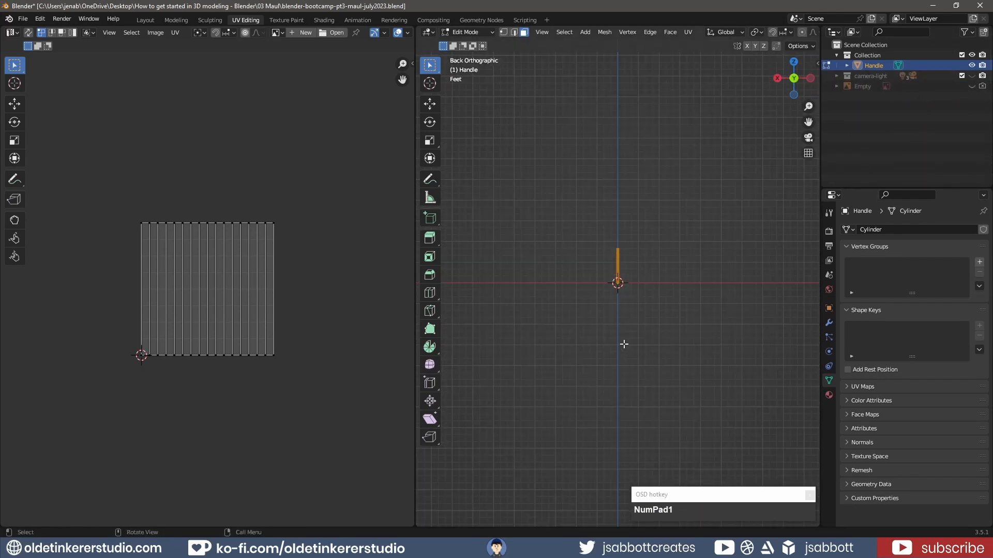
scroll(624, 344, up, 8)
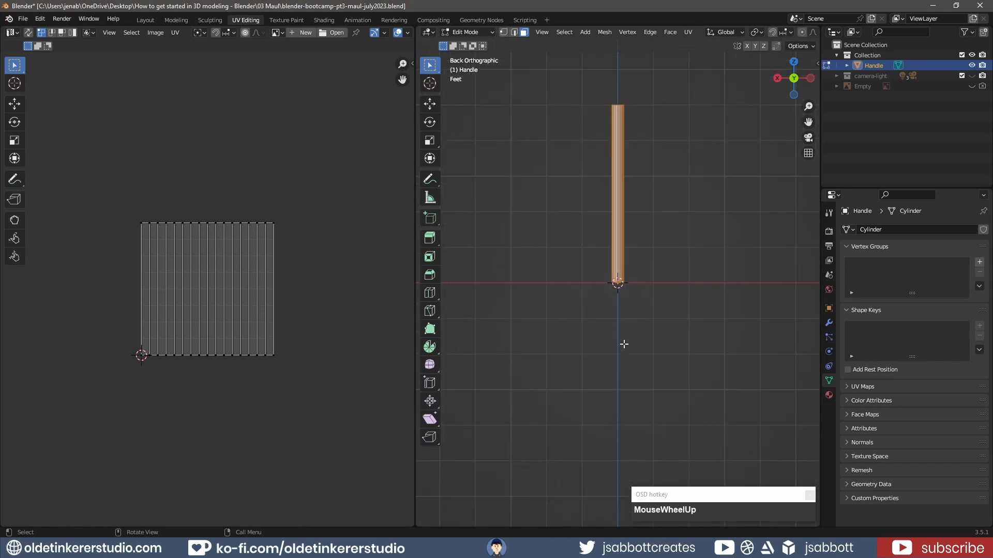
key(2)
click(690, 226)
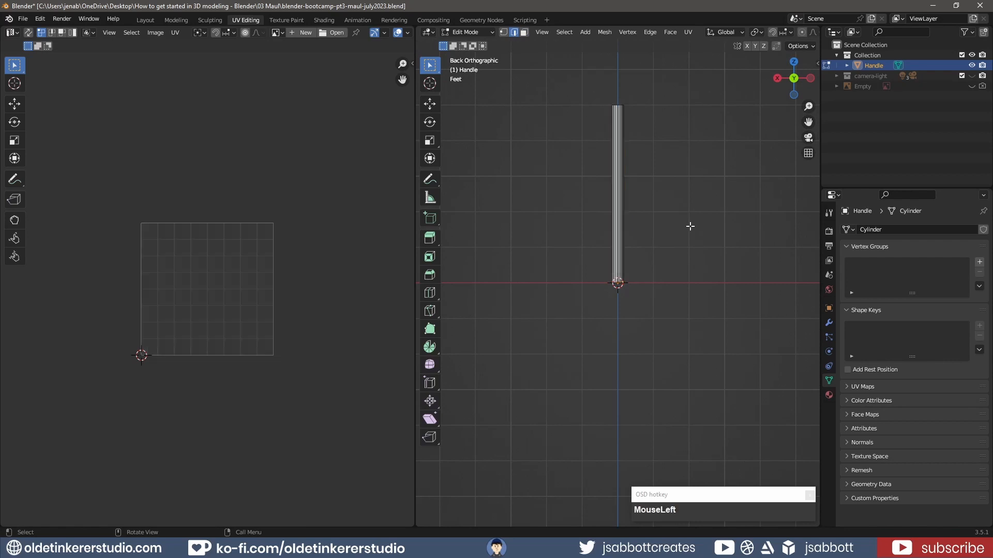
scroll(690, 224, up, 3)
shift+middle_drag(686, 140, 676, 208)
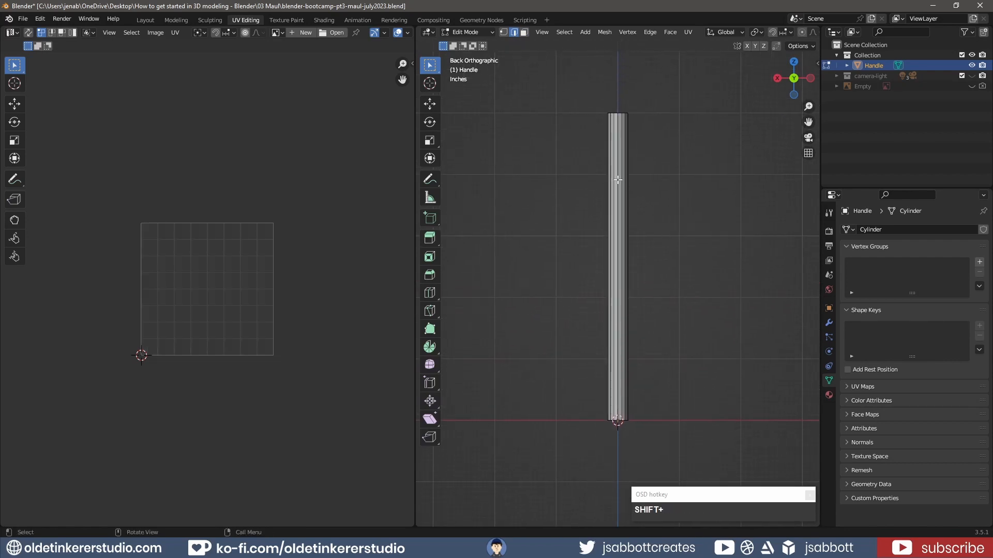
click(618, 179)
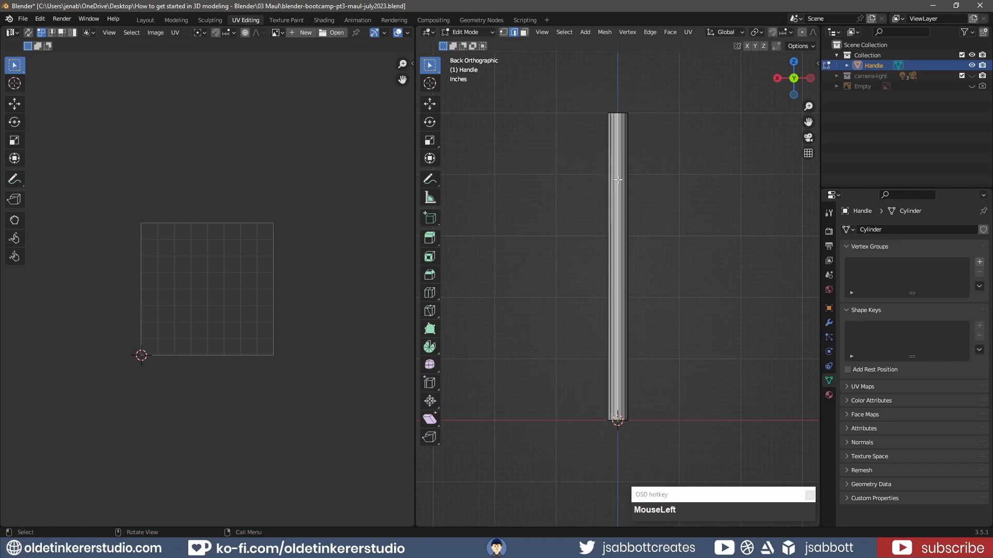
right_click(618, 180)
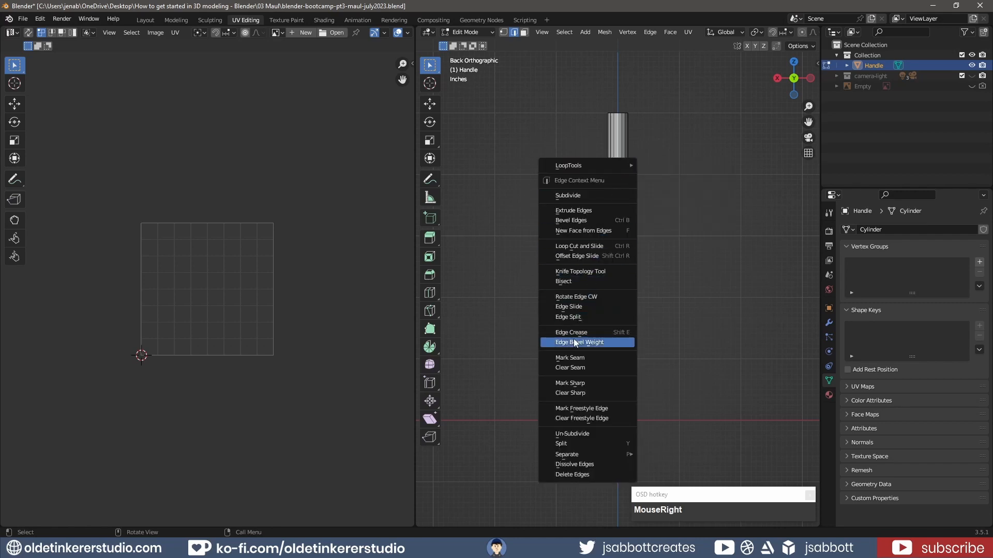
click(574, 358)
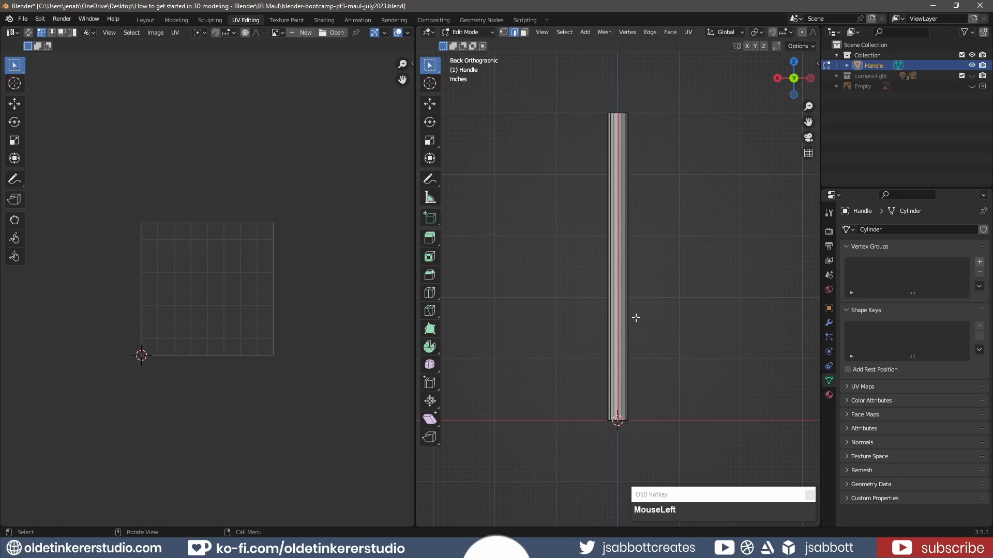
Step: Select the entire handle mesh and unwrap its UVs with Unwrap
key(a)
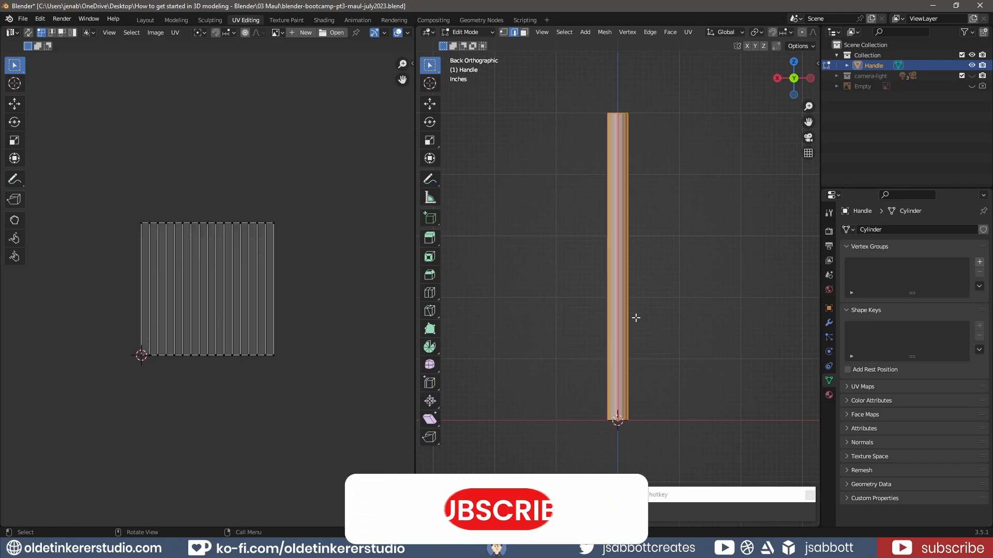
key(u)
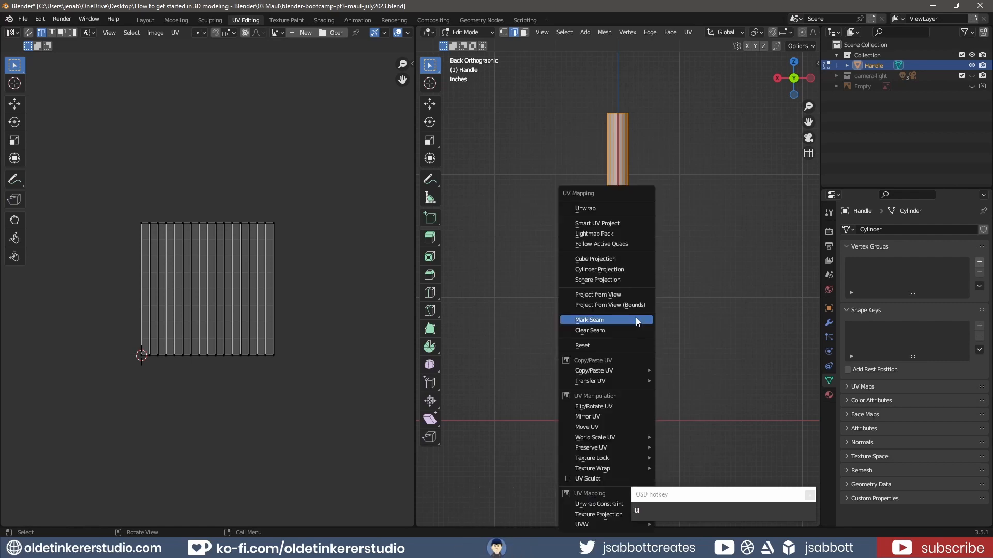
click(600, 206)
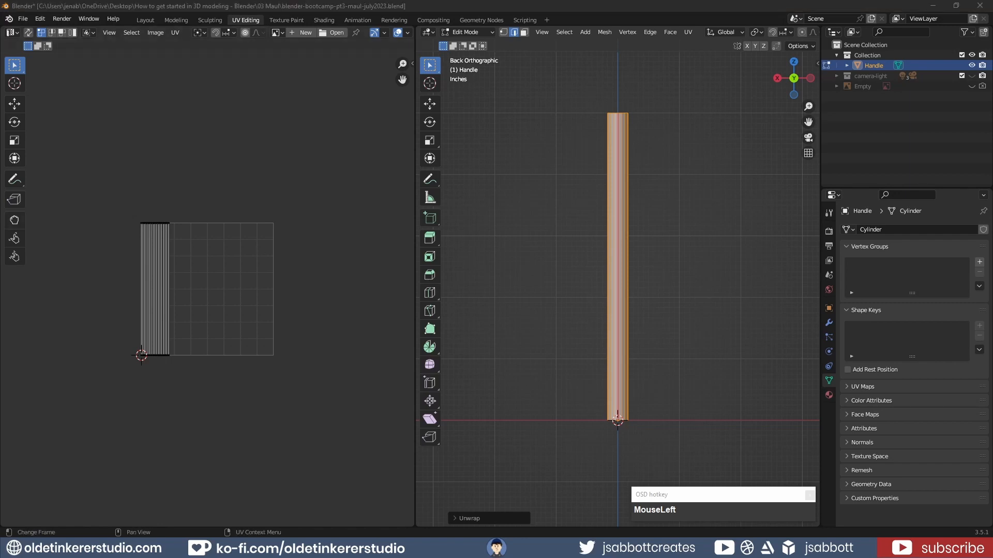
Step: Display UV stretch by angle to check the handle's unwrap for distortion, and turn the stretch display off again
scroll(675, 240, down, 1)
middle_drag(267, 36, 133, 38)
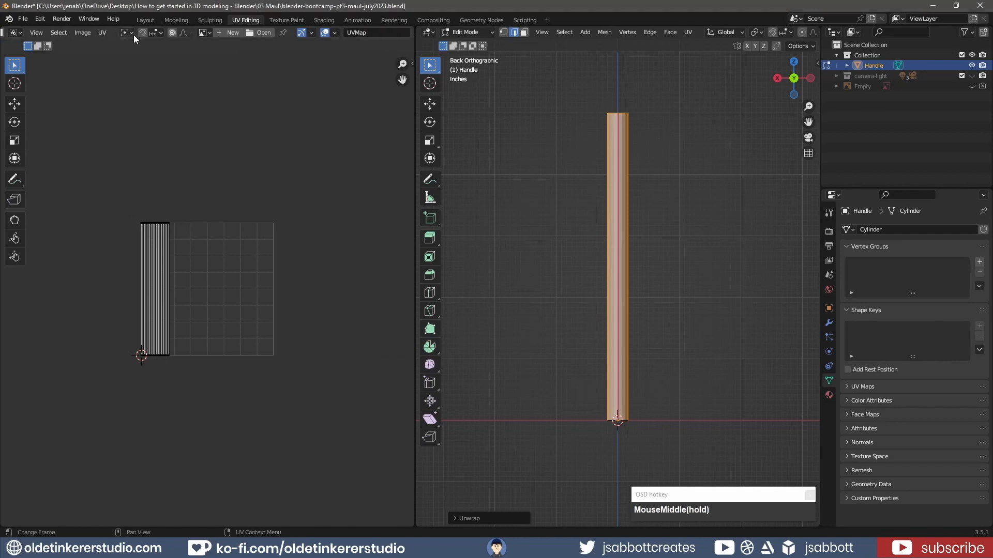
click(335, 32)
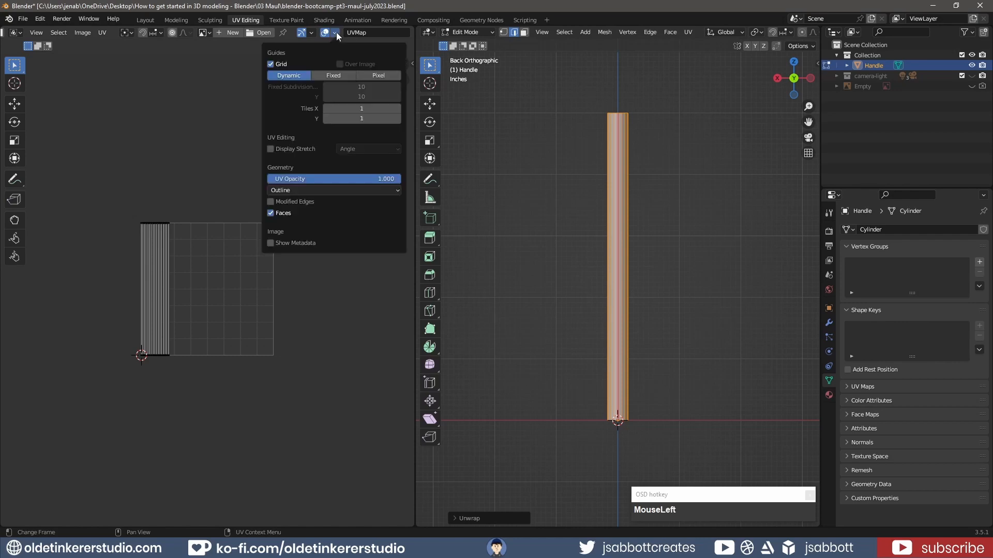
click(269, 149)
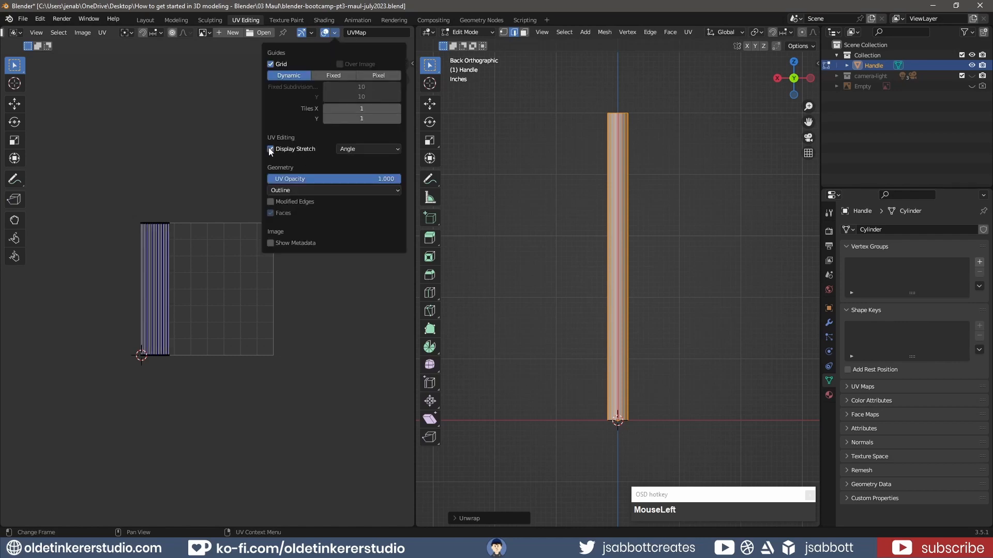
scroll(212, 189, up, 4)
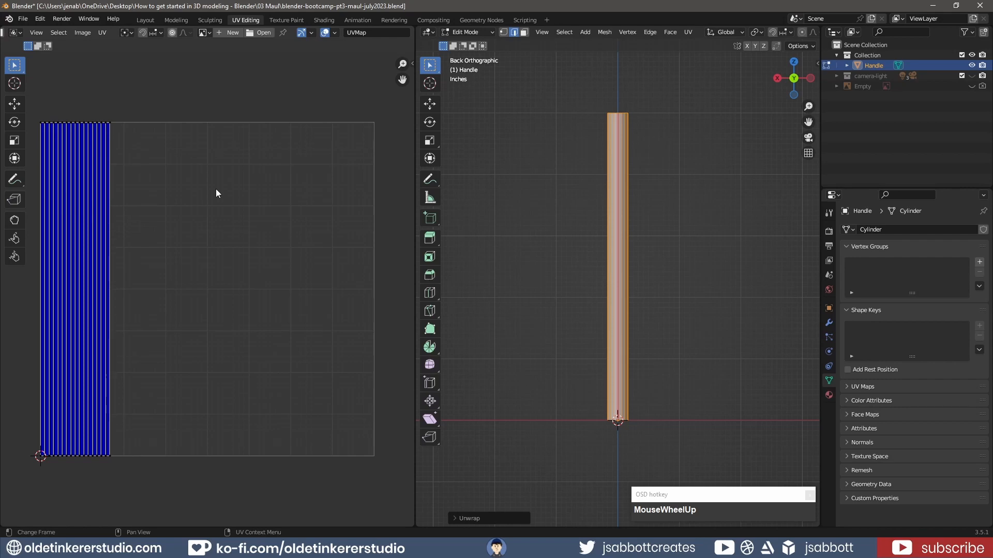
click(335, 32)
click(270, 149)
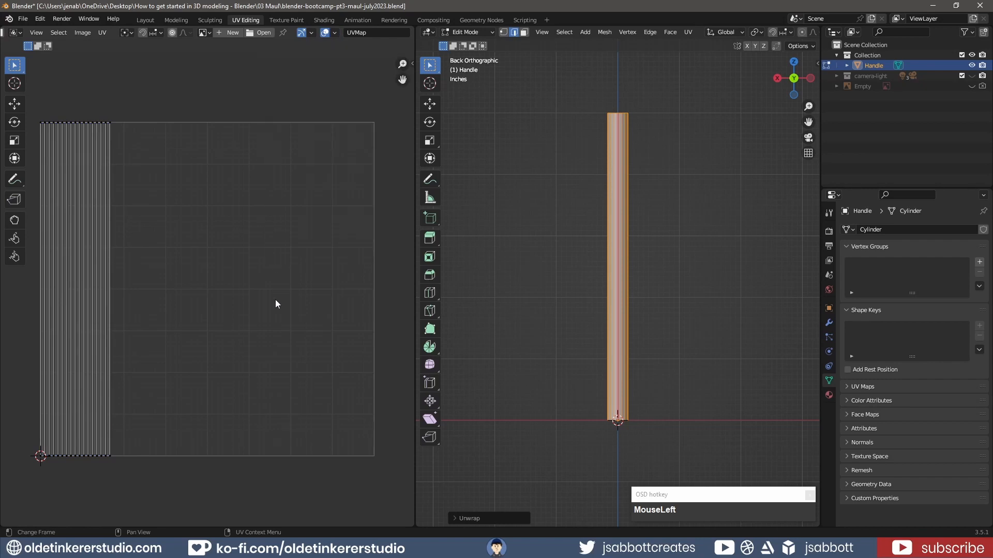
Step: Return to the Layout workspace and apply Shade Auto Smooth to the handle
click(145, 20)
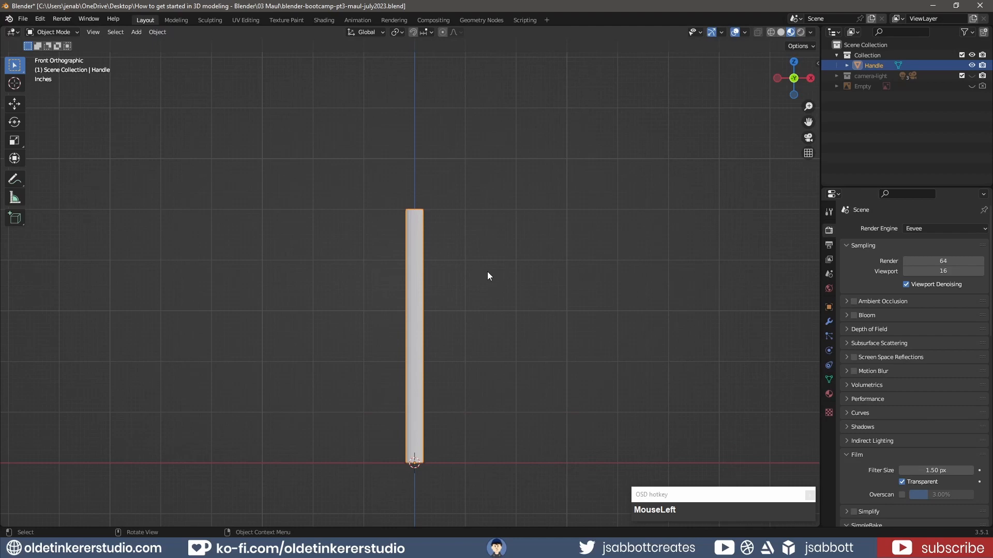
right_click(417, 252)
mouse_move(418, 253)
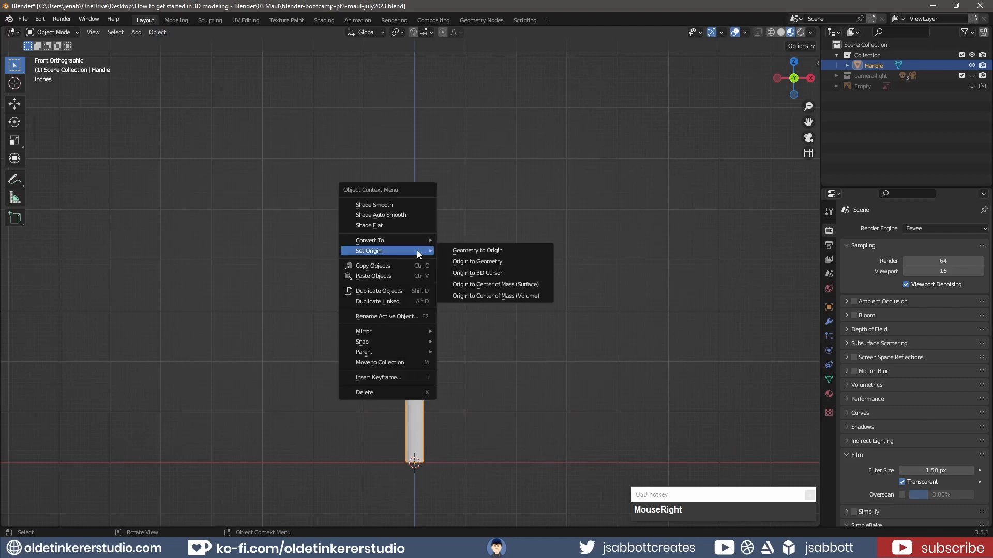
click(404, 216)
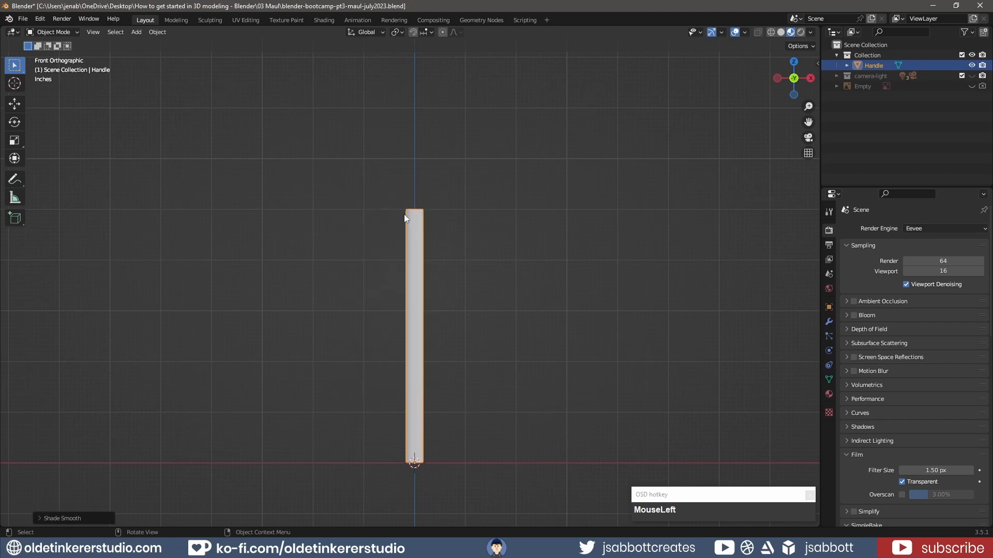
Step: Enable the Face Orientation overlay to check the direction of the handle's normals
click(748, 33)
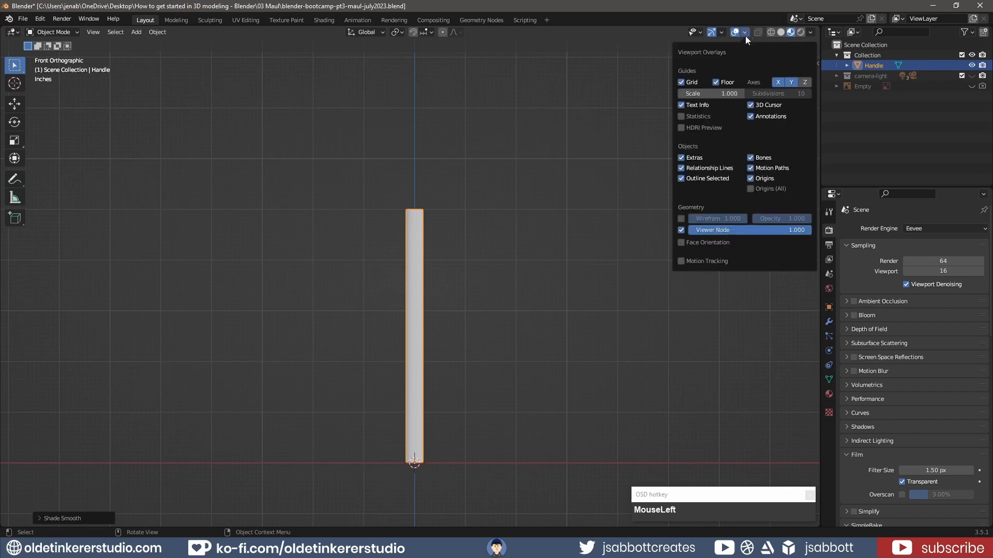
click(681, 243)
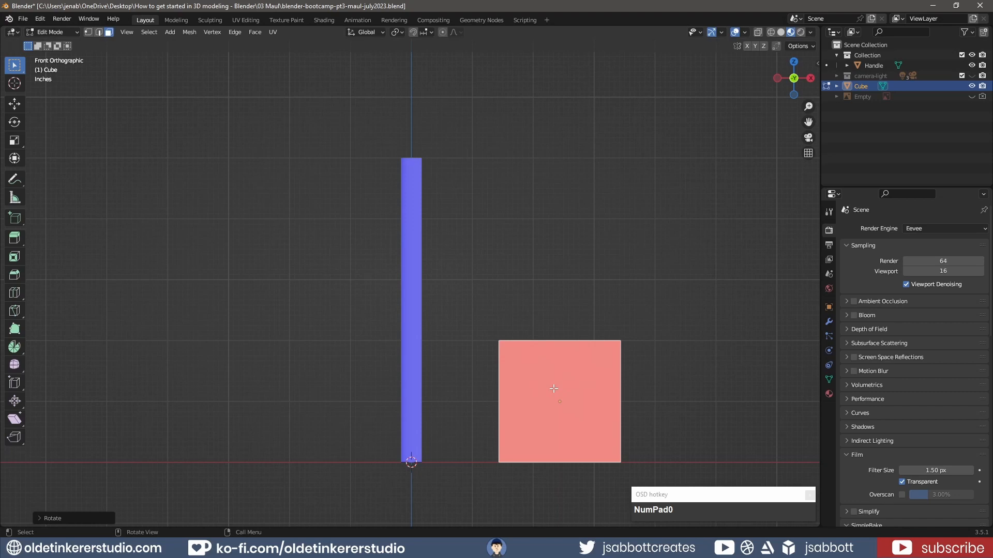
Step: Recalculate all normals of the example cube, and remove both the cube and the Face Orientation overlay
key(a)
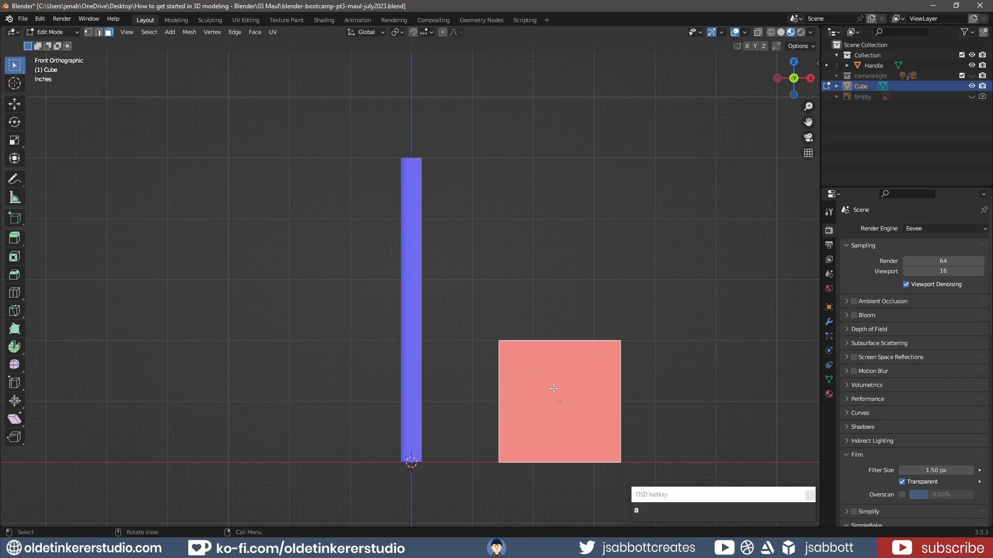
key(shift+n)
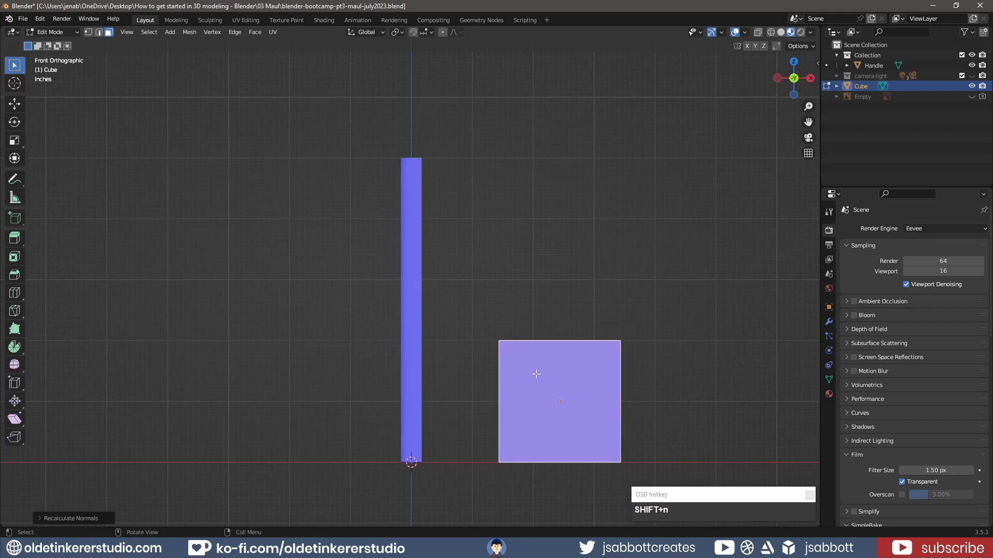
key(Tab)
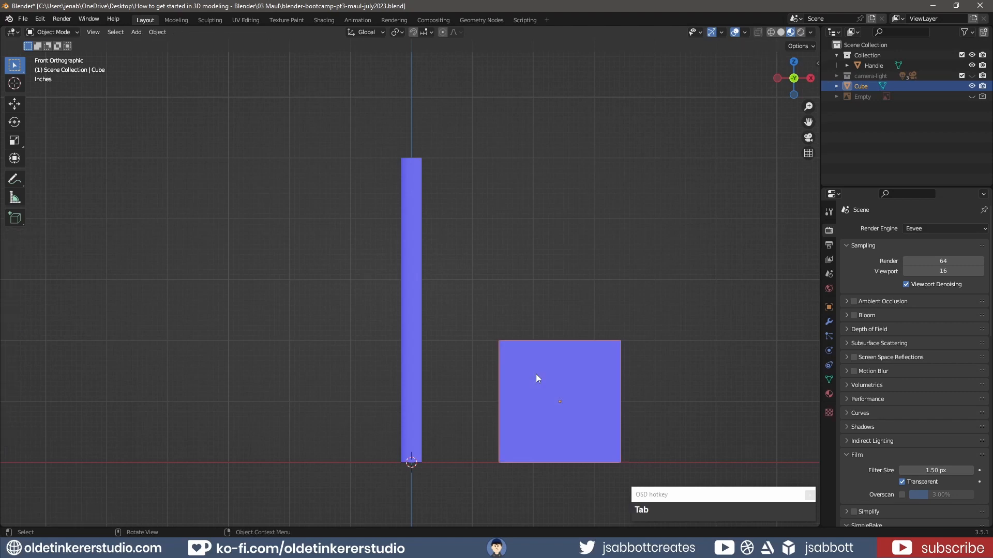
key(Delete)
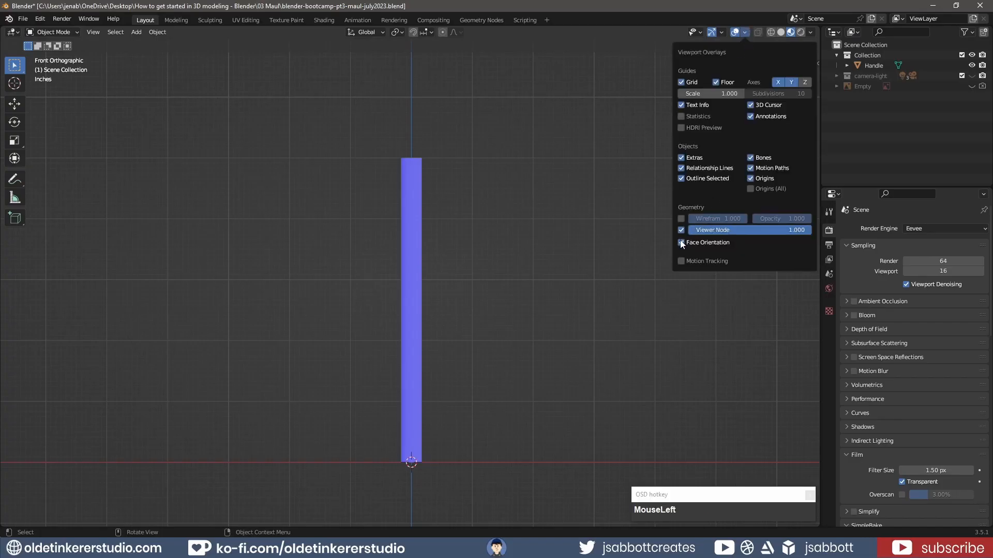
click(680, 242)
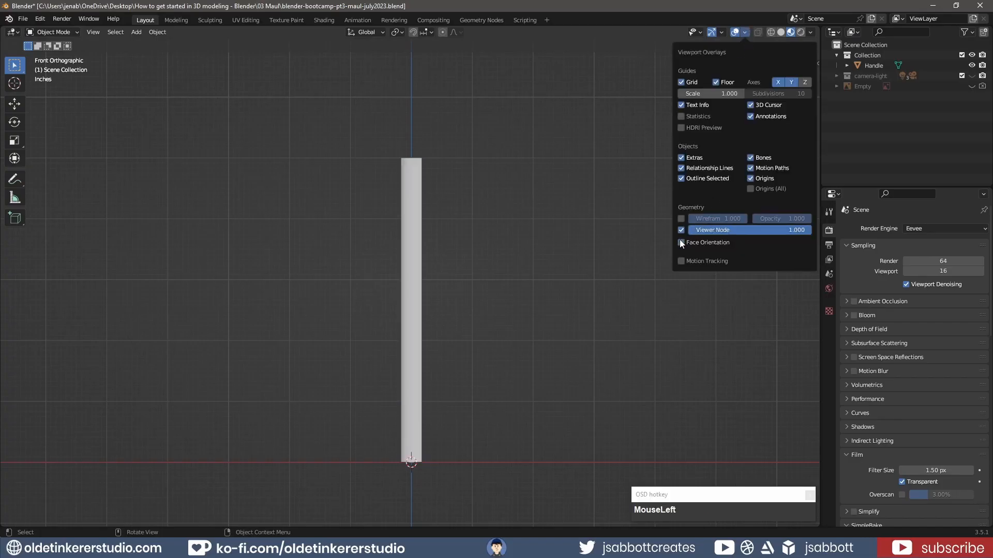
Step: Switch to the Shading workspace and give the handle a new material named wood
click(323, 19)
click(404, 169)
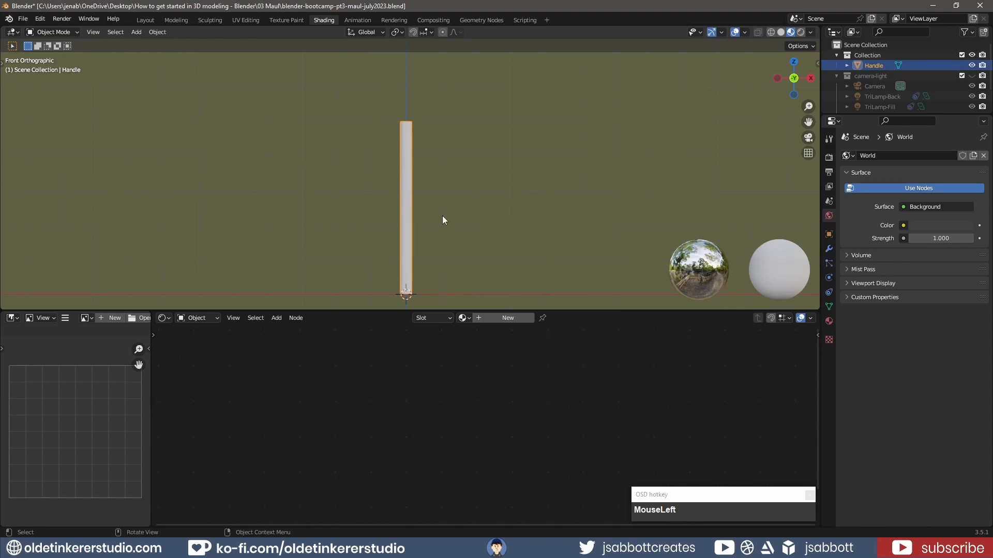
click(508, 318)
click(508, 318)
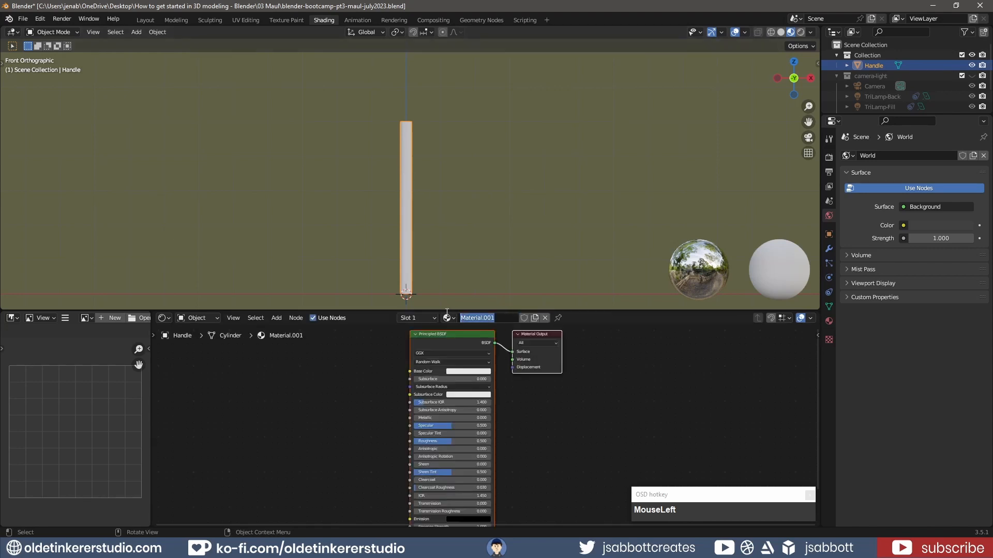
text(wood)
key(Return)
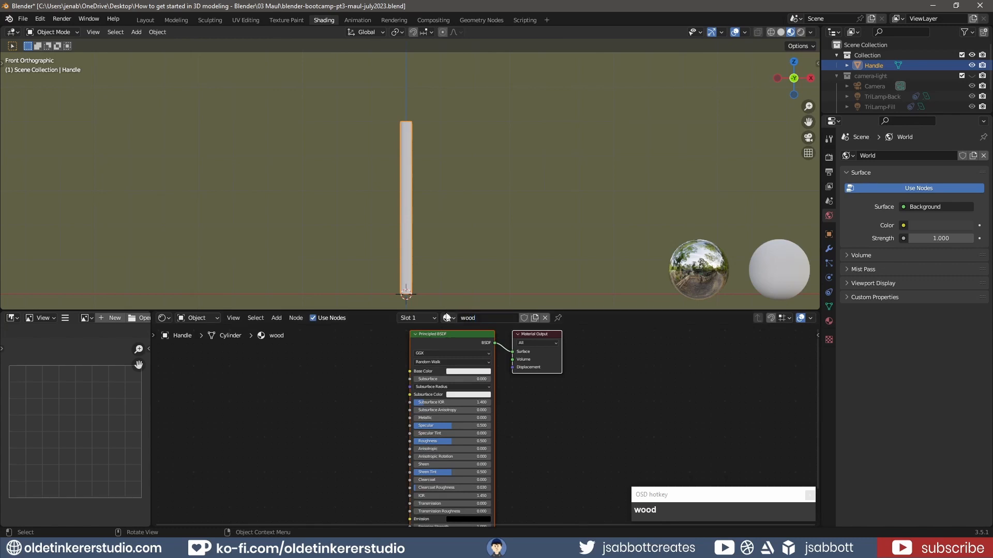
Step: Search the add-ons in Preferences for "node" to check that Node Wrangler is enabled, and return to the node editor
click(46, 21)
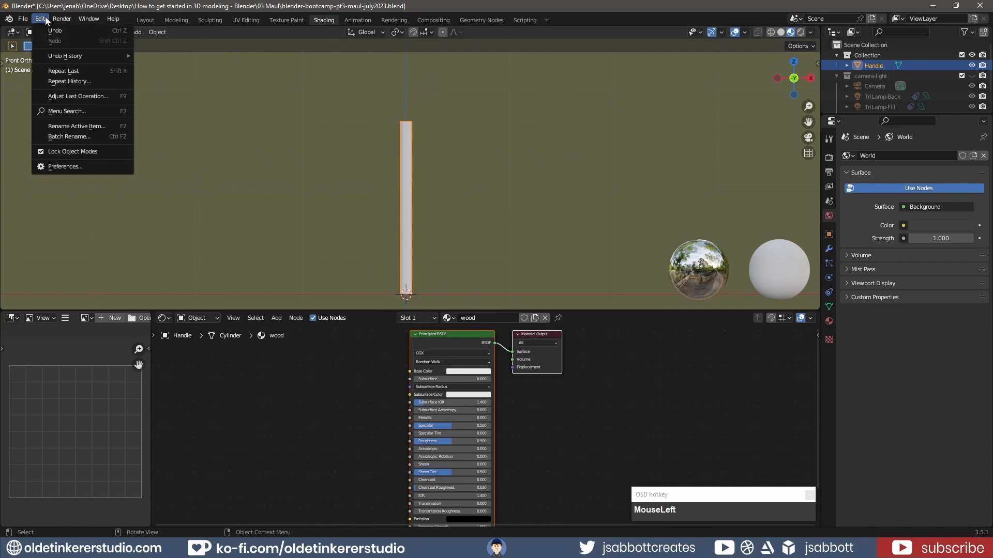
click(91, 168)
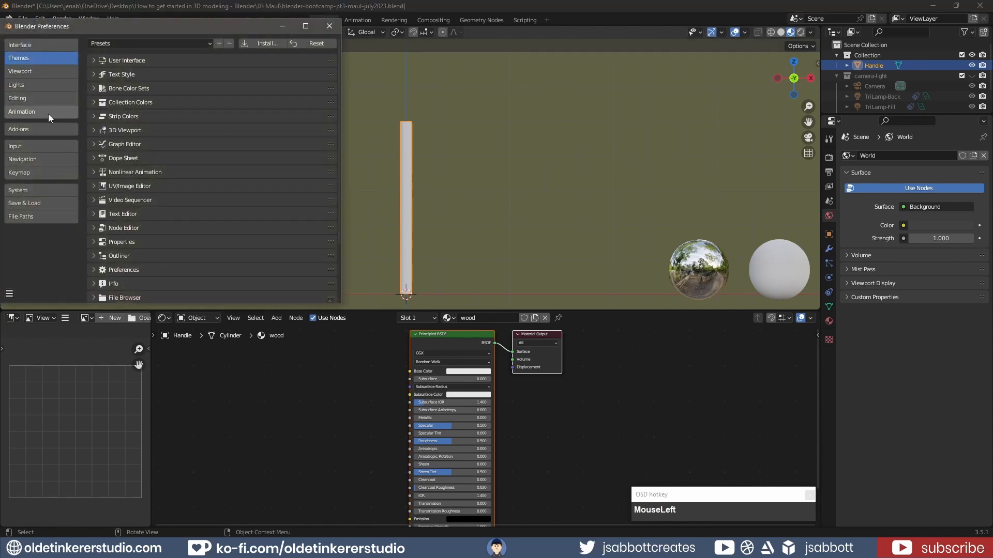
click(29, 129)
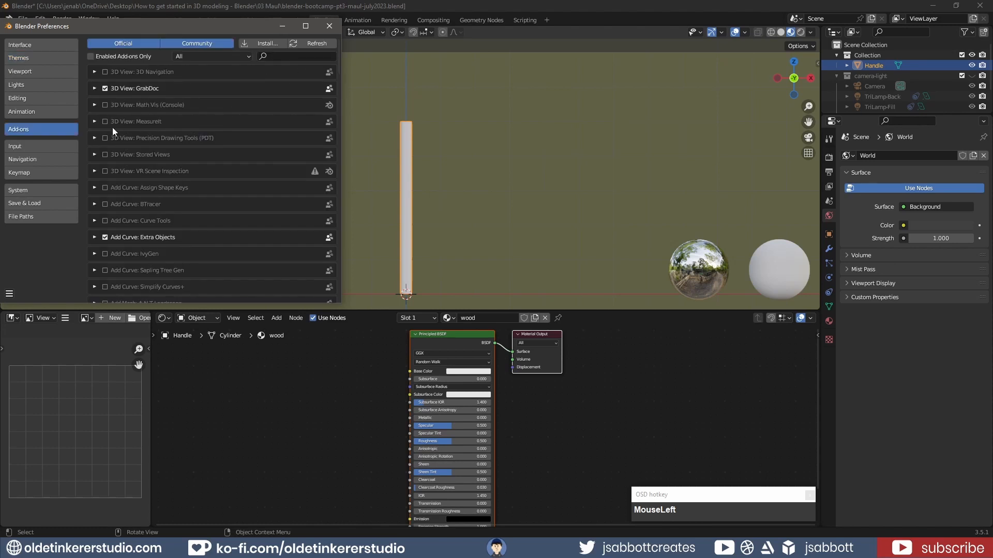
click(278, 57)
text(no)
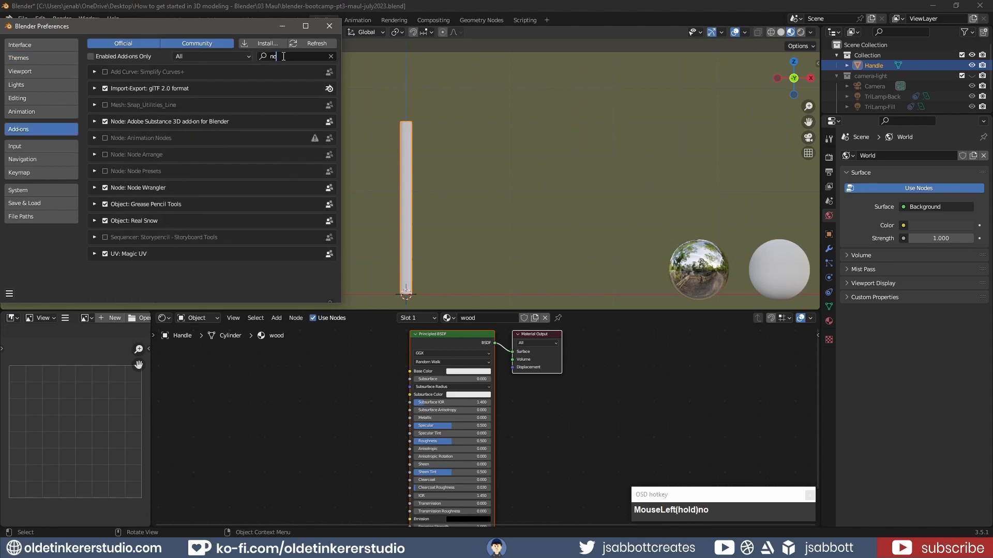
text(de)
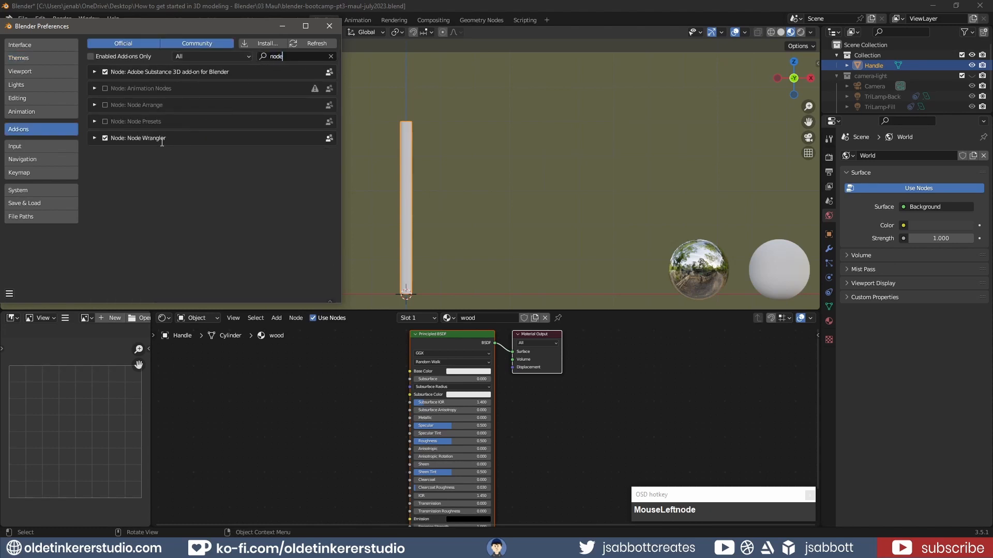
click(340, 374)
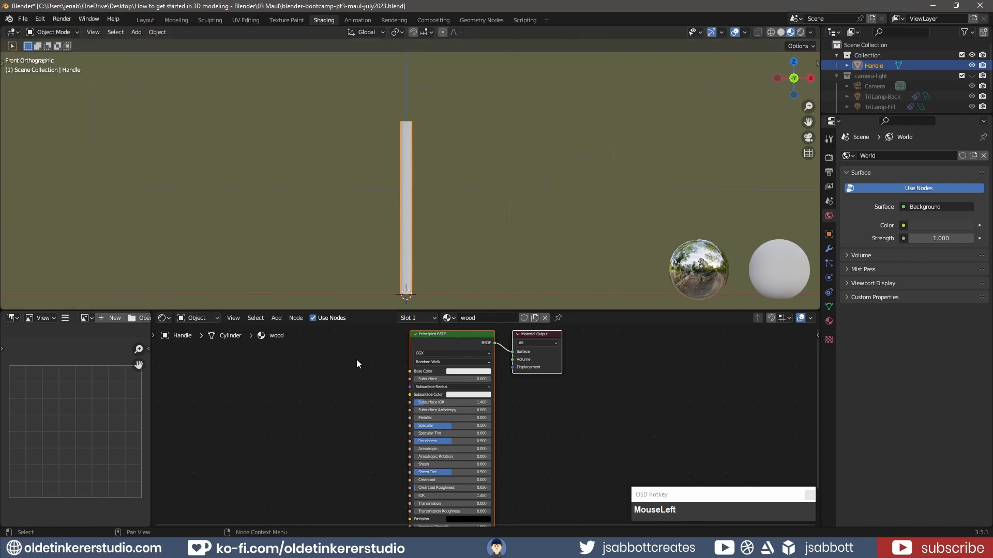
Step: Start Principled Texture Setup on the Principled BSDF node and browse to the Wood076_2K-JPG folder inside Textures
click(448, 343)
click(464, 336)
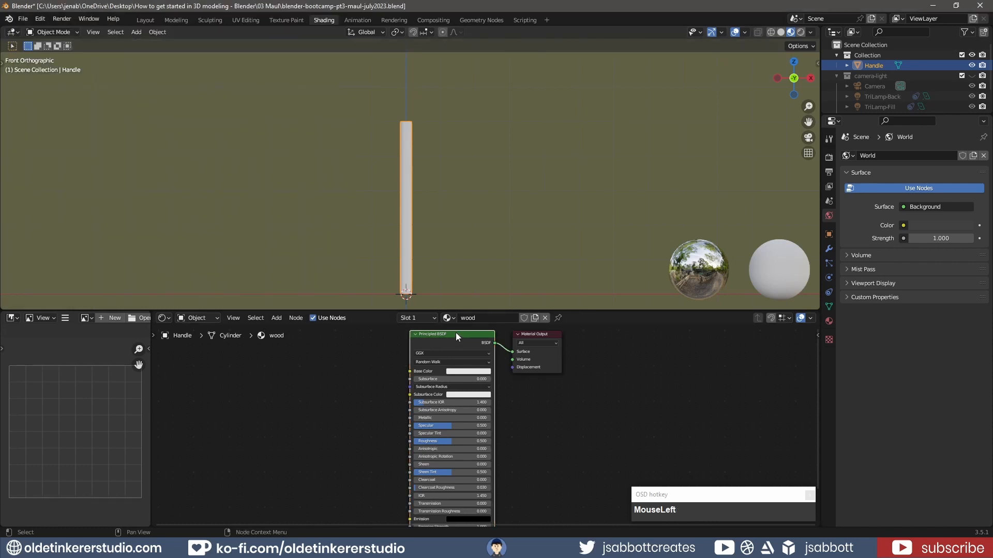
key(ctrl+shift+t)
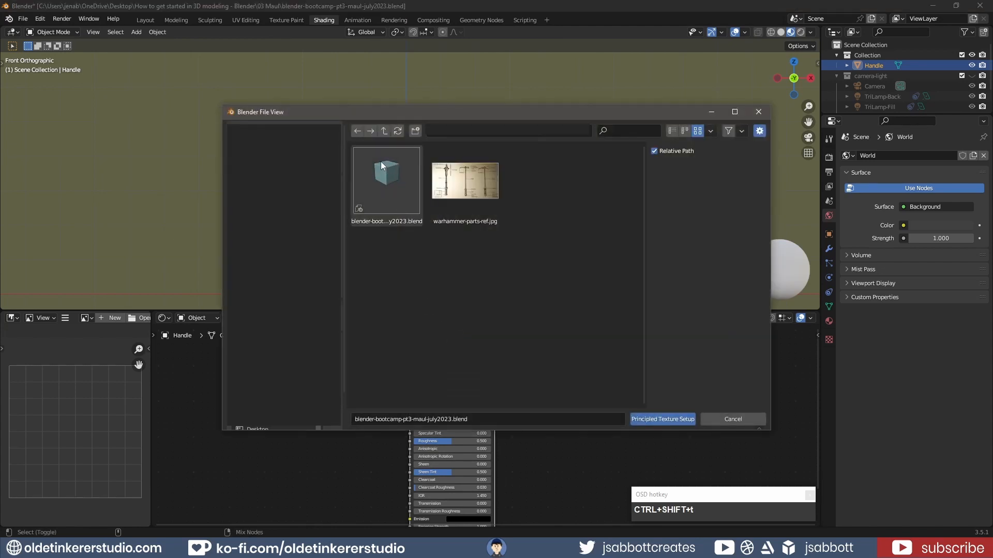
click(382, 132)
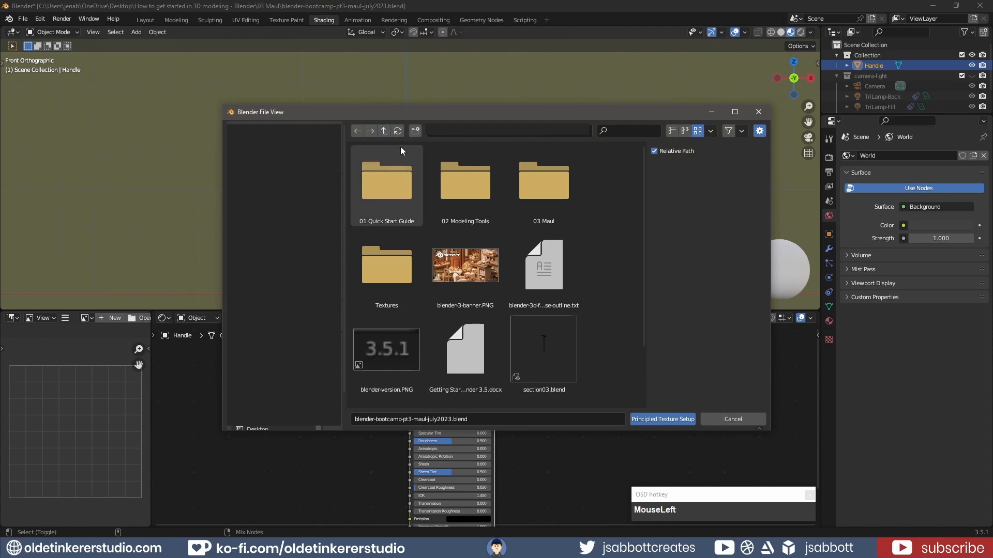
double_click(388, 271)
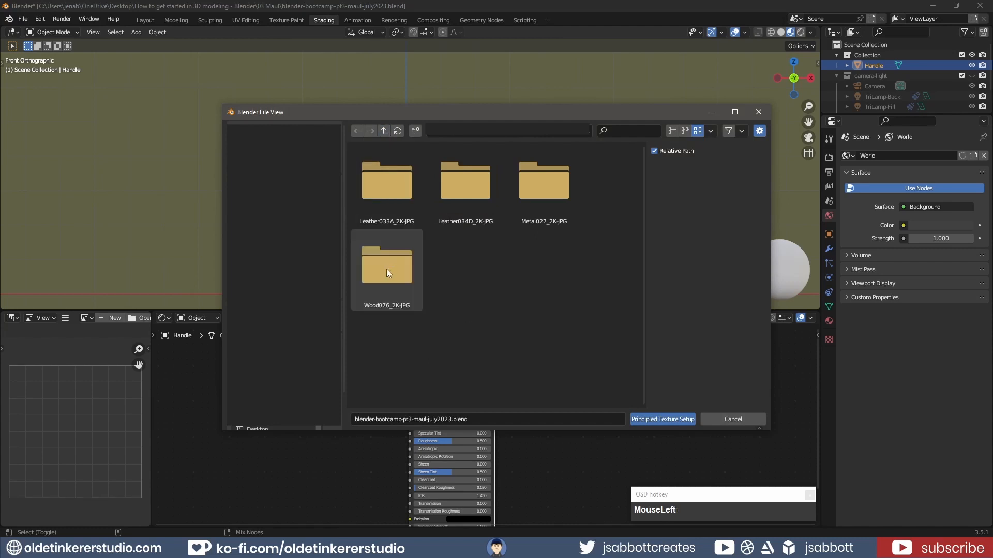
double_click(391, 272)
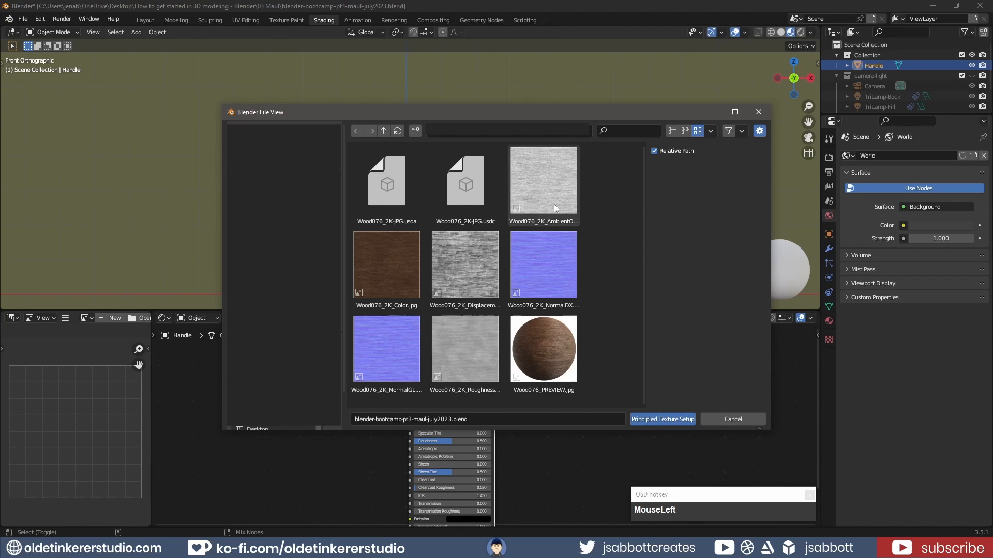
Step: Load the Wood076_2K AmbientOcclusion, Color, NormalGL and Roughness images into the wood material with Principled Texture Setup
click(541, 189)
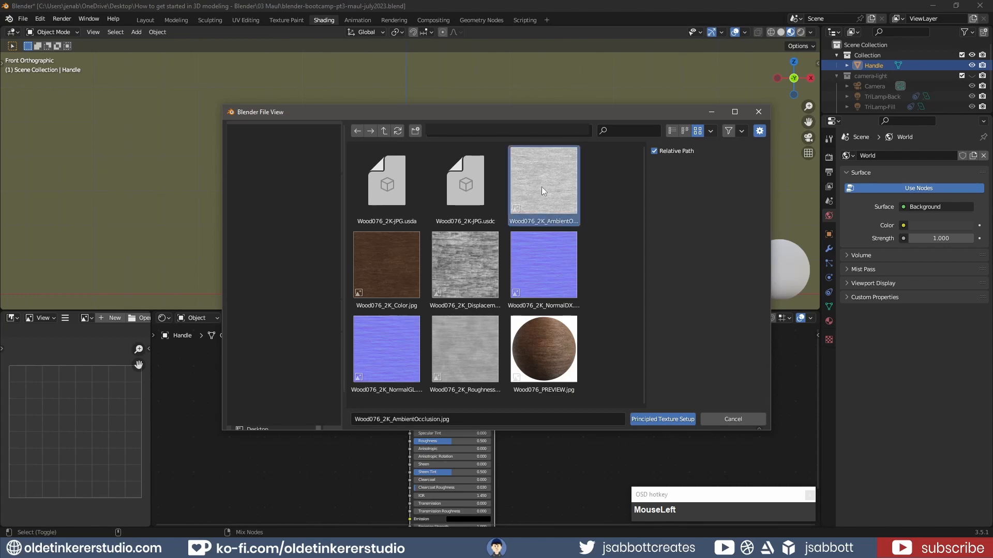
ctrl+click(392, 271)
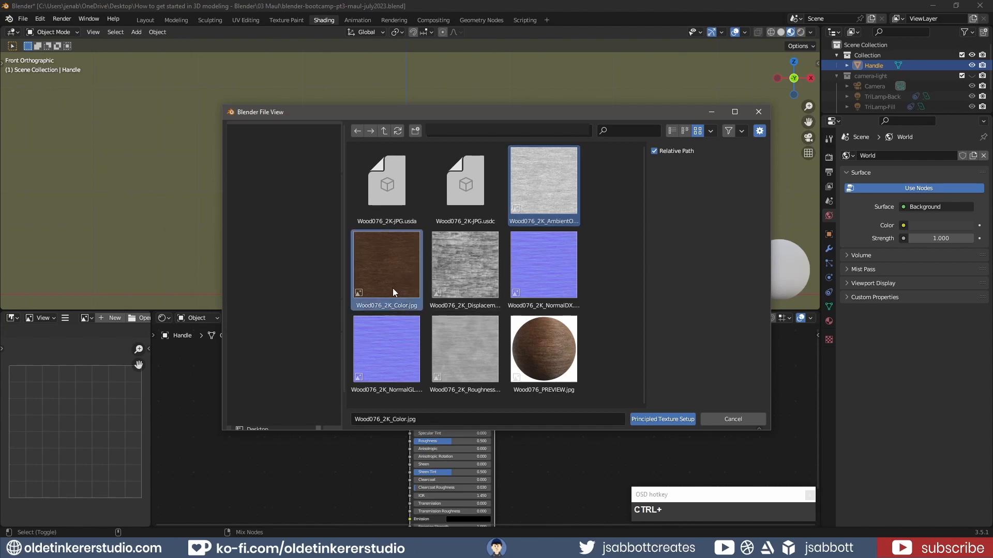
ctrl+click(390, 360)
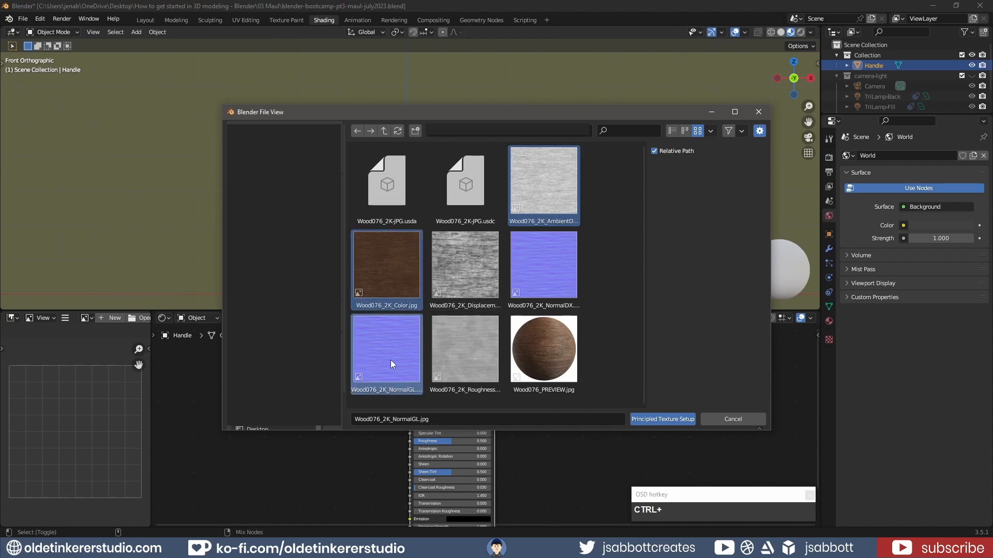
ctrl+click(455, 363)
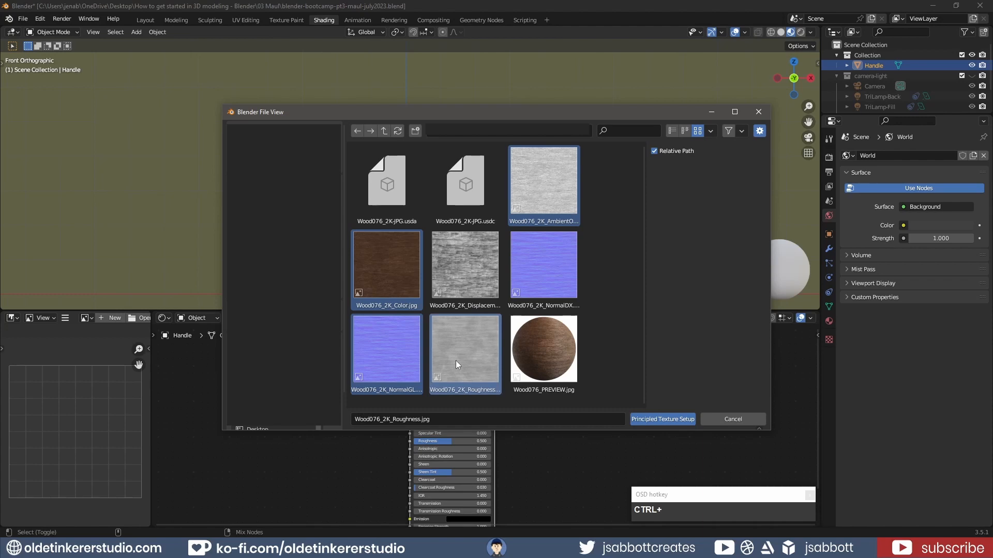
click(678, 423)
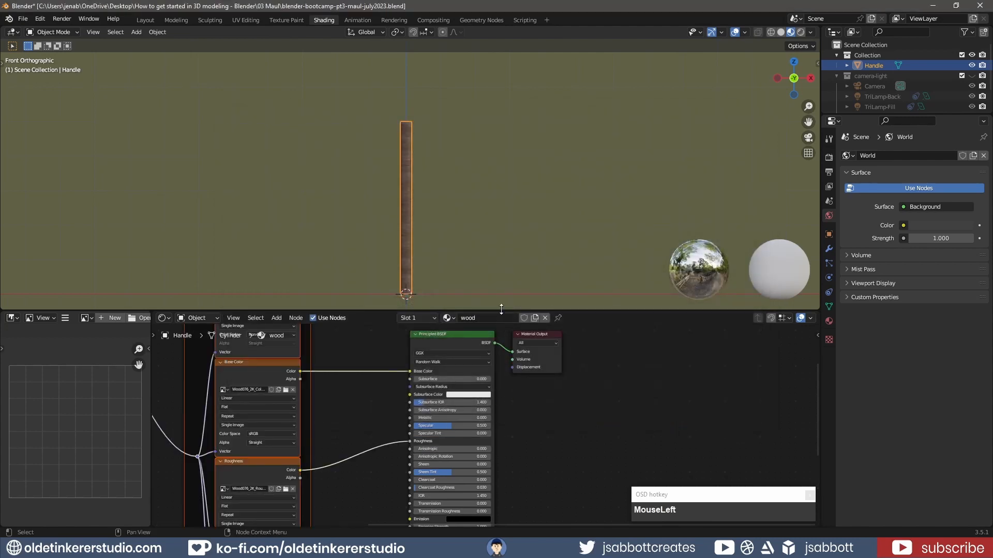
Step: Add a Mix Color node between the texture nodes and the Principled BSDF, and set its blending mode to Multiply
drag(501, 309, 501, 158)
shift+middle_drag(395, 220, 489, 266)
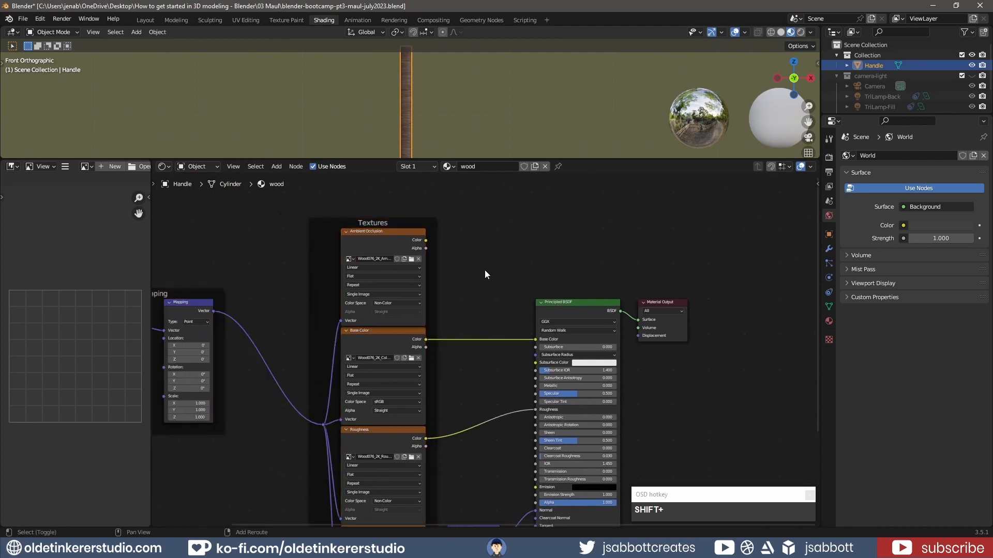
key(shift+a)
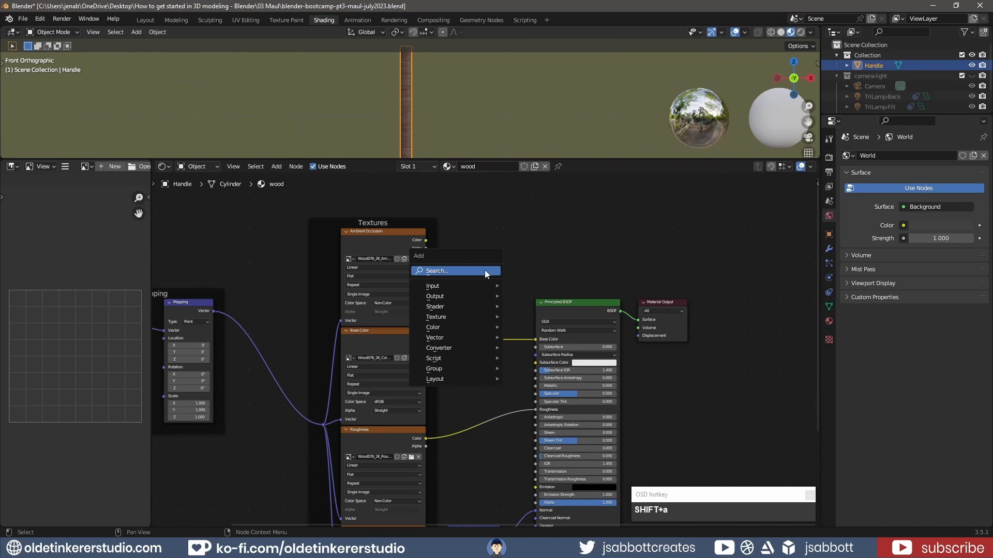
mouse_move(472, 327)
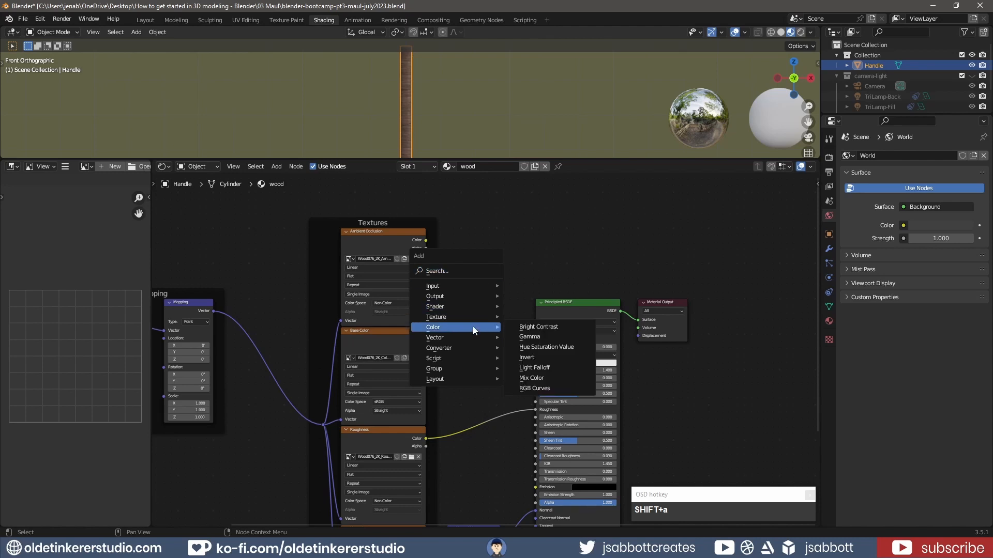
click(555, 379)
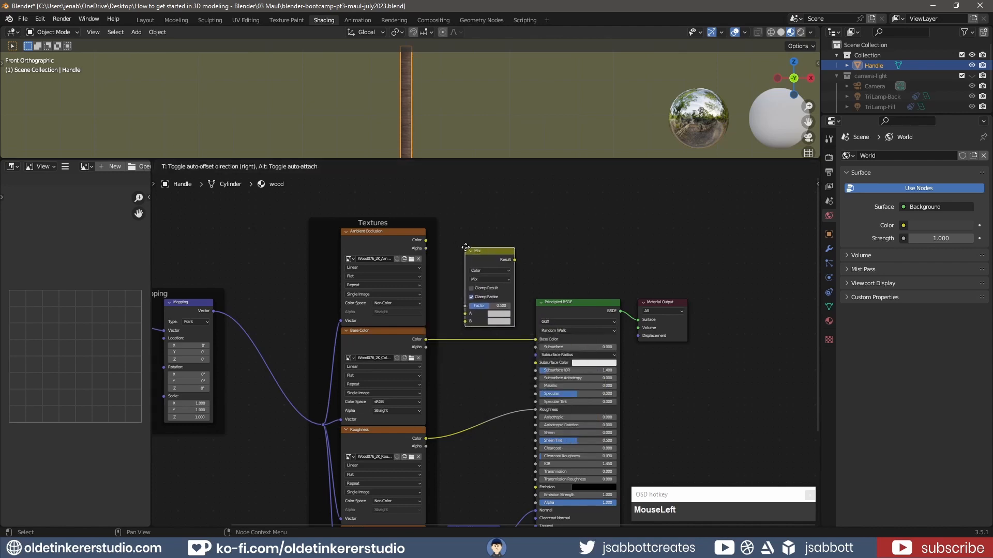
click(465, 248)
scroll(484, 244, up, 2)
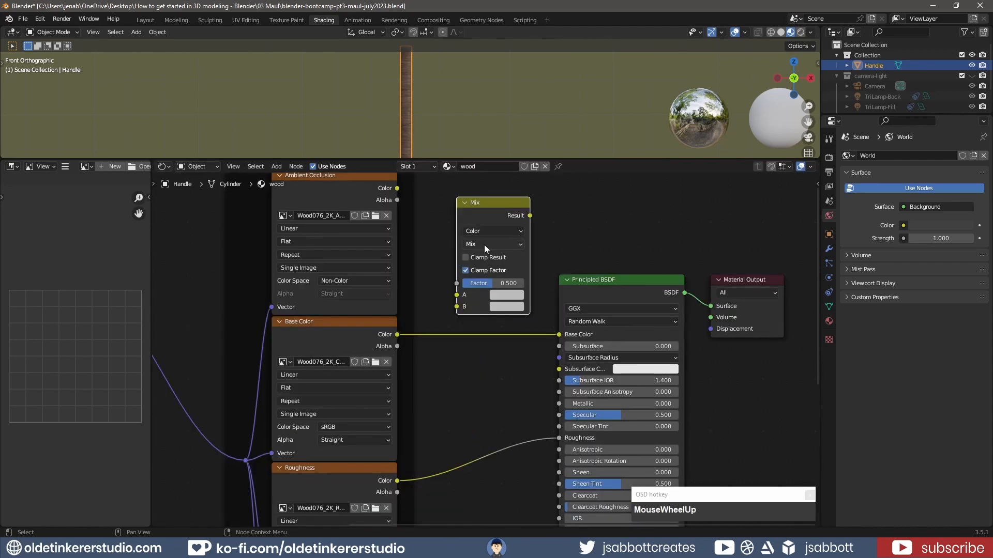
click(484, 245)
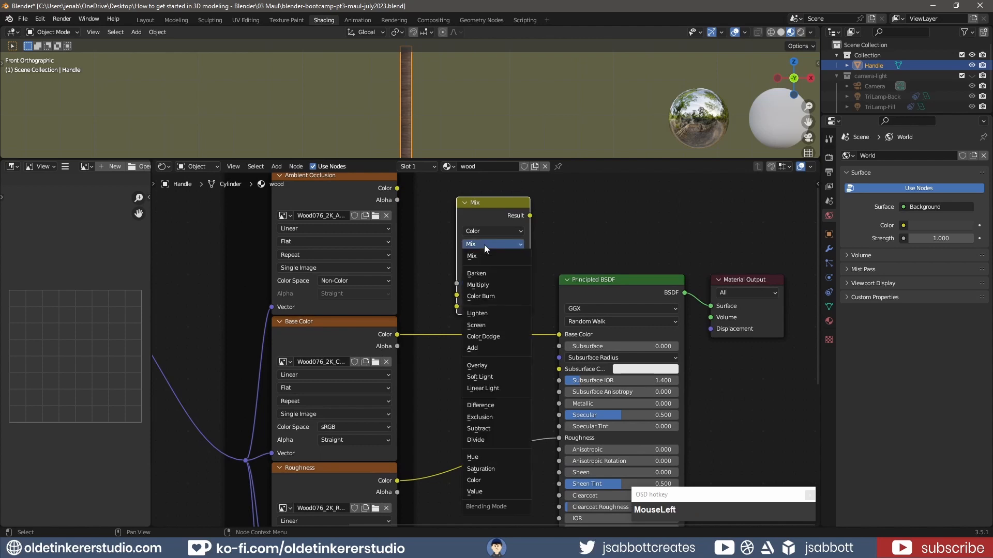
click(485, 285)
click(518, 364)
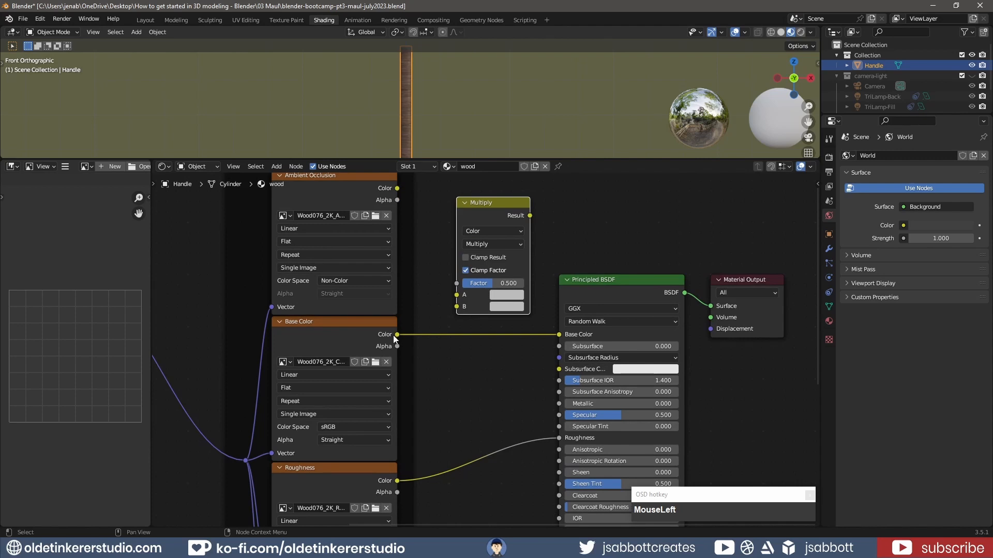
Step: Connect the Base Color texture to the Multiply node's B, Ambient Occlusion to A, and the result to the Principled BSDF's Base Color
drag(397, 335, 457, 307)
scroll(426, 241, down, 1)
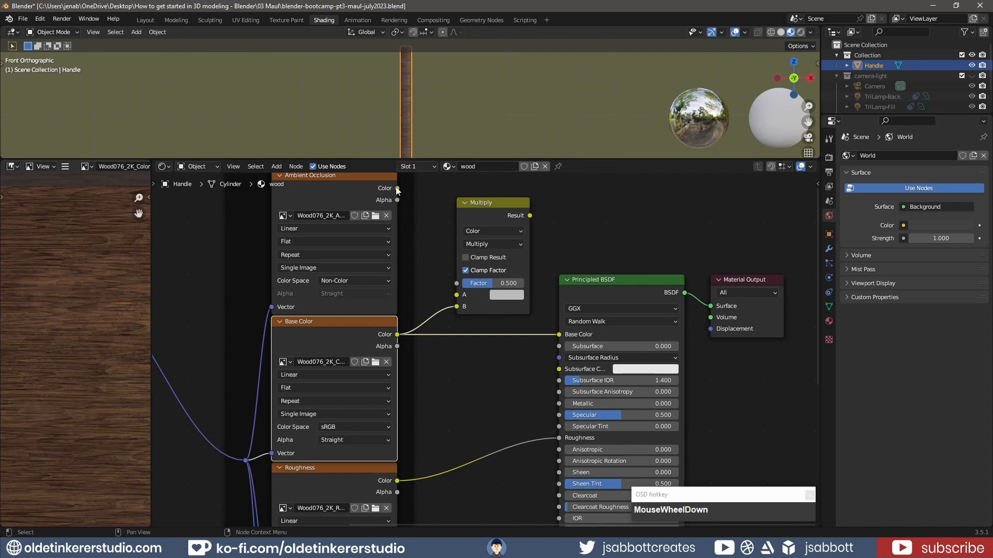
drag(398, 189, 456, 295)
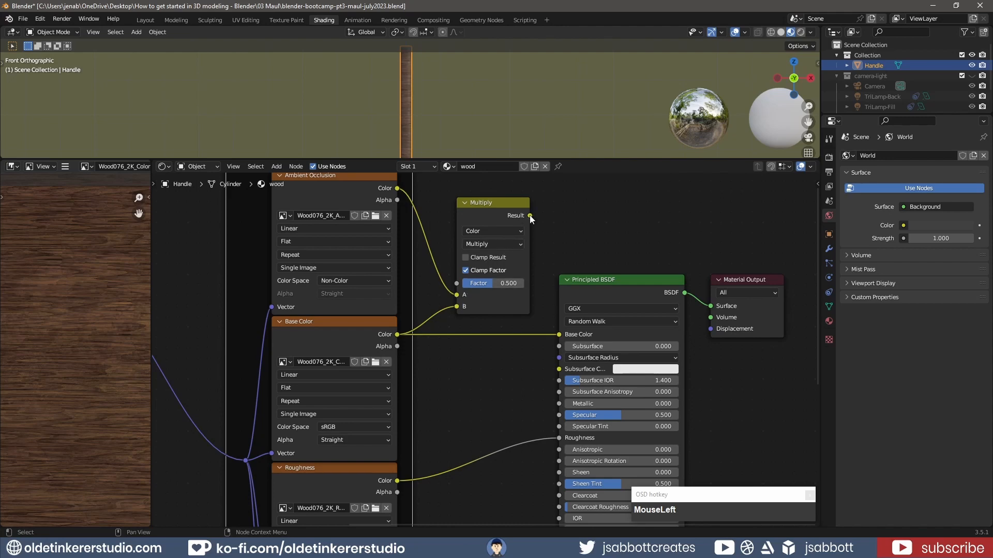
drag(529, 215, 555, 335)
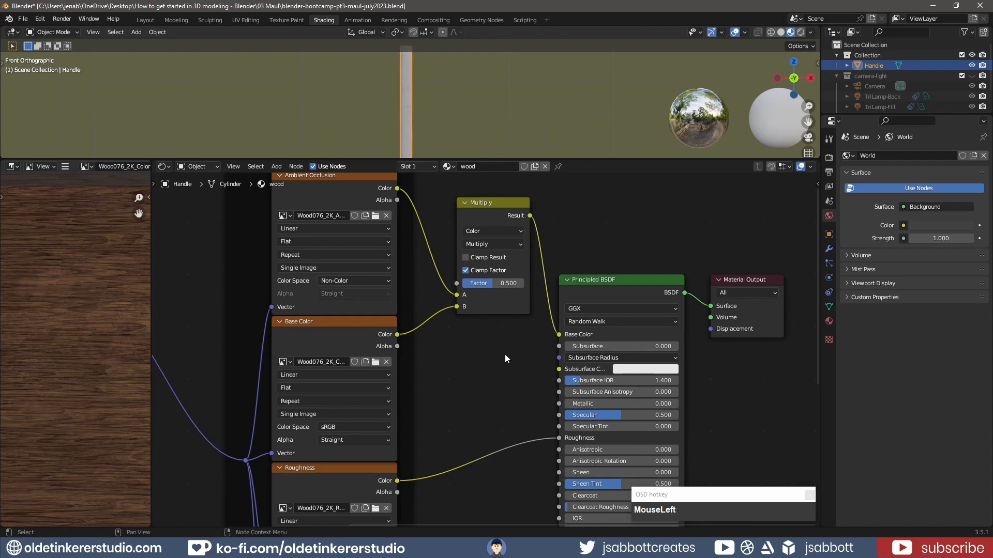
Step: Set the Multiply node's factor to 1 and enlarge the 3D viewport to check the wood grain on the handle
click(508, 286)
text(1)
key(Return)
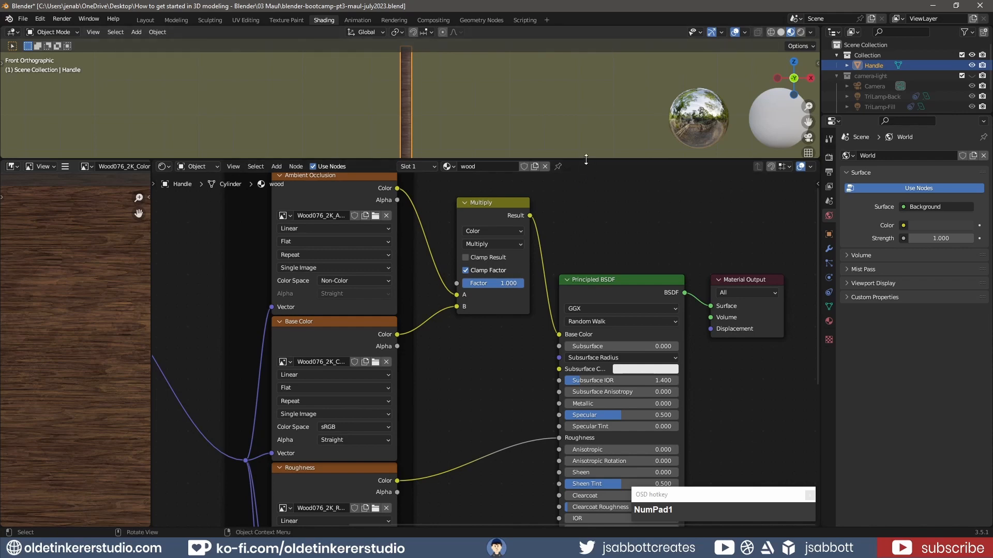
drag(585, 160, 577, 321)
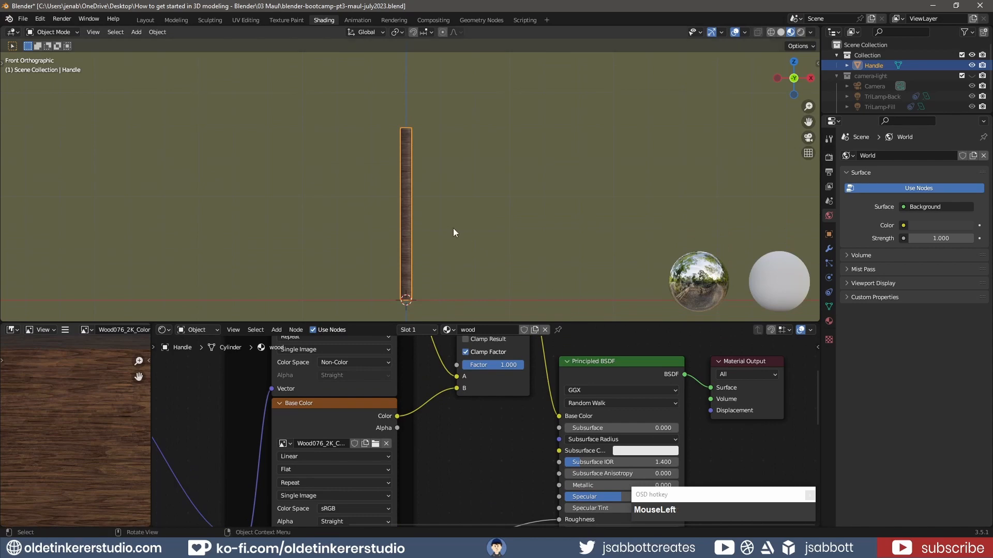
scroll(454, 229, up, 3)
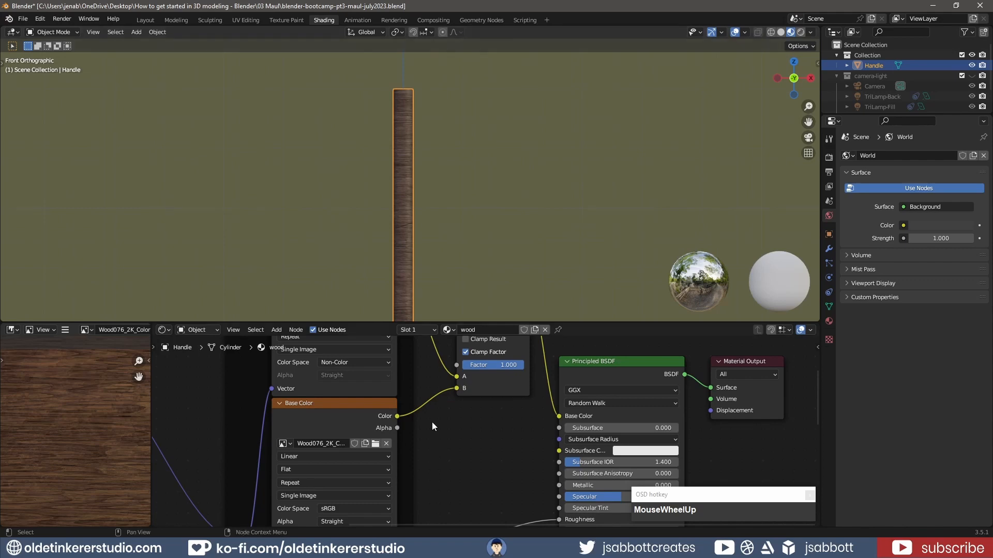
Step: Switch to the UV Editing workspace and select all of the handle's faces to show their UVs over the wood texture
scroll(433, 423, down, 3)
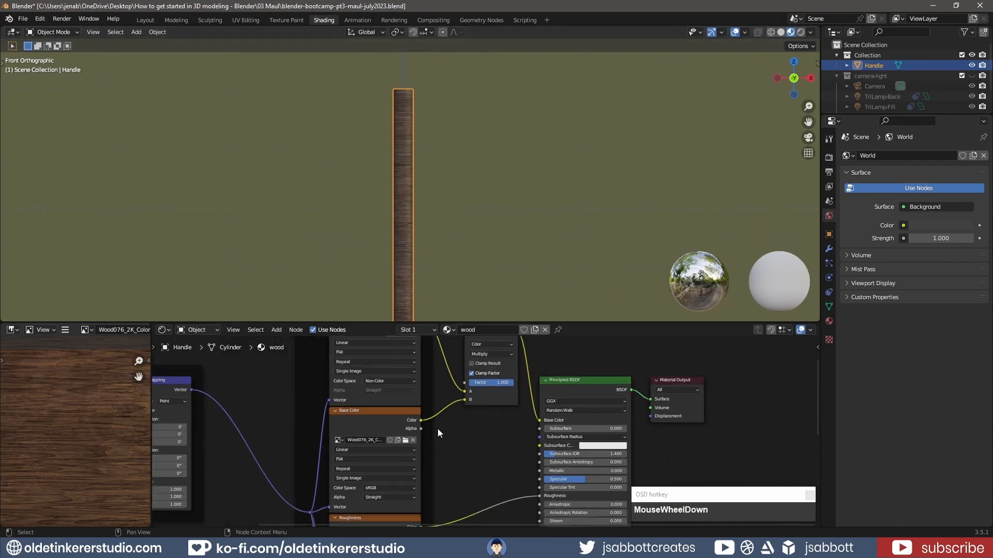
click(393, 413)
middle_drag(293, 389, 408, 383)
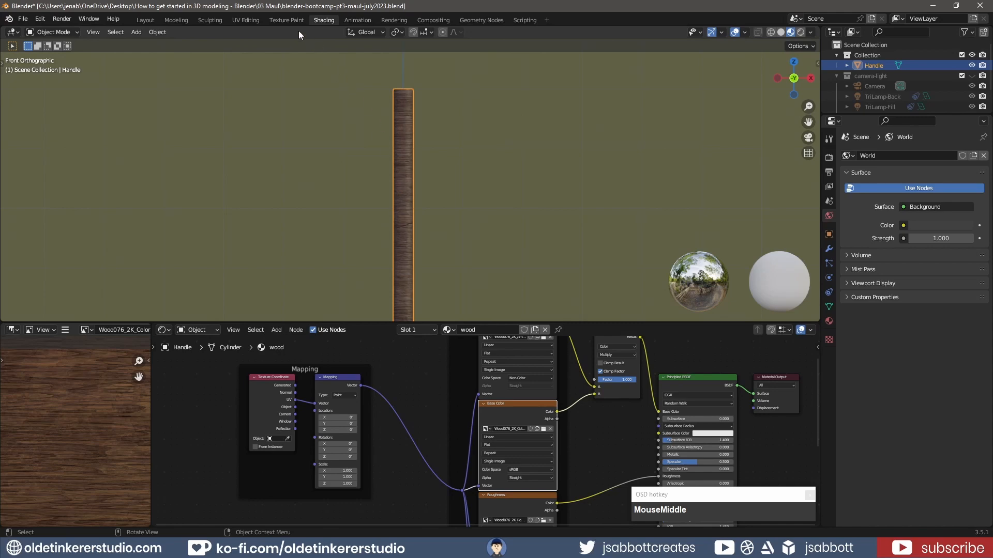
click(247, 19)
scroll(252, 265, down, 2)
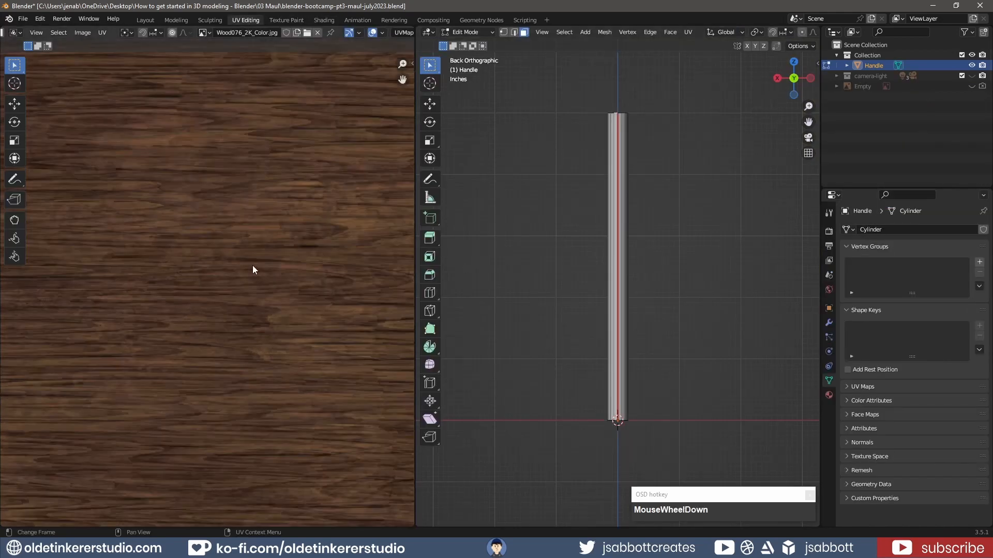
scroll(253, 268, down, 4)
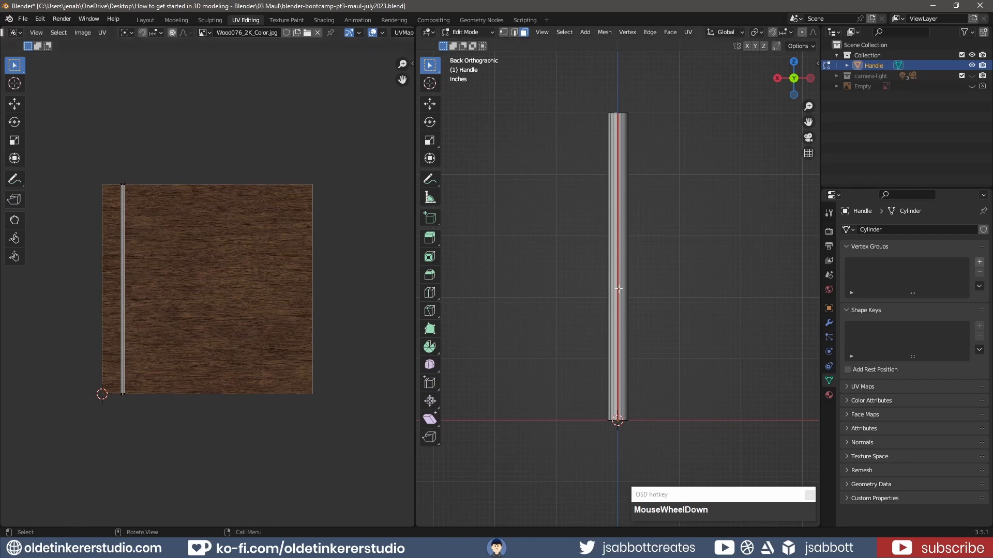
key(a)
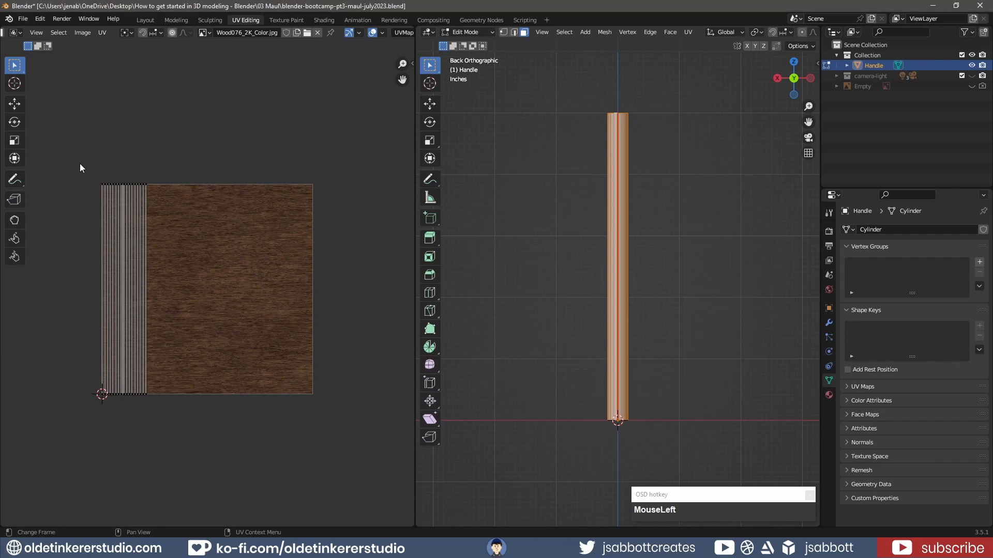
Step: Select the handle's whole UV island and rotate it 90 degrees to align it with the wood grain
drag(80, 163, 175, 423)
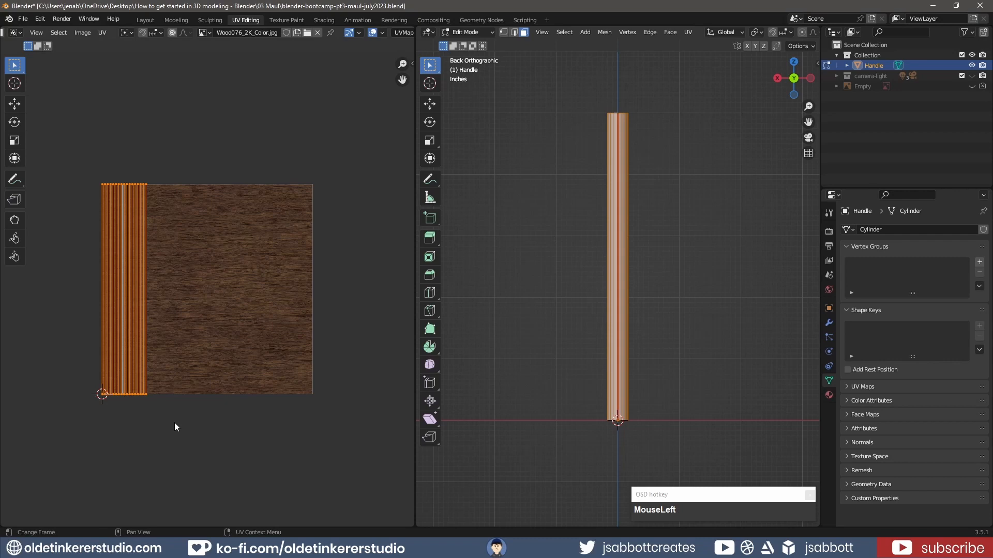
text(r90)
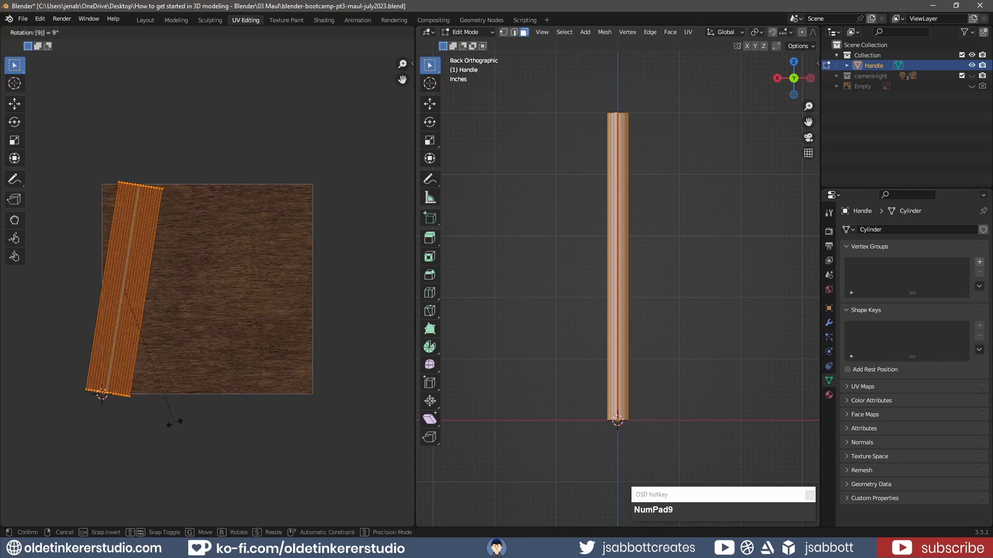
key(Return)
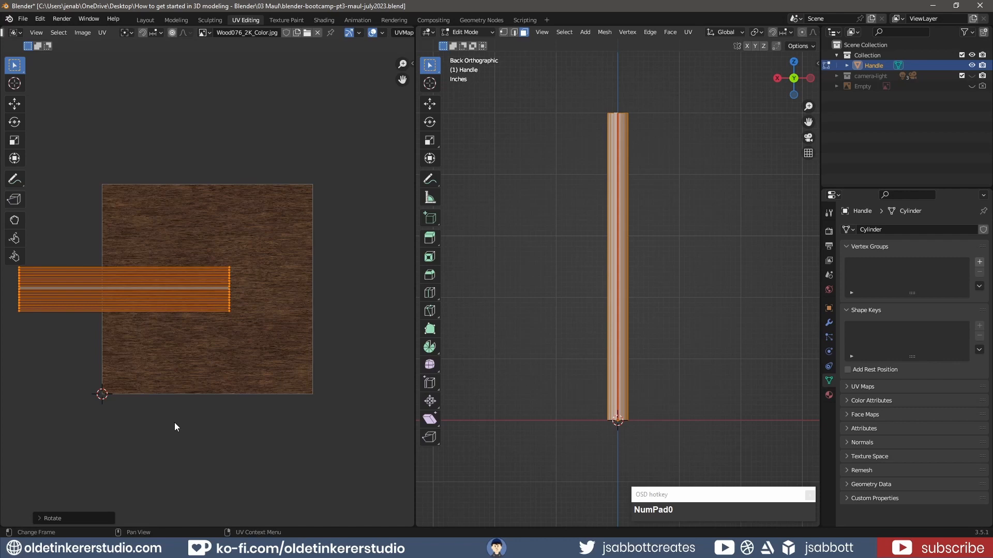
Step: Move the rotated UV island horizontally until it spans the full width of the wood image, and save the file
key(g)
key(shift)
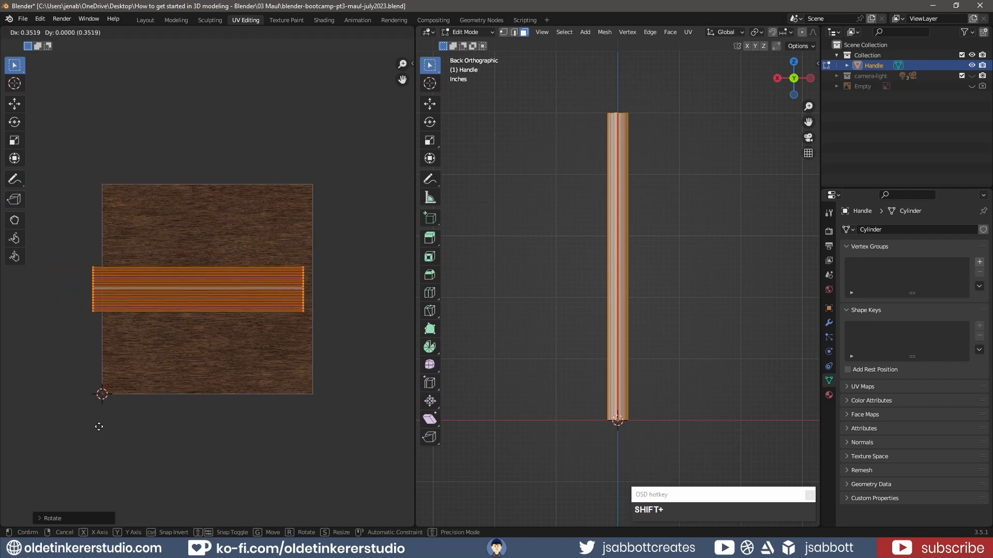
click(184, 428)
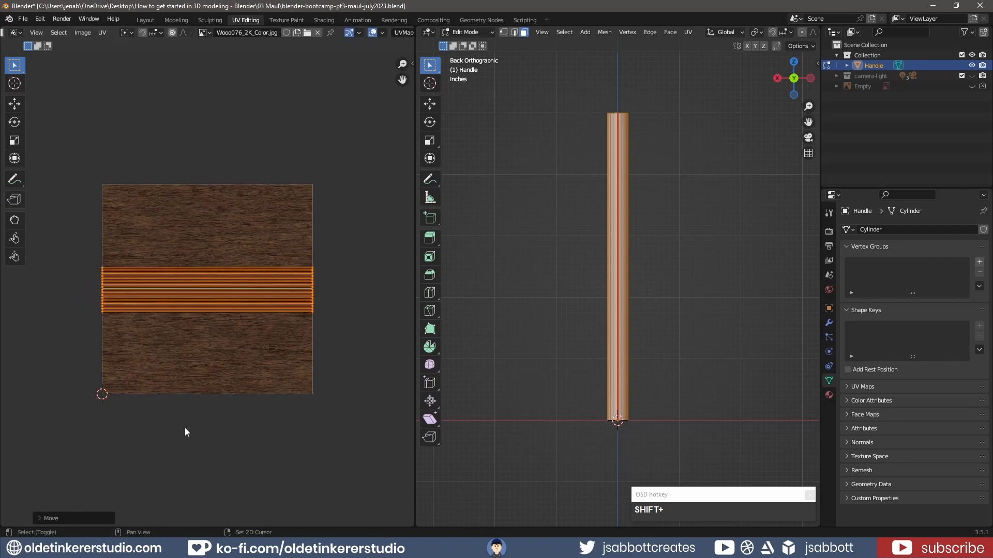
key(ctrl+s)
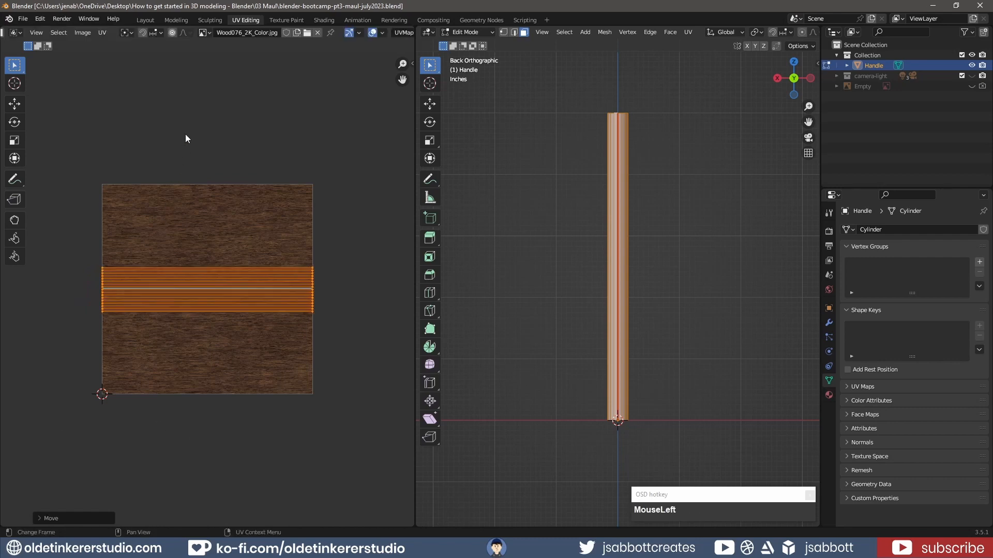
Step: Pack the handle's UV island with rotation disabled so it keeps its alignment along the wood grain
click(103, 32)
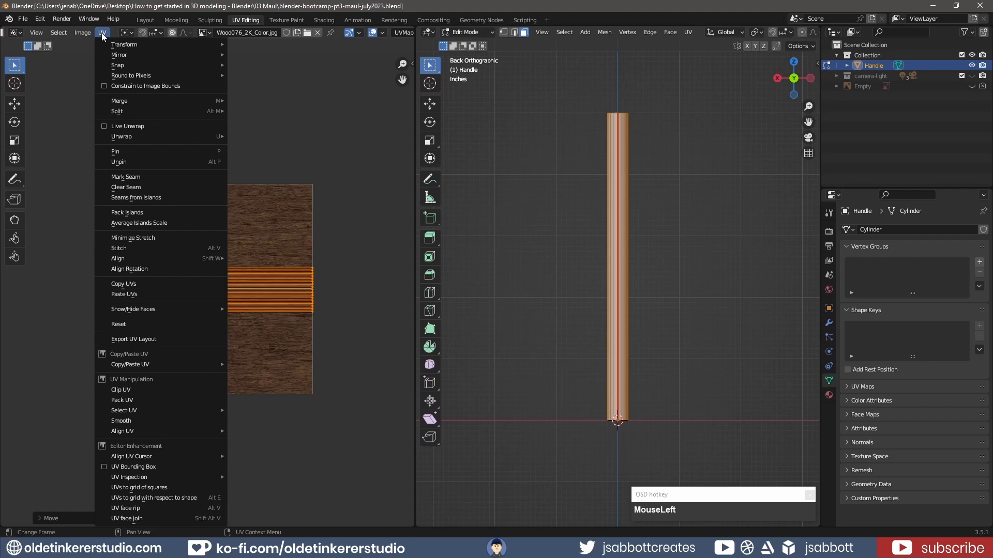
click(129, 215)
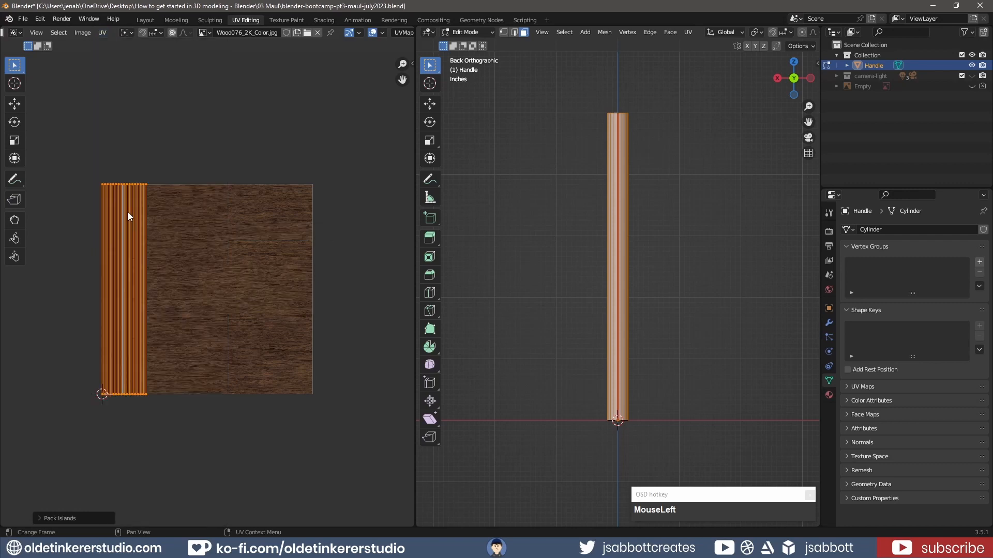
click(40, 518)
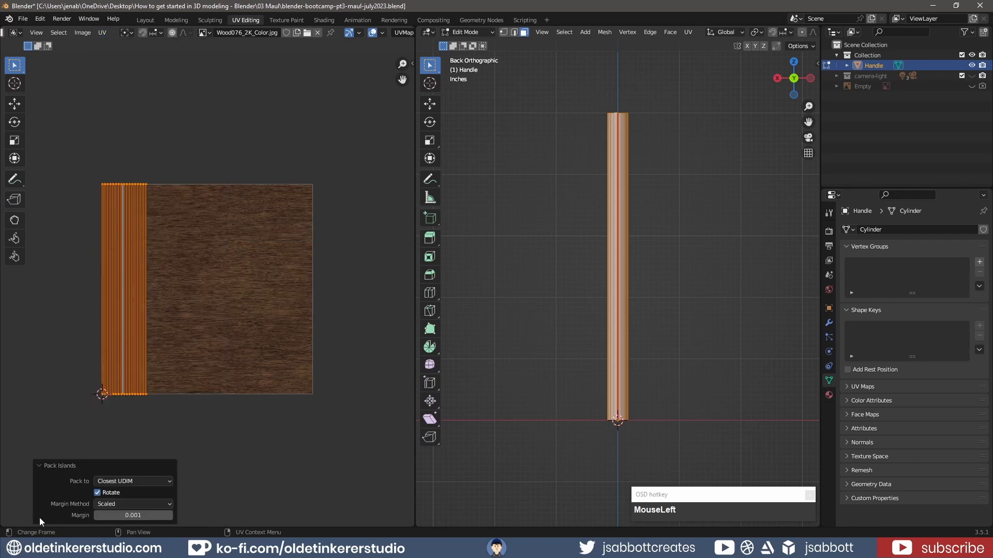
click(99, 491)
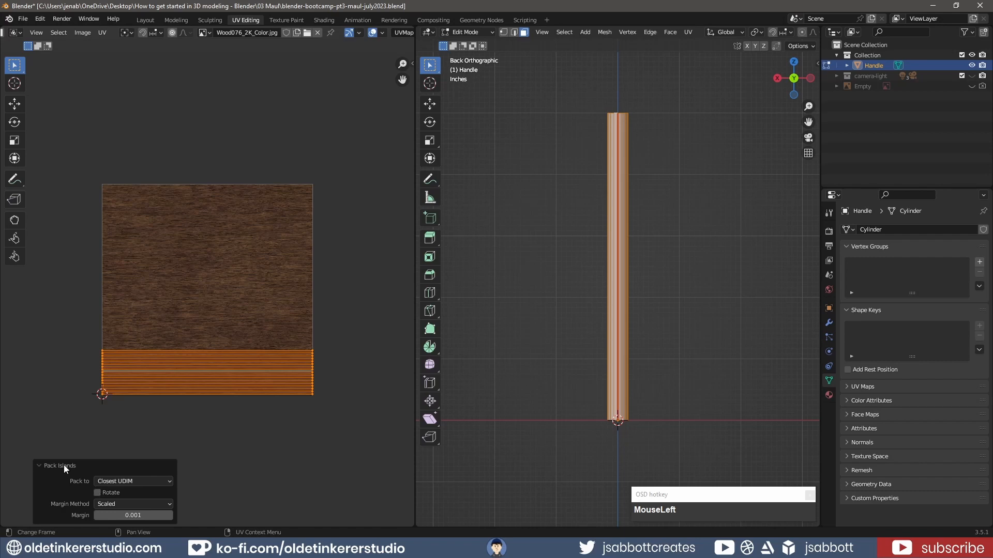
click(39, 466)
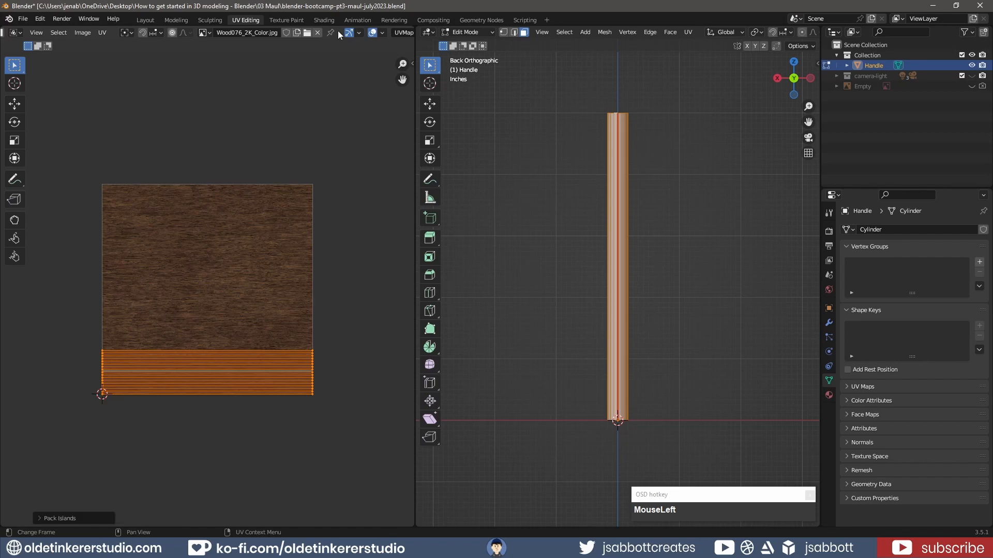
Step: In the Shading workspace, set the wood material's Mapping scale to 2 on X, Y and Z
click(324, 20)
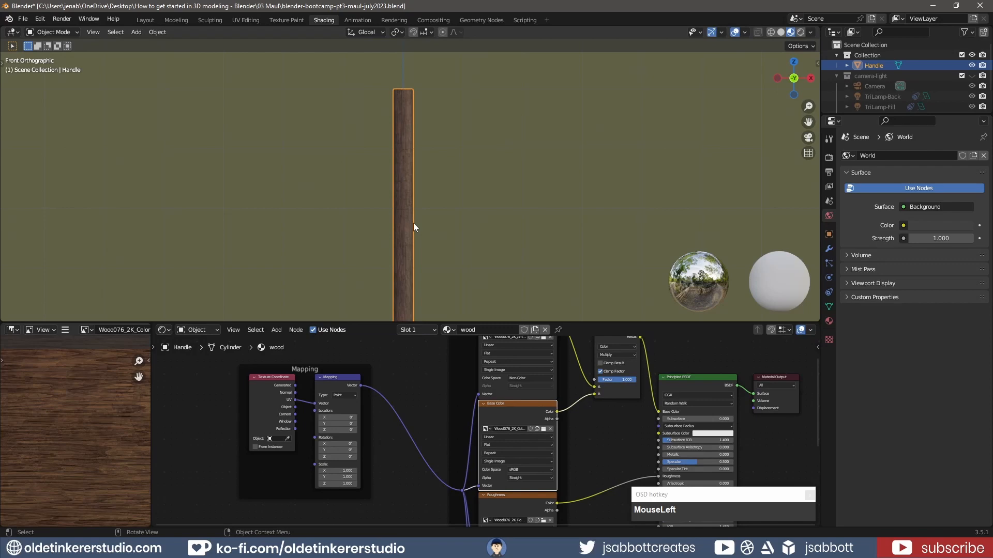
scroll(472, 203, up, 2)
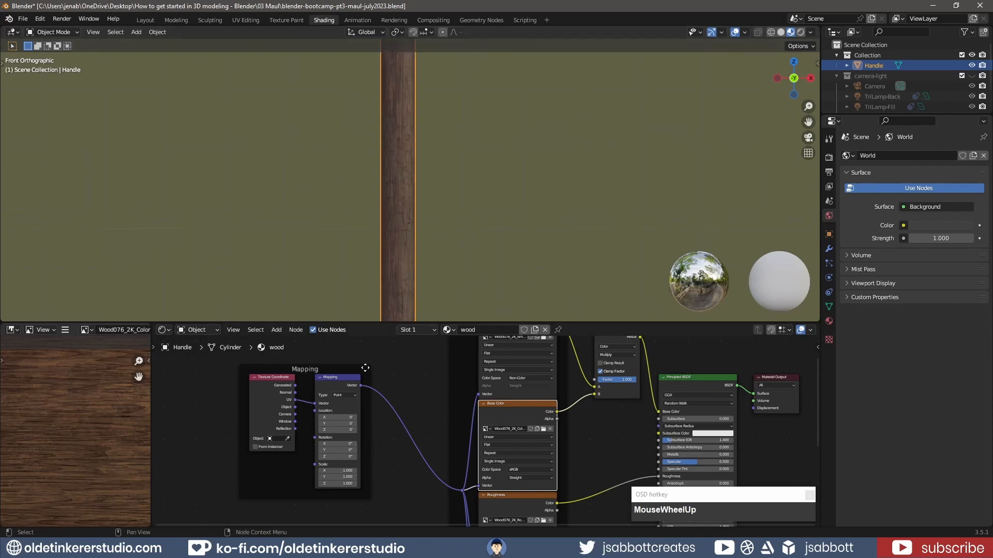
scroll(408, 386, up, 2)
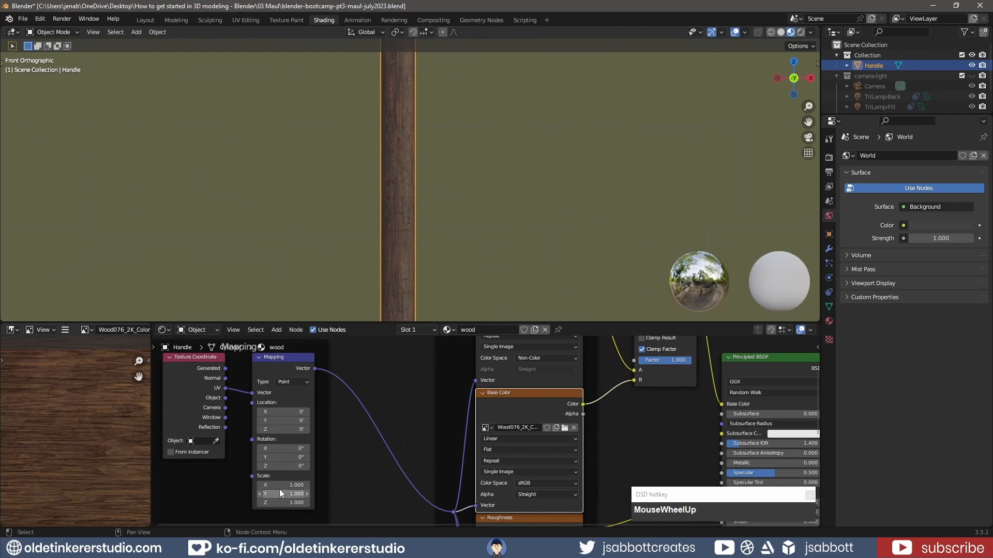
drag(284, 485, 276, 485)
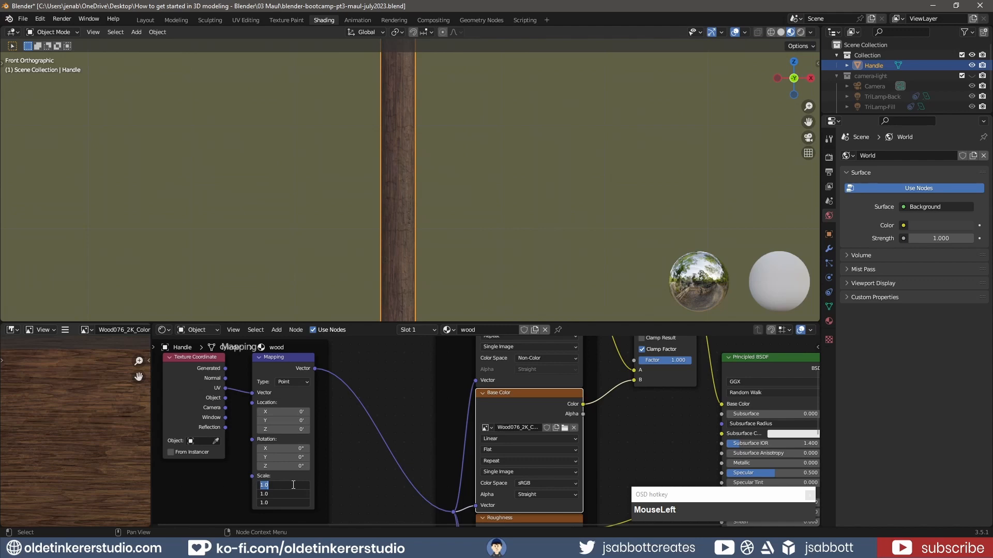
text(2)
key(Return)
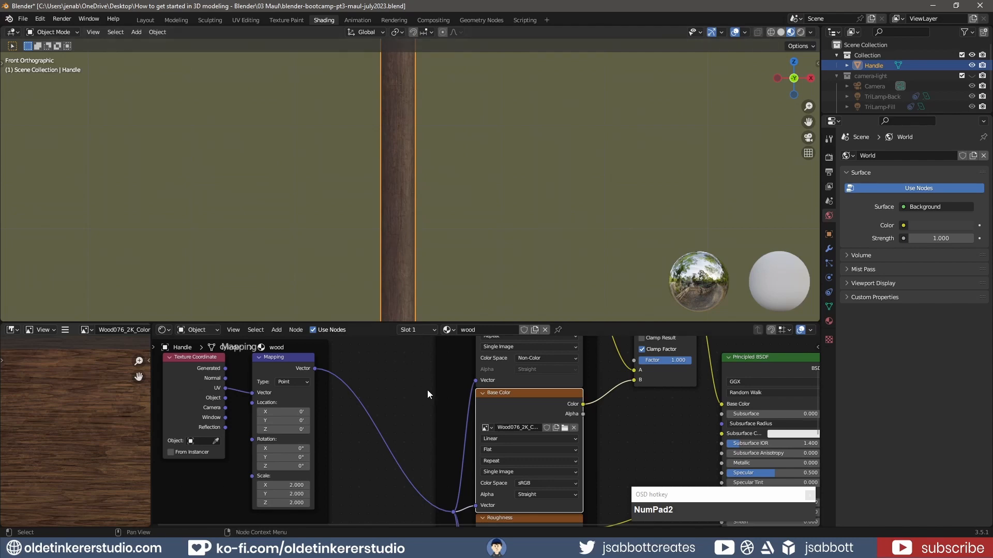
Step: Set the wood material's Normal Map strength to 0.5 and save the file
middle_drag(675, 452, 517, 403)
middle_drag(527, 496, 492, 391)
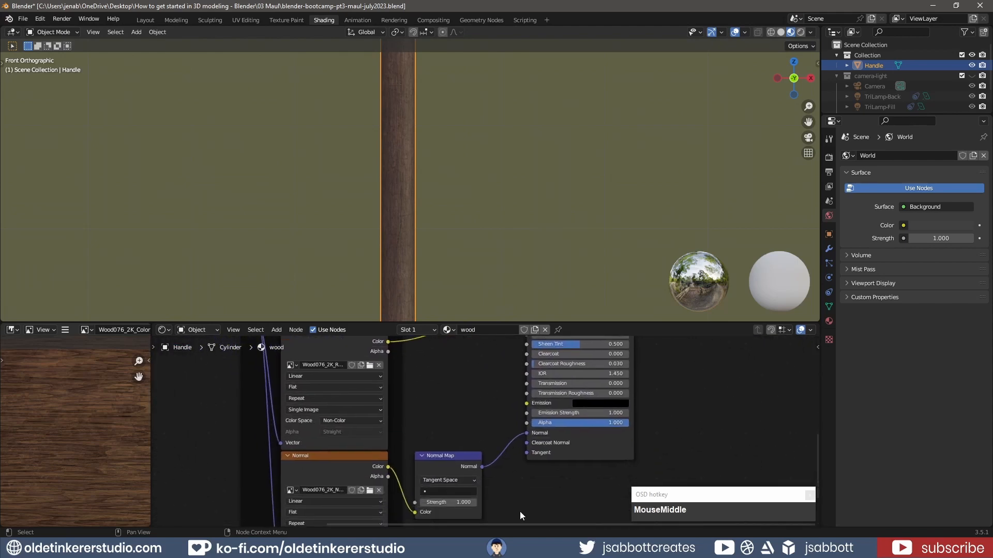
middle_drag(516, 497, 517, 415)
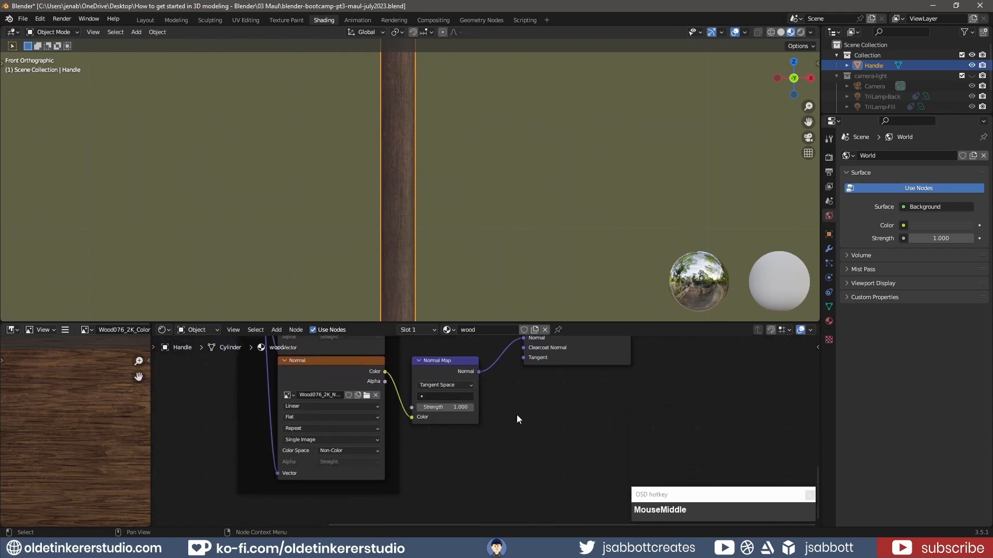
click(454, 408)
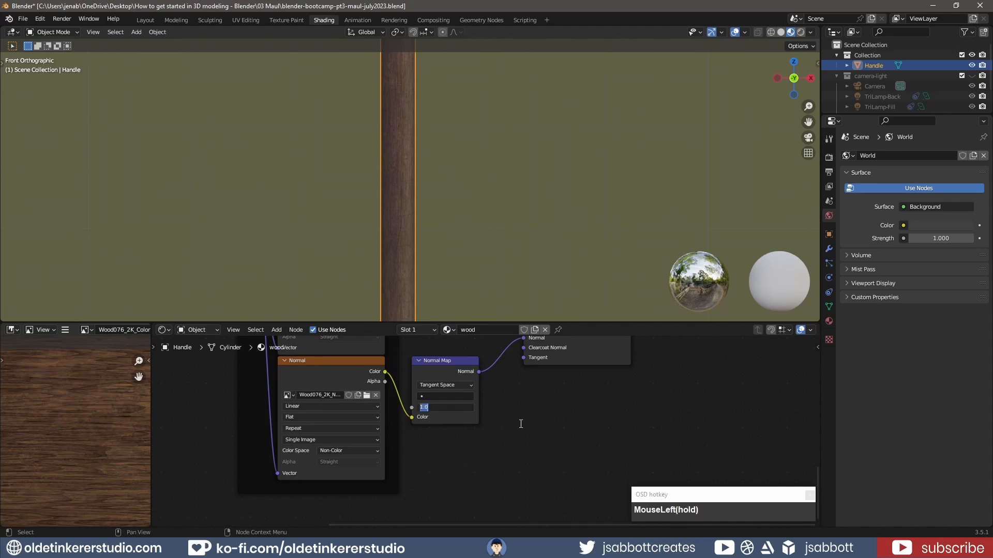
text(.5)
key(Return)
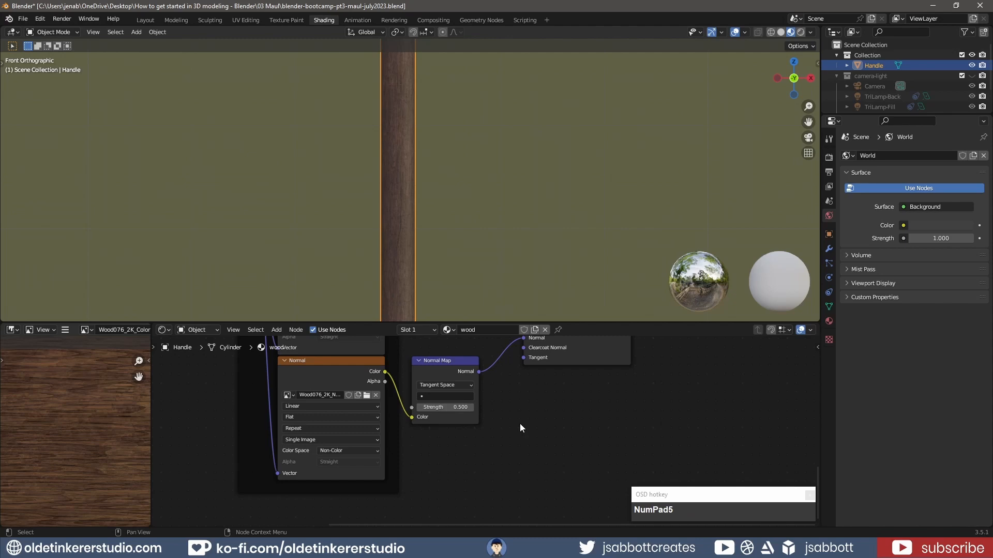
key(ctrl+s)
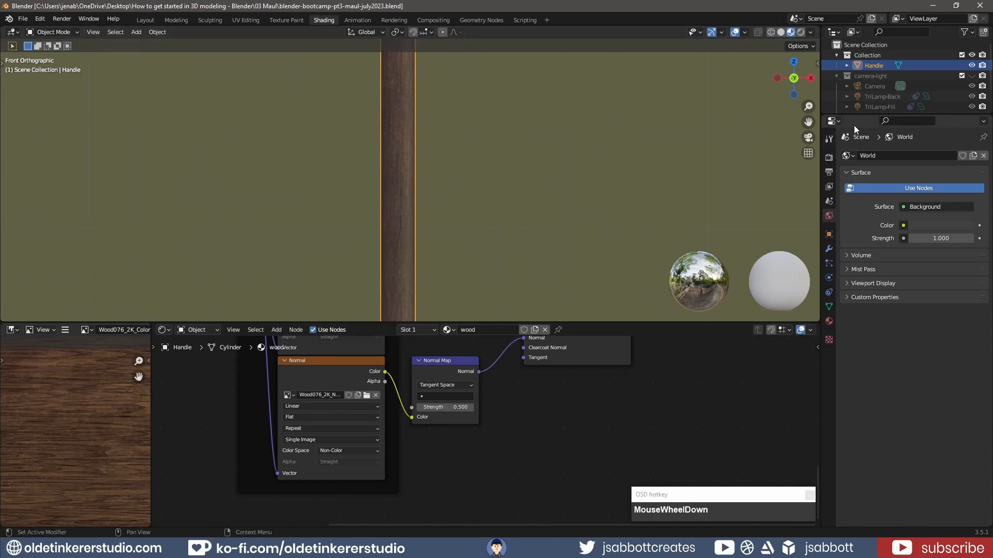
Step: Unhide the Empty reference image and return to the Layout workspace
drag(860, 113, 860, 194)
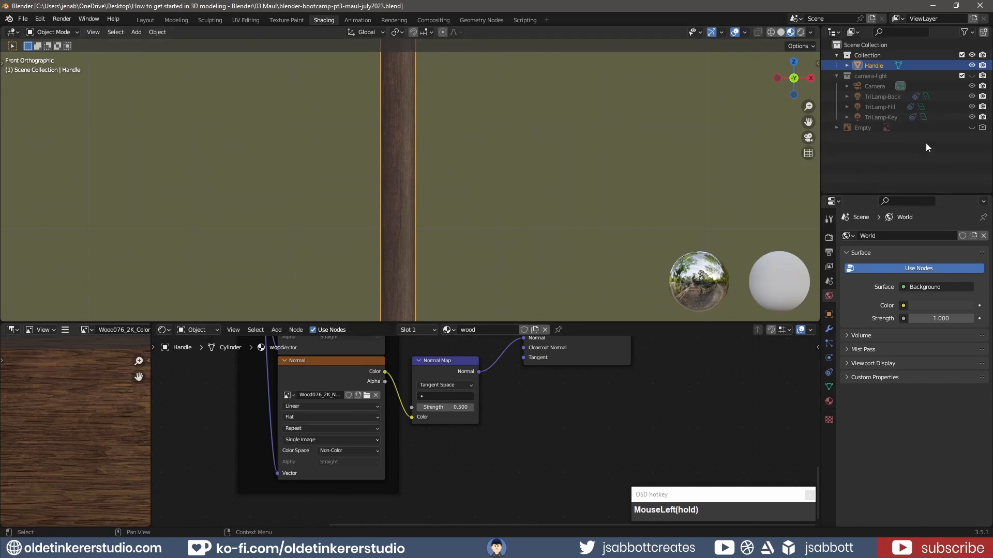
click(971, 128)
click(971, 128)
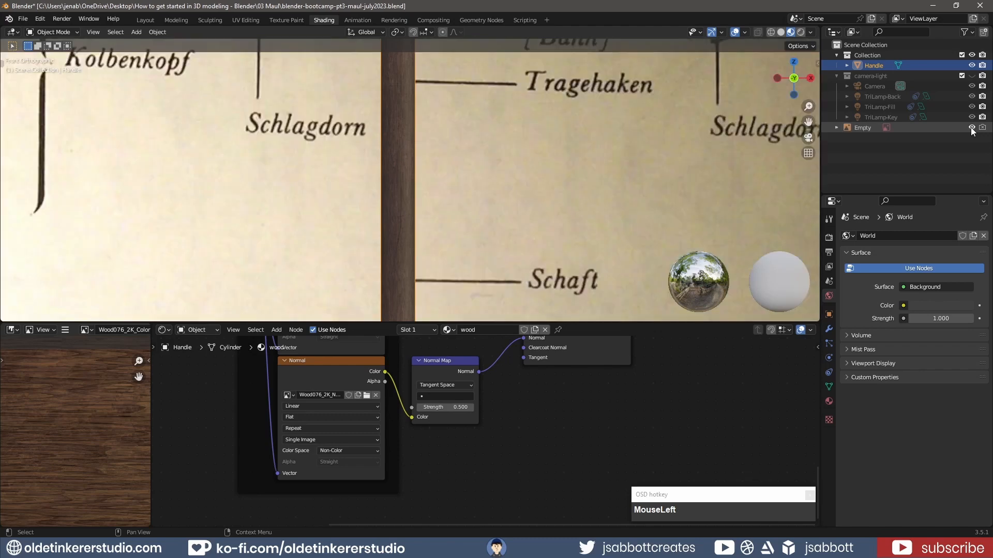
click(144, 20)
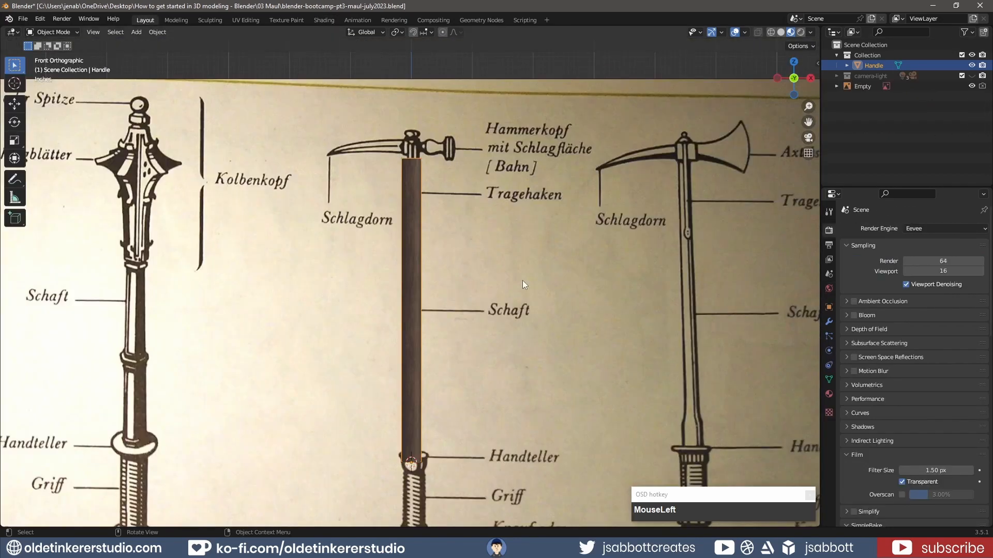
Step: Add a UV sphere to Collection at the base of the handle
click(863, 55)
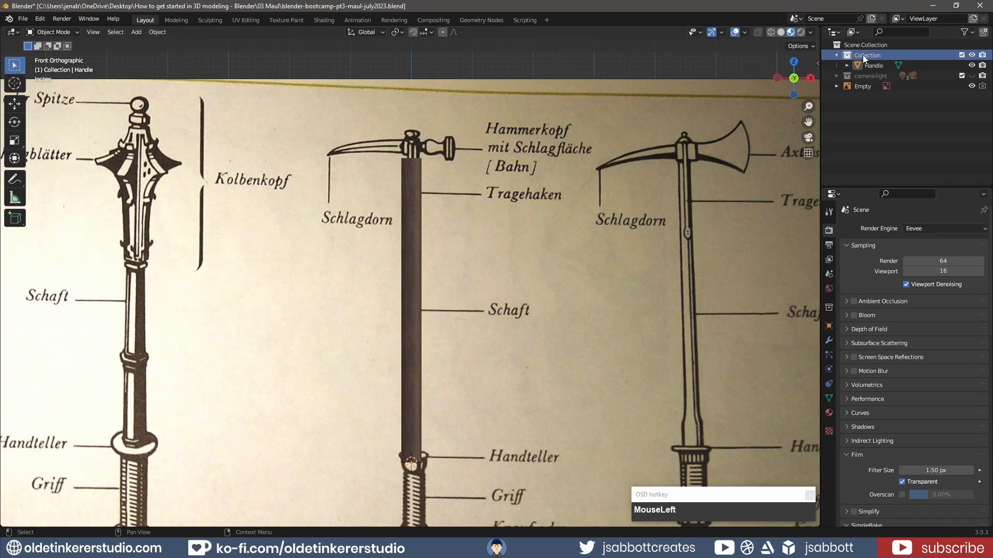
shift+middle_drag(469, 389, 454, 219)
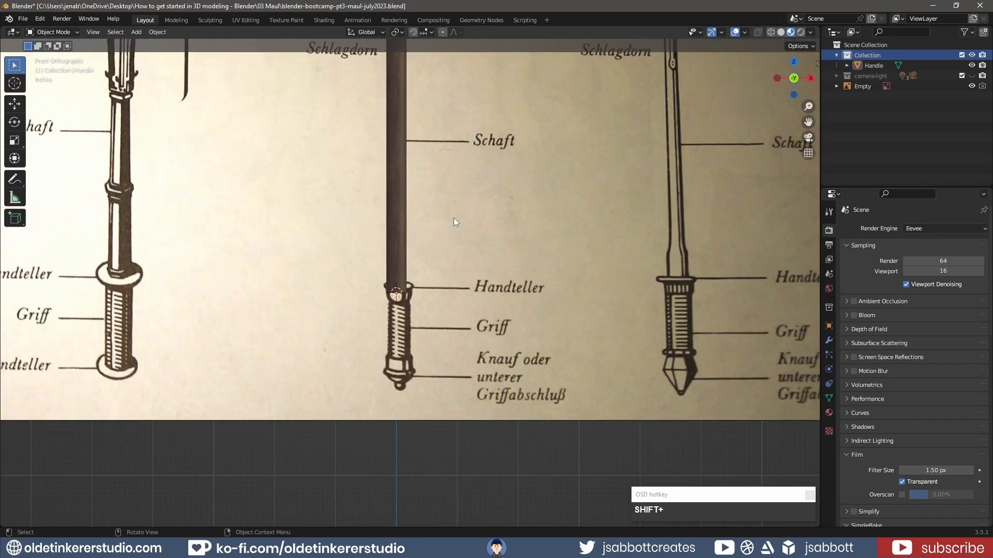
key(shift+a)
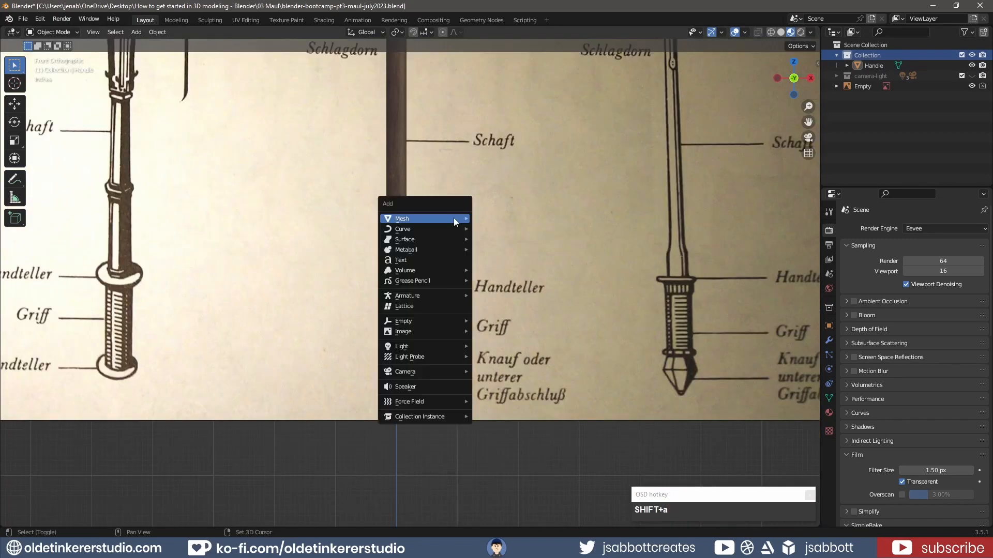
mouse_move(454, 220)
click(513, 249)
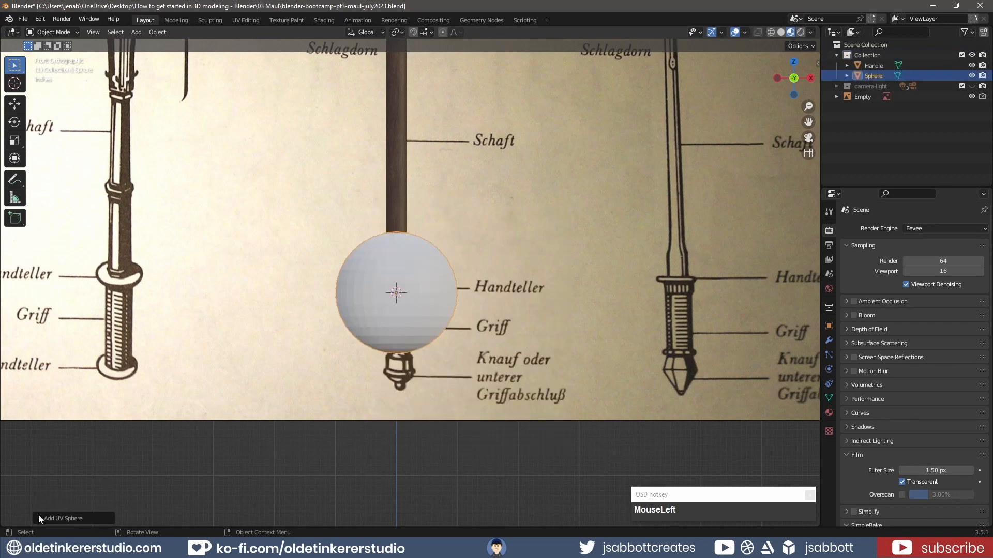
Step: Set the new UV sphere to 16 segments, 8 rings and a 2" radius
click(38, 518)
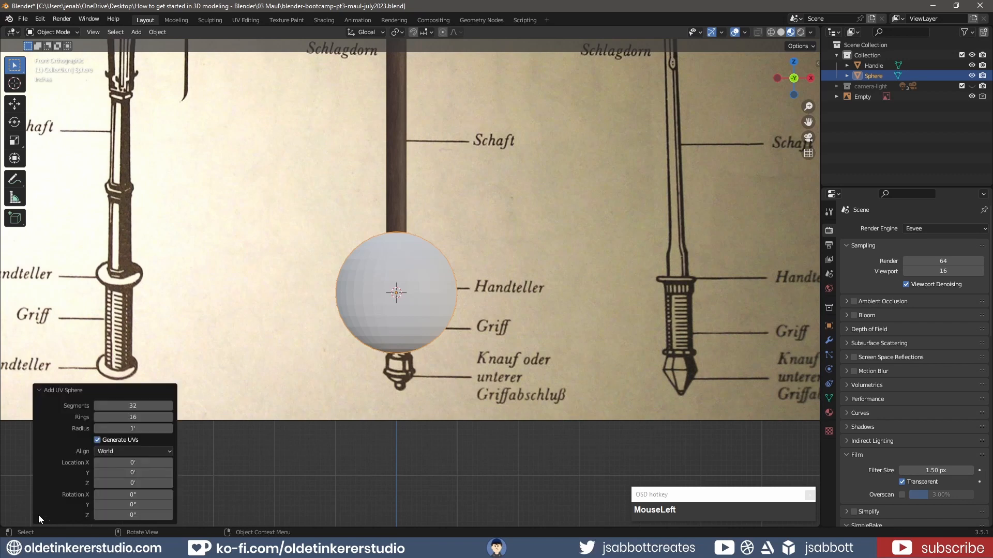
click(120, 406)
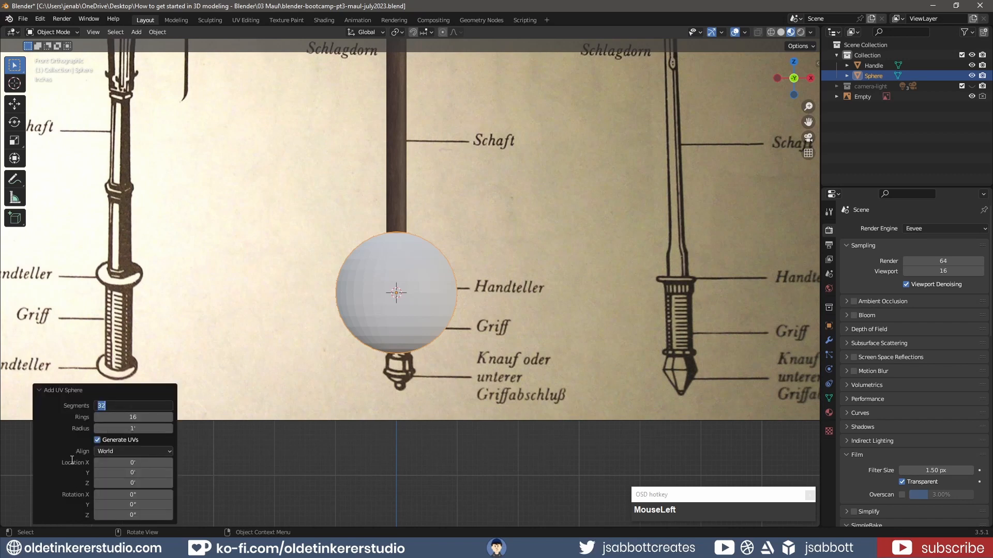
text(16)
key(Tab)
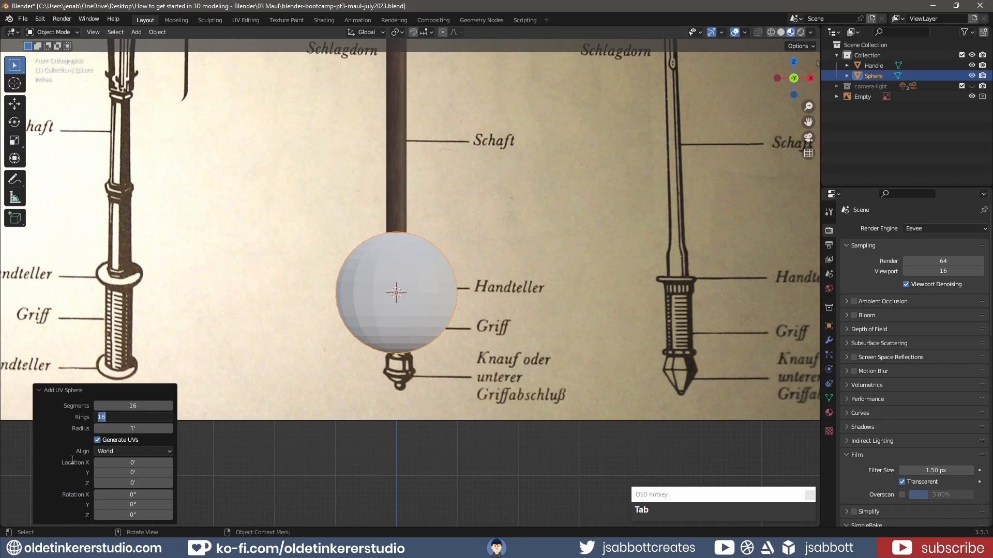
text(8)
key(Tab)
text(2")
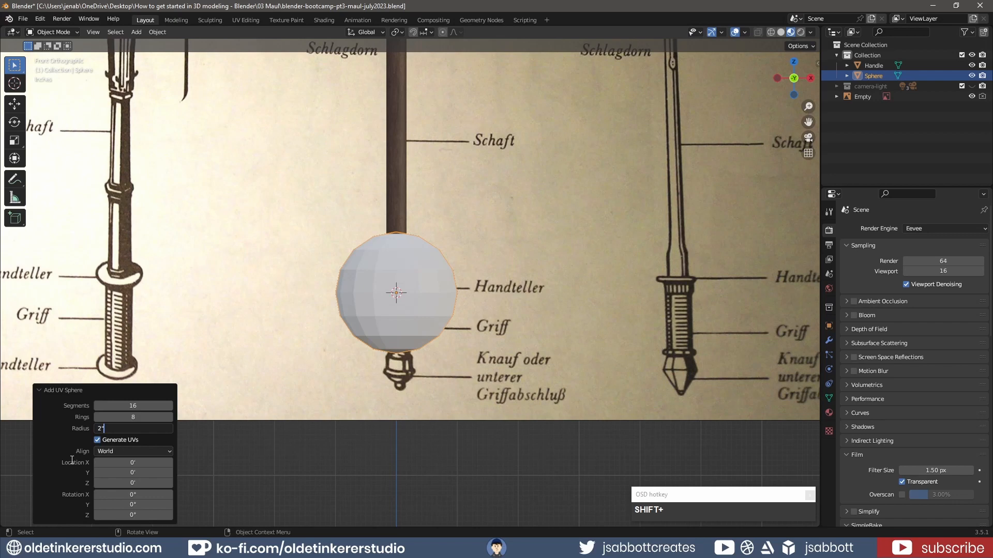
click(72, 461)
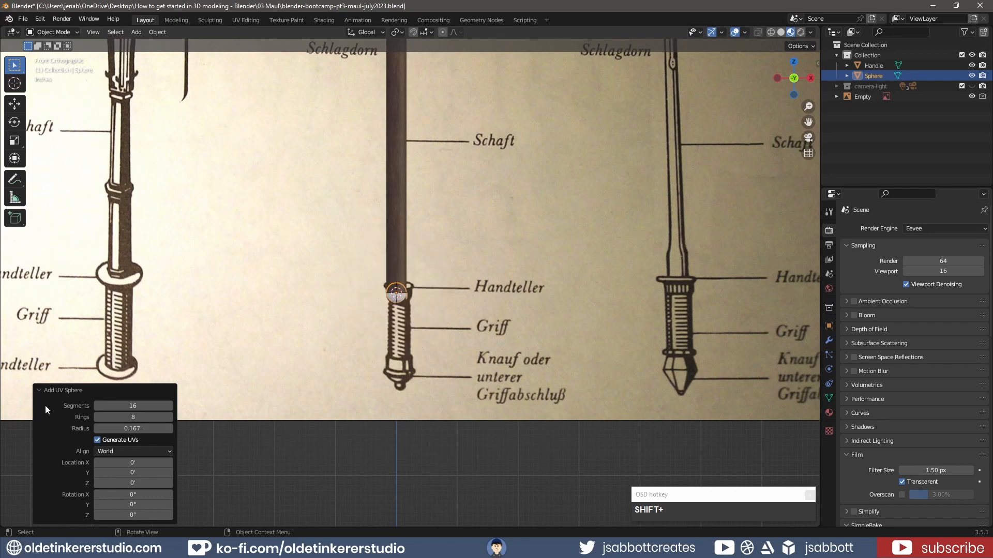
click(39, 391)
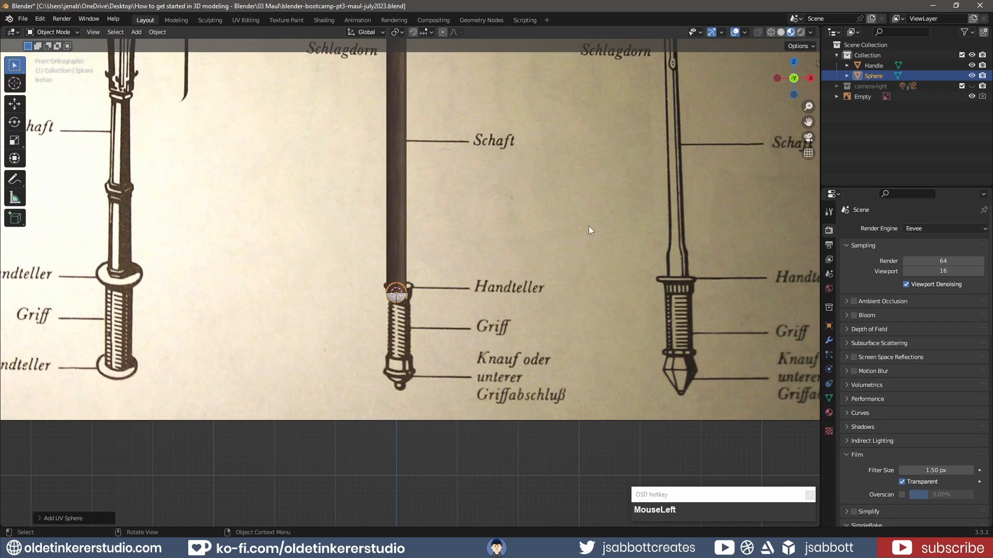
Step: Rename the new sphere object as Hand Counter
double_click(879, 75)
text(H)
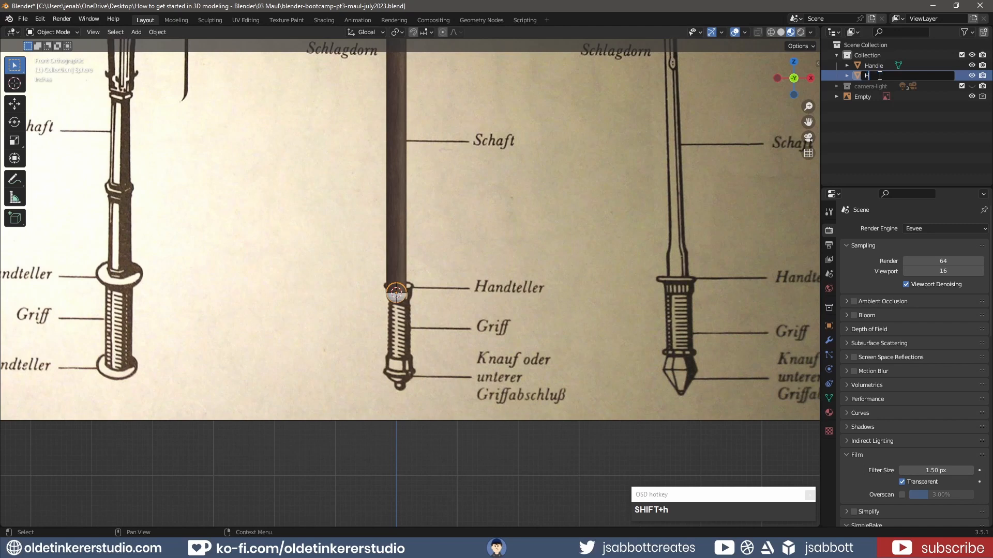
text(and Counter)
key(Return)
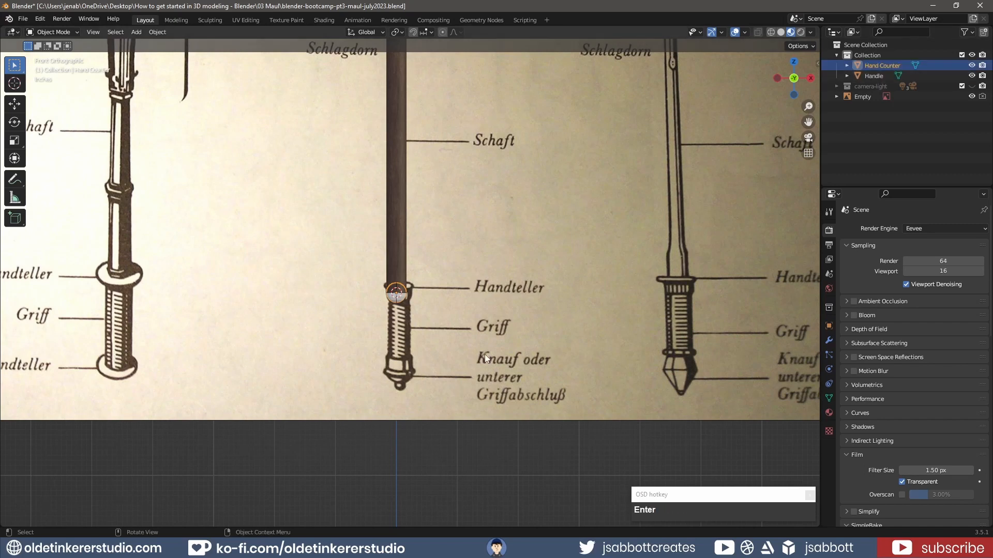
Step: Delete the faces of the upper half of the Hand Counter sphere, working in wireframe shading
key(Tab)
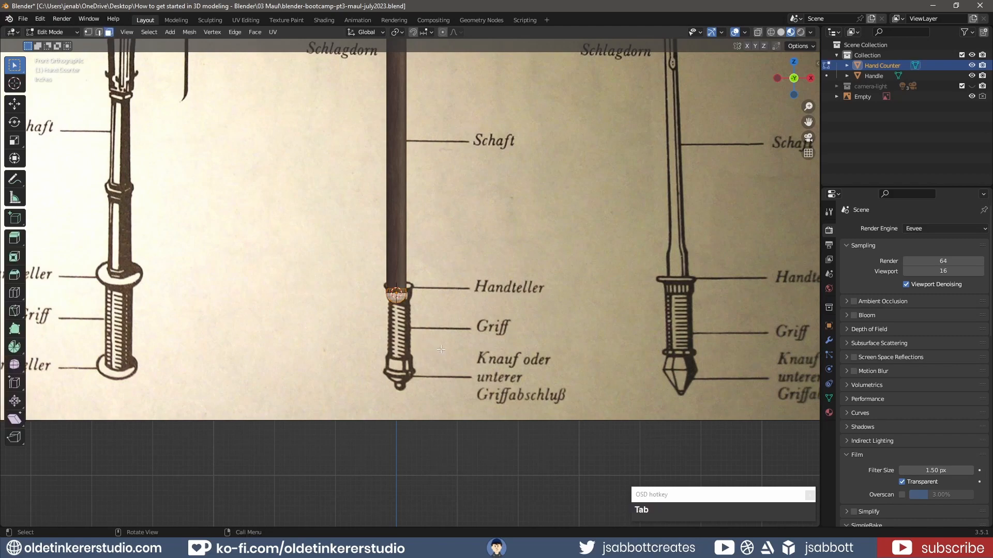
scroll(441, 349, up, 5)
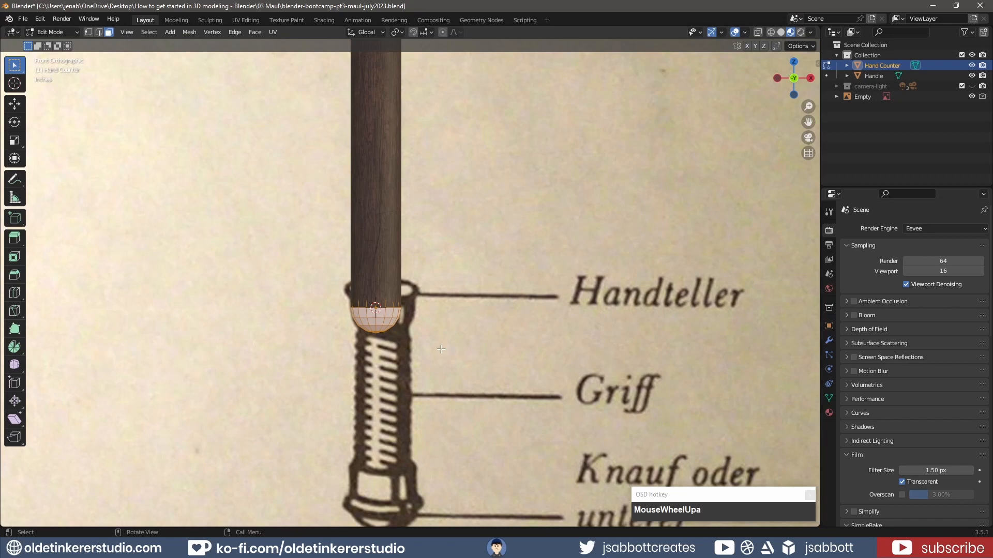
key(z)
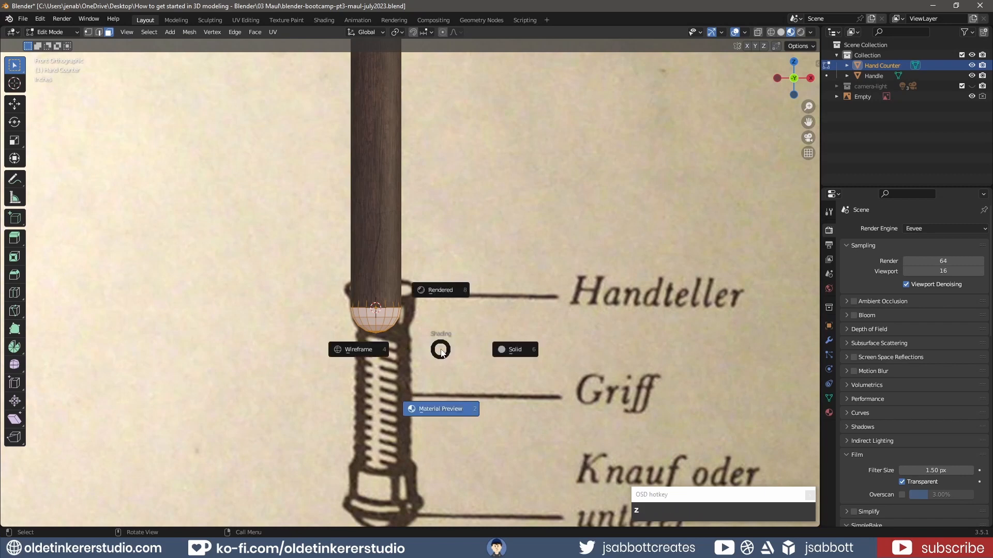
click(359, 348)
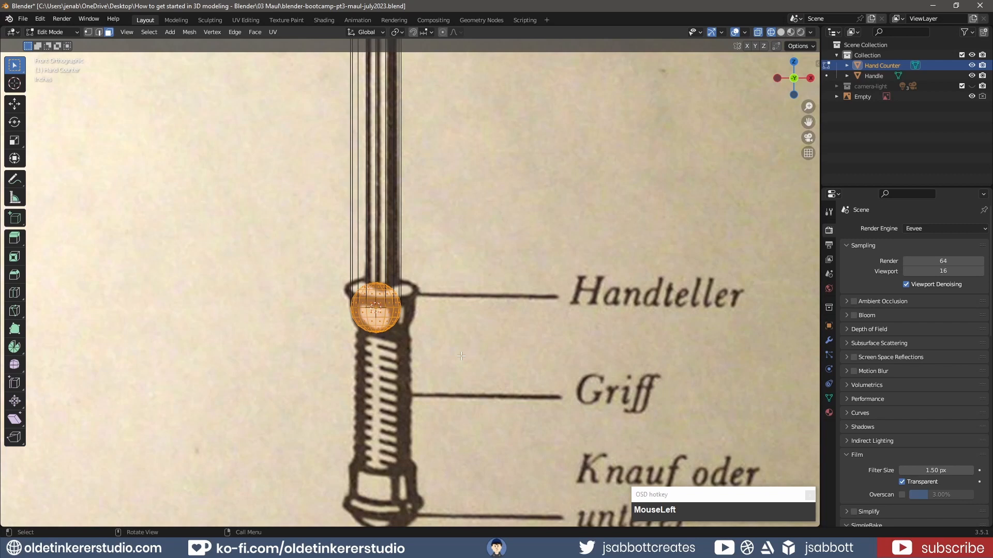
key(3)
scroll(443, 295, up, 2)
click(440, 271)
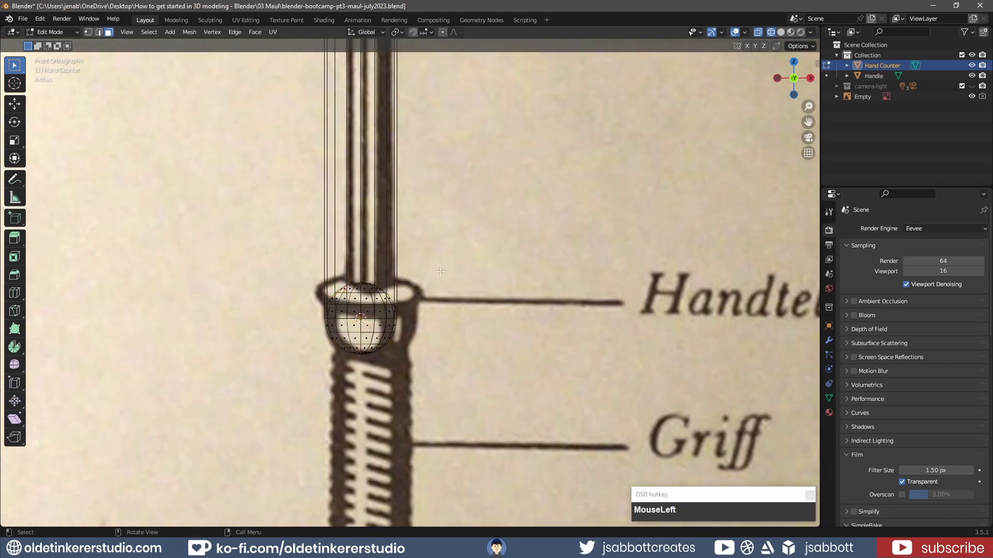
drag(249, 253, 453, 319)
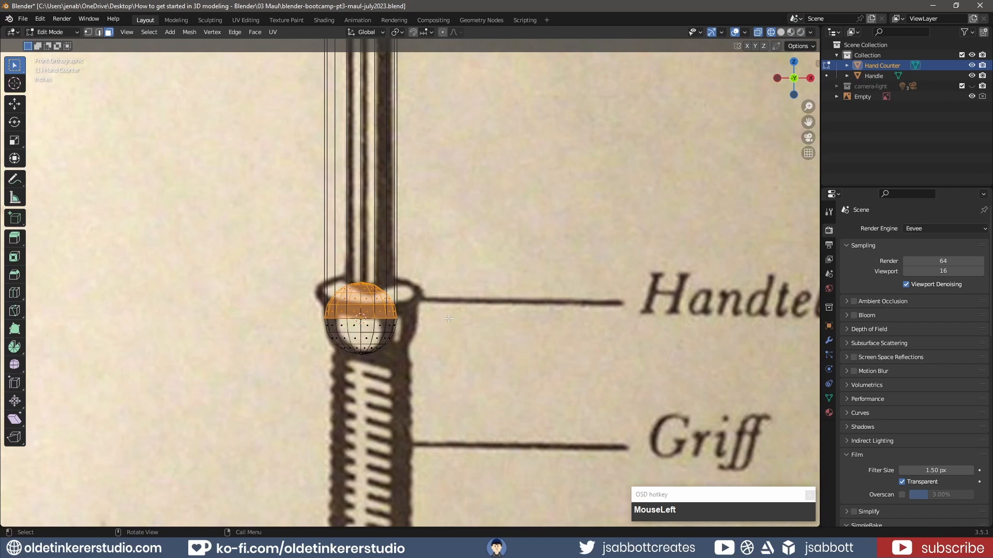
key(Delete)
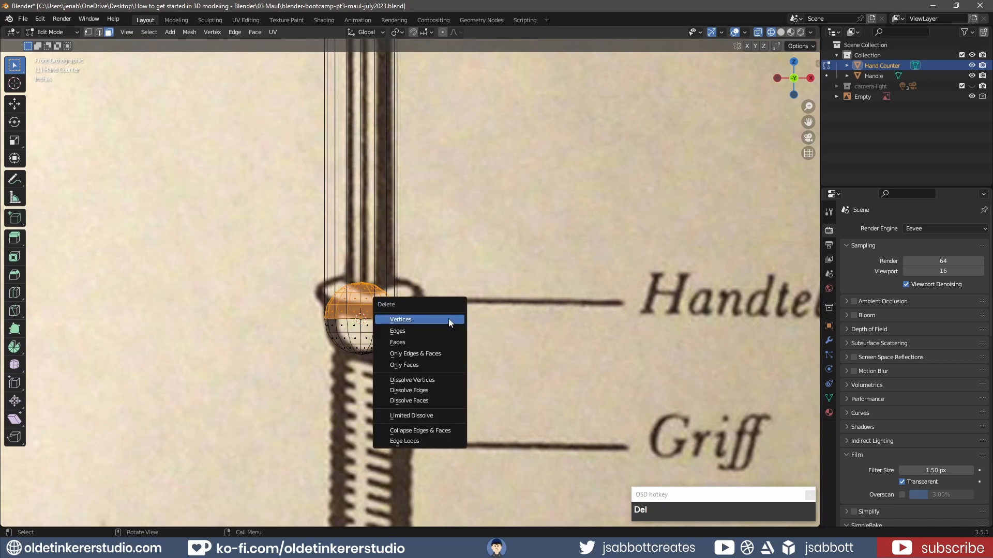
click(433, 341)
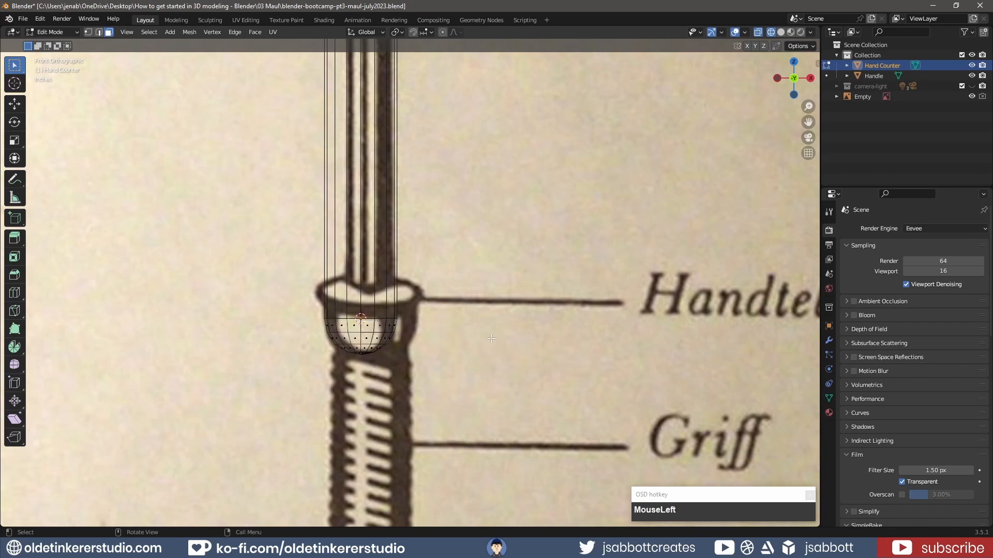
Step: In solid shading, extrude the hemisphere's open rim edge loop and scale it inward to about 0.99
key(z)
click(566, 337)
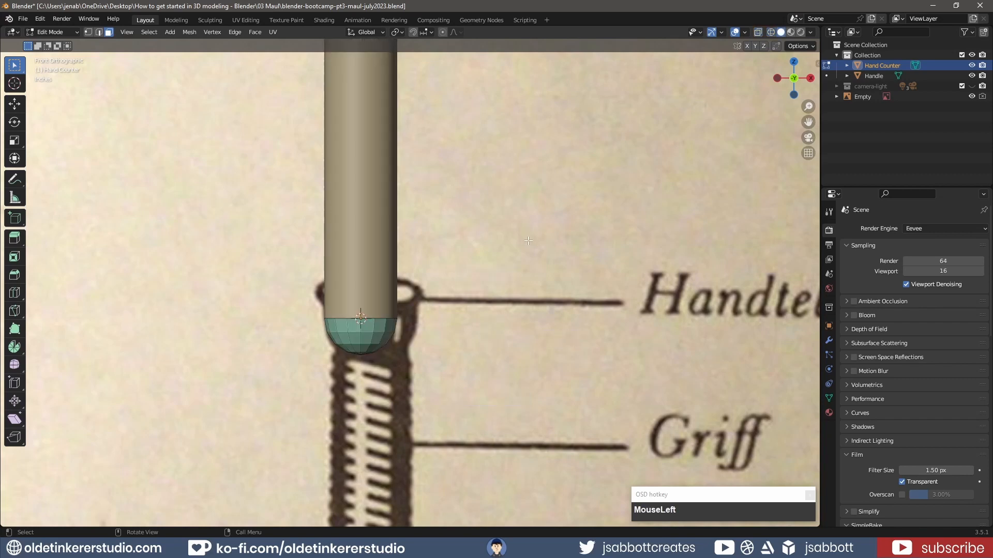
key(2)
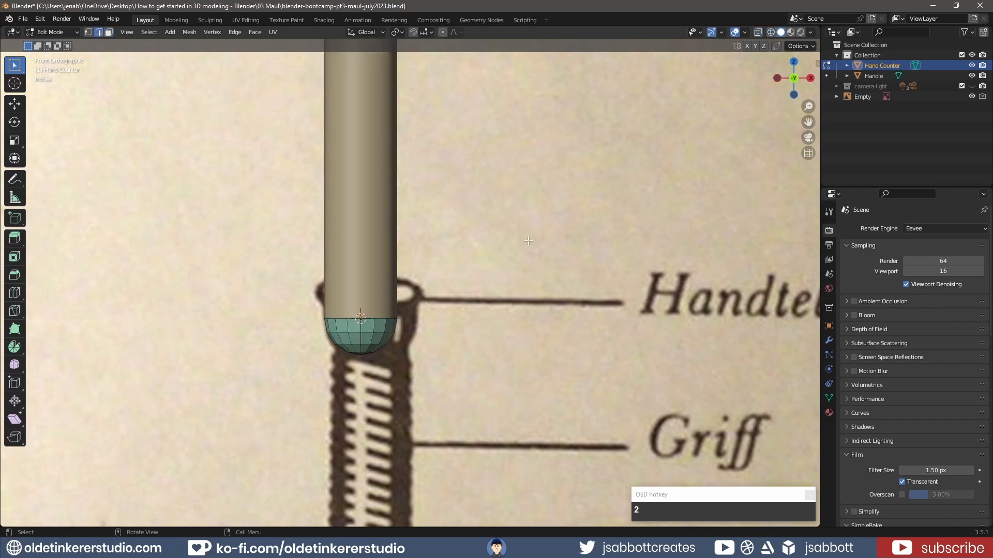
alt+click(370, 319)
scroll(444, 397, up, 3)
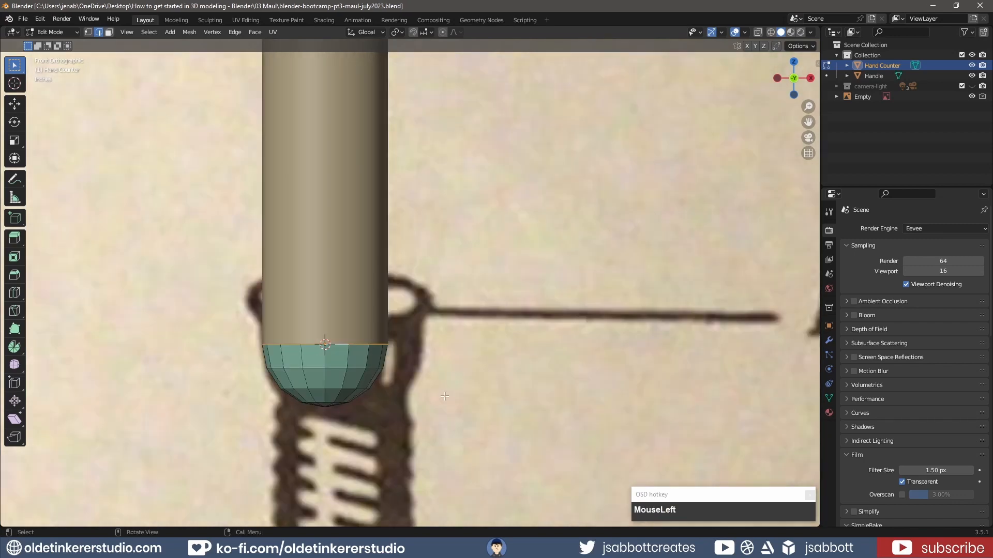
key(e)
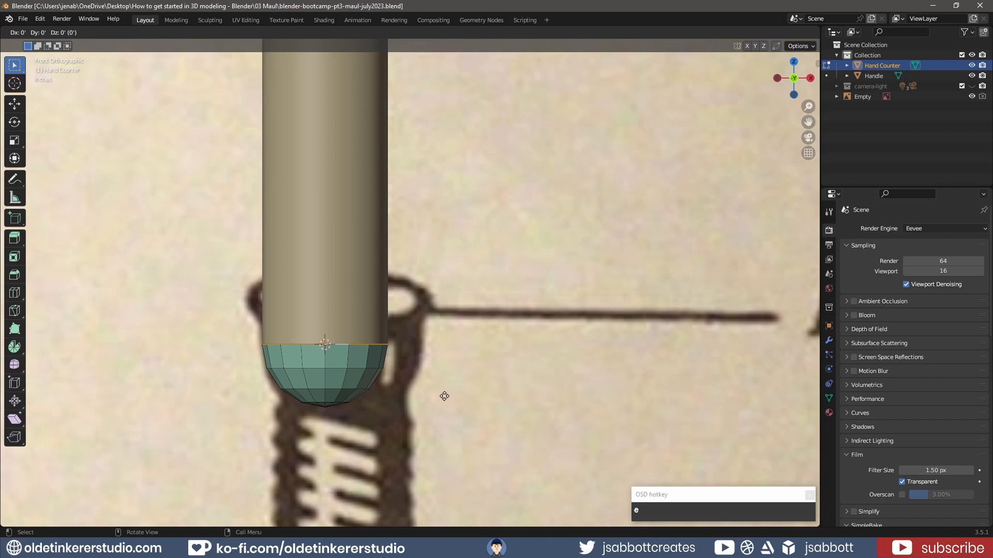
key(s)
key(shift)
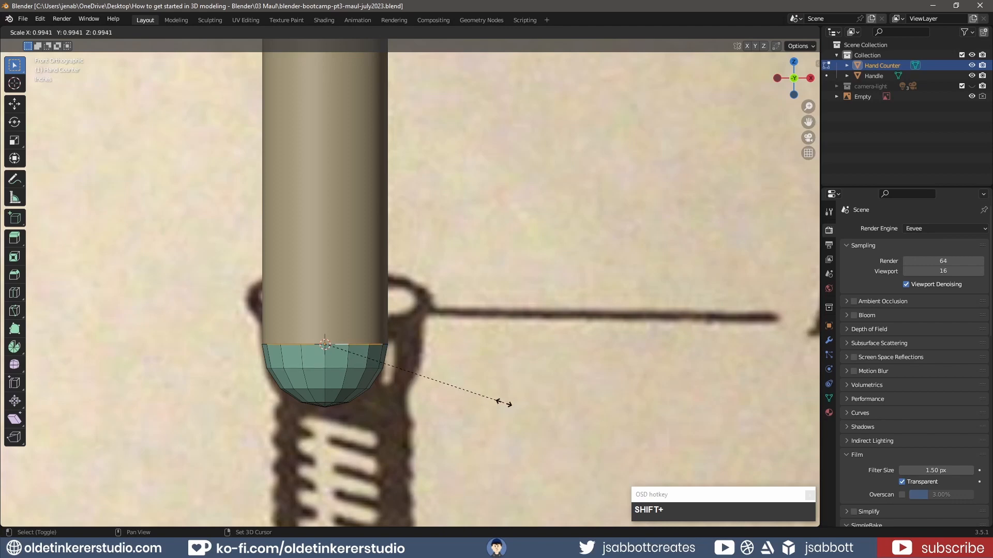
click(496, 401)
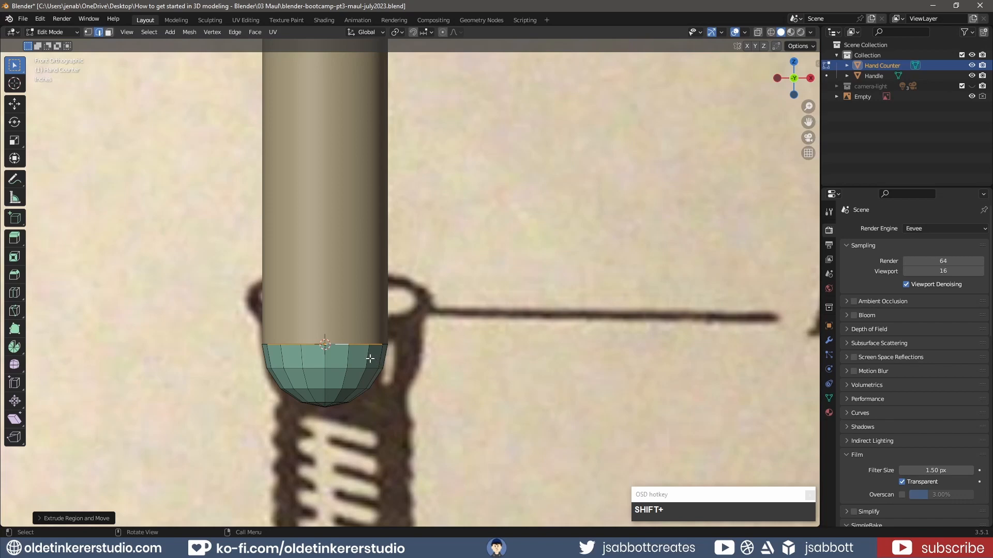
Step: Add a horizontal loop cut through the middle of the hemisphere's uppermost outer face band
key(ctrl+r)
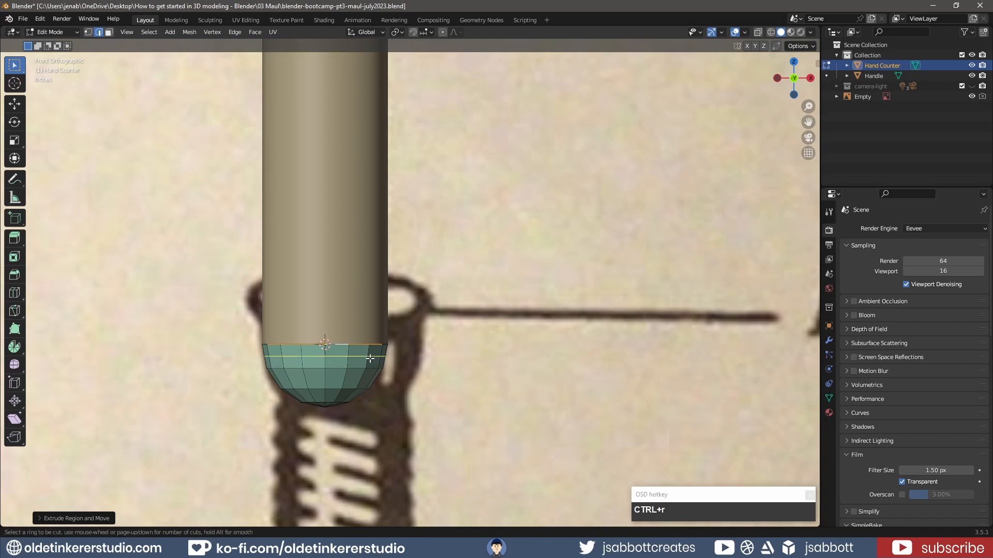
click(370, 359)
click(370, 358)
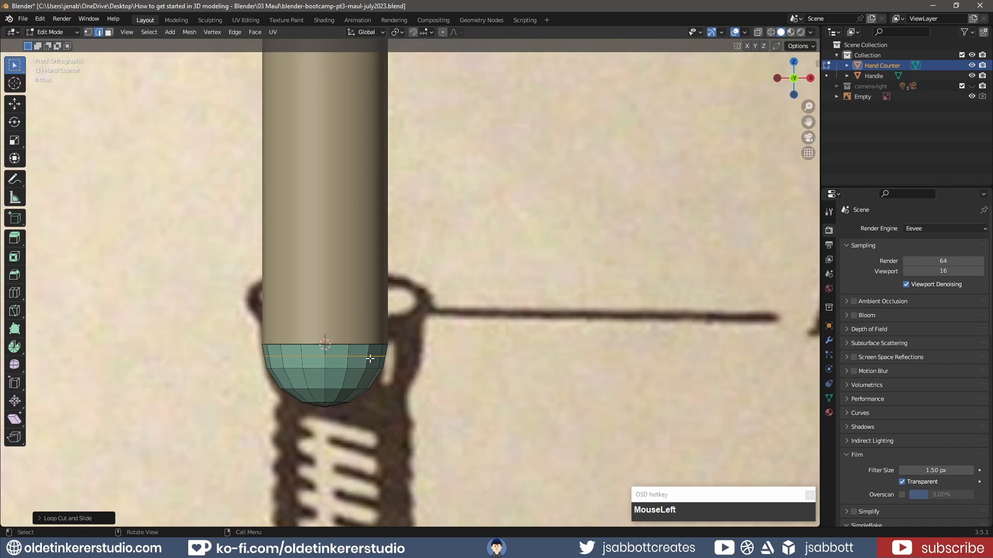
Step: Extrude the face ring just below the rim outward along its normals by about 0.044'
key(3)
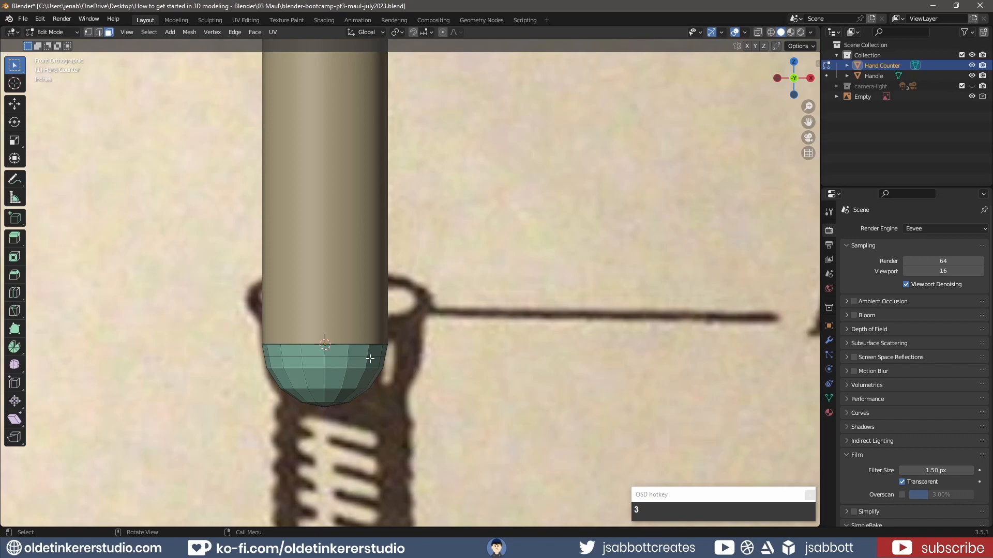
click(324, 355)
alt+click(324, 348)
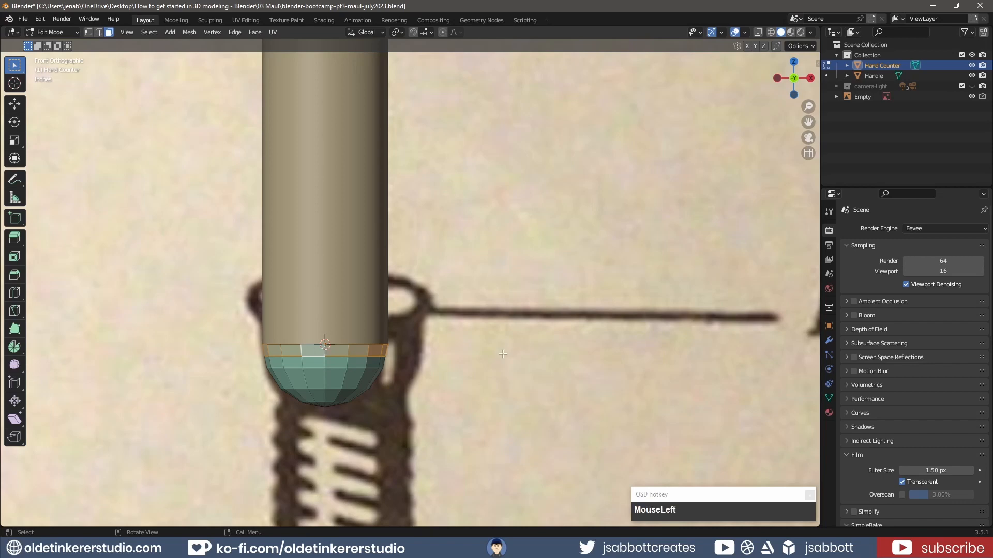
key(alt+e)
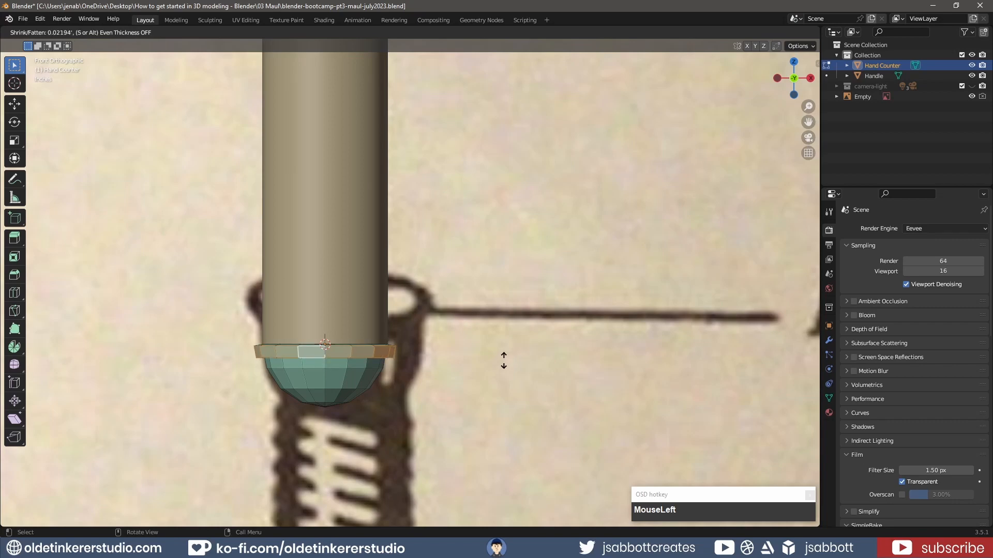
key(shift)
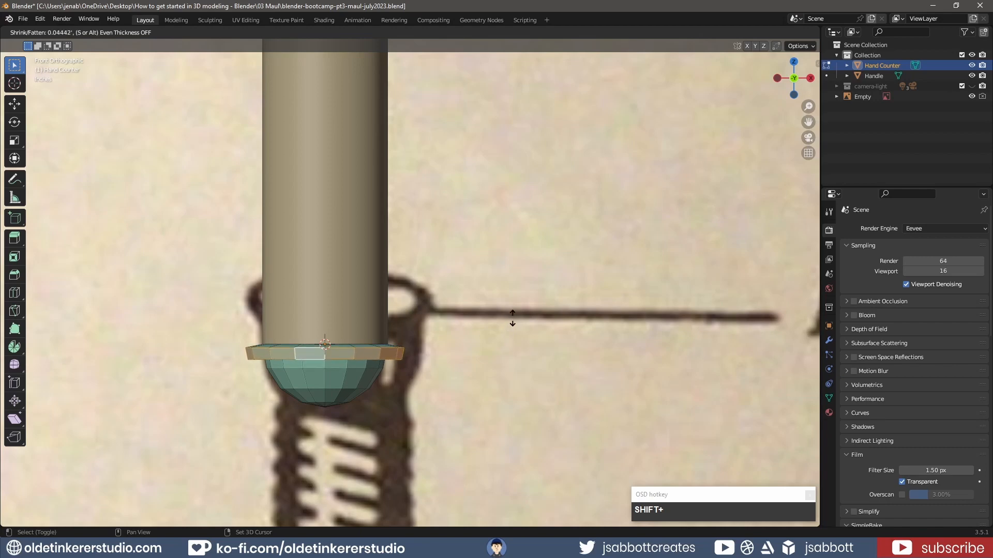
click(514, 315)
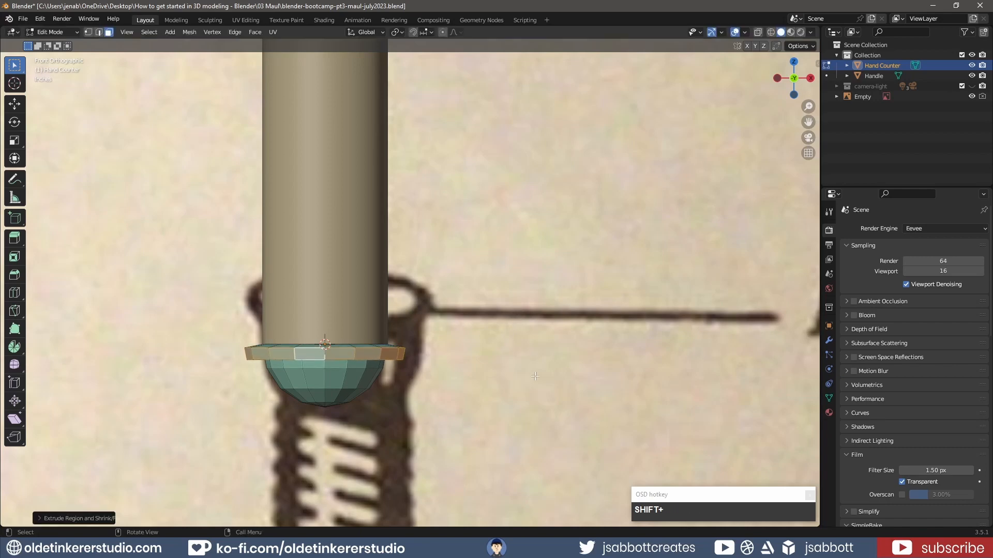
Step: Flatten the upper face loop of the extruded flange by scaling it to 0 along Z
scroll(518, 237, down, 1)
middle_drag(503, 241, 383, 351)
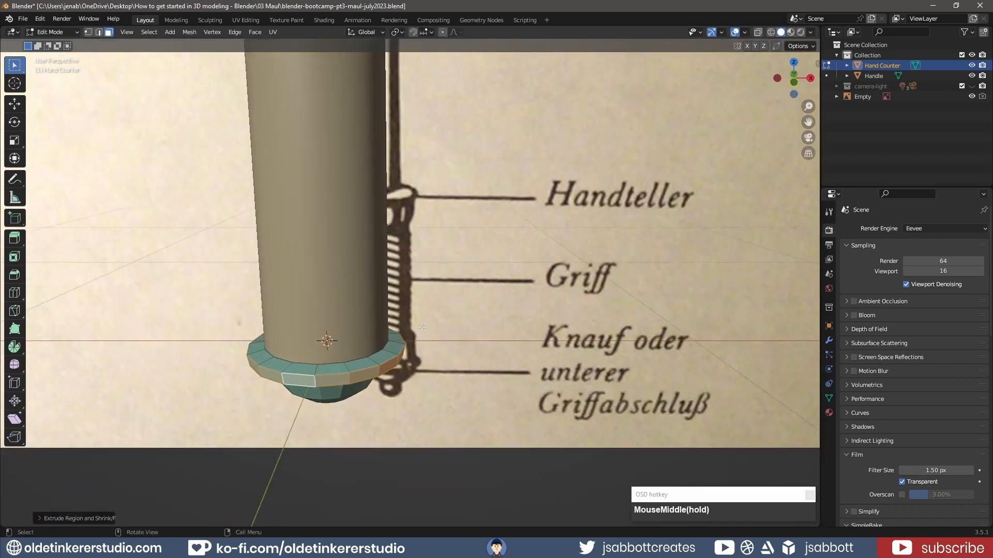
alt+click(357, 366)
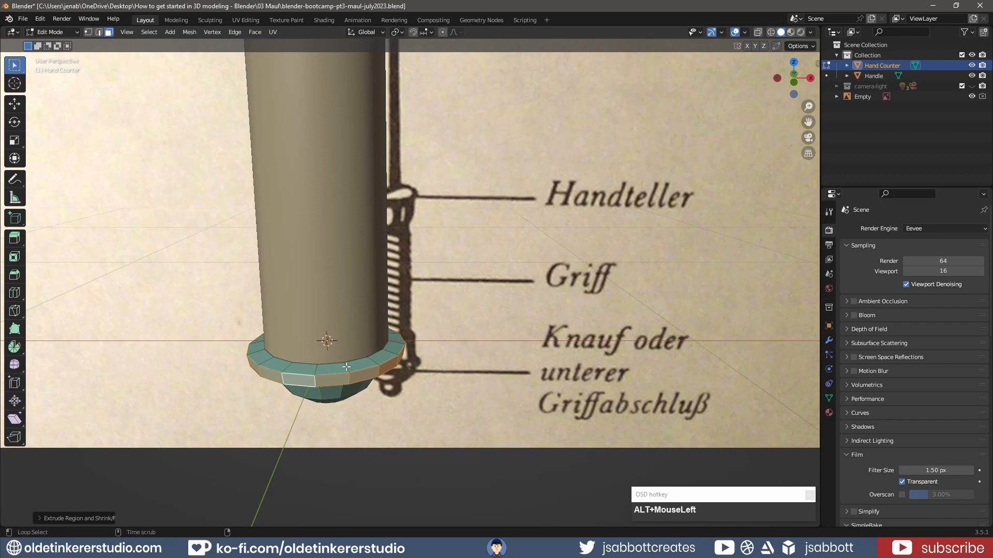
middle_drag(514, 331, 520, 338)
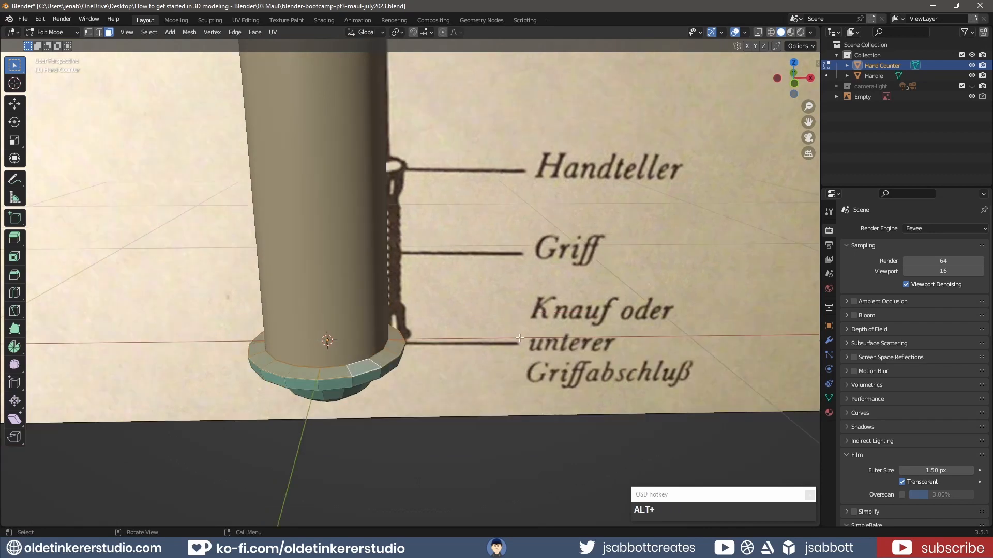
key(s)
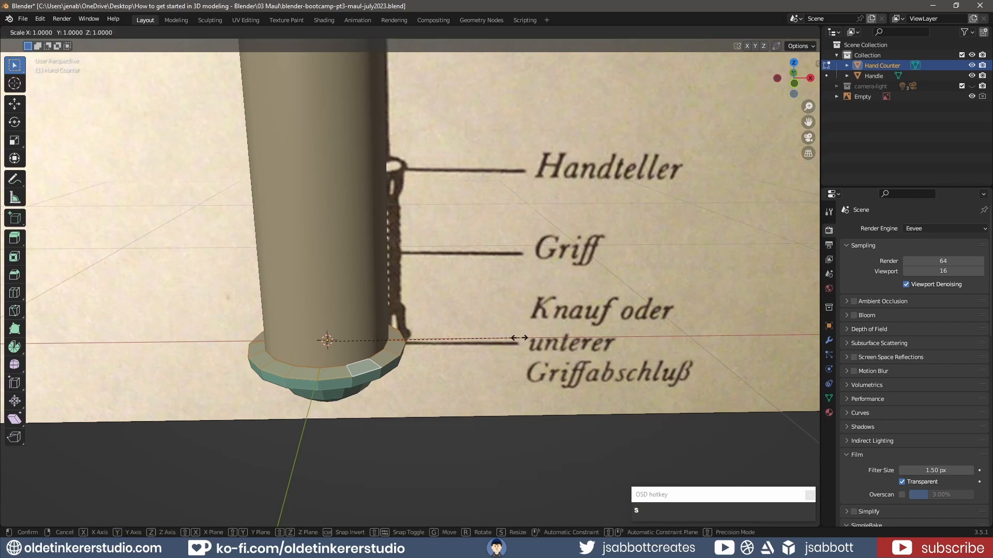
key(z)
key(KP_0)
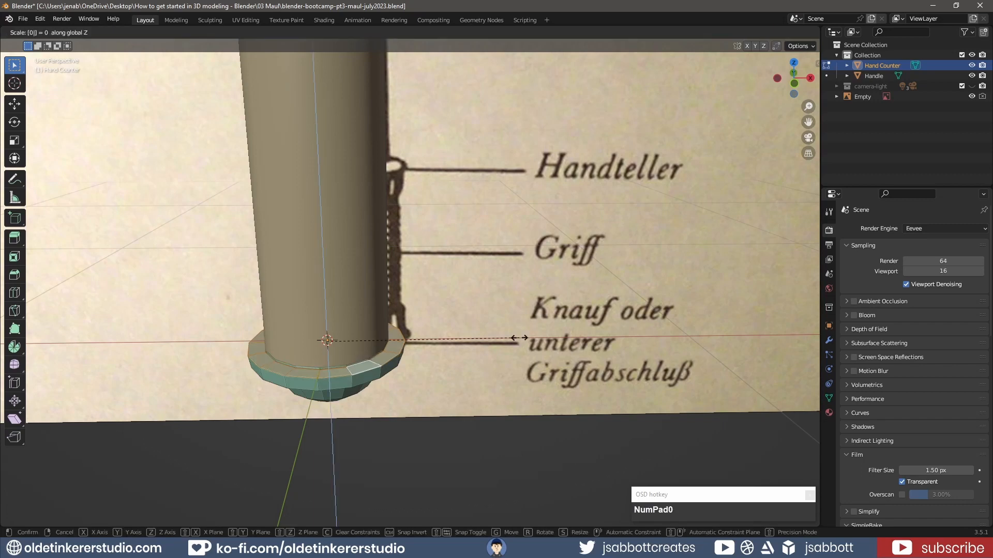
click(519, 338)
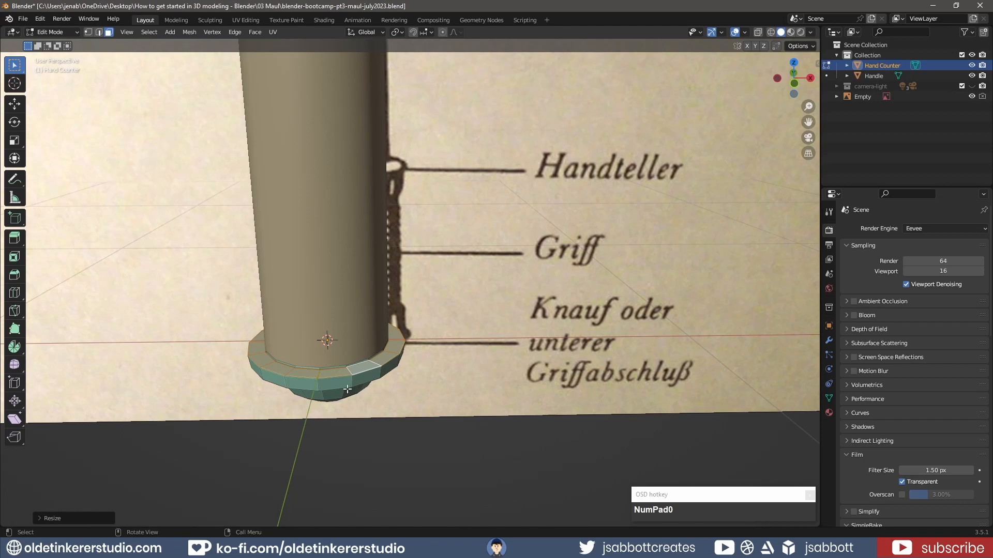
Step: Flatten the flange's underside face loop by scaling it to 0 along Z
scroll(347, 388, up, 2)
scroll(347, 388, down, 3)
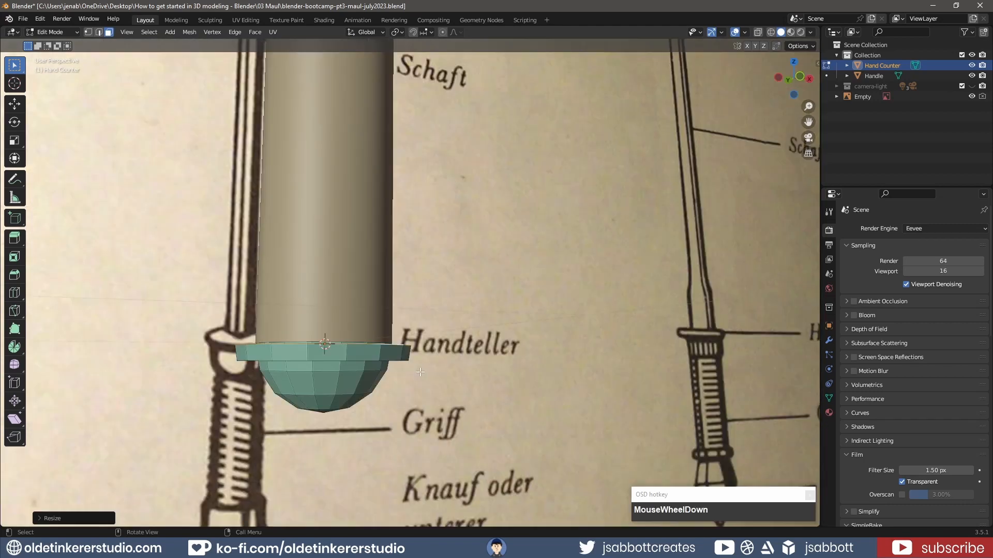
middle_drag(347, 389, 395, 312)
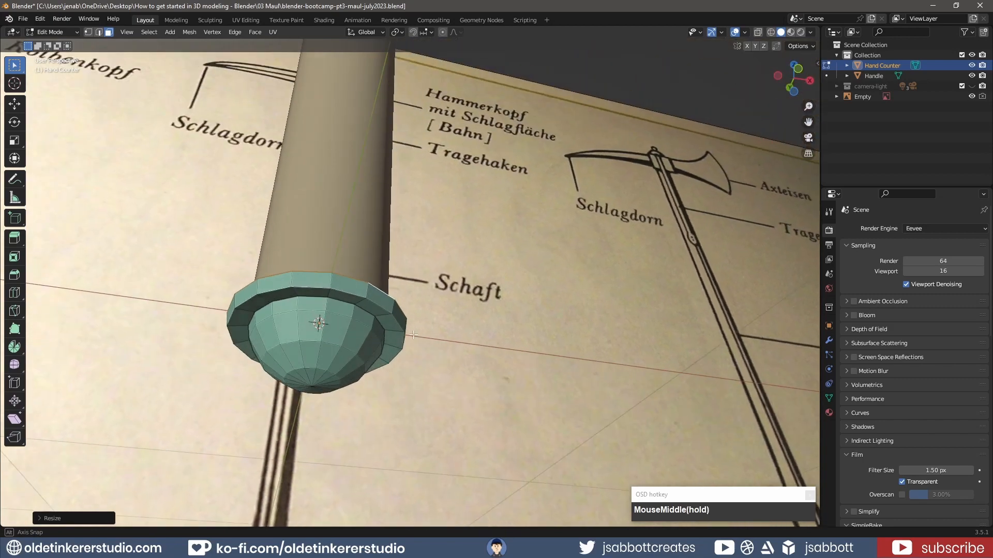
alt+click(323, 292)
key(alt+s)
key(z)
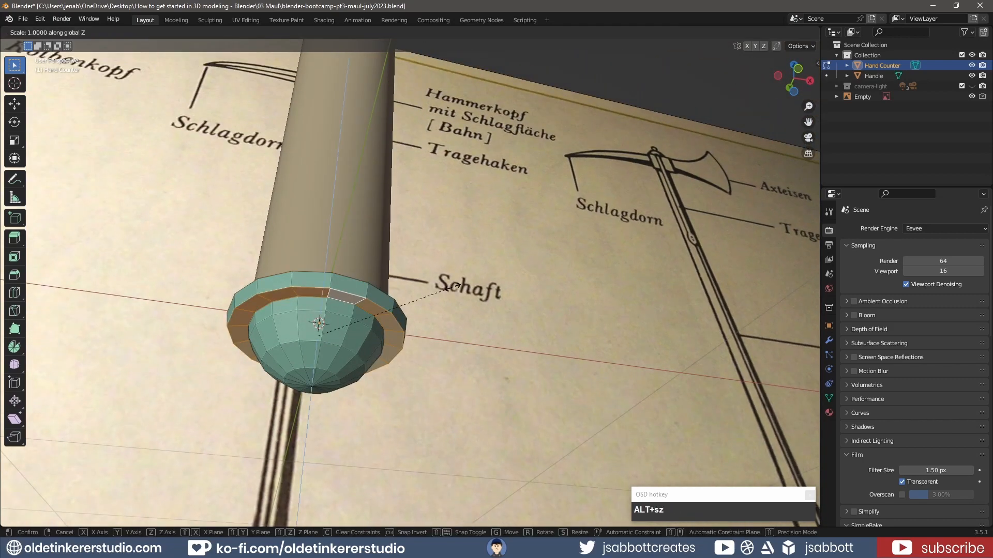
key(KP_0)
click(454, 287)
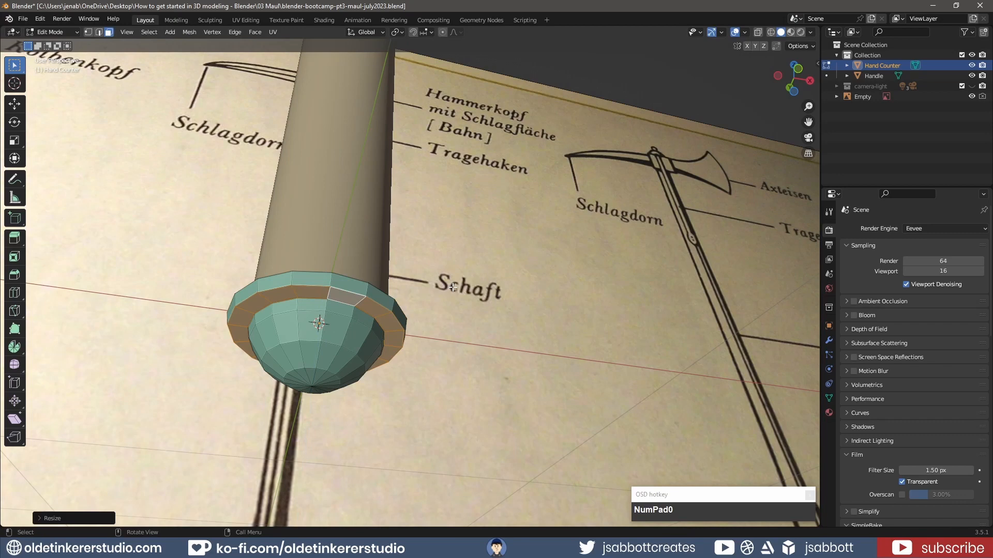
Step: Return to the front view and Object Mode, and apply all transforms to the Hand Counter
key(KP_1)
click(580, 215)
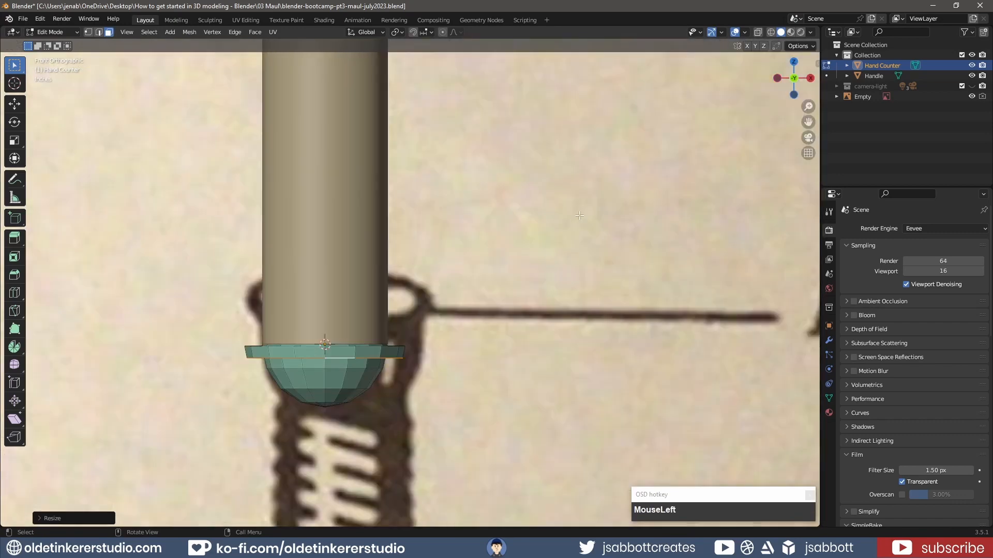
key(Tab)
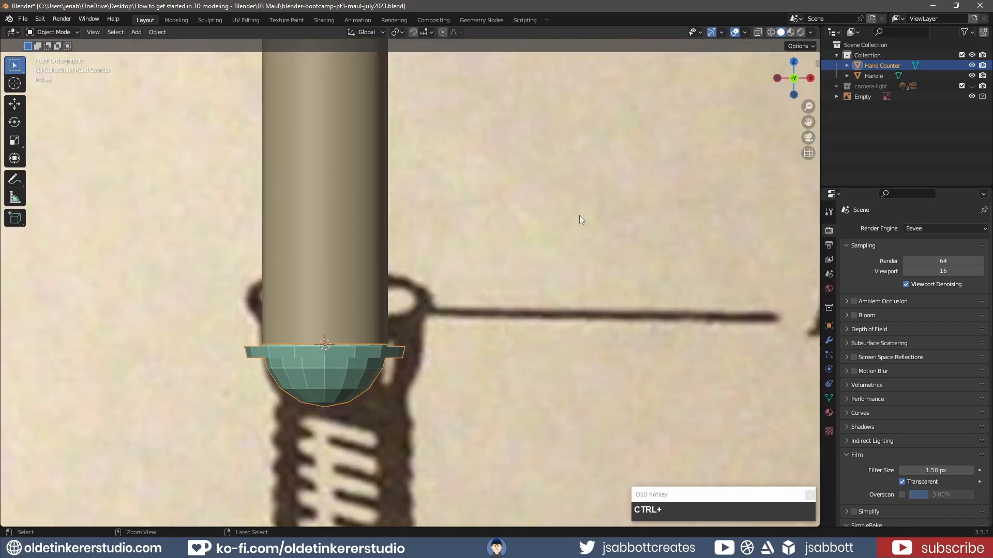
key(ctrl+a)
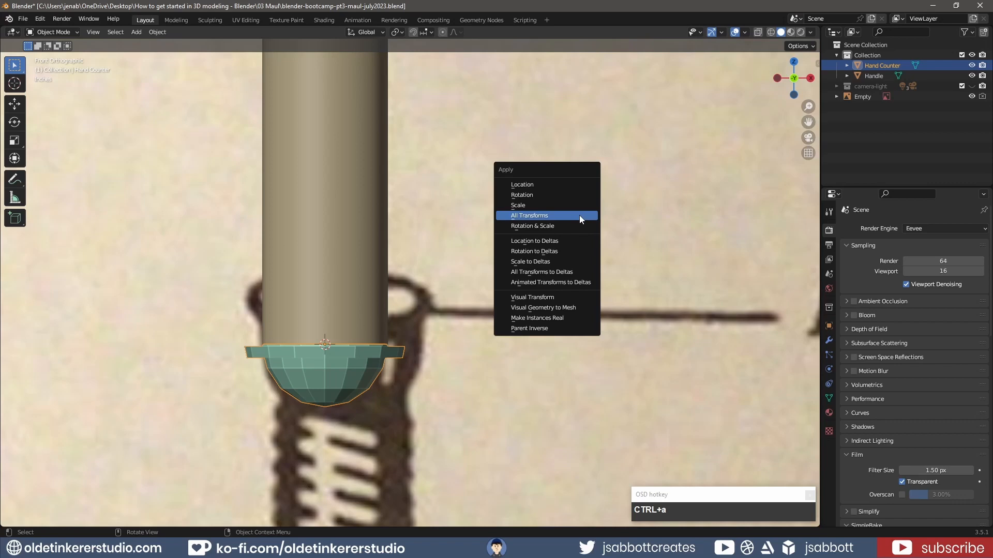
click(579, 216)
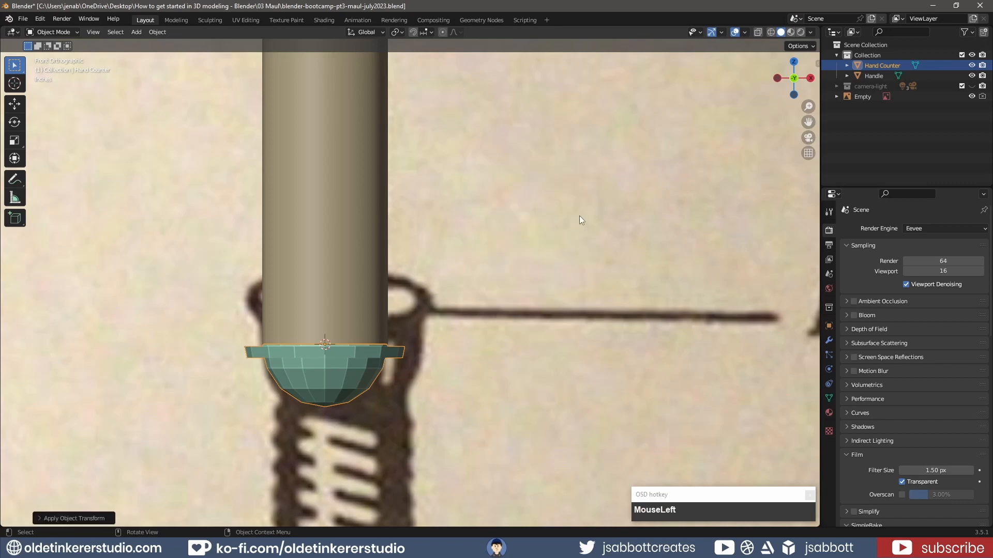
Step: Switch the viewport to Material Preview, open the UV Editing workspace in front view, and hide the reference image
key(z)
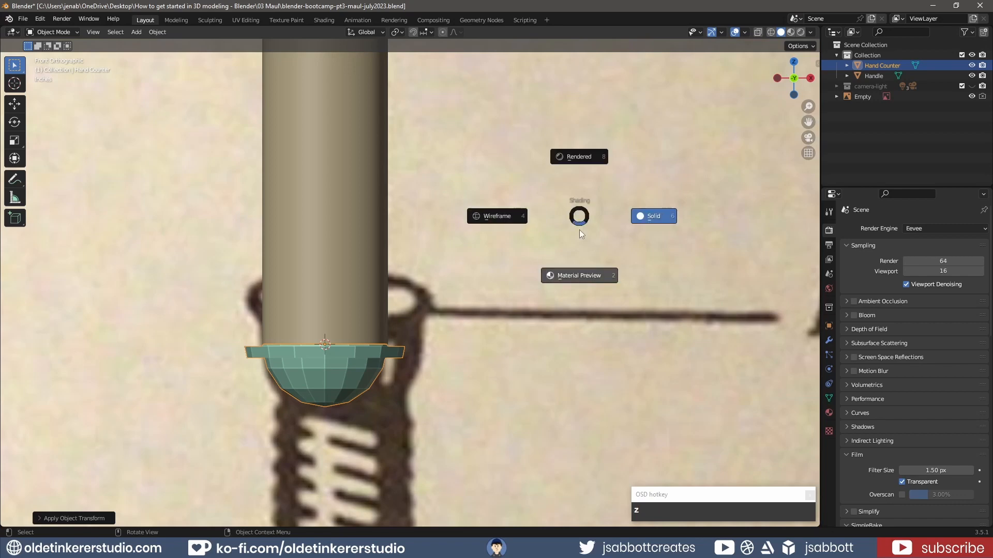
click(582, 278)
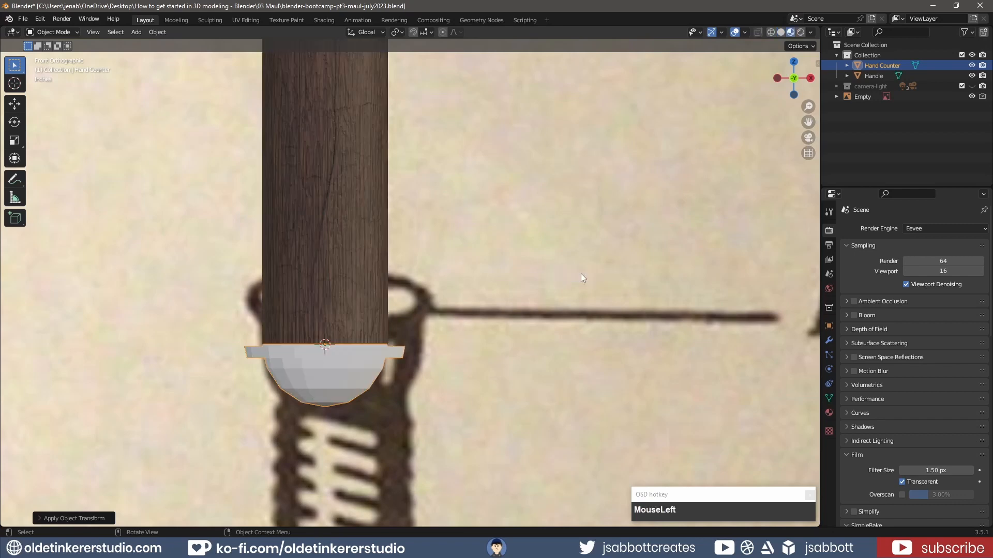
click(250, 19)
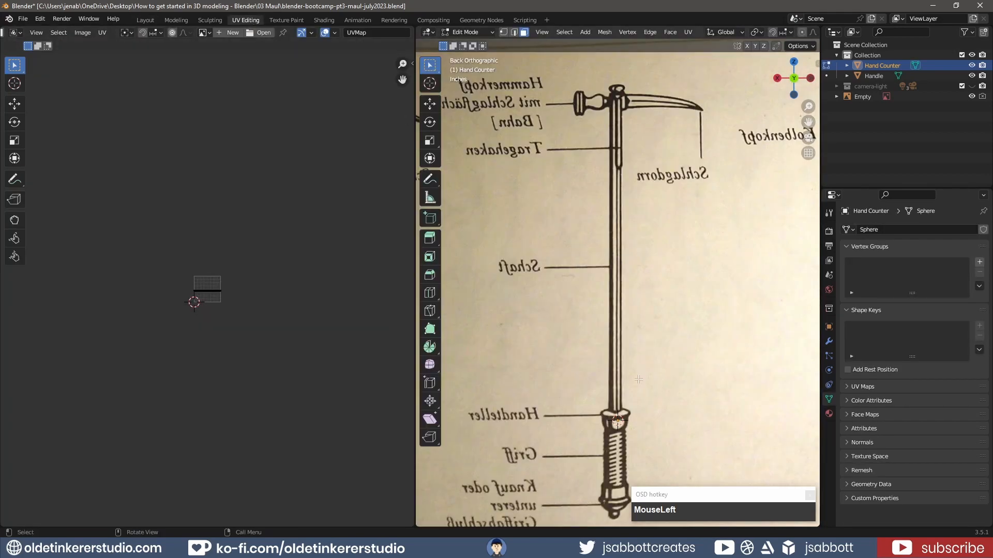
key(KP_1)
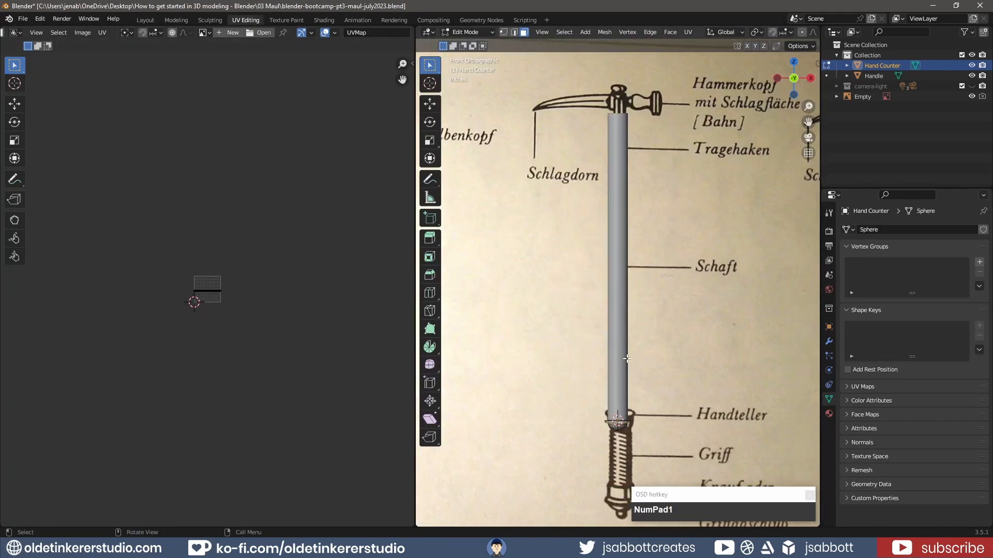
click(972, 97)
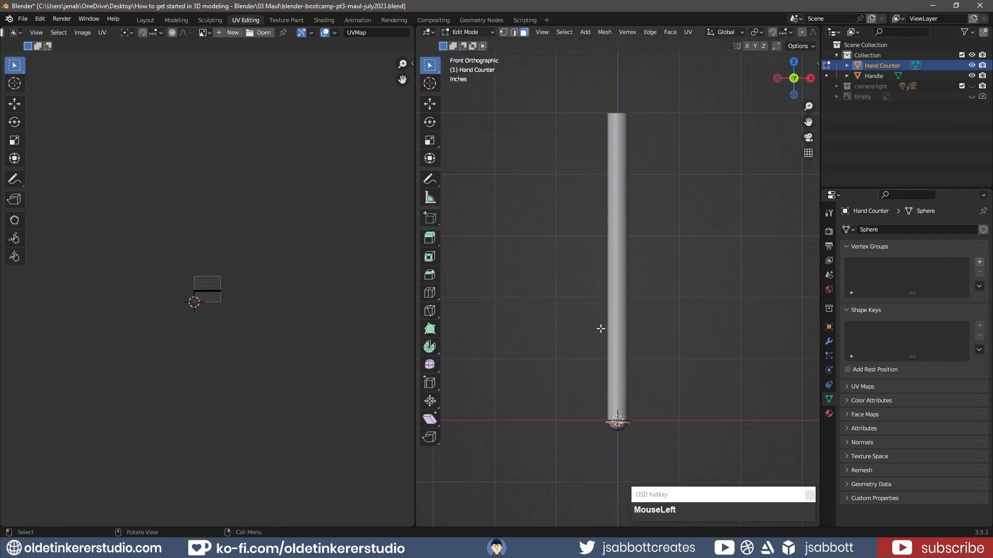
key(KP_1)
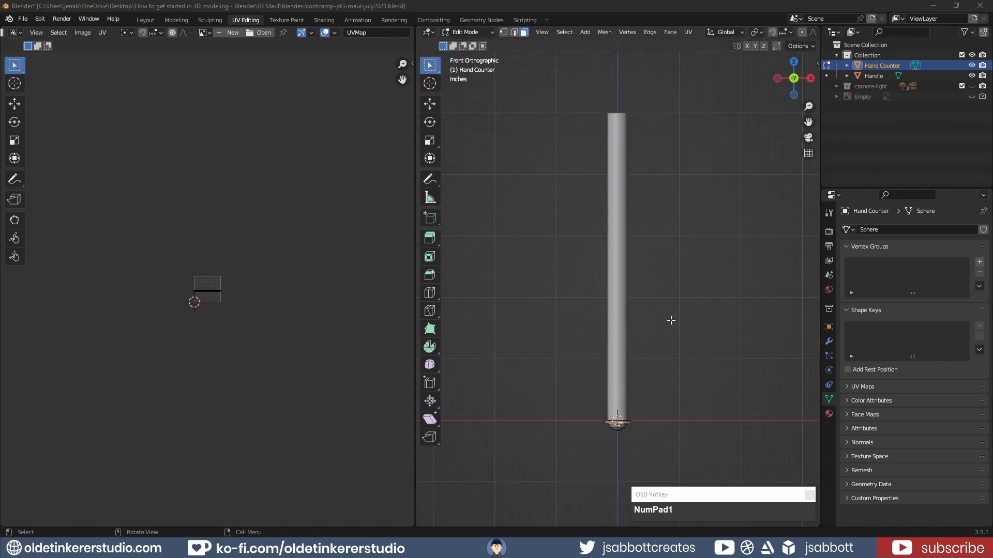
Step: Hide the handle and select the Hand Counter's edge loops: the flange's upper and lower outer rims, its inner underside joint, and the bottom cap ring
key(2)
shift+middle_drag(670, 320, 609, 281)
alt+click(560, 318)
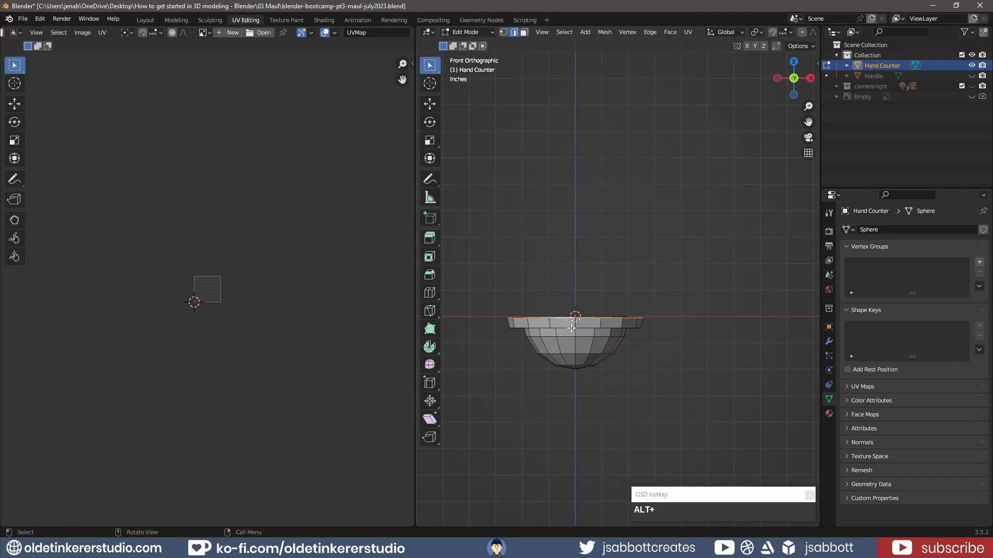
alt+shift+click(568, 327)
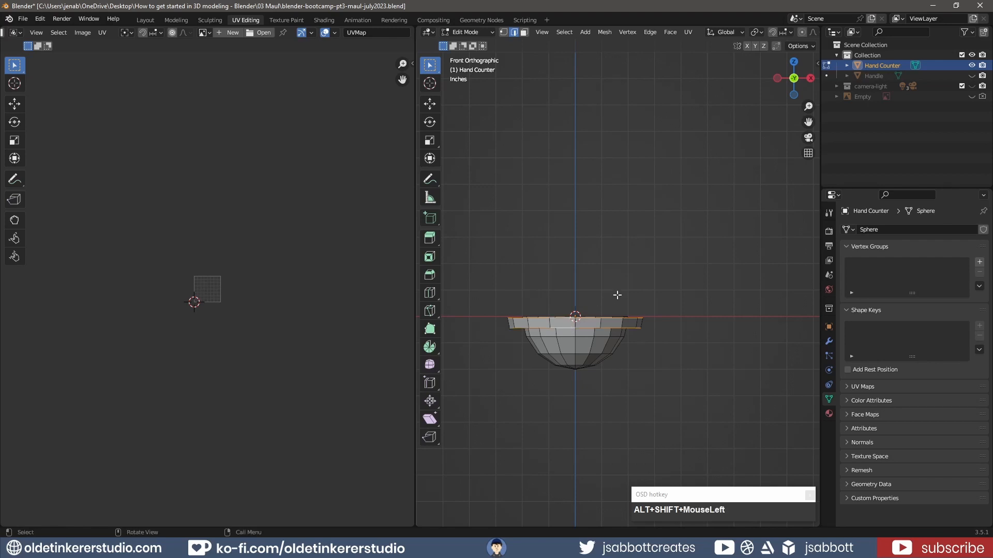
middle_drag(617, 295, 625, 255)
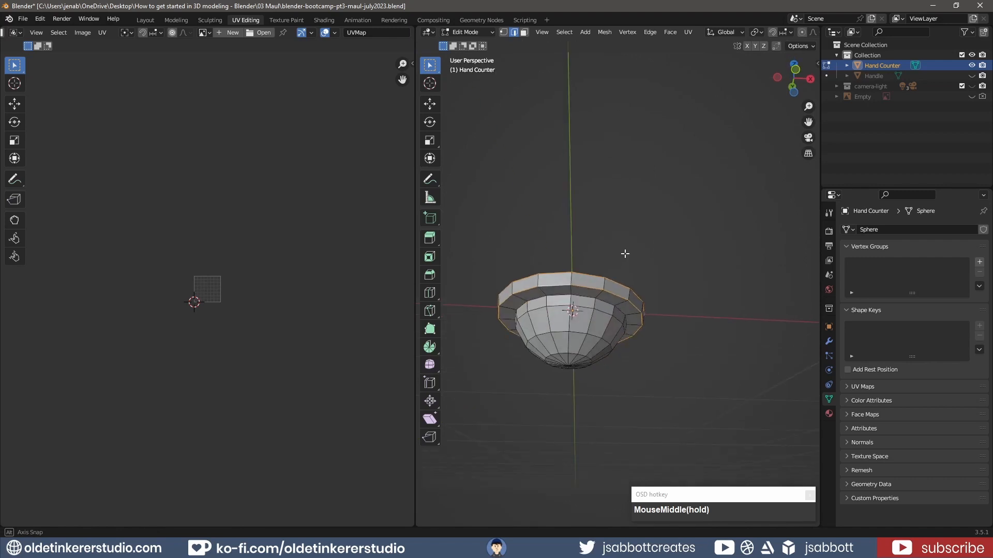
alt+shift+click(585, 296)
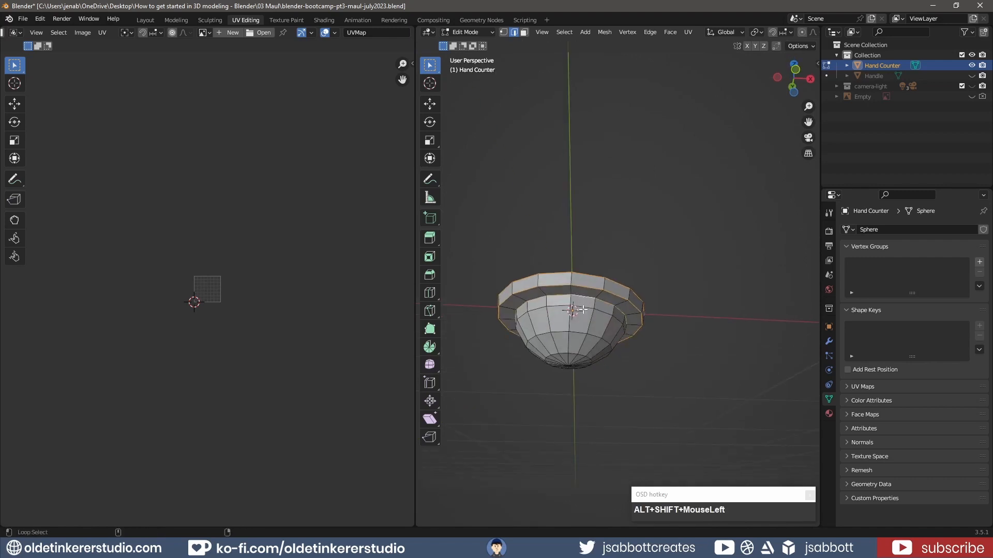
alt+shift+click(575, 355)
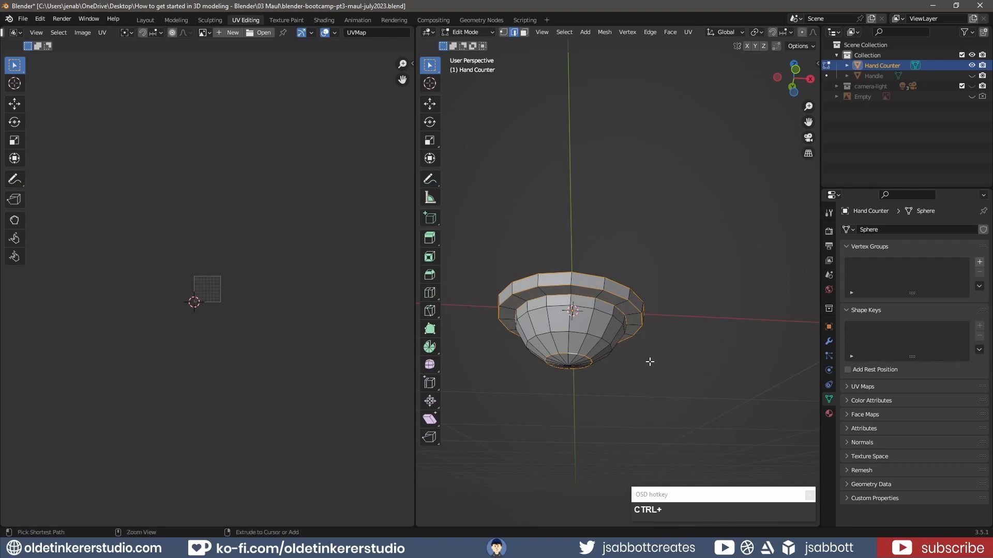
Step: Add the vertical back edge line to the selection, excluding edges crossing the flange rings and bottom cap, and mark the selected edges as seams
key(ctrl+KP_1)
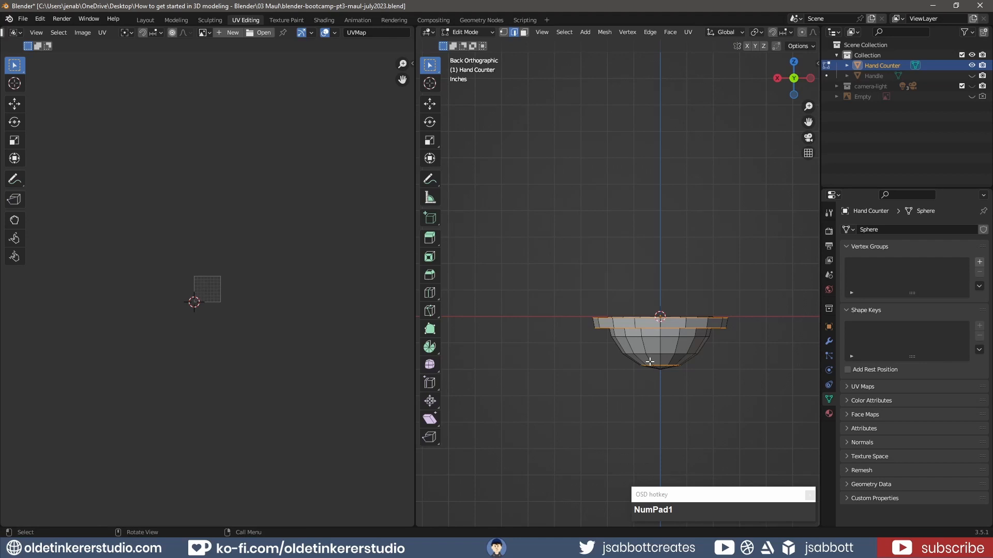
alt+shift+click(661, 323)
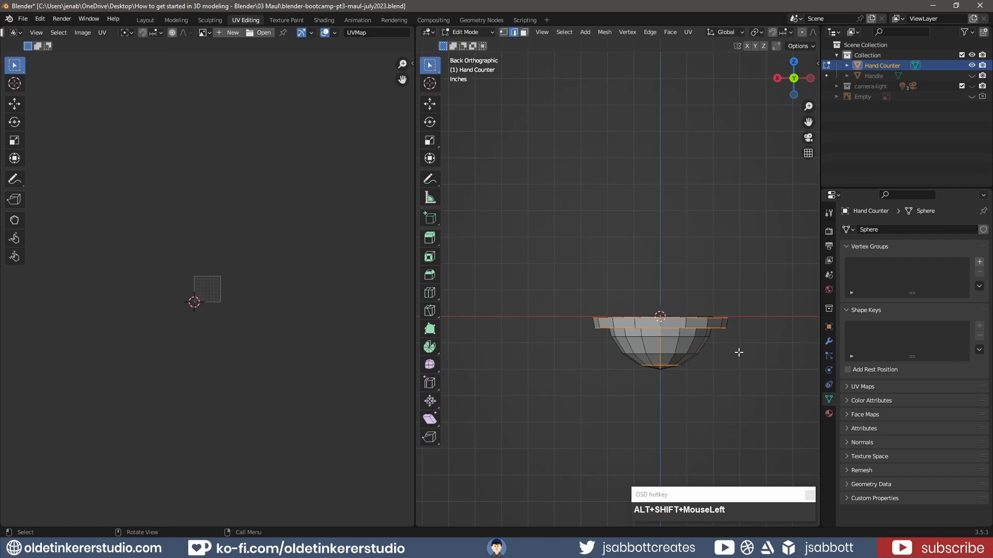
middle_drag(739, 352, 664, 357)
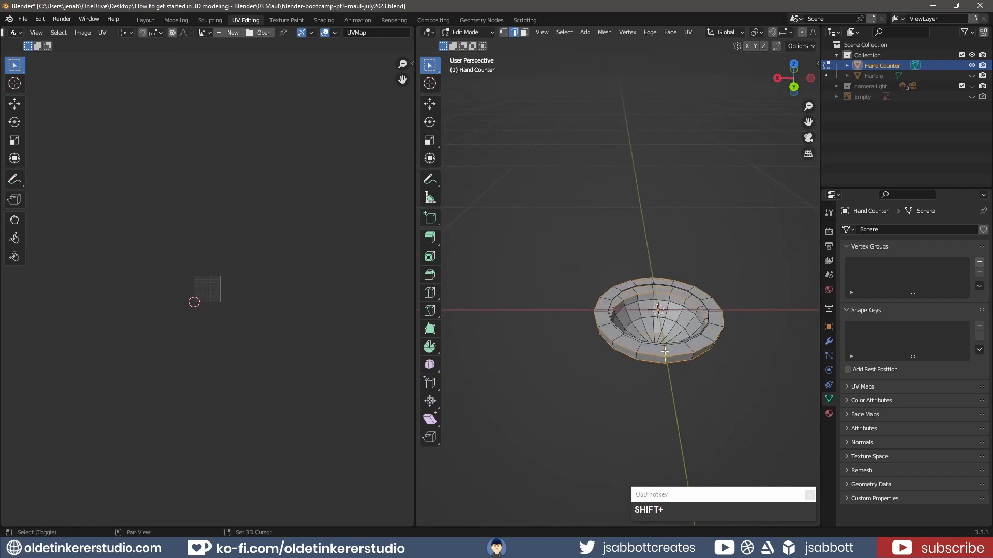
middle_drag(699, 388, 692, 306)
shift+click(673, 347)
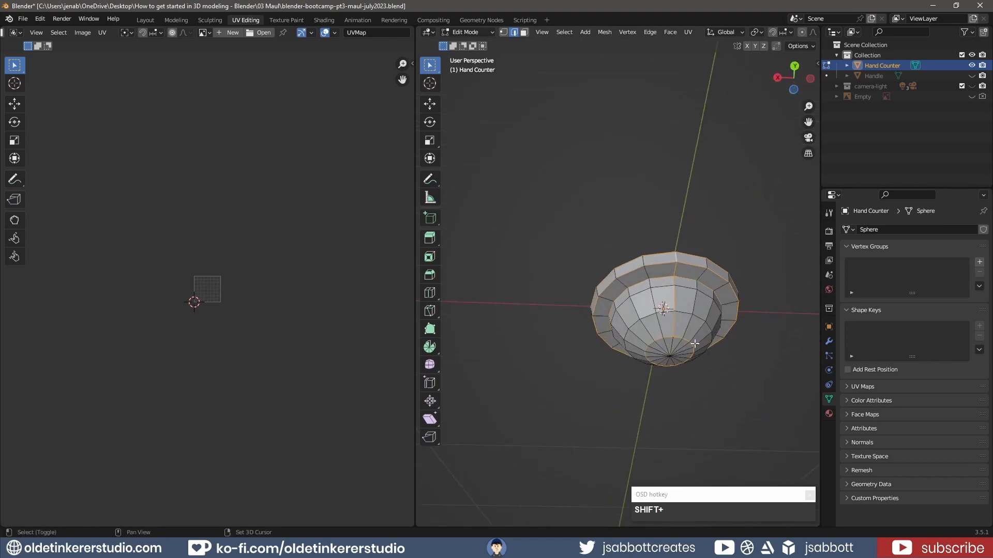
middle_drag(711, 232, 708, 322)
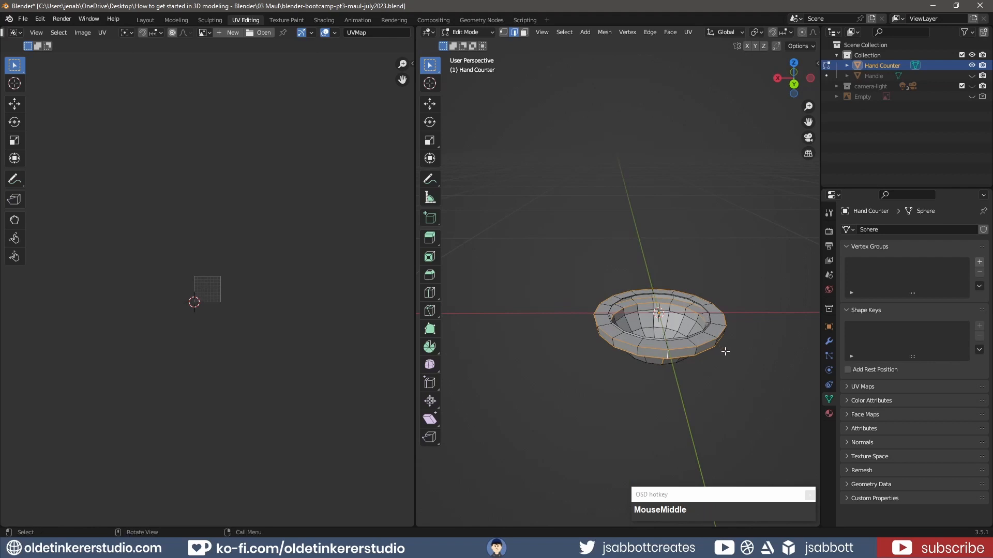
right_click(698, 339)
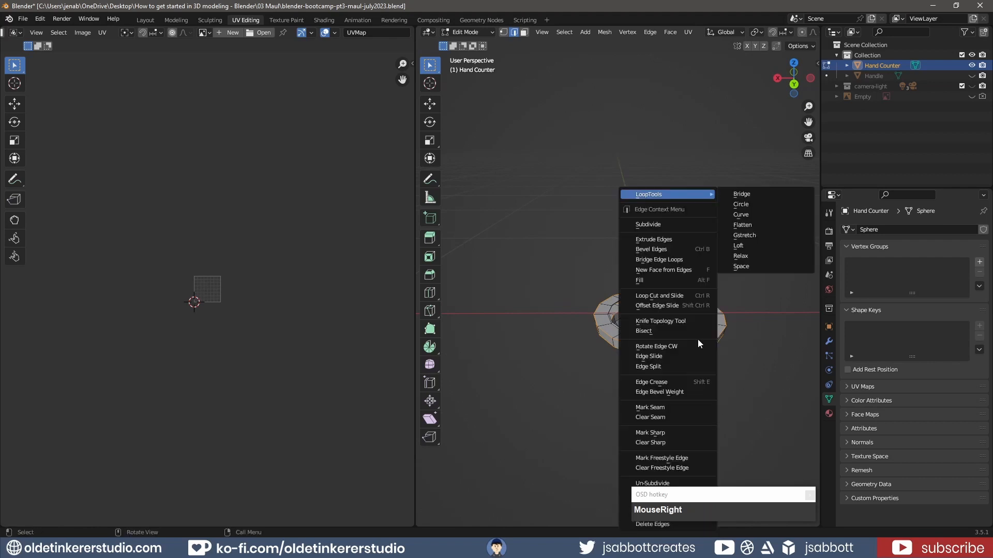
click(687, 407)
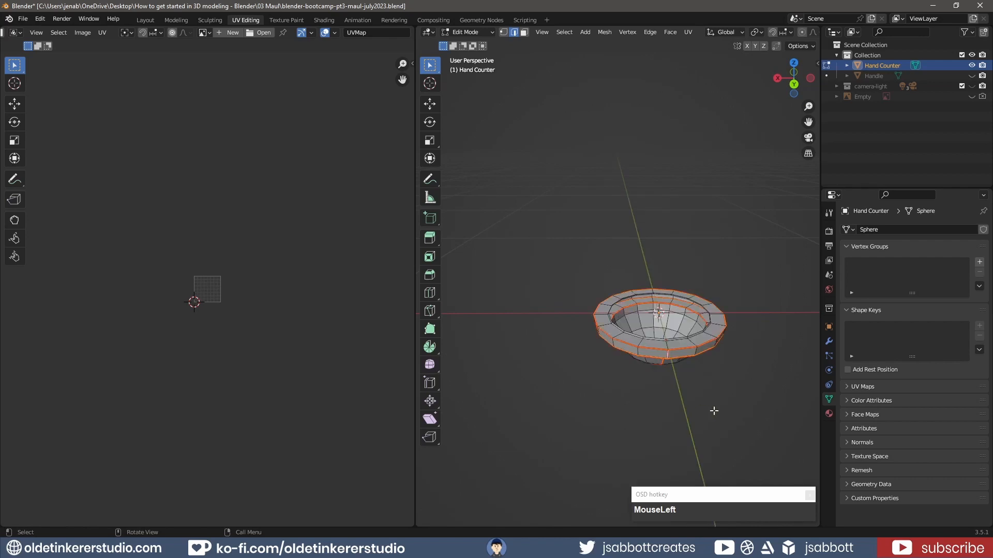
Step: Select the whole Hand Counter mesh and unwrap it along the marked seams
key(a)
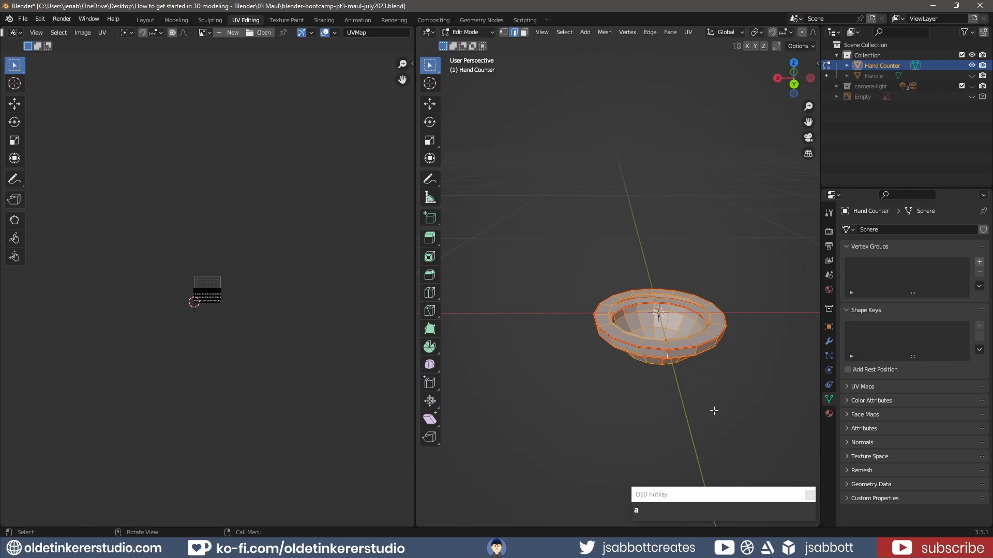
key(u)
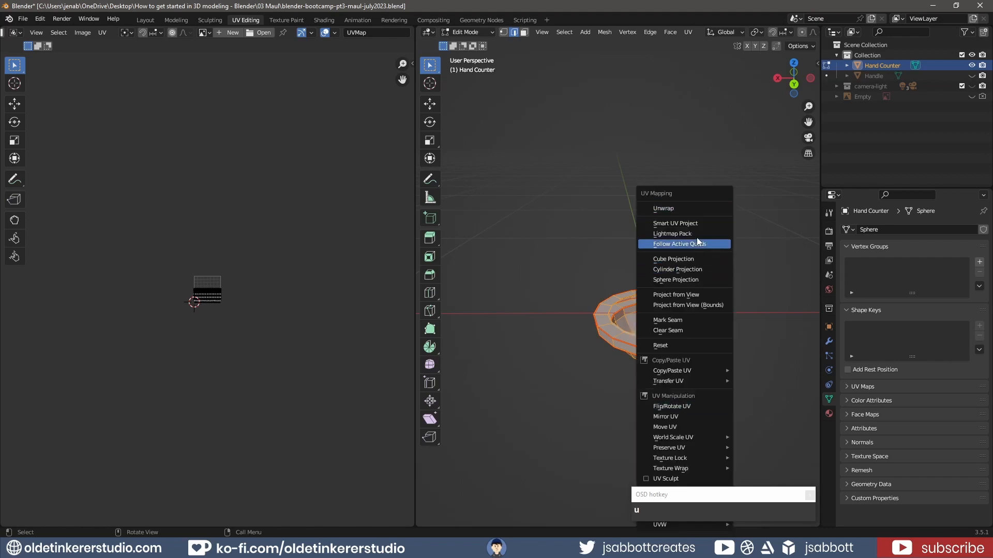
click(697, 210)
scroll(282, 325, up, 10)
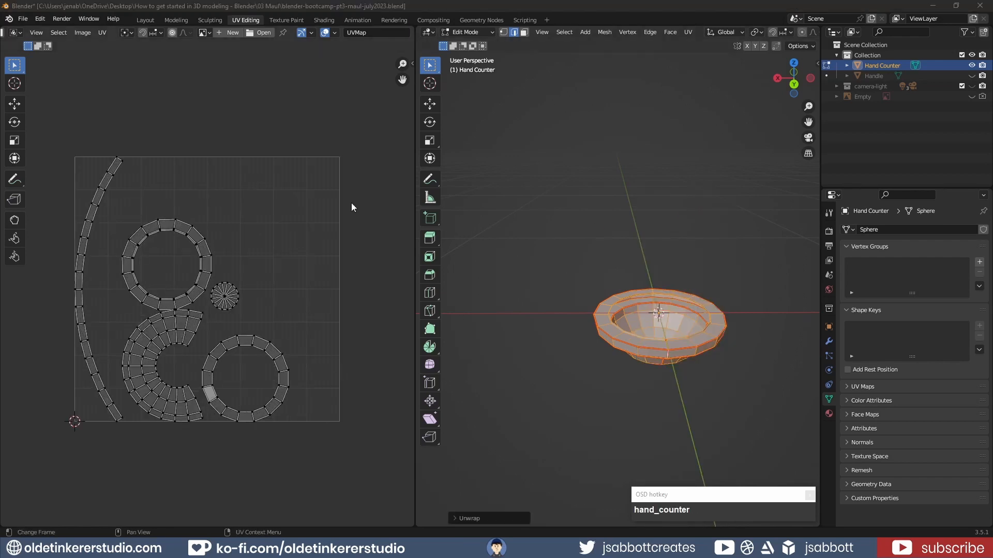
Step: Select all UV islands and check them for angle distortion with Display Stretch, switching it off again after the check
drag(64, 144, 314, 452)
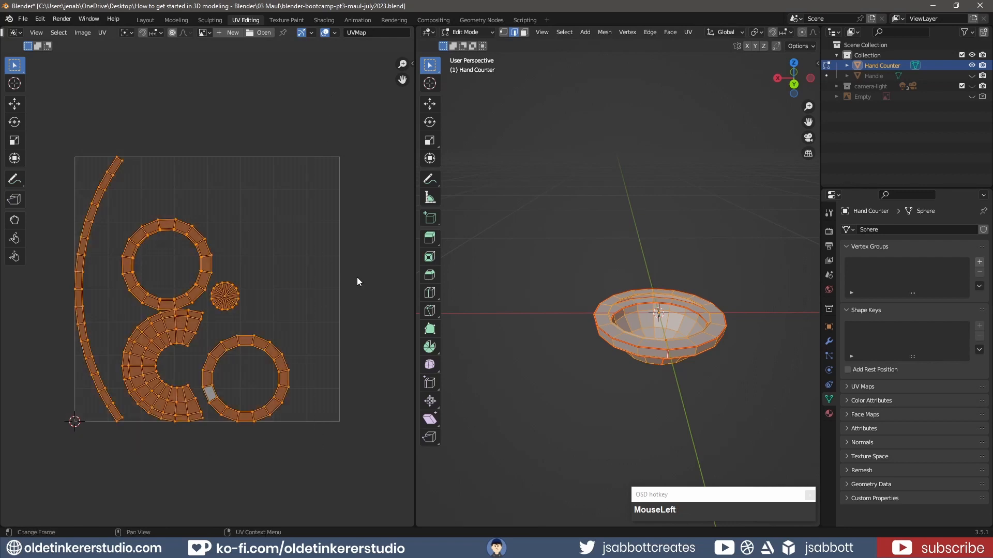
click(334, 33)
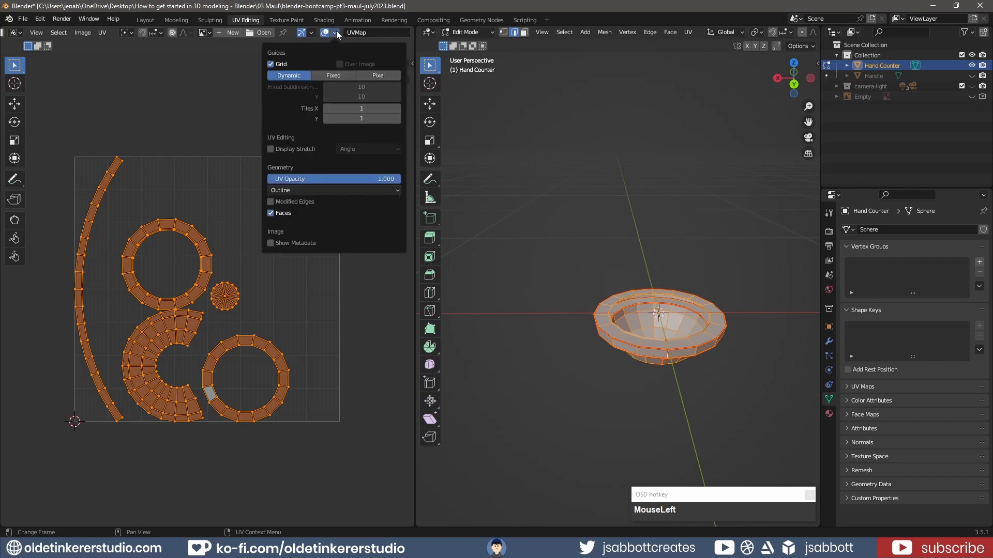
click(271, 150)
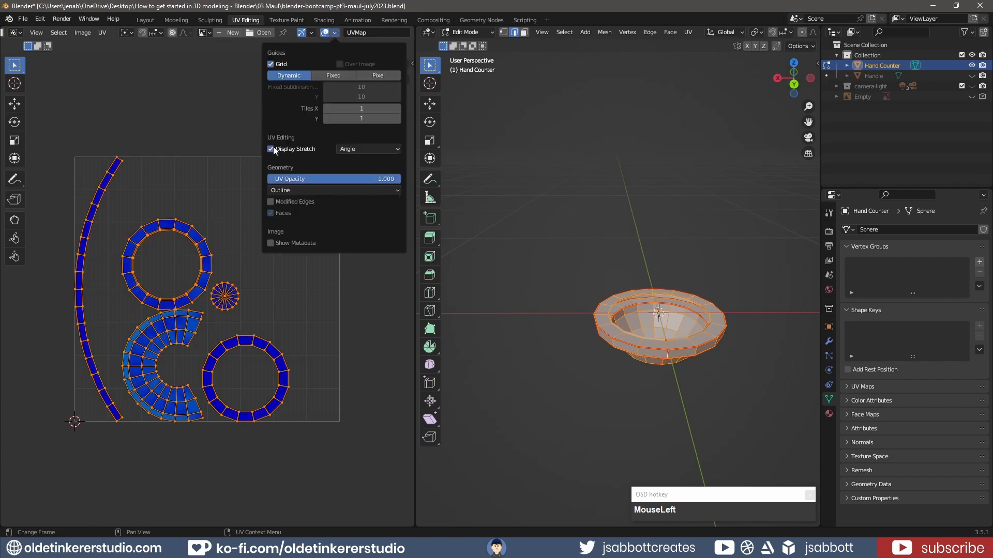
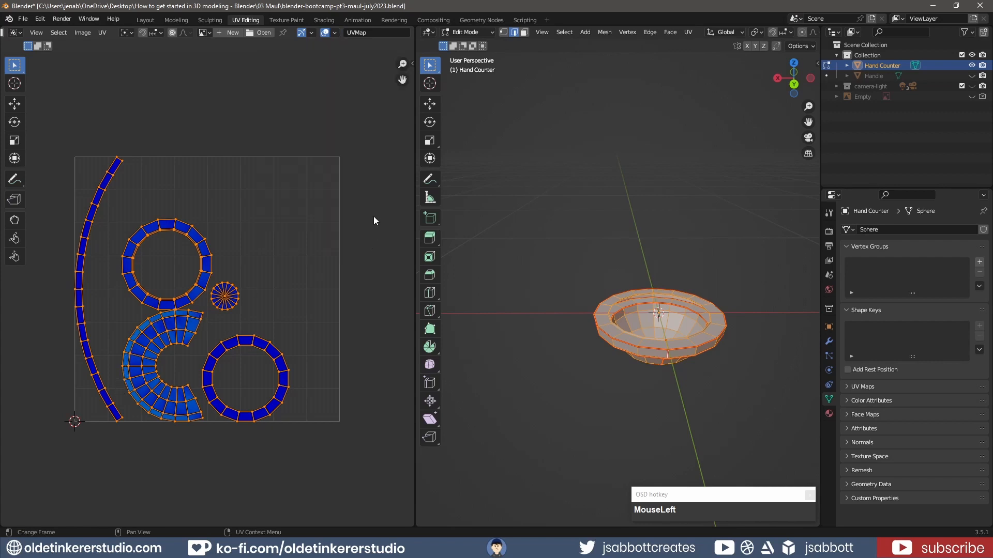
click(334, 33)
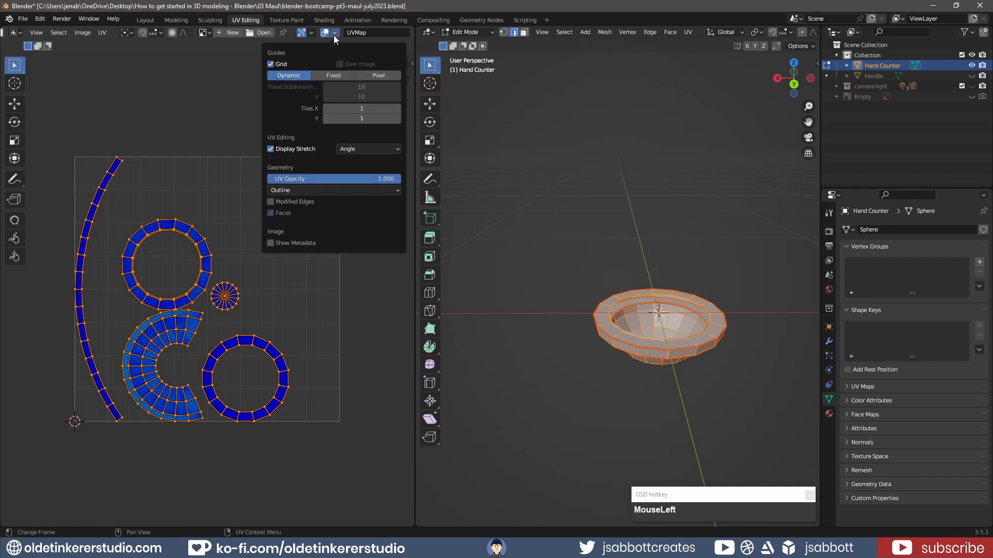
click(270, 149)
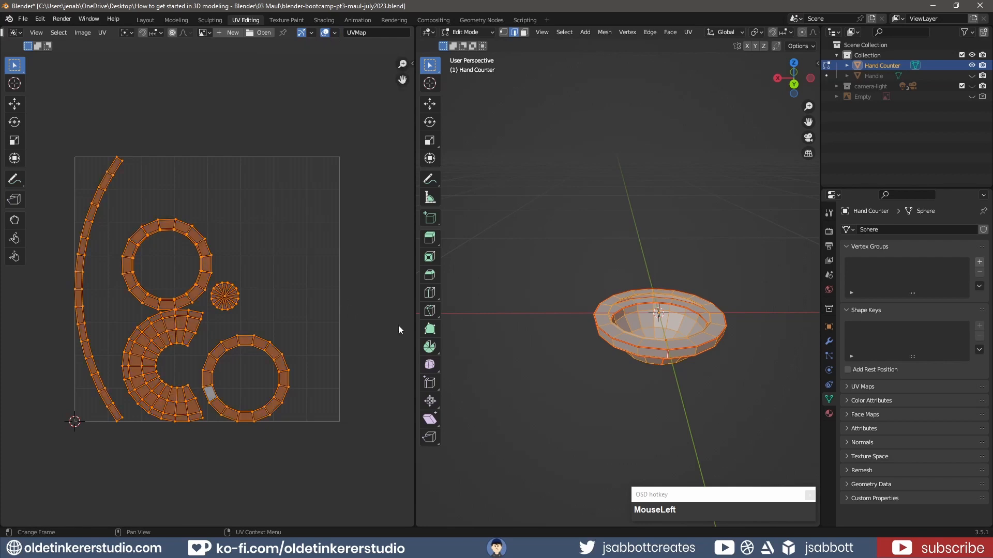
Step: Pack the UV islands with a slightly larger margin between them
click(102, 33)
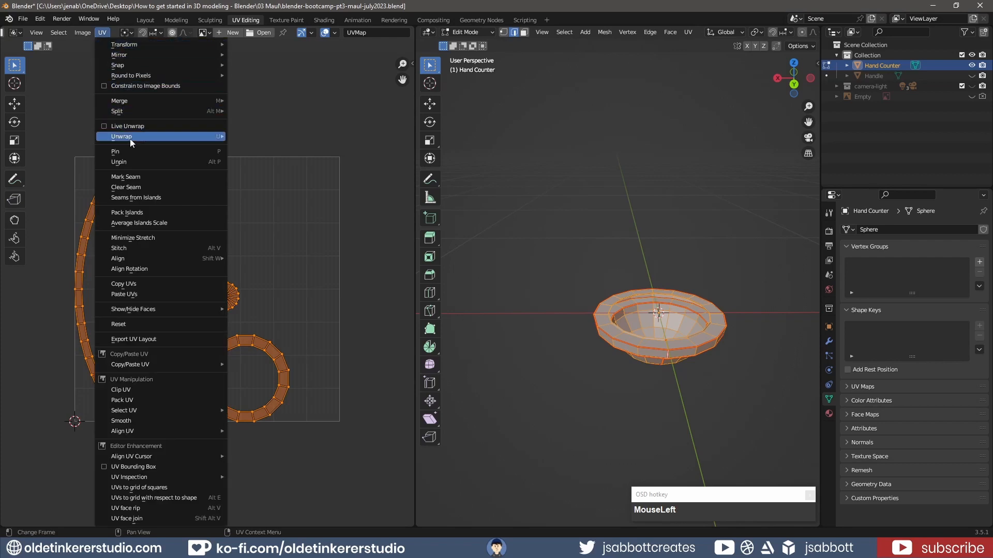
click(141, 212)
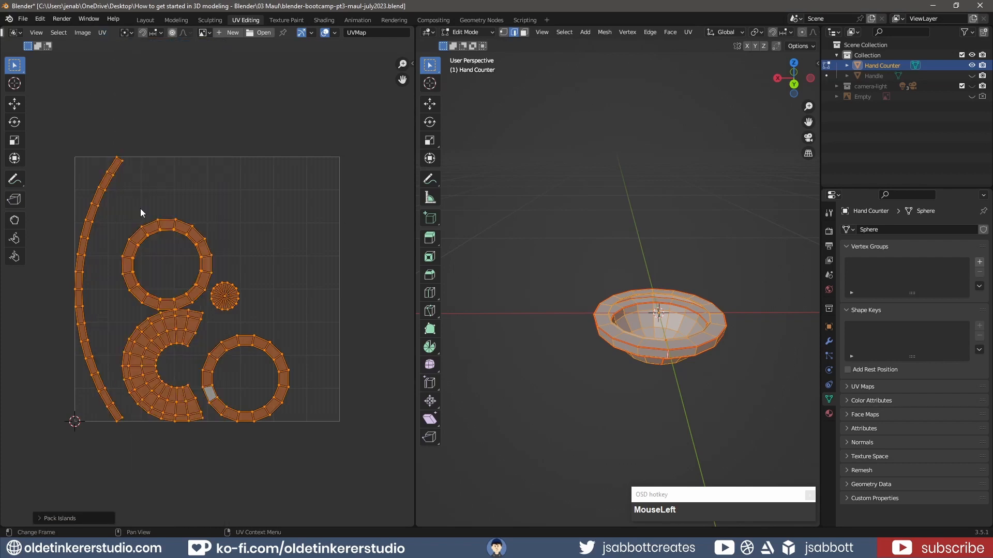
click(41, 519)
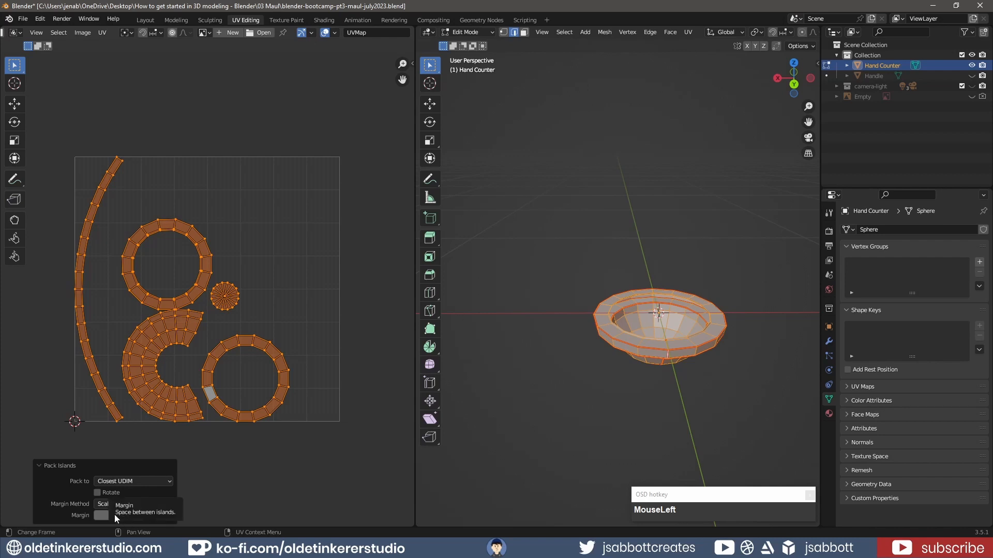
drag(104, 515, 101, 514)
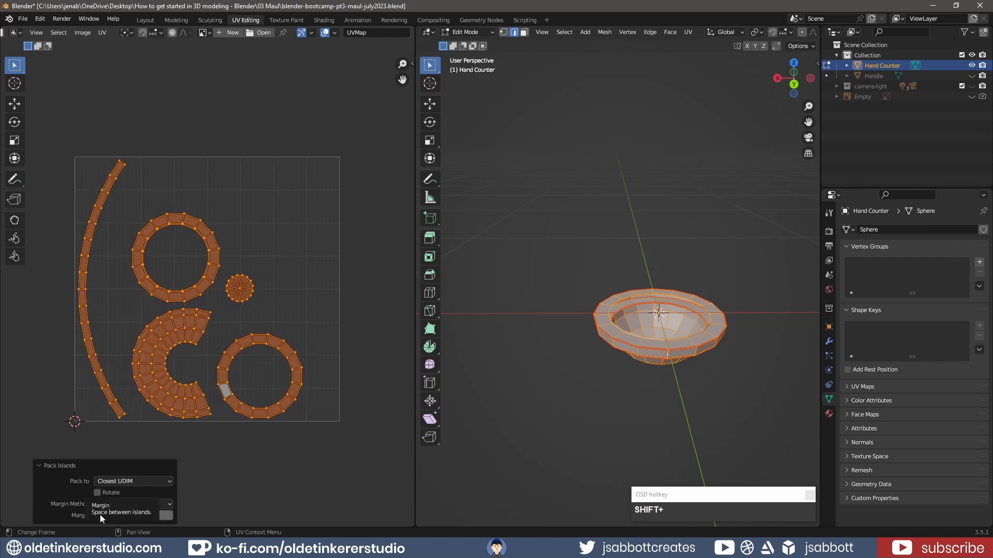
click(40, 467)
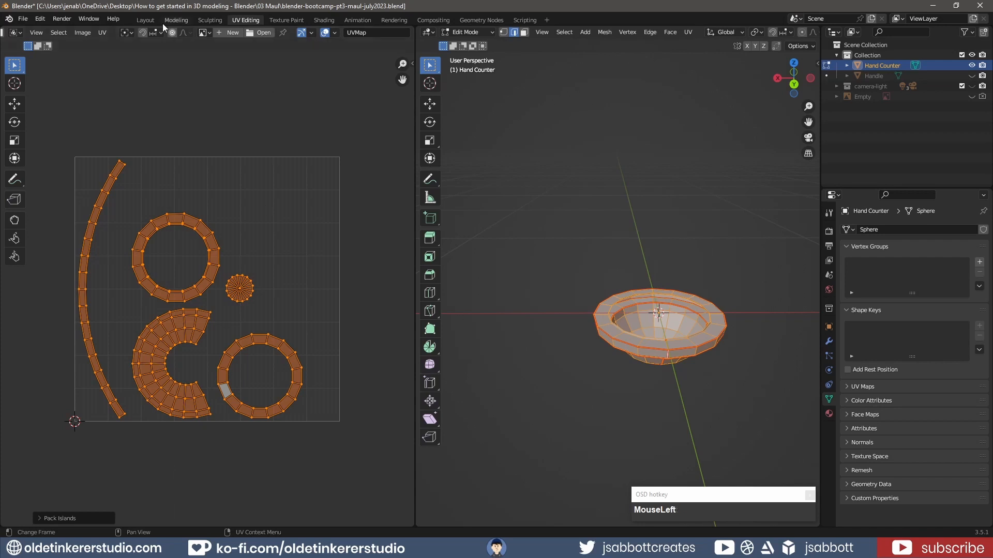
Step: Return to the Layout workspace and apply Shade Auto Smooth to the Hand Counter
click(145, 21)
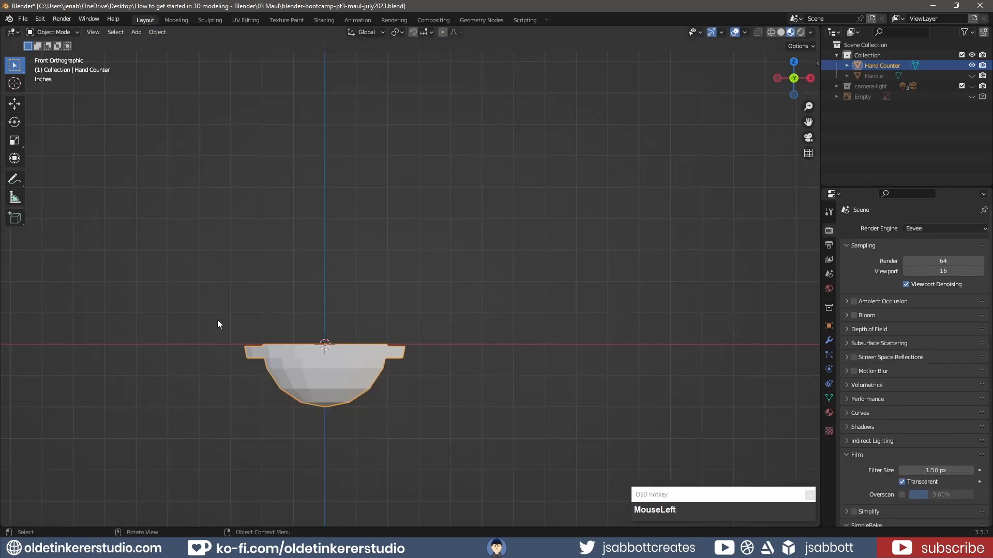
right_click(345, 383)
mouse_move(347, 383)
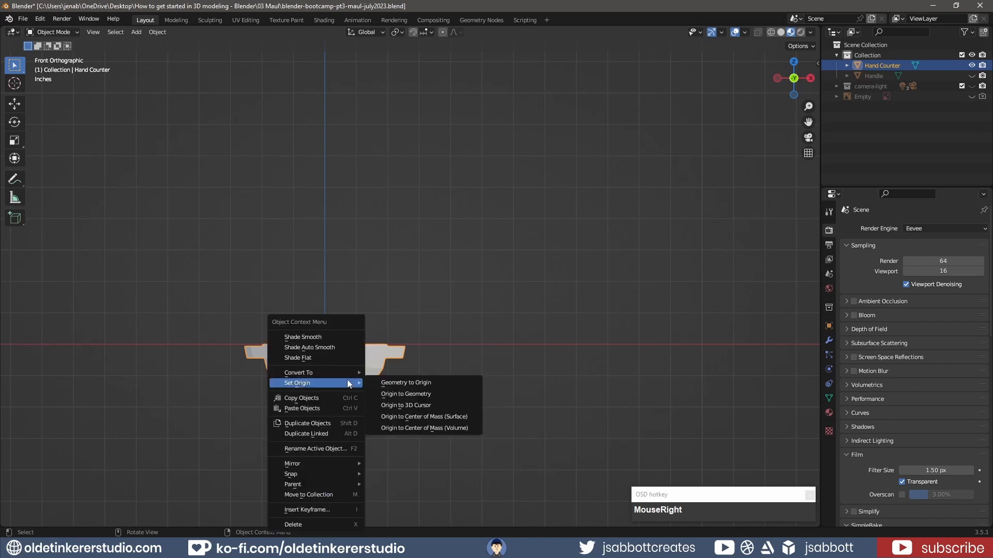
click(345, 352)
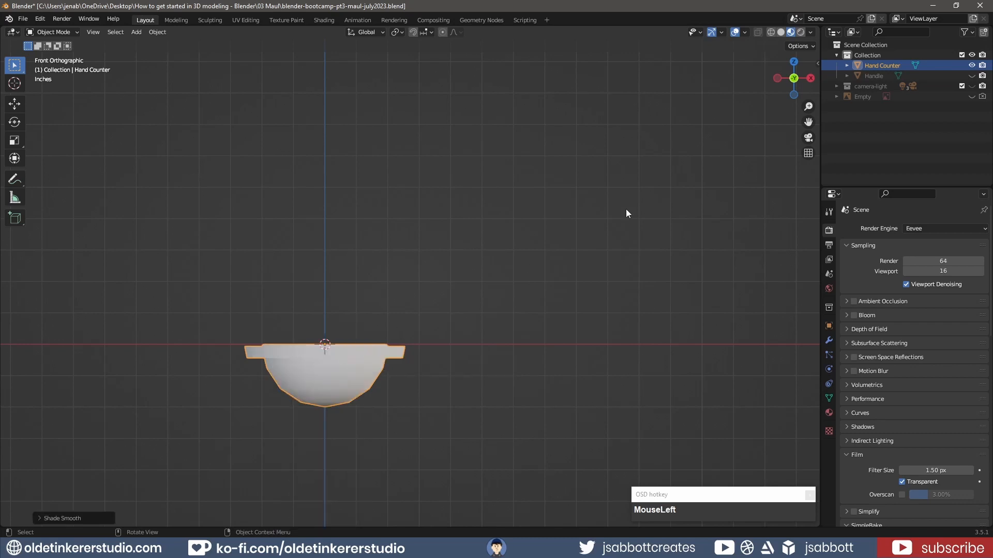
Step: Check the Hand Counter's normals with the Face Orientation overlay, switching it off again after the check
click(745, 32)
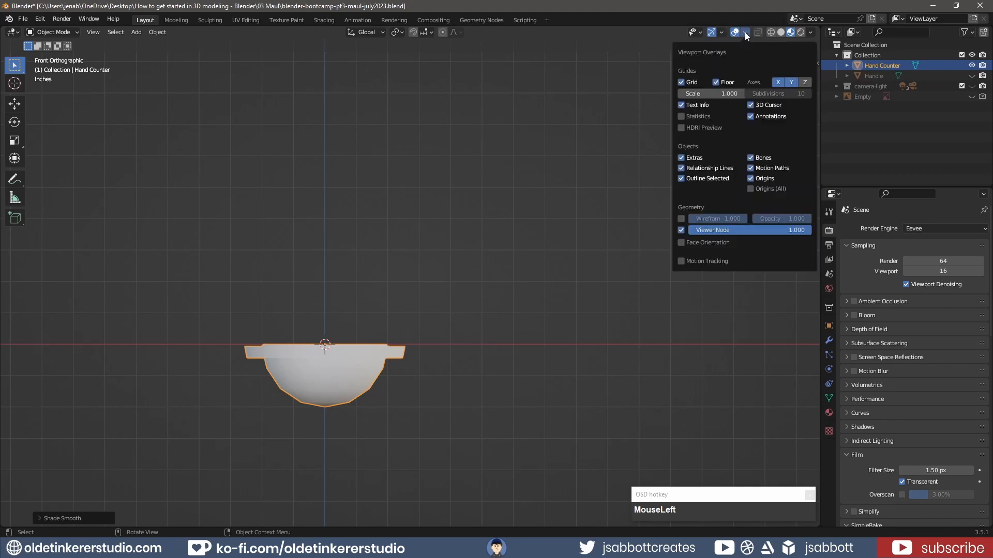
click(681, 242)
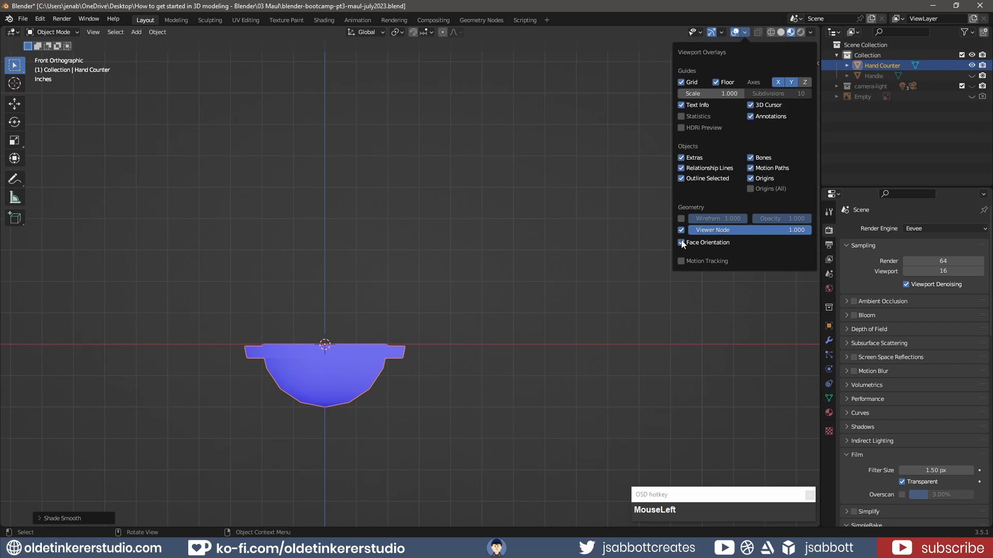
click(682, 242)
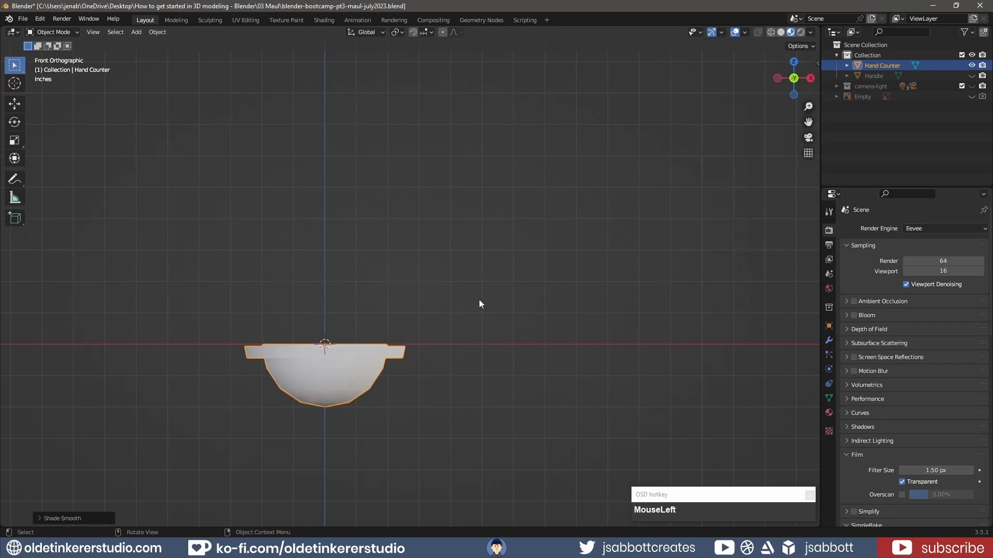
Step: Switch to the Shading workspace and create a new material named metal on the Hand Counter
click(324, 20)
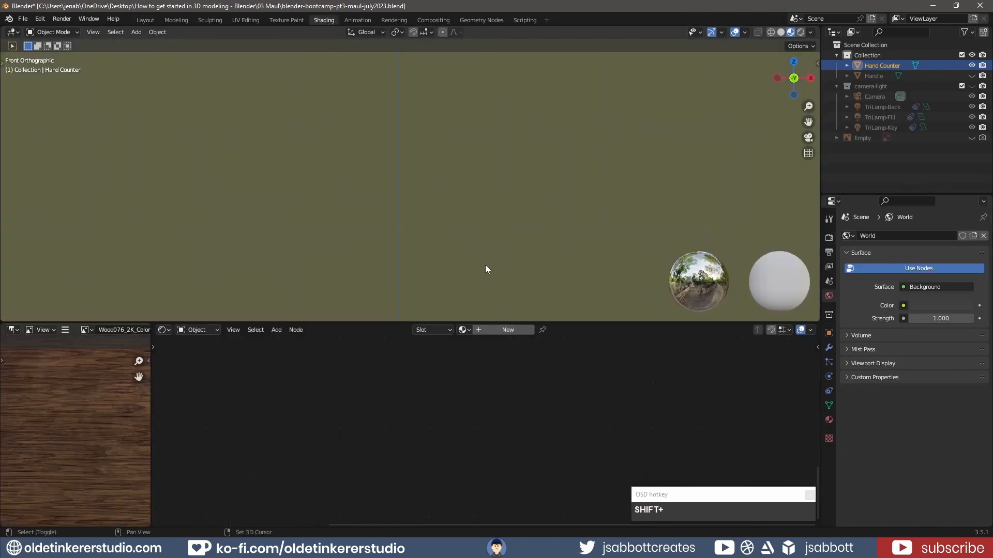
shift+middle_drag(485, 269, 514, 124)
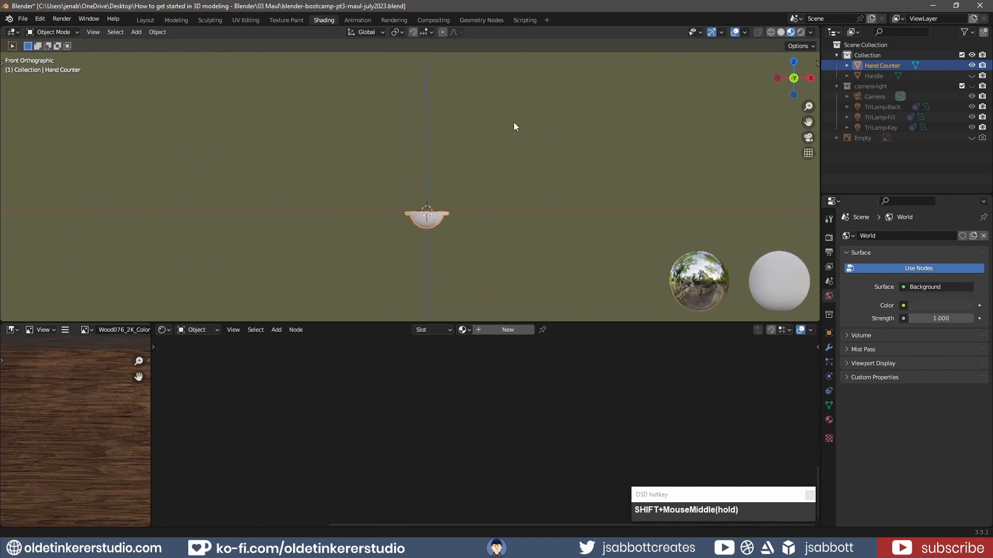
shift+middle_drag(523, 219, 522, 166)
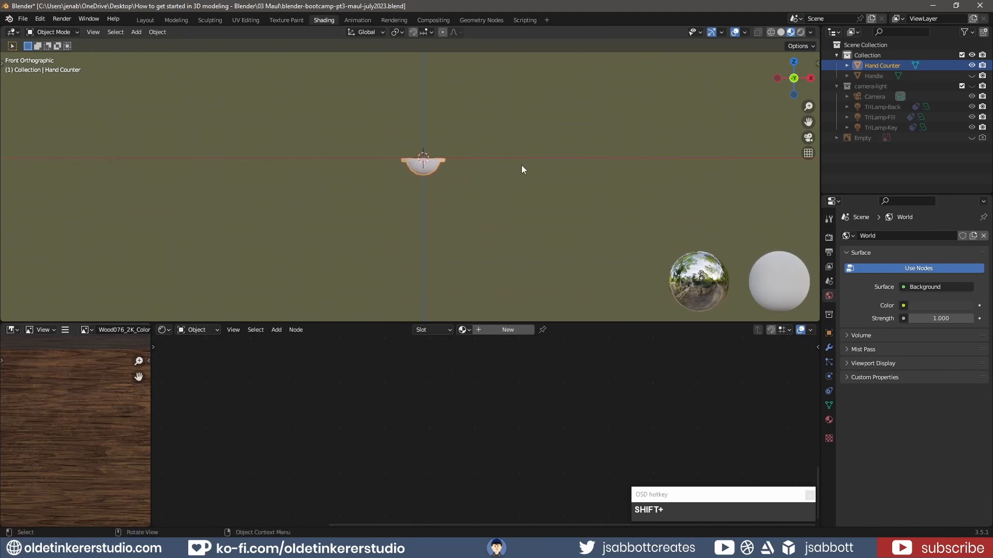
click(434, 165)
click(504, 330)
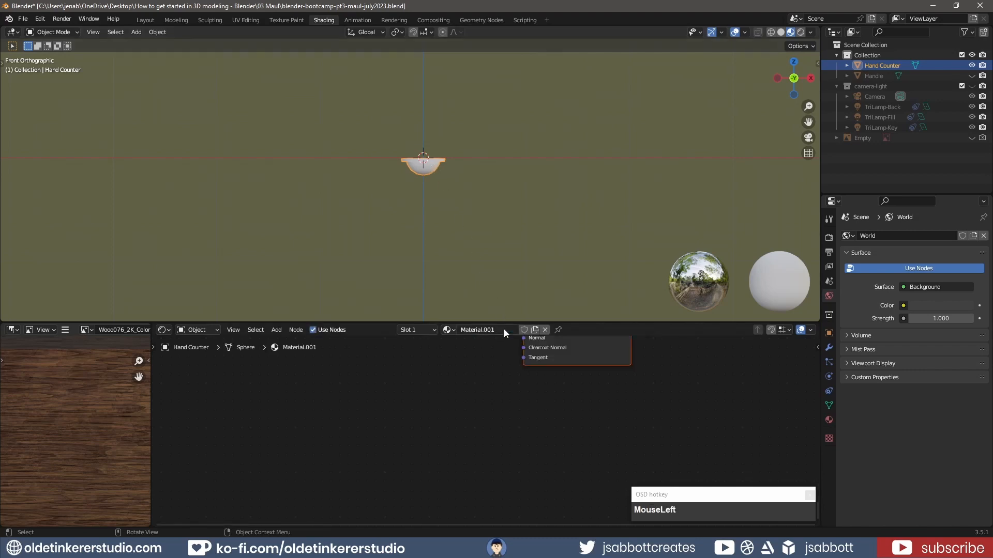
middle_drag(506, 372, 458, 394)
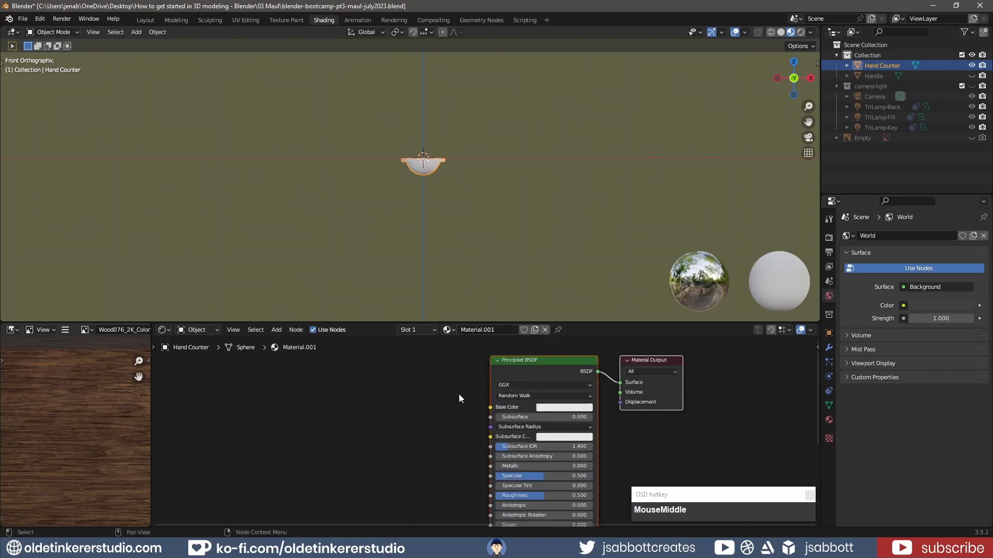
click(481, 330)
key(ctrl+a)
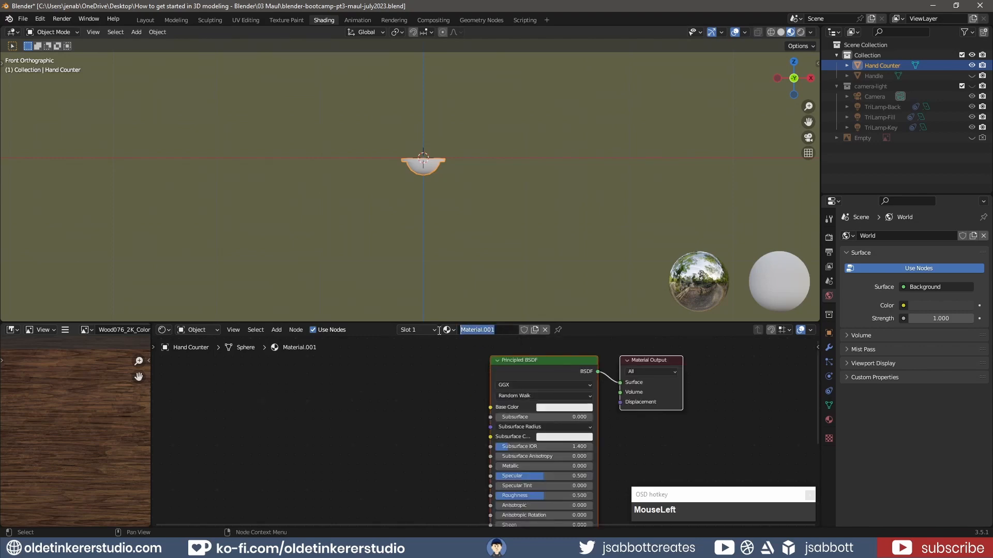
text(metal)
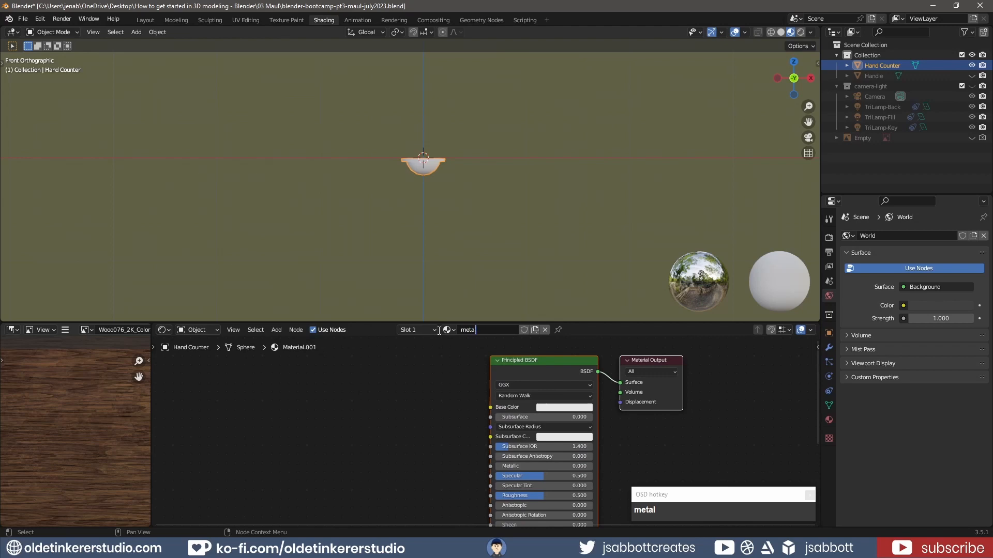
key(Return)
Step: Start a Principled Texture Setup on the metal material's Principled BSDF node and browse to the Metal027_2K-JPG folder
click(351, 403)
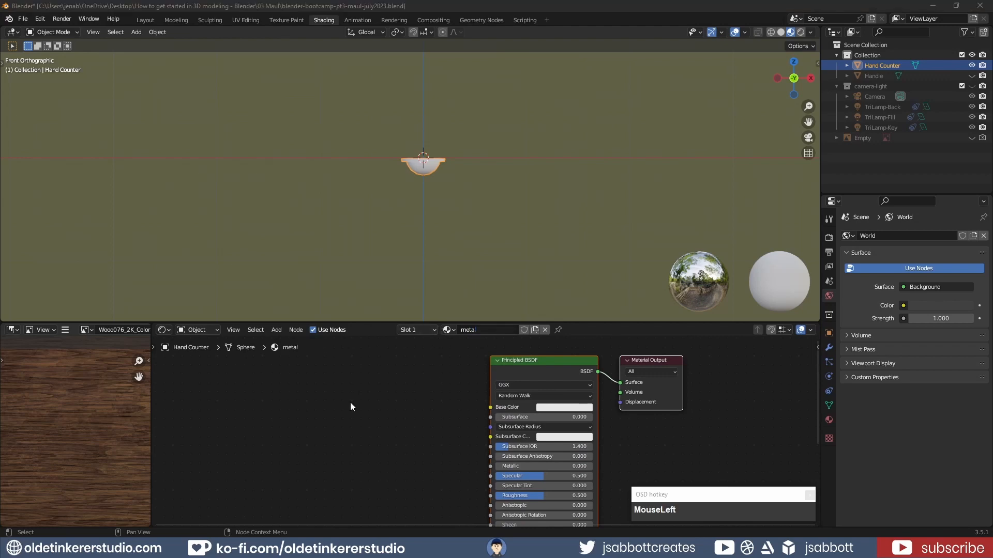
click(404, 396)
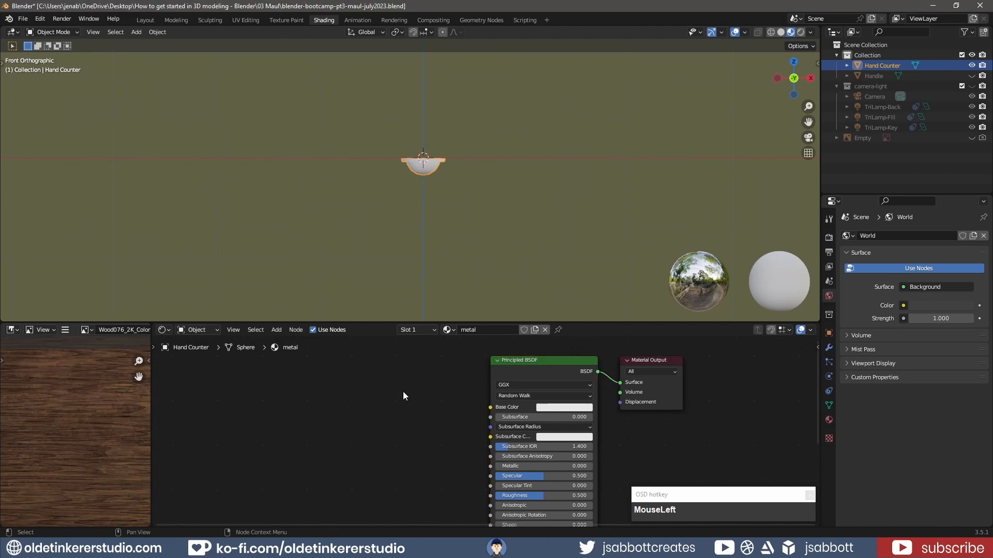
click(547, 359)
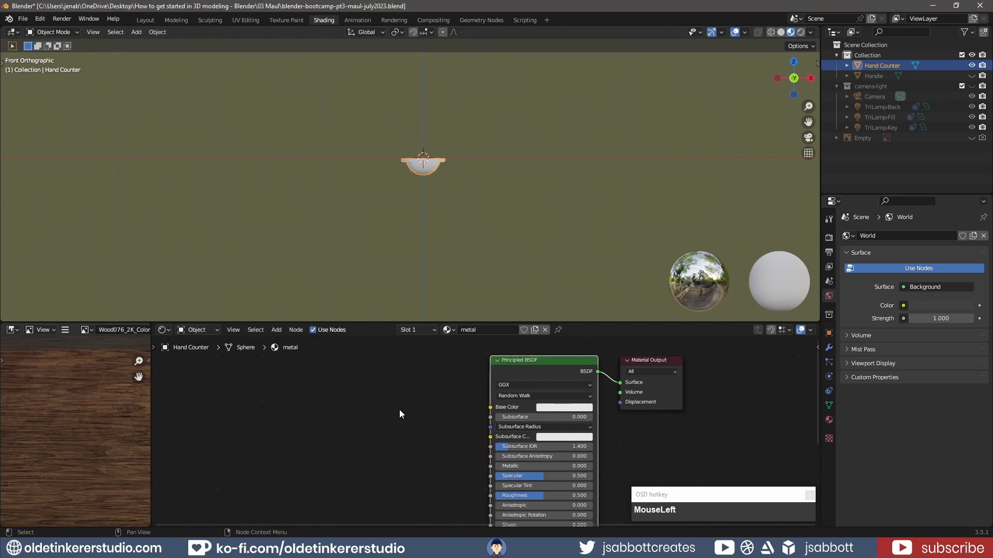
key(ctrl+shift+t)
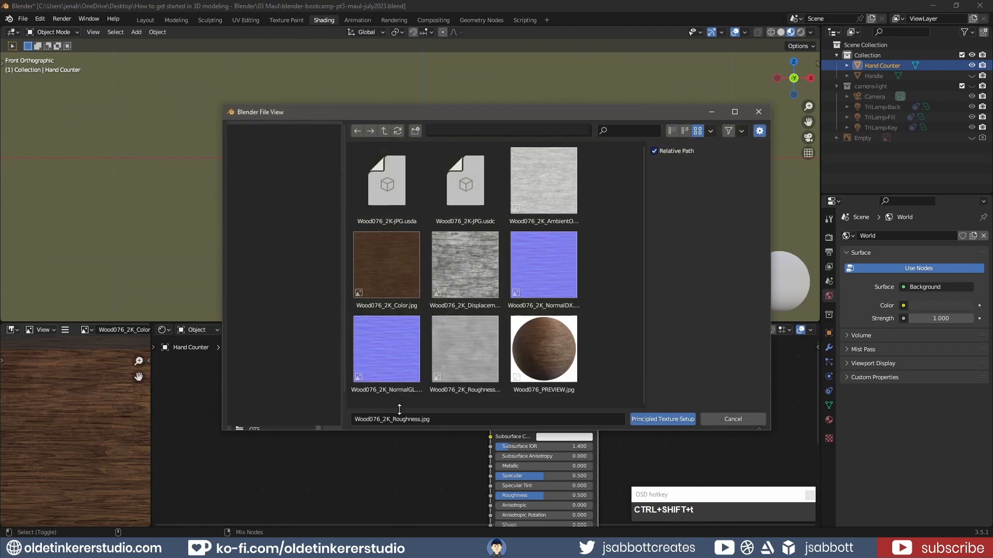
click(383, 131)
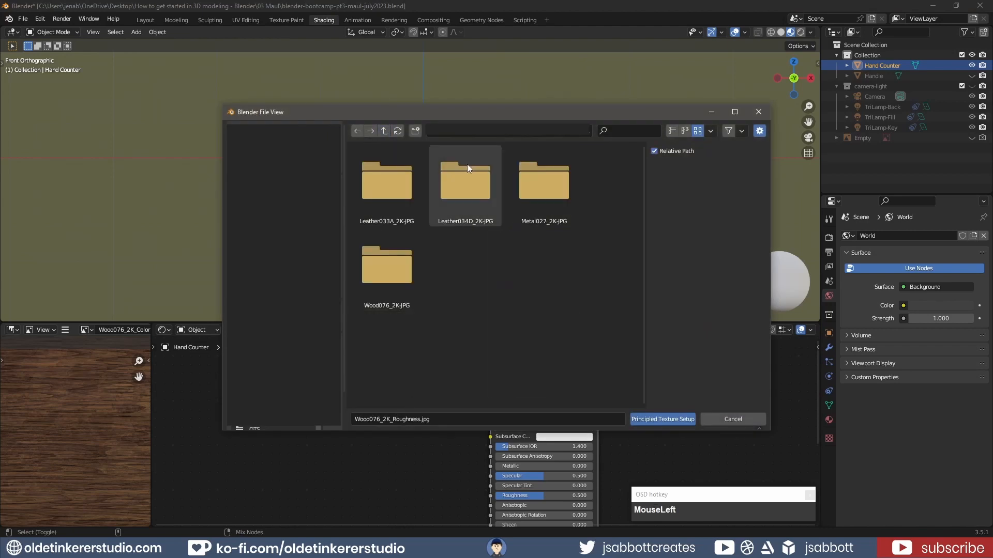
double_click(548, 193)
click(548, 194)
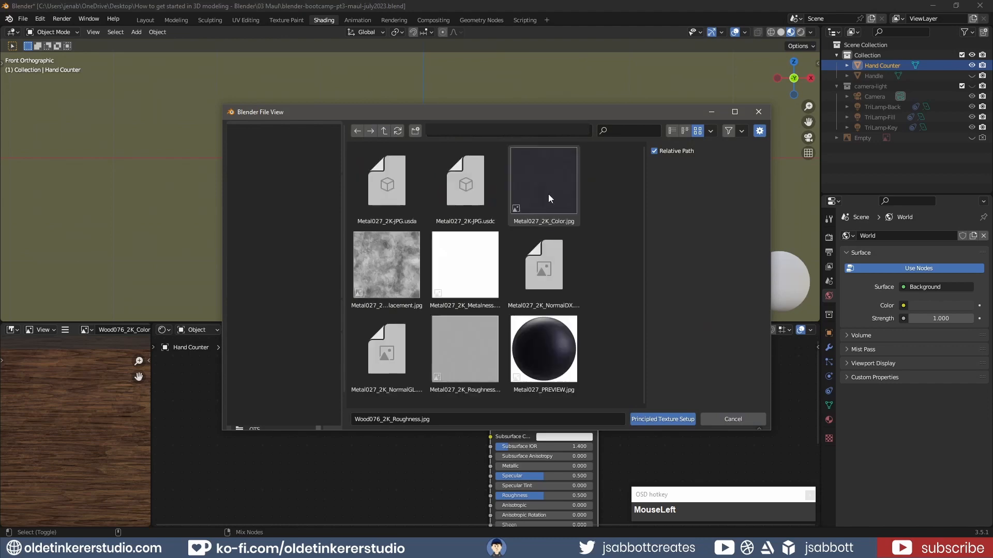
Step: Load the Metal027_2K Color, Metalness, NormalGL and Roughness images together through the Principled Texture Setup
shift+click(454, 268)
click(546, 185)
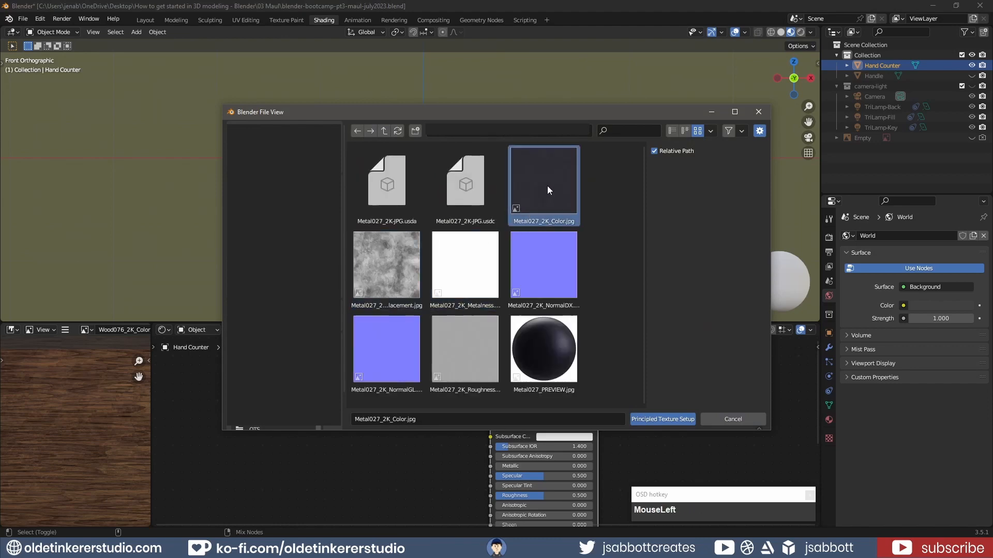
ctrl+click(453, 273)
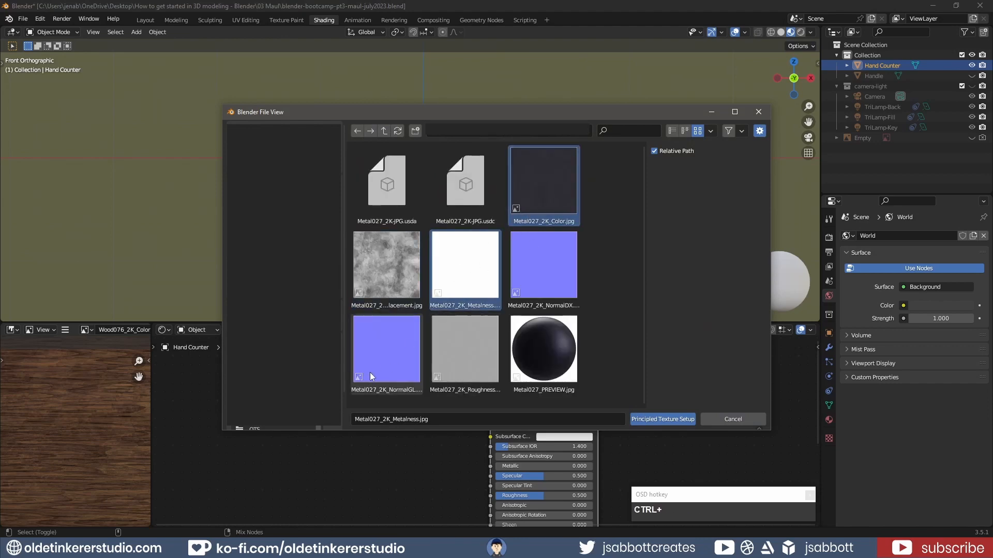
ctrl+click(376, 360)
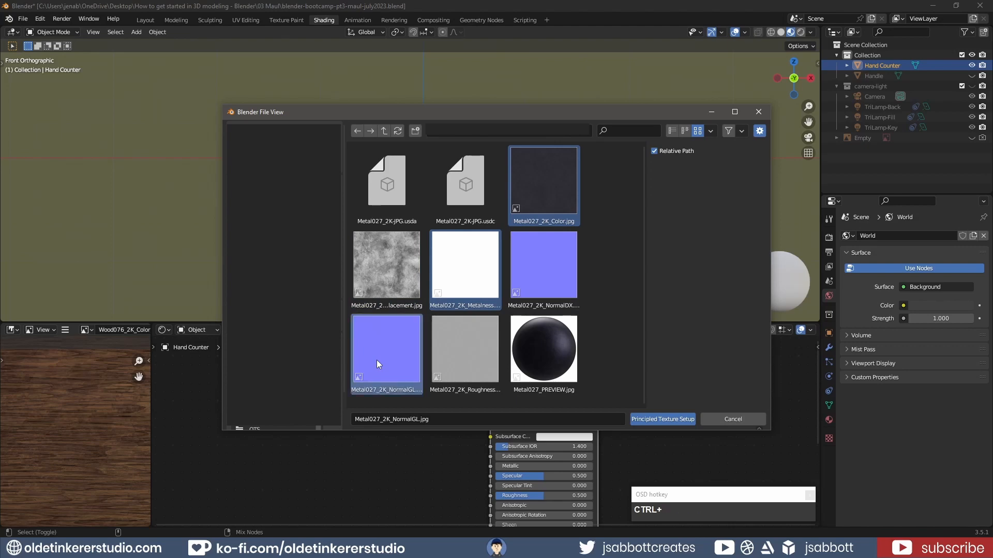
ctrl+click(480, 355)
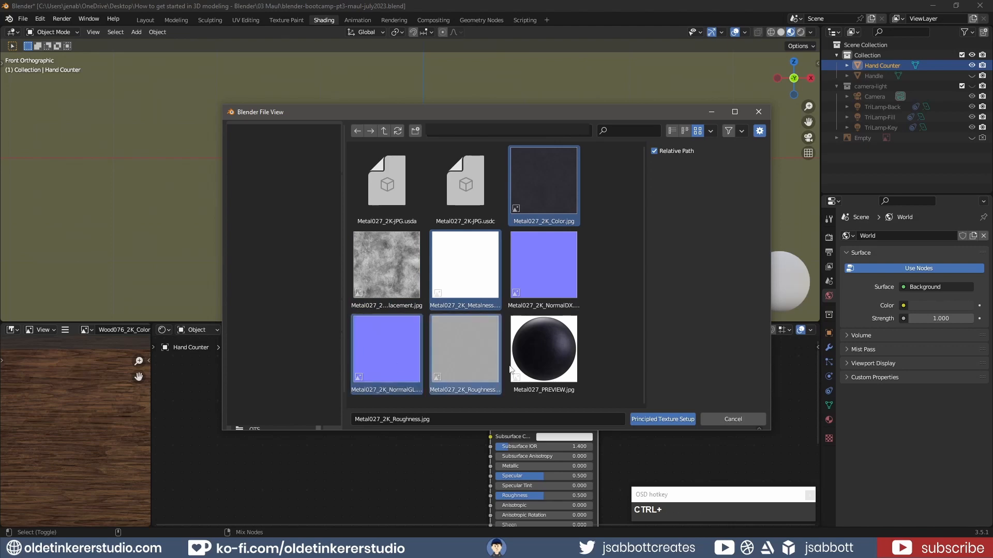
click(672, 420)
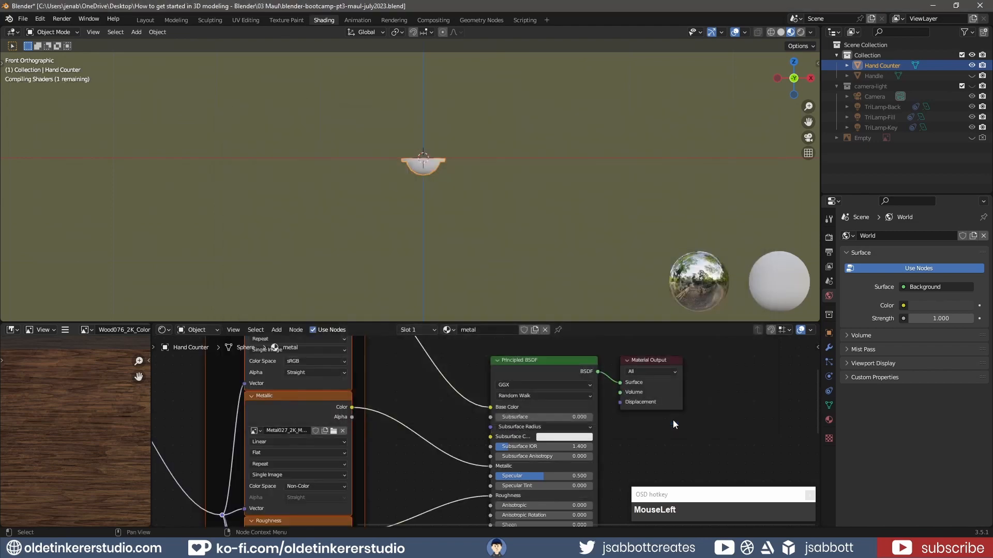
Step: Set the X, Y and Z scale in the metal material's Mapping node to 2
scroll(540, 91, up, 9)
shift+middle_drag(541, 90, 533, 176)
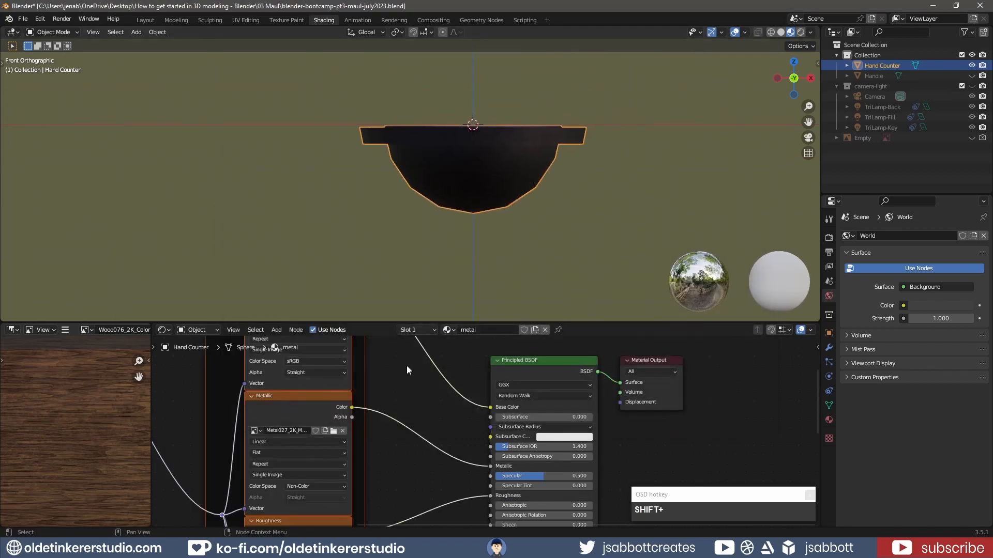
scroll(409, 373, down, 3)
middle_drag(278, 389, 411, 371)
scroll(411, 372, down, 1)
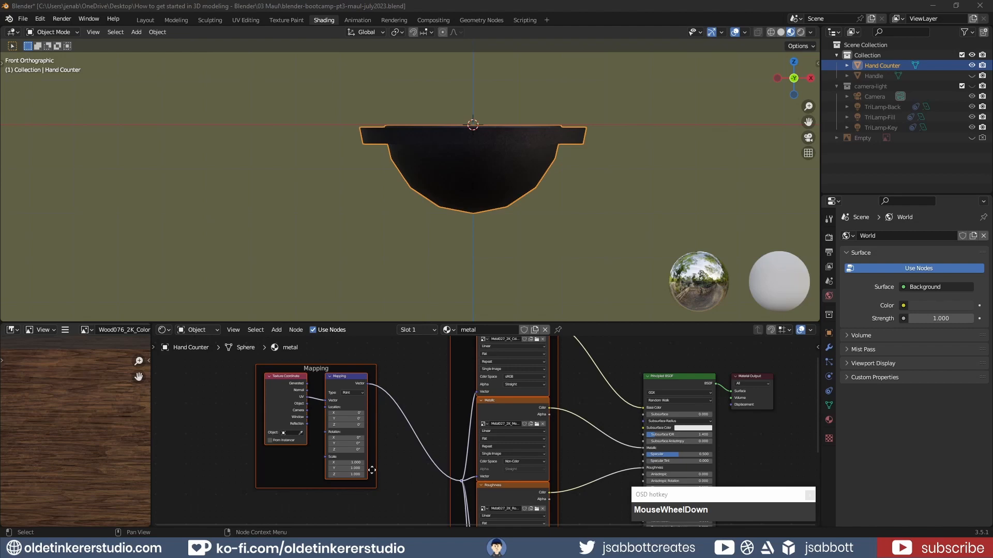
scroll(373, 471, up, 2)
drag(279, 477, 274, 495)
double_click(285, 477)
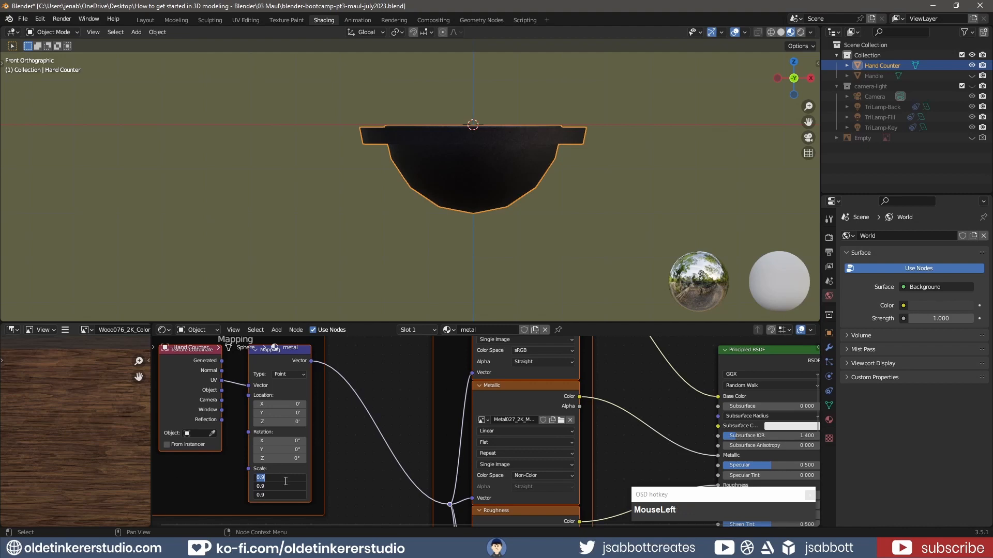
text(2)
key(Return)
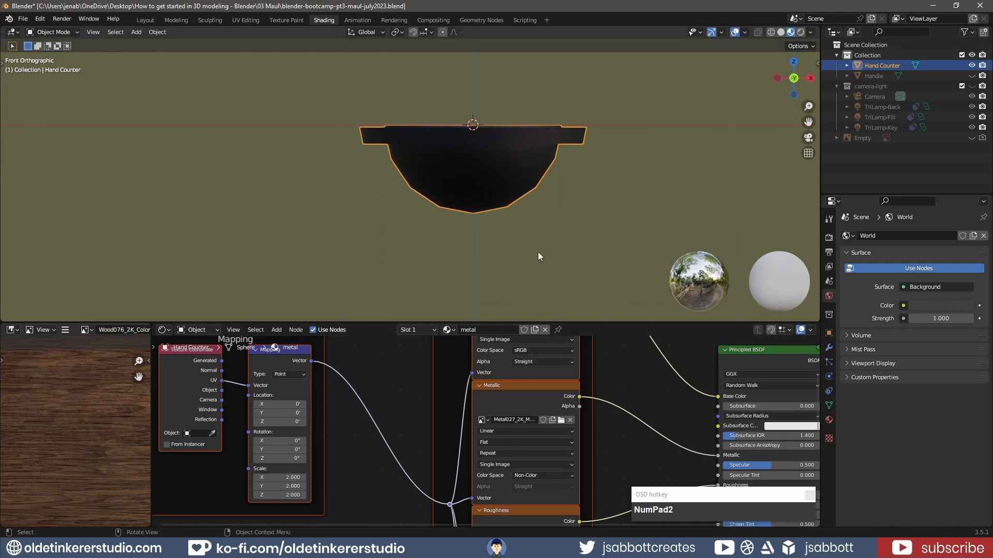
Step: Return to the Layout workspace and add a Subdivision Surface modifier to the Hand Counter, collapsing its settings
click(150, 20)
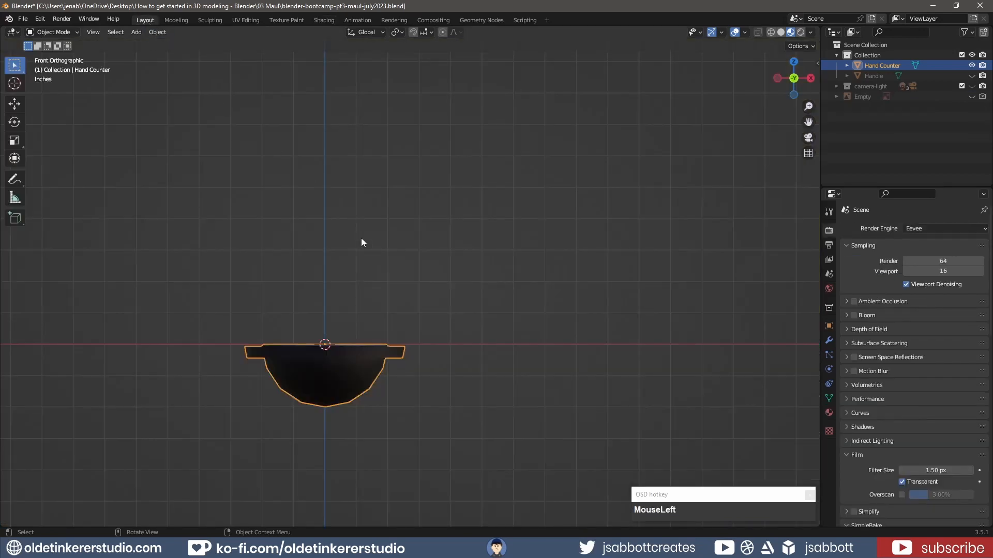
shift+middle_drag(424, 299, 466, 206)
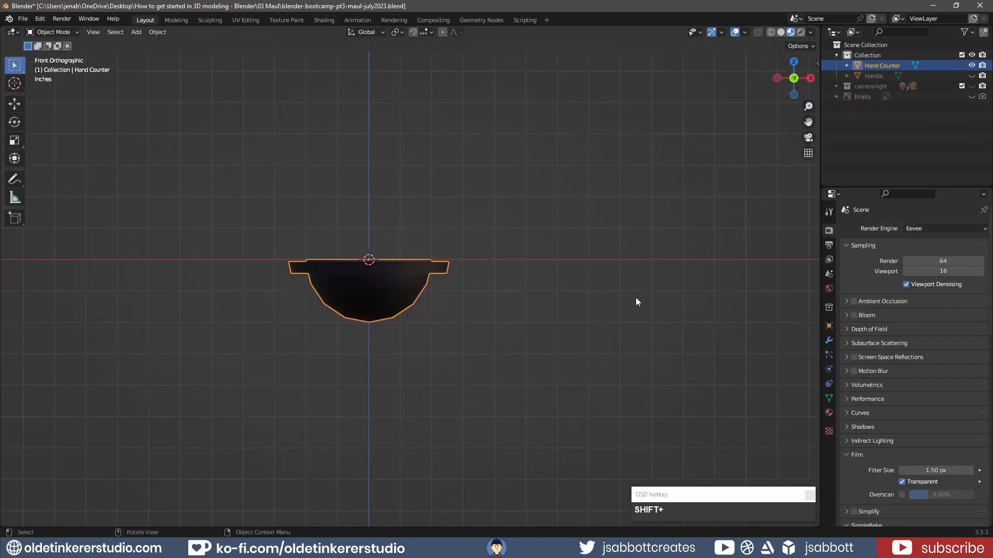
click(828, 340)
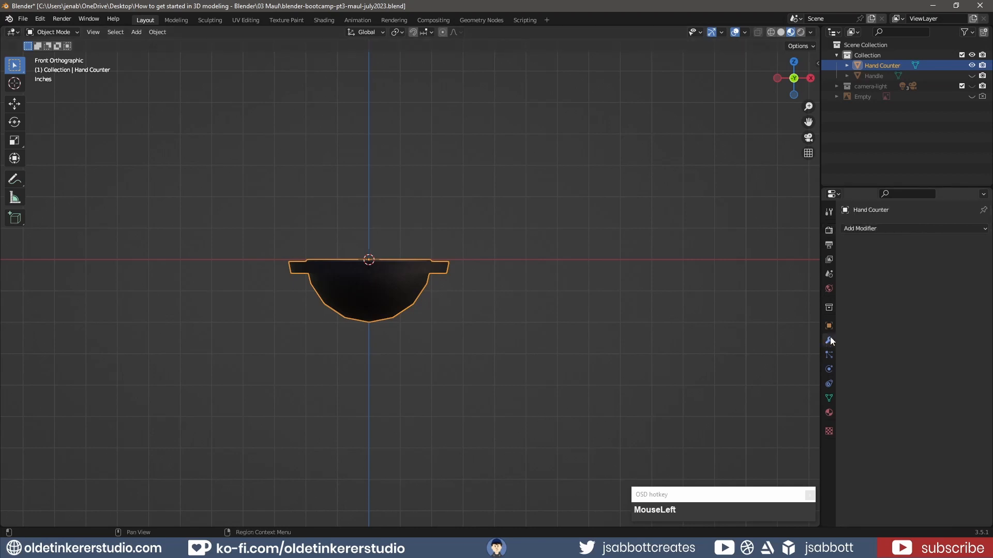
click(890, 231)
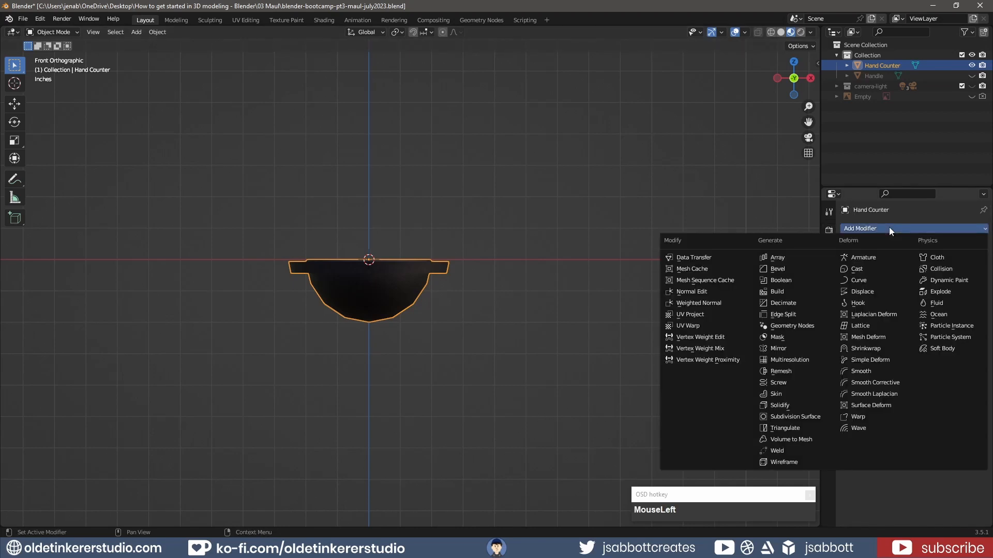
click(808, 420)
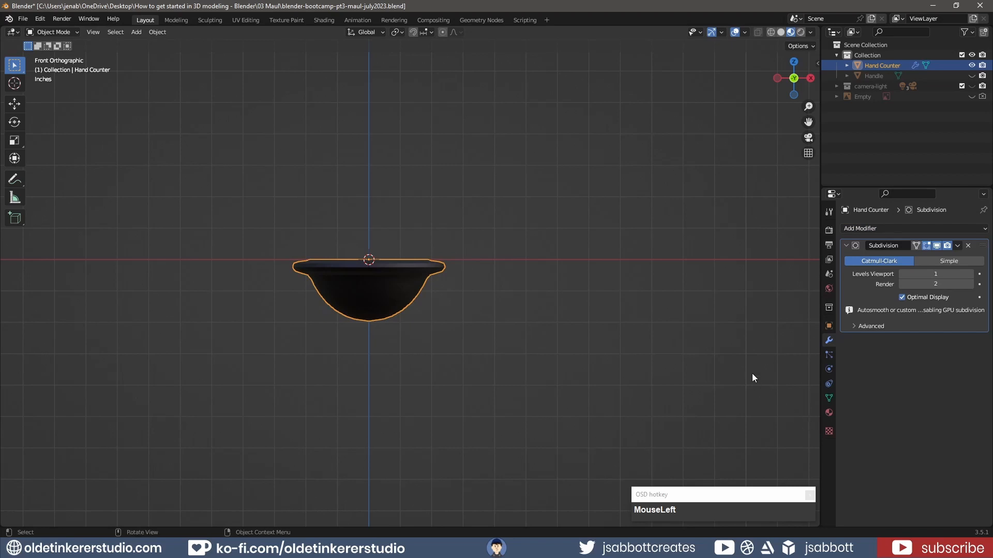
click(901, 284)
click(847, 246)
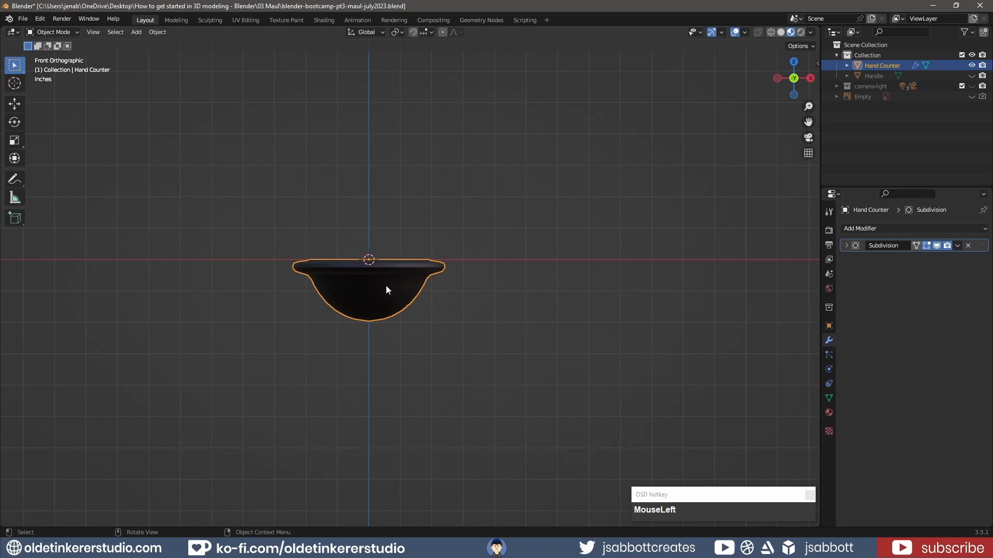
Step: Enter Edit Mode on the Hand Counter and add a centred loop cut around the flange's outer side
key(Tab)
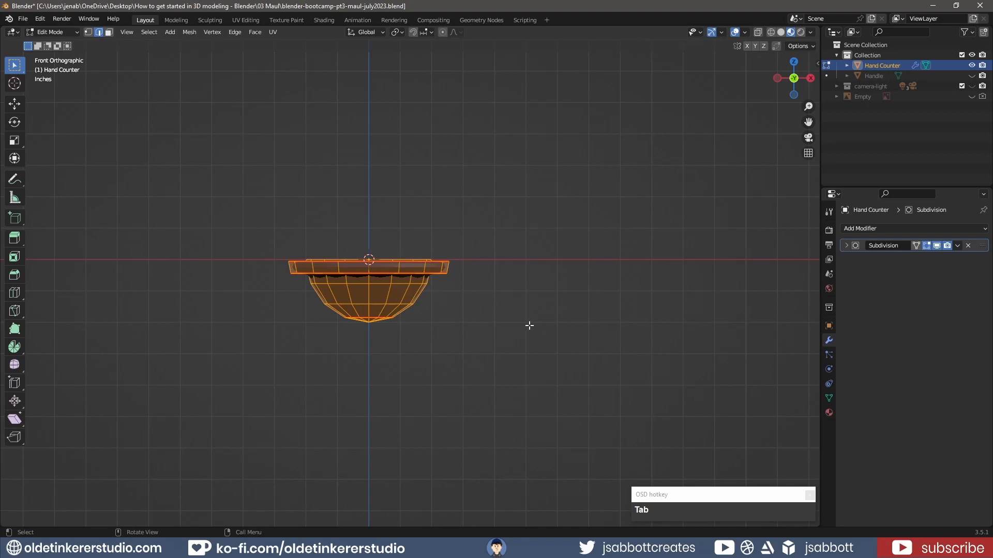
scroll(530, 326, up, 5)
shift+middle_drag(520, 191, 605, 187)
click(646, 328)
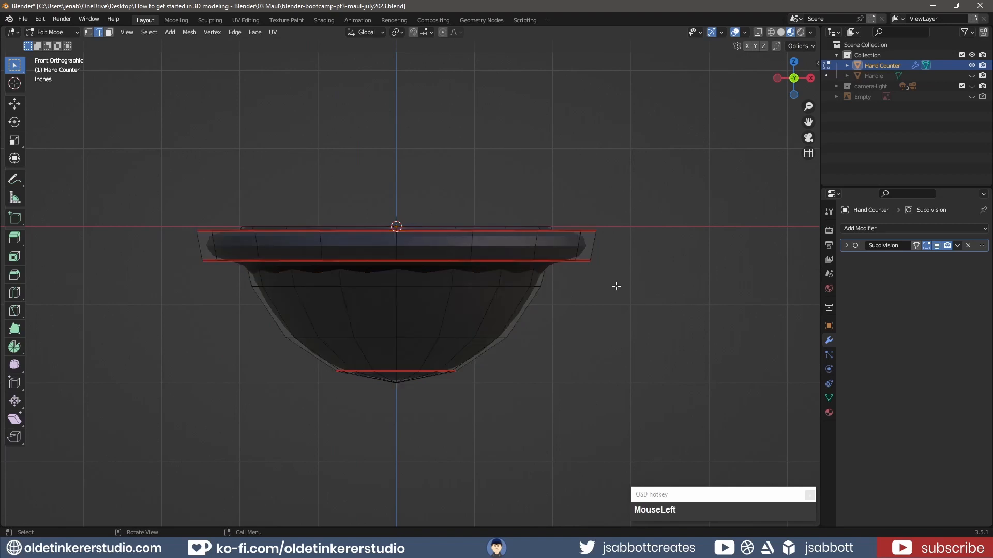
key(ctrl+r)
click(575, 248)
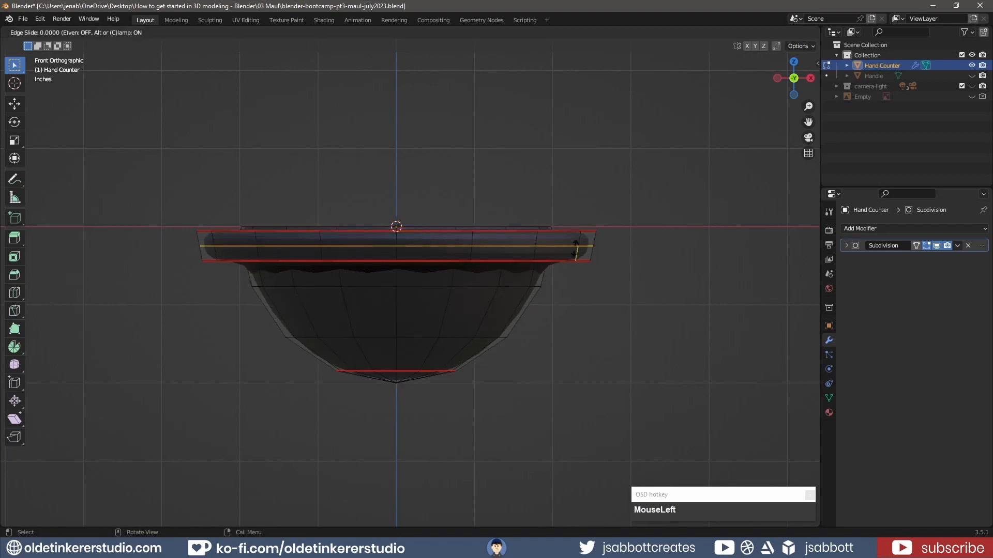
click(575, 250)
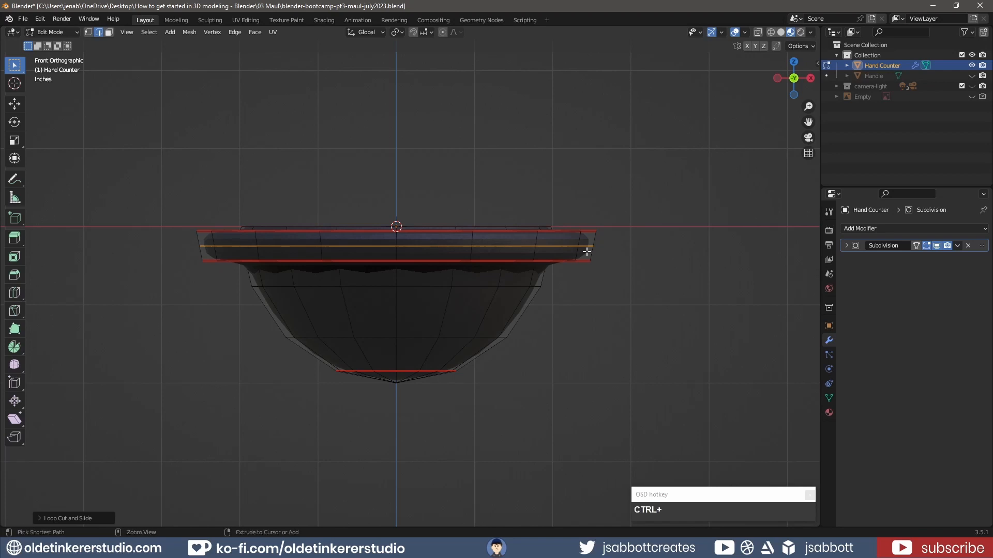
Step: Bevel the flange's centre loop into two supporting edge loops close to the flange's upper and lower rims
key(ctrl+b)
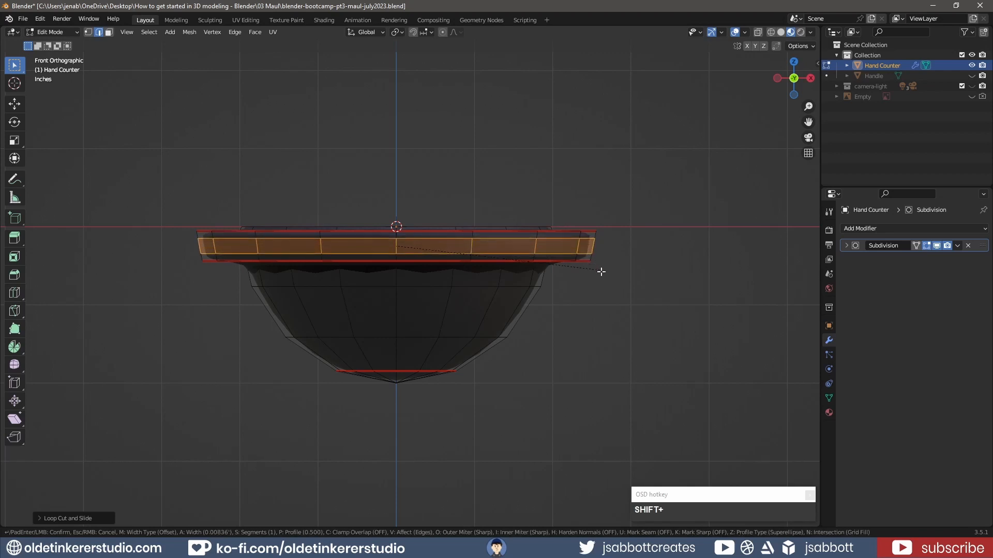
click(635, 301)
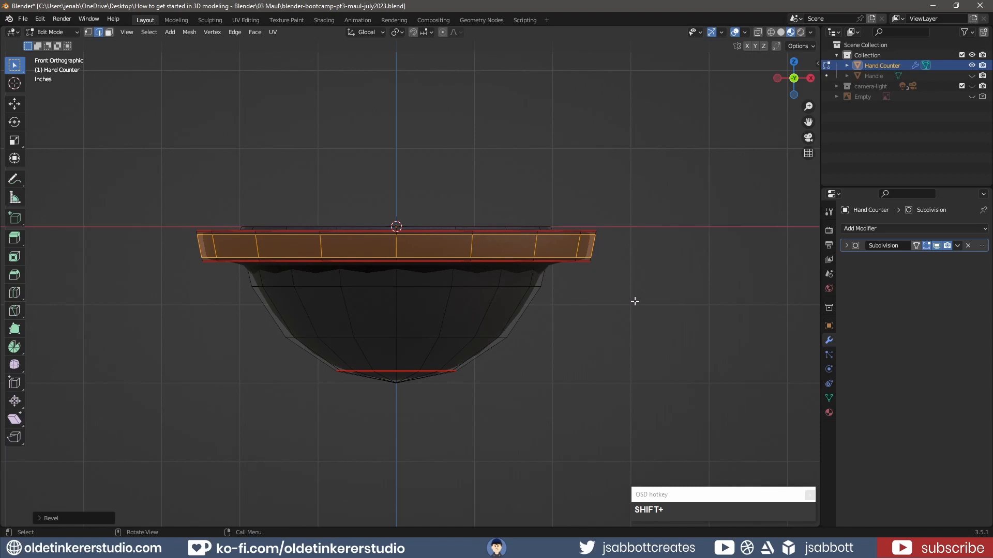
scroll(635, 301, down, 1)
Step: Add a loop cut around the upper part of the Hand Counter's bowl and slide it up against the flange's underside
key(ctrl)
key(ctrl+r)
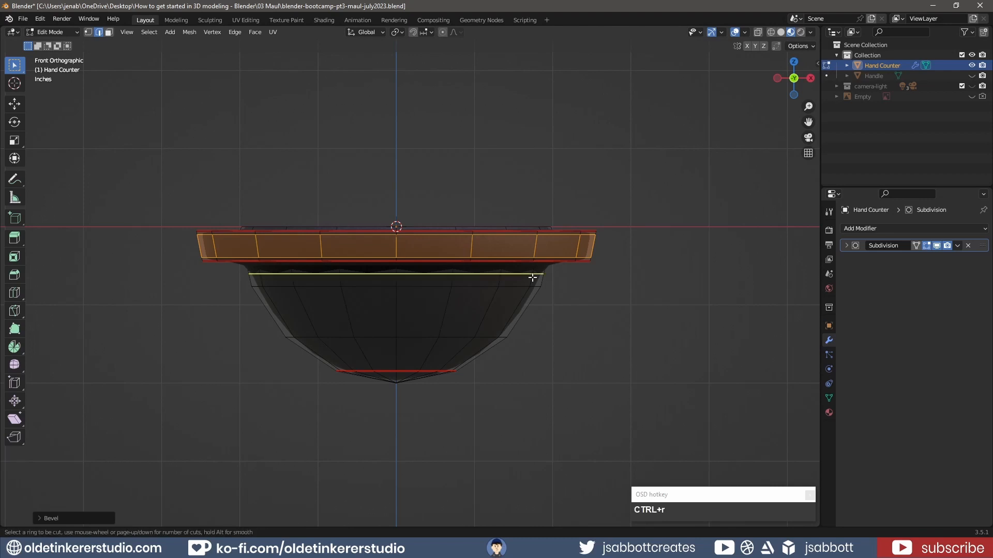
click(533, 277)
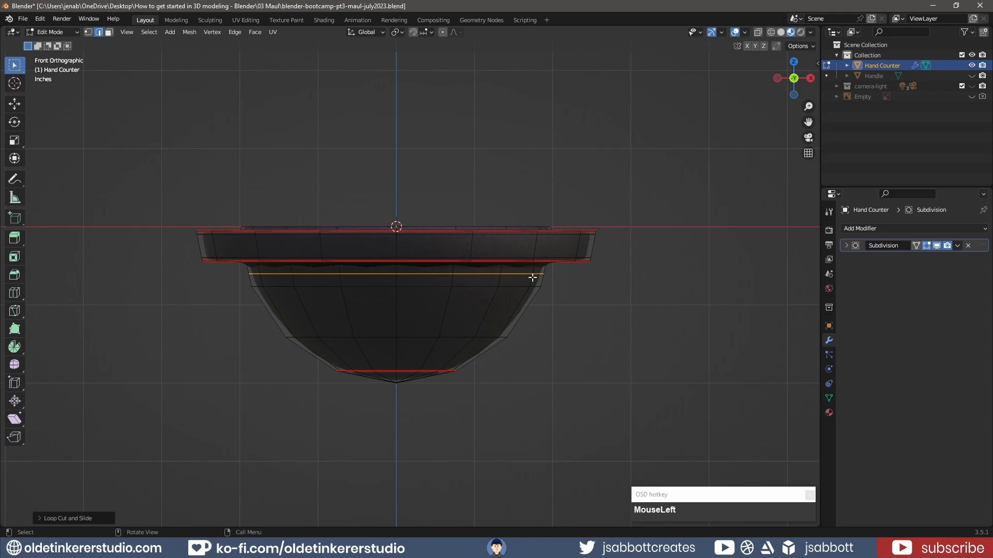
key(g)
key(g)
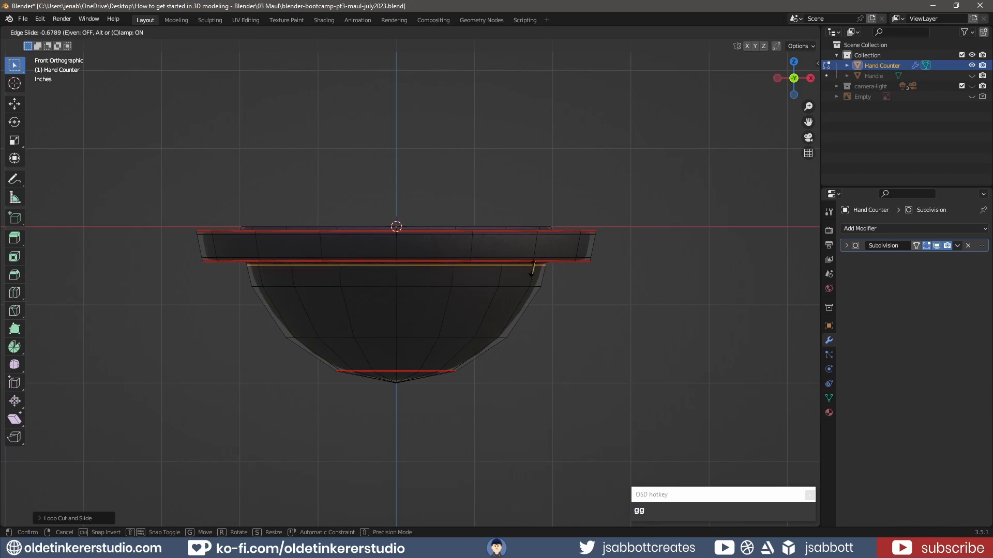
click(532, 266)
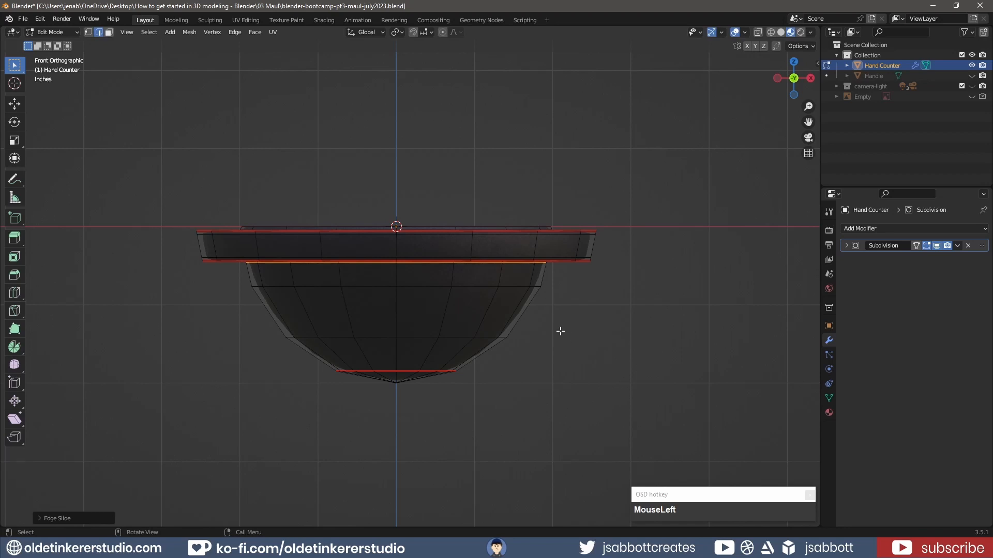
Step: Select the circle of faces at the bowl's bottom, inset them slightly, and leave Edit Mode on the Hand Counter
key(3)
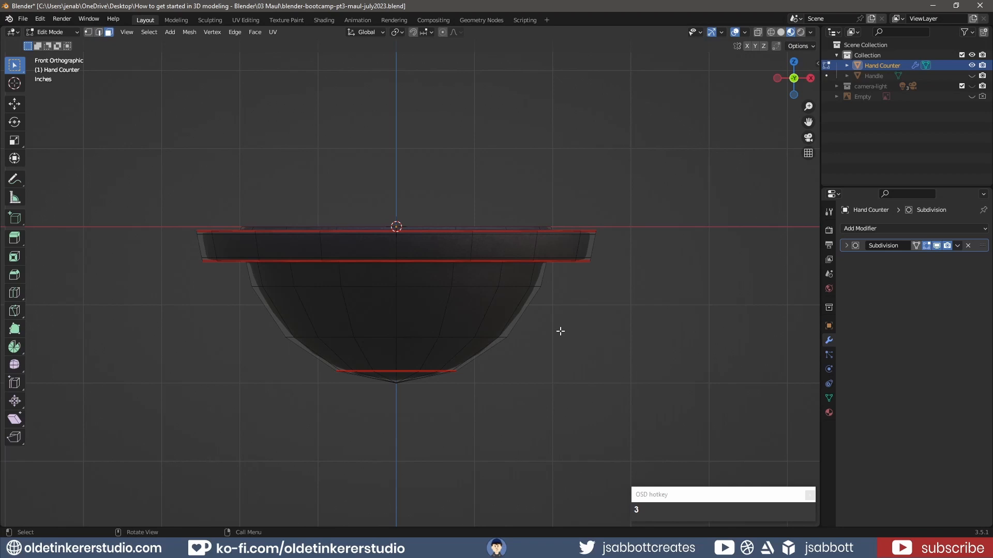
middle_drag(543, 372, 538, 271)
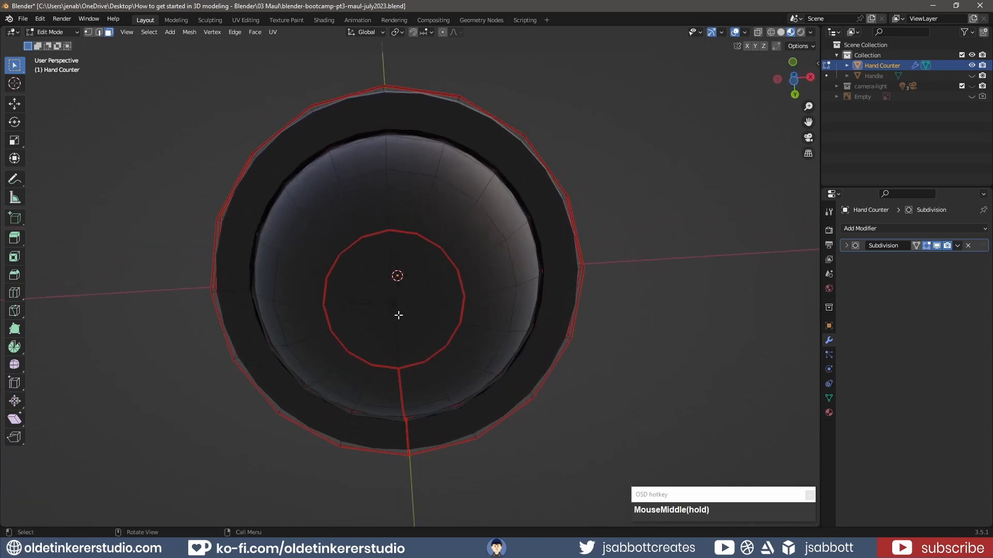
key(c)
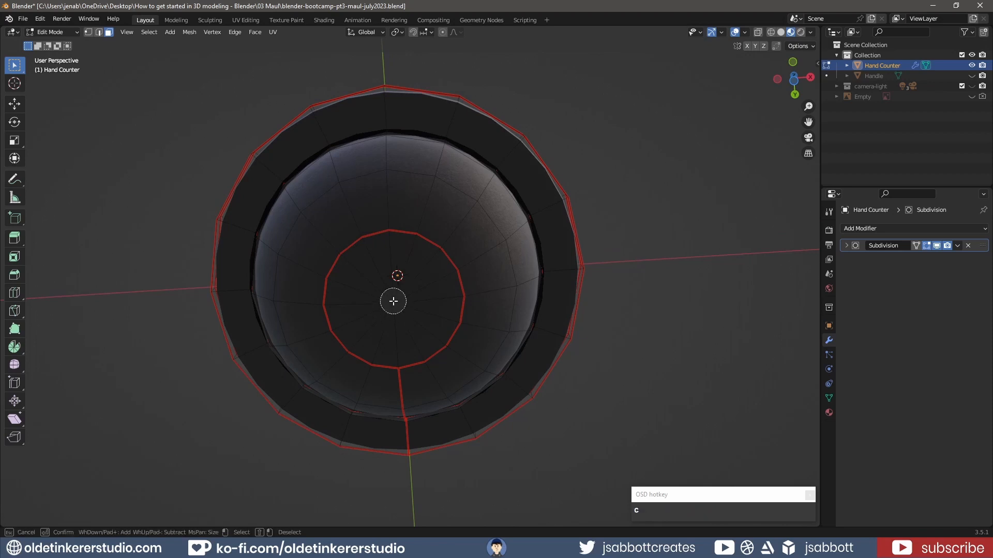
click(394, 302)
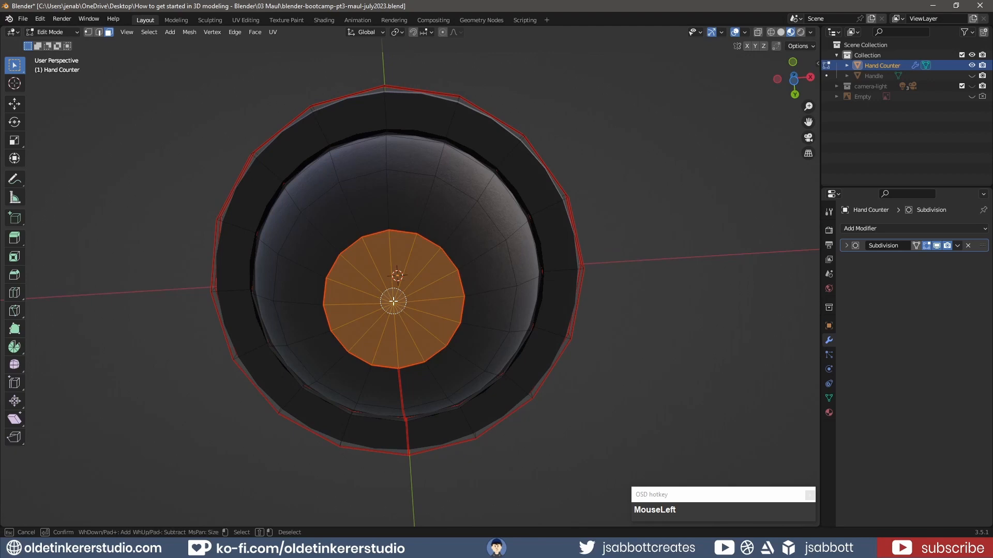
right_click(393, 302)
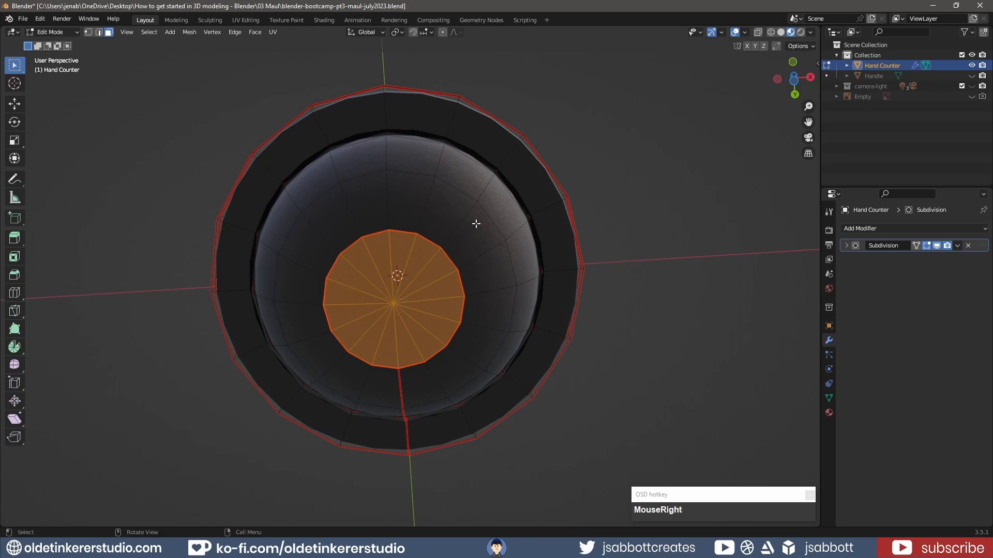
key(i)
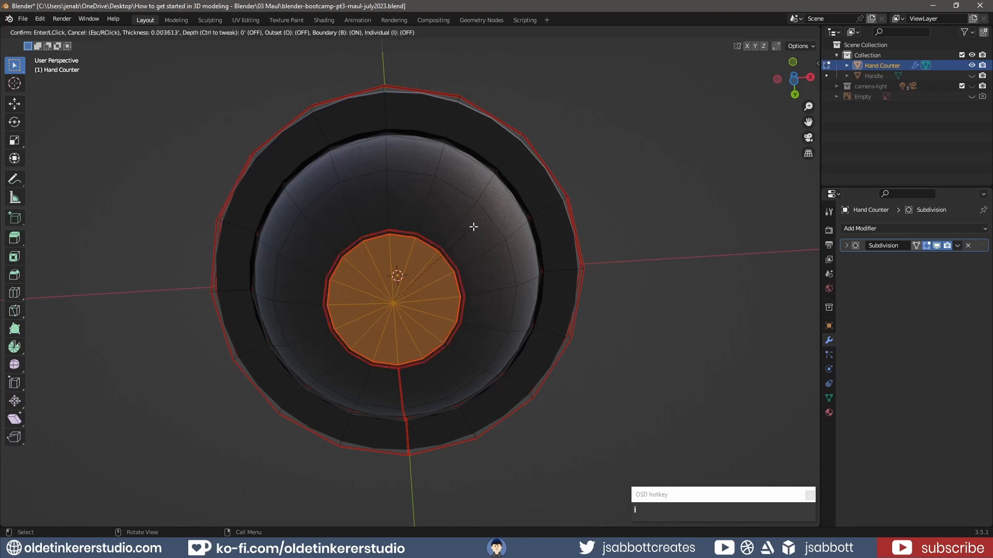
click(472, 226)
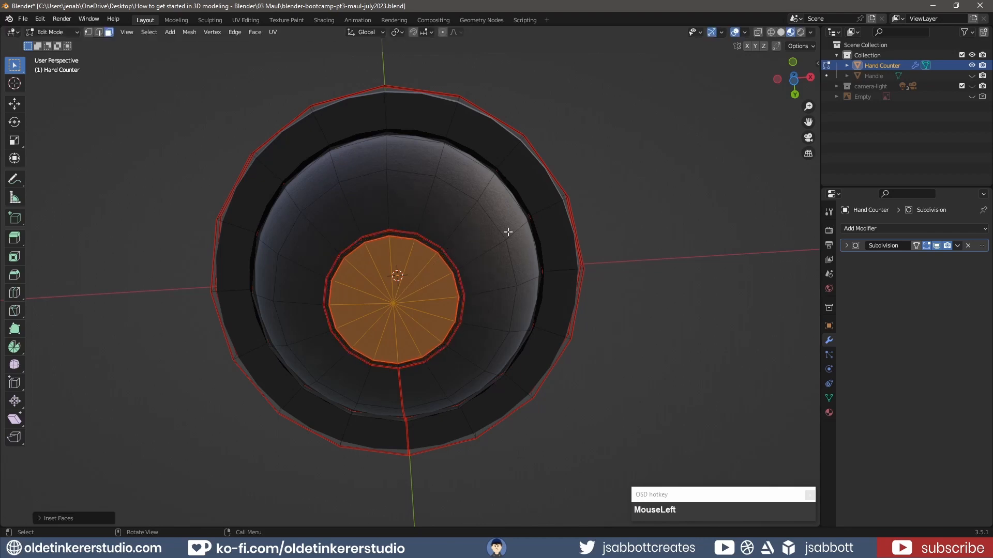
key(KP_1)
click(626, 252)
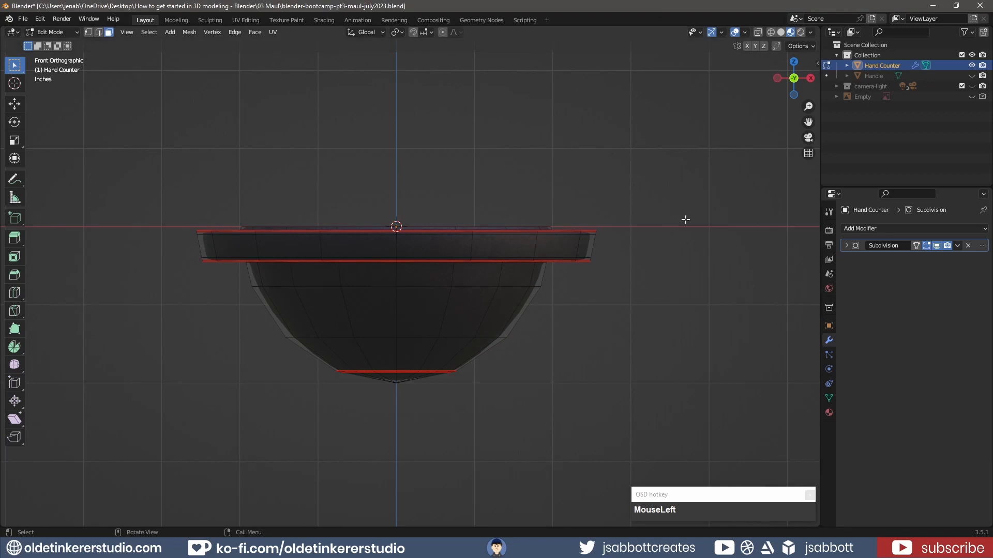
key(Tab)
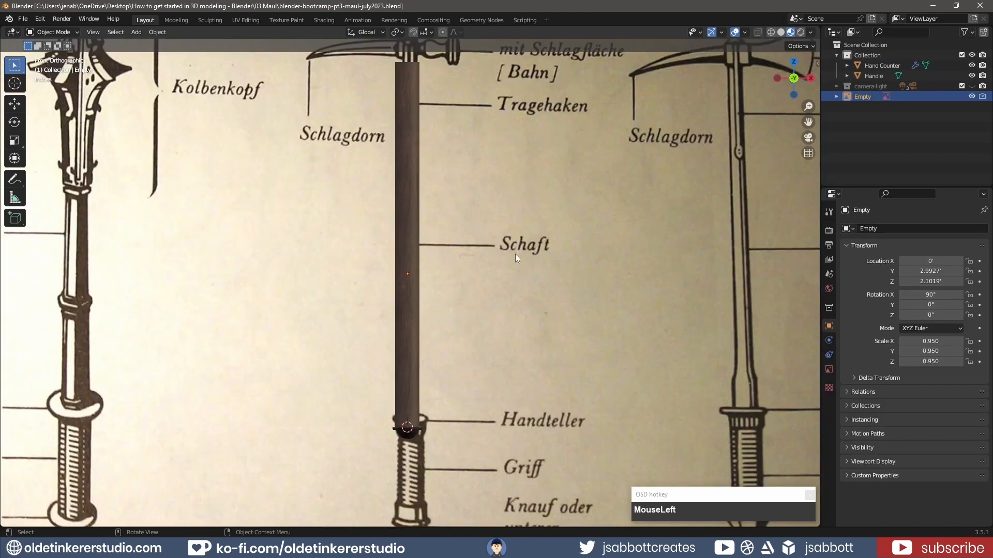
Step: Examine the finished Hand Counter from below and together with the handle against the reference image
key(ctrl+KP_7)
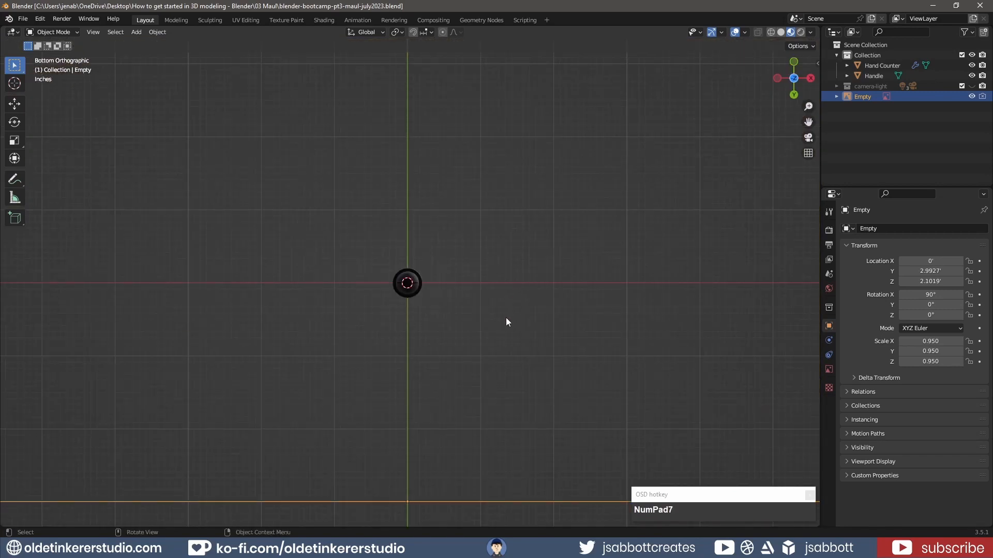
scroll(506, 321, up, 7)
scroll(521, 325, up, 3)
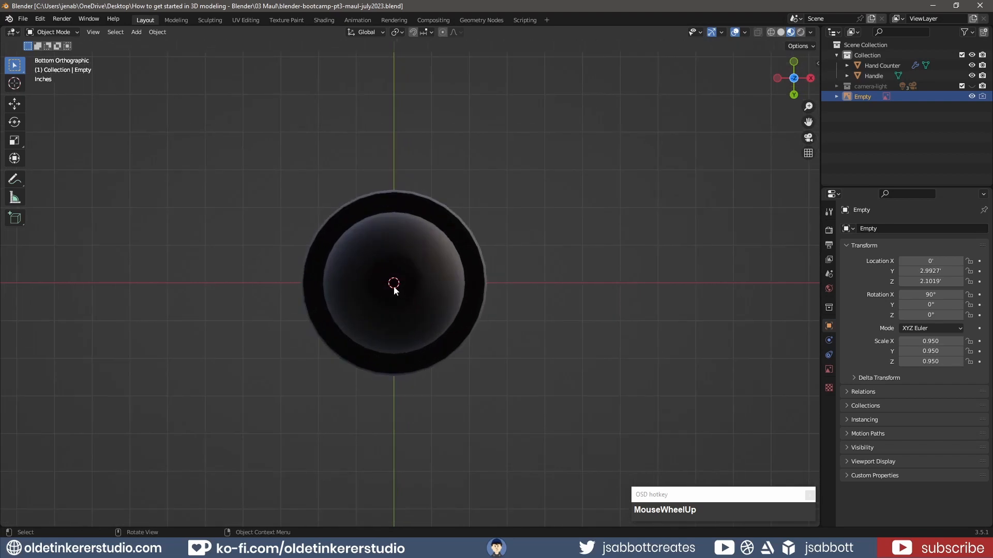
key(shift)
scroll(580, 166, down, 3)
middle_drag(569, 154, 569, 169)
scroll(566, 196, down, 4)
middle_drag(513, 251, 516, 286)
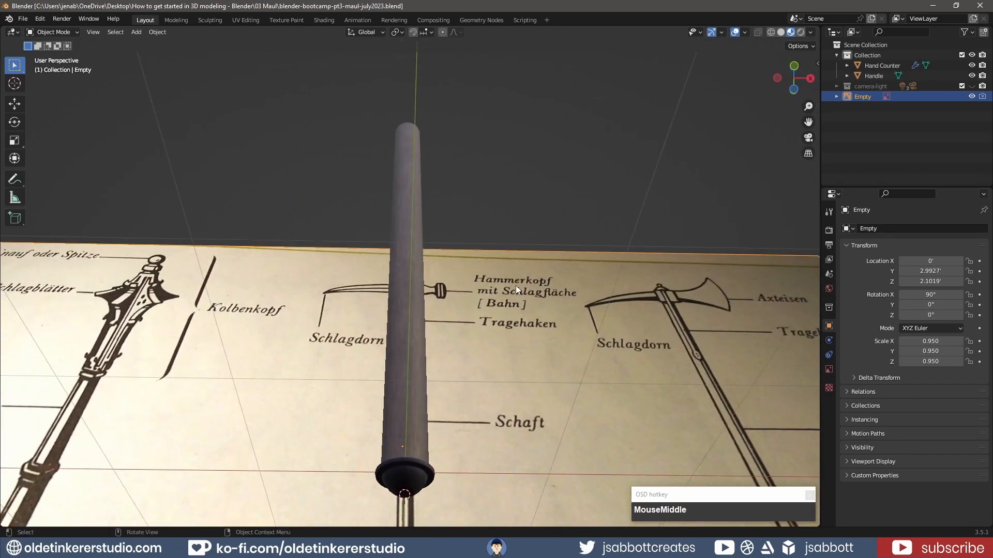
Step: In front view, add a 16-vertex cylinder with radius 0.167', depth 2' and no cap fill at the 3D cursor
key(KP_1)
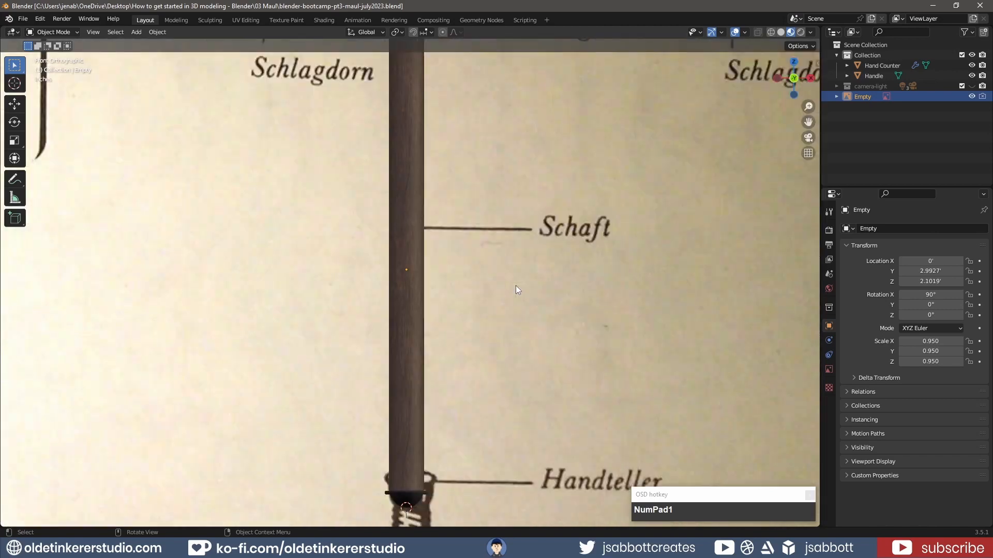
shift+middle_drag(517, 285, 524, 179)
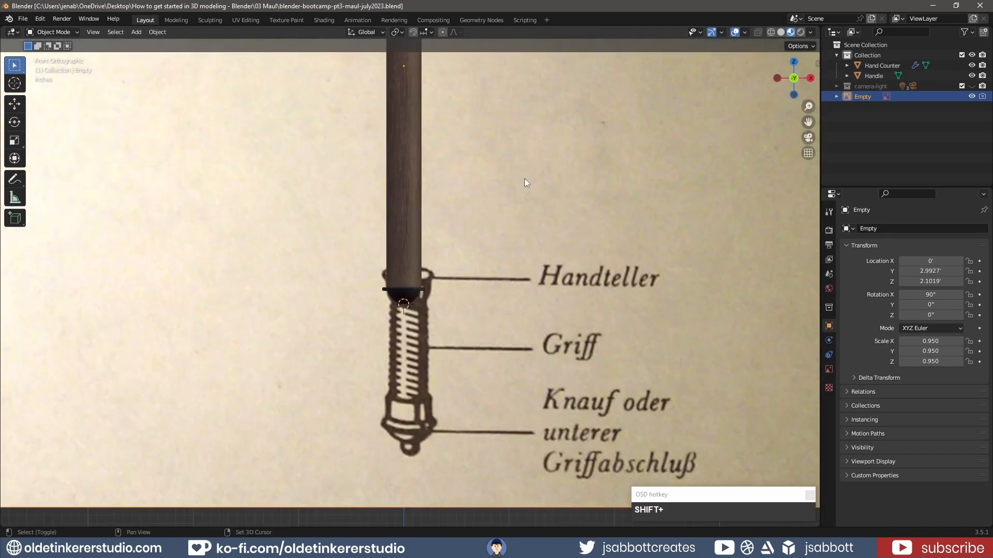
key(shift+a)
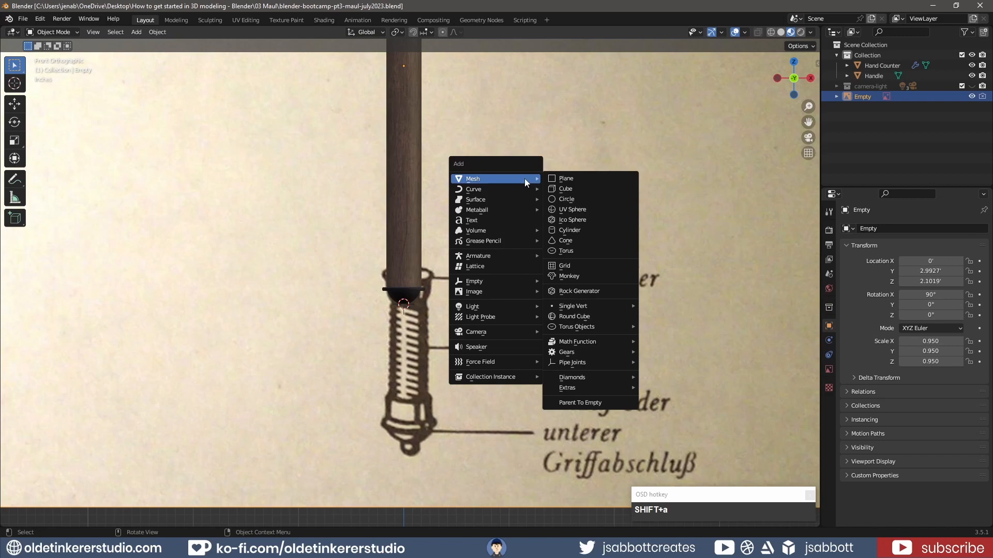
click(585, 229)
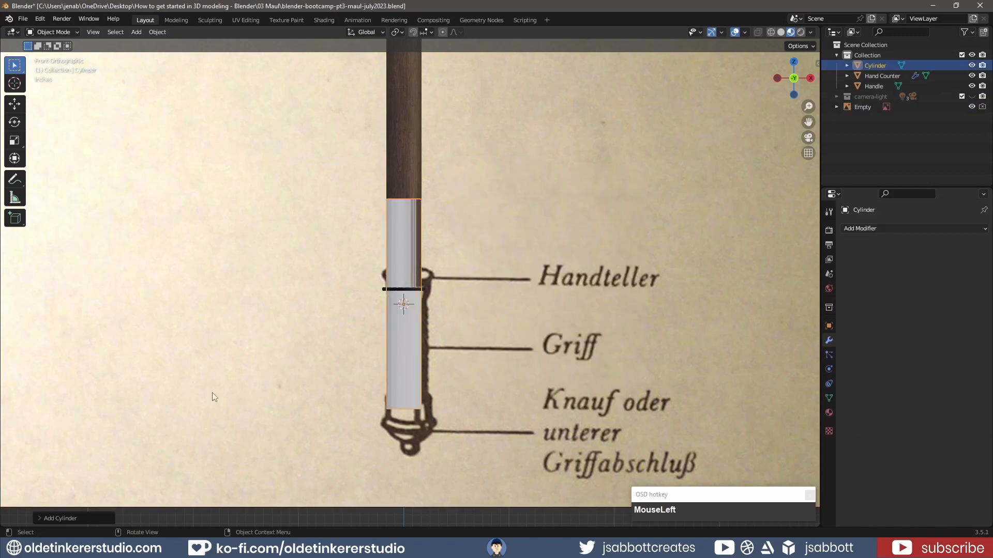
click(40, 517)
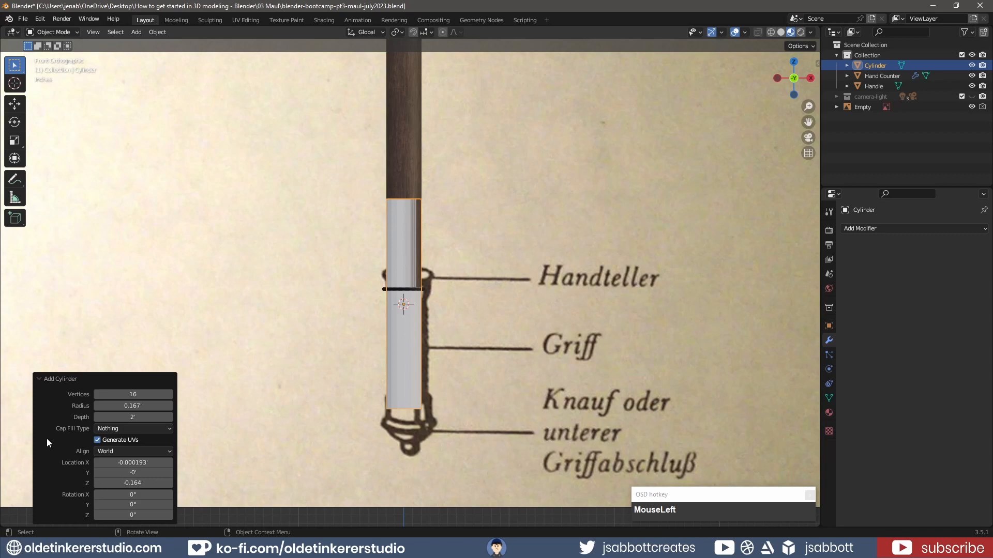
click(40, 378)
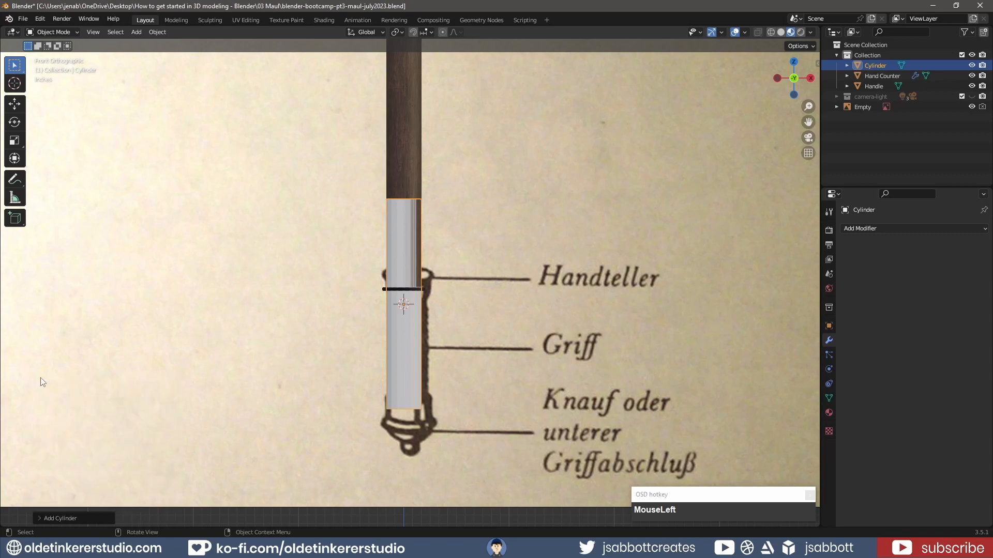
Step: Scale the cylinder along Z to about 0.25, move it down beneath the Hand Counter's bowl and make it narrower than the handle
key(s)
key(z)
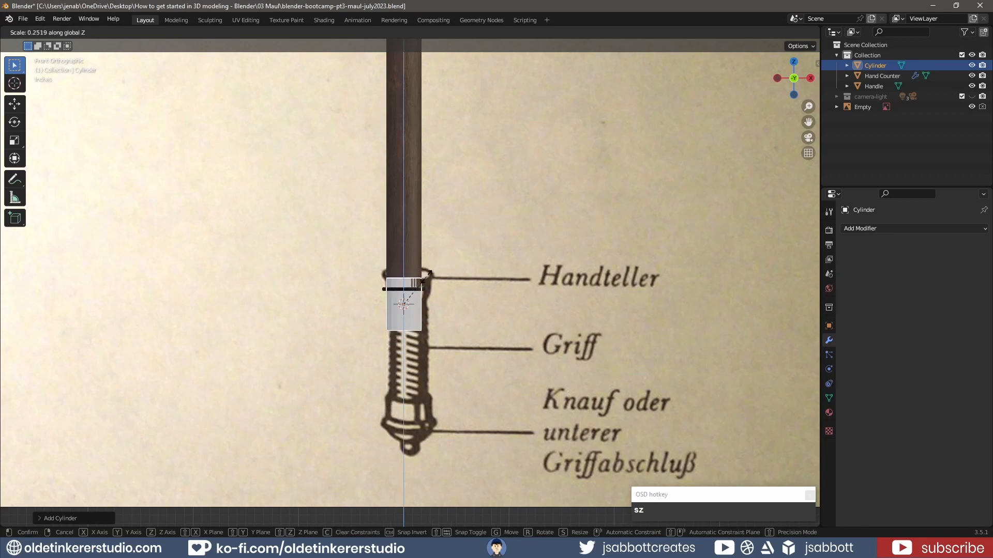
click(427, 280)
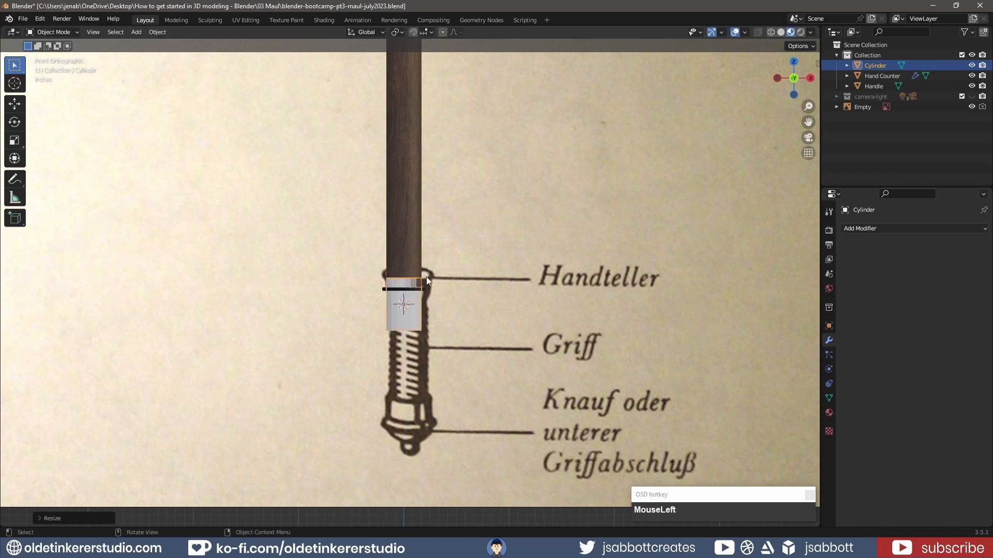
key(g)
key(z)
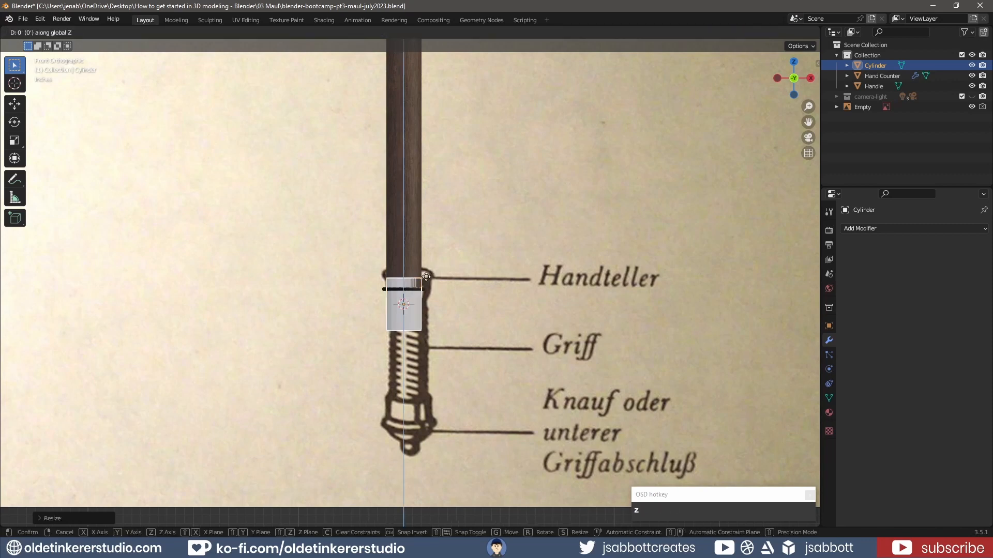
click(424, 303)
scroll(525, 294, up, 2)
scroll(525, 294, up, 3)
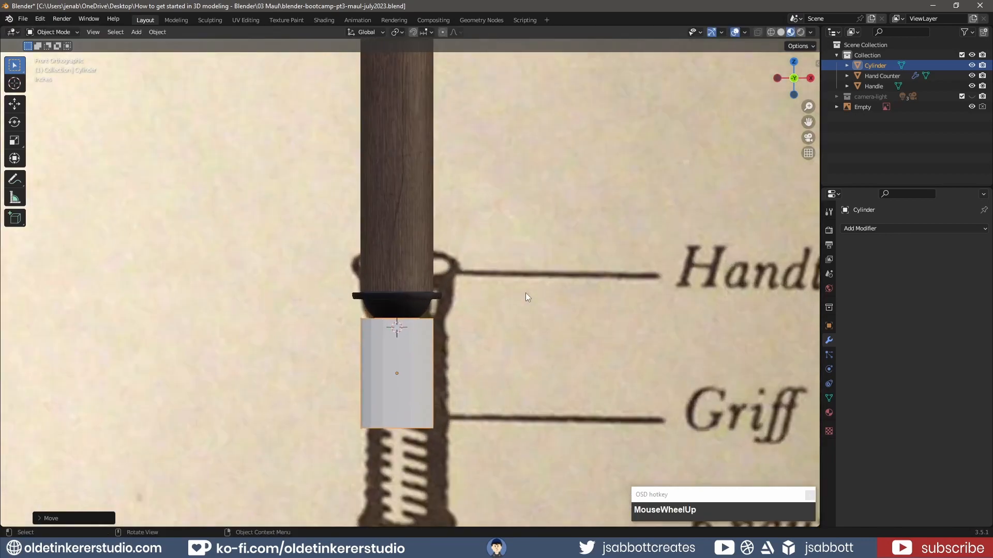
scroll(489, 325, down, 2)
Step: In Edit Mode, select the cylinder's bottom vertices in wireframe, move them down along Z to the grip's lower end, and switch to solid shading
key(Tab)
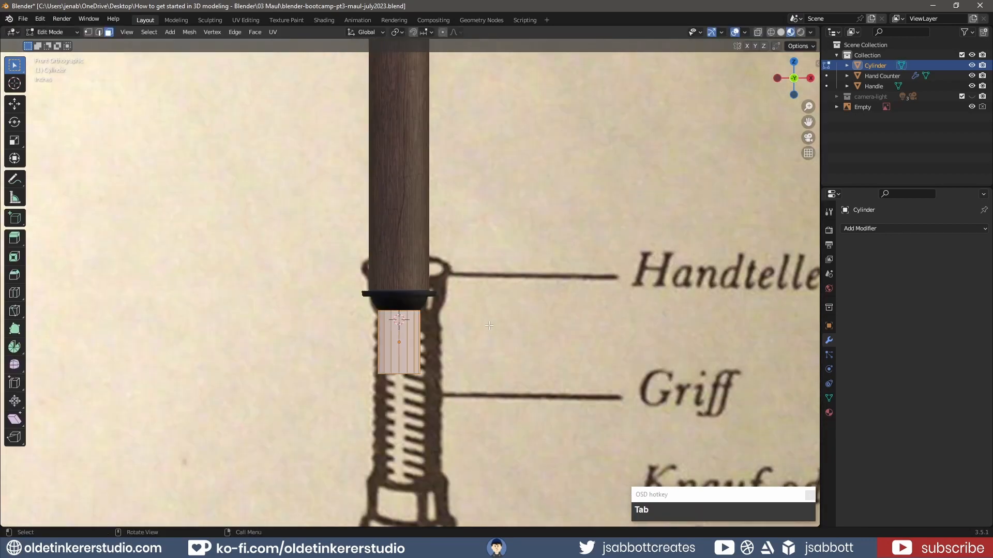
key(1)
key(z)
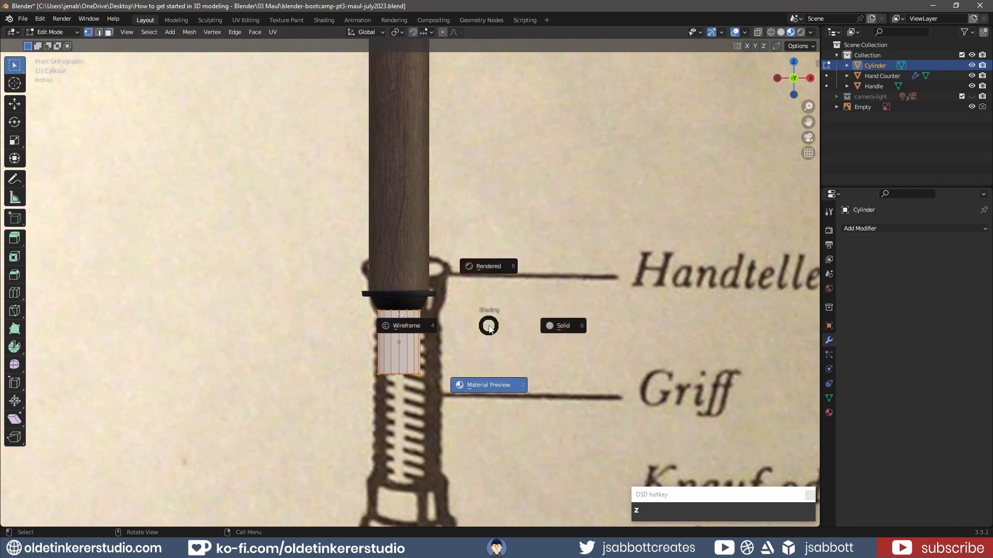
click(420, 325)
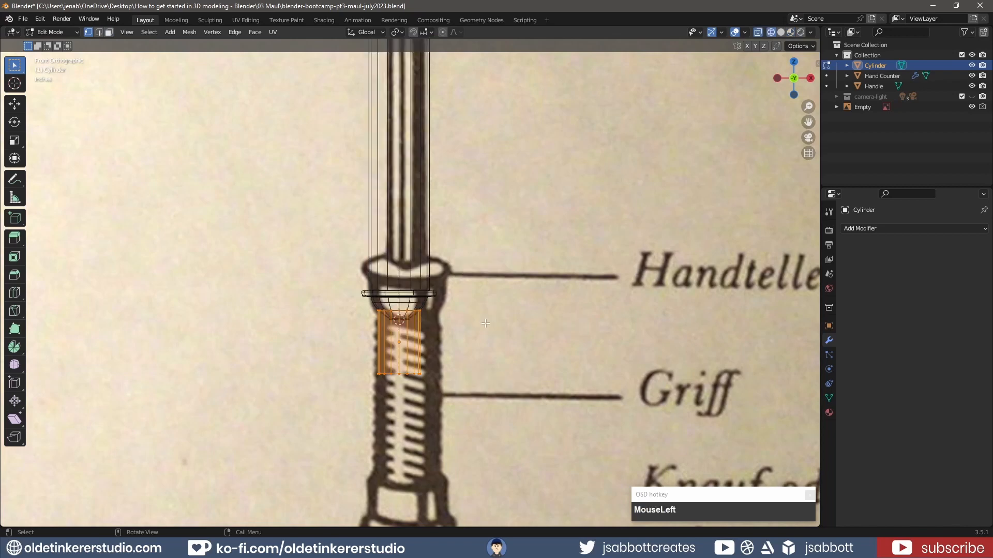
drag(358, 361, 440, 388)
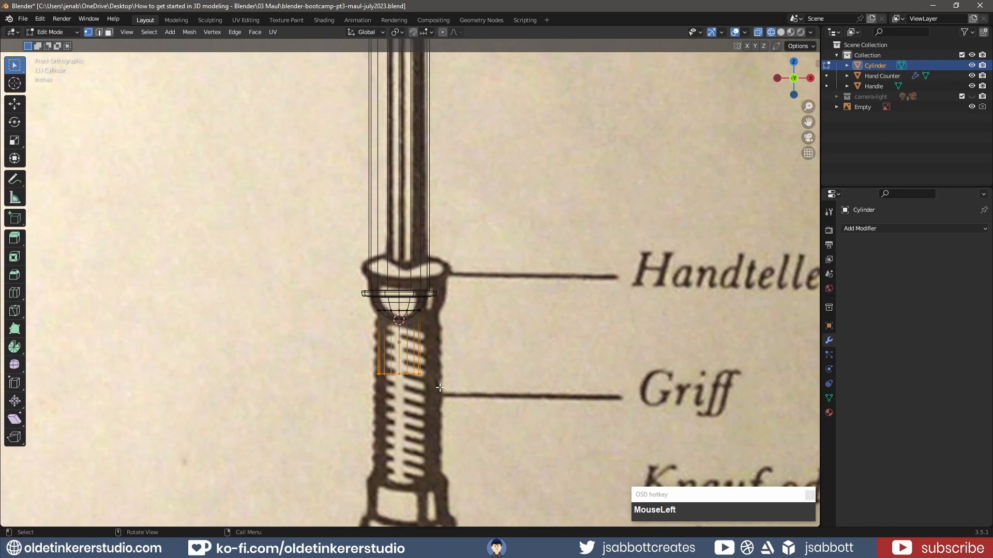
shift+middle_drag(430, 368, 414, 243)
key(g)
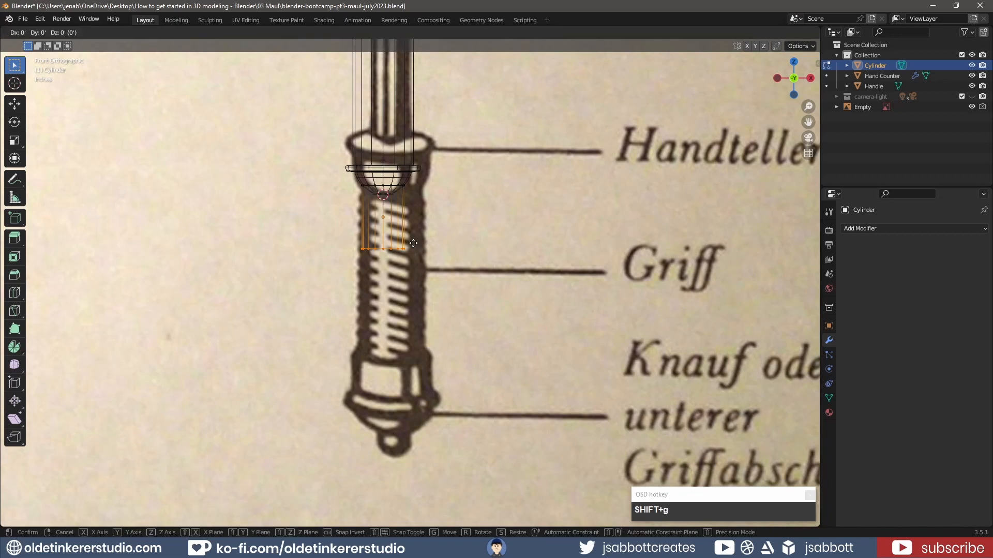
key(z)
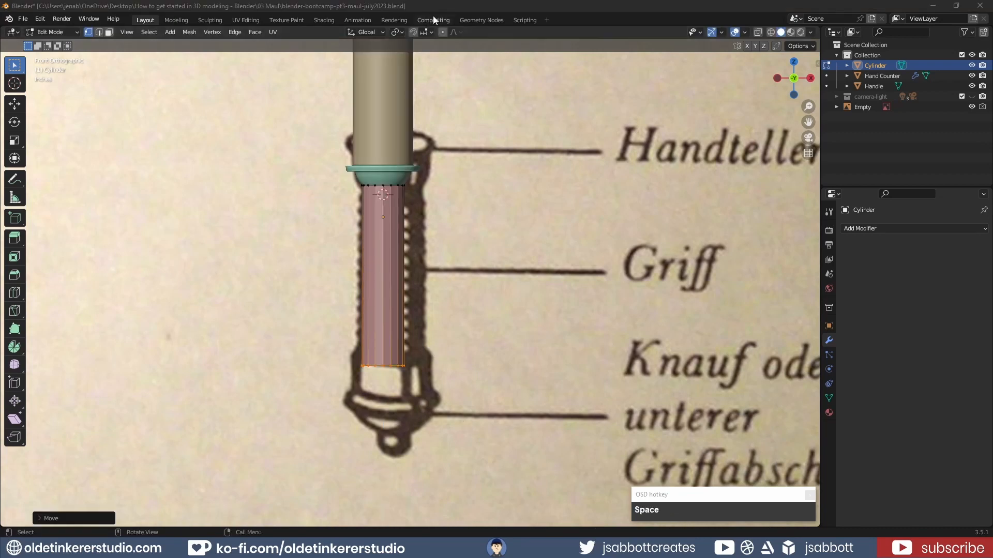
click(442, 20)
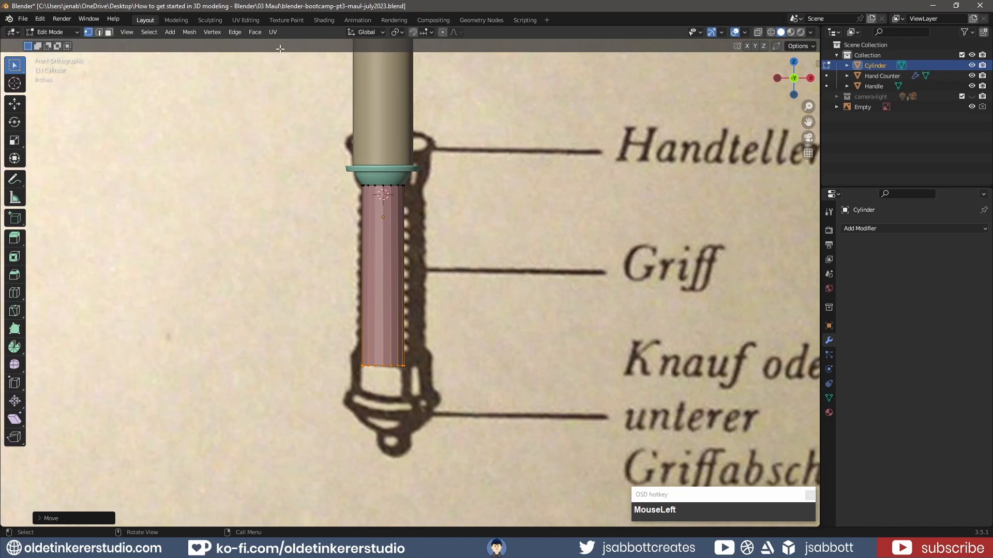
Step: Switch to the UV Editing workspace, view the grip cylinder from the back and hide the reference image and its Empty
click(246, 19)
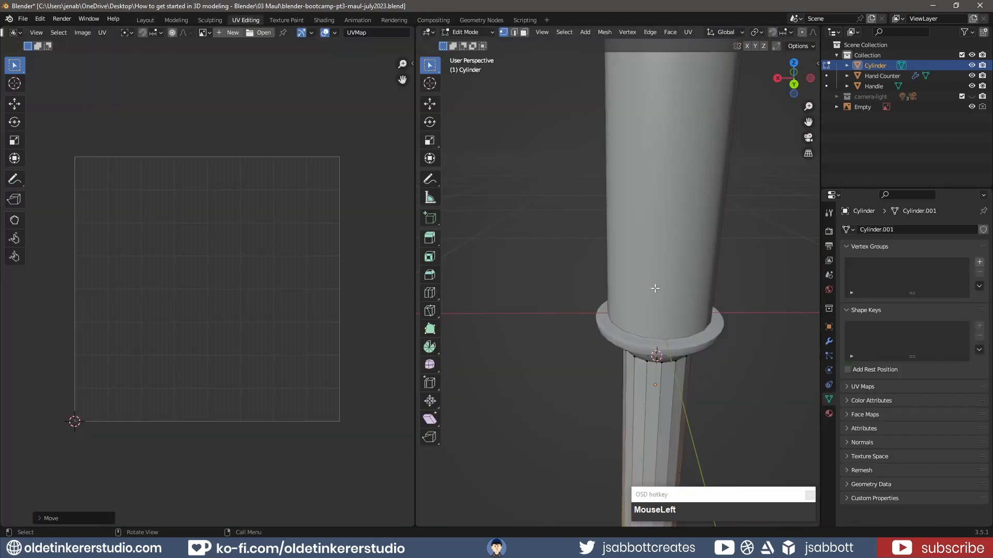
scroll(654, 289, down, 2)
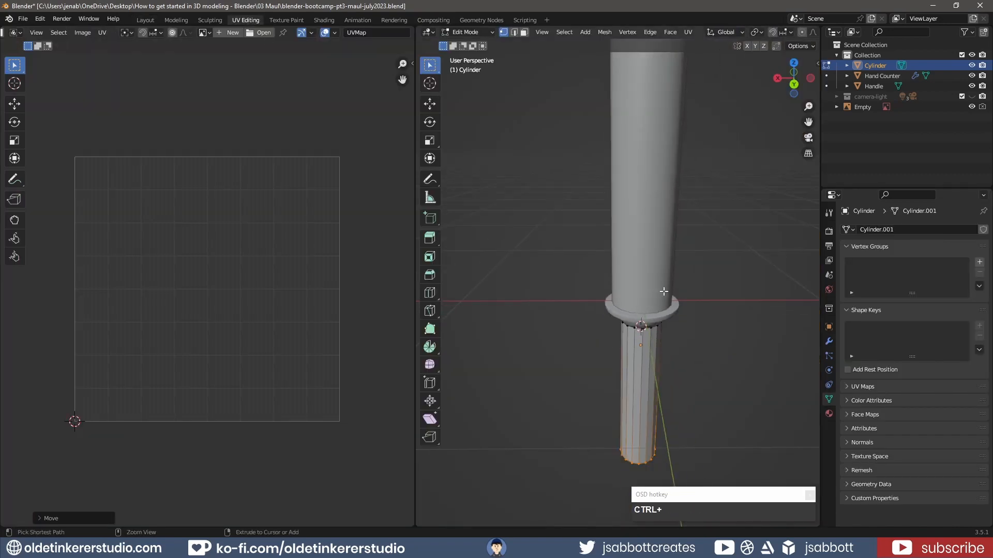
key(ctrl+KP_1)
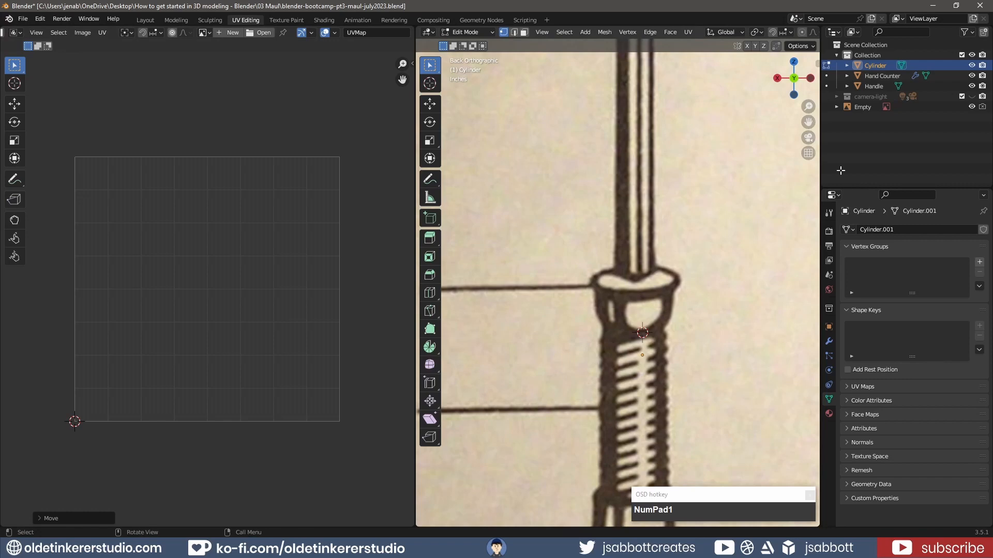
click(965, 115)
click(972, 106)
shift+middle_drag(715, 348, 667, 255)
Step: Mark the vertical edge at the centre of the cylinder's back as a seam
key(2)
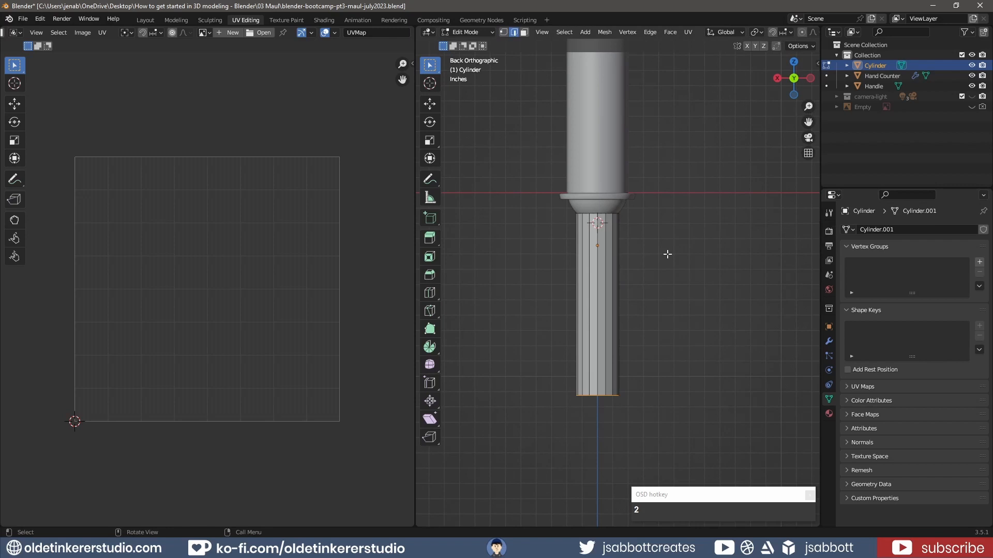
click(598, 264)
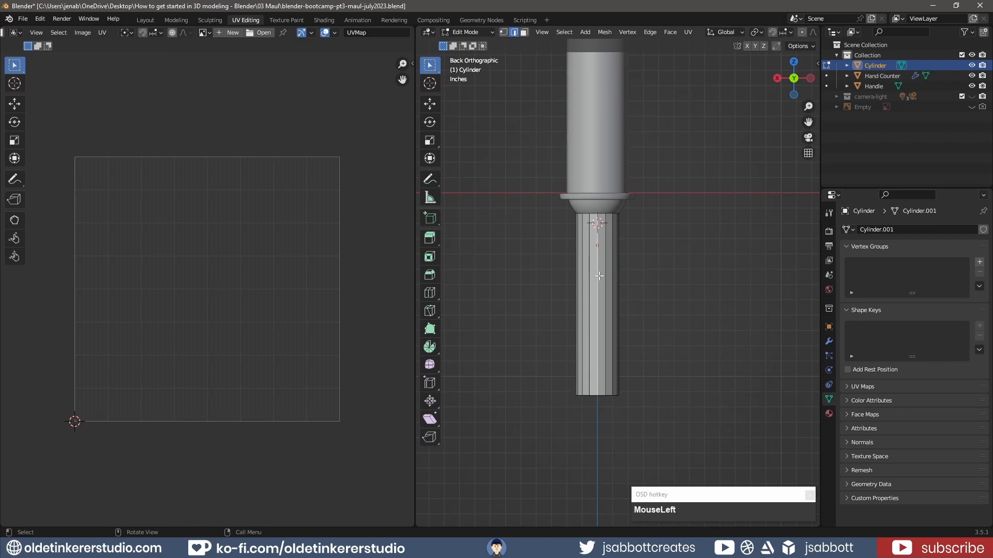
right_click(598, 279)
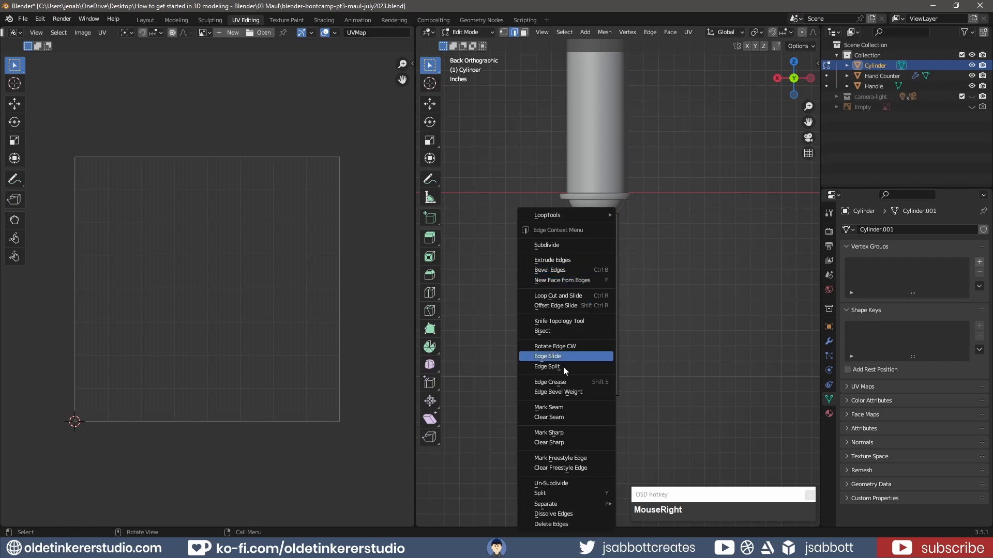
click(559, 407)
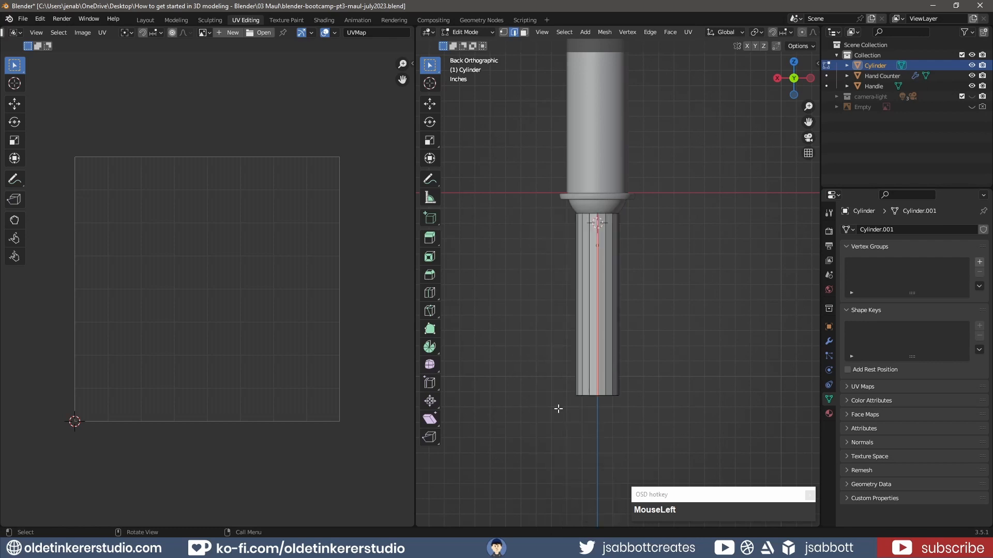
Step: Select the whole cylinder mesh and unwrap it with the Unwrap method
key(a)
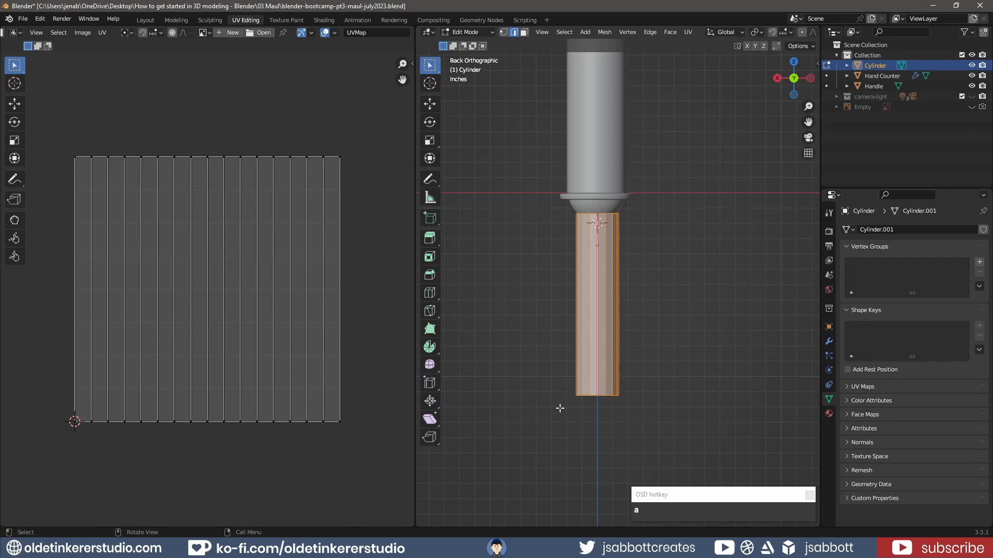
key(u)
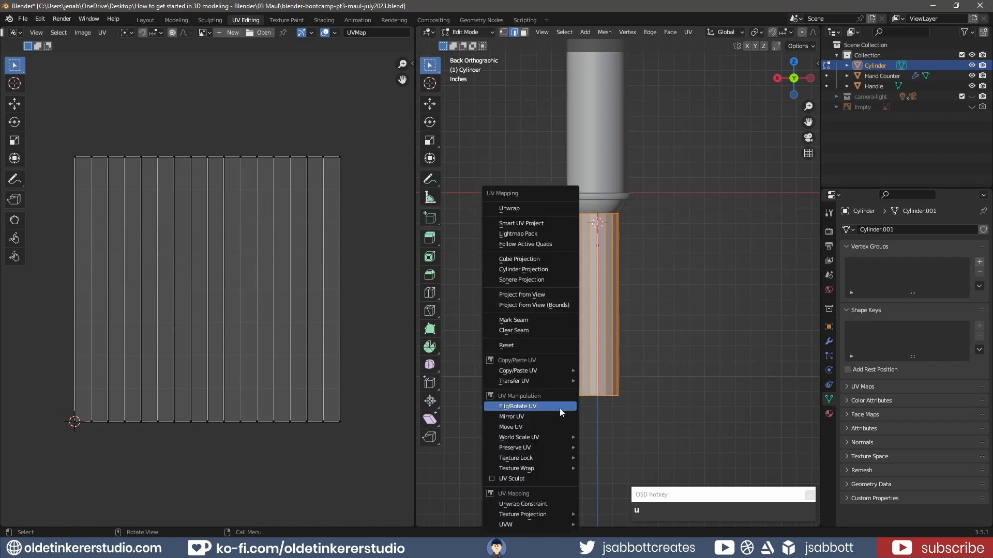
click(541, 208)
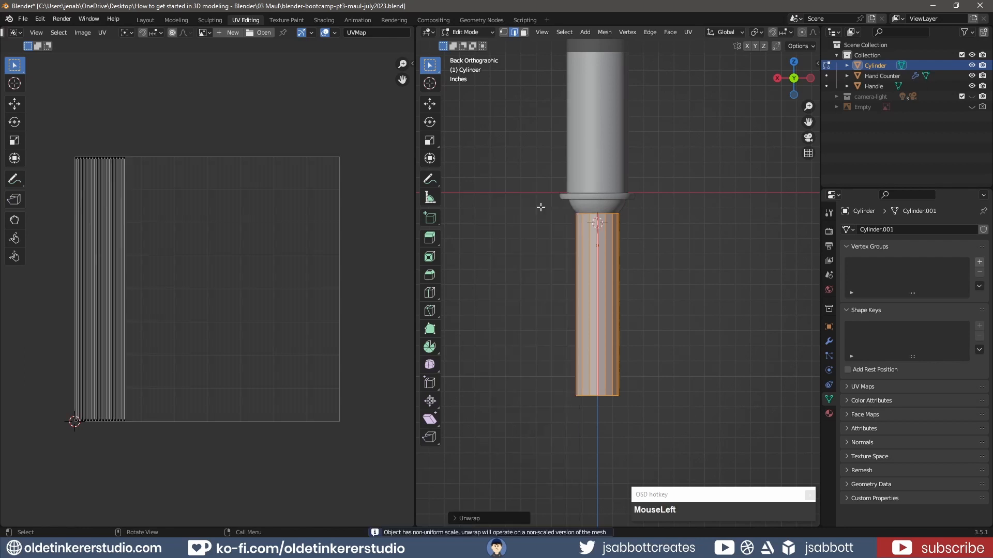
Step: Check the cylinder's unwrapped UVs for distortion with the angle stretch display and switch that display off again
drag(52, 146, 164, 442)
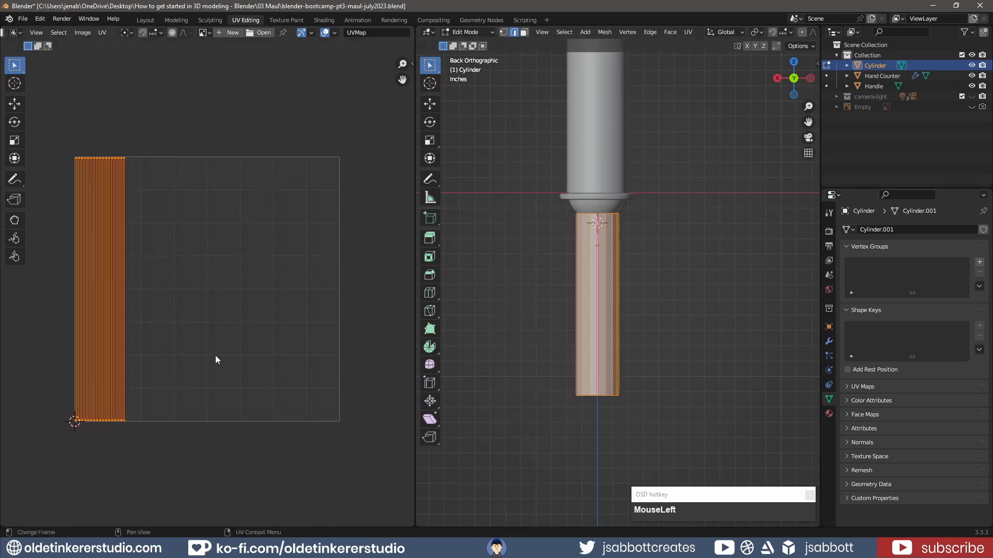
click(335, 32)
click(269, 149)
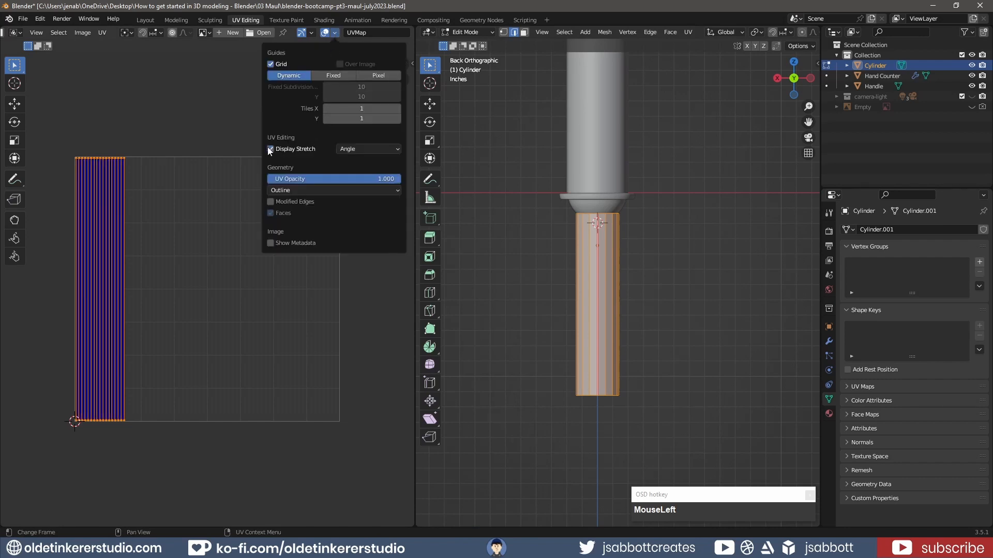
click(268, 148)
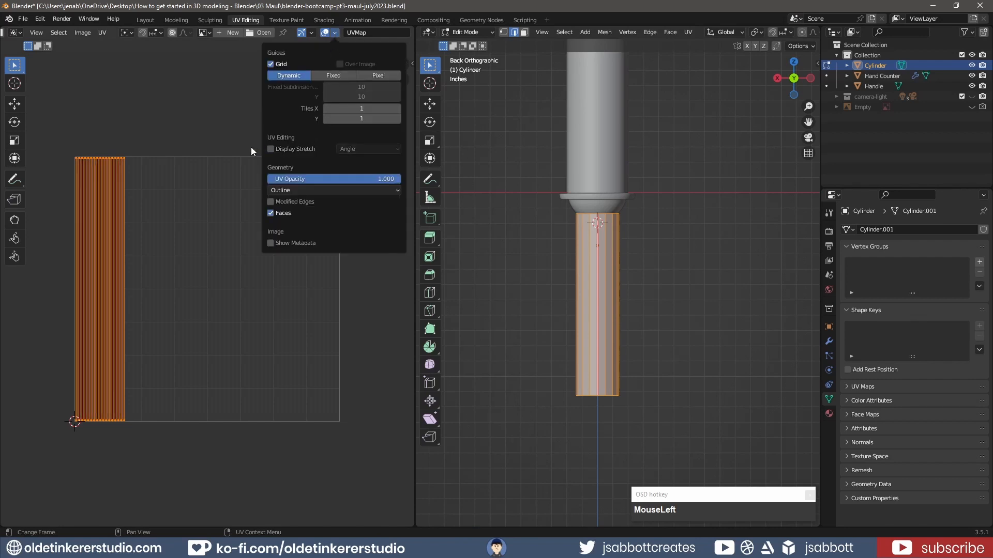
Step: Return to Object Mode in the Layout workspace and check the normals of all parts with the Face Orientation overlay
key(Delete)
click(144, 20)
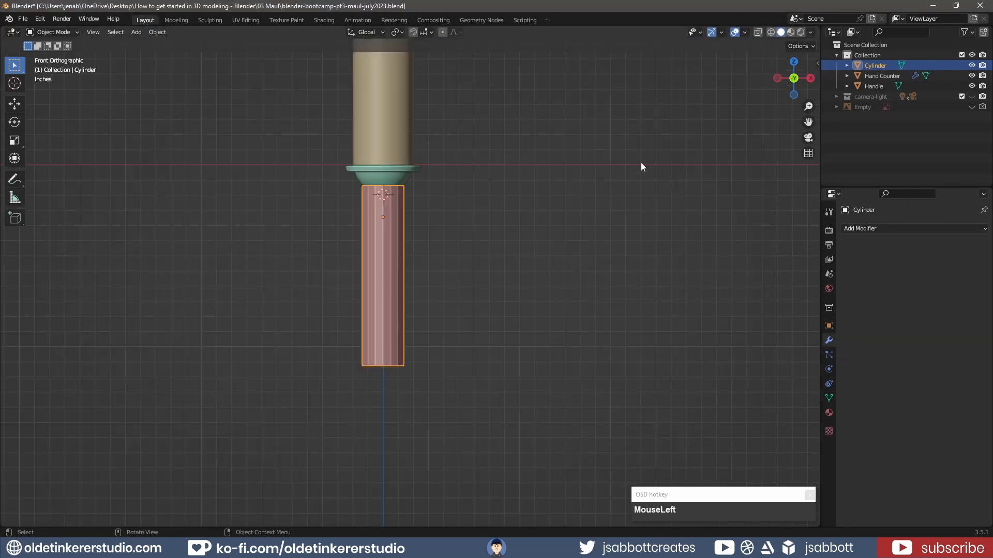
click(744, 32)
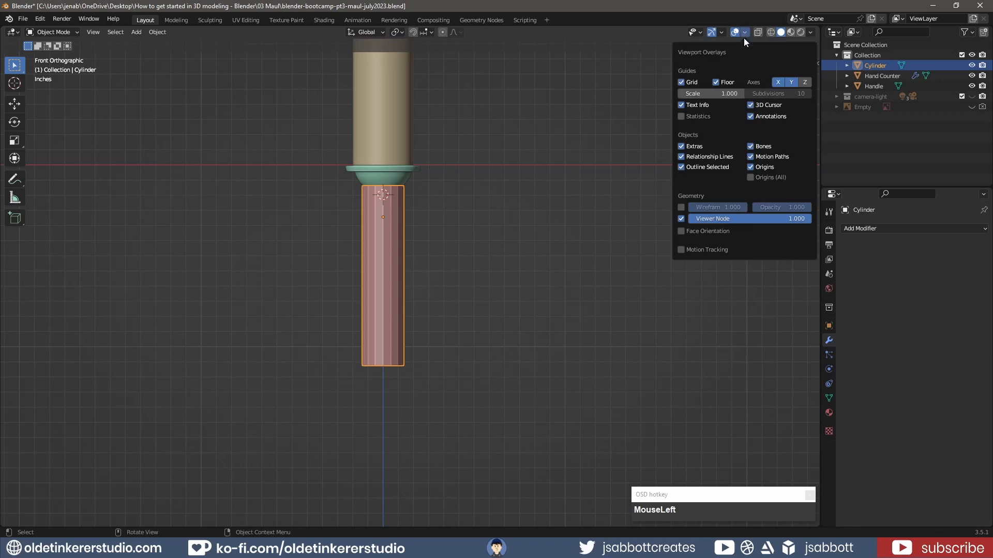
click(680, 231)
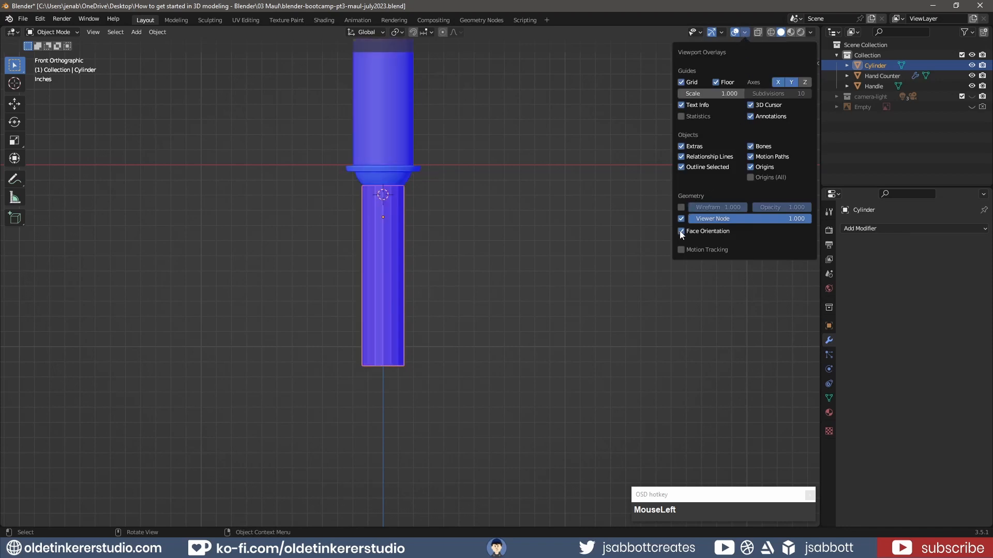
click(680, 232)
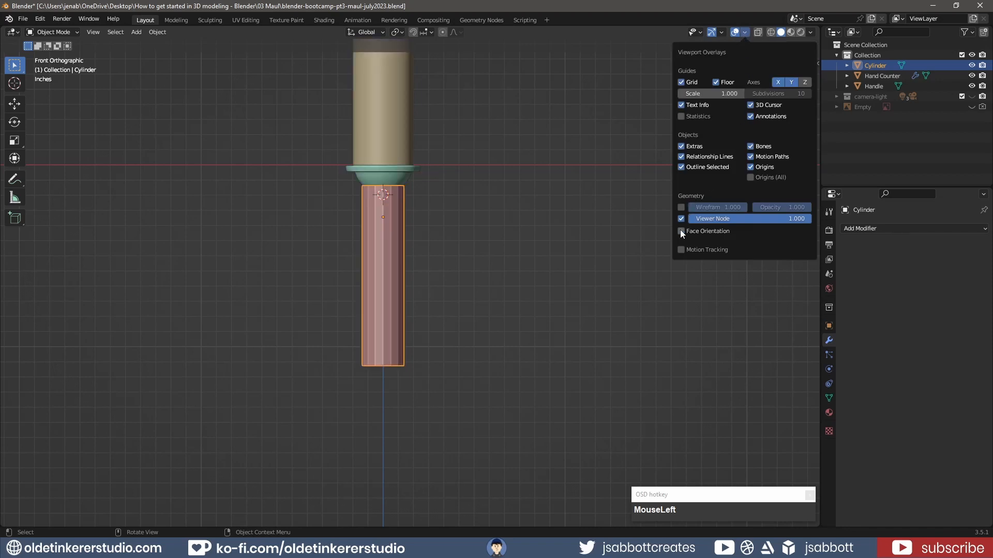
Step: Apply Shade Auto Smooth to the cylinder and switch the viewport to Material Preview
right_click(383, 247)
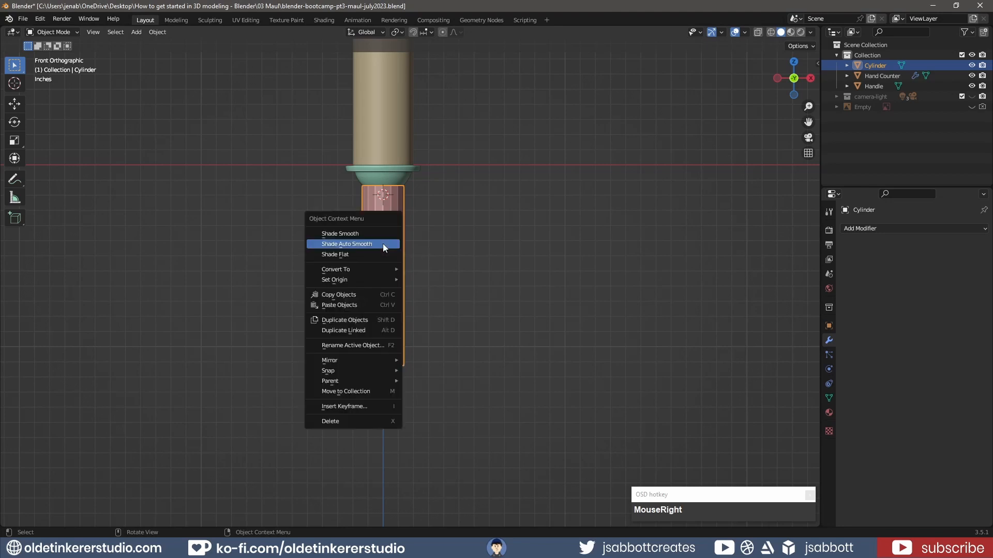
click(383, 245)
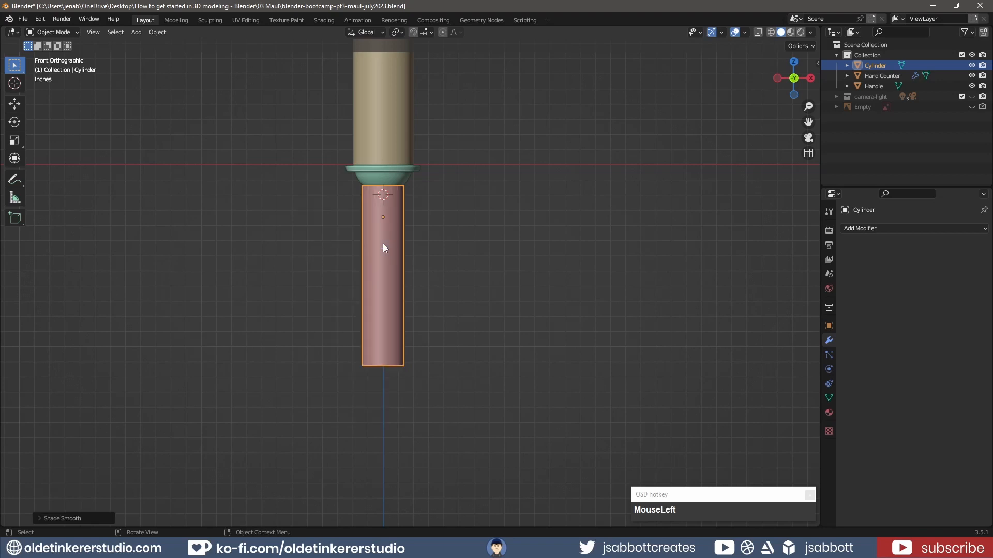
scroll(449, 238, up, 3)
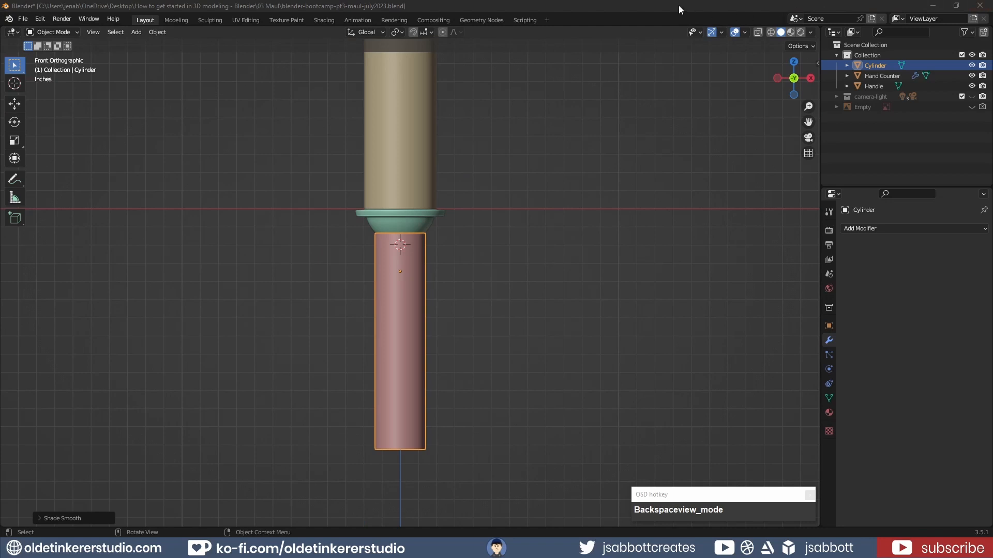
click(667, 14)
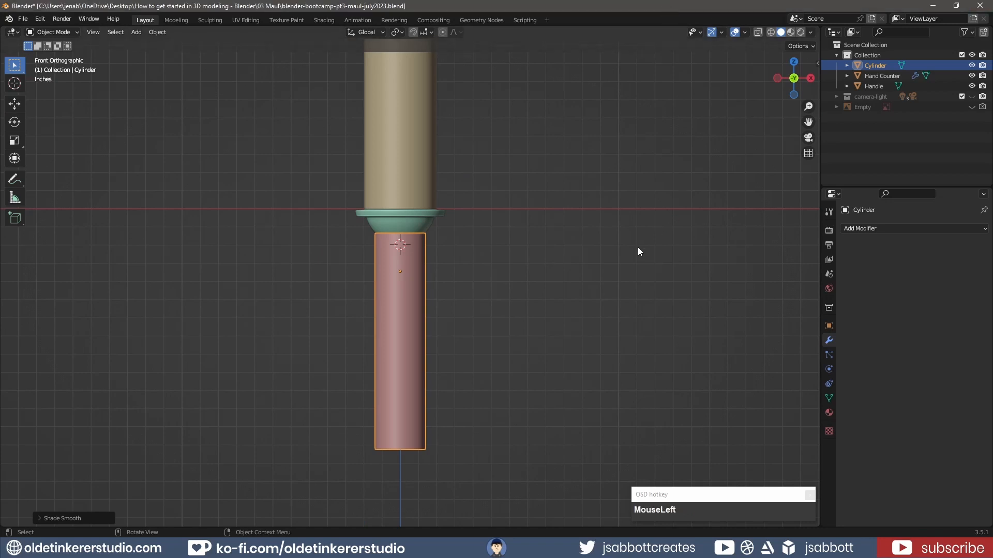
key(z)
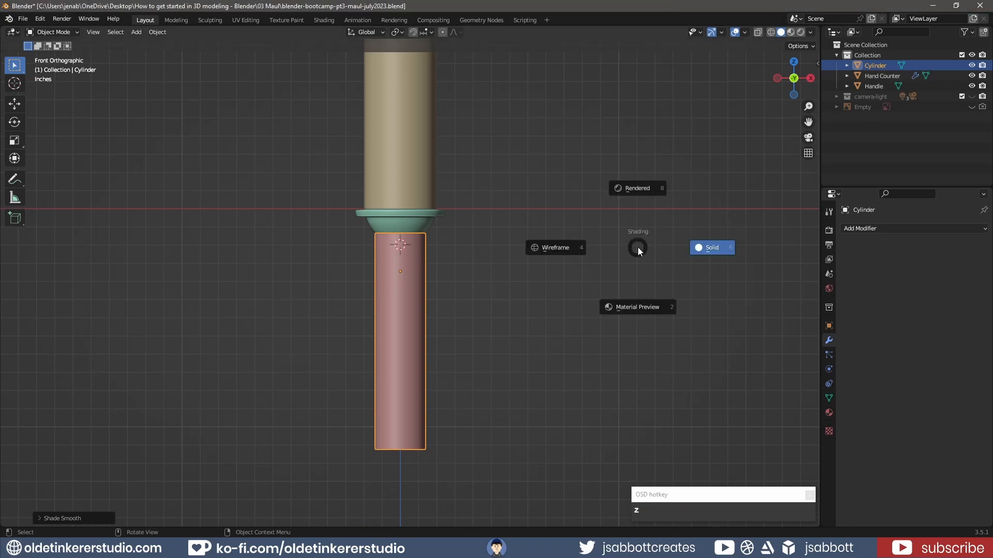
click(639, 308)
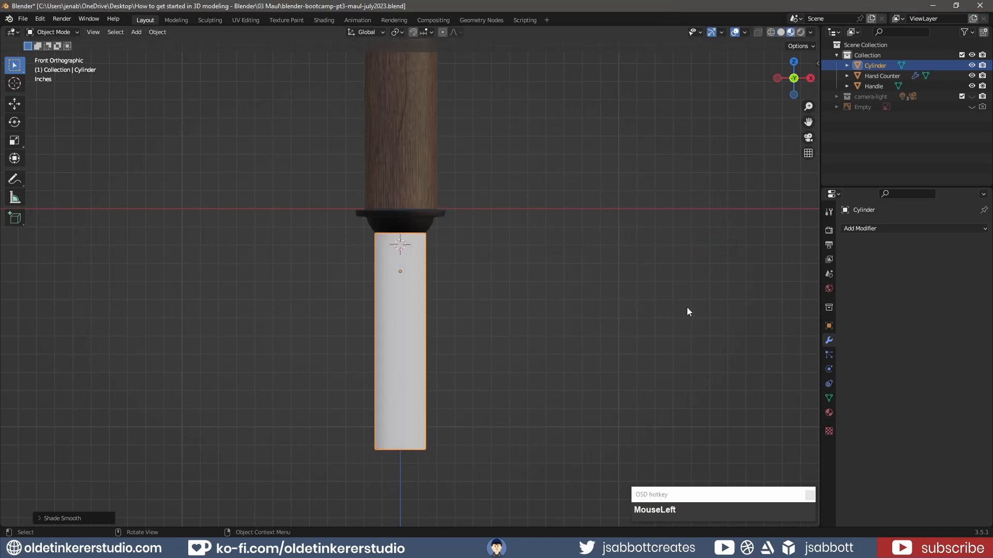
Step: In the Shading workspace, create a new material for the cylinder and name it leather
click(322, 20)
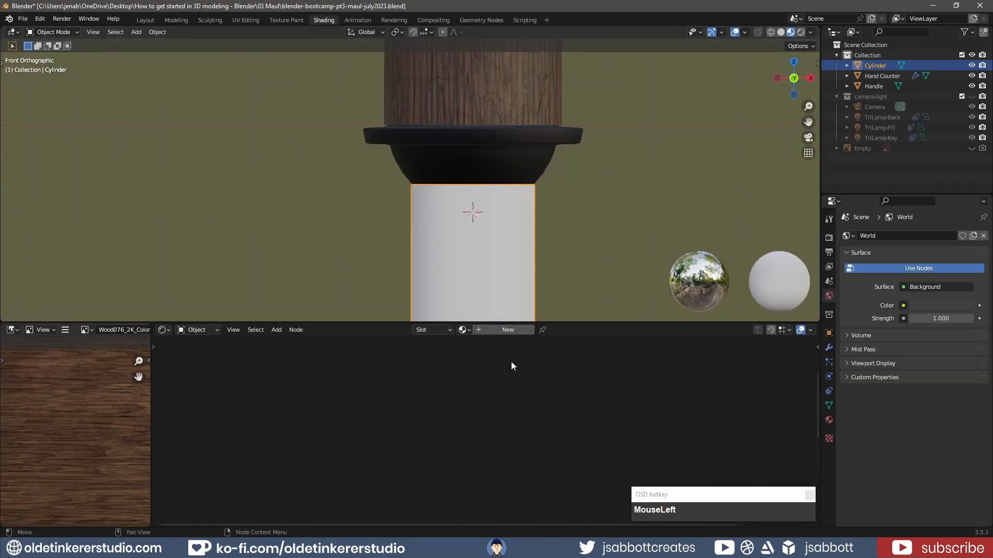
click(499, 331)
click(499, 331)
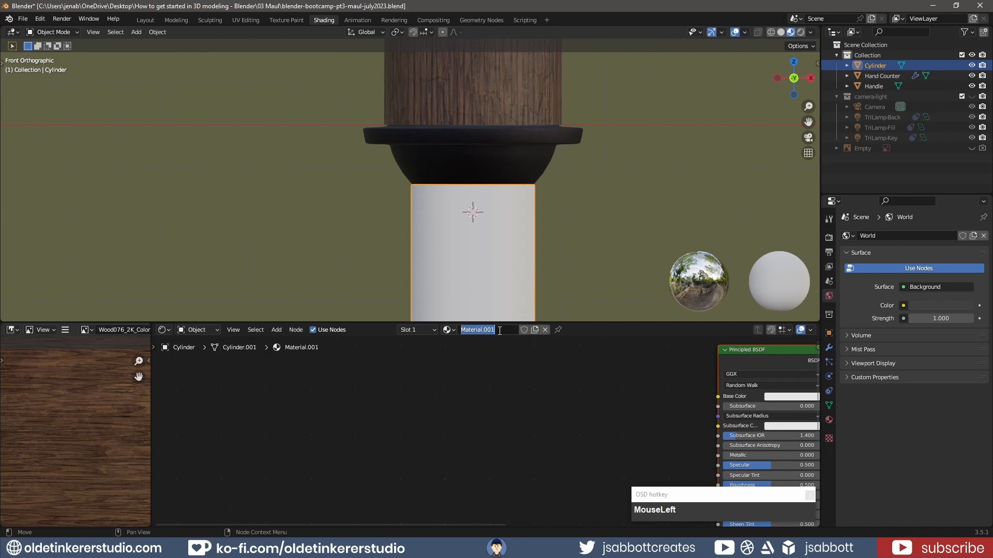
text(leather)
key(Return)
middle_drag(638, 434, 355, 412)
click(347, 420)
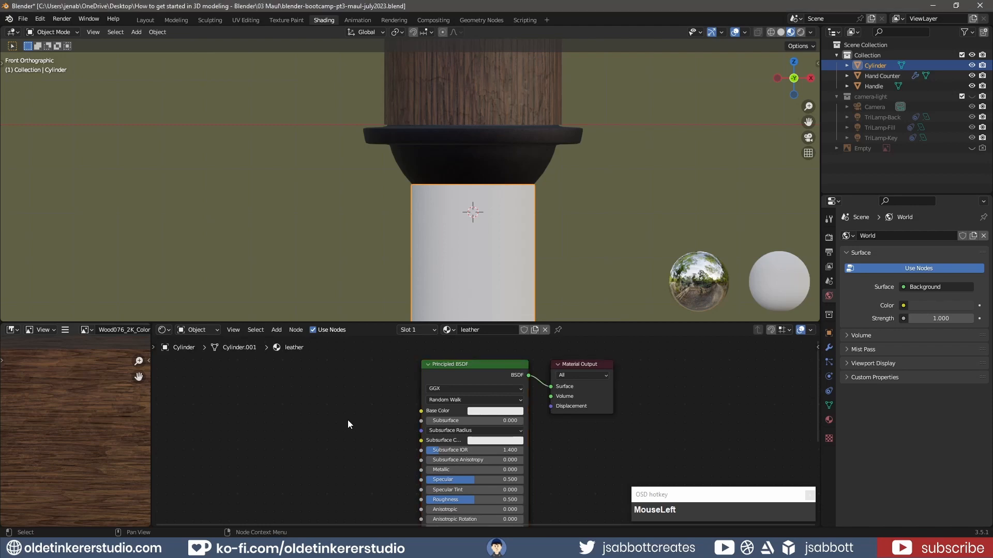
Step: Start Principled Texture Setup on the leather material's Principled BSDF and select the Metal027_2K Color, NormalGL and Roughness images
click(472, 363)
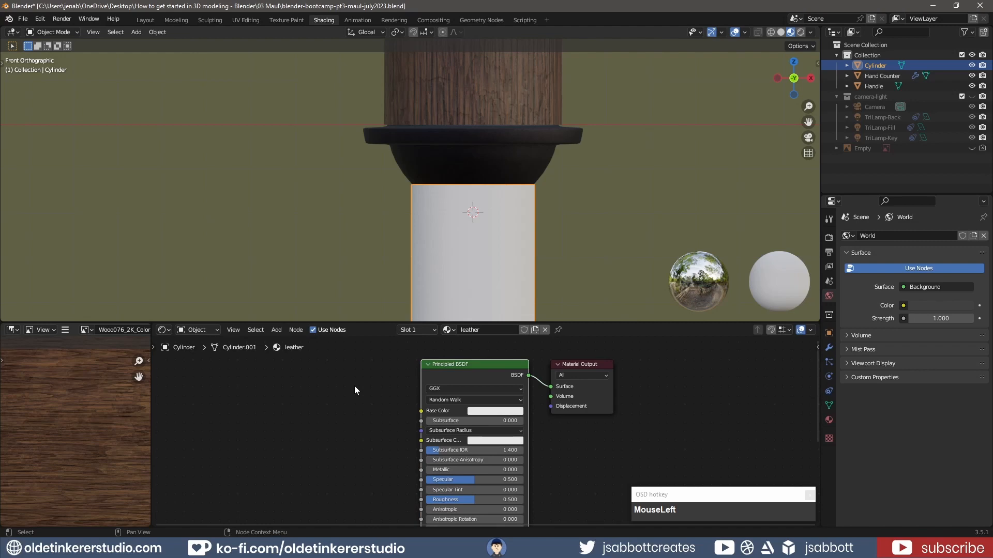
key(ctrl+shift+t)
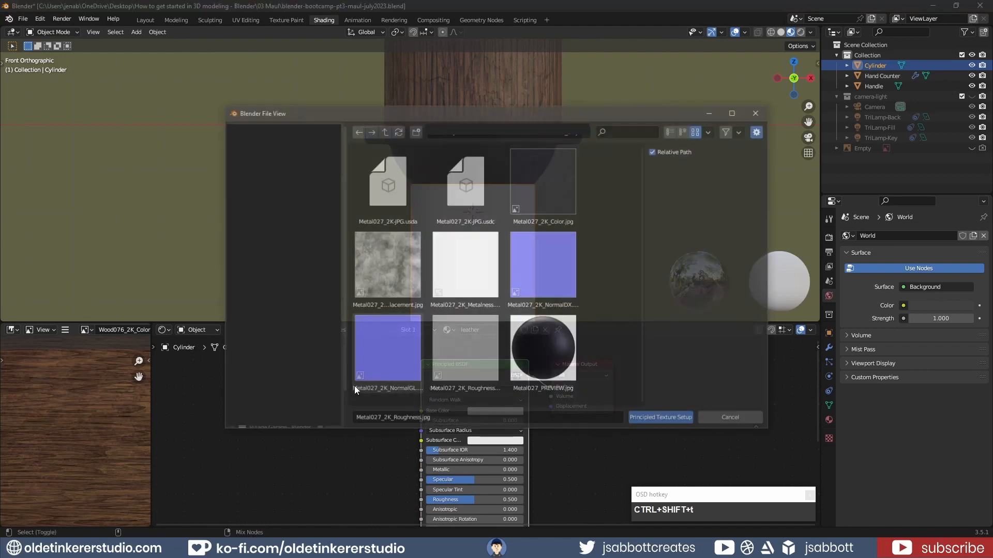
click(385, 132)
click(538, 191)
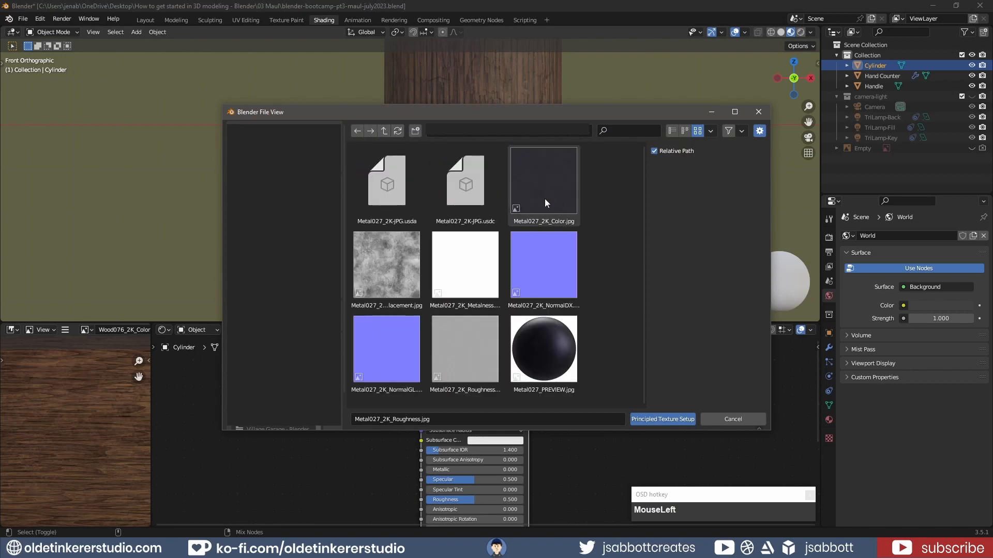
click(545, 199)
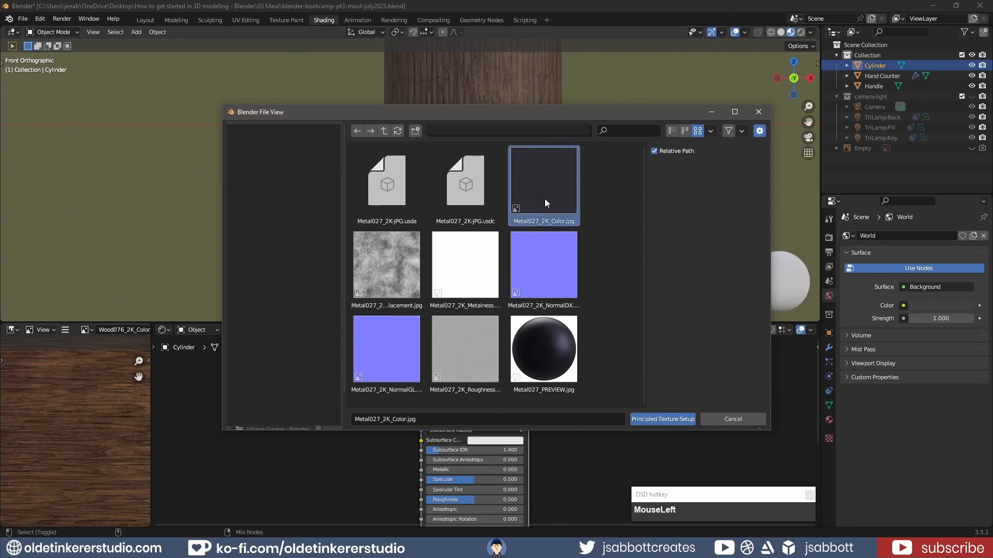
ctrl+click(460, 349)
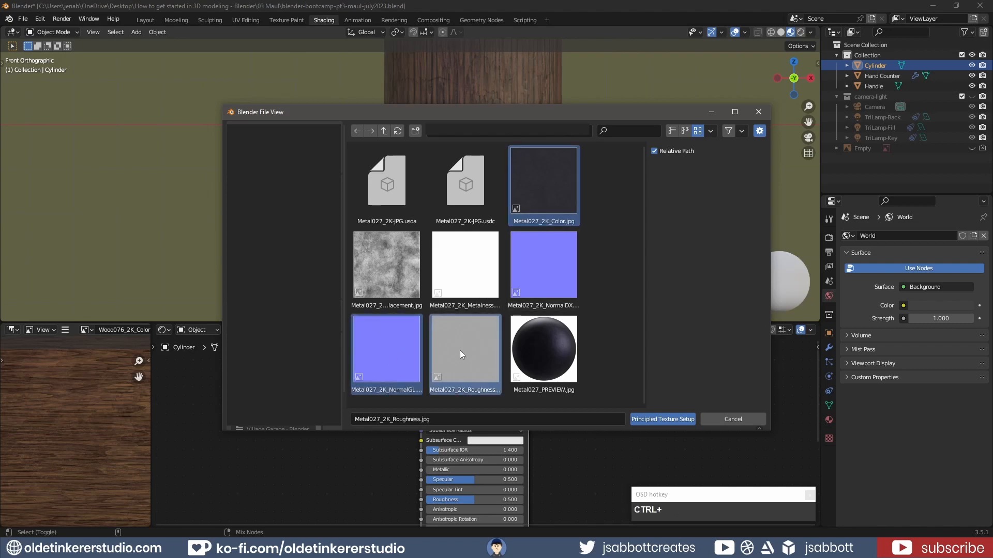
Step: Build the cylinder's leather material from the selected Metal027 2K Color, NormalGL and Roughness textures with the Principled Texture Setup
click(666, 420)
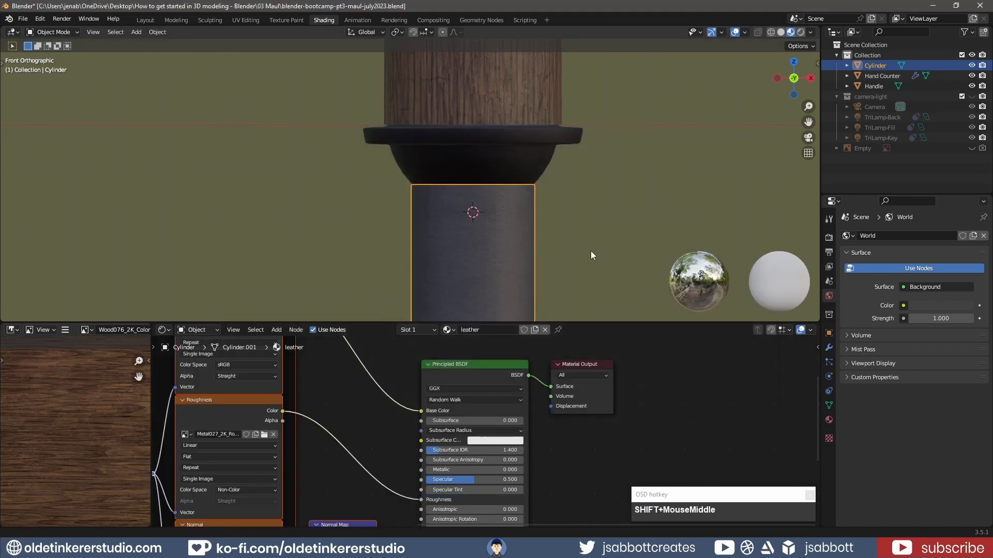
shift+middle_drag(591, 250, 567, 119)
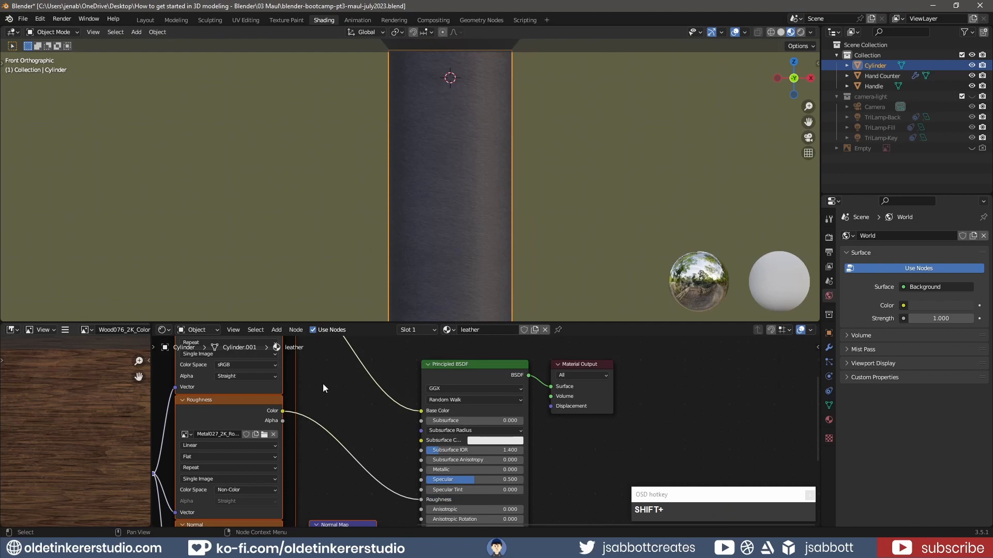
Step: Set the leather material's Mapping scale to 2 on X, Y and Z, and save the file
middle_drag(323, 383, 356, 474)
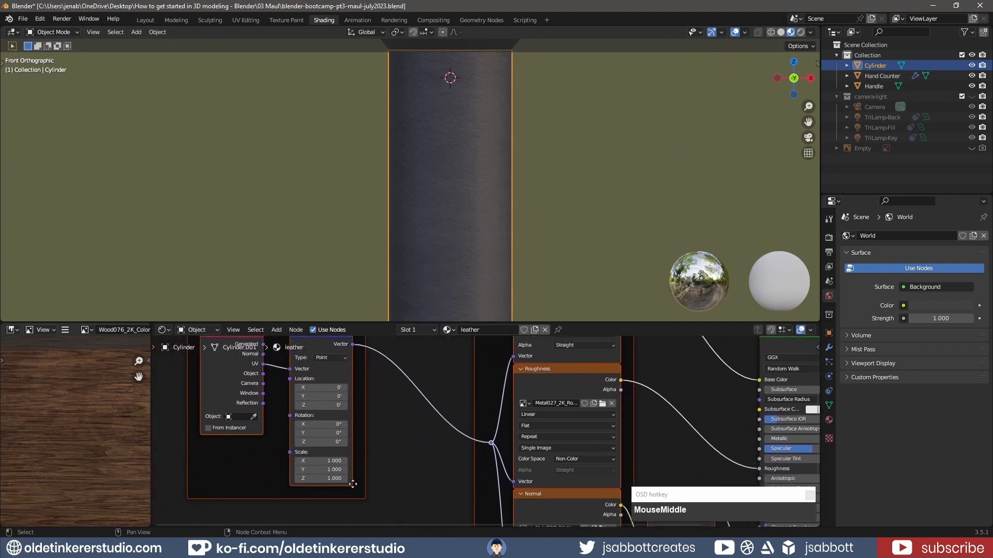
drag(315, 460, 316, 479)
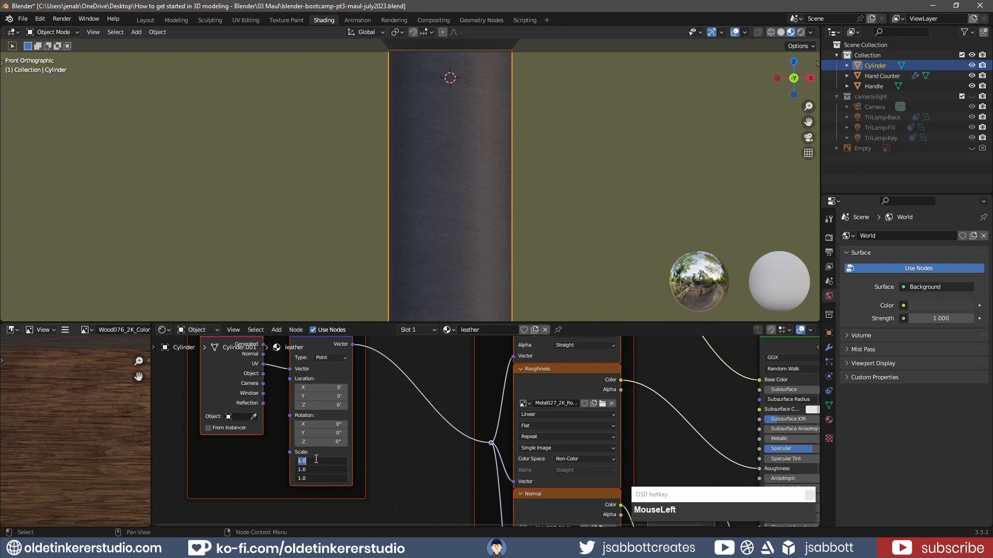
text(2)
key(Return)
key(ctrl+s)
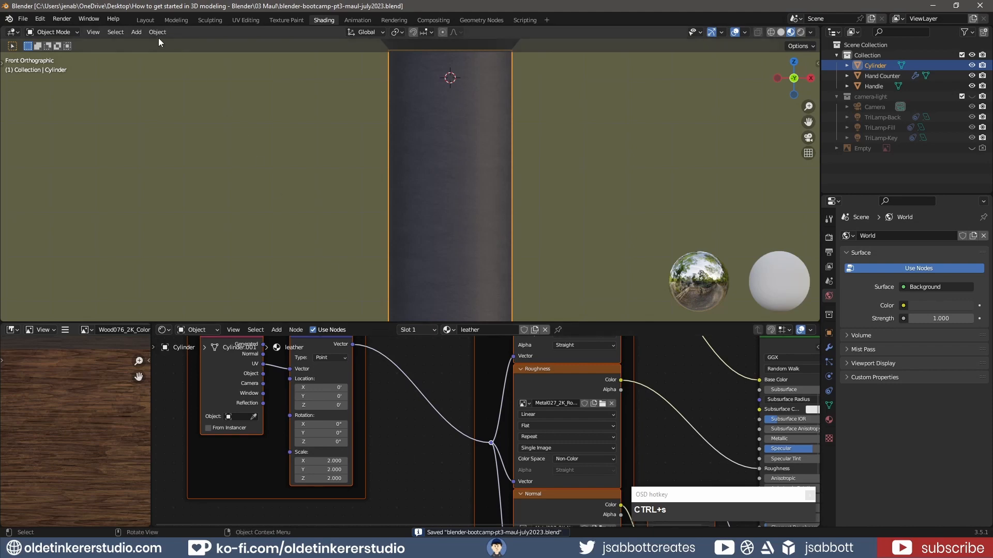
Step: Add a plane mesh in the Layout workspace and rotate it 90 degrees about the X axis
click(145, 20)
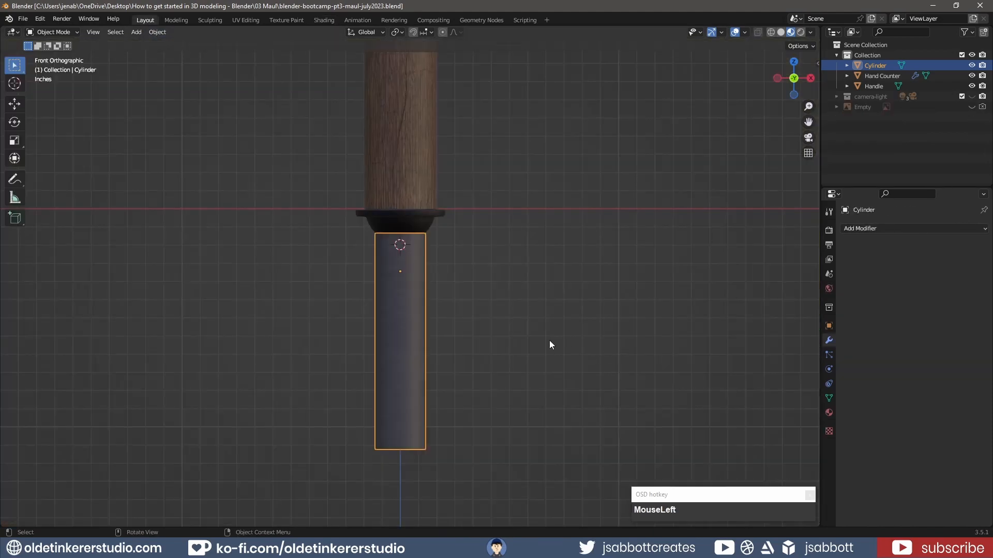
key(shift+a)
mouse_move(548, 337)
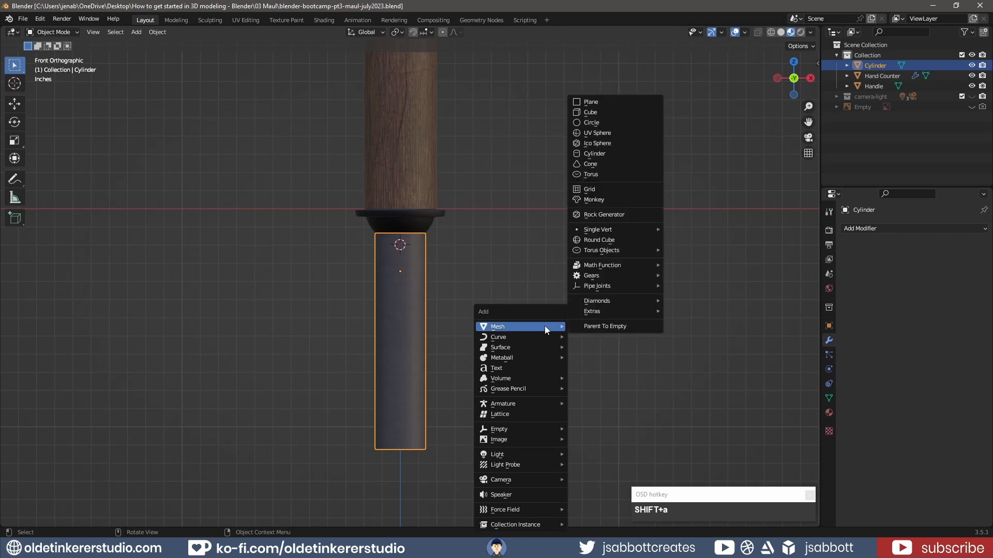
click(609, 103)
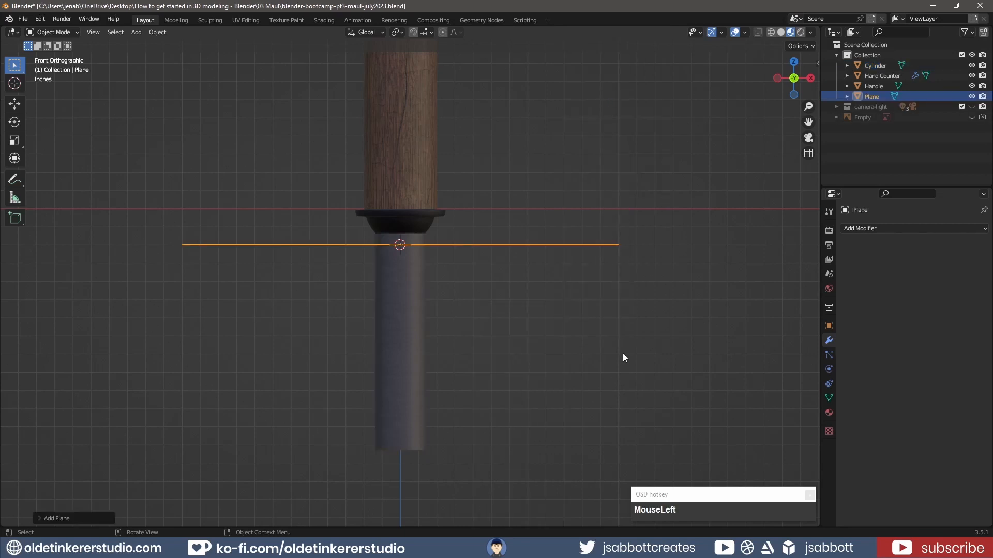
key(r)
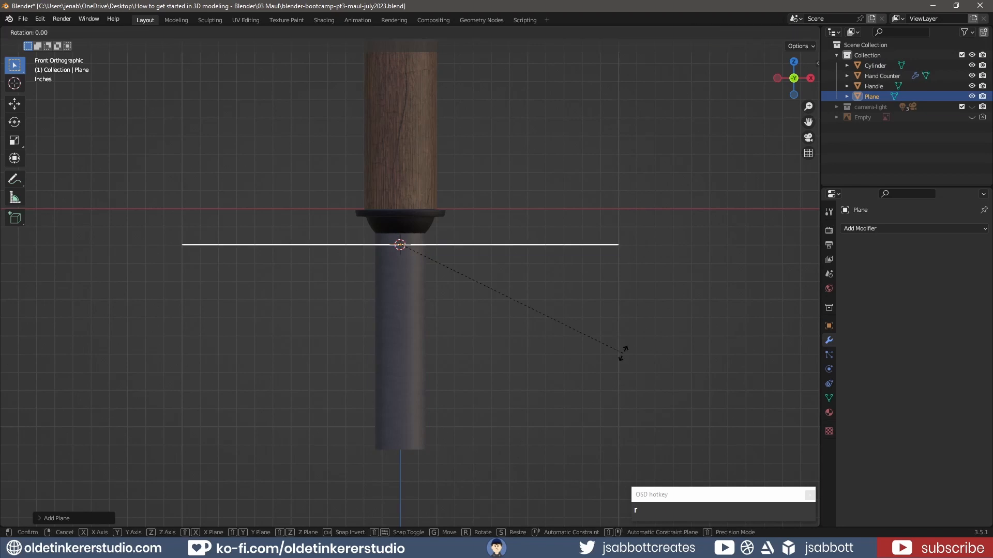
key(x)
key(KP_9)
key(KP_0)
click(622, 353)
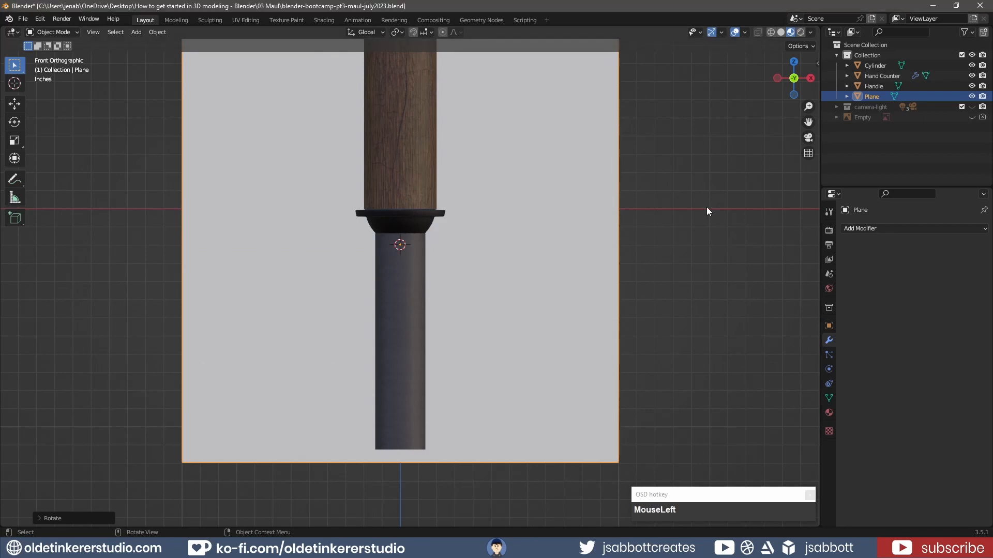
Step: Scale the plane down to a small square narrower than the cylinder and apply its object transforms
key(s)
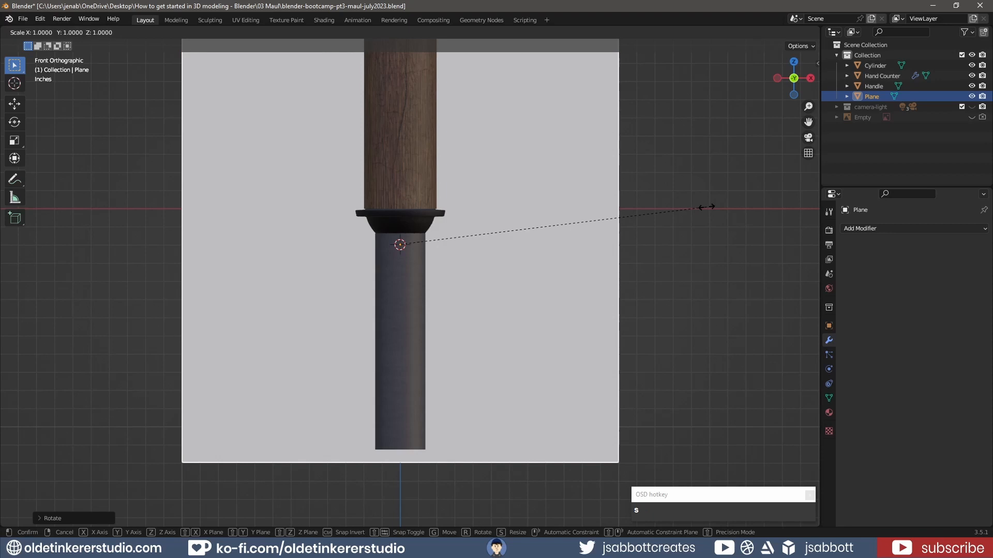
click(419, 246)
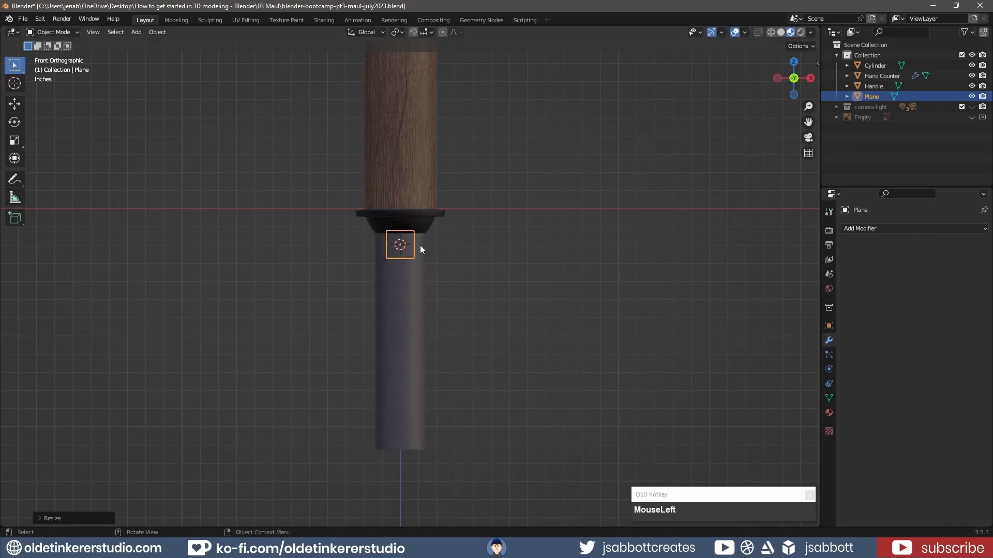
key(ctrl+a)
click(420, 245)
Step: Move the small plane along X just beside the cylinder and down along Z, level with the cylinder's lower end
key(g)
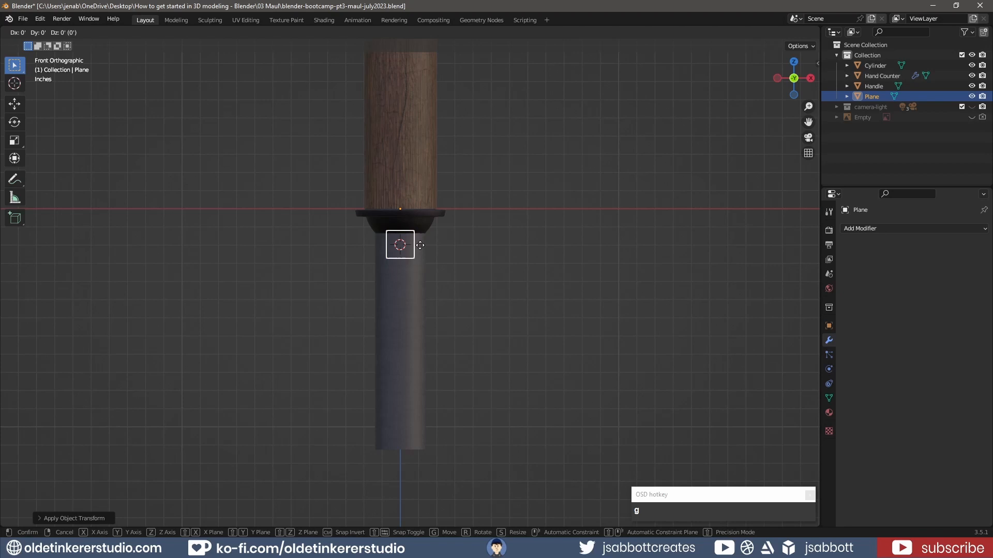
key(x)
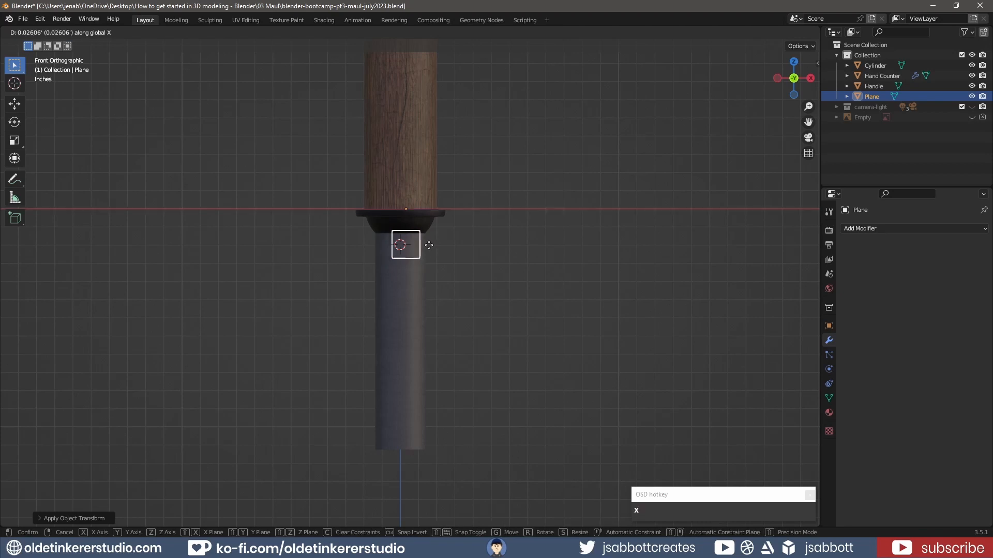
click(464, 252)
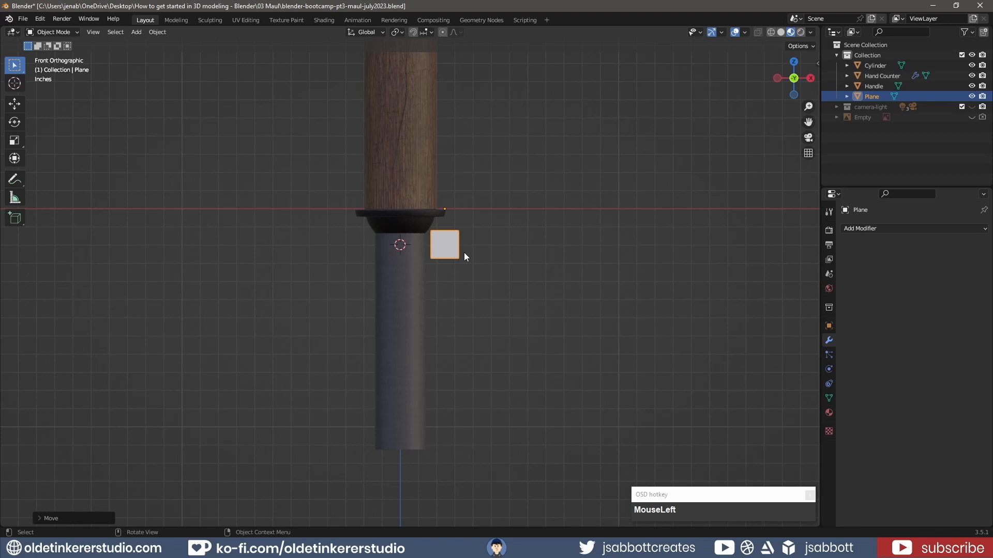
key(g)
key(z)
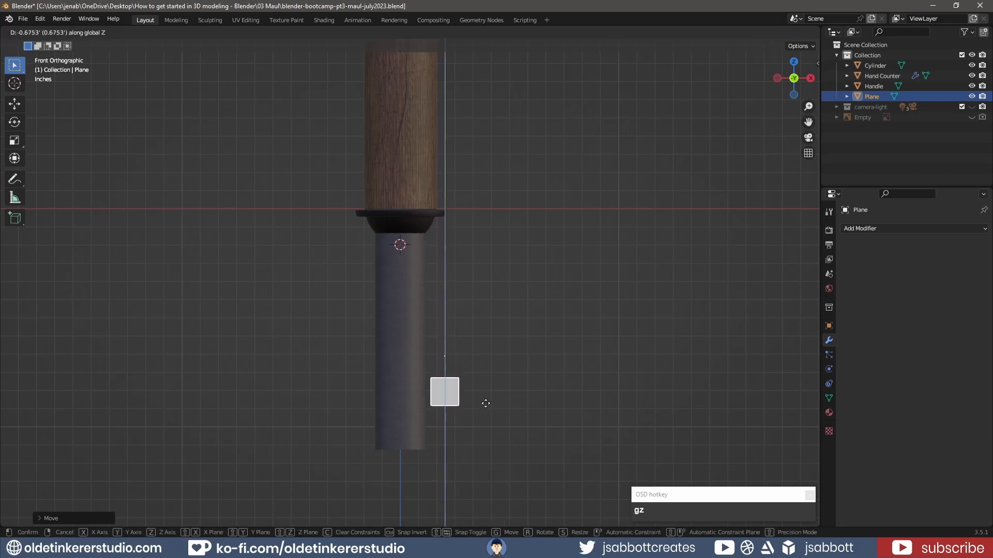
click(491, 443)
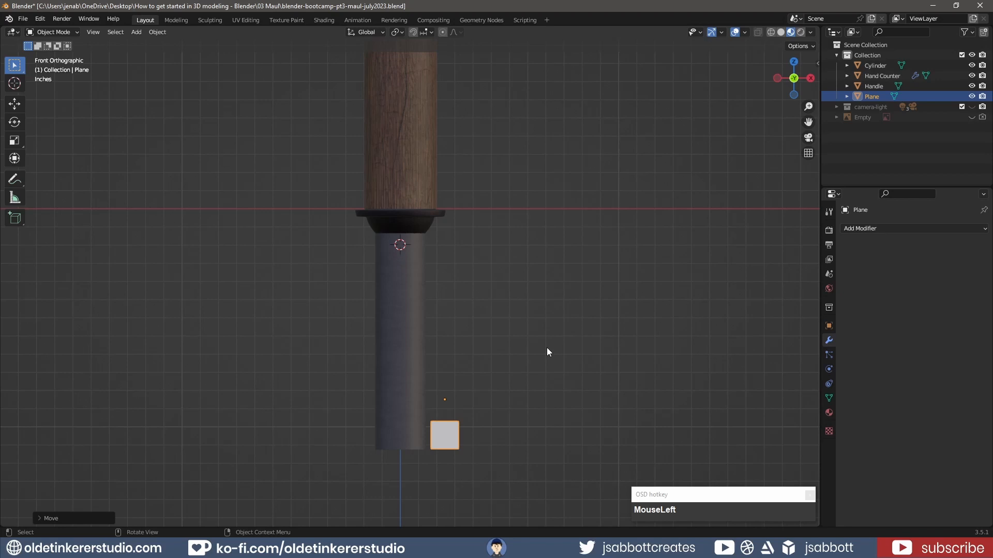
Step: Delete the plane's two vertices farthest from the cylinder, keeping only the vertical edge beside it
key(Tab)
scroll(547, 350, up, 2)
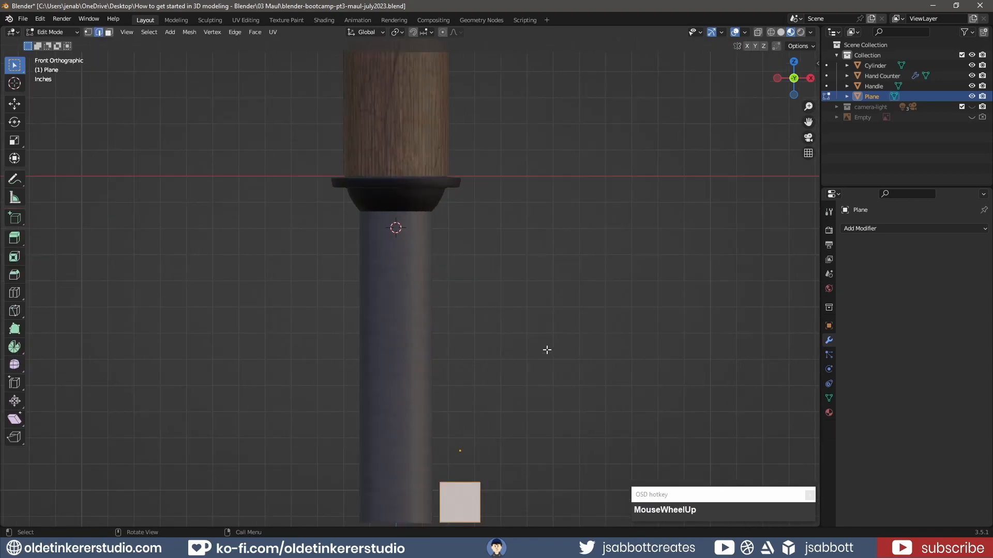
shift+middle_drag(551, 382, 543, 306)
scroll(542, 306, up, 1)
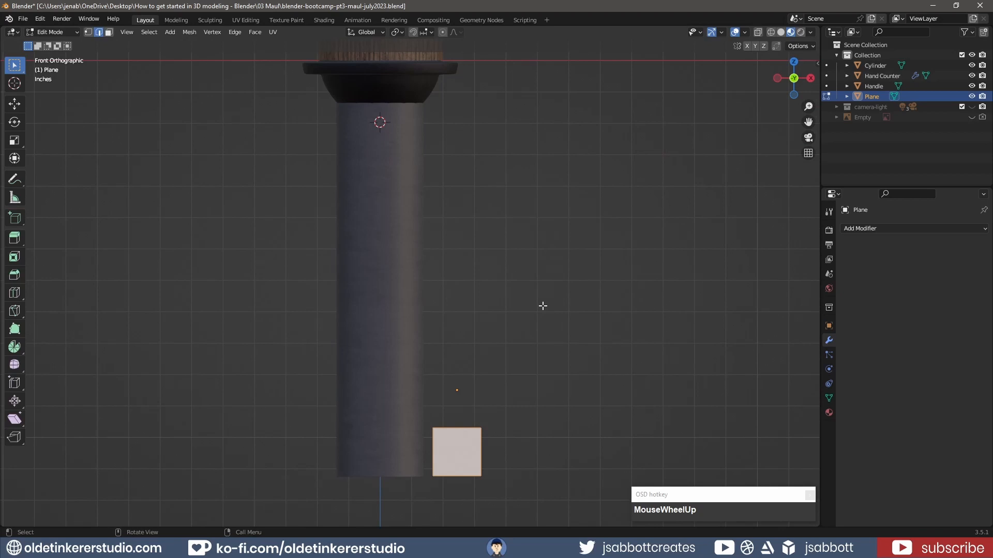
key(1)
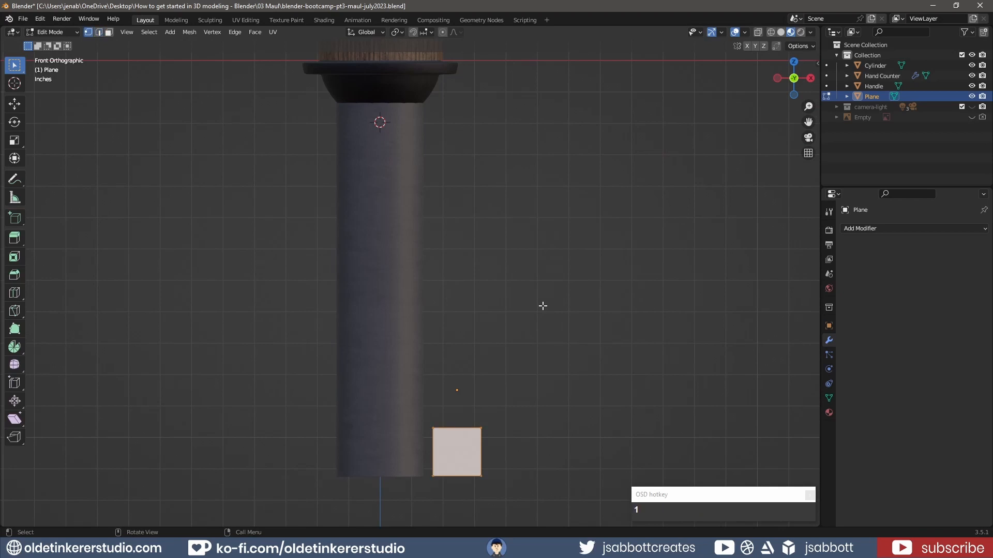
click(572, 367)
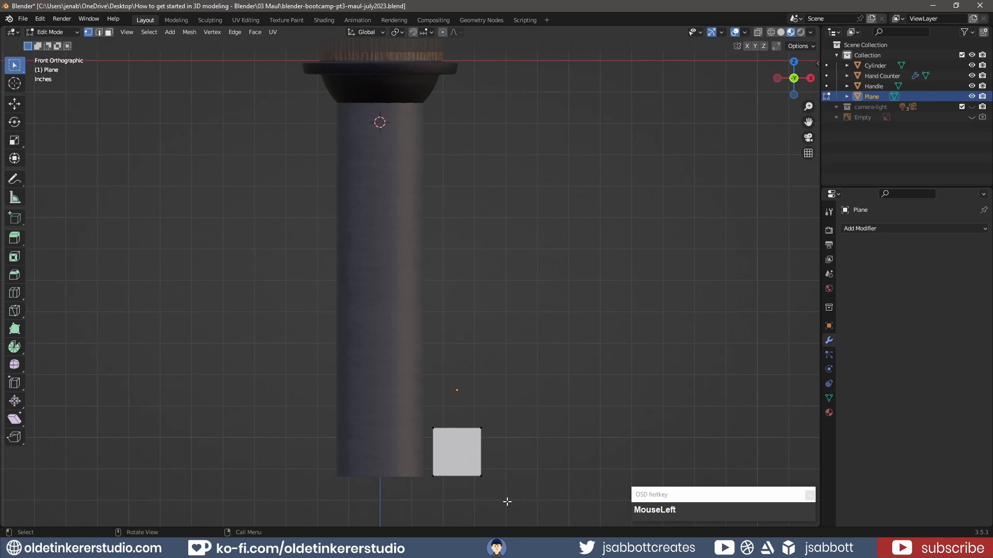
drag(507, 503, 476, 416)
key(Delete)
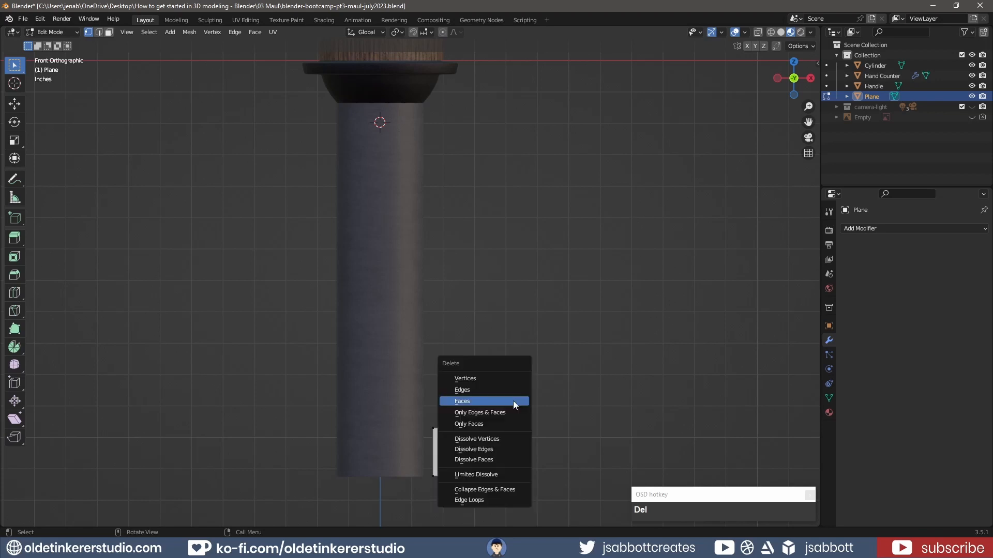
click(506, 378)
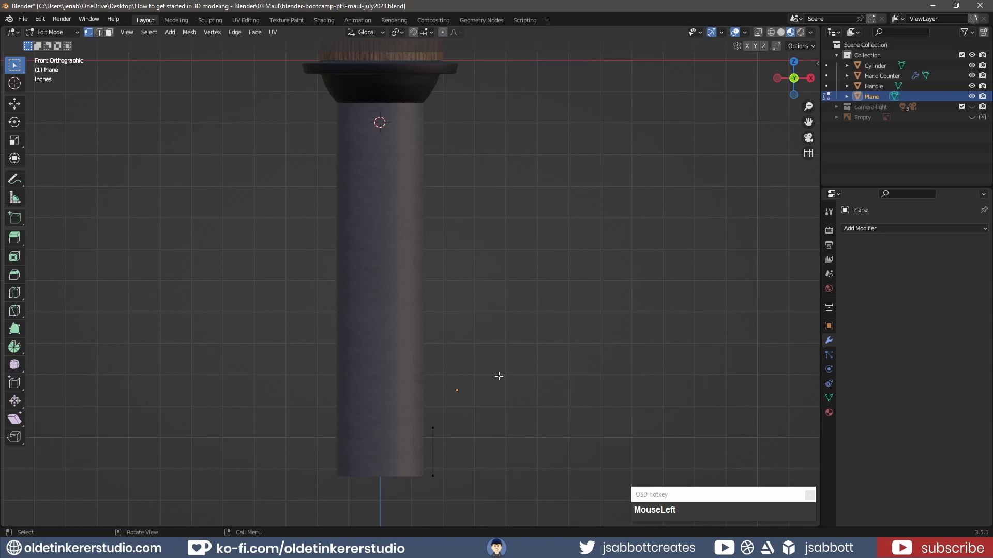
Step: Apply the object transforms of the remaining edge so its origin sits at the world origin
key(Tab)
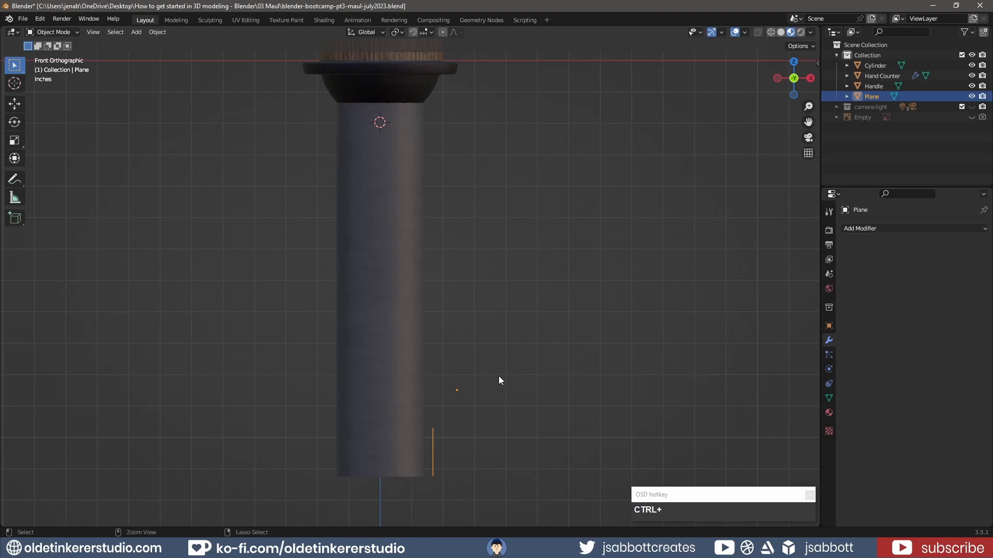
key(ctrl+a)
click(498, 377)
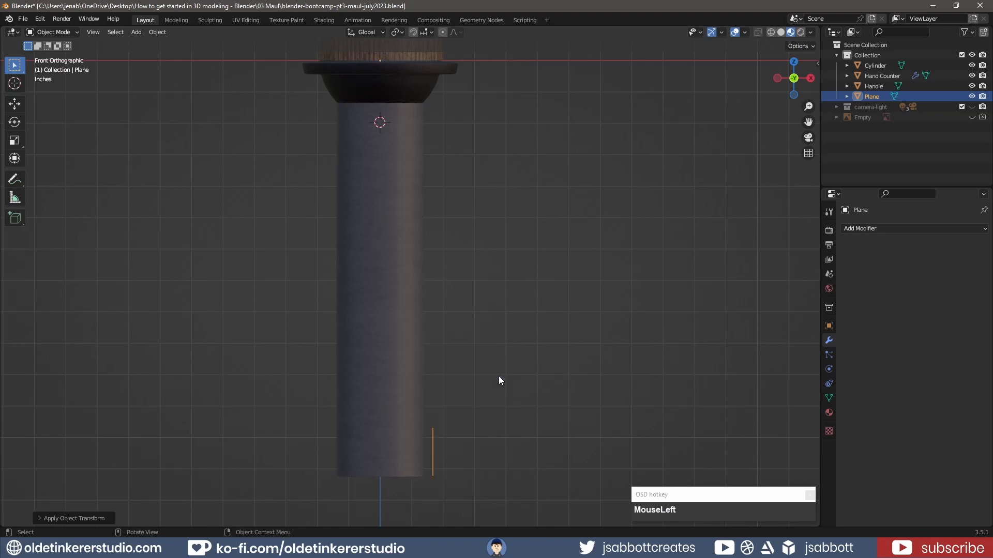
Step: Add a Screw modifier to the plane object's remaining edge while in Edit Mode
key(Tab)
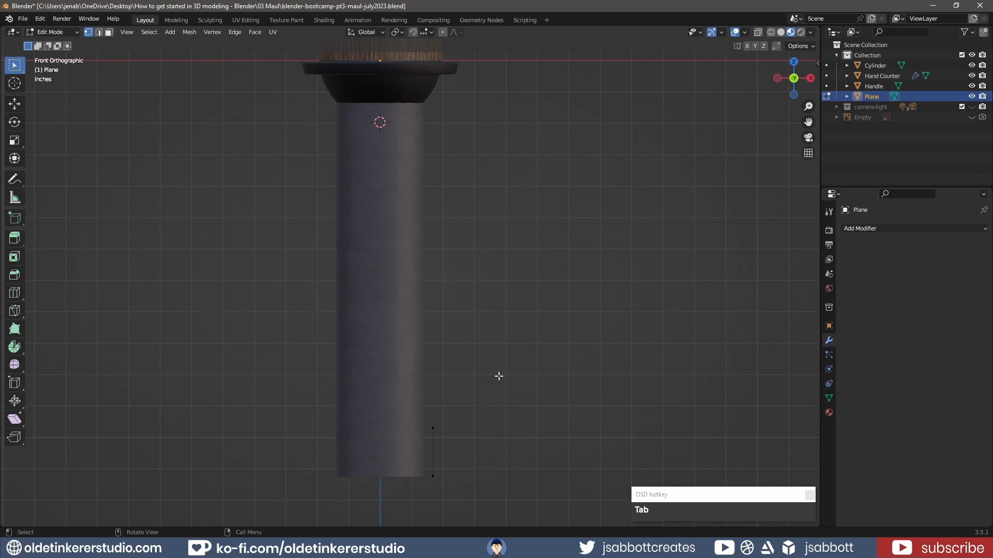
click(884, 231)
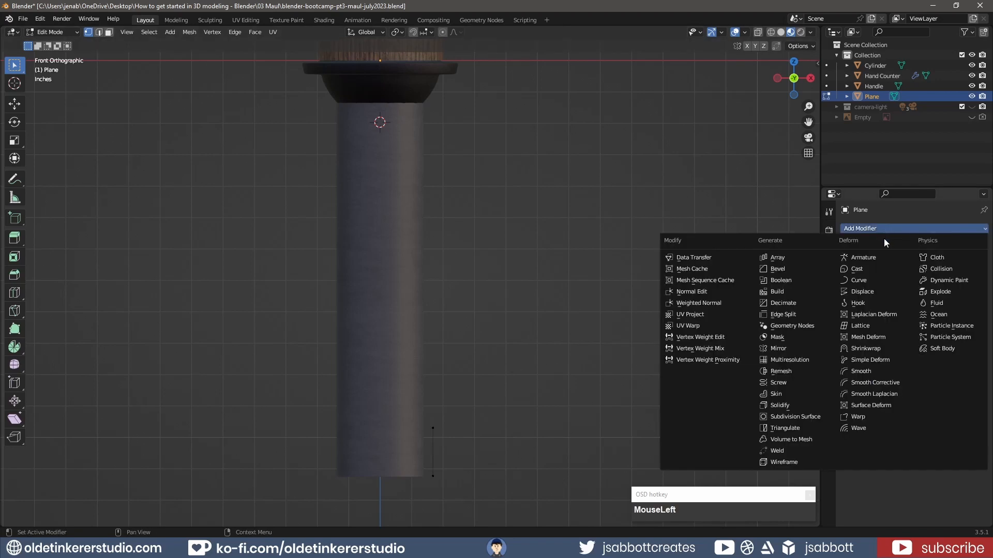
click(799, 382)
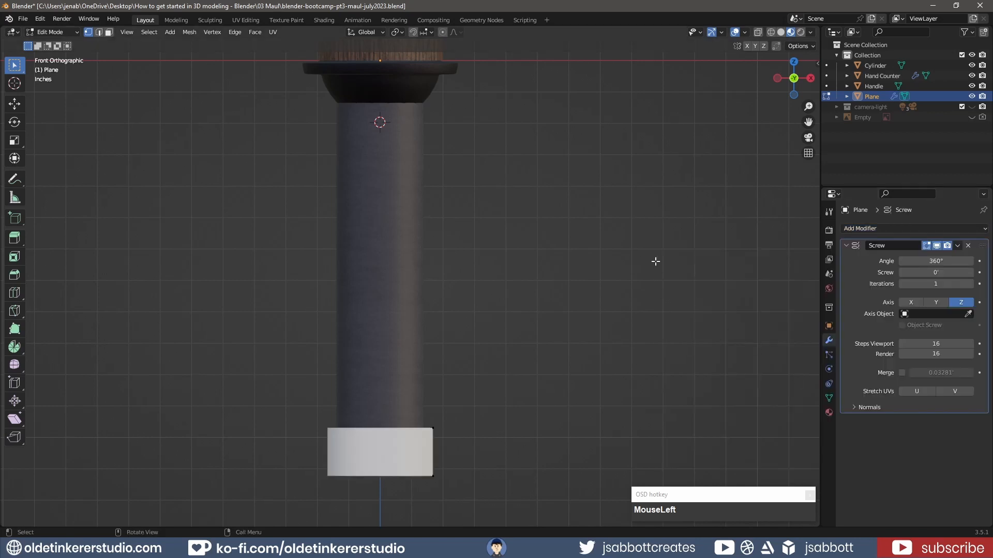
Step: Try several heights for the wrap's Screw modifier and set its Screw value to 0.15 ft
middle_drag(653, 262, 640, 299)
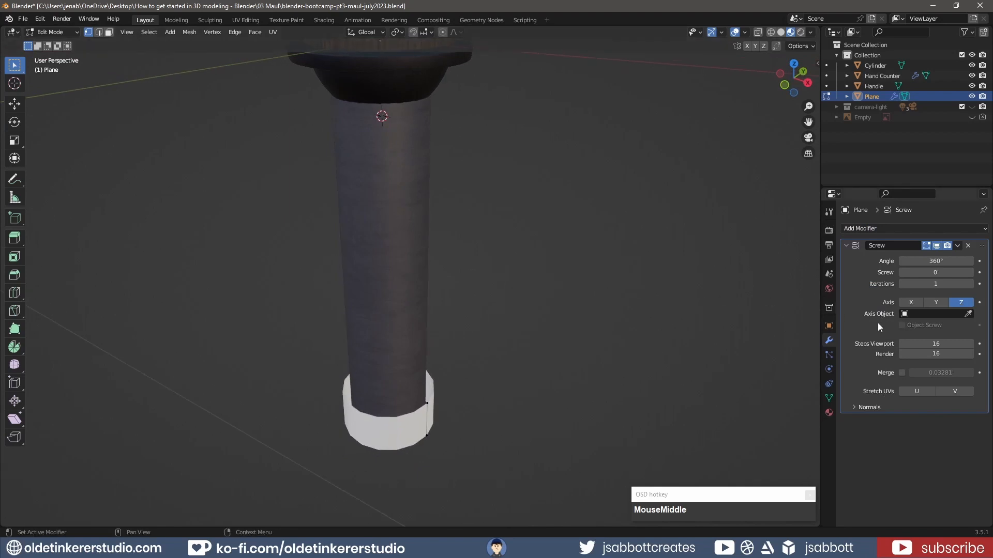
click(935, 273)
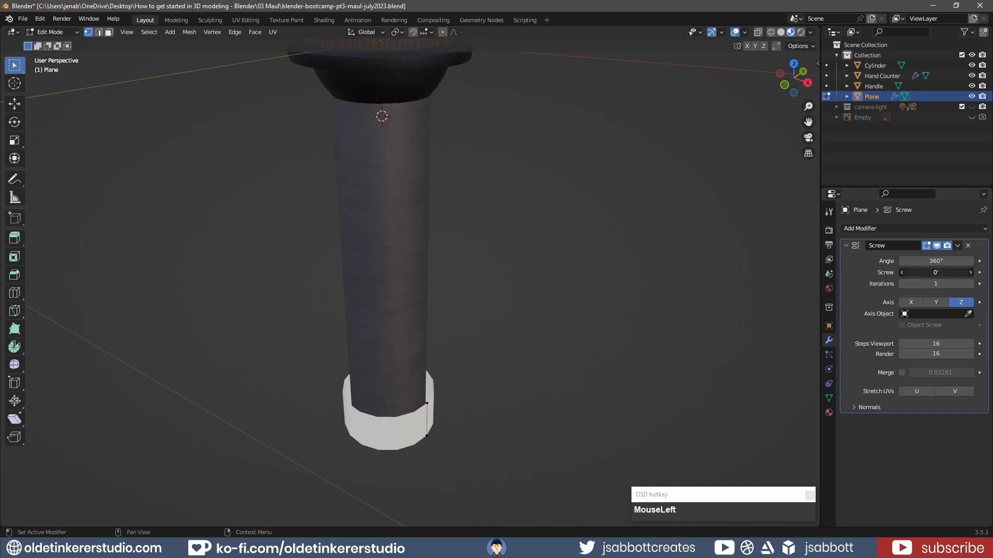
drag(936, 273, 953, 272)
click(902, 270)
click(902, 270)
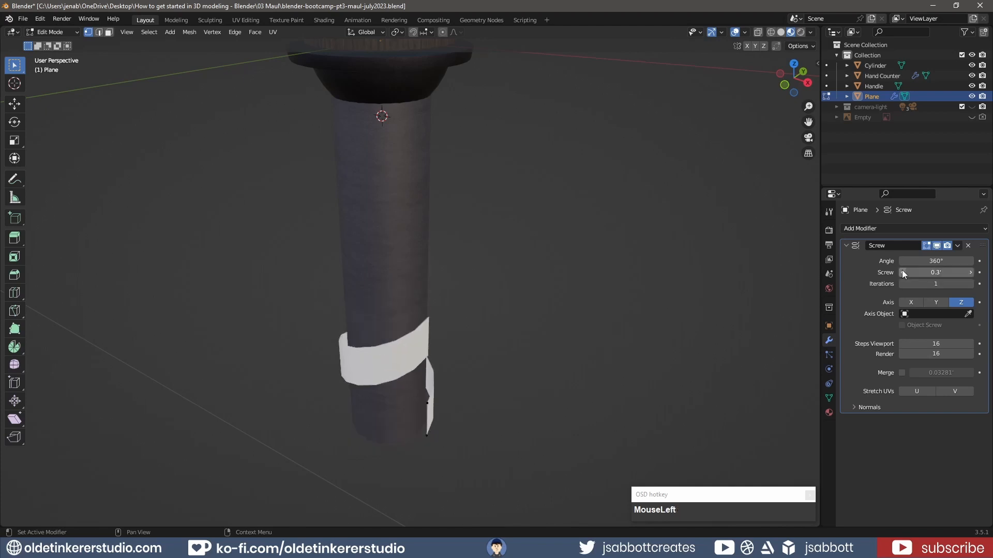
click(902, 270)
middle_drag(623, 304, 627, 278)
click(902, 272)
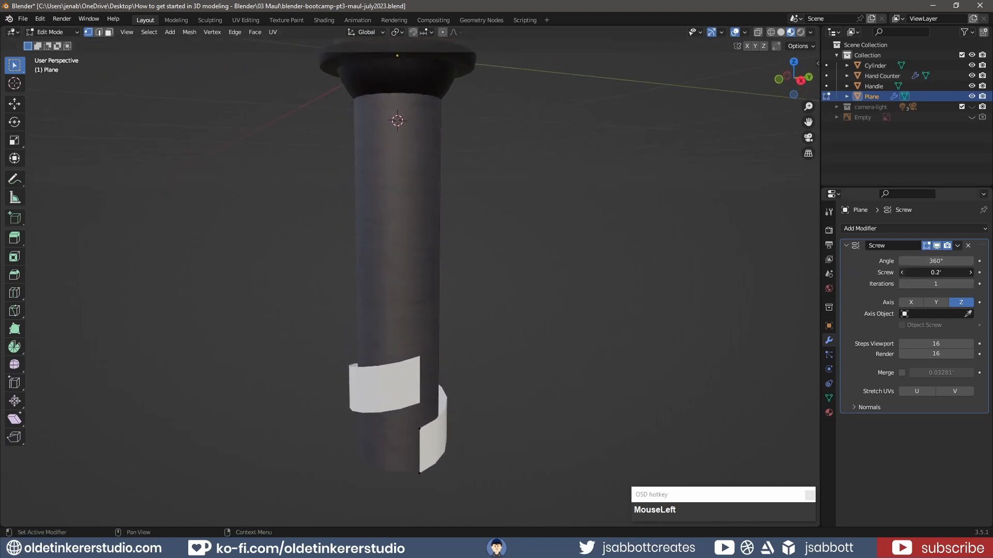
click(934, 272)
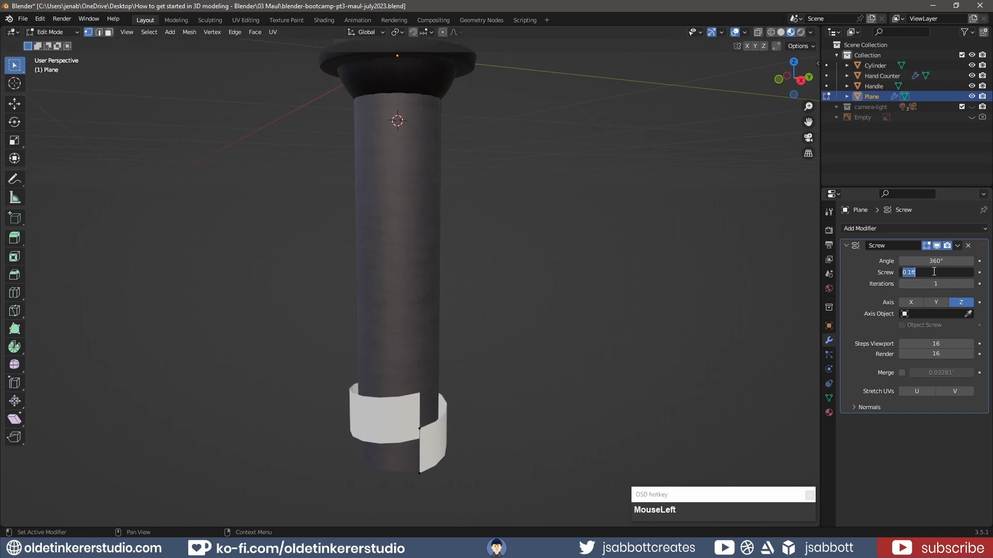
text(0.15)
key(Return)
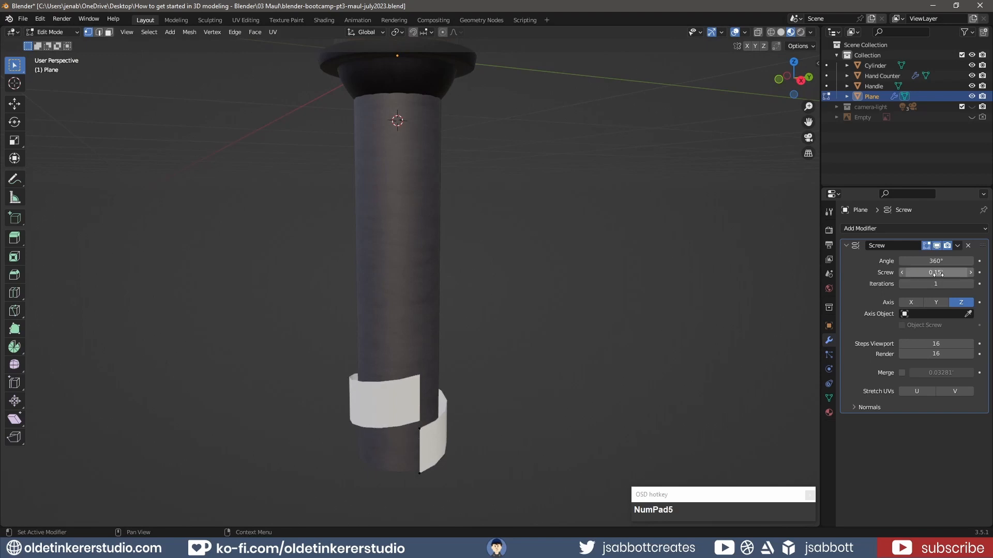
Step: Set the Screw modifier's iterations to 6 so the wrap spirals up the length of the grip
click(971, 284)
click(970, 284)
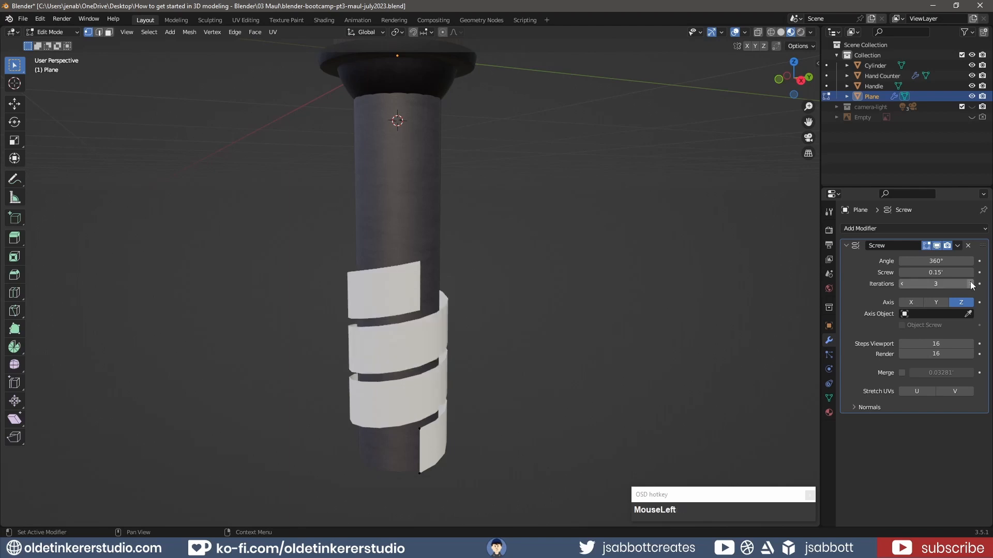
click(970, 284)
click(970, 283)
click(971, 284)
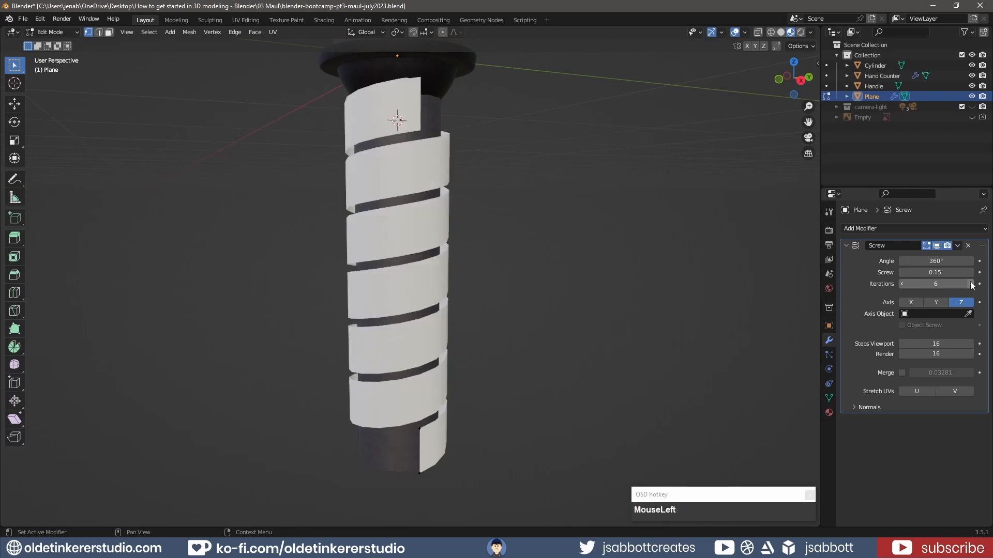
Step: Try Screw heights of 0.13 and 0.14 ft for tighter wrap gaps and set the value to 0.145 ft
click(905, 274)
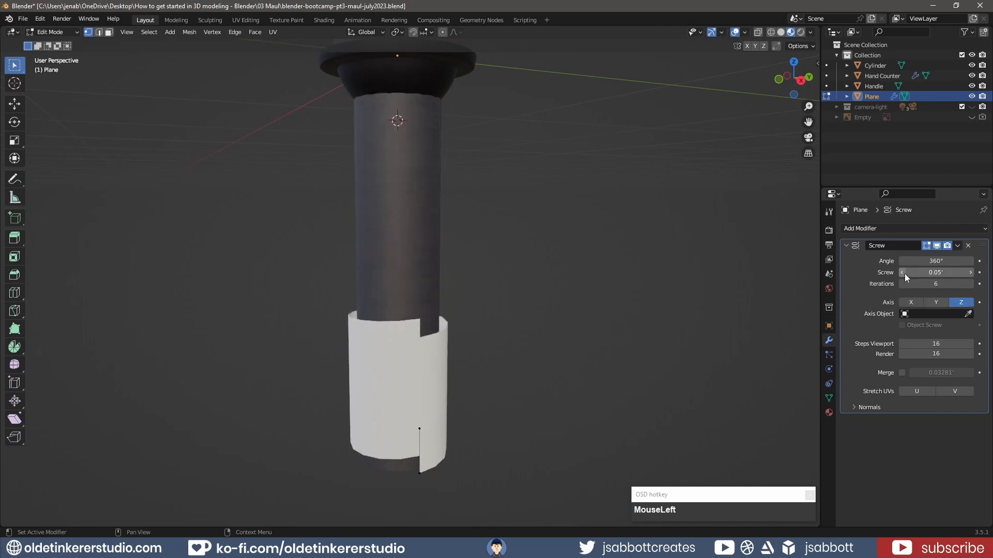
click(927, 272)
text(.13)
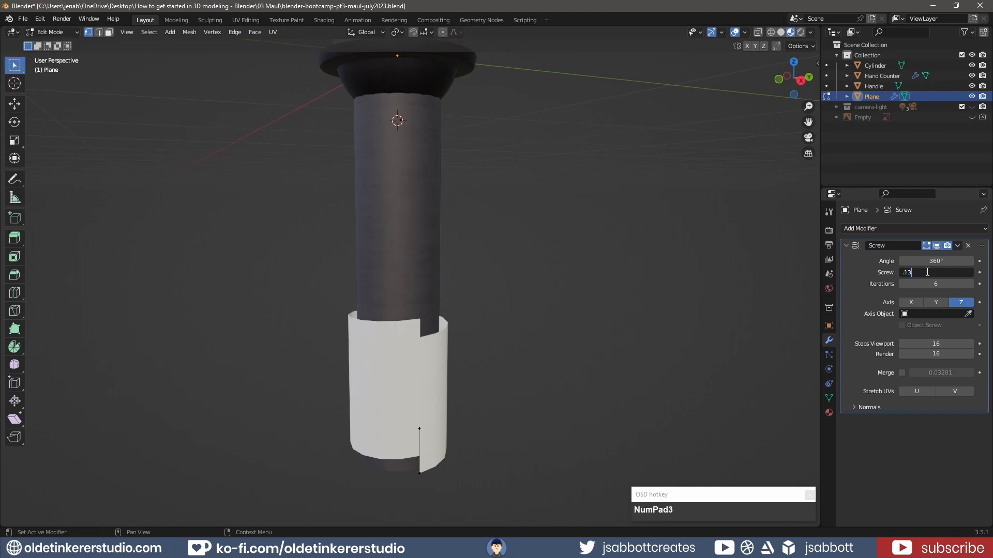
key(Return)
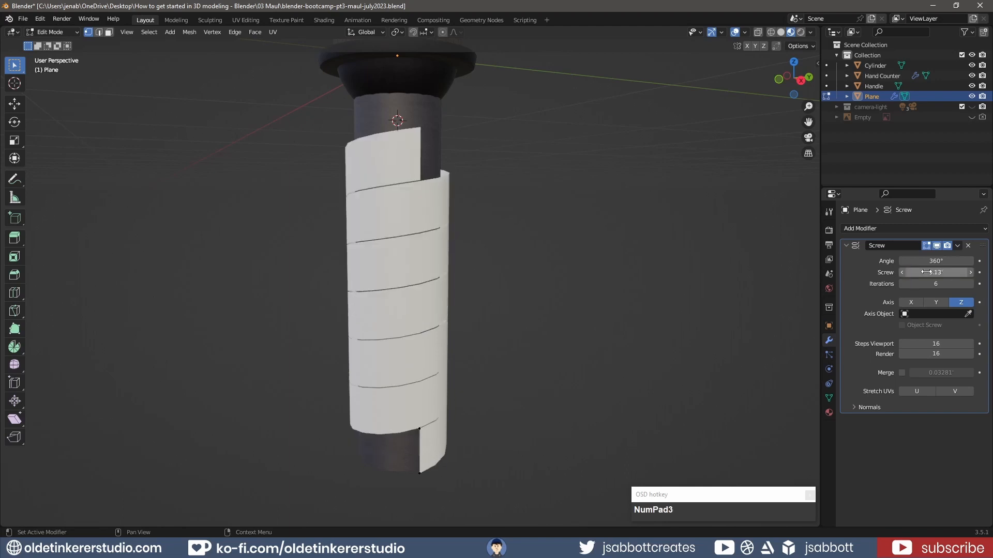
click(925, 272)
text(.14)
key(Return)
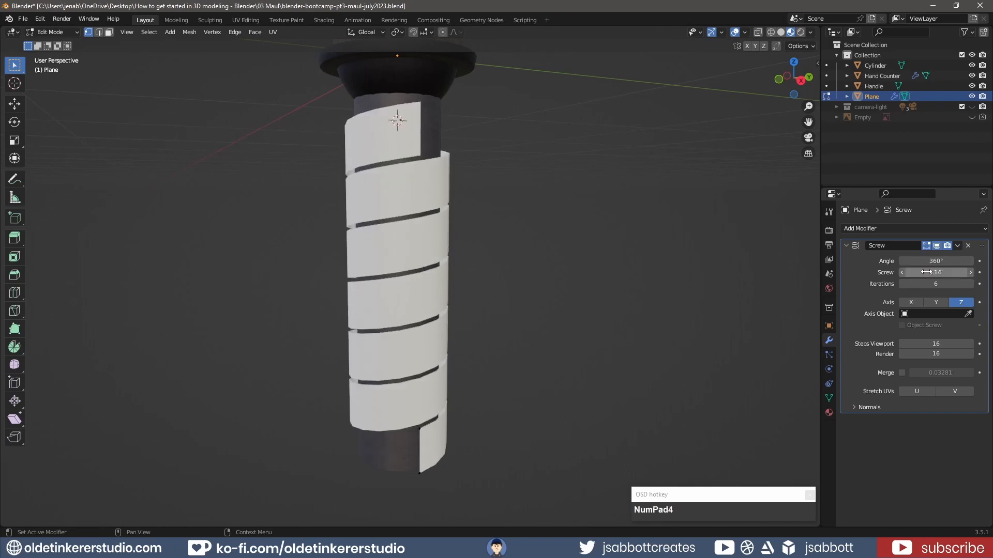
click(925, 272)
text(.145)
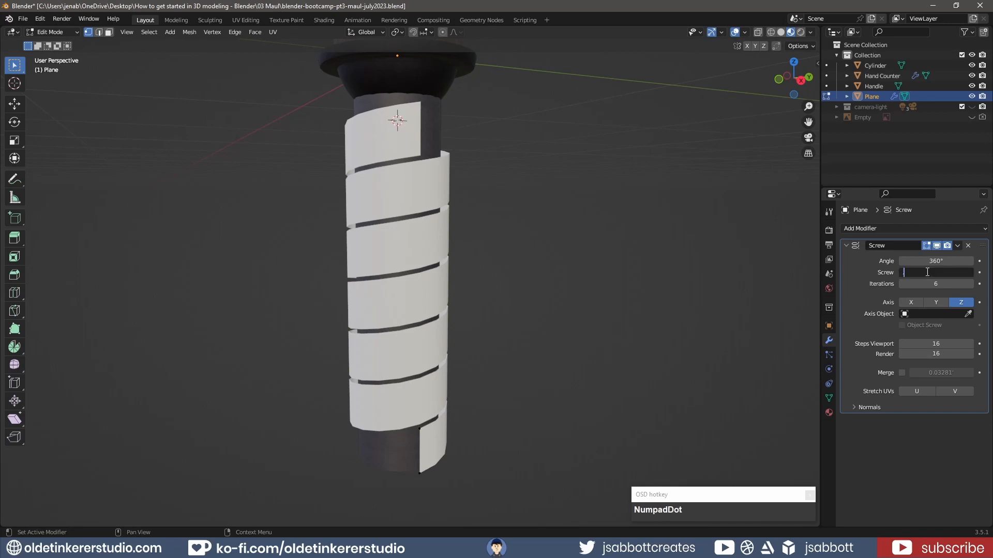
key(Return)
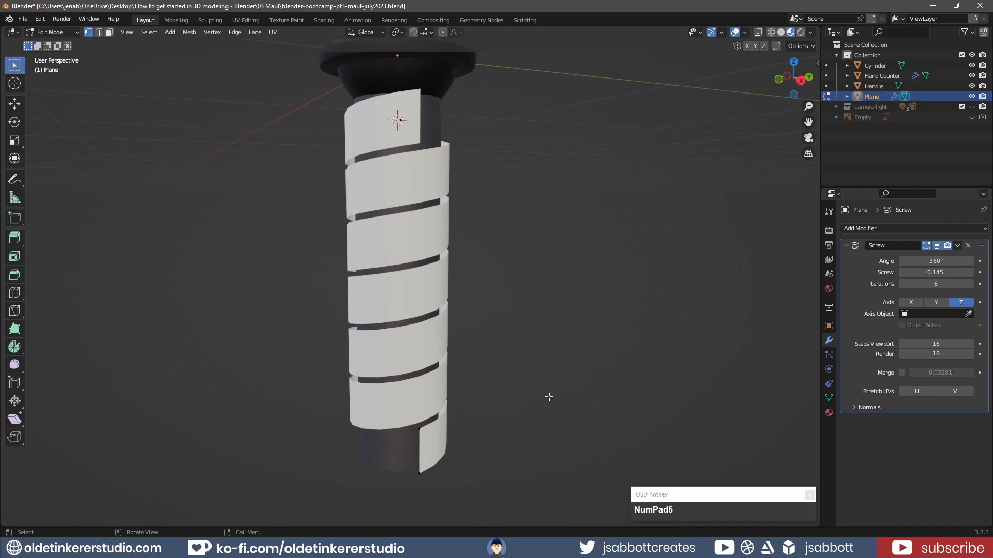
Step: Select the wrap's source edge at the base of the grip and scale it to about 0.96
middle_drag(521, 394, 455, 472)
drag(444, 495, 417, 419)
key(s)
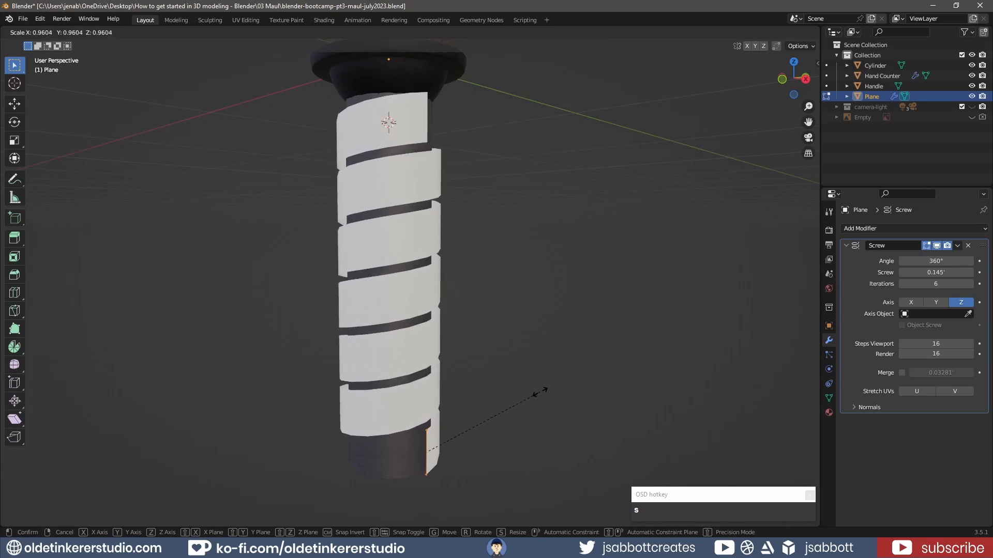
click(540, 392)
Step: Add a Shrinkwrap modifier to the wrap with the Cylinder object as its target
click(846, 245)
click(873, 228)
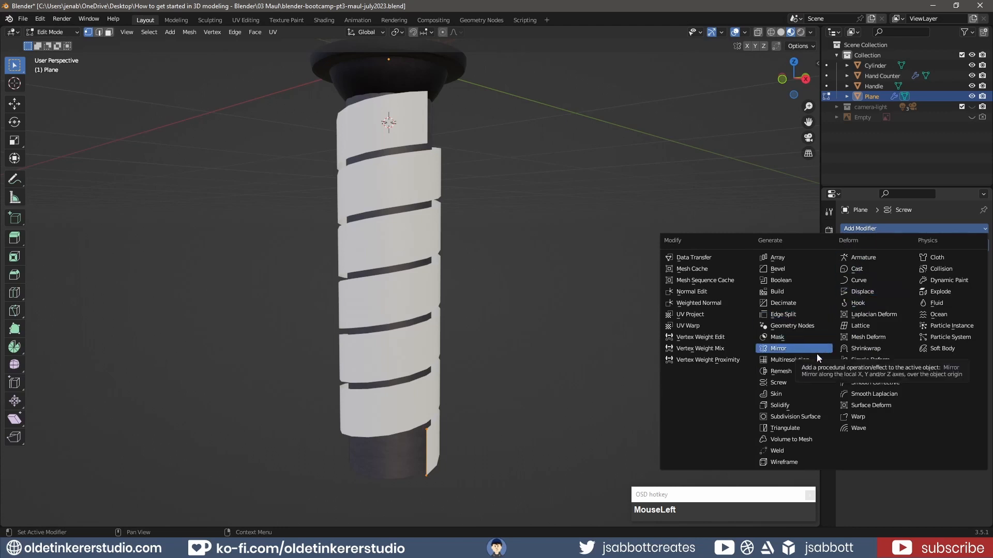
click(864, 348)
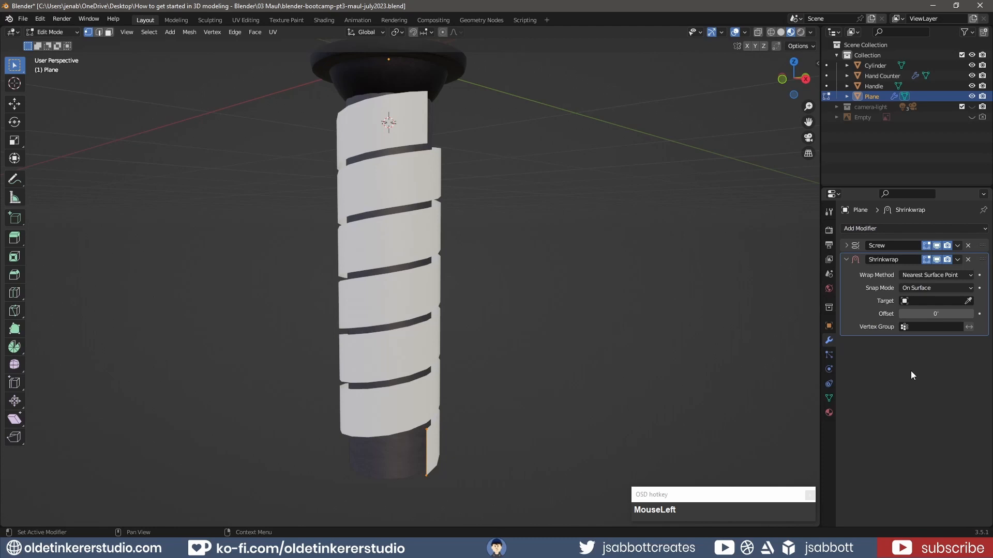
click(954, 300)
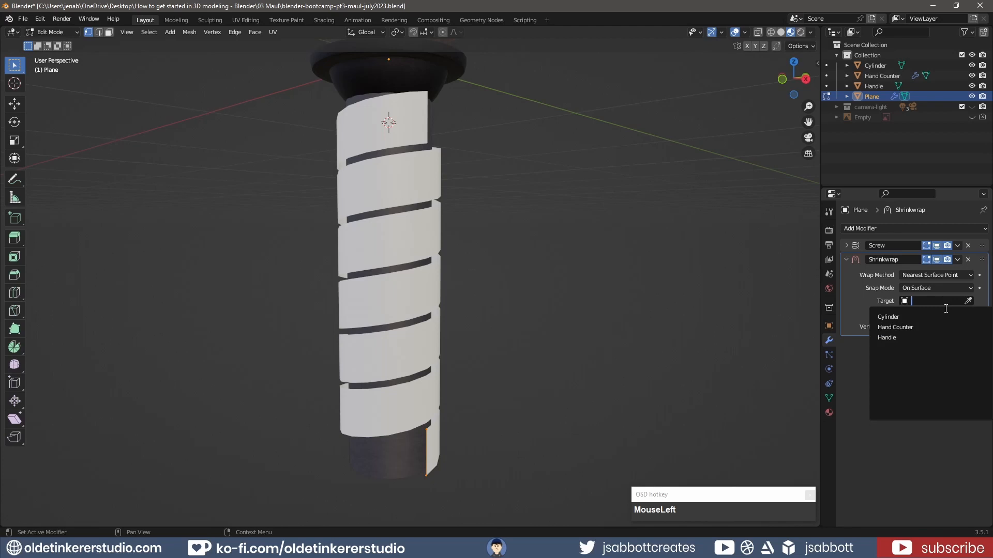
click(899, 318)
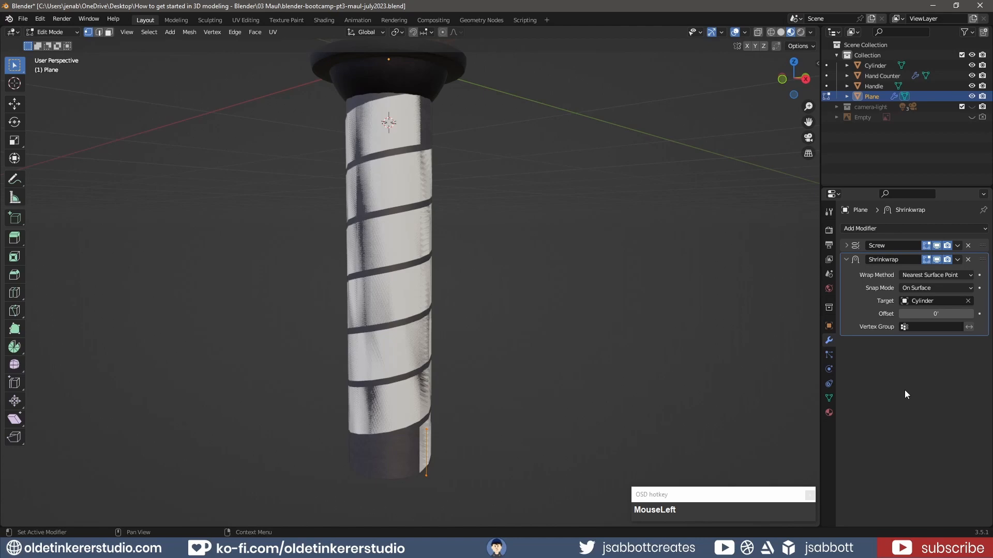
click(846, 260)
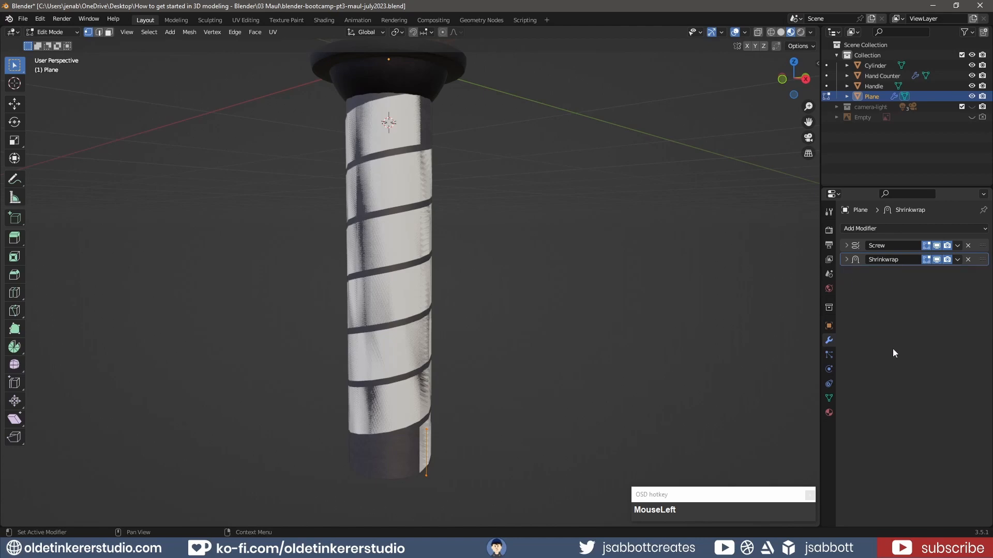
Step: Add a Solidify modifier to the wrap with an offset of 1 and Even Thickness enabled
click(880, 228)
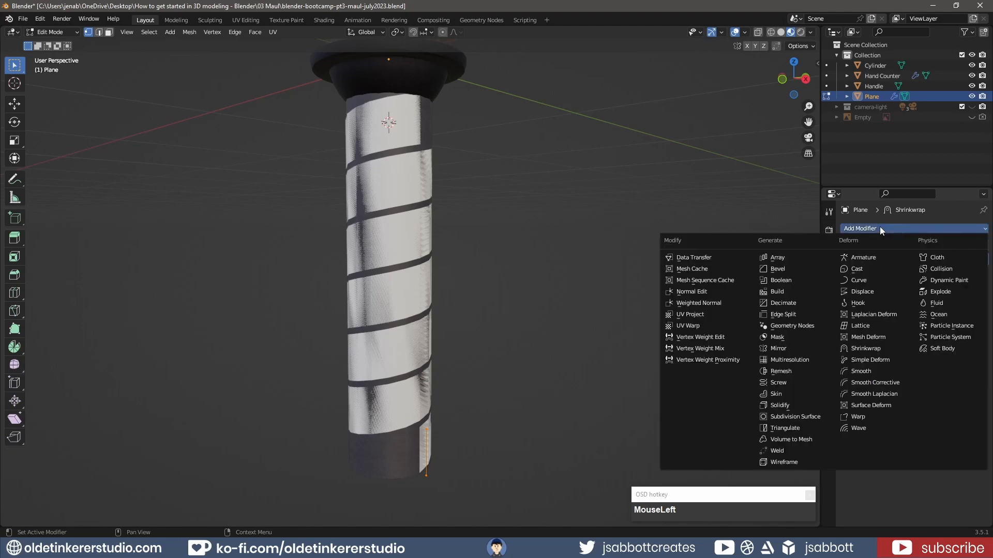
click(807, 405)
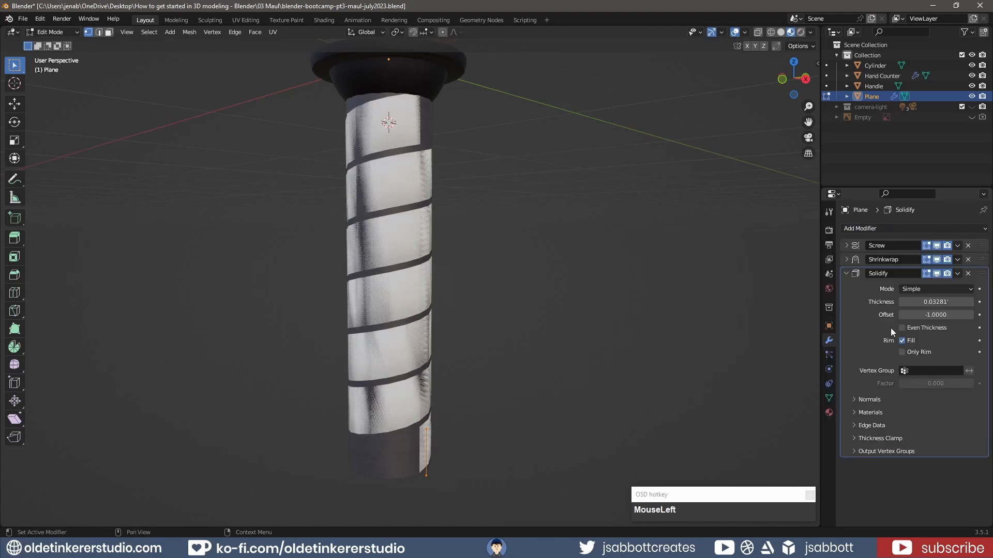
click(927, 315)
text(1)
key(Return)
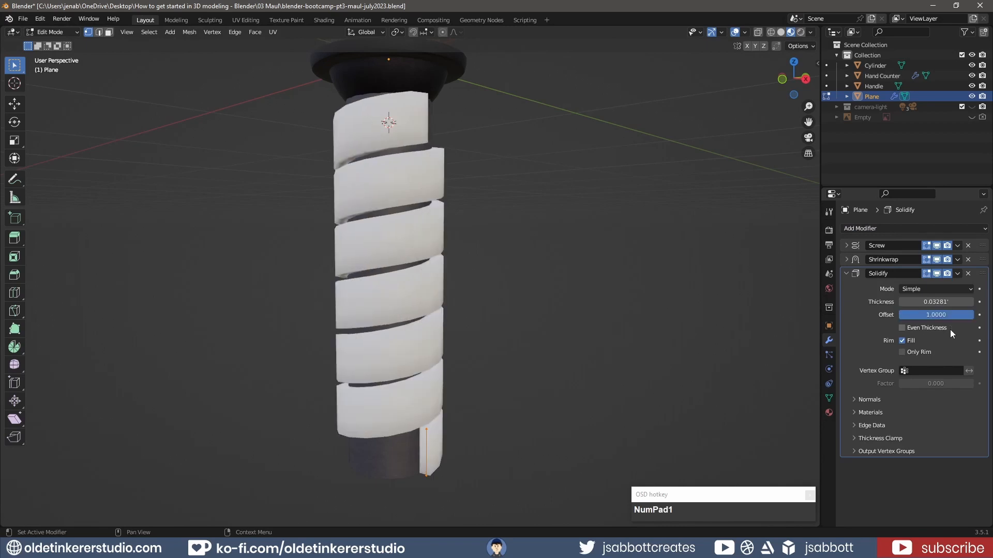
click(902, 329)
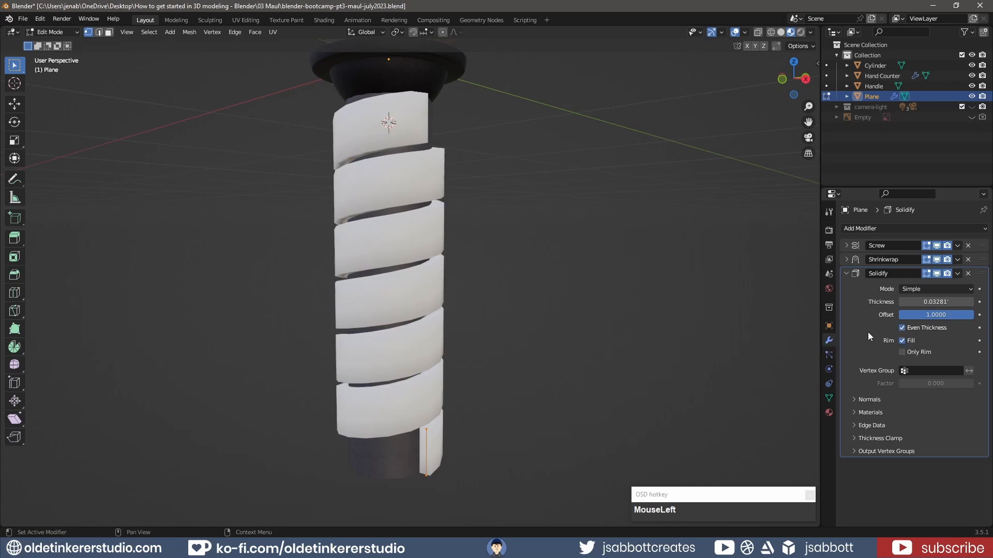
Step: Set the wrap's Solidify thickness to 0.01 ft
middle_drag(544, 200, 552, 246)
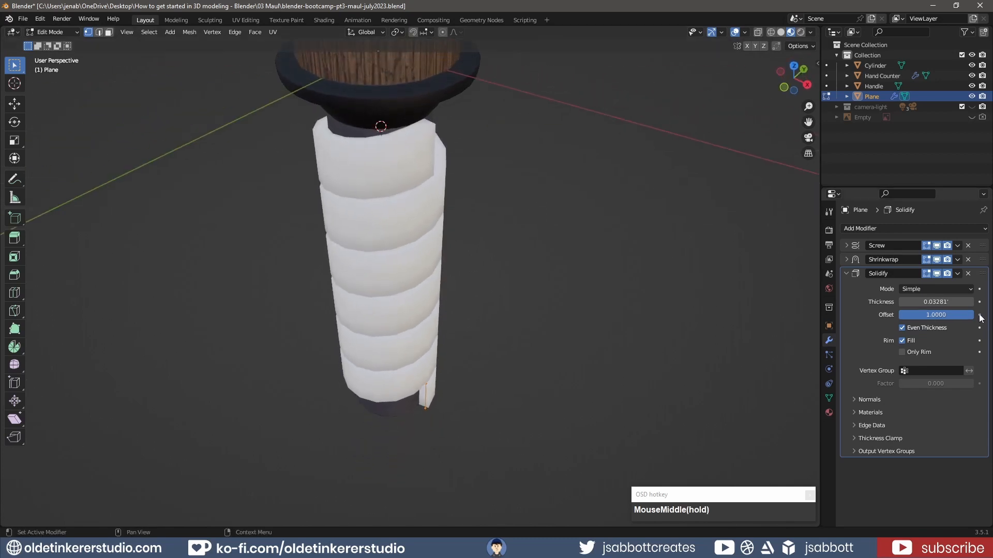
click(936, 302)
text(.01)
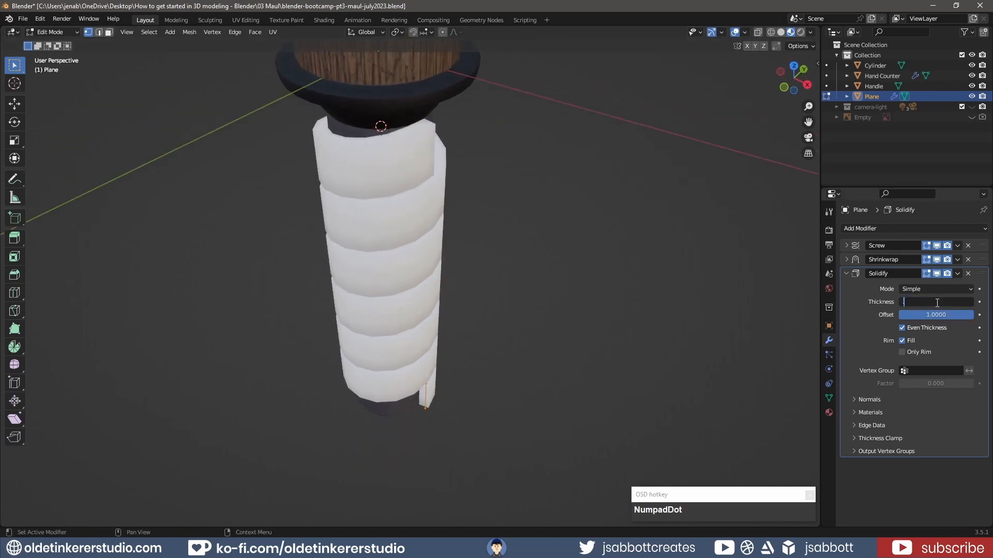
key(Return)
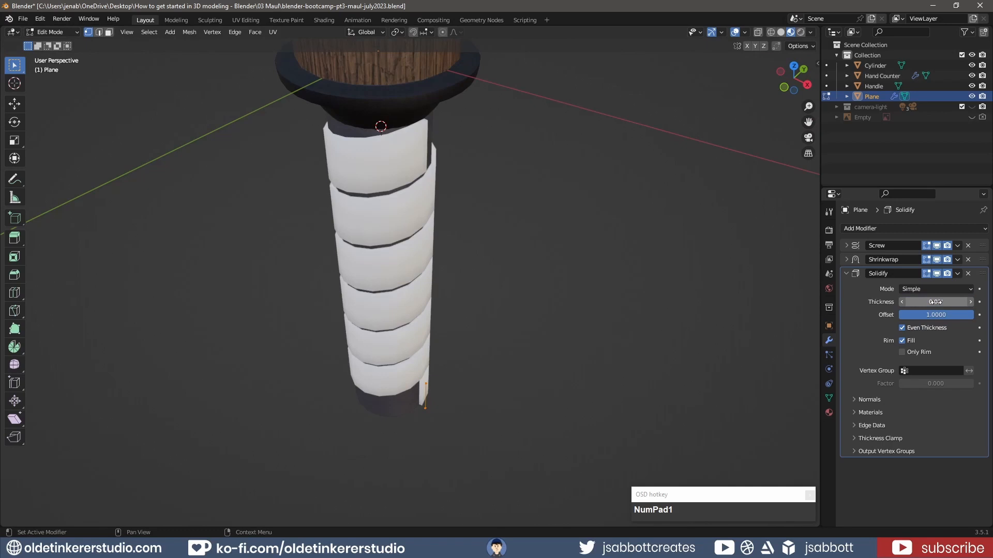
click(847, 274)
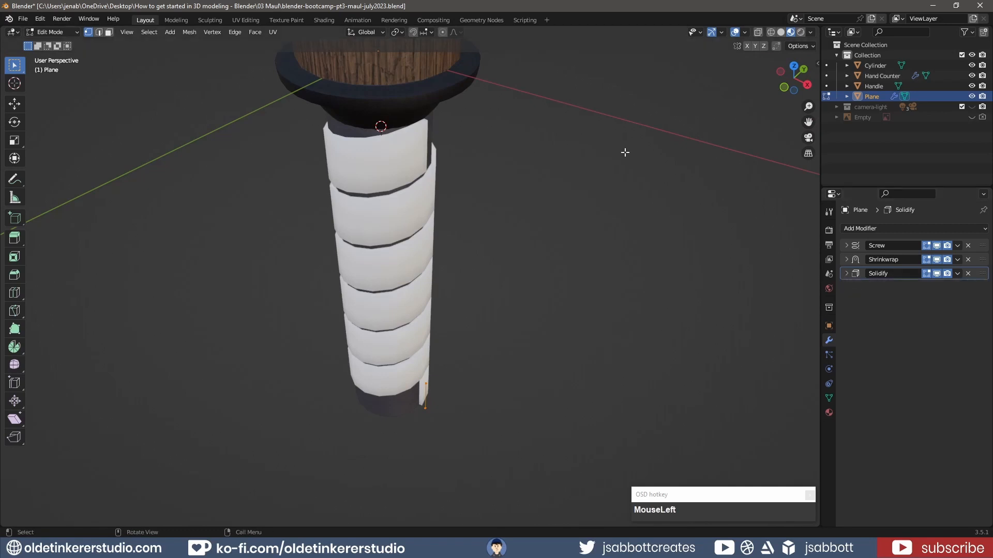
Step: Return to Object Mode and apply Shade Auto Smooth to the wrap
key(Tab)
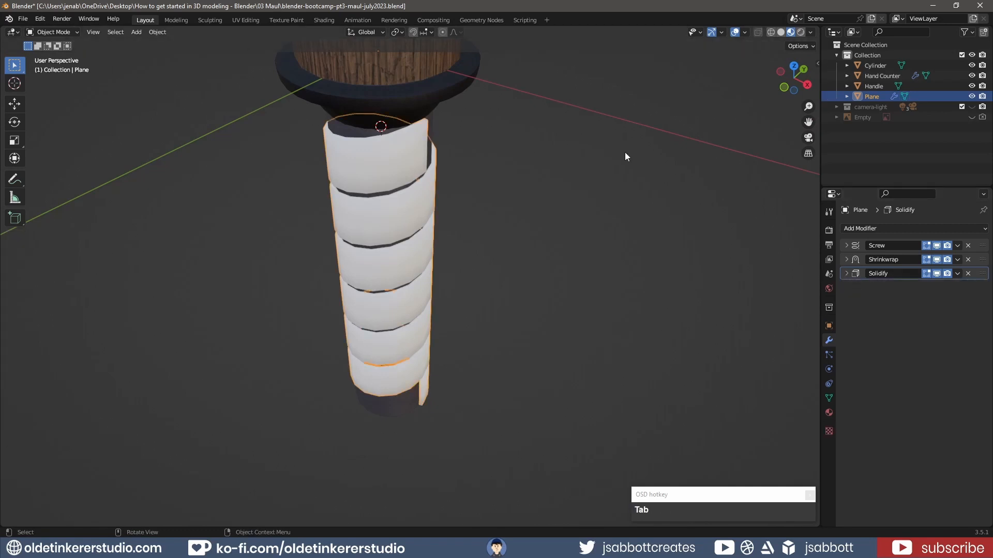
right_click(392, 166)
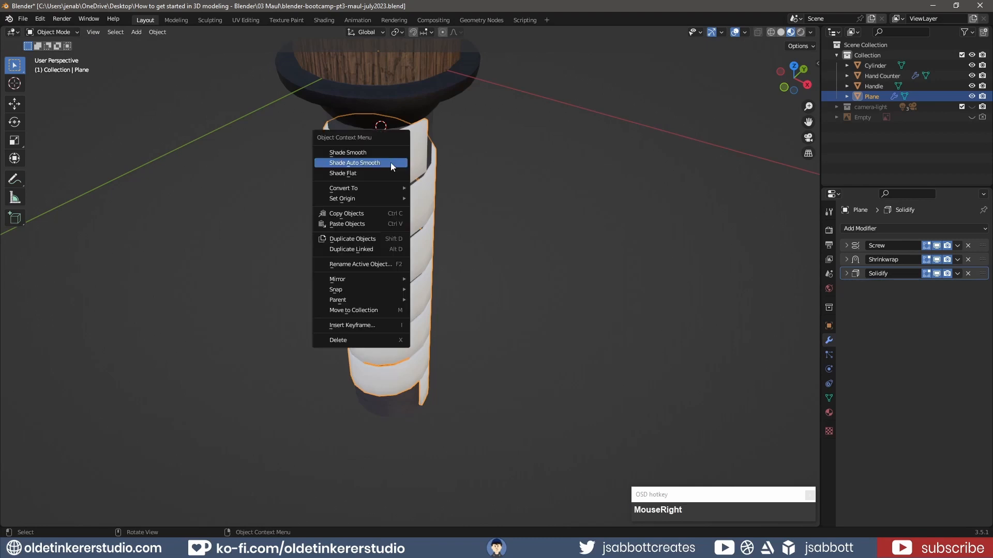
click(390, 164)
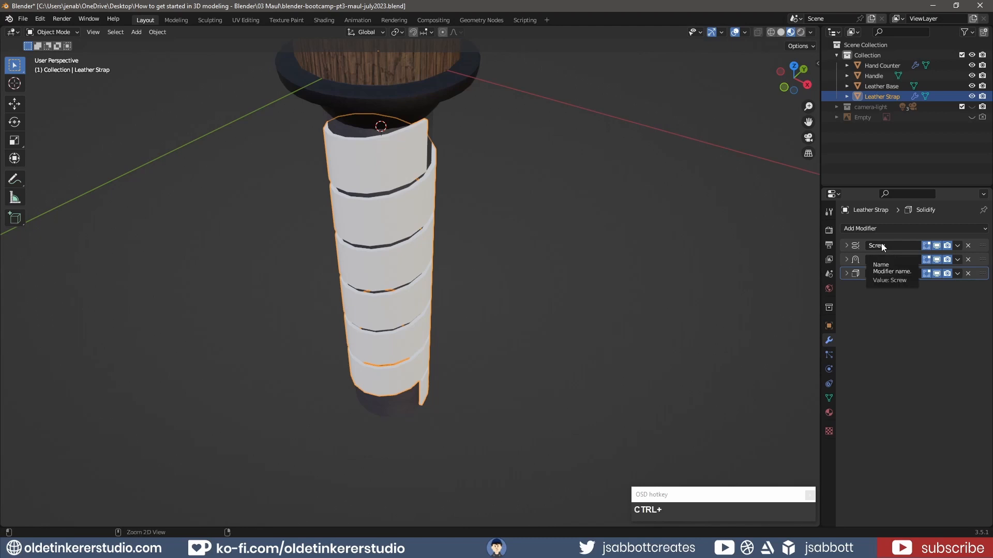
Step: Apply the Leather Strap's Screw, Shrinkwrap and Solidify modifiers
key(ctrl+a)
key(ctrl+a)
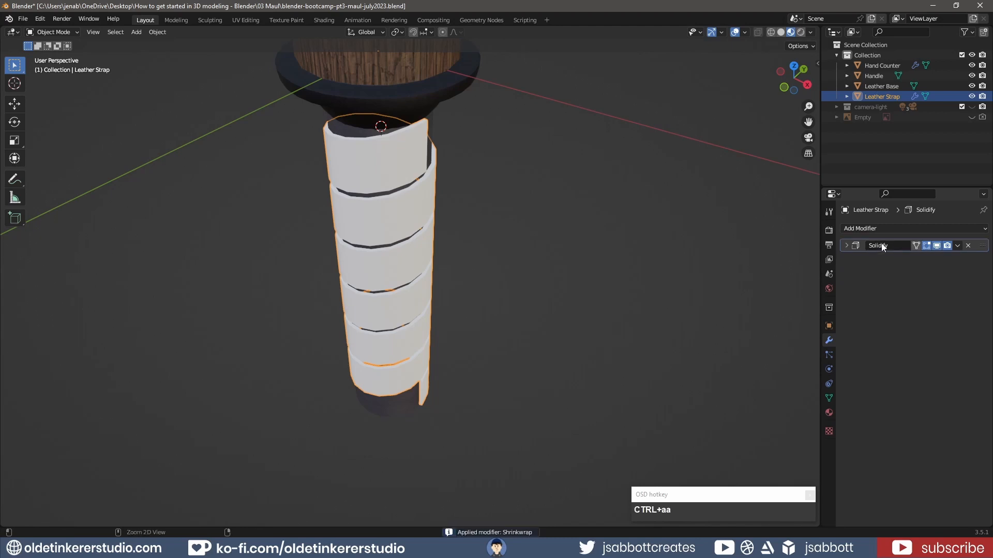
key(ctrl+a)
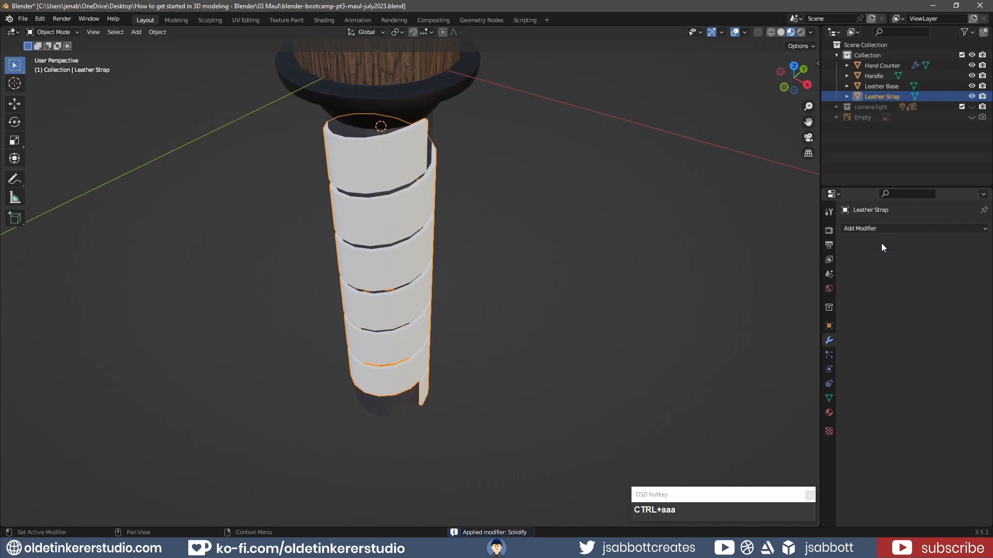
Step: Switch to the UV Editing workspace in edge select mode and hide the Leather Base, Hand Counter and Handle objects
click(246, 20)
key(2)
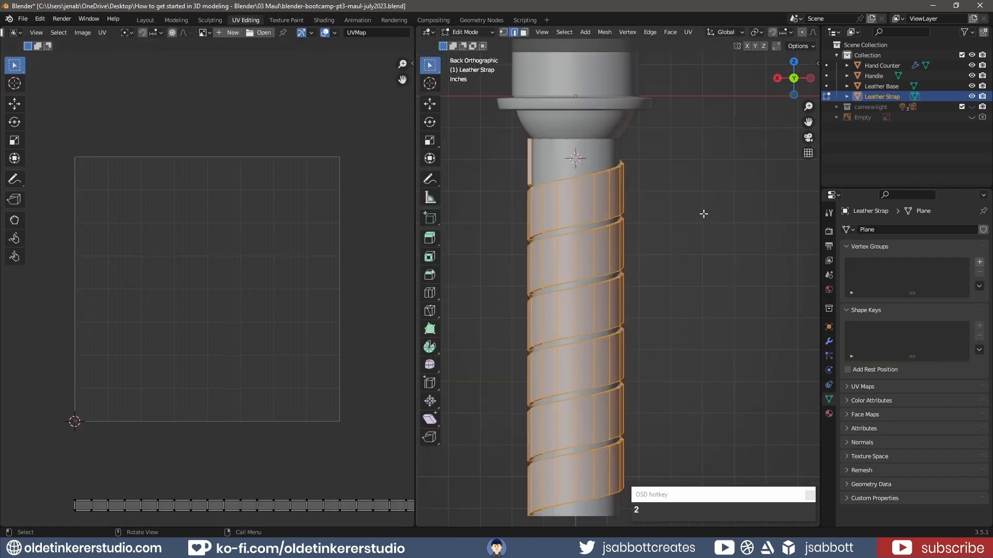
click(971, 86)
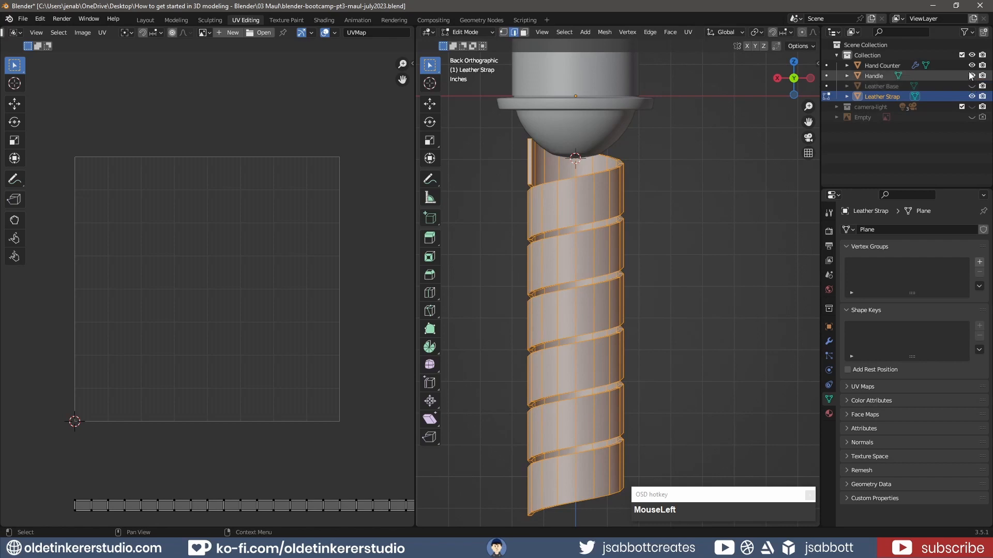
click(972, 66)
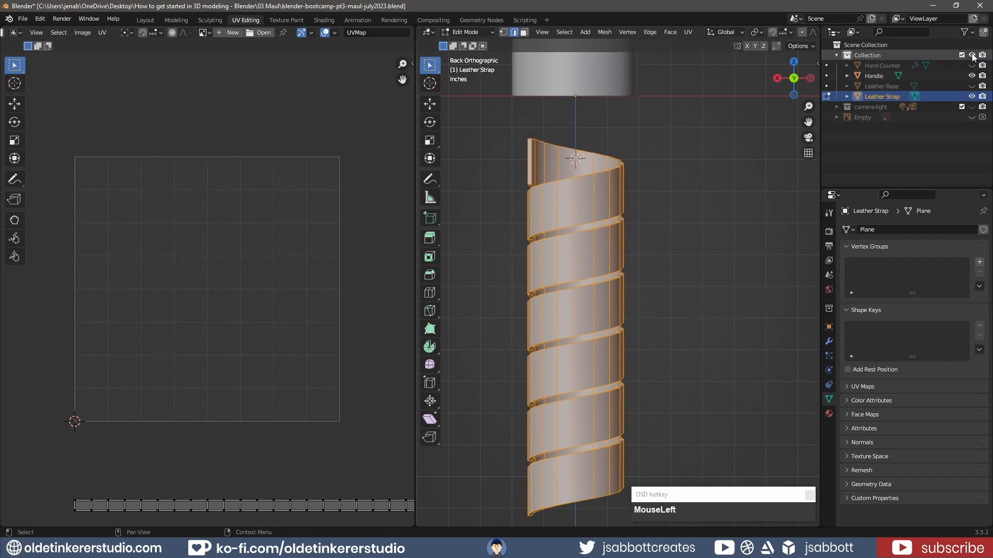
click(973, 76)
shift+middle_drag(703, 268, 704, 221)
Step: Select the strap's two end faces and the long edge loops along the spiral, and mark them as seams
click(704, 221)
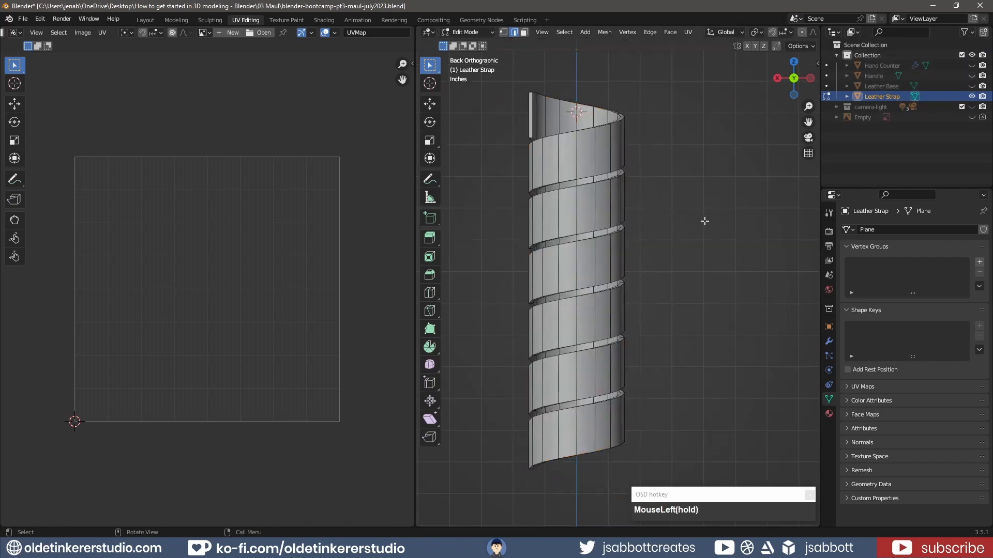
key(3)
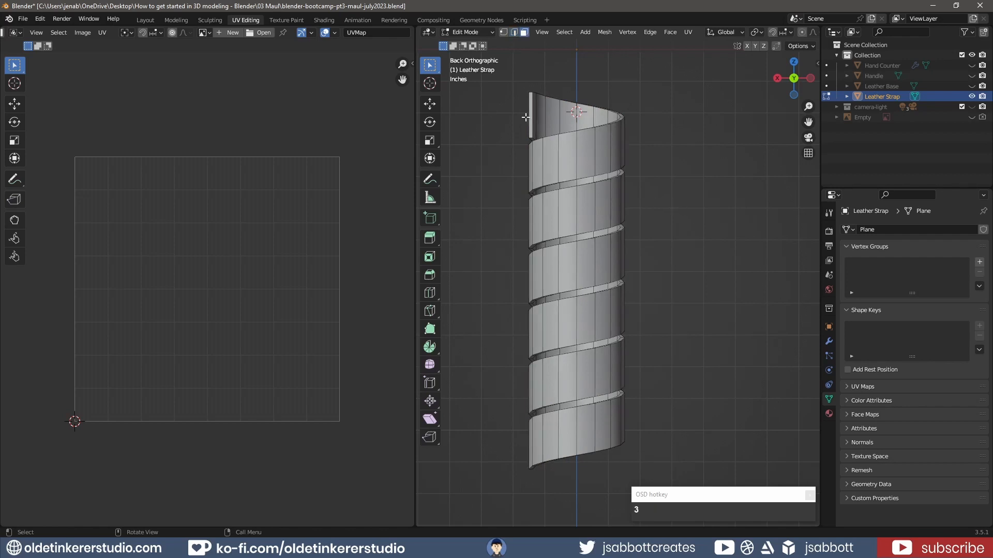
click(530, 117)
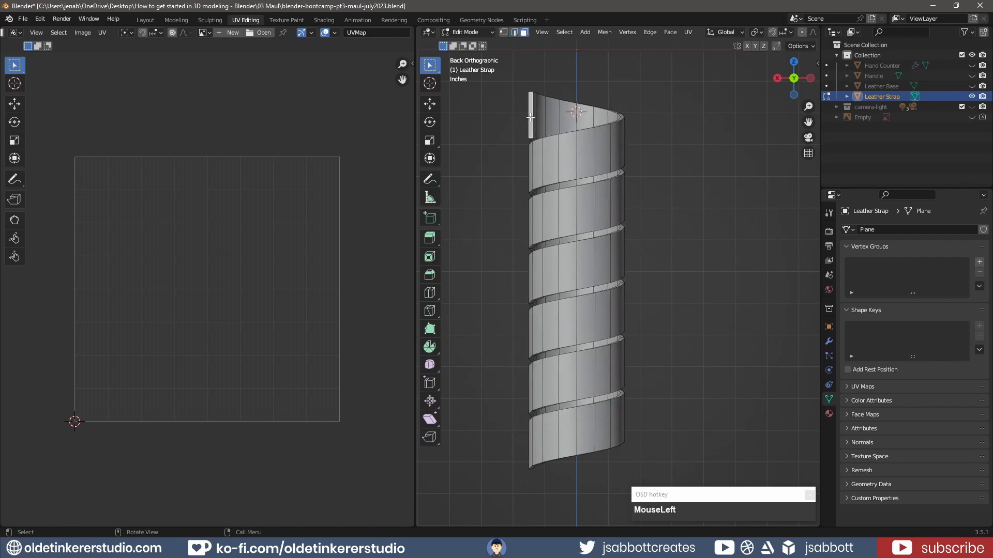
middle_drag(743, 346, 538, 336)
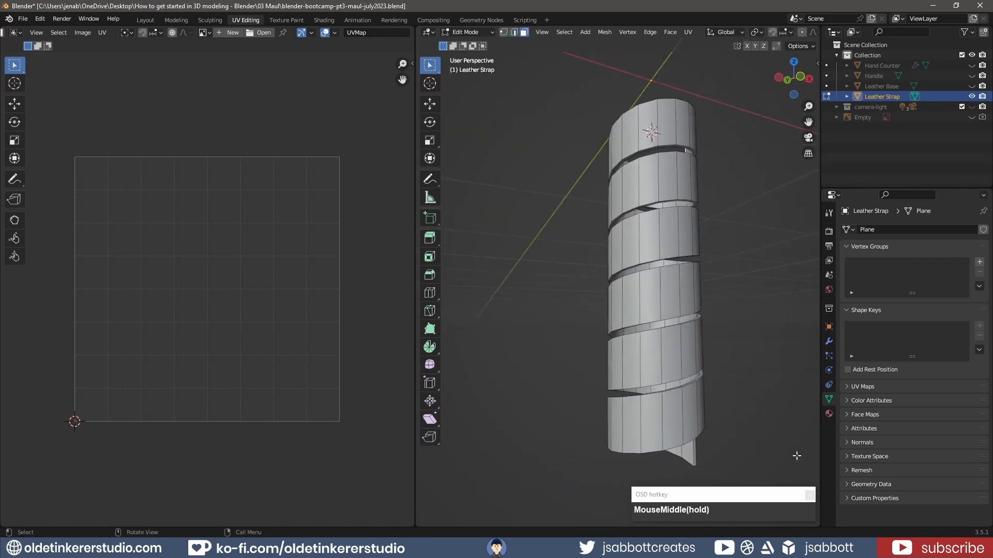
shift+middle_drag(729, 434, 639, 401)
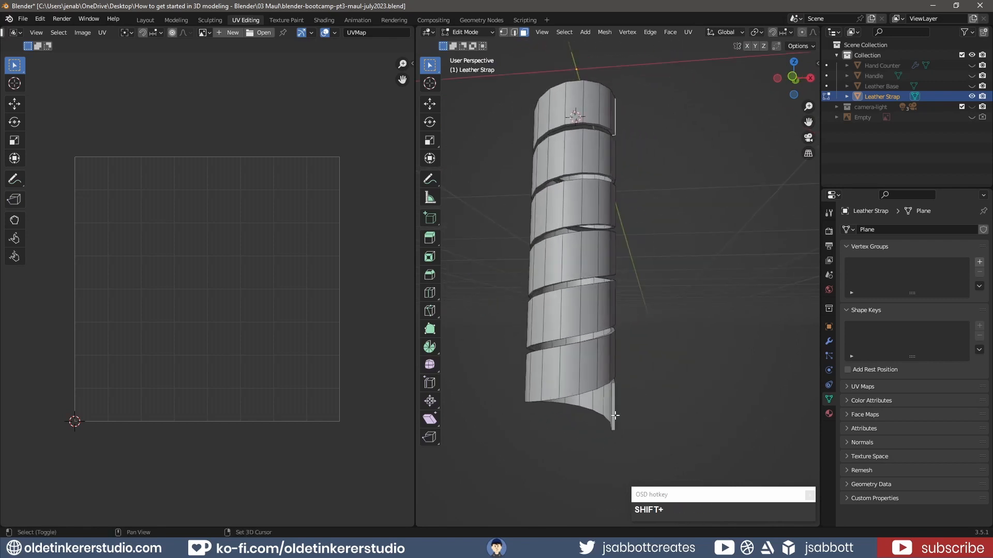
key(2)
alt+shift+click(604, 394)
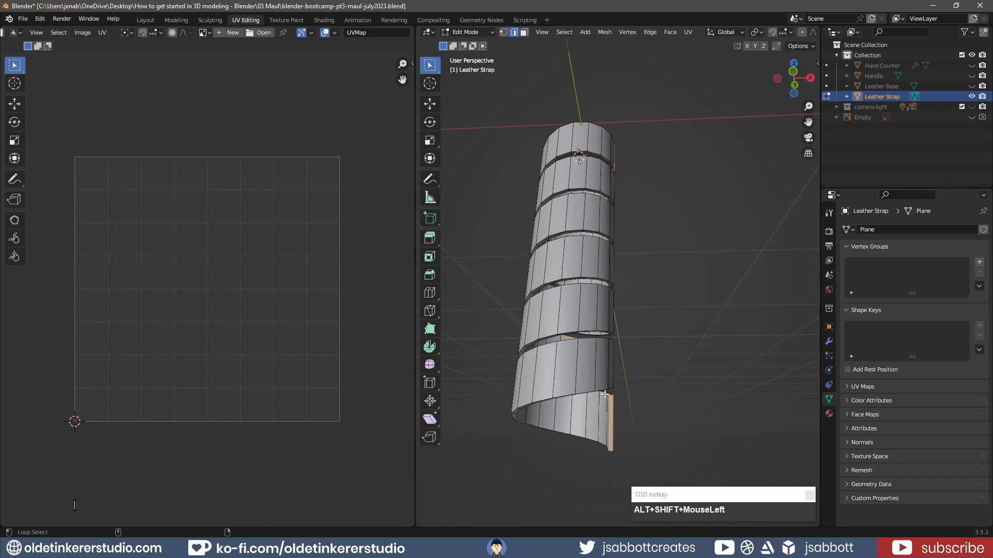
alt+shift+click(576, 437)
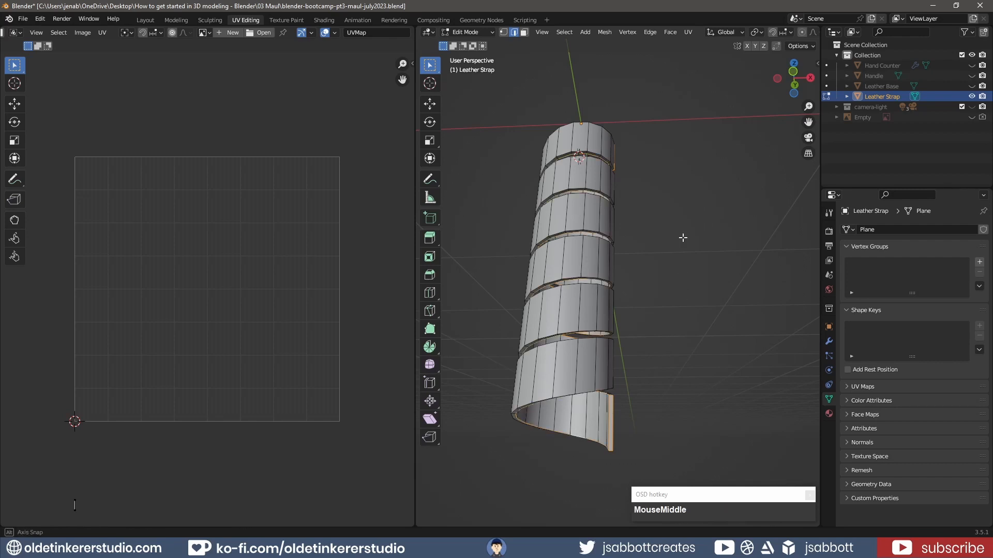
middle_drag(682, 238, 680, 309)
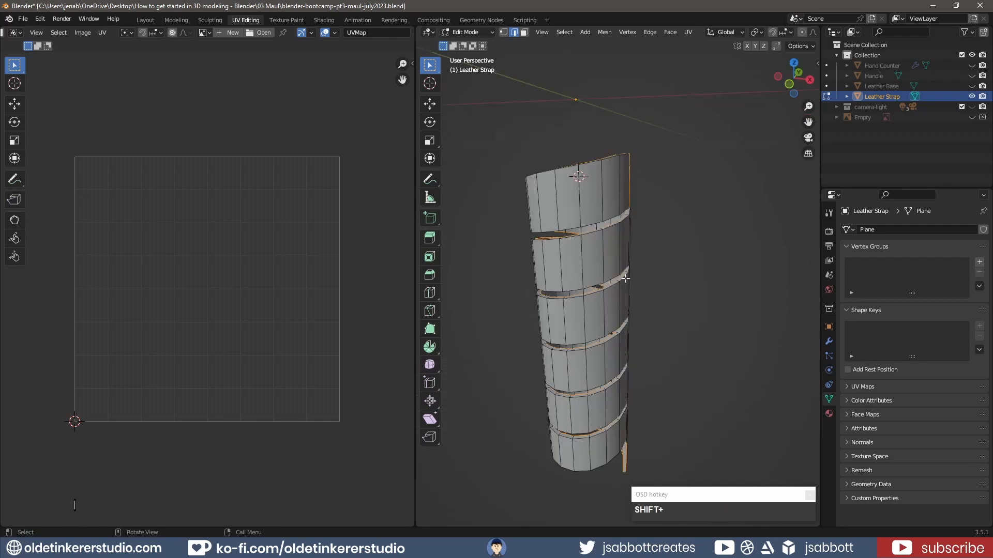
right_click(583, 271)
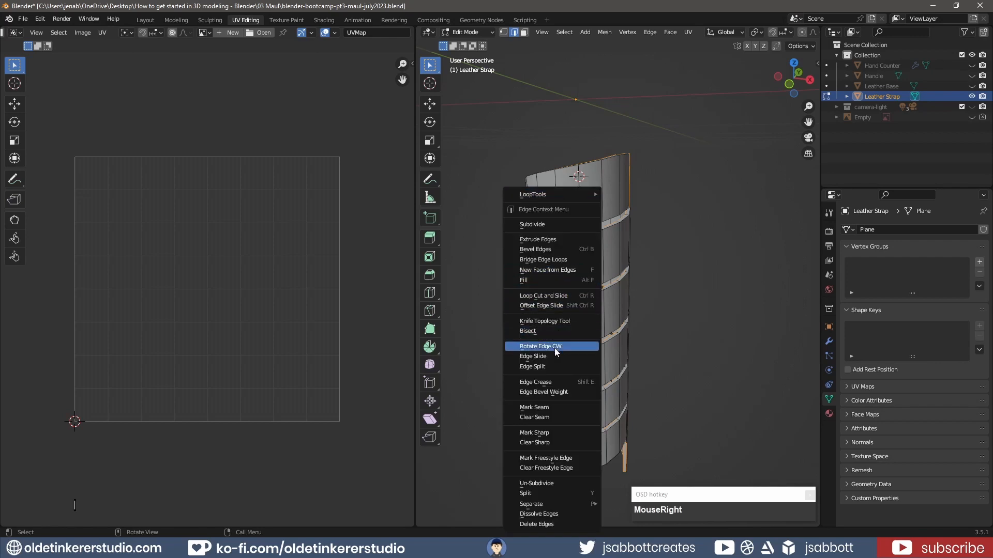
click(538, 408)
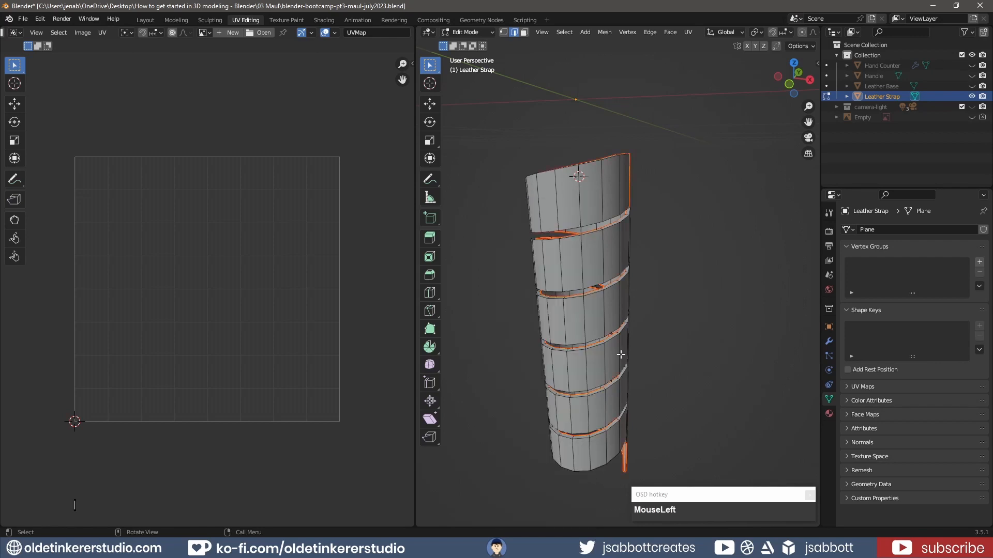
Step: Unwrap the Leather Strap along its seams and select all the resulting UV islands
key(u)
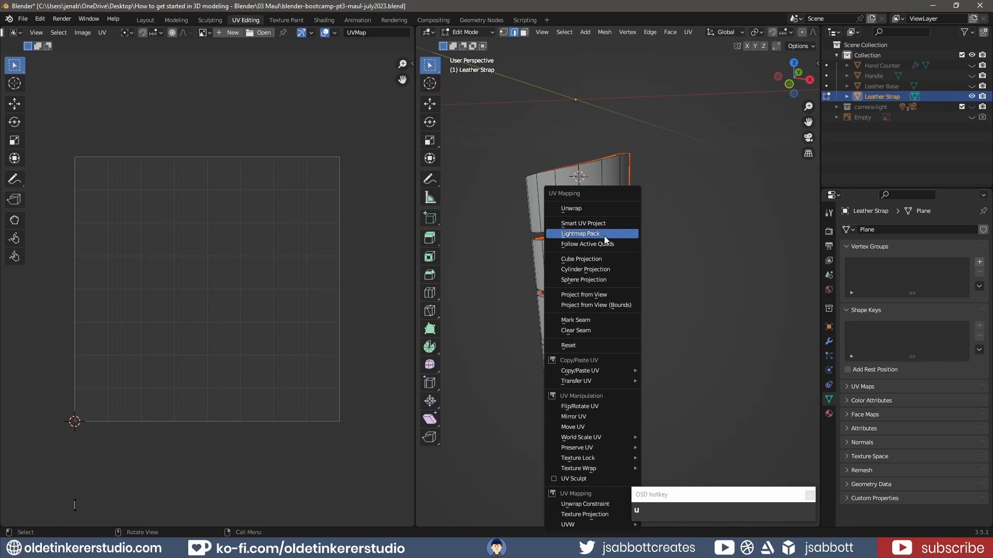
click(618, 209)
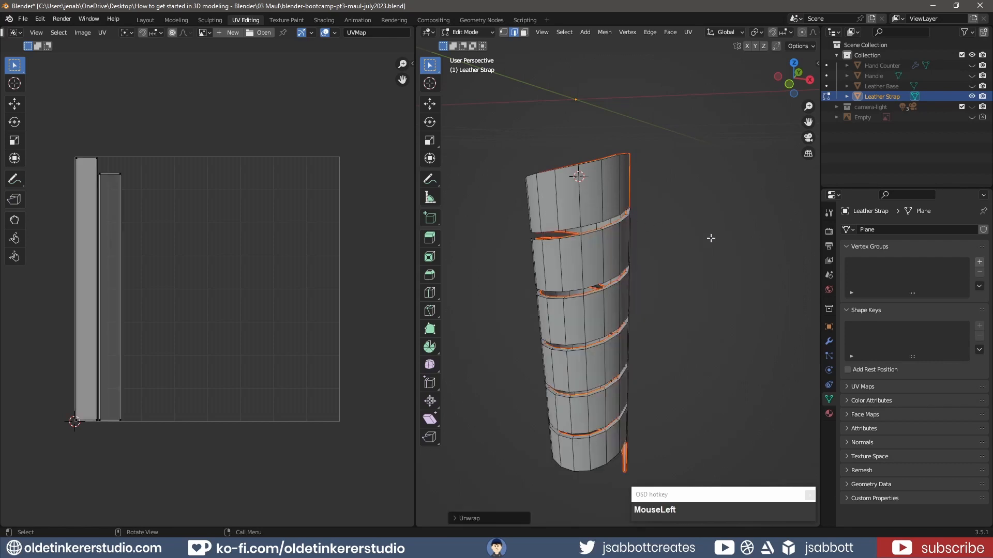
drag(64, 127, 136, 488)
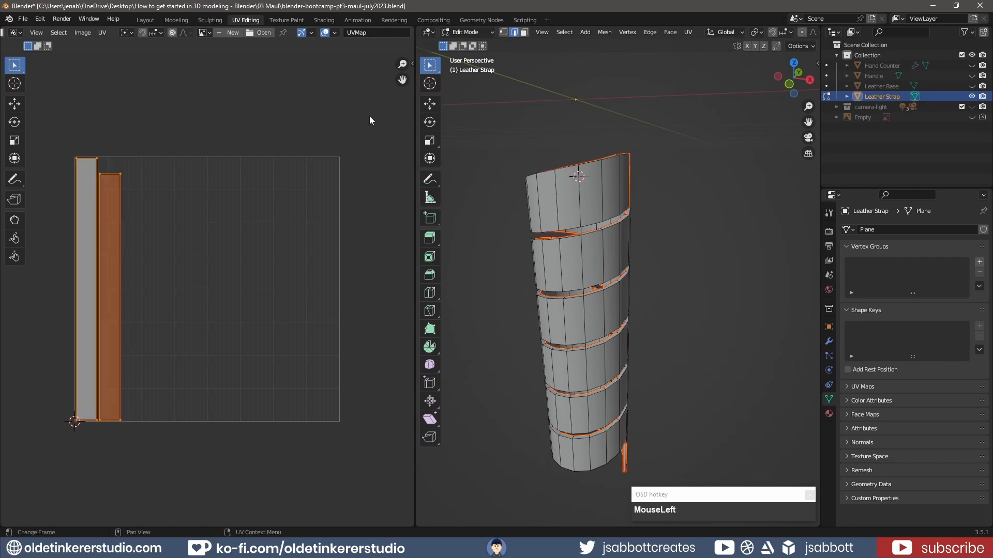
Step: Check the strap's UVs with Display Stretch and its normals with Face Orientation, switching each overlay off again
click(334, 32)
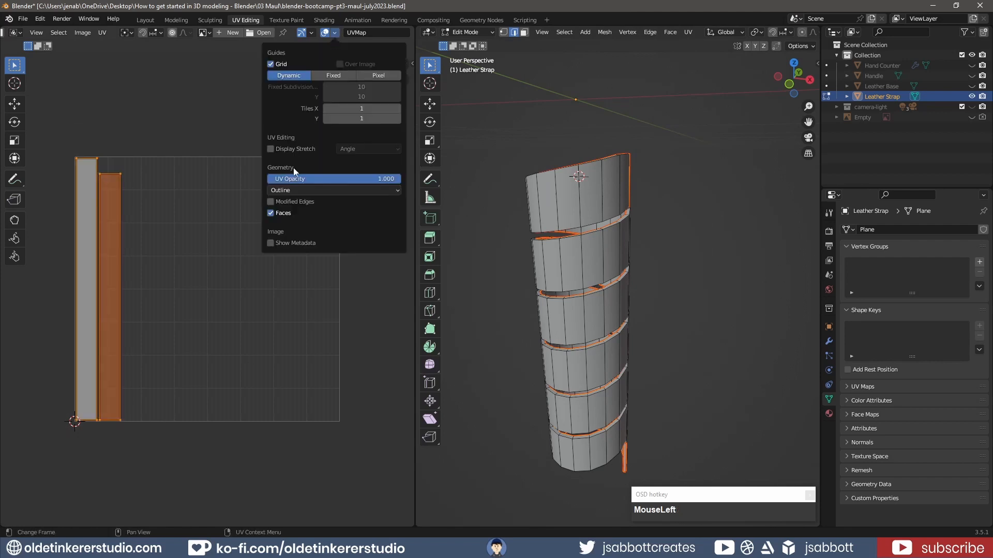
click(271, 149)
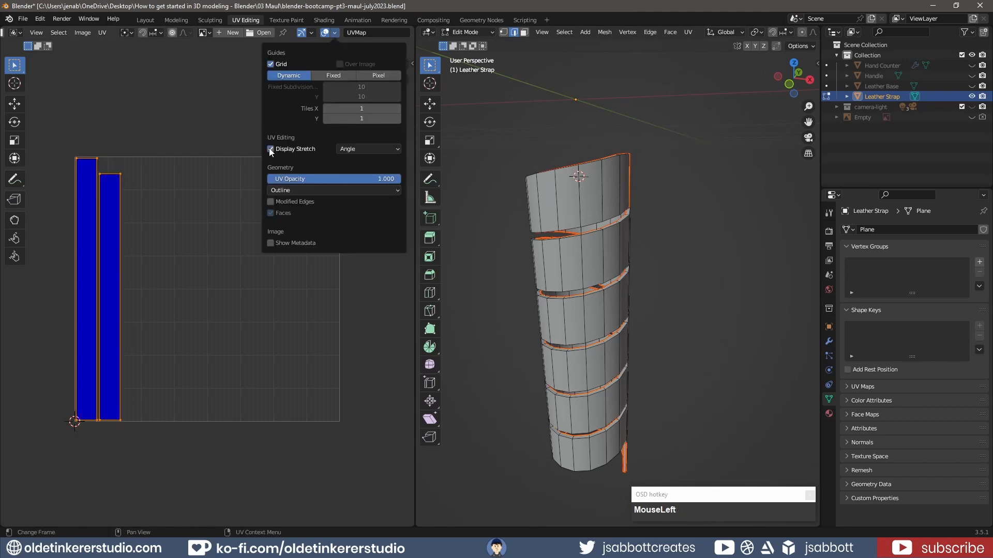
click(270, 150)
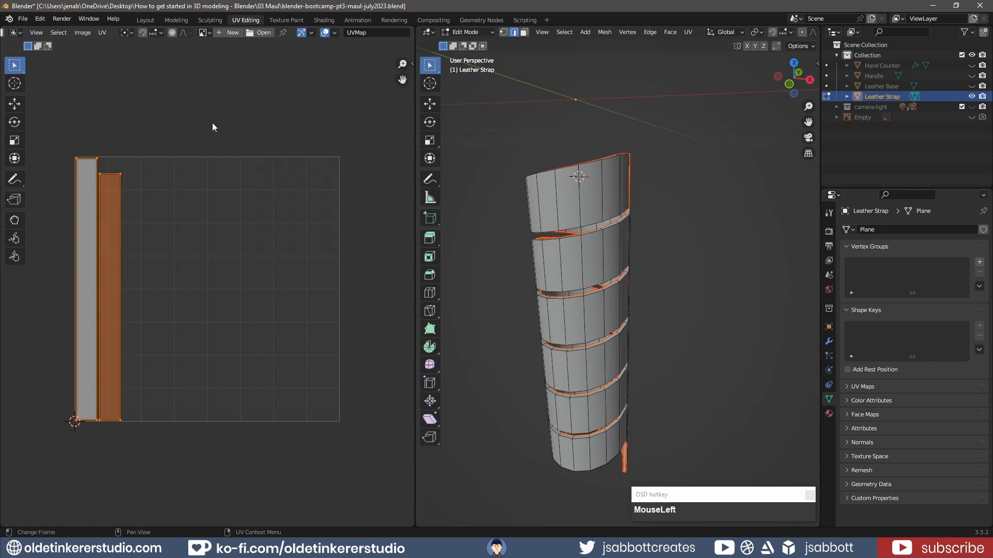
key(BackSpace)
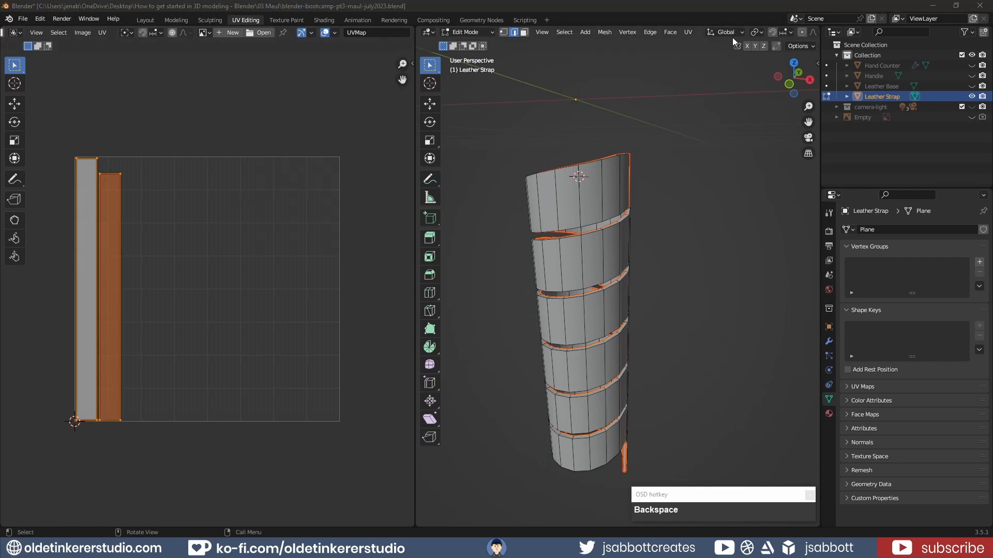
middle_drag(733, 42, 642, 50)
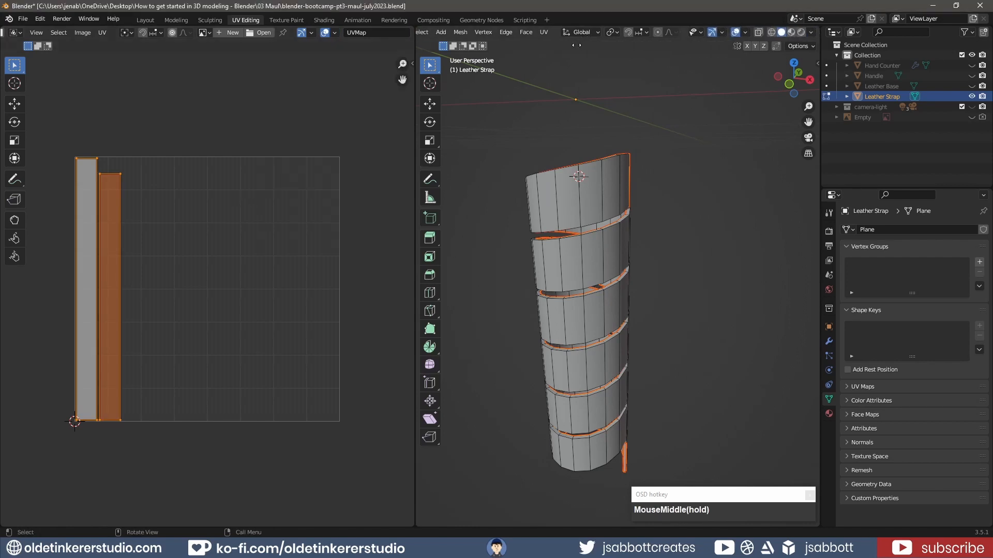
click(745, 32)
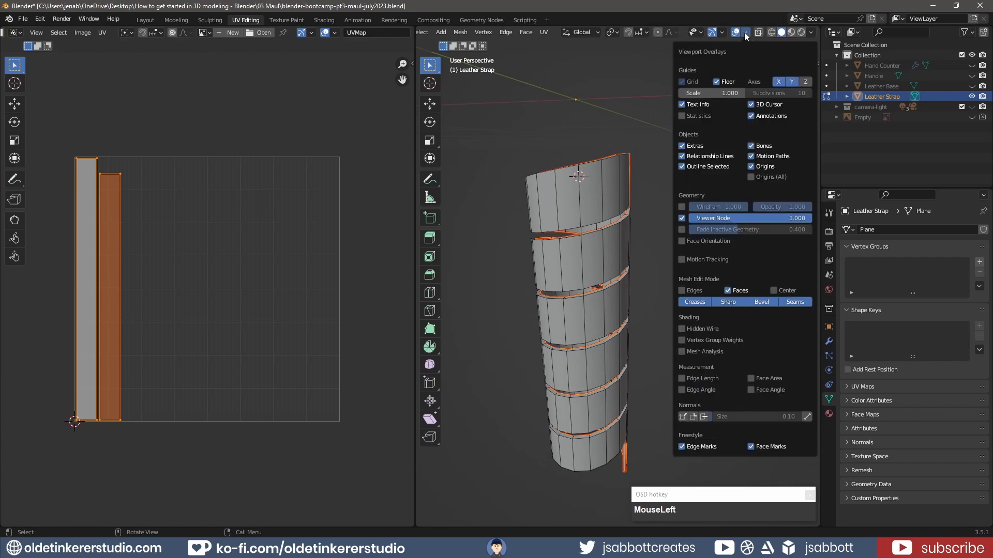
click(681, 241)
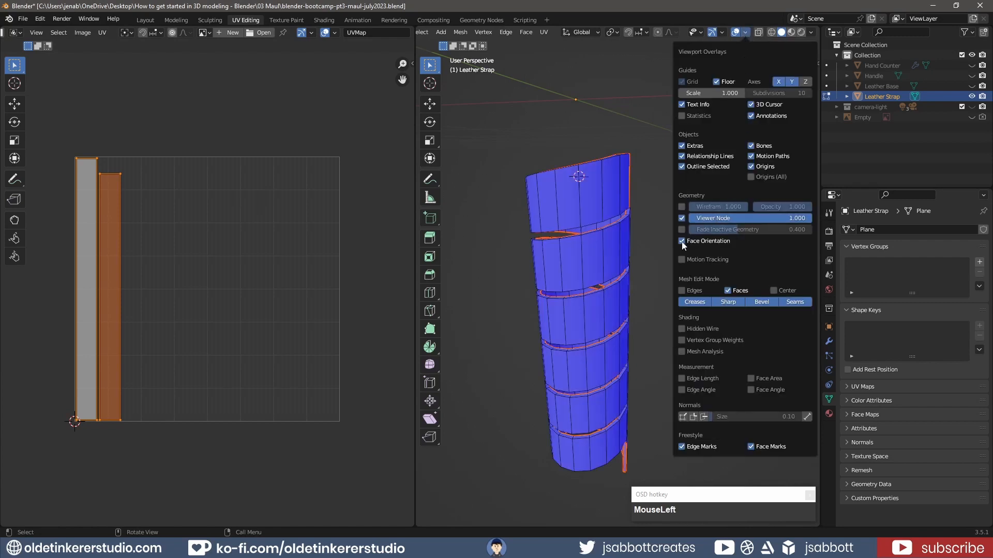
click(682, 241)
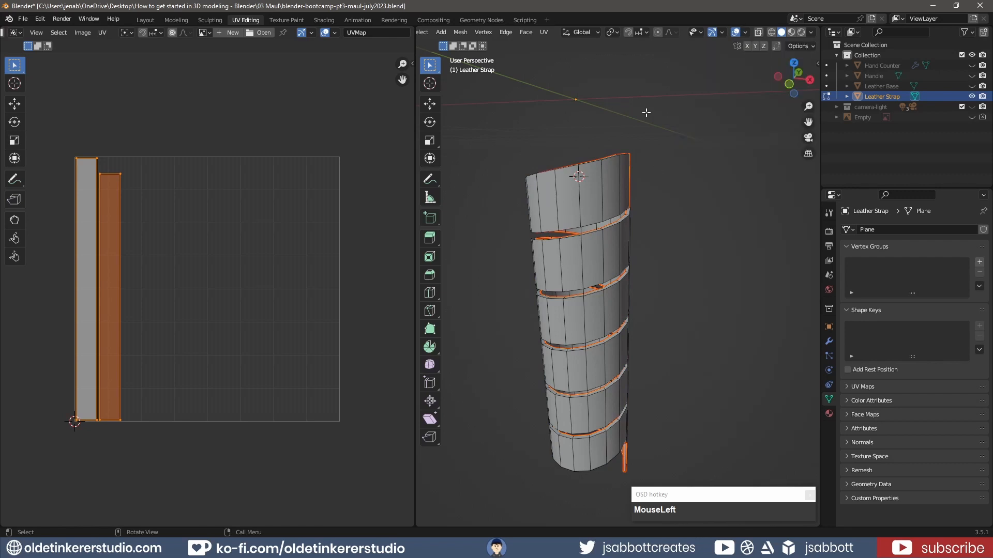
Step: Switch to the Shading workspace and create a new material named leather-strap for the Leather Strap
click(327, 21)
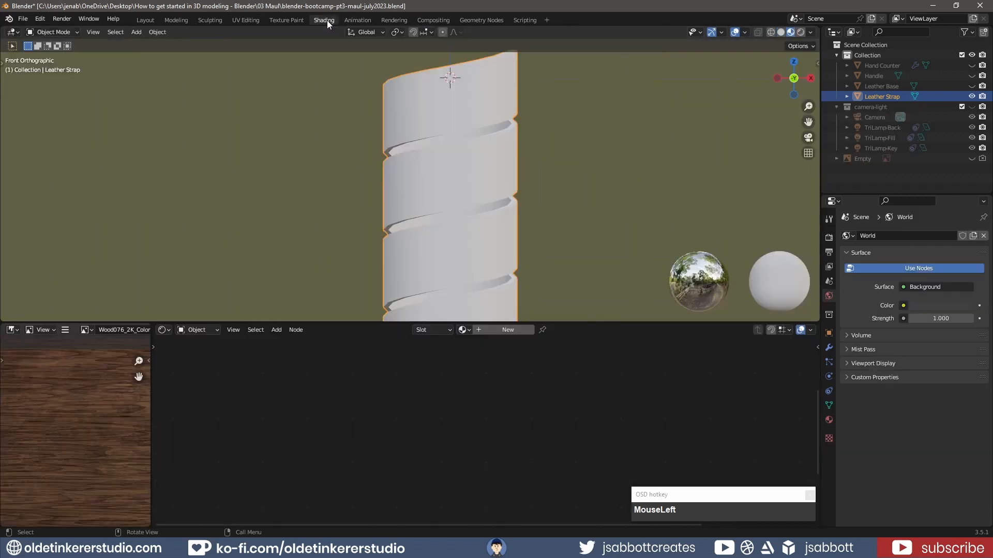
click(512, 332)
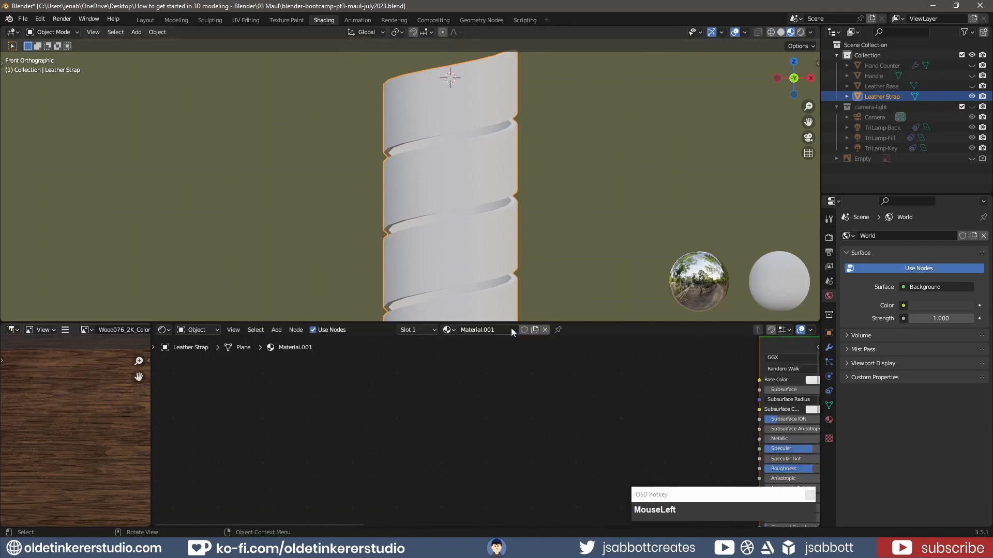
click(480, 329)
text(leather-strap)
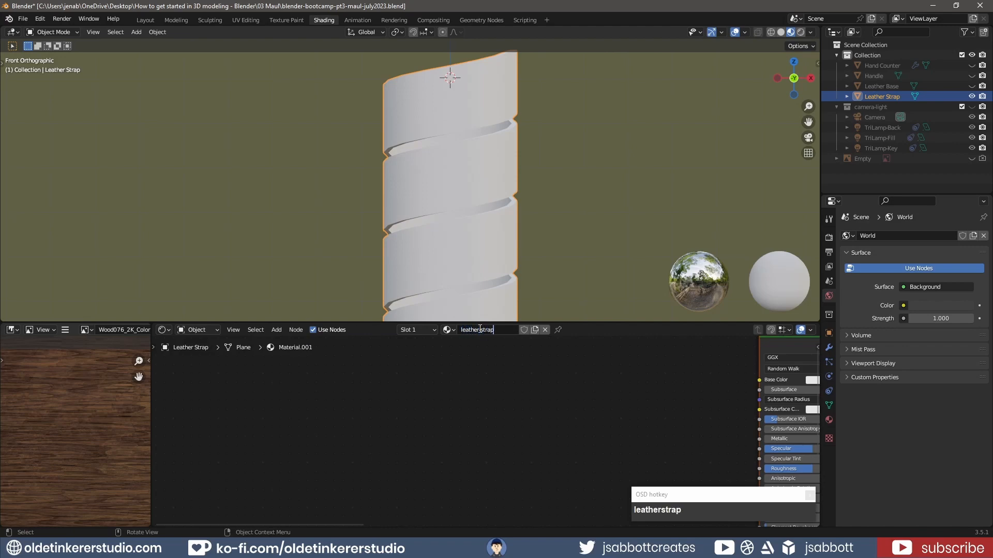
key(Return)
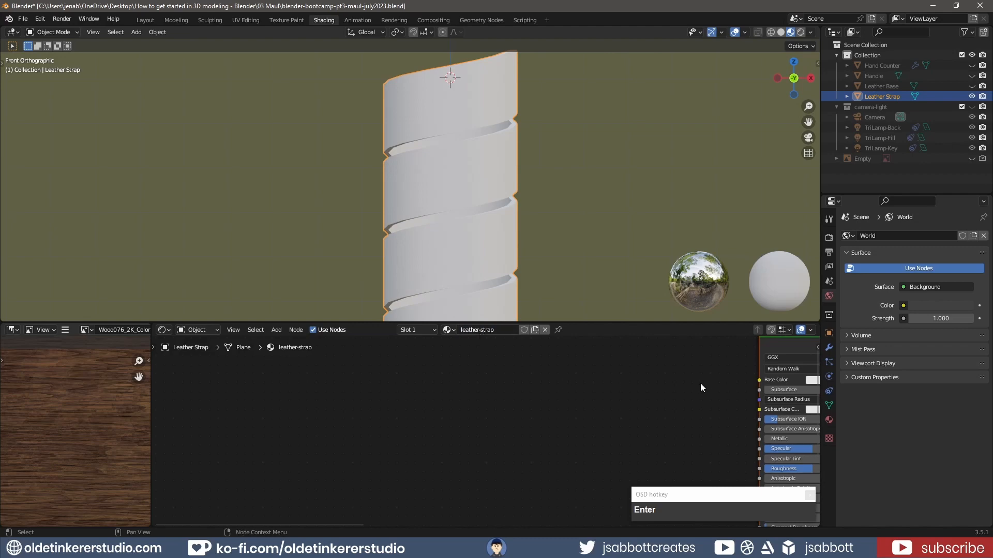
Step: Run Principled Texture Setup on the Principled BSDF with the Color, NormalGL and Roughness maps from the Leather034D_2K-JPG folder
middle_drag(700, 390, 362, 414)
click(480, 362)
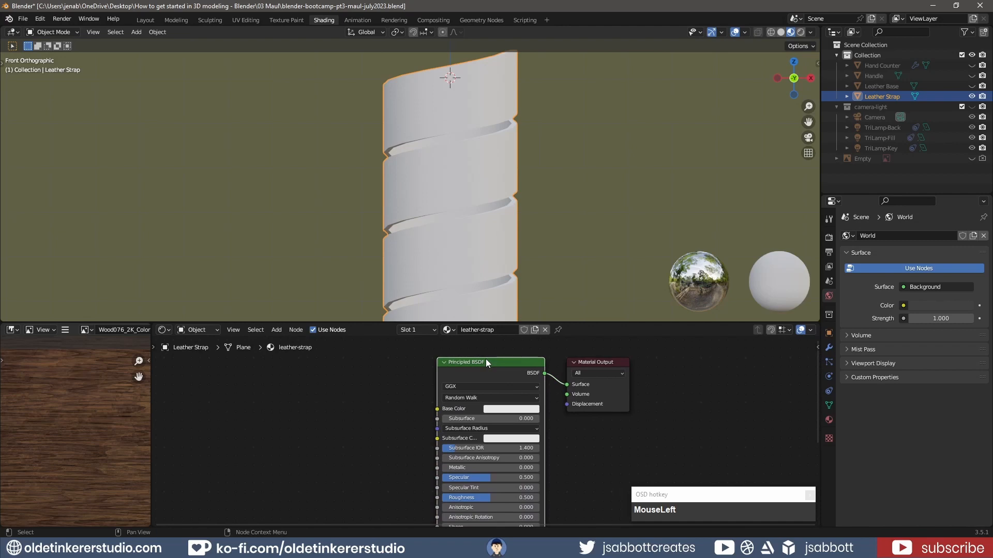
key(ctrl+shift+t)
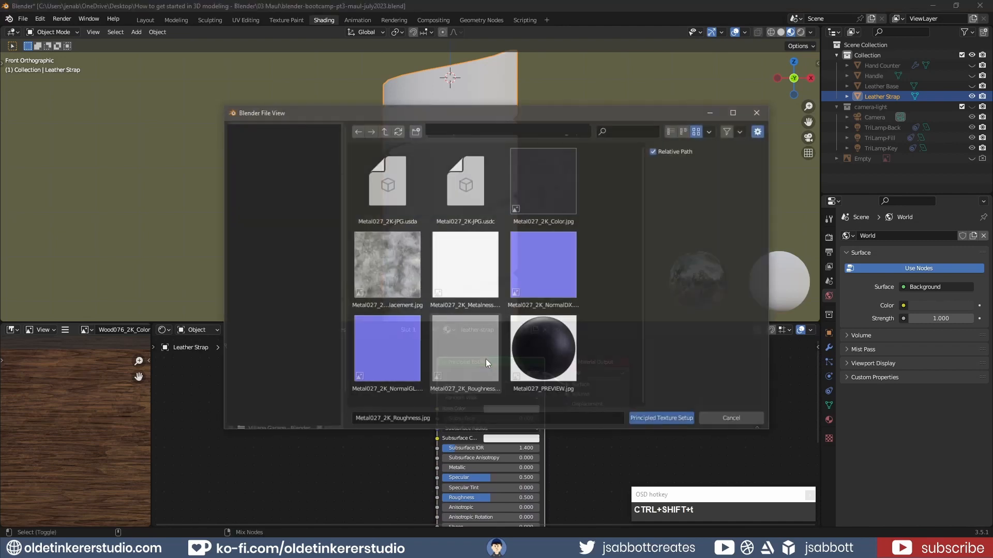
click(382, 131)
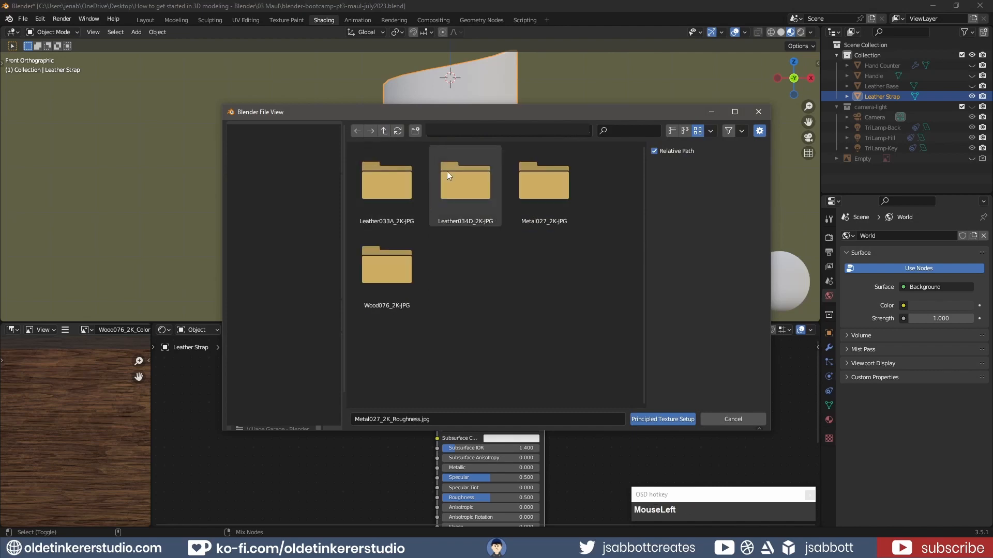
click(464, 186)
double_click(464, 185)
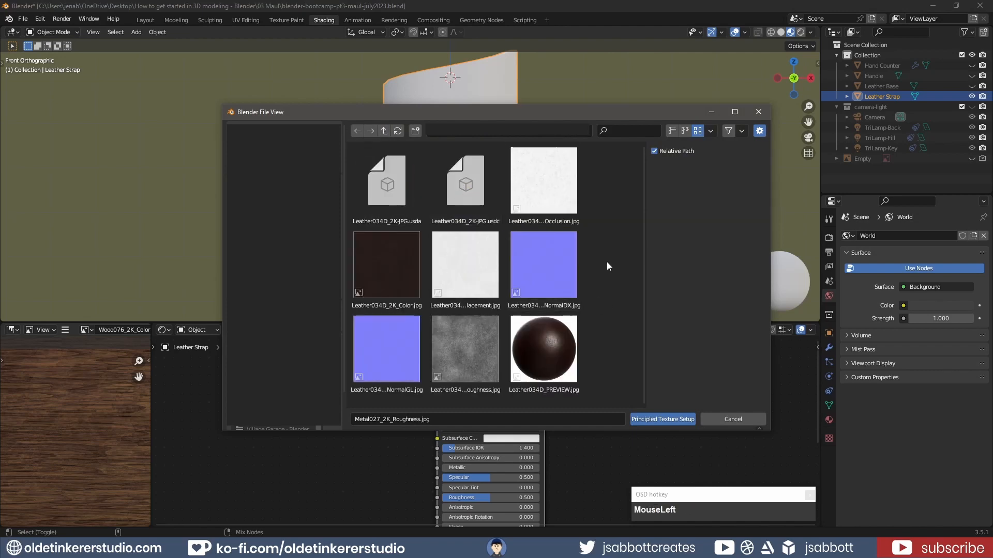
click(385, 269)
ctrl+click(386, 349)
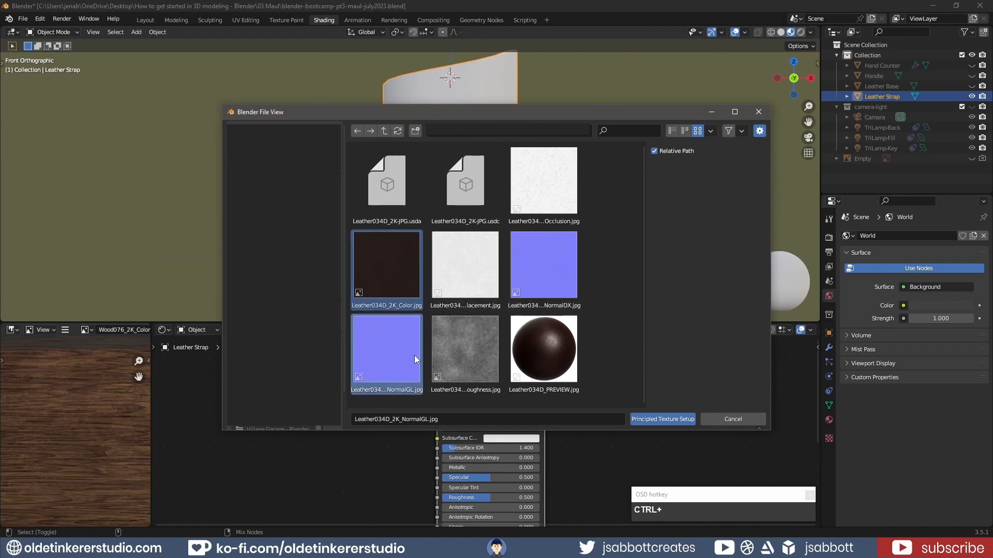
ctrl+click(467, 360)
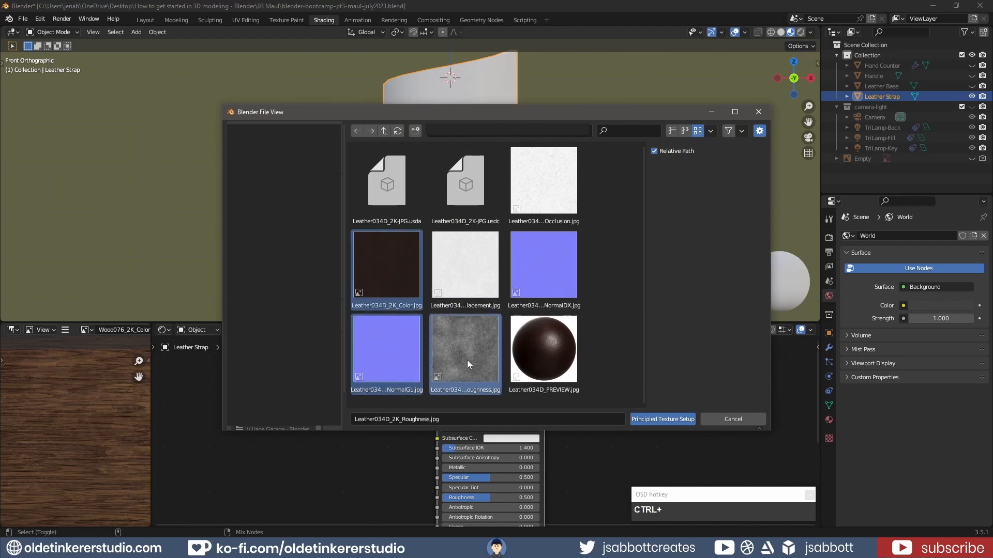
click(675, 417)
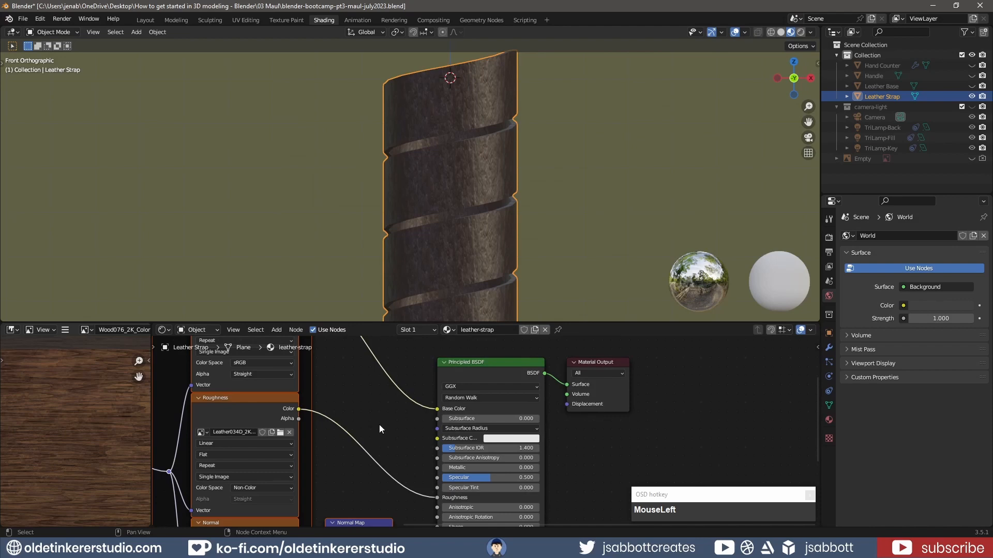
Step: Set the Mapping node's Scale to 4 on X, Y and Z for the leather textures
middle_drag(379, 430, 347, 438)
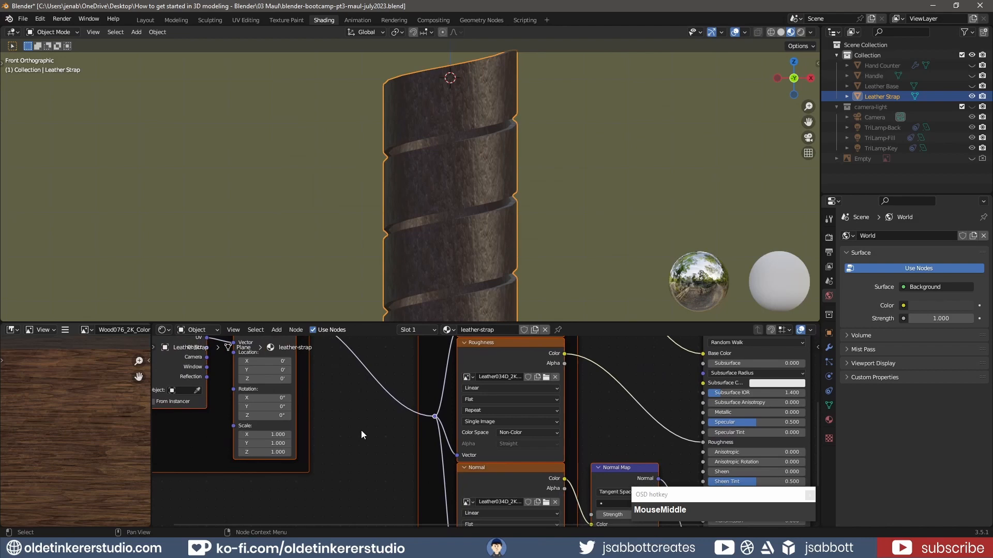
click(258, 434)
mouse_move(258, 435)
mouse_down()
mouse_move(258, 453)
mouse_move(260, 435)
mouse_up()
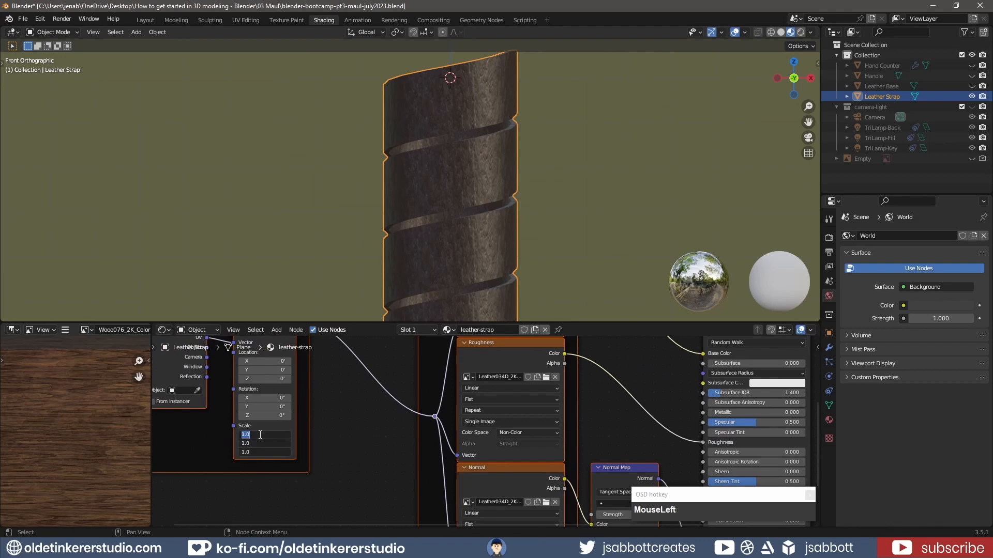
text(4)
key(Return)
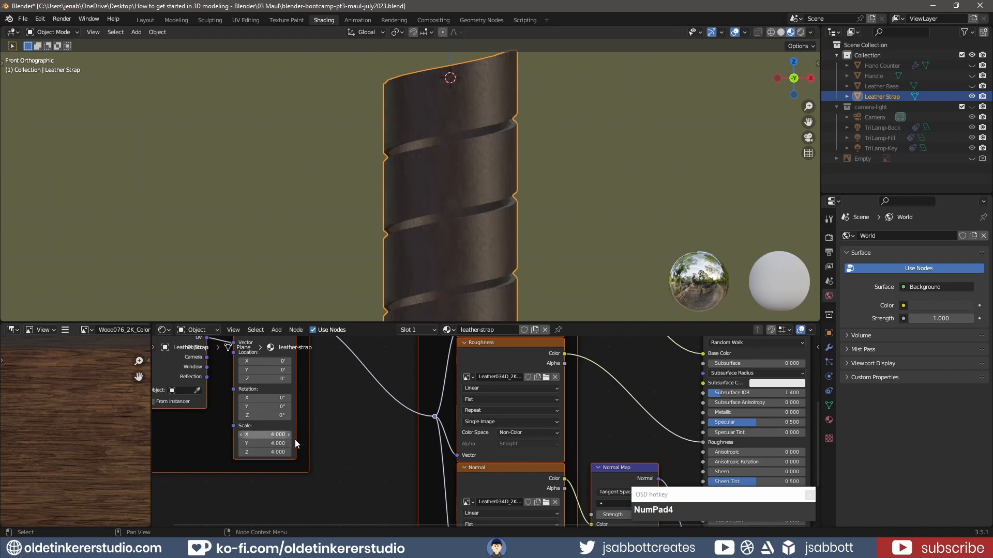
Step: Set the Normal Map node's Strength to 0.75 in the leather-strap material
middle_drag(632, 423, 393, 347)
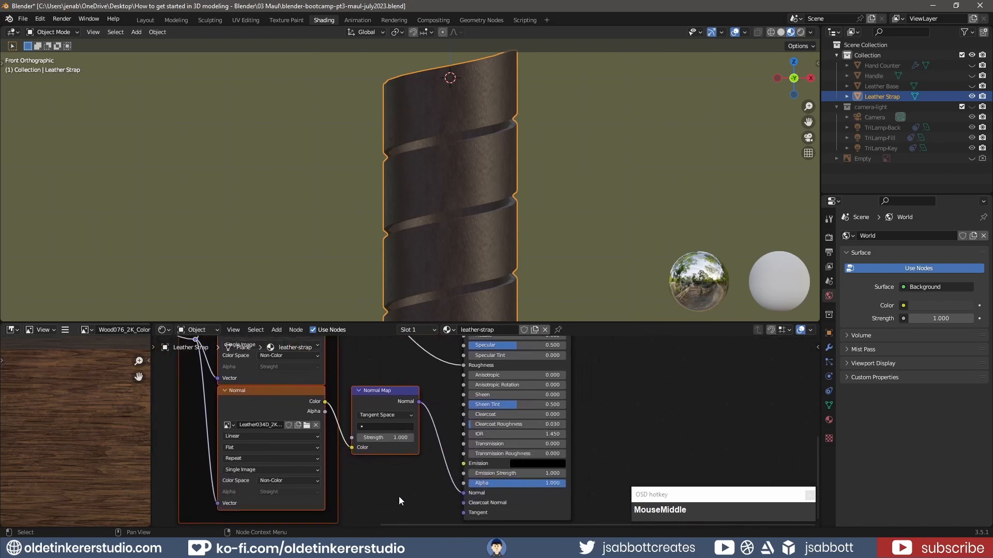
click(383, 438)
text(.75)
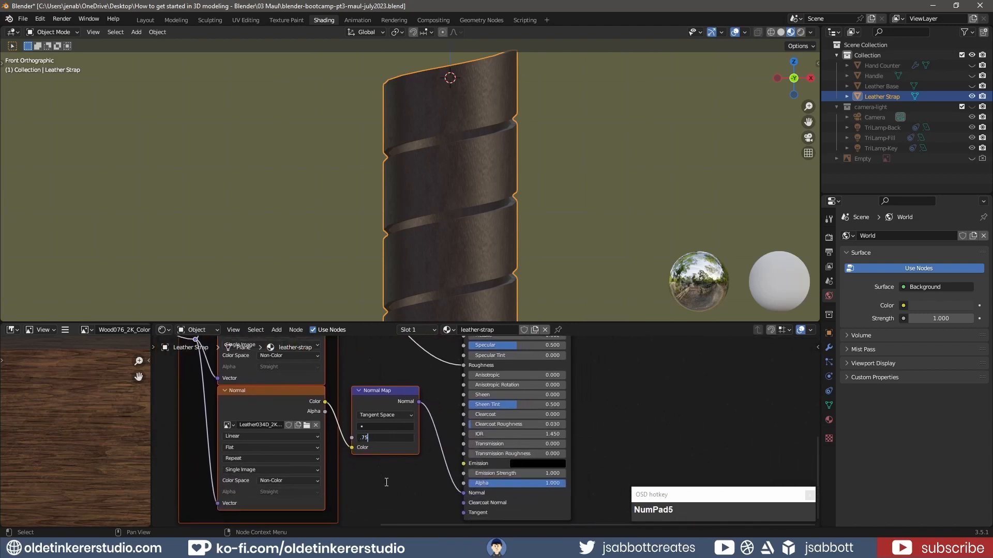
key(Return)
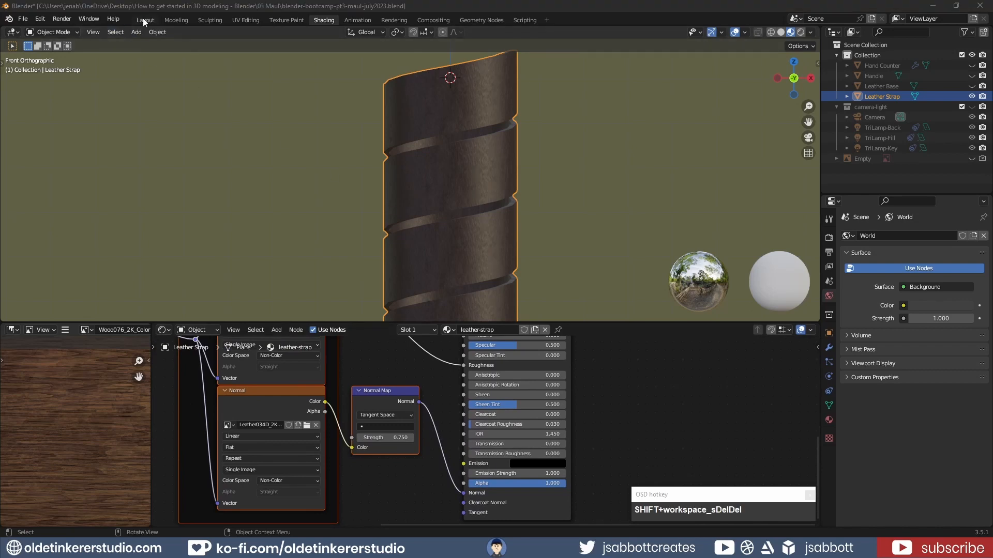
Step: In the Layout workspace, duplicate the Leather Base's bottom edge loop in place and separate it into its own object
click(144, 20)
click(520, 253)
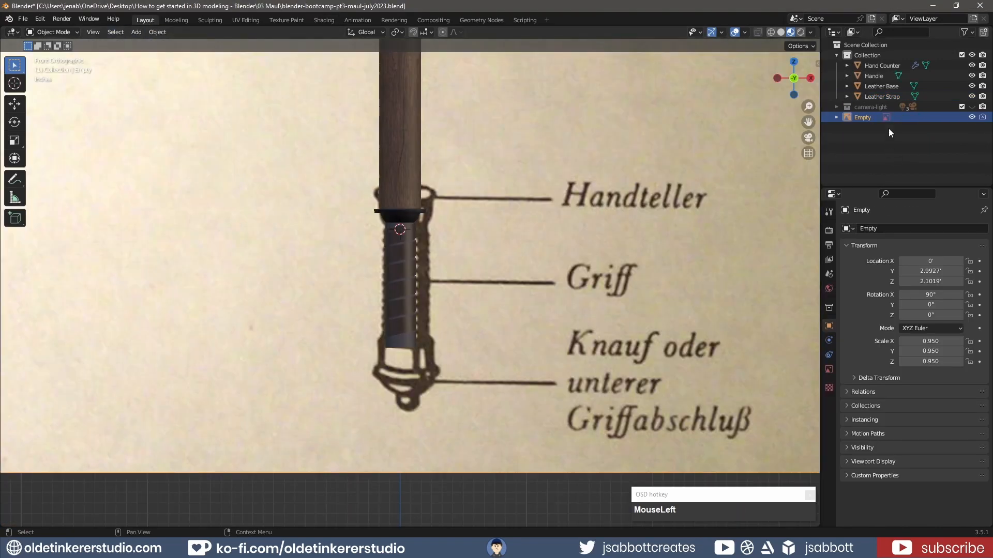
click(882, 86)
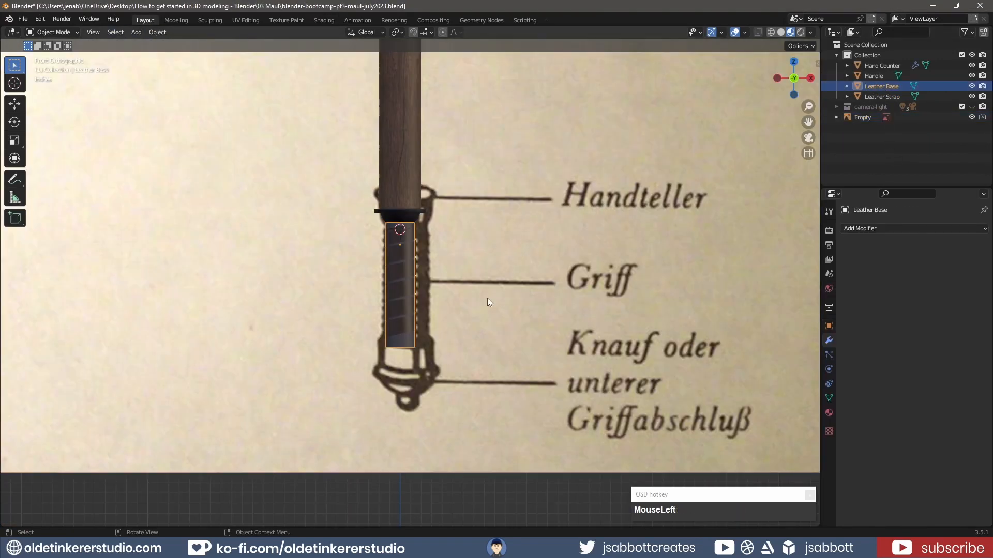
key(Tab)
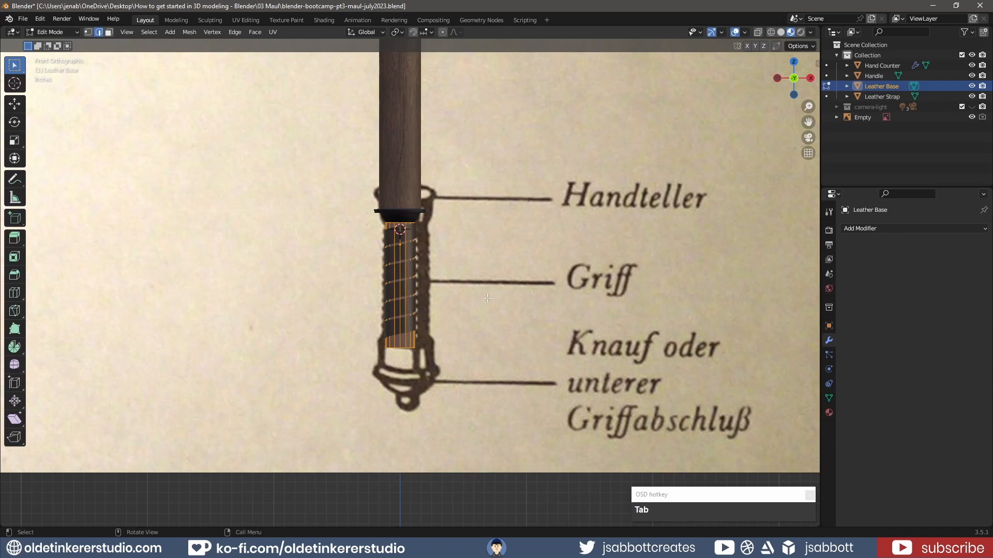
scroll(487, 298, up, 4)
click(393, 420)
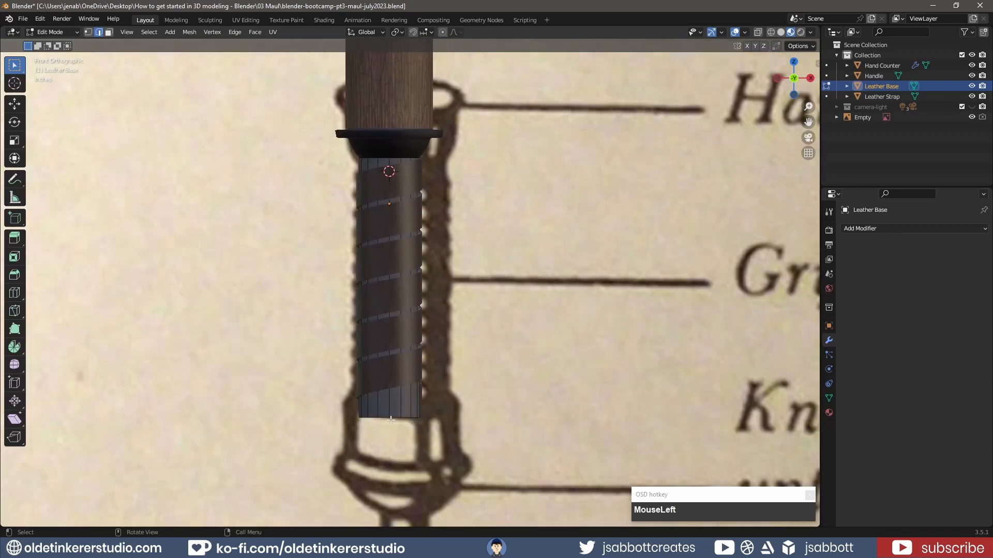
alt+click(394, 419)
key(shift+d)
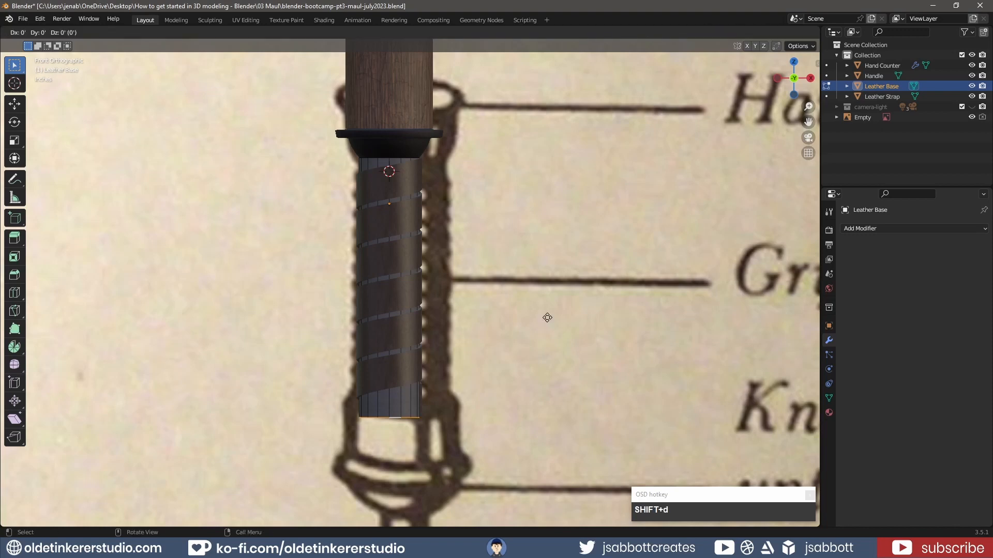
right_click(547, 317)
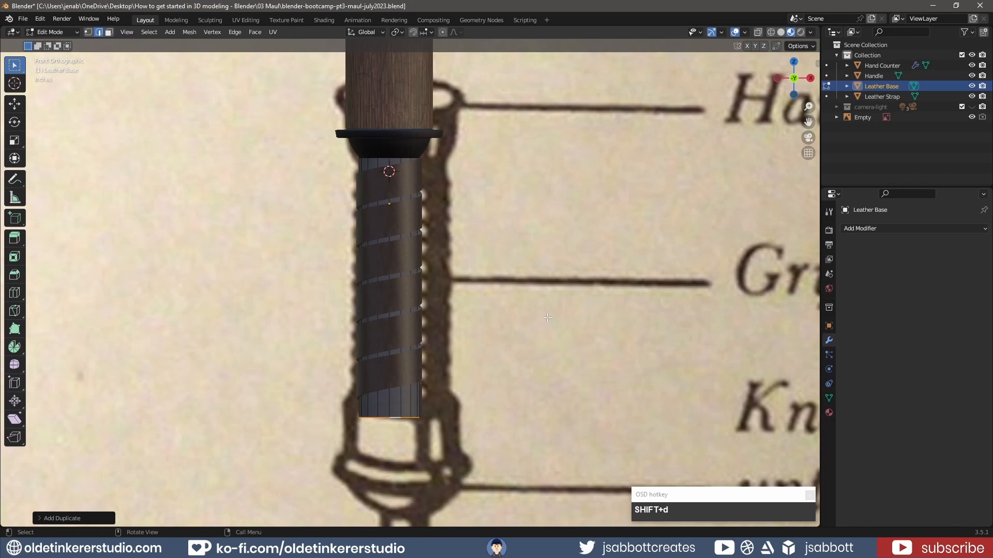
key(p)
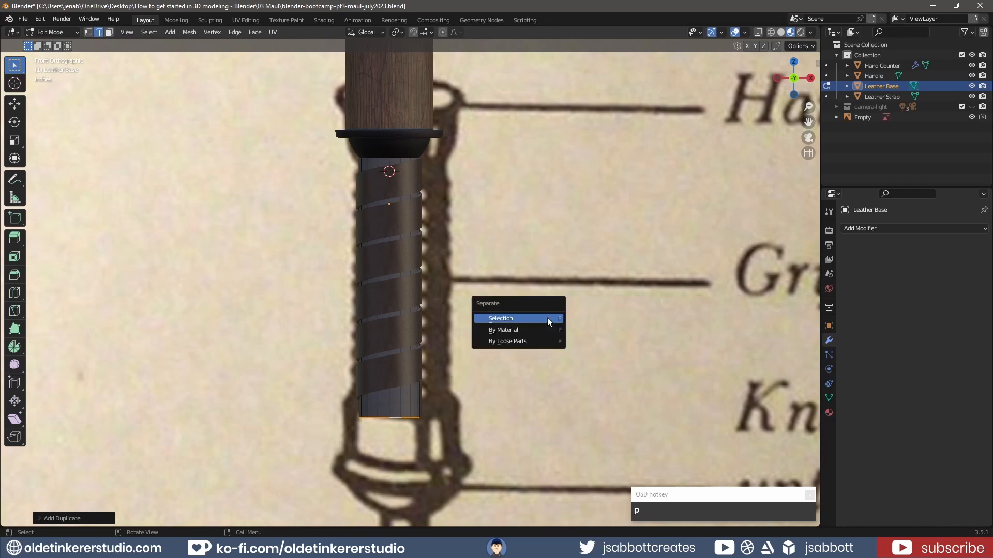
click(547, 317)
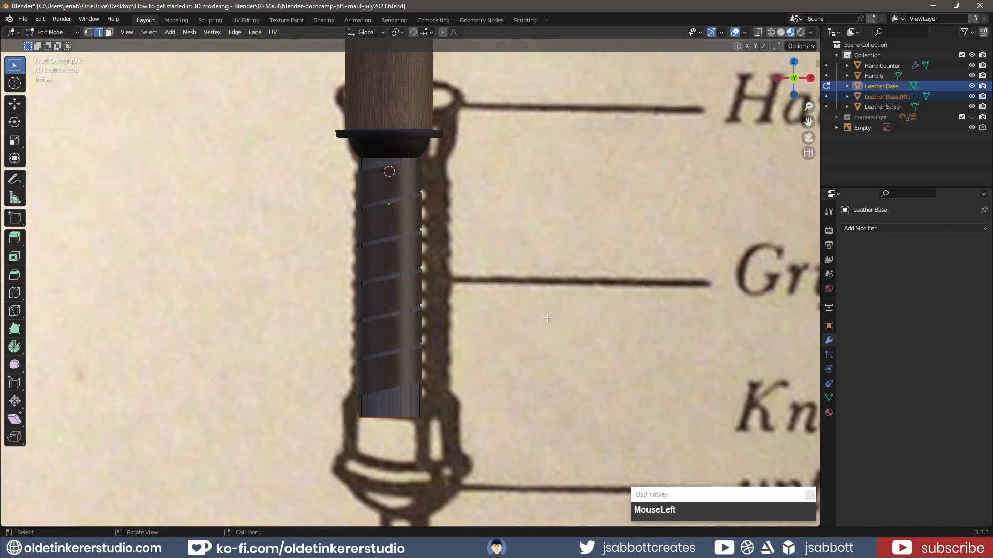
key(Tab)
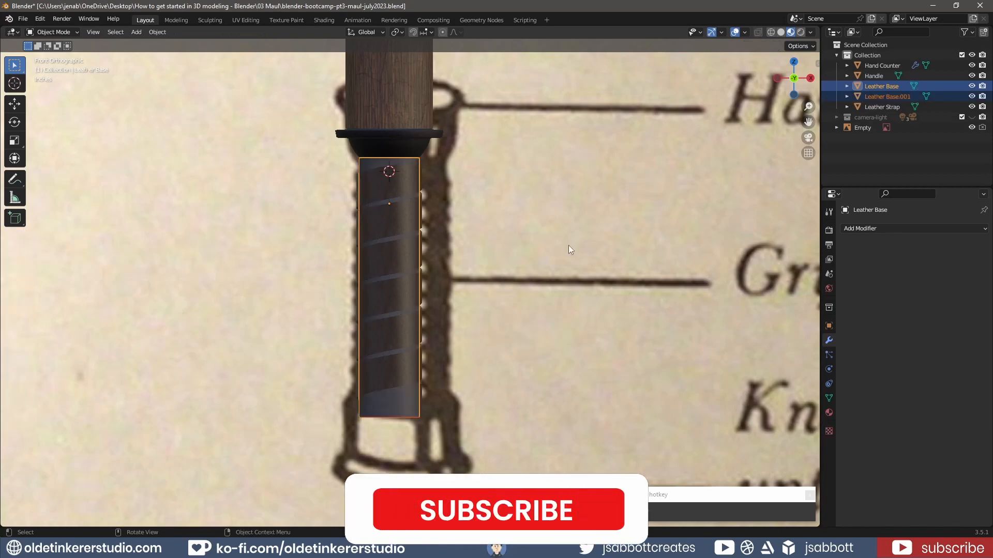
Step: Rename the separated Leather Base.001 object to Pommel
click(891, 98)
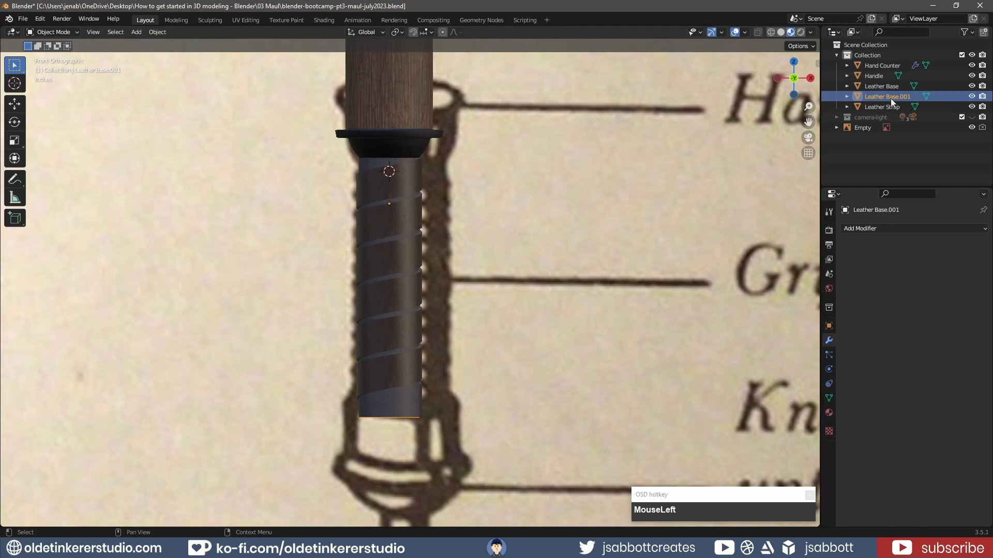
double_click(890, 98)
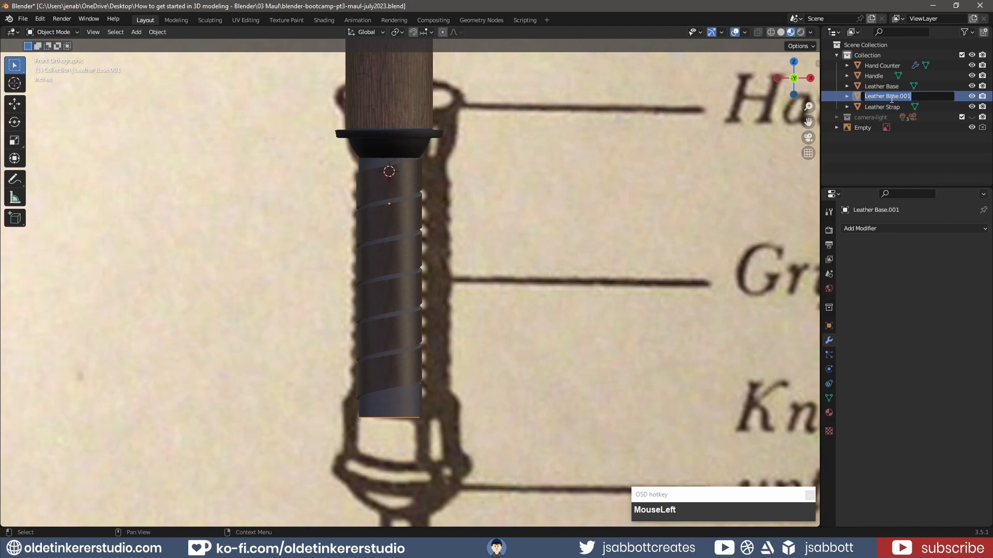
scroll(890, 96, up, 1)
scroll(891, 96, down, 1)
text(Pommel)
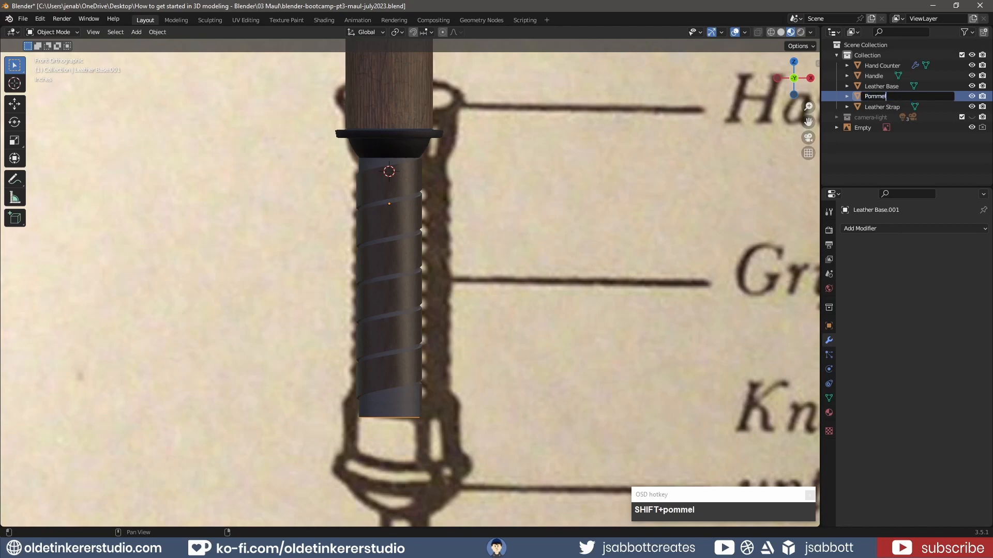
key(Return)
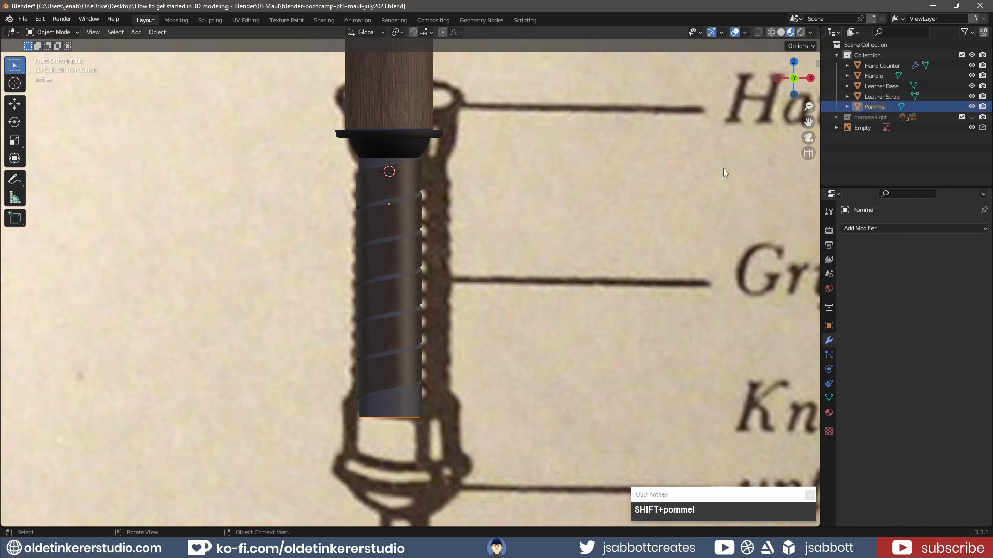
Step: Extrude the whole Pommel ring in place and scale it outward into a flat rim wider than the grip
key(Tab)
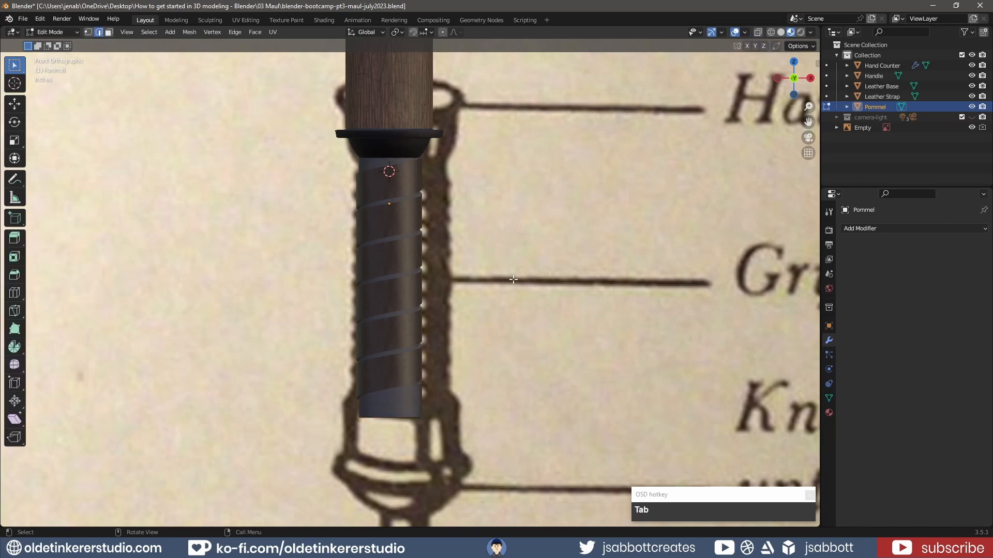
key(1)
click(513, 280)
key(a)
shift+middle_drag(576, 268, 473, 210)
key(e)
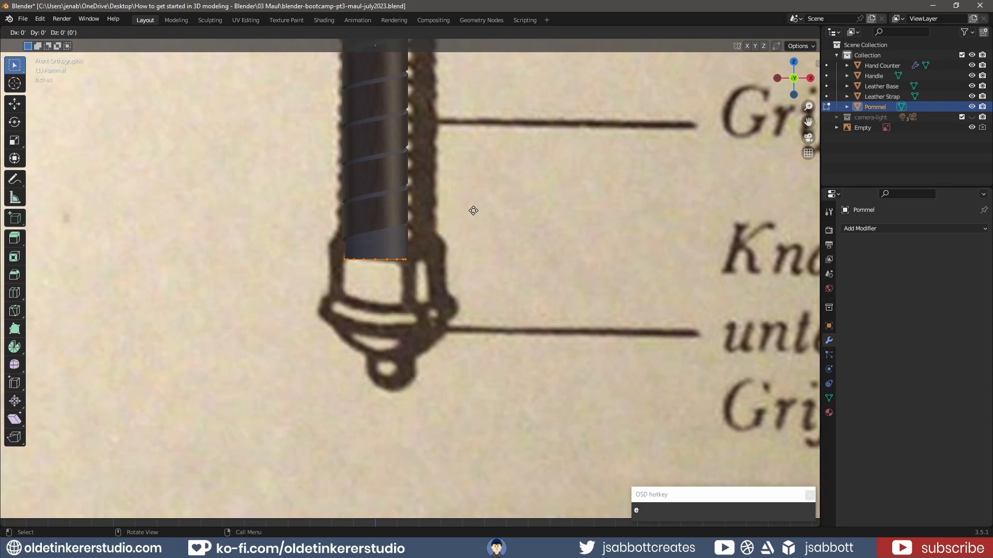
right_click(473, 210)
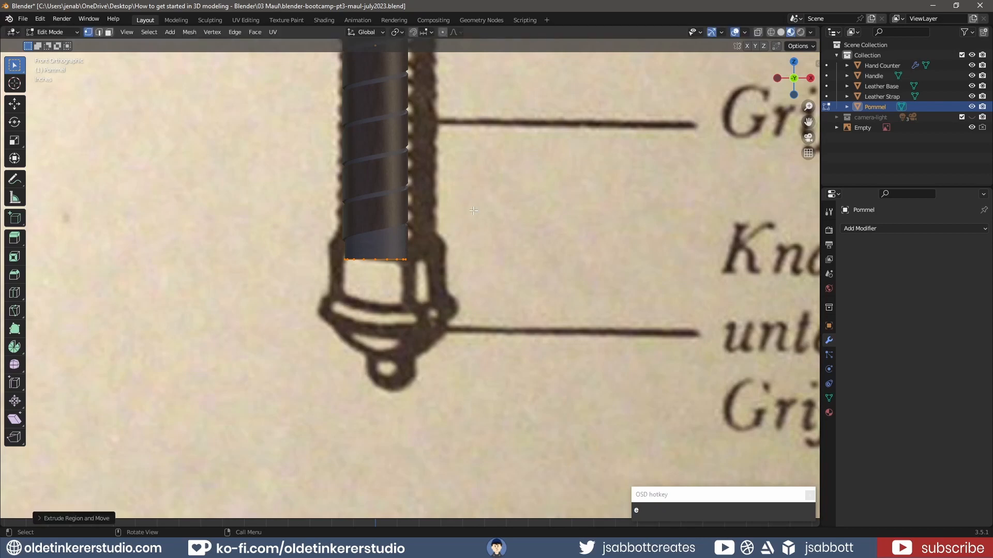
key(s)
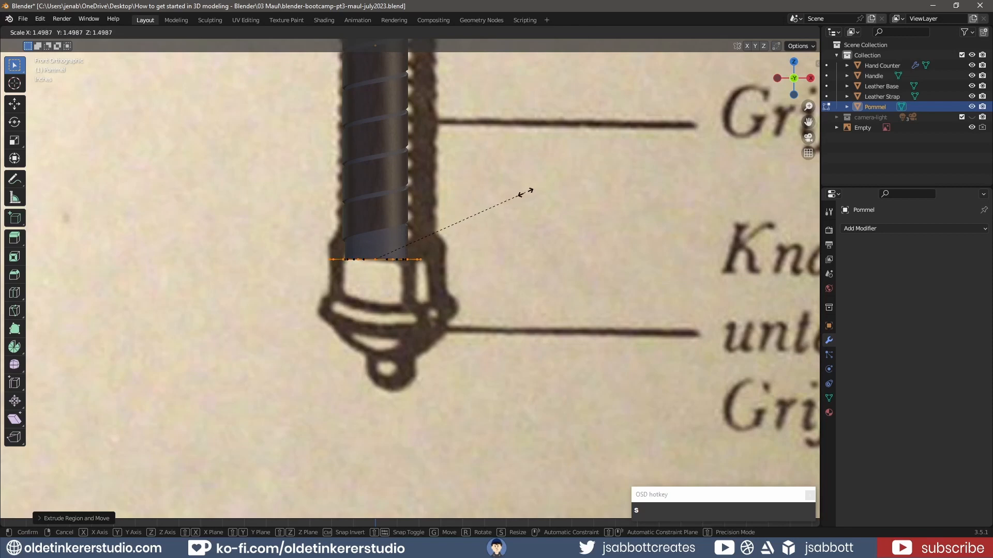
click(535, 187)
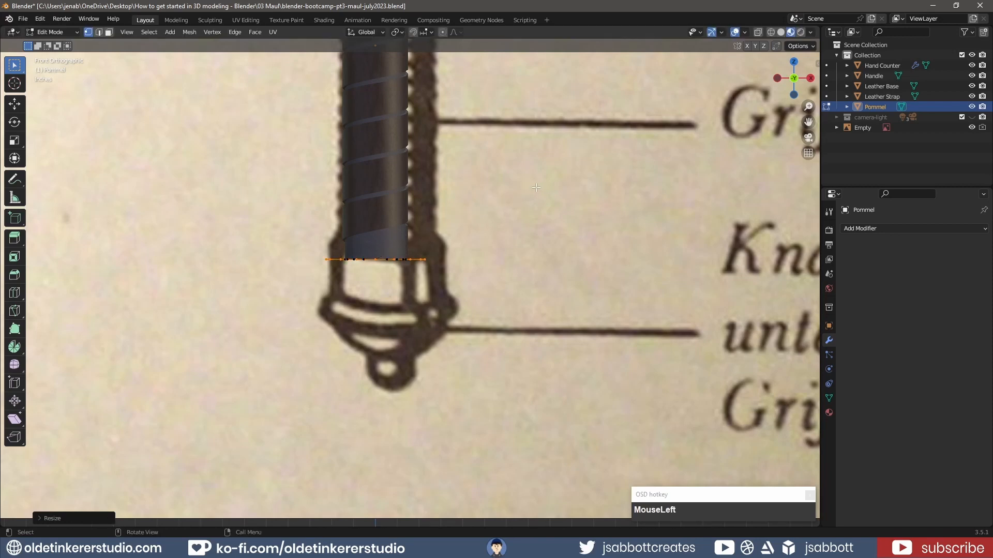
Step: Extrude the Pommel's outer edge loop about 0.35' downward along Z
key(e)
key(z)
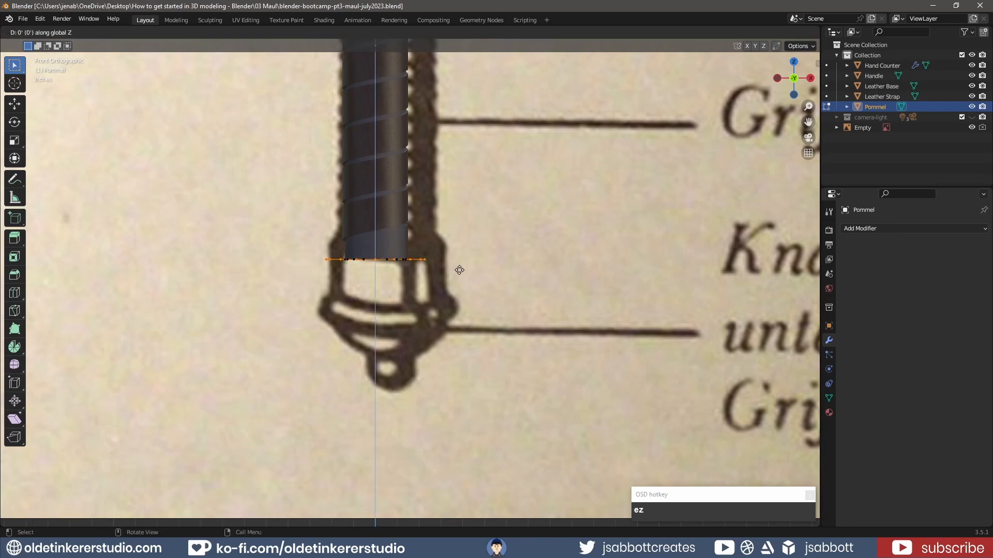
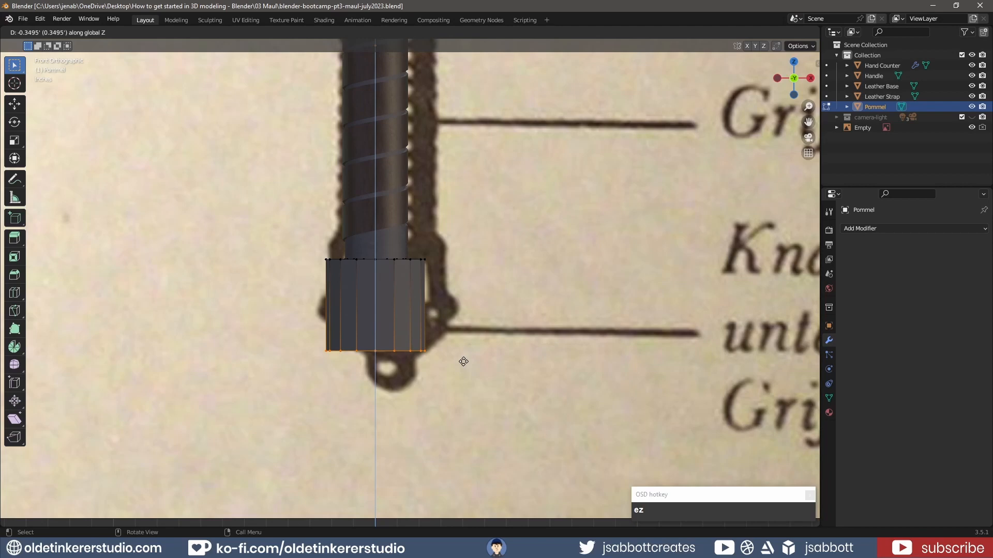
click(464, 361)
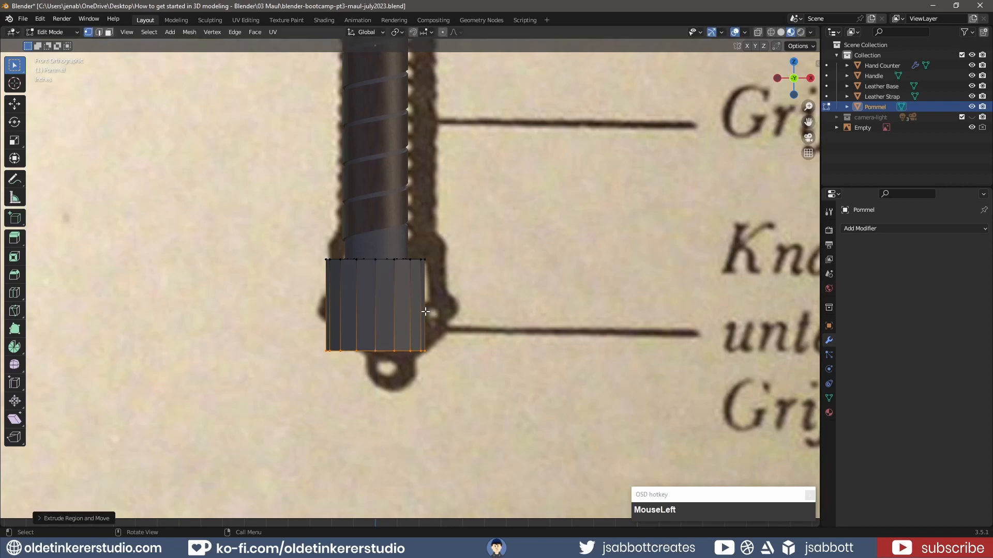
Step: Add a centred horizontal loop cut around the Pommel and scale it outward to about 1.39
key(2)
key(ctrl+r)
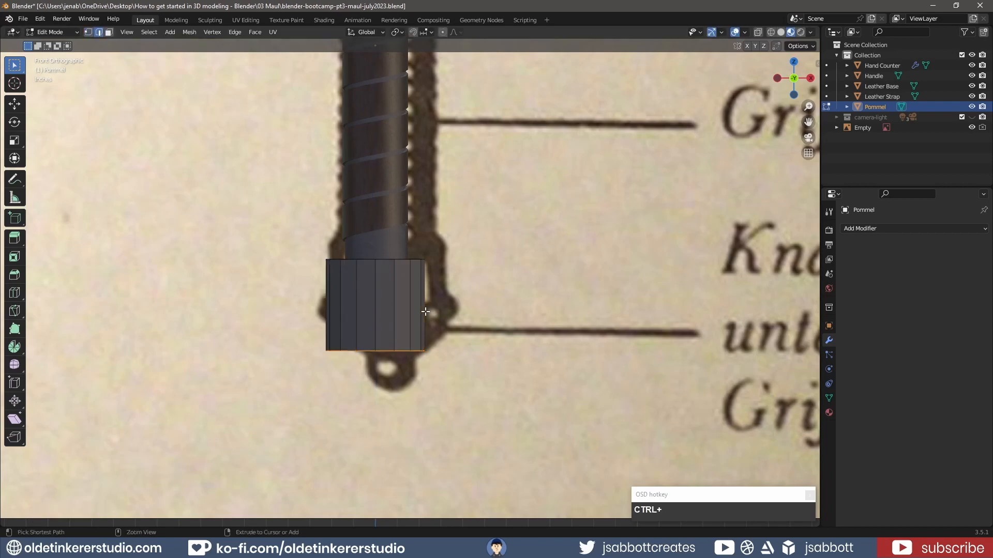
click(425, 311)
click(425, 311)
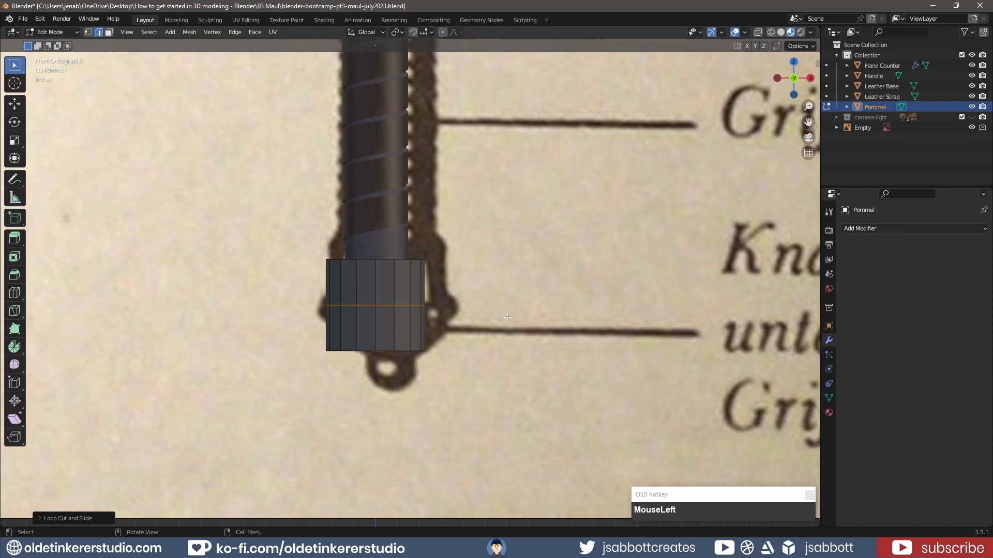
key(s)
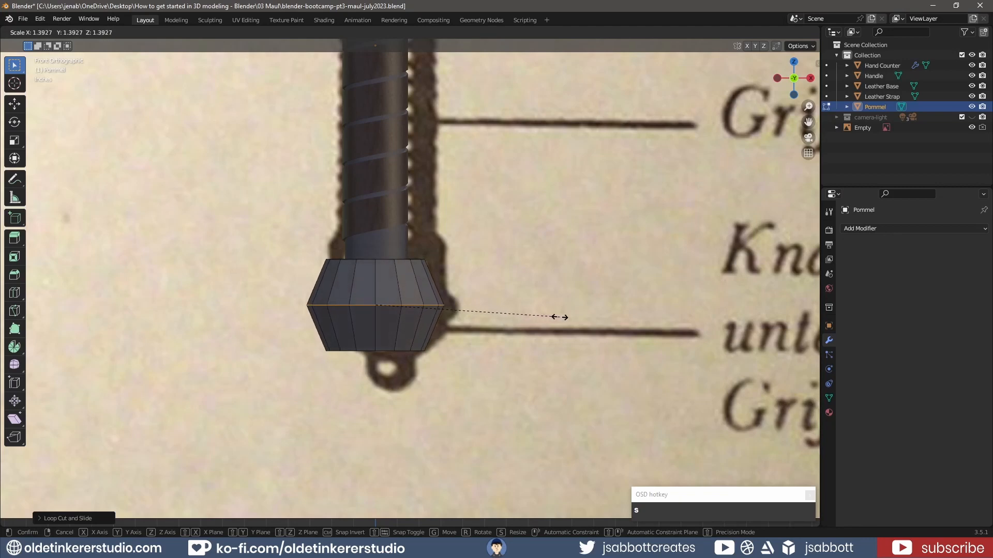
click(561, 317)
Step: Bevel the Pommel's middle edge loop with 5 segments and a width of about 0.78' to round the side
key(ctrl+b)
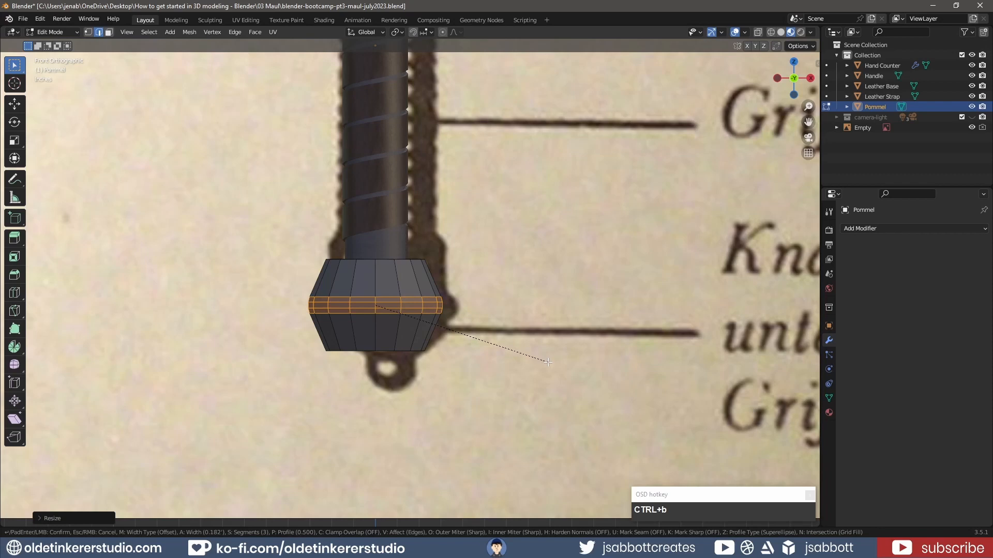
scroll(548, 362, up, 1)
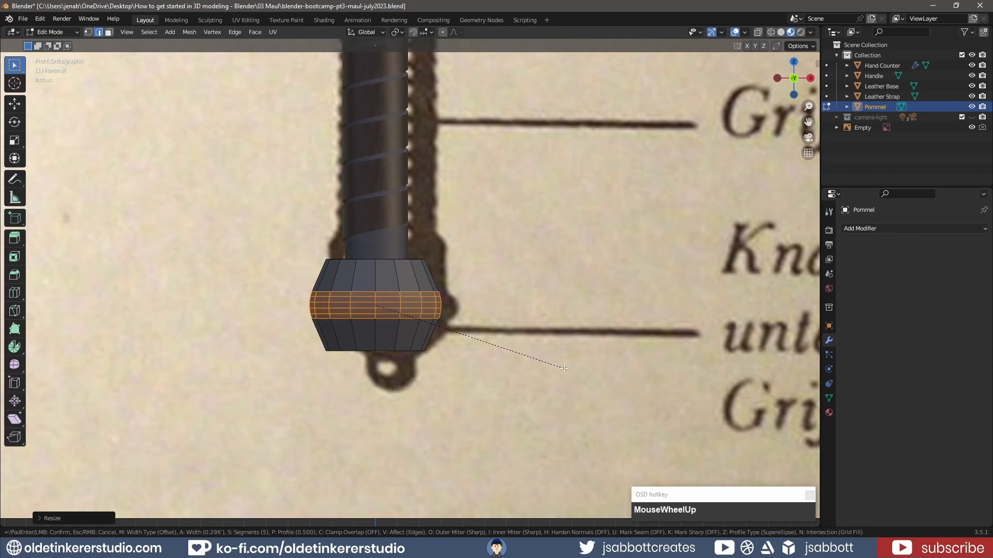
scroll(574, 372, up, 1)
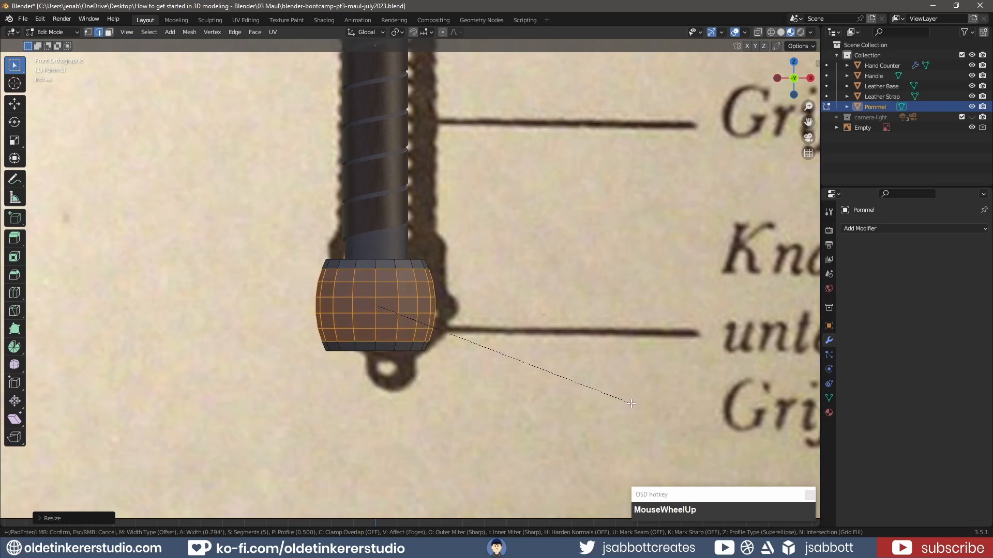
click(629, 403)
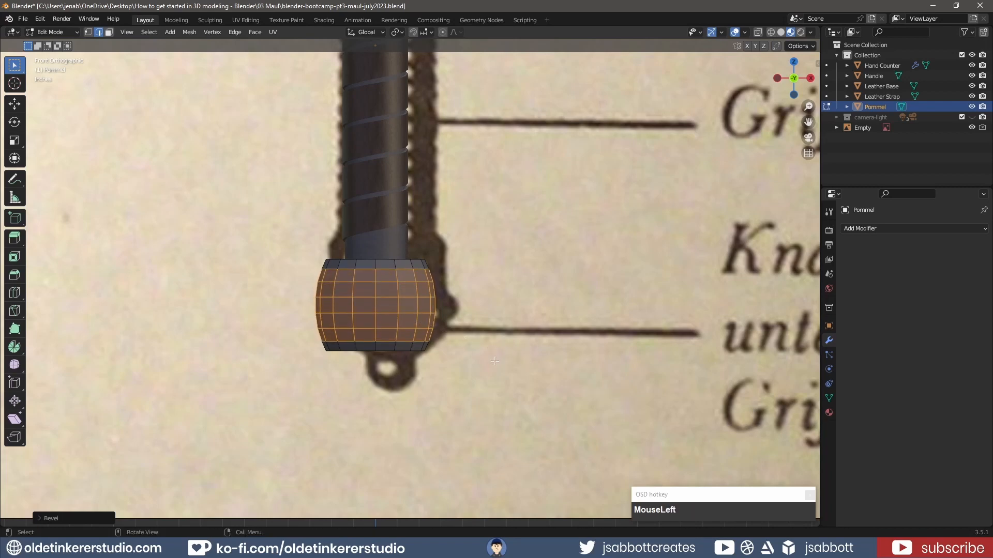
Step: Scale the Pommel's bottom edge loop inward to about 0.87
key(1)
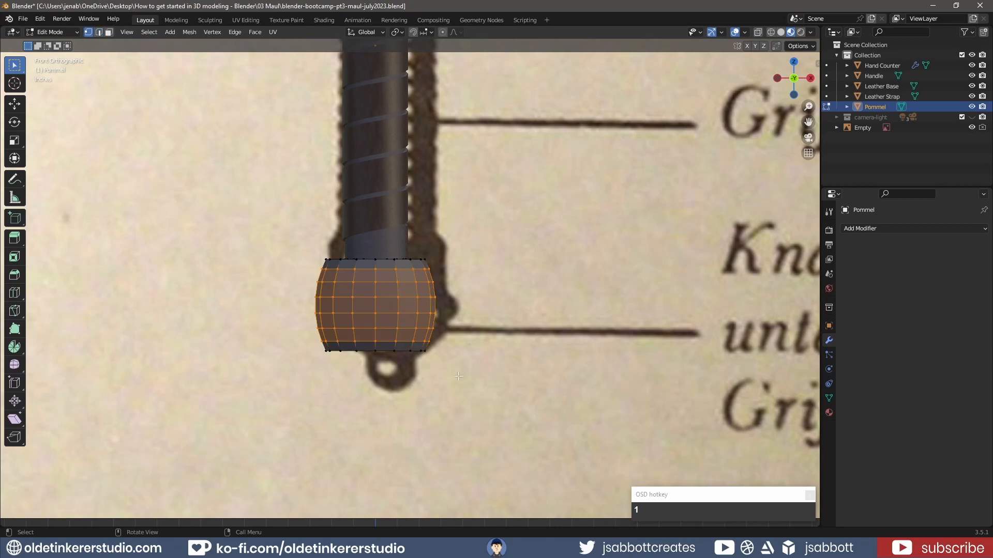
alt+click(340, 353)
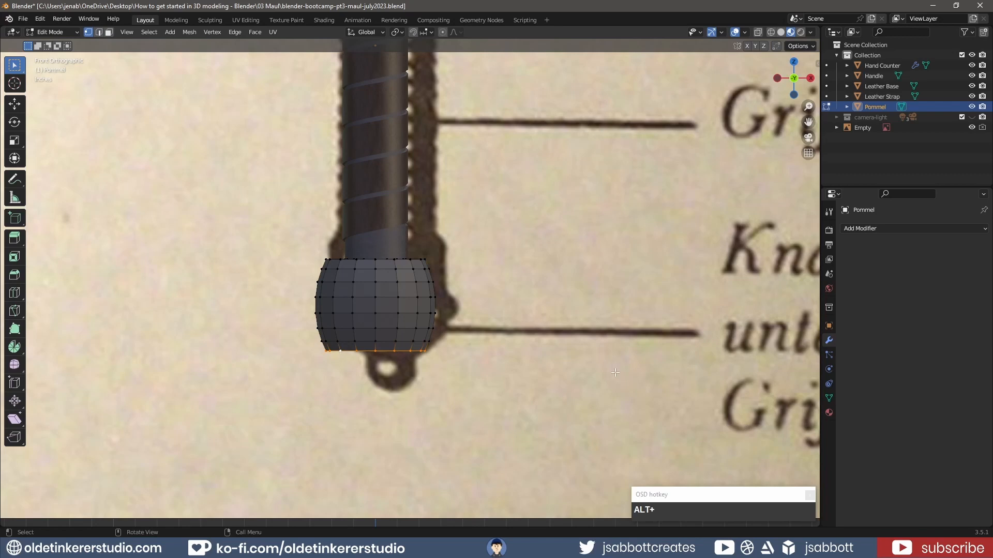
key(s)
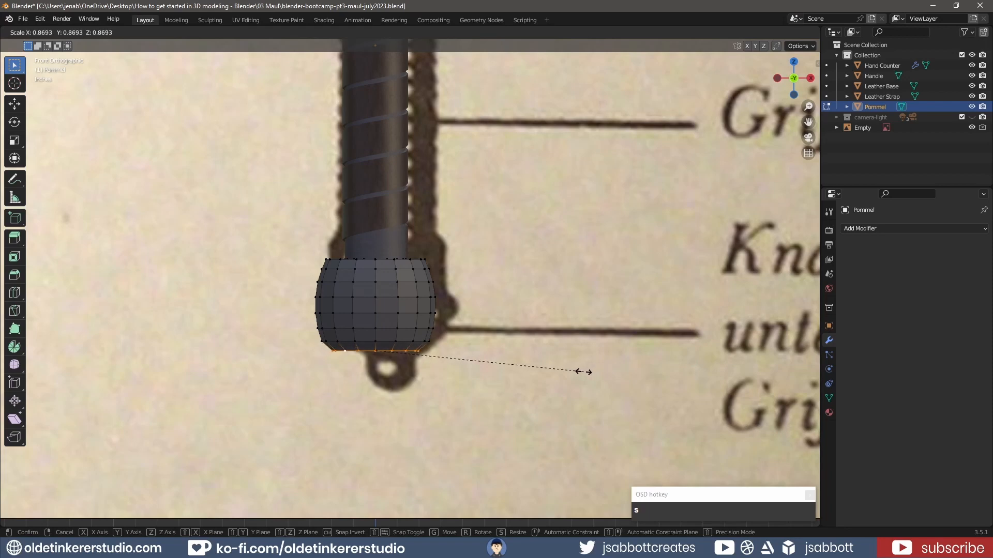
click(584, 372)
Step: Extrude the Pommel's bottom edge loop about 0.06' downward along Z and fill the opening with a face
key(e)
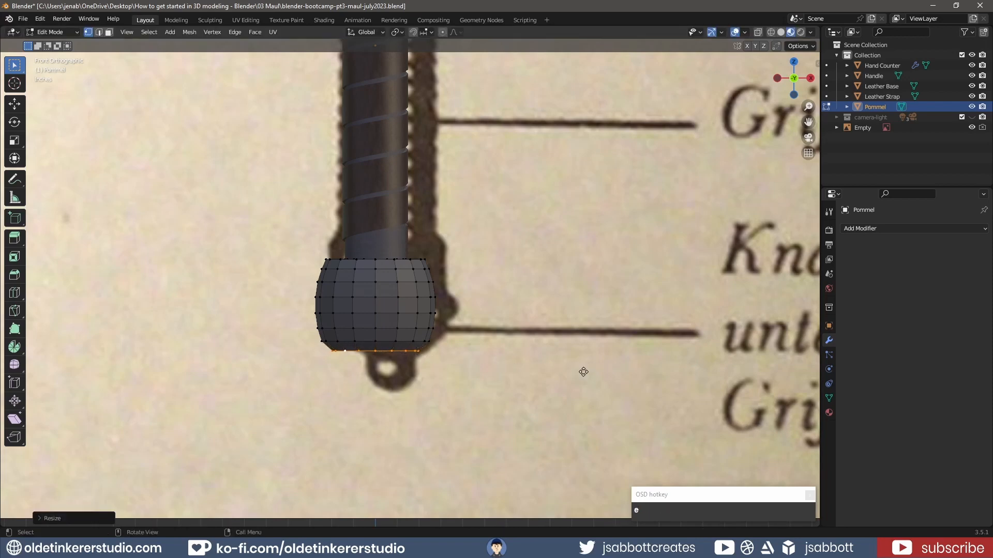
key(z)
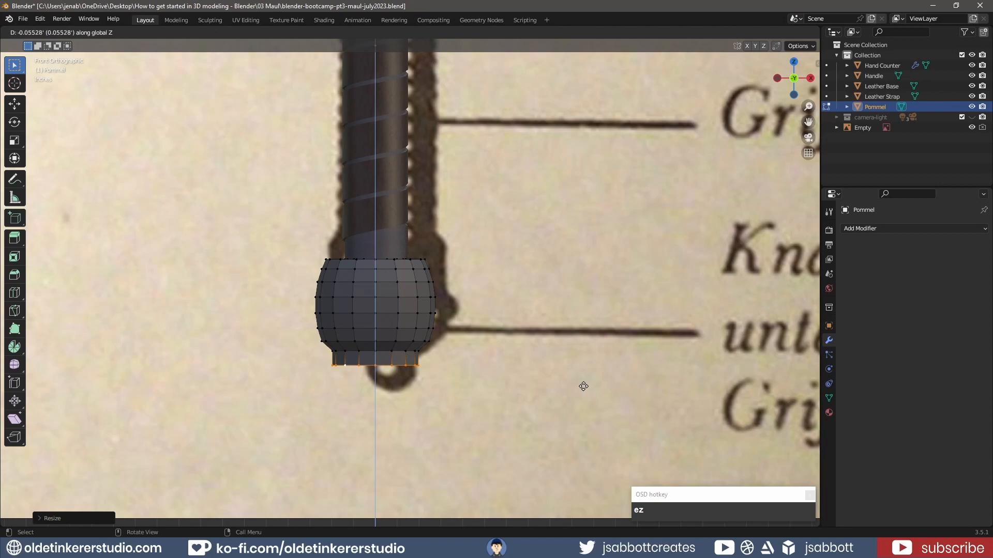
click(583, 387)
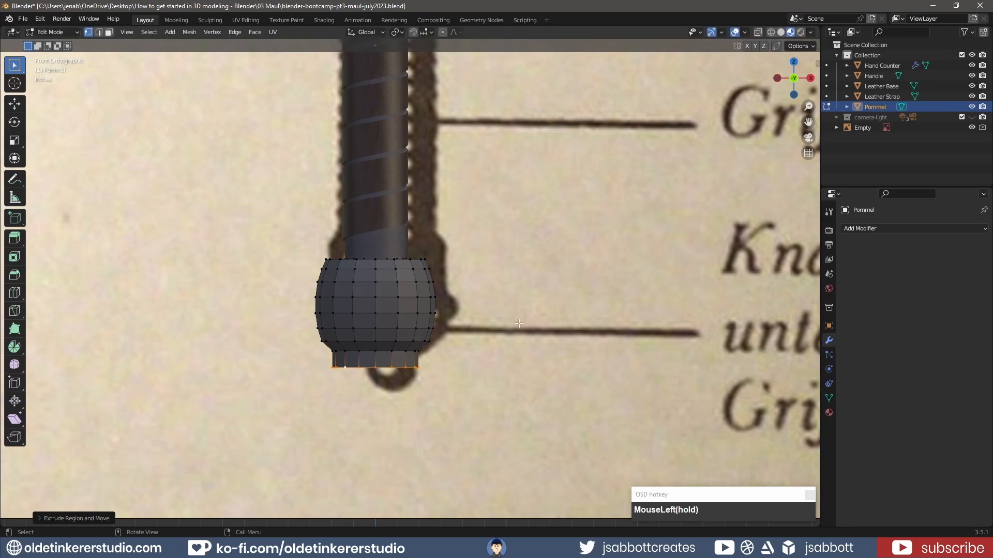
middle_drag(544, 329, 466, 339)
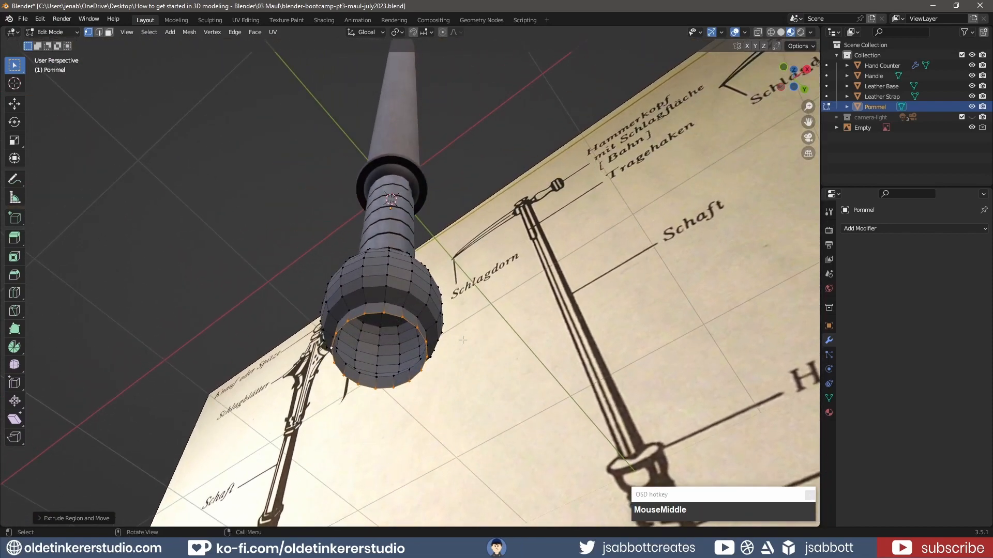
key(f)
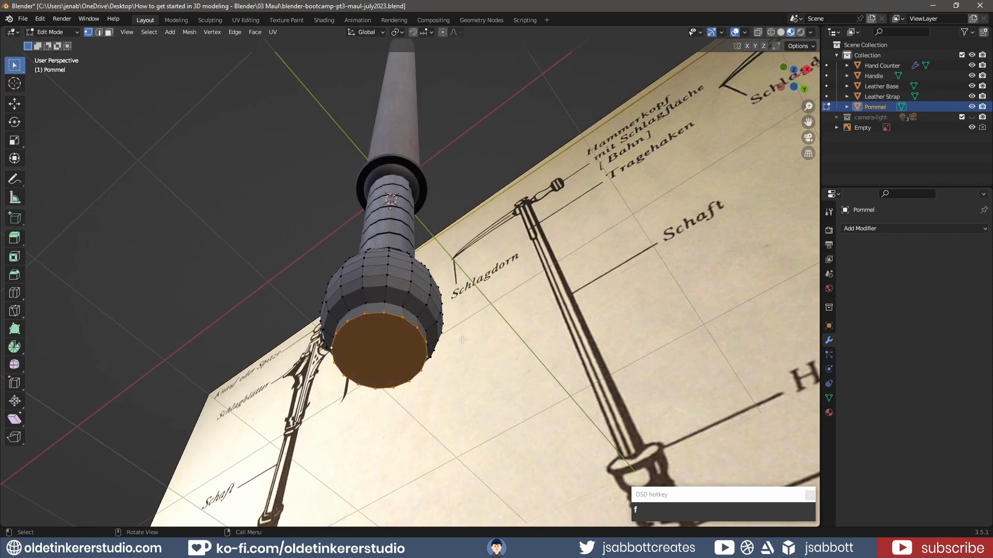
Step: Bevel the Pommel's bottom face with 4 segments and a width of about 0.255' to round the underside
key(3)
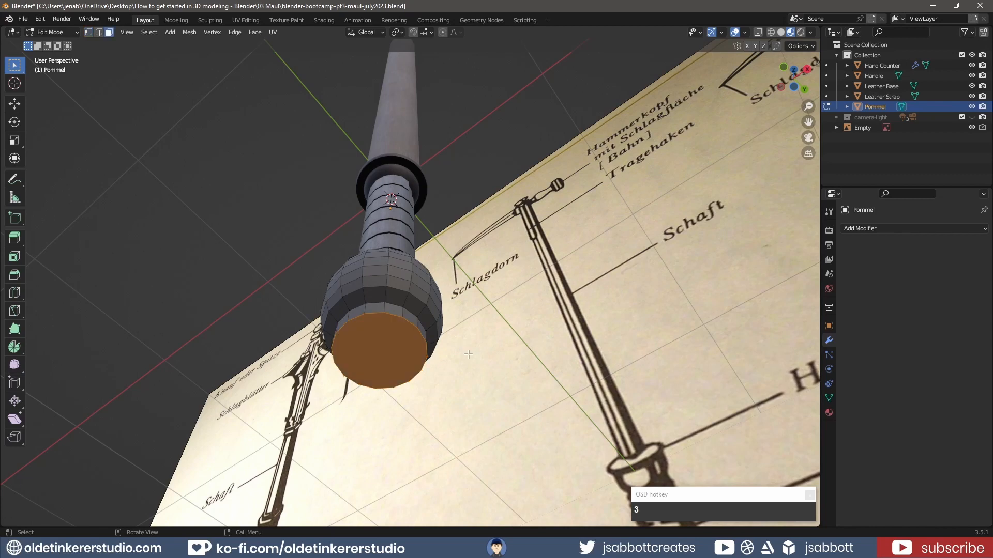
key(KP_1)
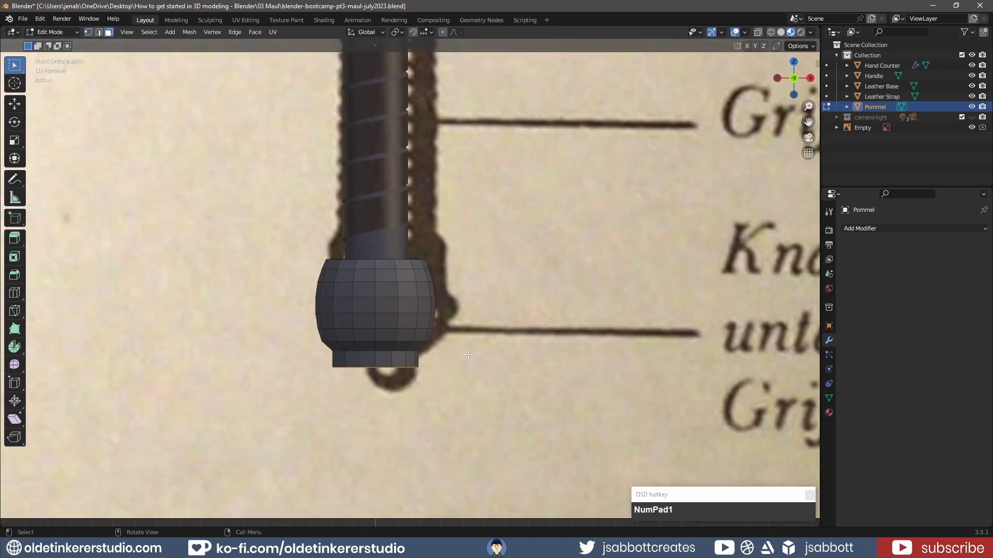
key(ctrl+b)
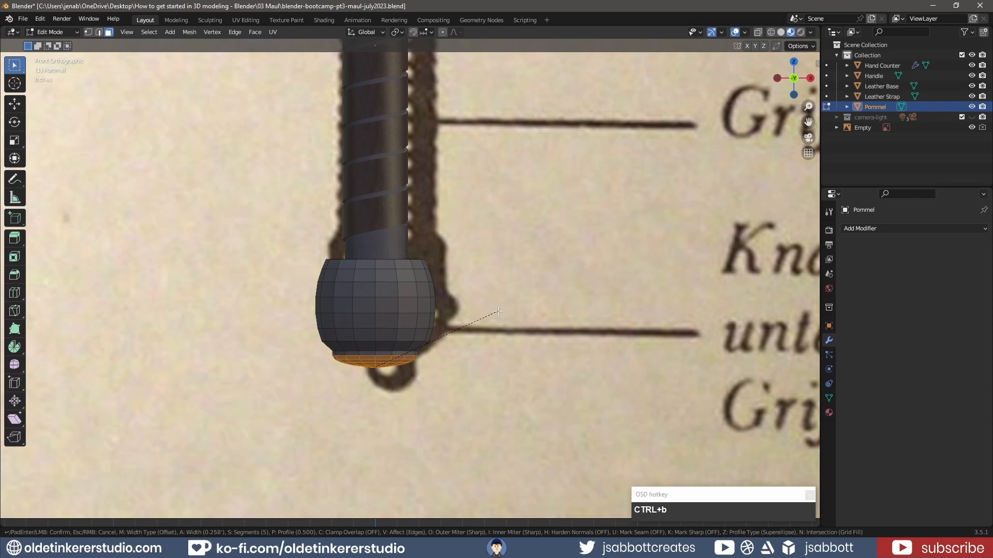
scroll(498, 311, down, 1)
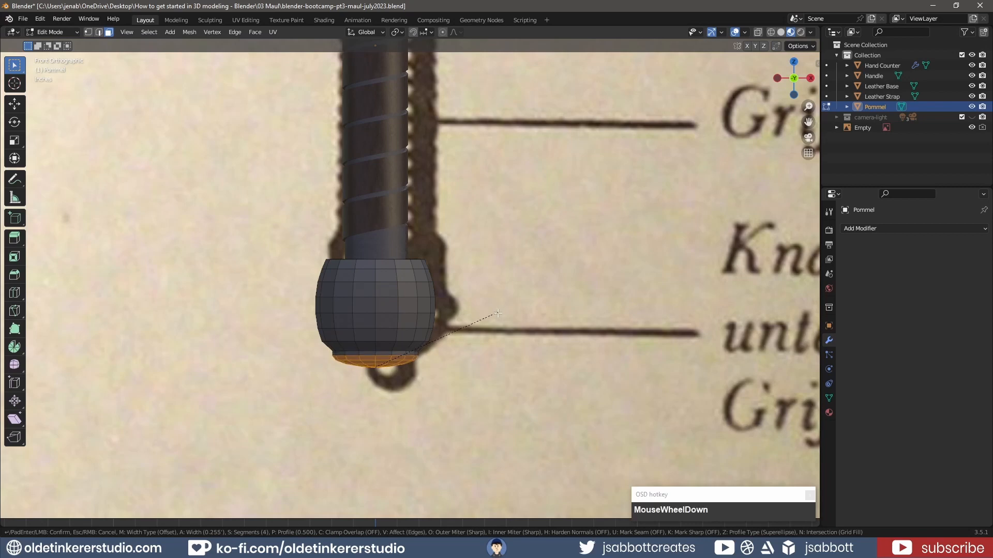
click(498, 315)
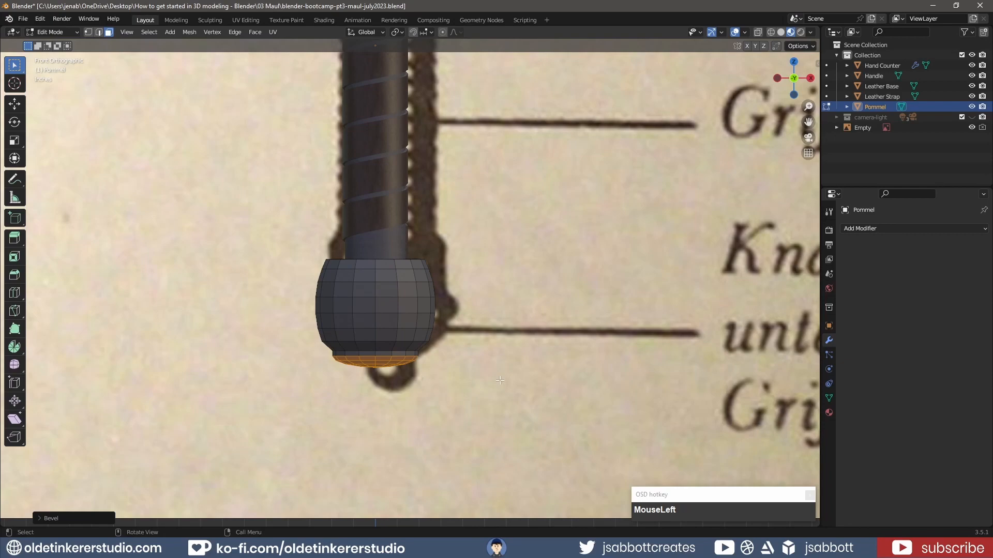
click(431, 375)
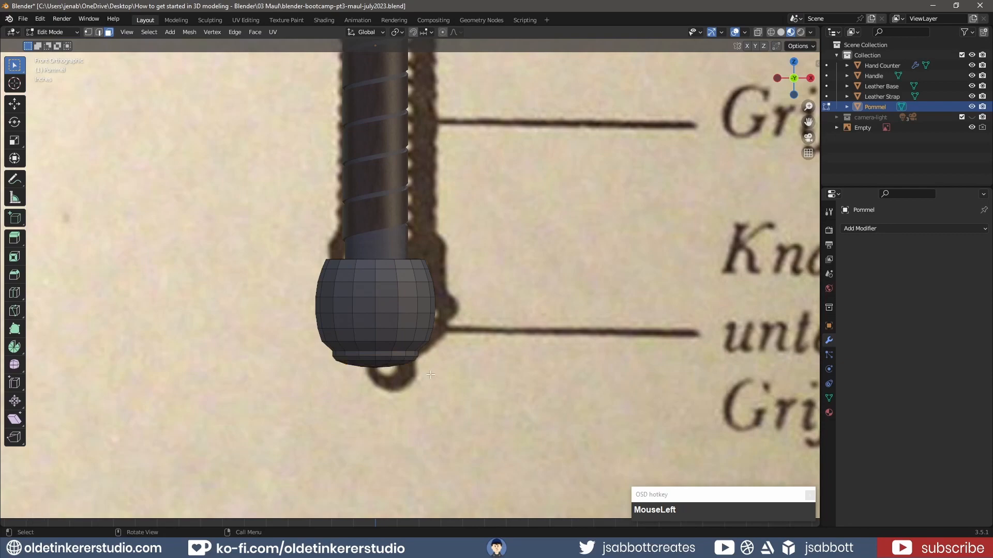
Step: Select the small face at the centre of the Pommel's underside and snap the 3D cursor to it
scroll(453, 387, down, 3)
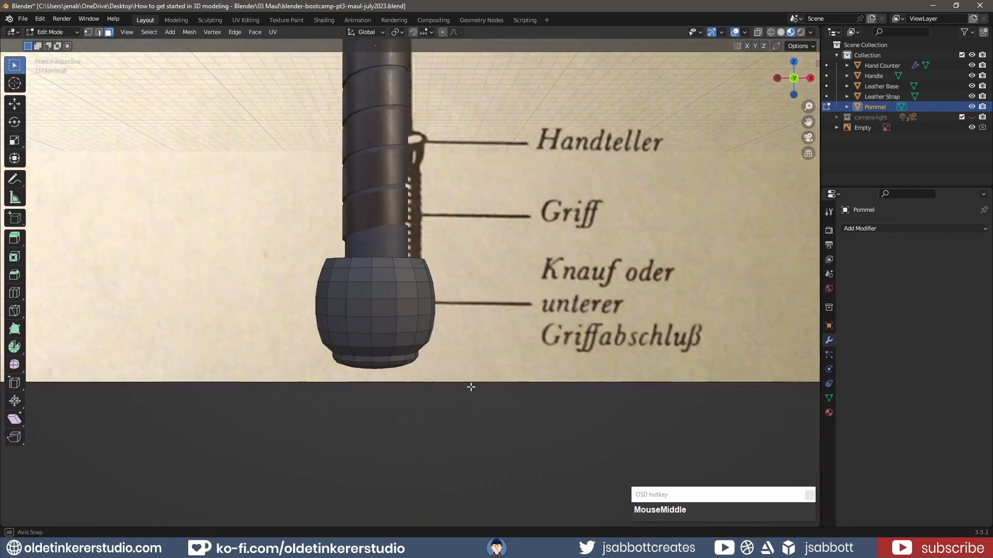
middle_drag(470, 385, 437, 313)
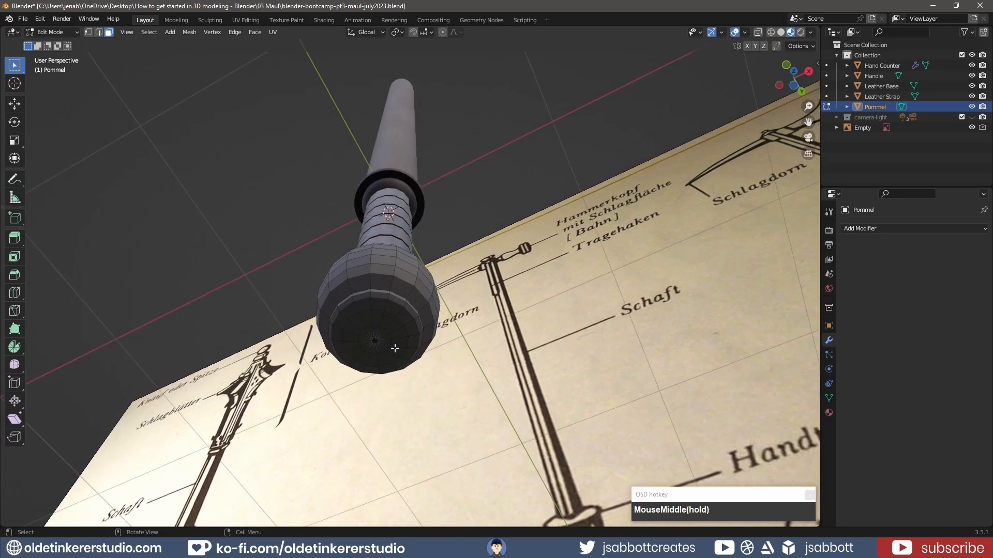
scroll(393, 349, up, 4)
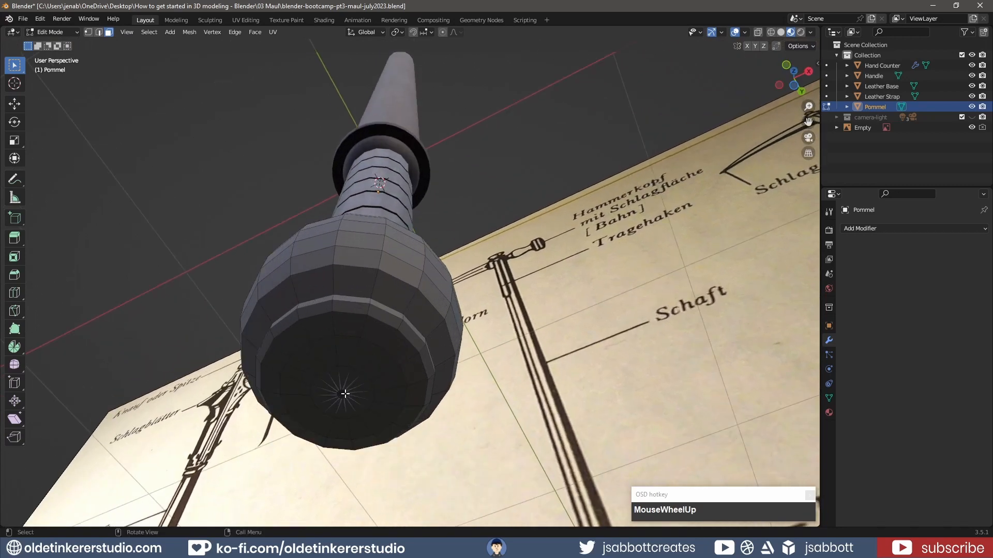
click(342, 395)
key(KP_1)
shift+middle_drag(421, 494, 455, 284)
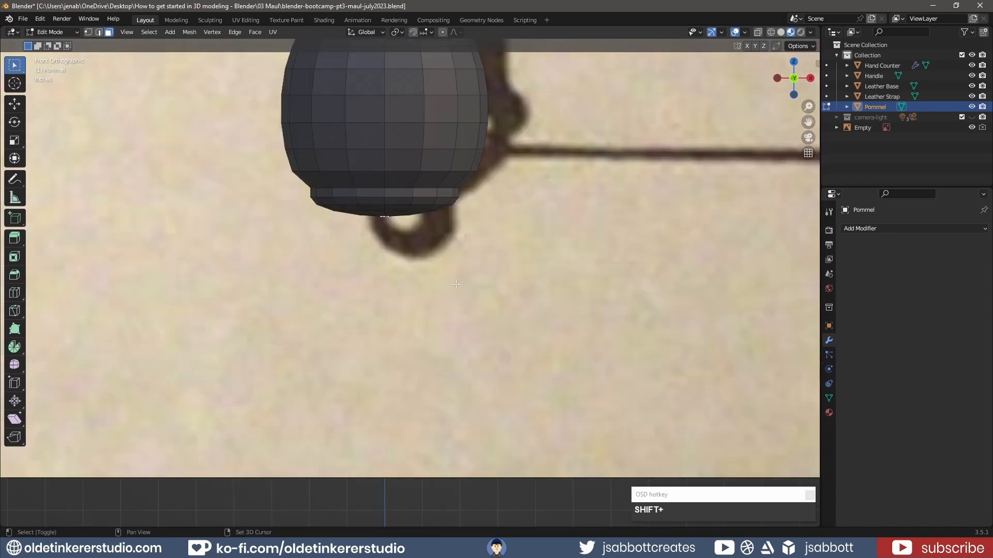
key(shift+s)
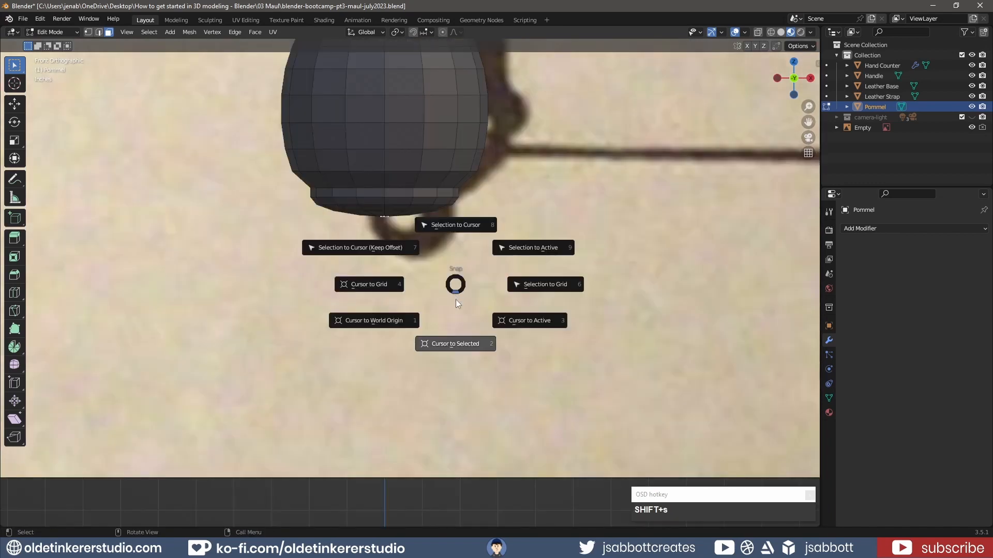
click(456, 346)
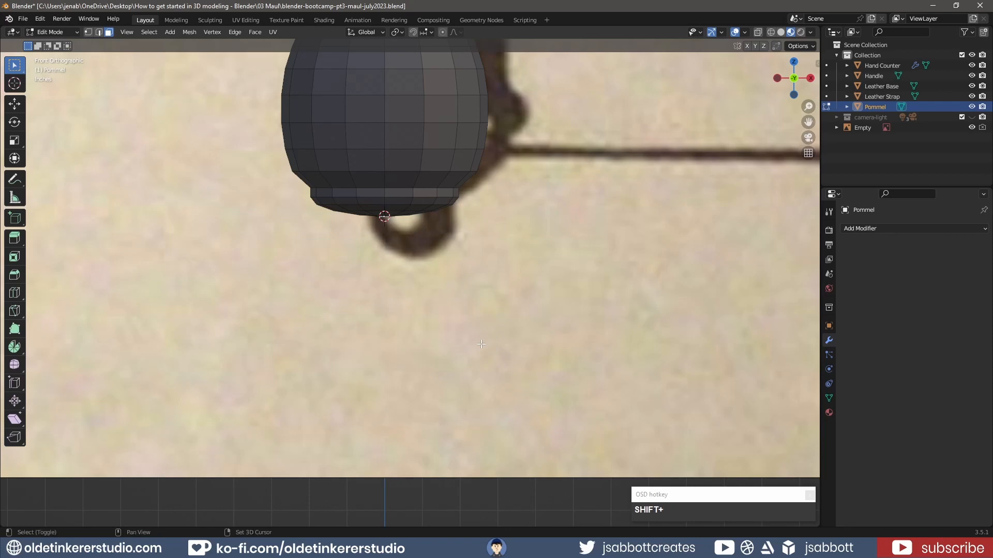
Step: Add a UV sphere with 16 segments, 8 rings and a 0.167' radius at the 3D cursor, and save the file
key(shift+a)
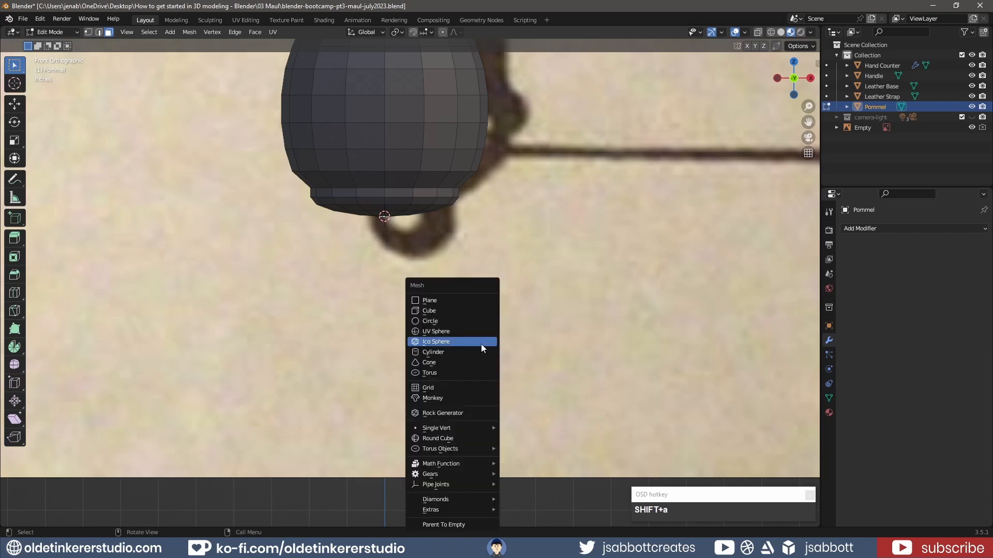
click(482, 333)
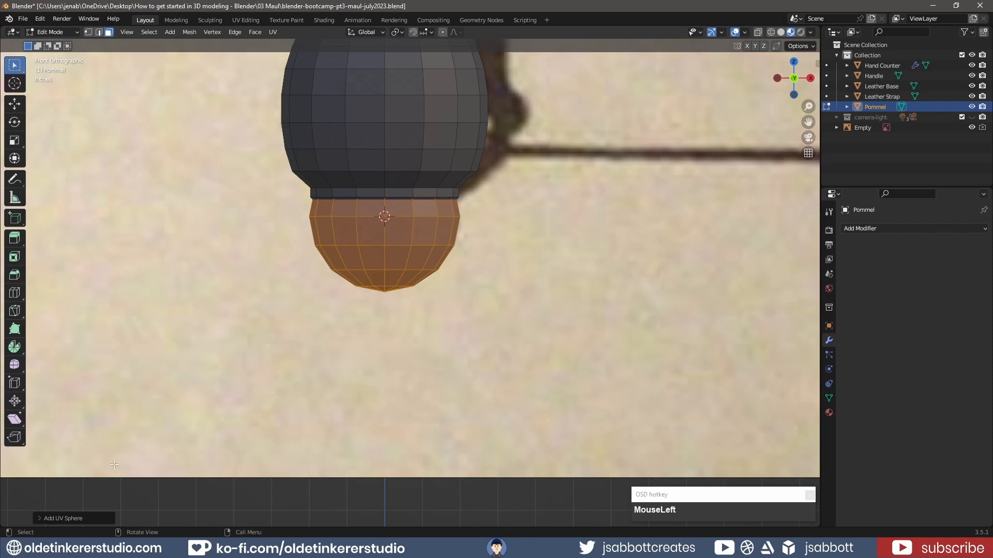
click(37, 517)
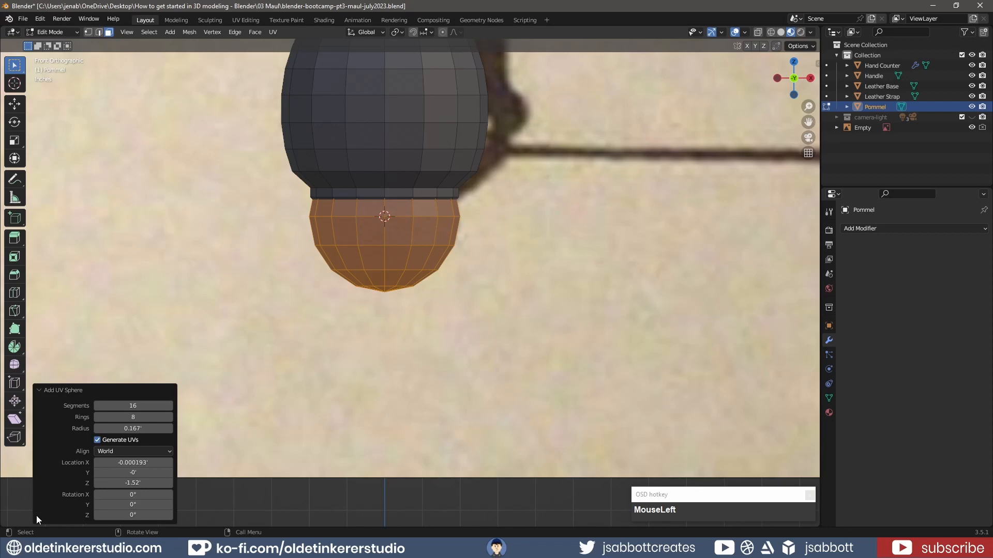
key(ctrl+s)
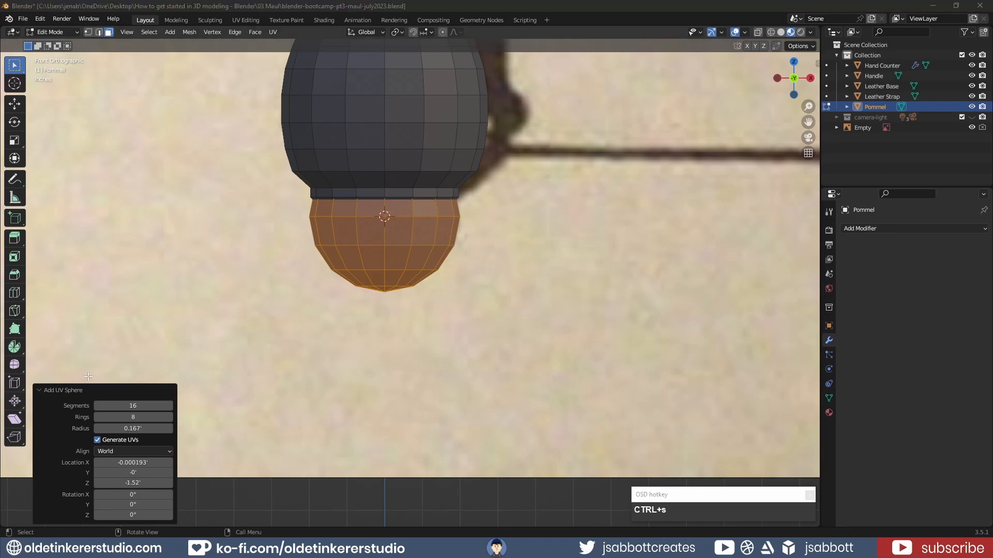
click(39, 391)
Step: Scale the sphere down to about half its size and move it about 0.107' downward along Z
key(s)
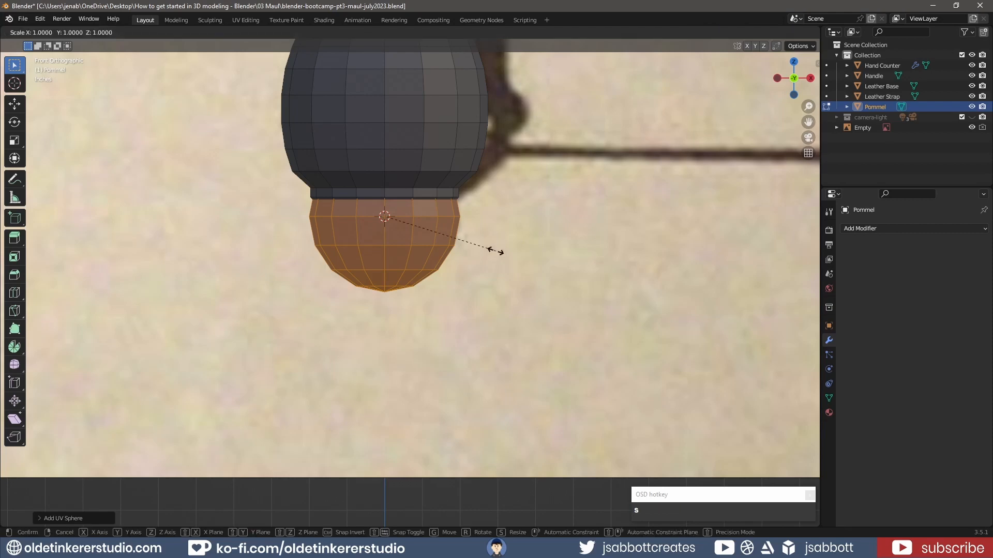
click(440, 229)
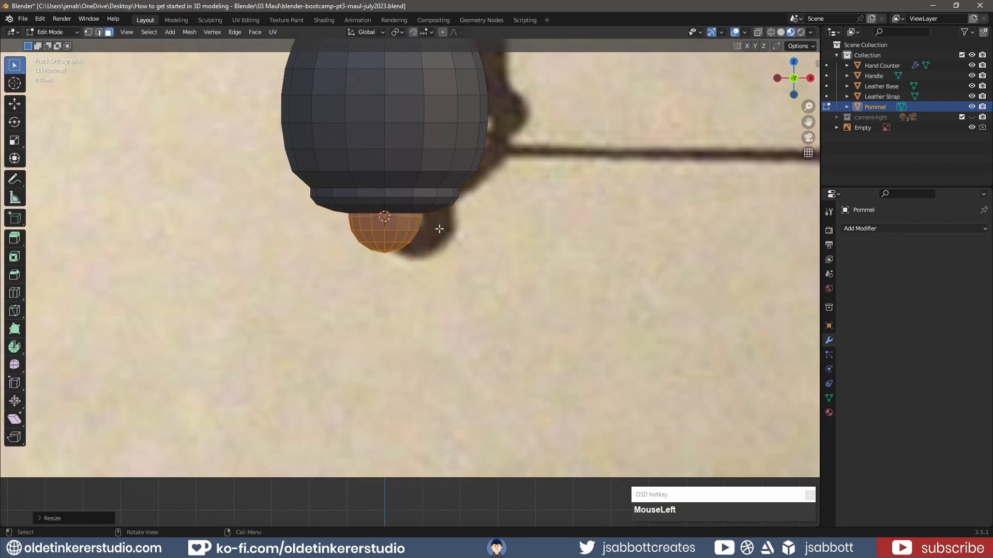
key(g)
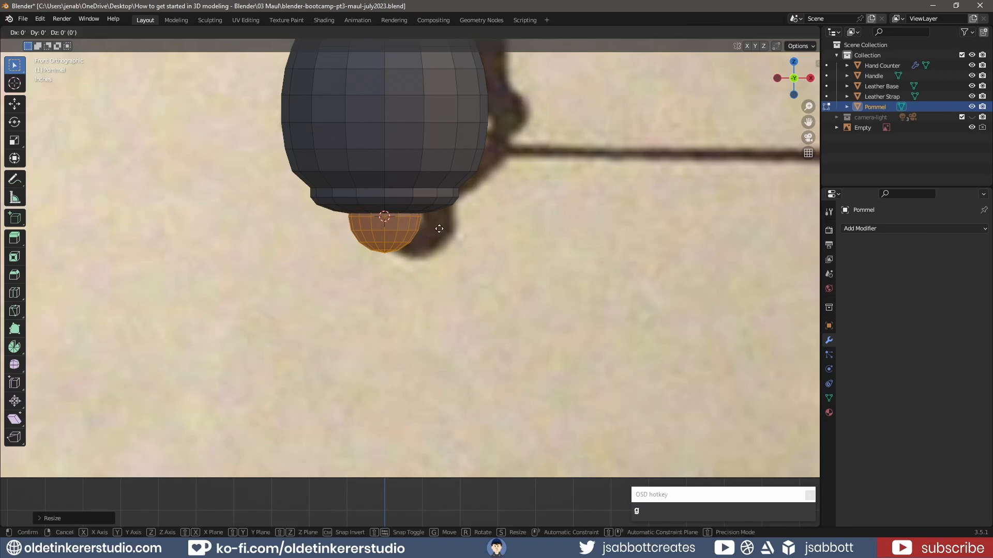
key(z)
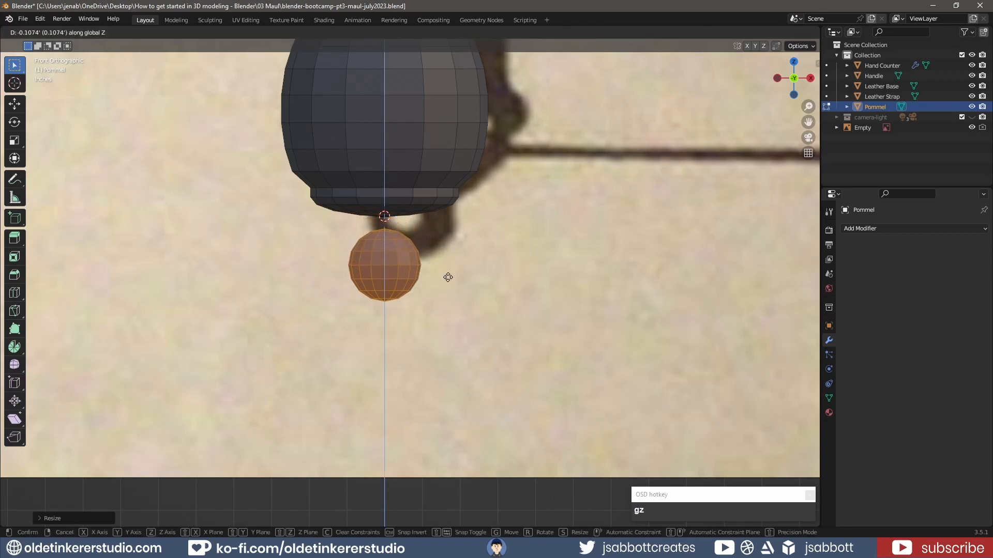
click(447, 277)
Step: Switch to wireframe shading and delete the faces of the sphere's top three rings
key(z)
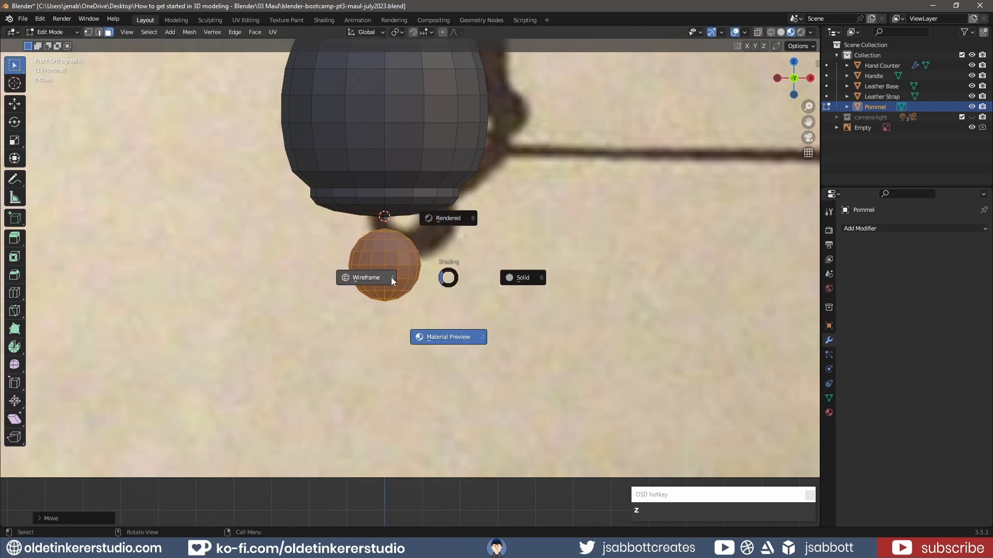
click(368, 276)
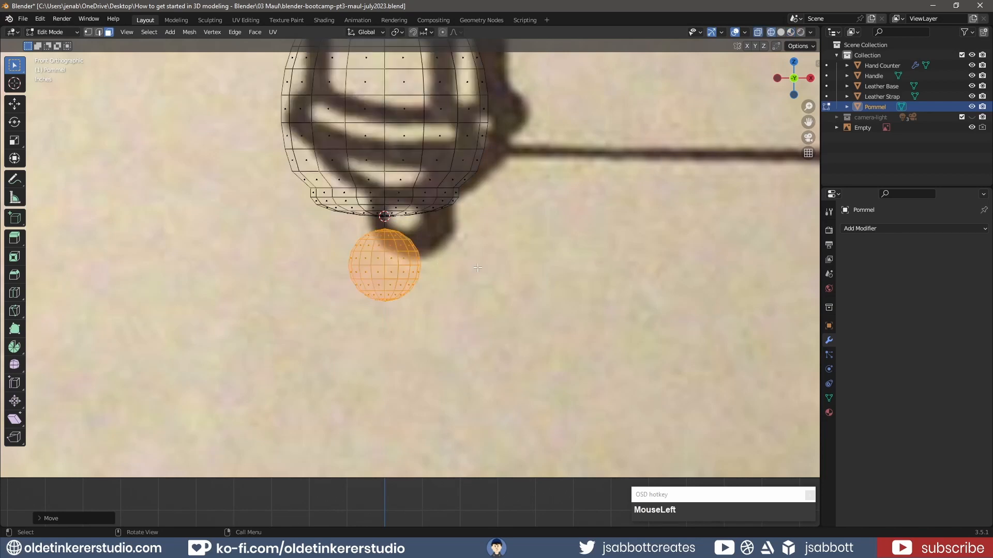
click(500, 265)
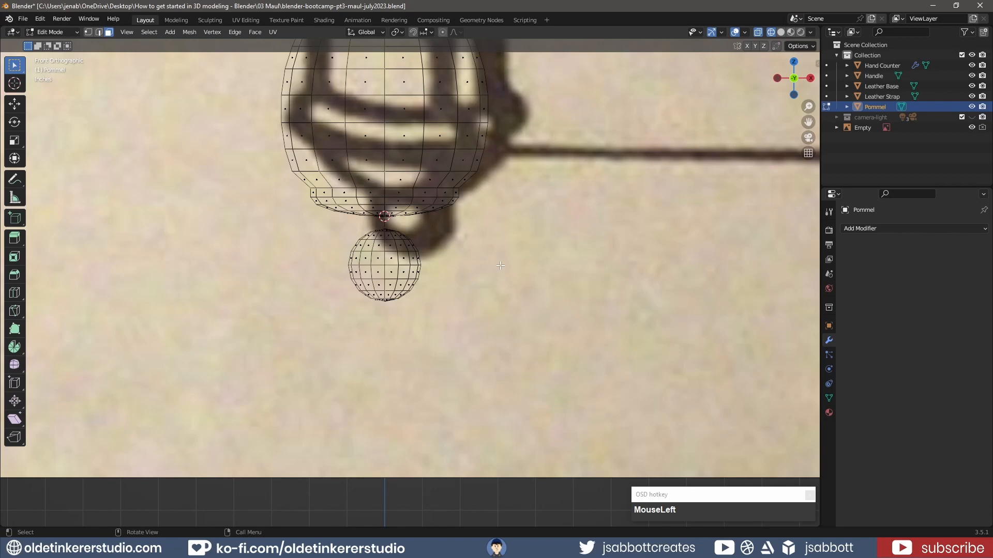
scroll(500, 266, up, 1)
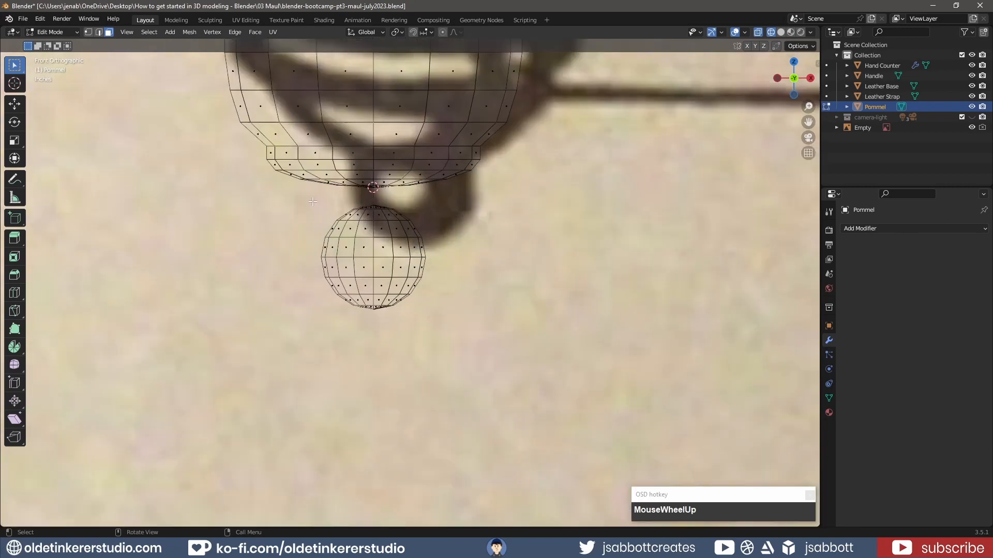
drag(312, 202, 445, 236)
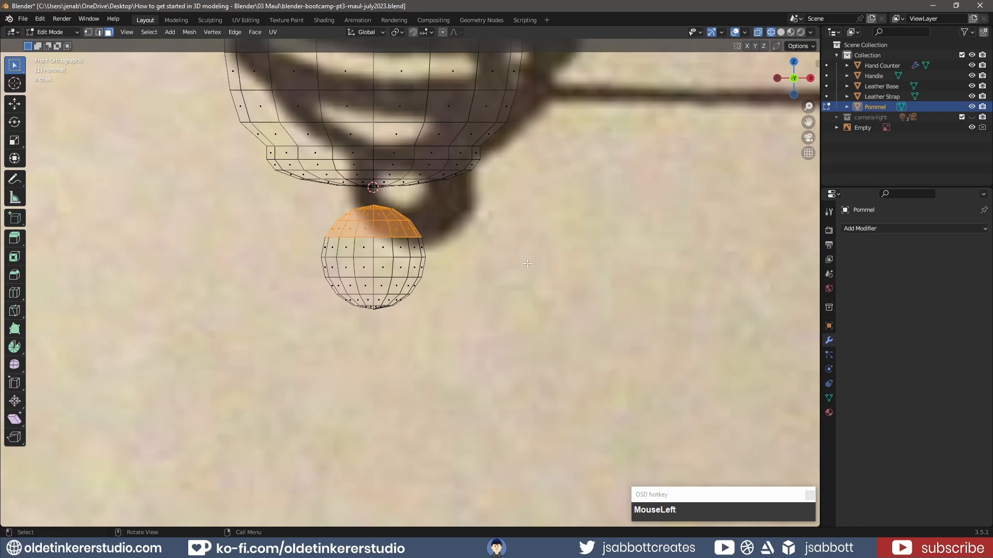
key(x)
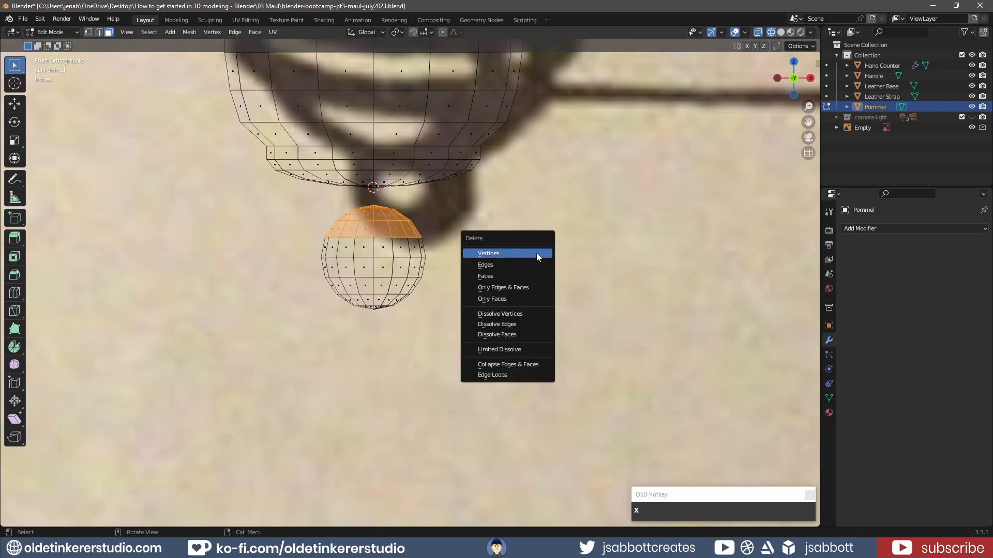
click(538, 276)
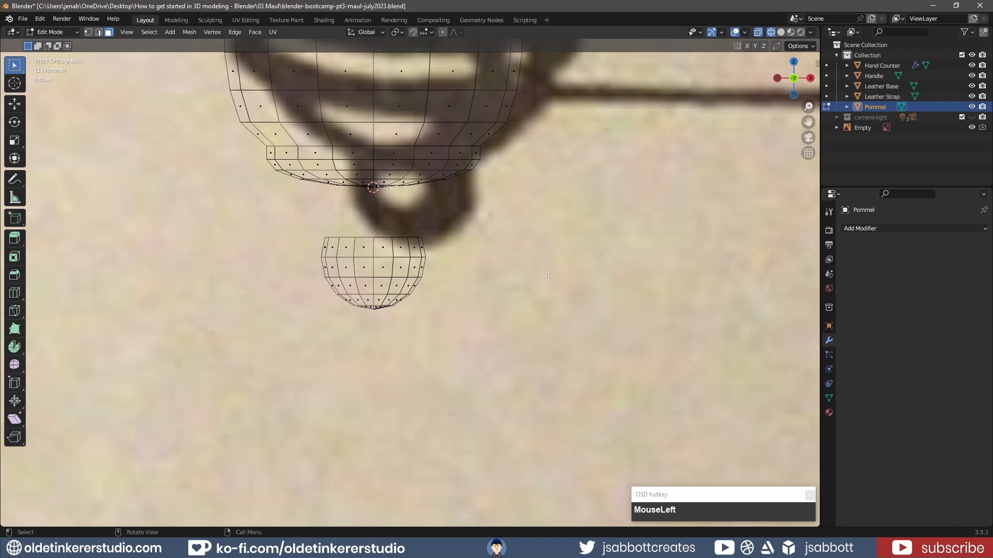
Step: Return to shaded display and delete the ring of triangular faces at the centre of the Pommel's underside
key(z)
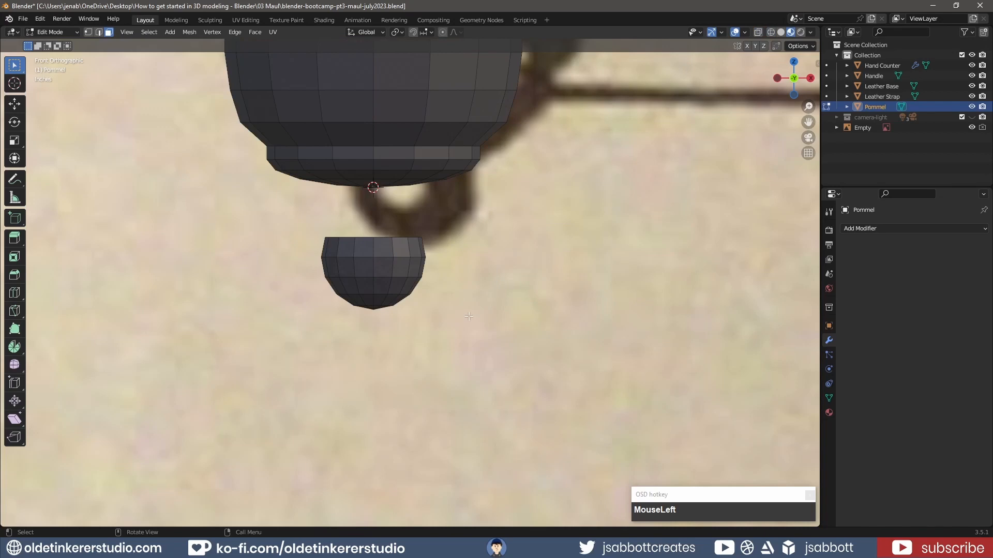
key(3)
mouse_move(372, 318)
middle_down()
mouse_move(350, 226)
mouse_move(372, 237)
mouse_move(371, 195)
mouse_move(361, 222)
mouse_move(355, 208)
middle_up()
scroll(383, 221, up, 2)
key(c)
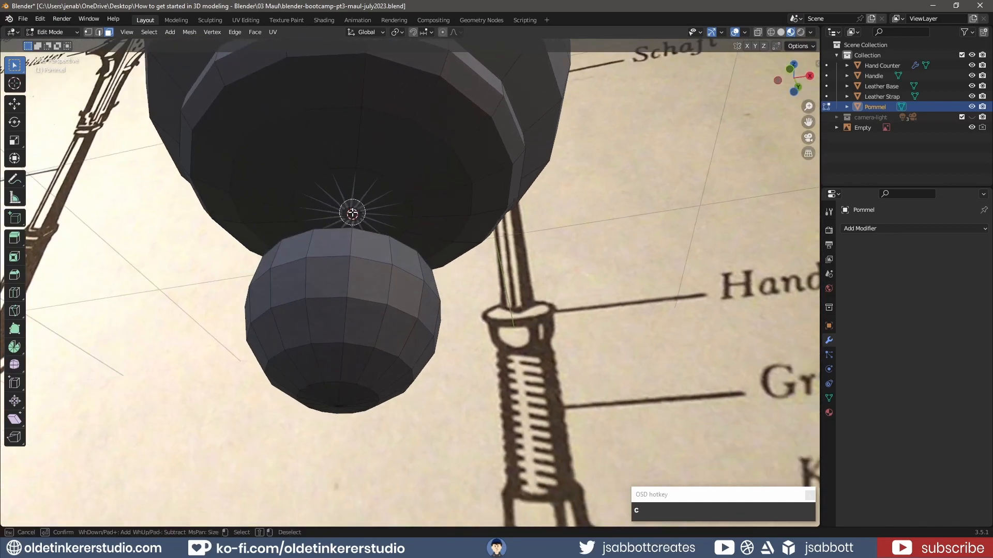
click(352, 213)
right_click(352, 213)
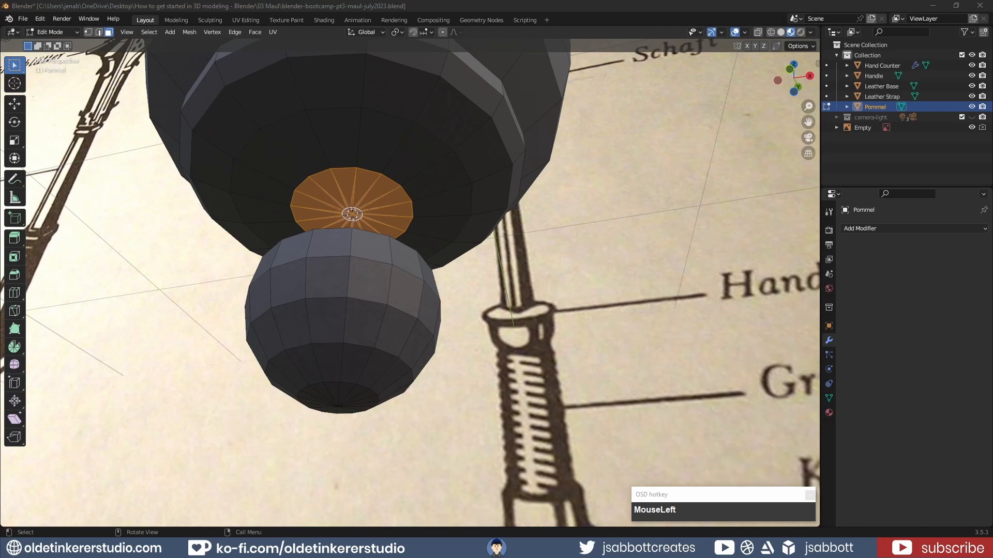
key(u)
click(406, 215)
key(x)
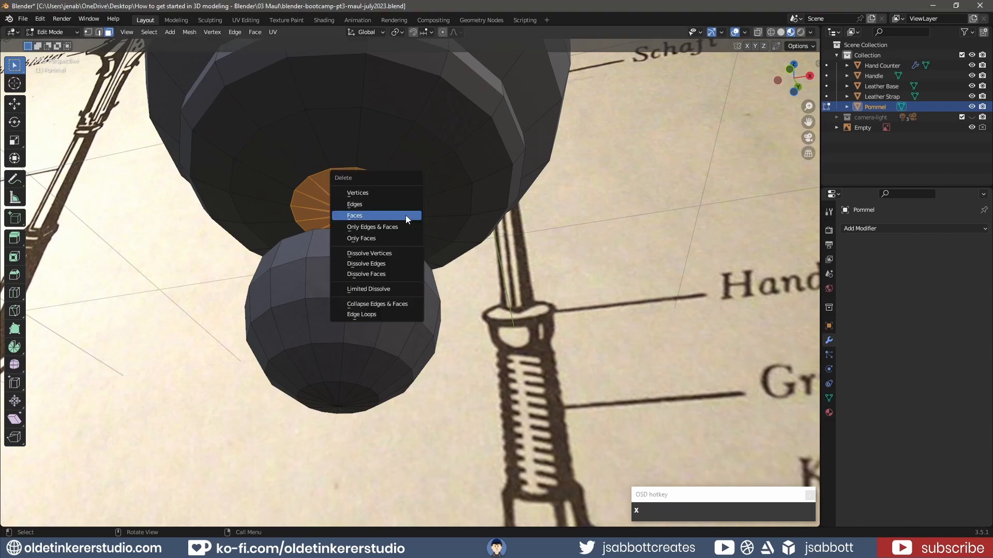
click(406, 216)
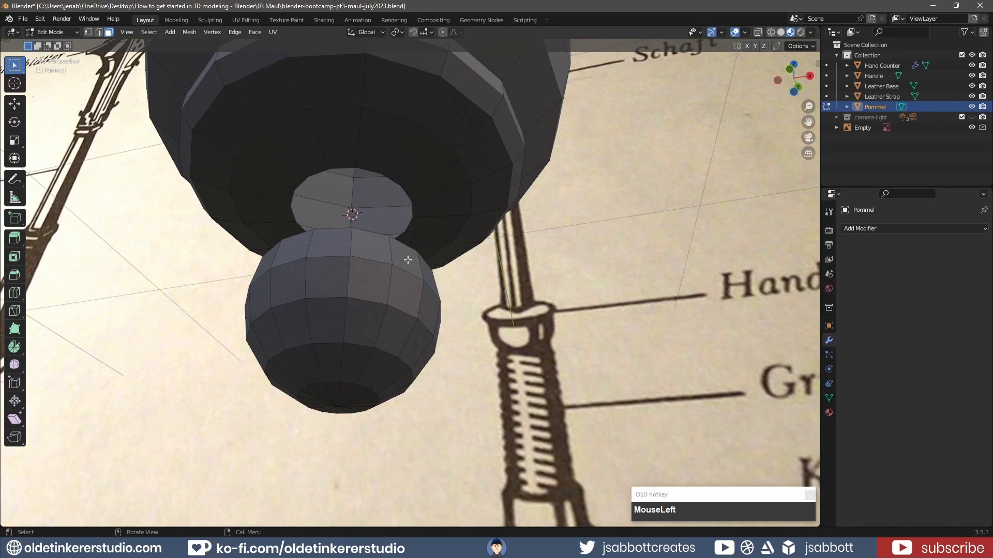
Step: Select the whole partial sphere, scale it to about 0.81 and move it about 0.097' up along Z to the pommel's bottom opening
key(l)
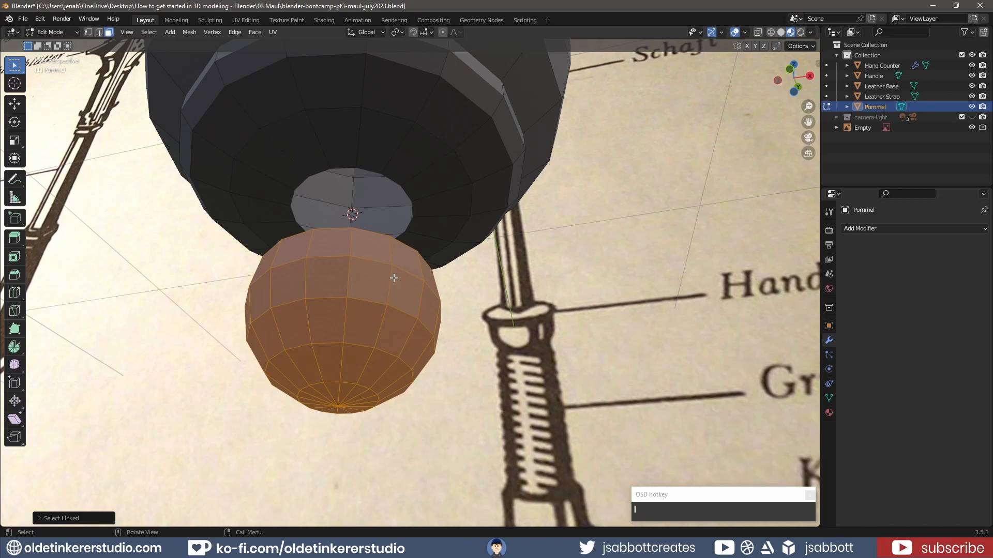
middle_drag(394, 277, 462, 244)
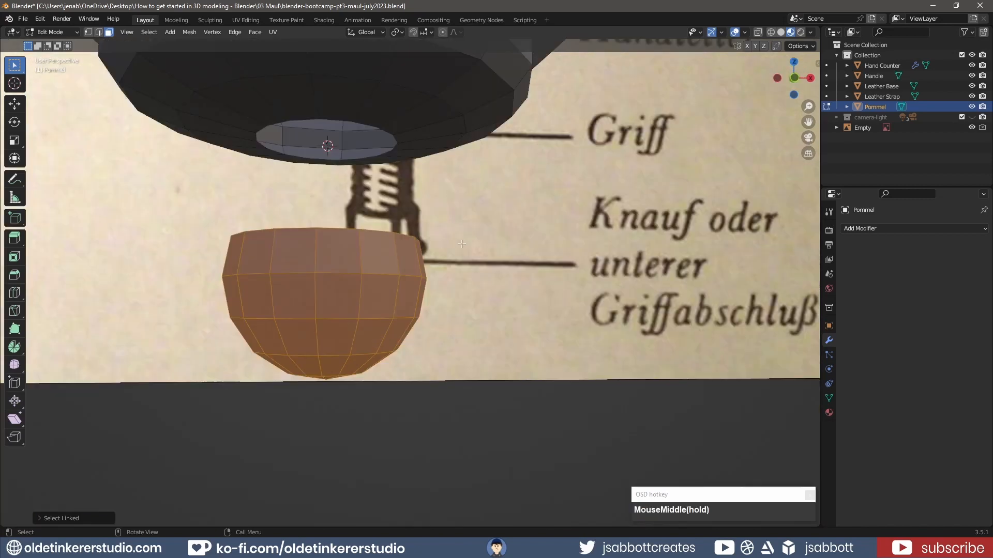
key(s)
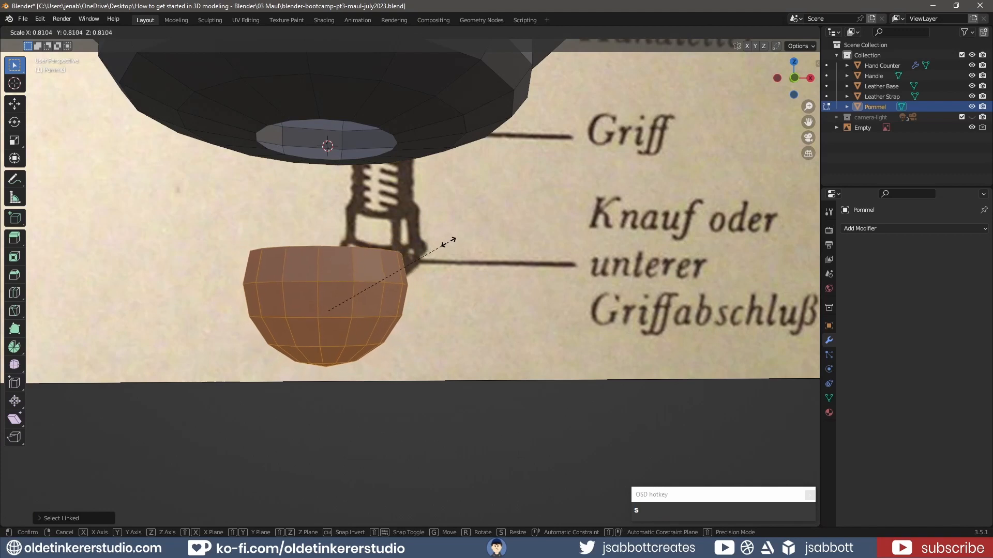
click(445, 243)
key(g)
key(z)
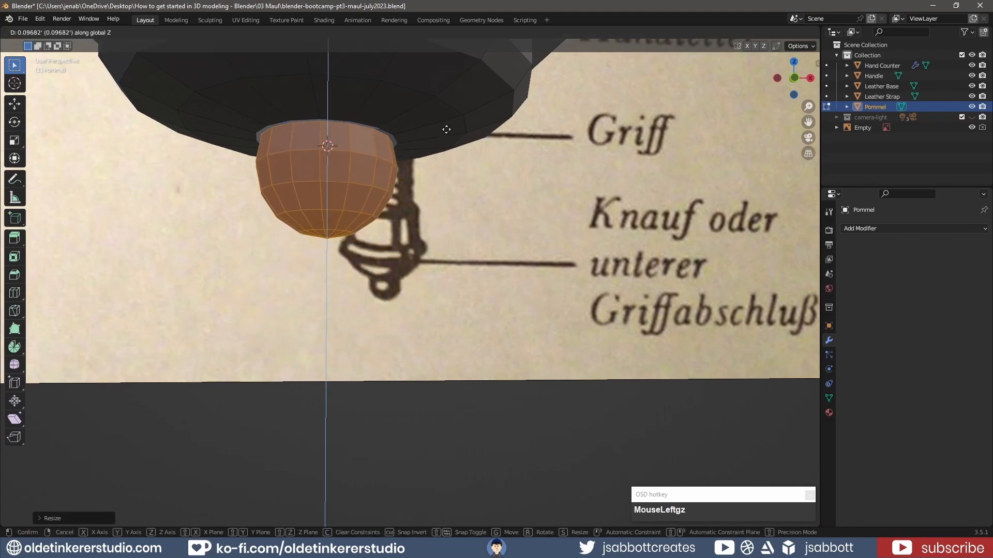
click(446, 129)
key(s)
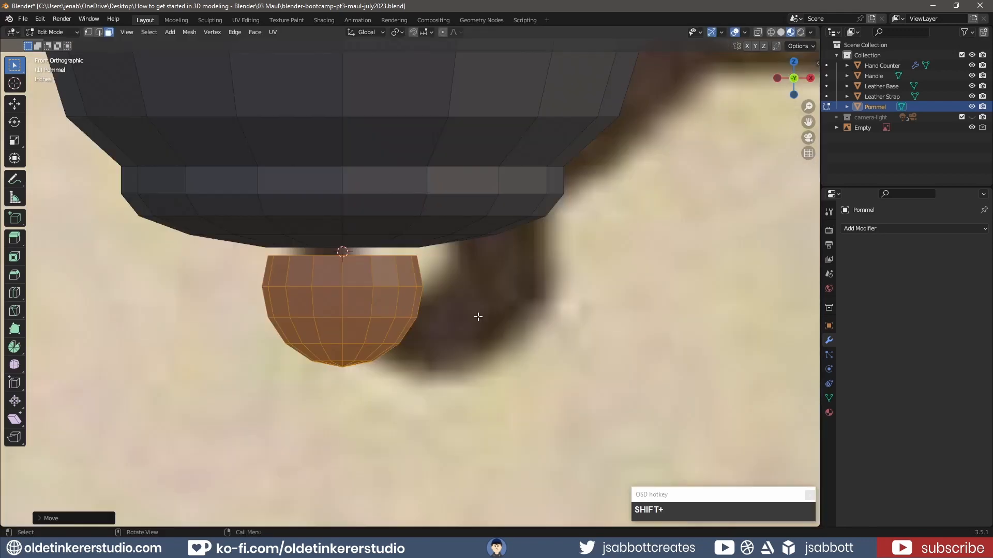
Step: Bridge the sphere's open top edge loop to the edge loop of the opening in the Pommel's underside
key(2)
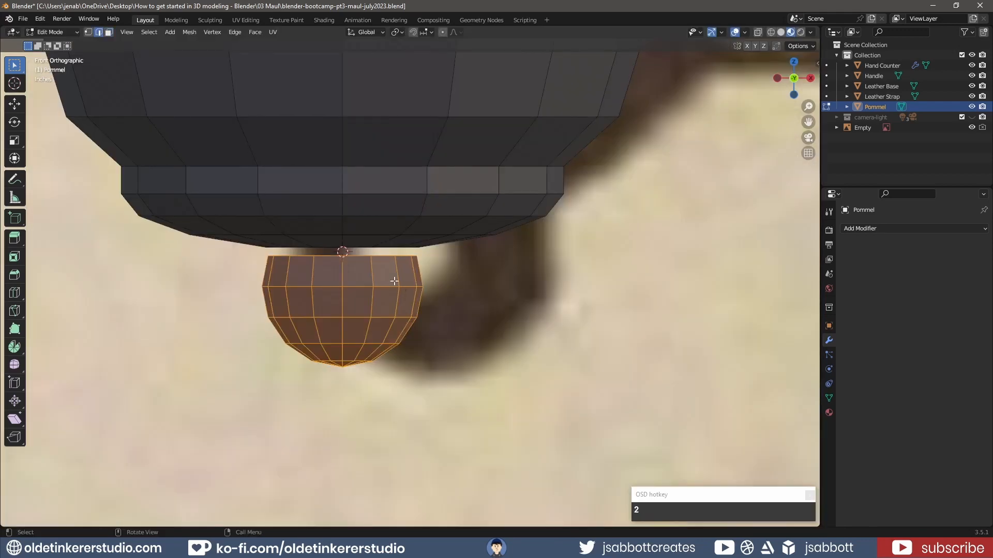
alt+click(358, 257)
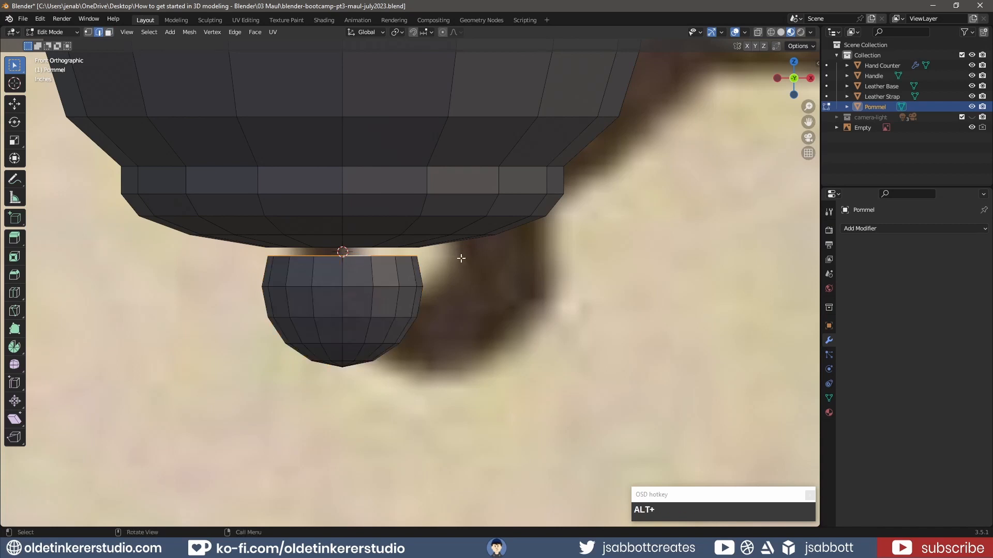
middle_drag(461, 256, 407, 243)
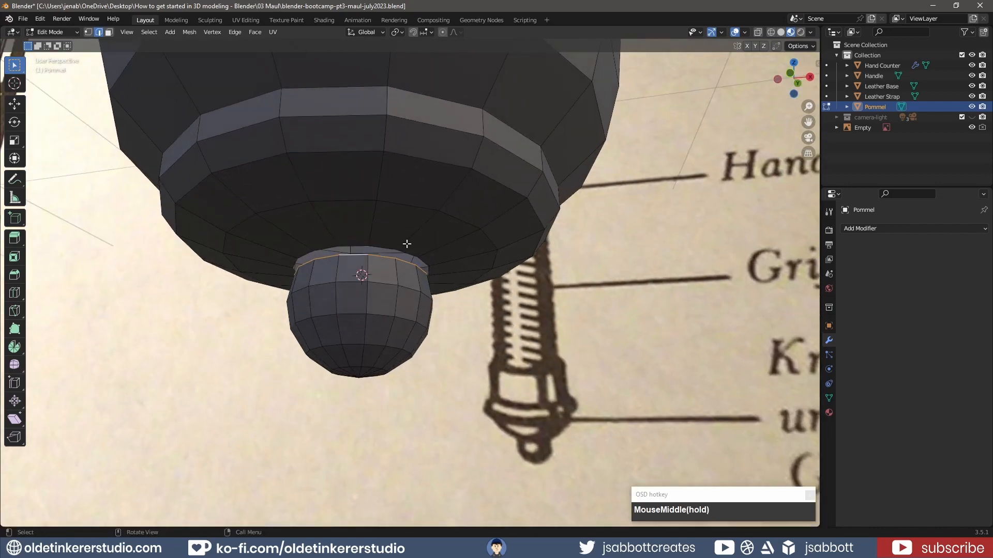
alt+shift+click(360, 246)
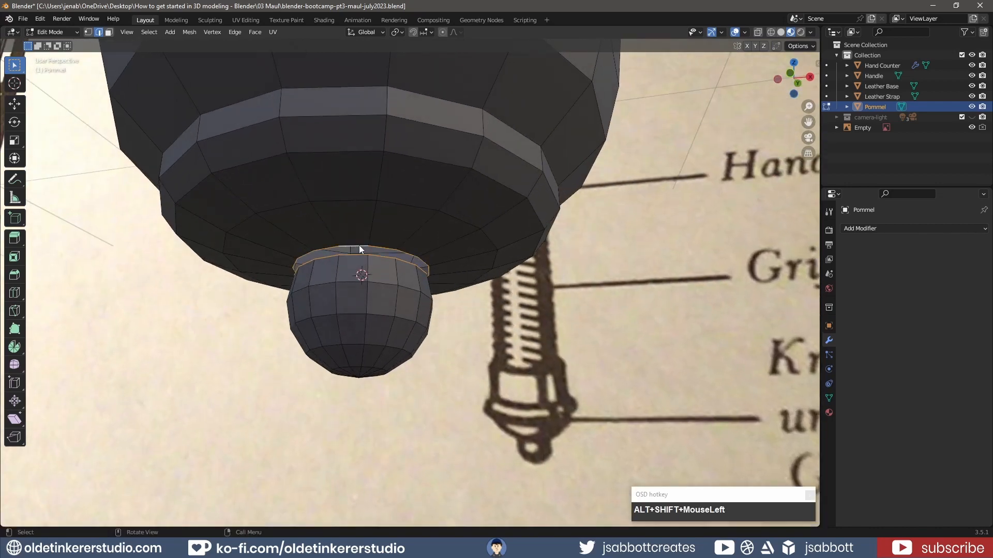
right_click(360, 249)
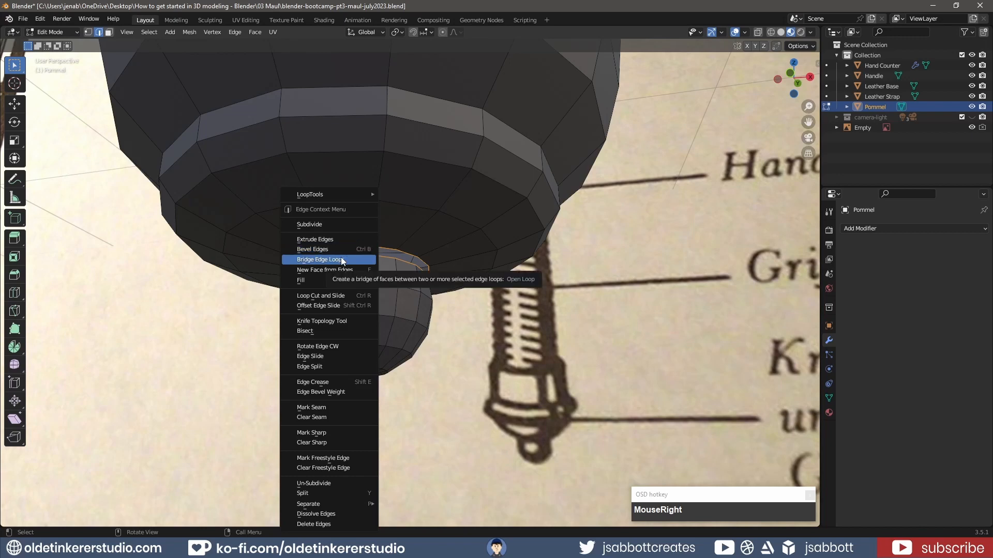
click(341, 259)
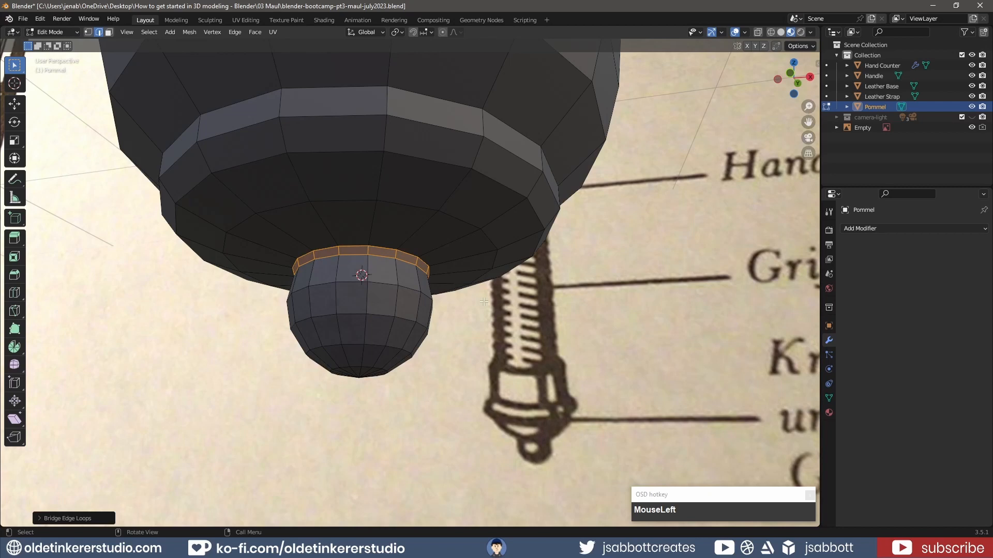
Step: Return to Object Mode, apply the Pommel's object transform, set it to Shade Auto Smooth and save the file
key(KP_1)
key(Tab)
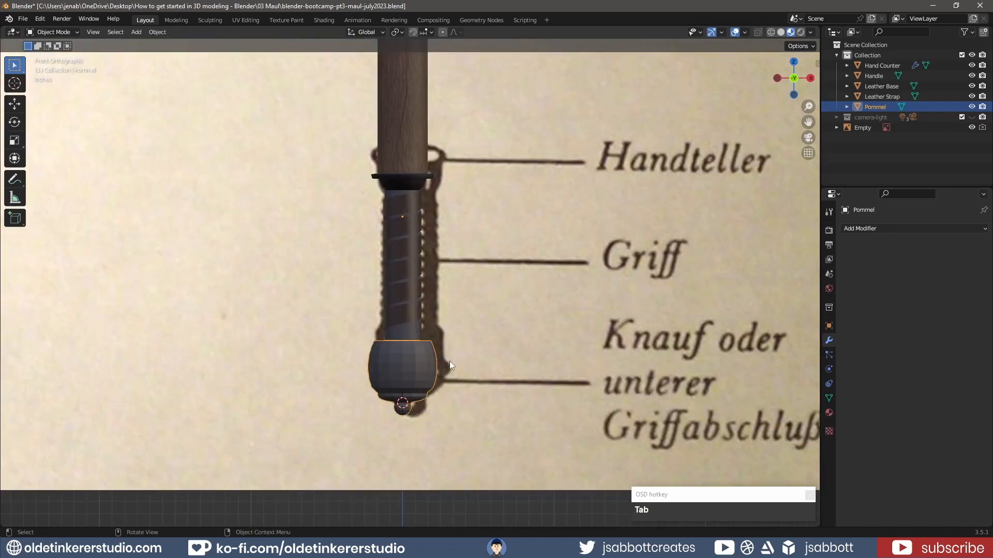
key(ctrl+a)
click(449, 361)
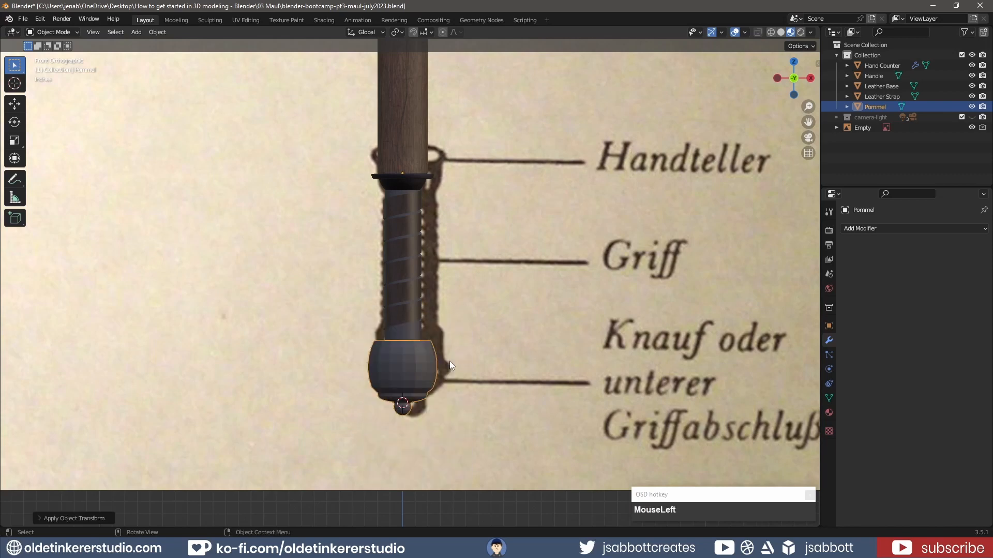
right_click(415, 357)
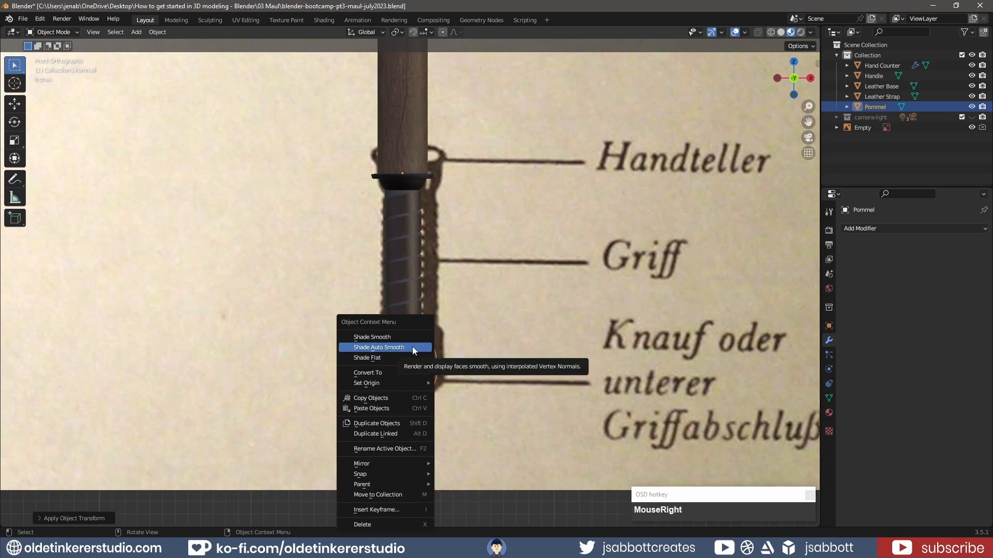
click(413, 348)
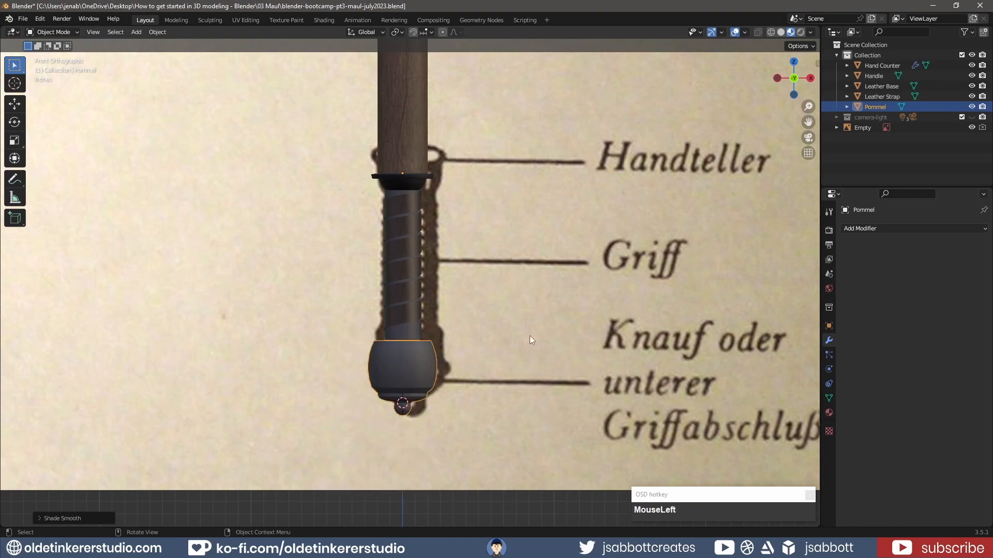
key(ctrl+s)
Step: Switch to the UV Editing workspace and hide the reference image Empty, Leather Base and Leather Strap
click(242, 20)
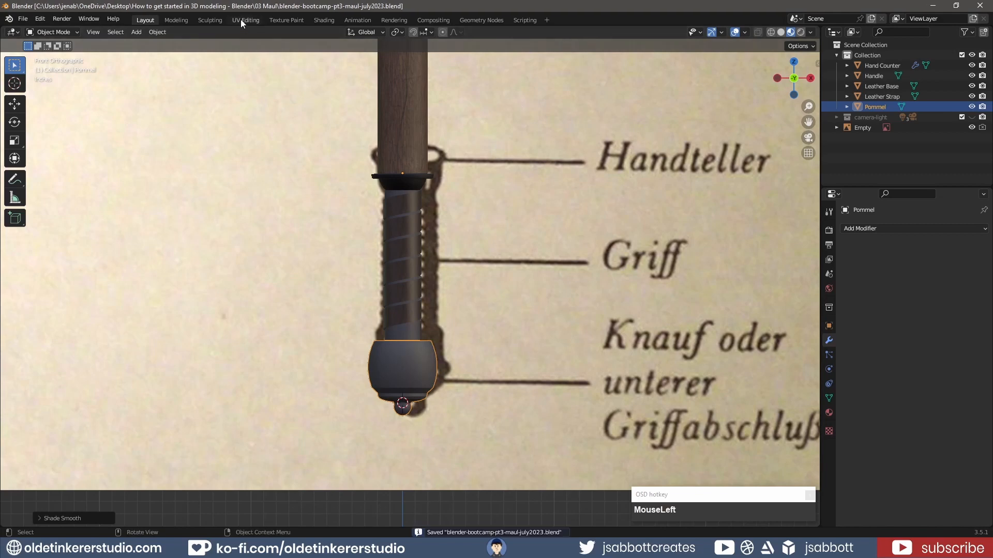
key(KP_1)
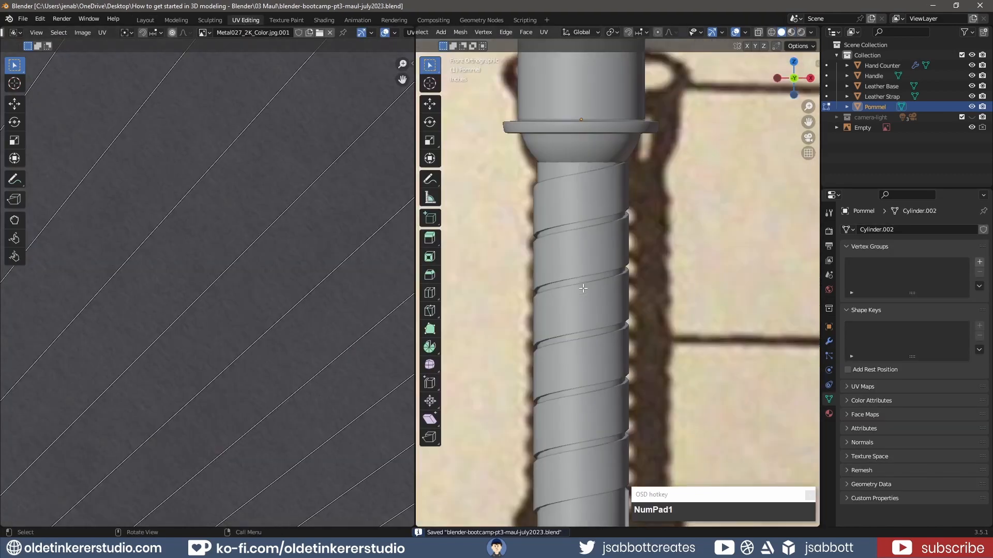
scroll(583, 288, down, 5)
shift+middle_drag(631, 496, 608, 260)
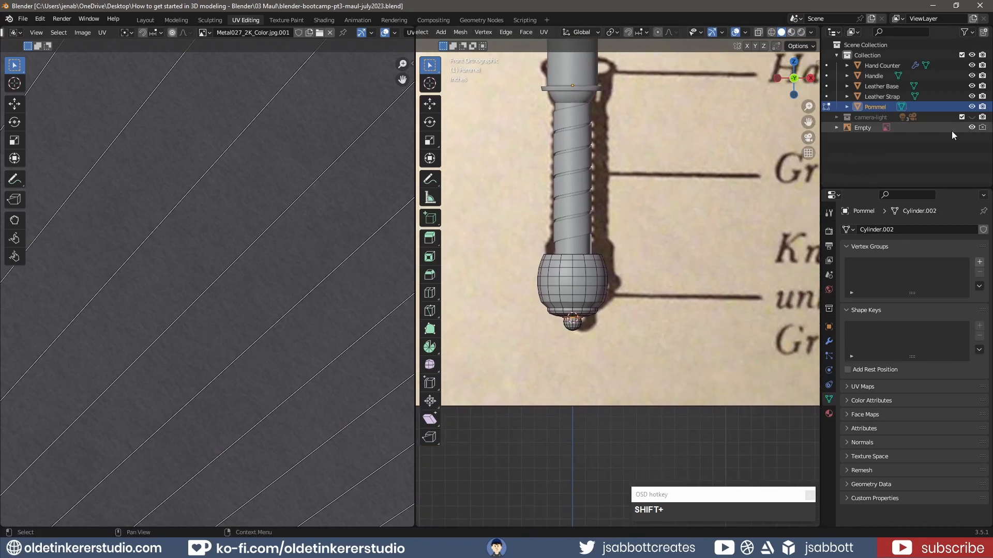
click(972, 127)
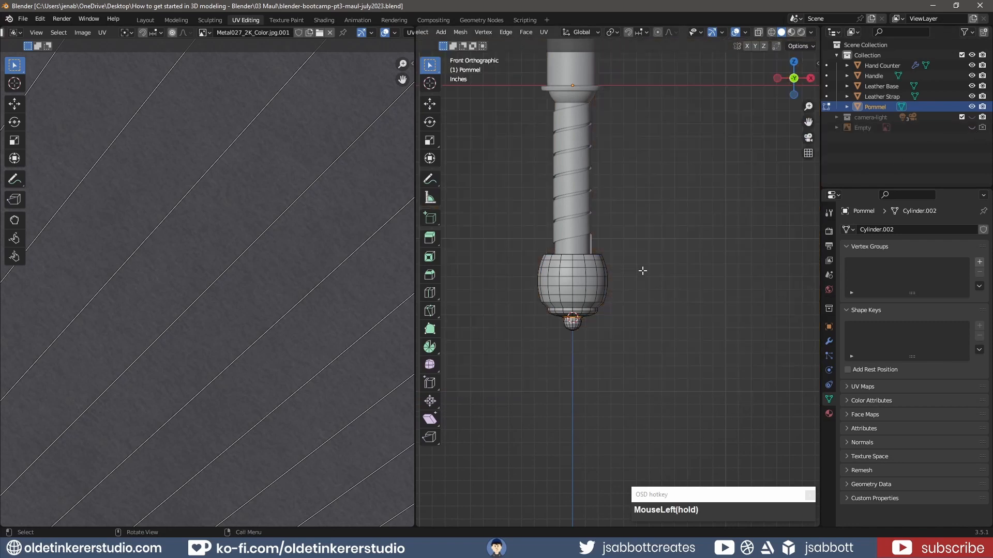
click(972, 86)
click(972, 96)
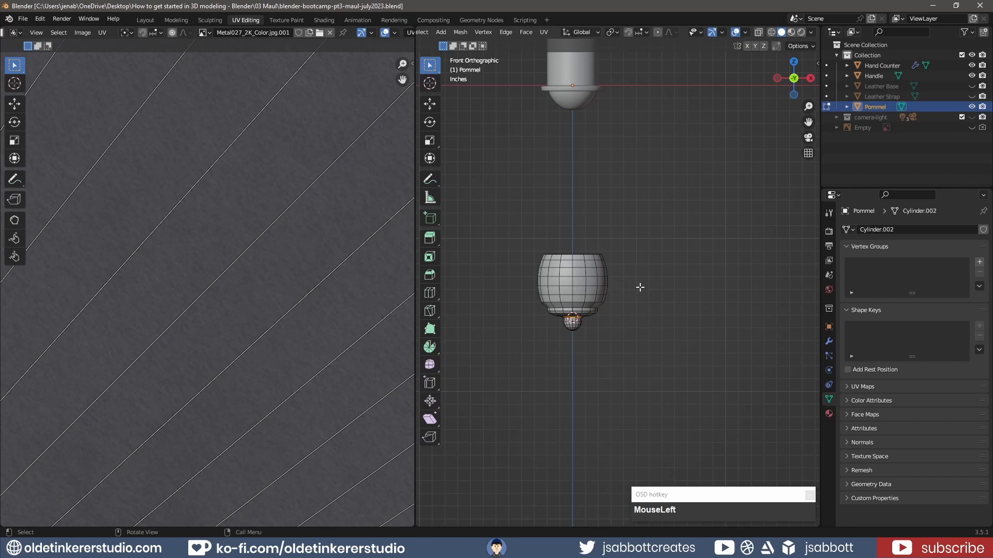
Step: Select the edge loop around the Pommel's outer top rim and the small edge ring at the end sphere's tip
key(KP_1)
key(2)
scroll(644, 289, up, 3)
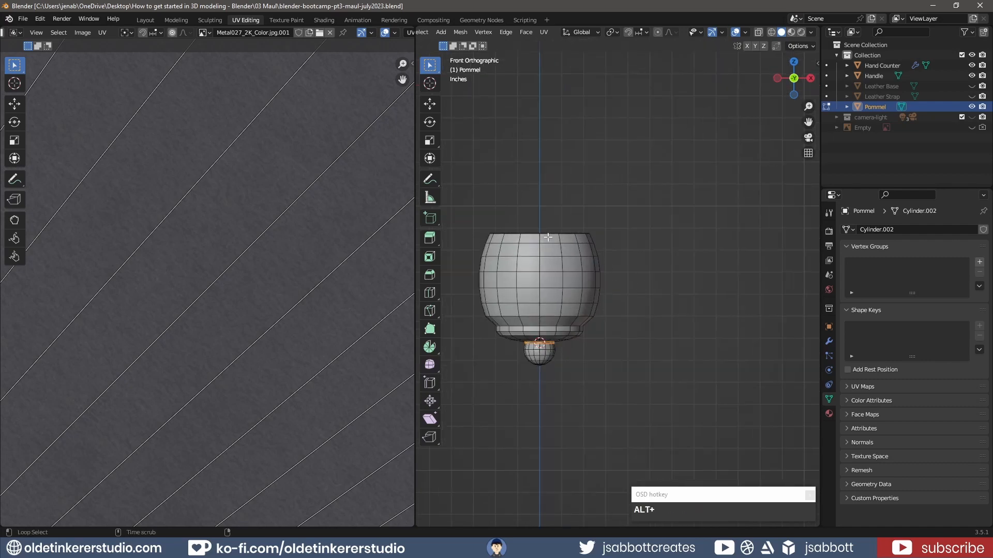
alt+click(547, 235)
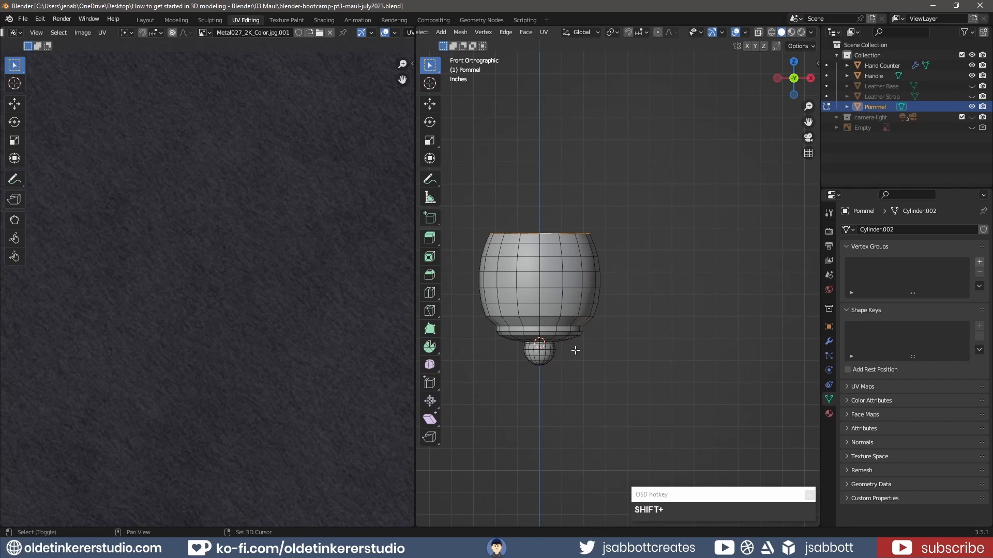
shift+middle_drag(572, 348, 575, 298)
scroll(600, 358, up, 2)
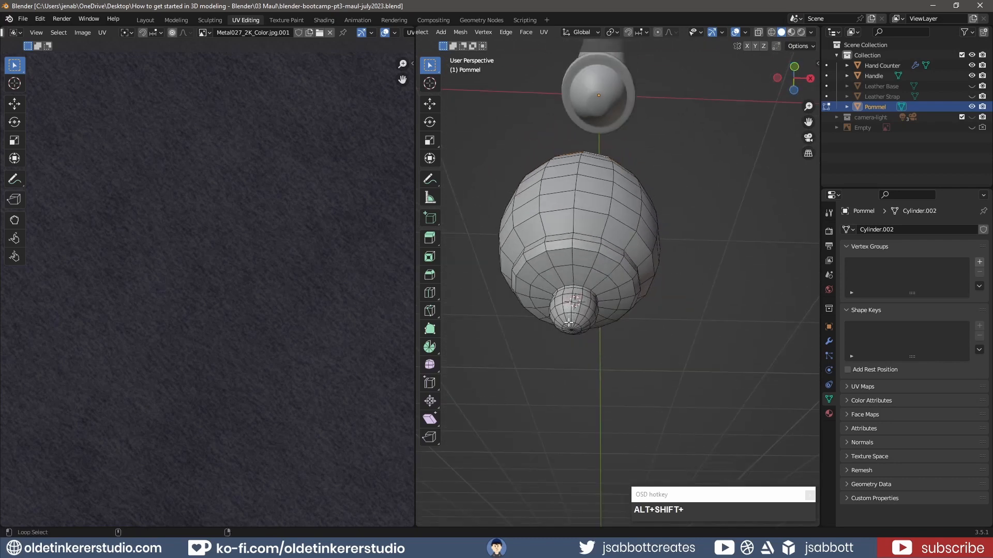
alt+shift+click(572, 321)
middle_drag(656, 250, 645, 321)
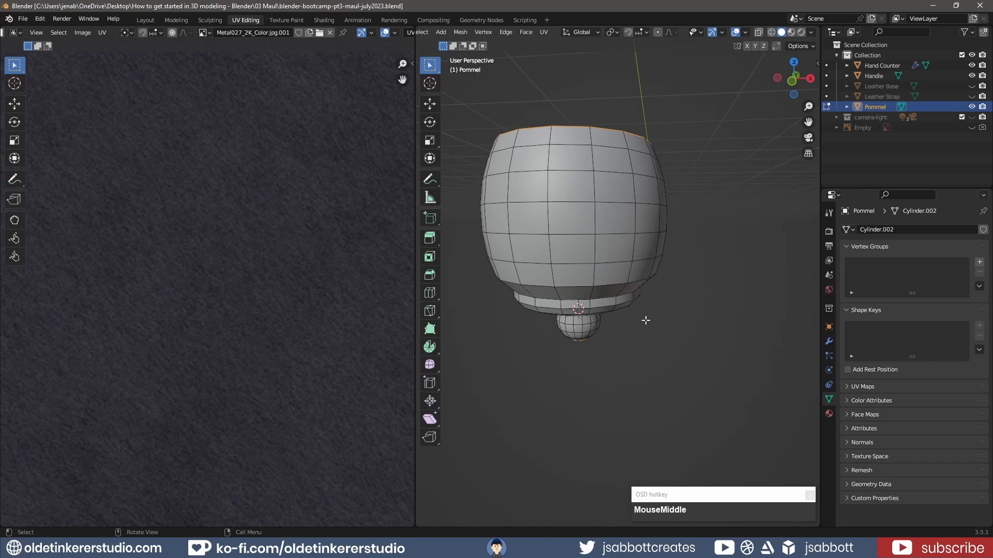
Step: Add the vertical edge line down the Pommel's back to the selection and mark the selected edges as seams
key(ctrl+KP_1)
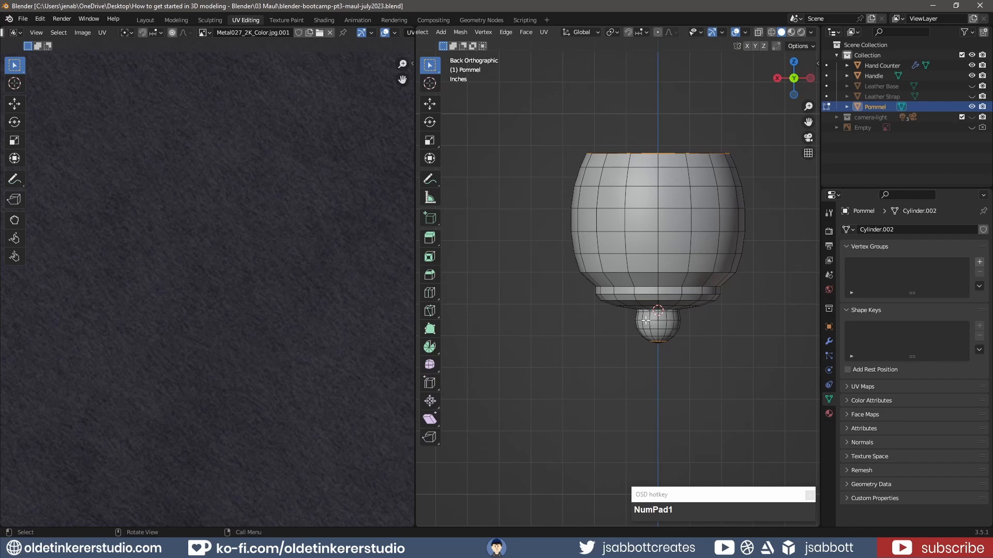
alt+shift+click(660, 201)
middle_drag(659, 201, 653, 228)
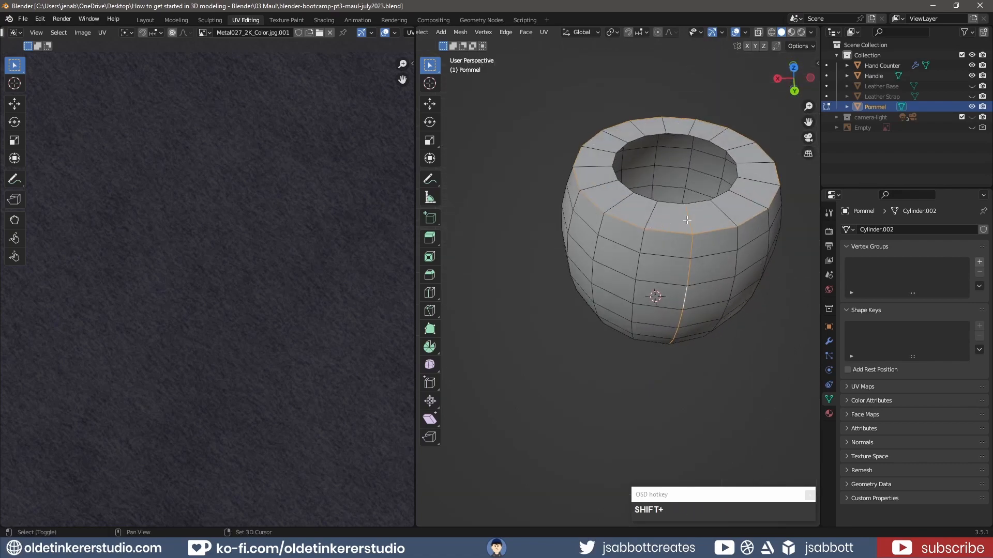
middle_drag(703, 316, 684, 190)
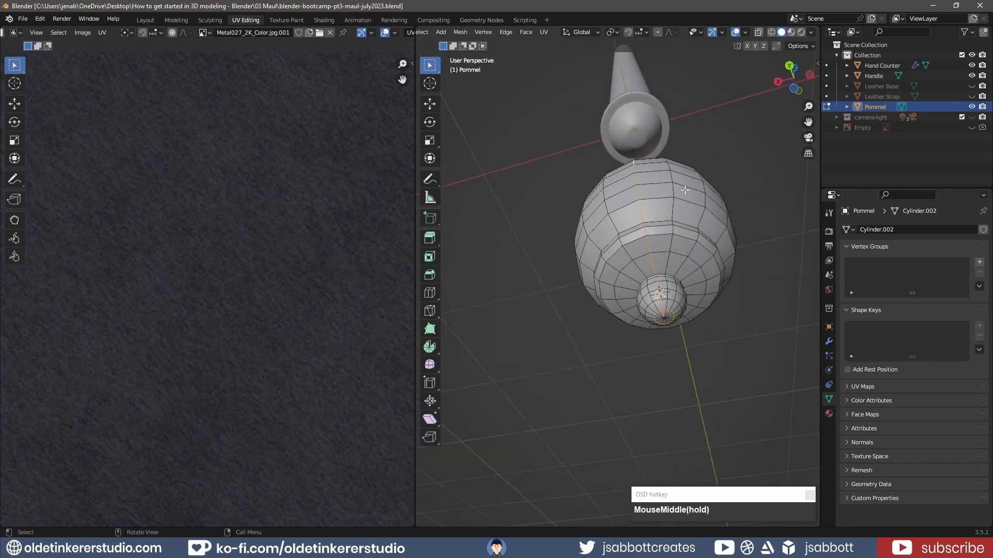
shift+click(664, 313)
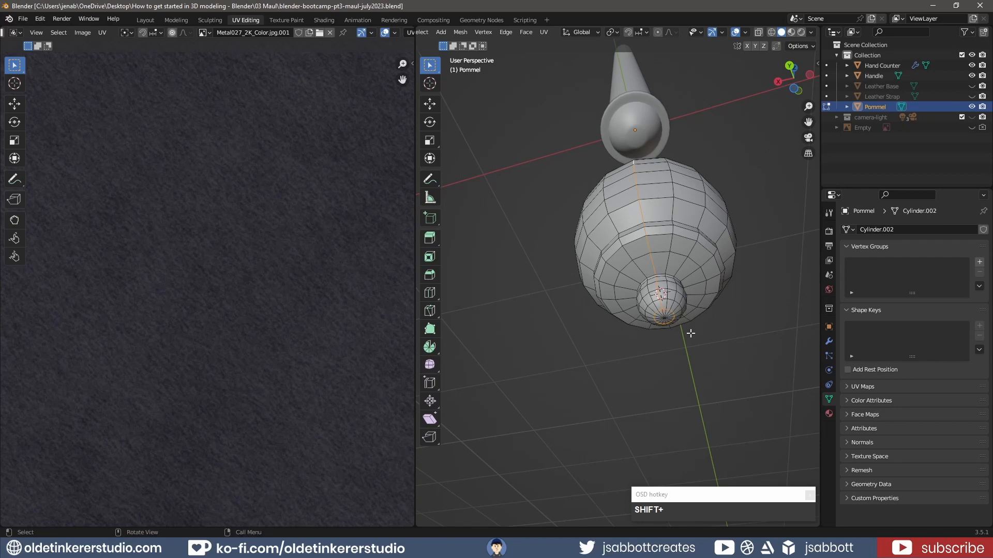
scroll(206, 289, down, 5)
right_click(620, 207)
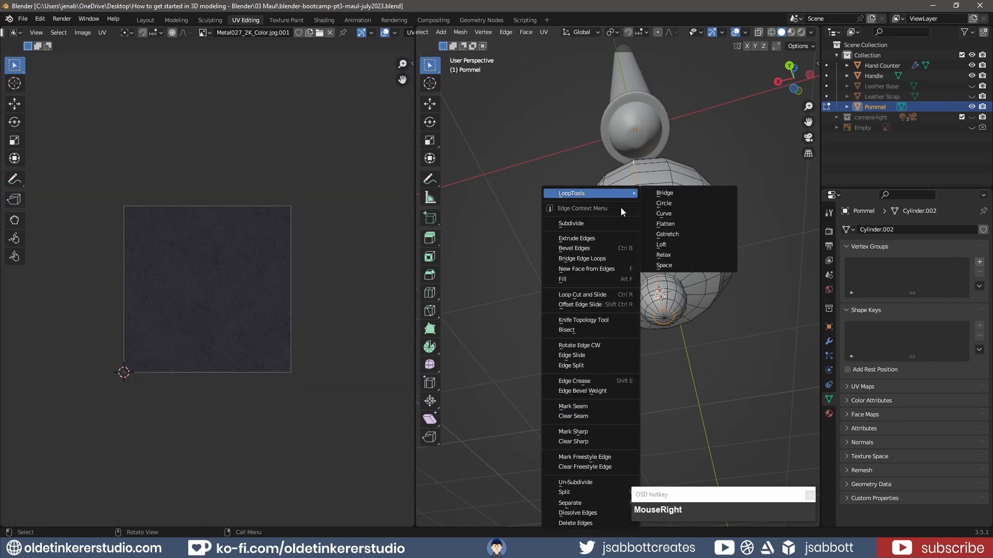
click(574, 407)
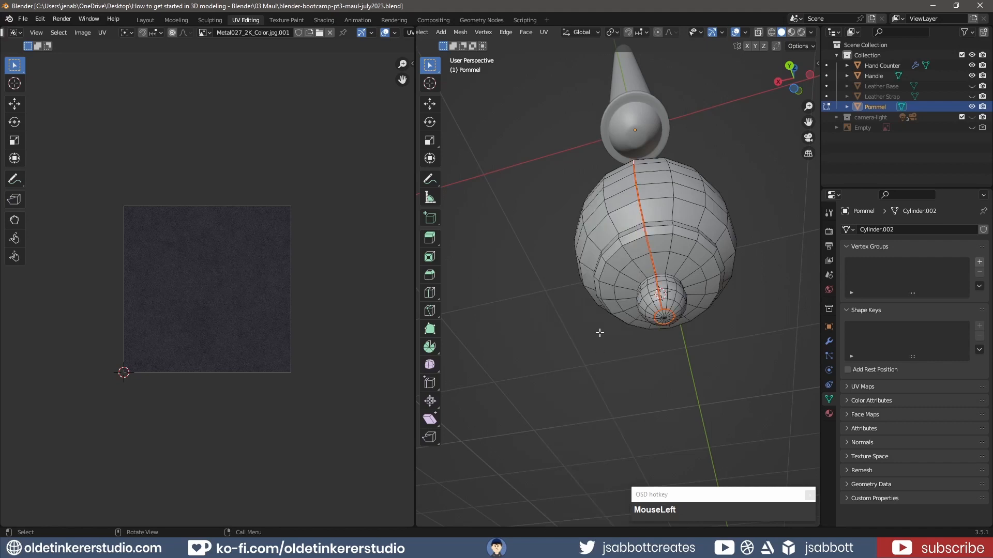
Step: Select the Pommel's entire mesh and unwrap it along the marked seams
key(a)
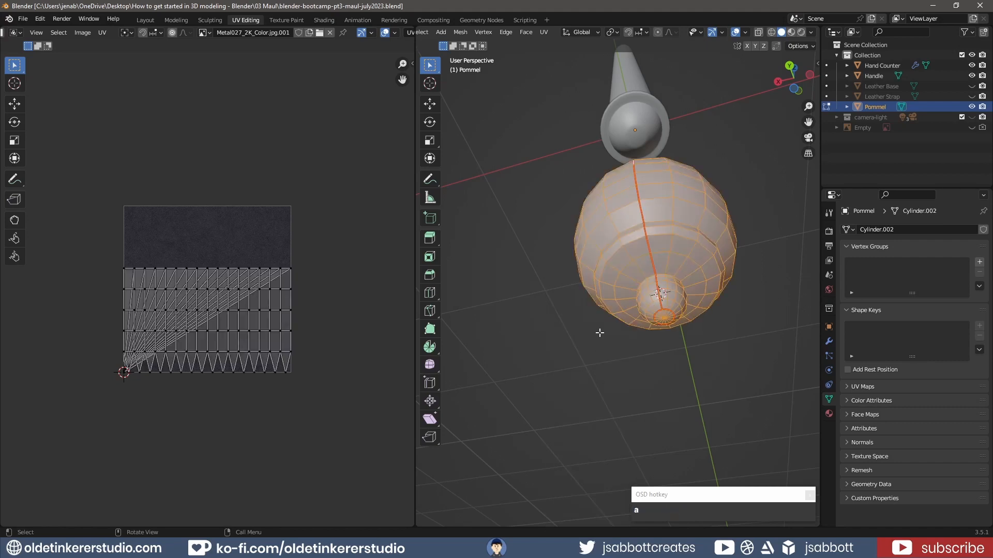
key(u)
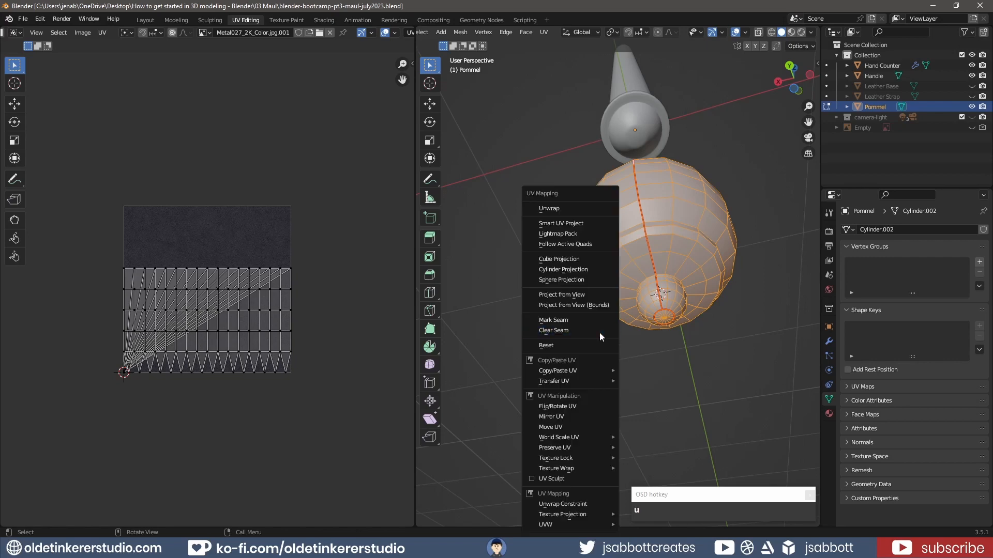
click(575, 209)
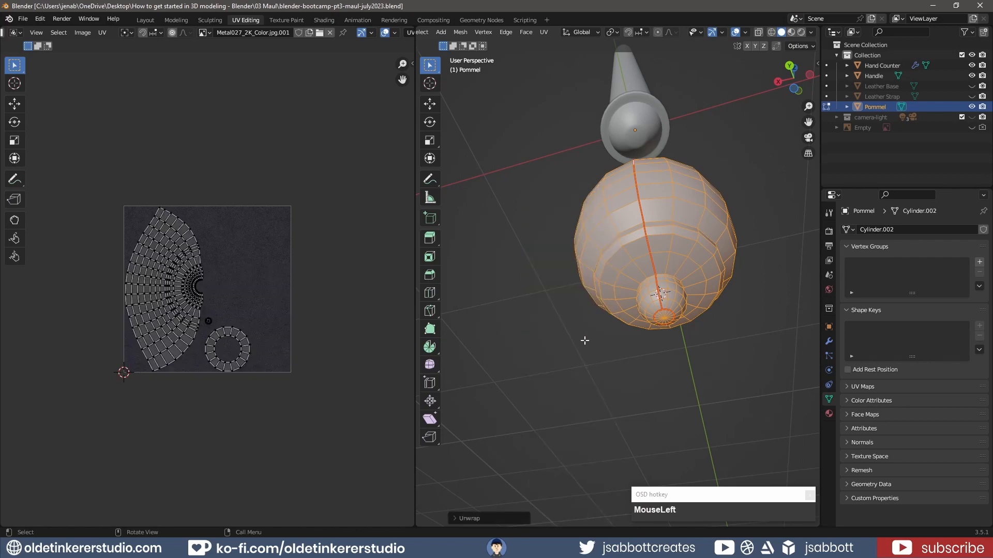
Step: Check the Pommel's unwrapped UVs for angle distortion with the Display Stretch overlay, then turn the overlay off
scroll(324, 47, down, 1)
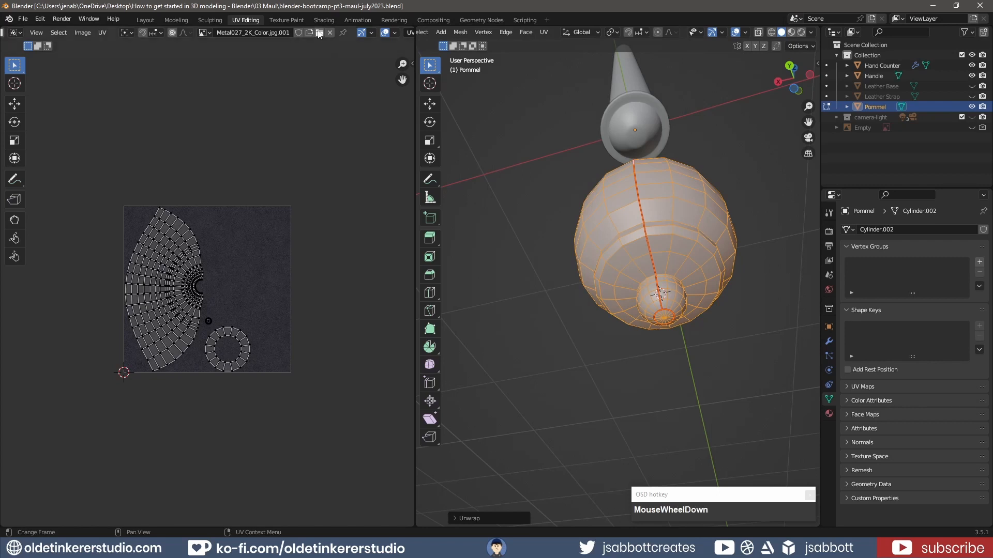
middle_drag(319, 34, 270, 35)
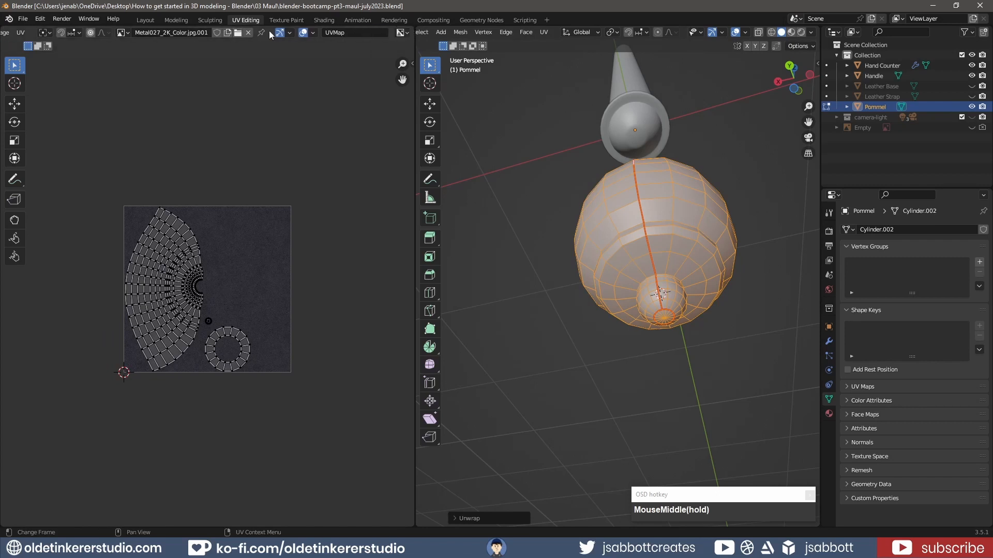
click(312, 33)
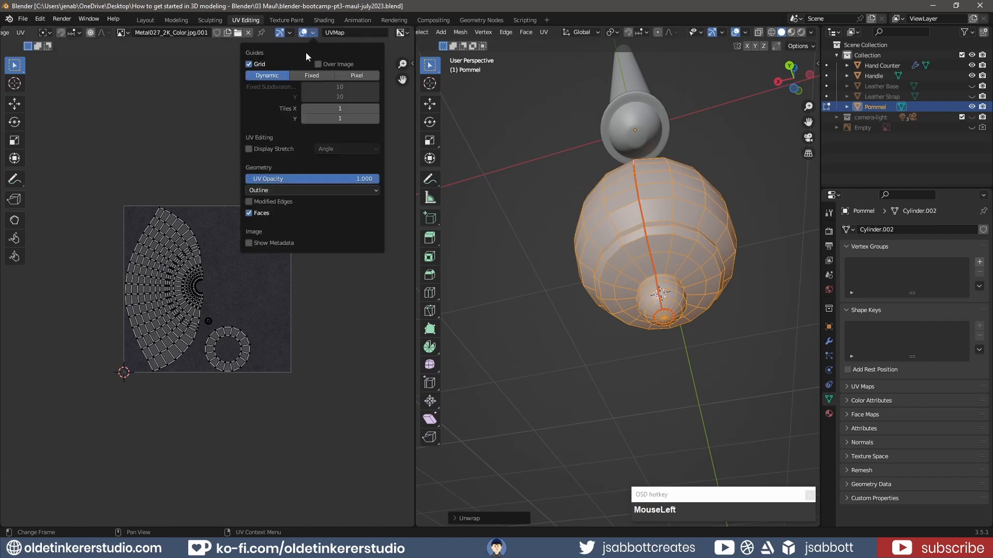
click(248, 150)
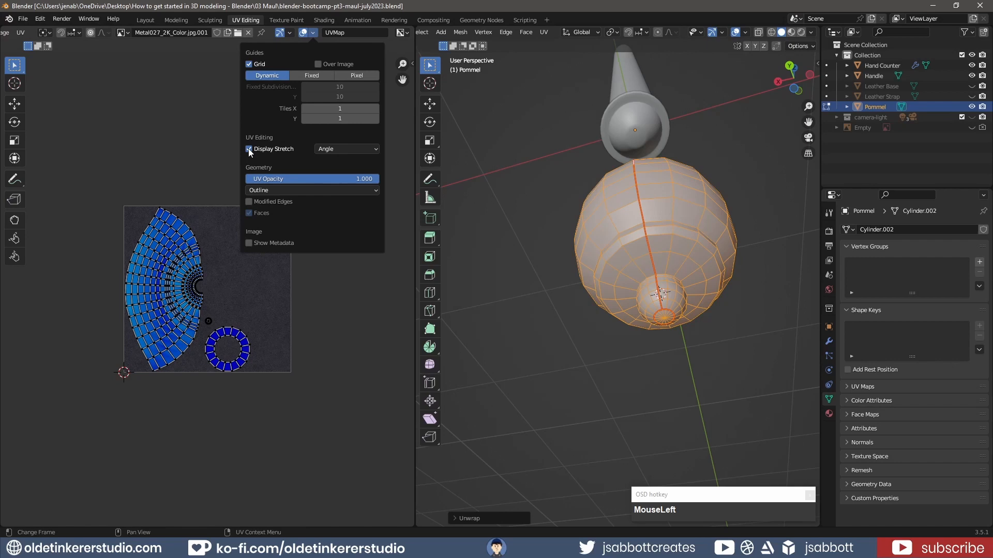
click(249, 150)
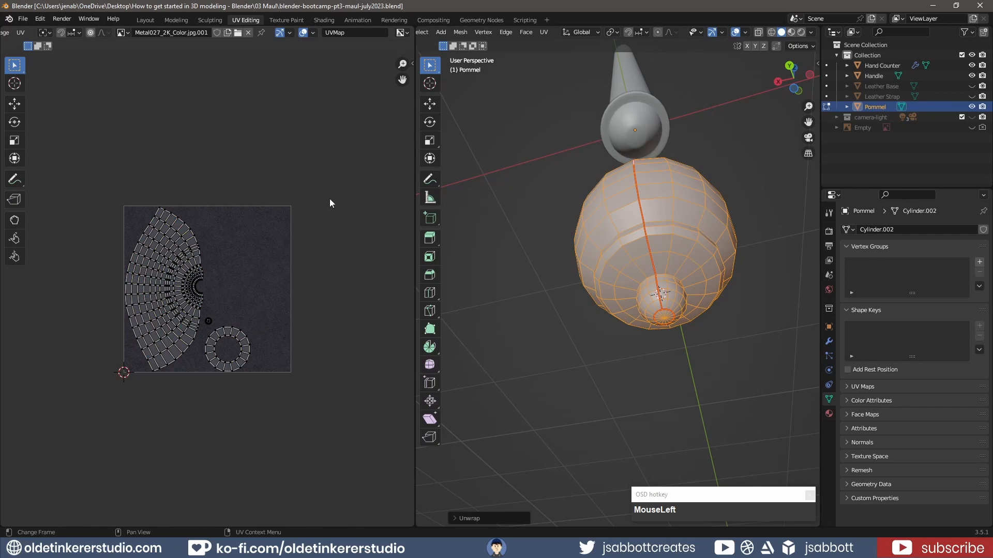
Step: Select all of the Pommel's UV islands, save the file, and pack the islands with a slightly larger margin
drag(82, 185, 318, 429)
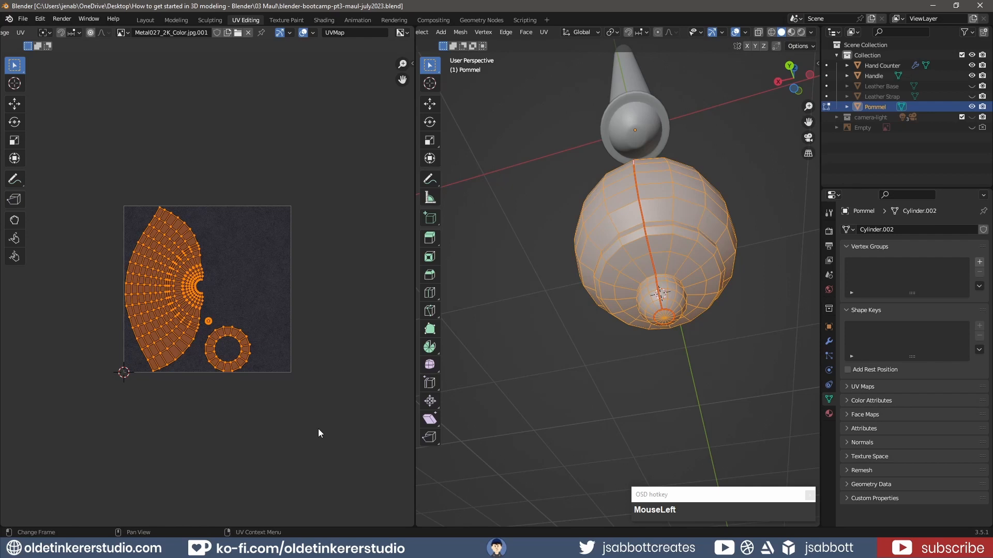
key(ctrl+s)
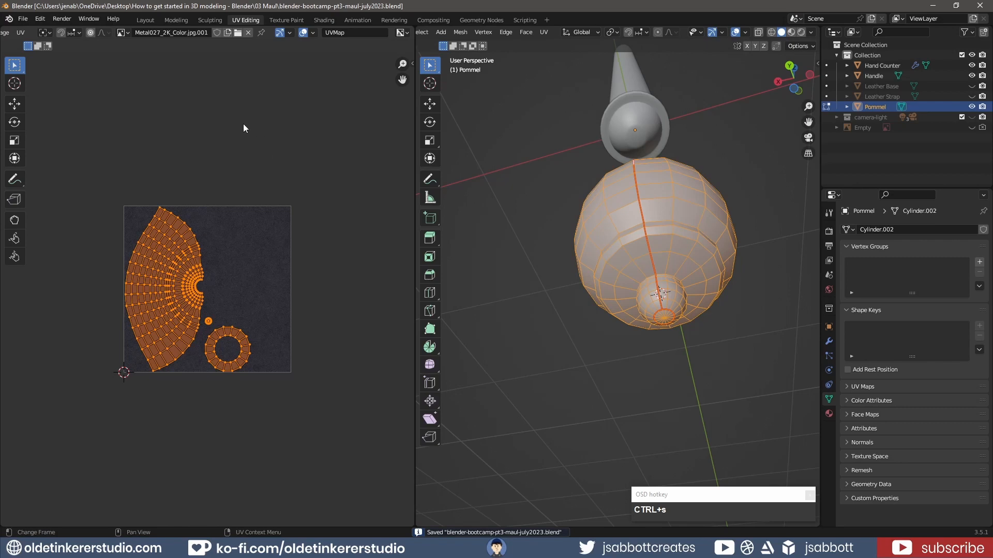
click(21, 34)
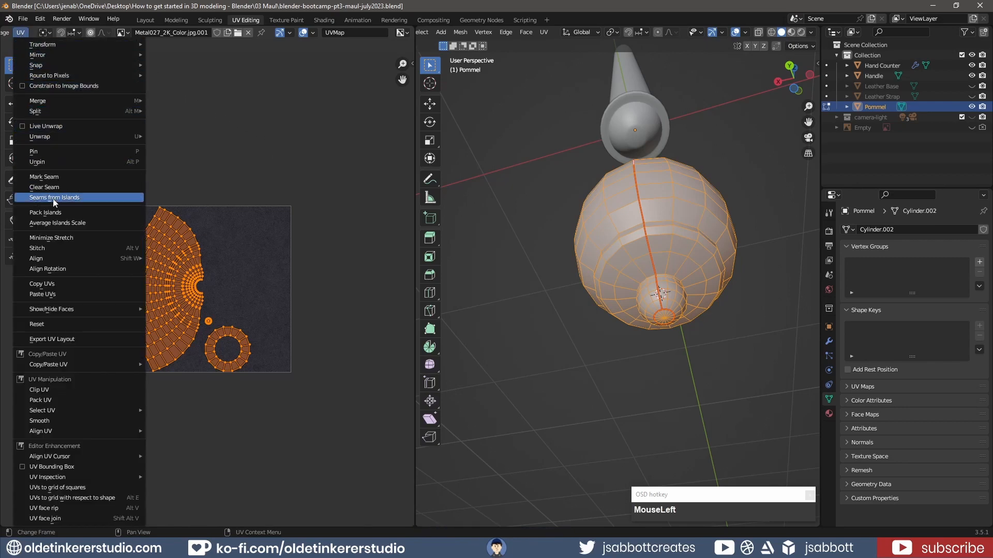
click(54, 214)
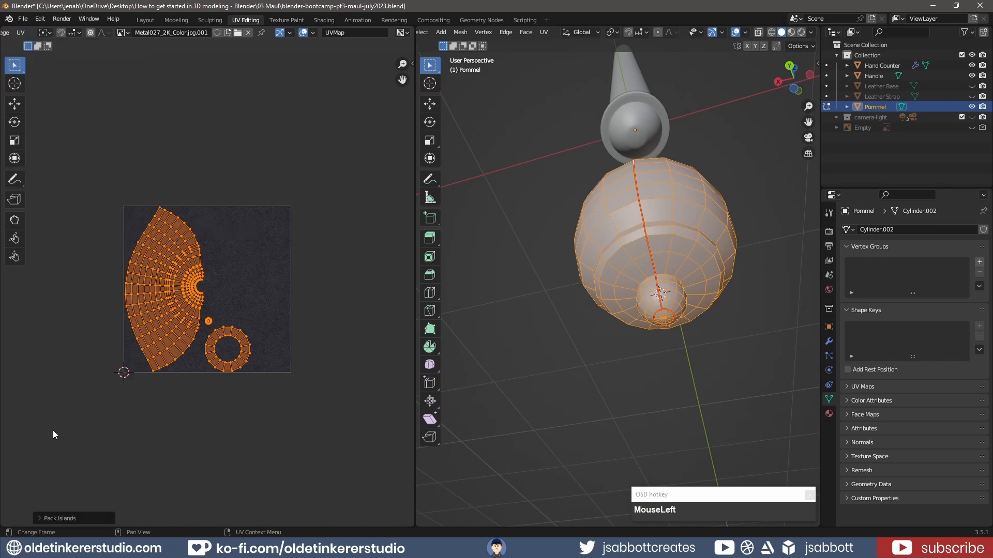
click(40, 519)
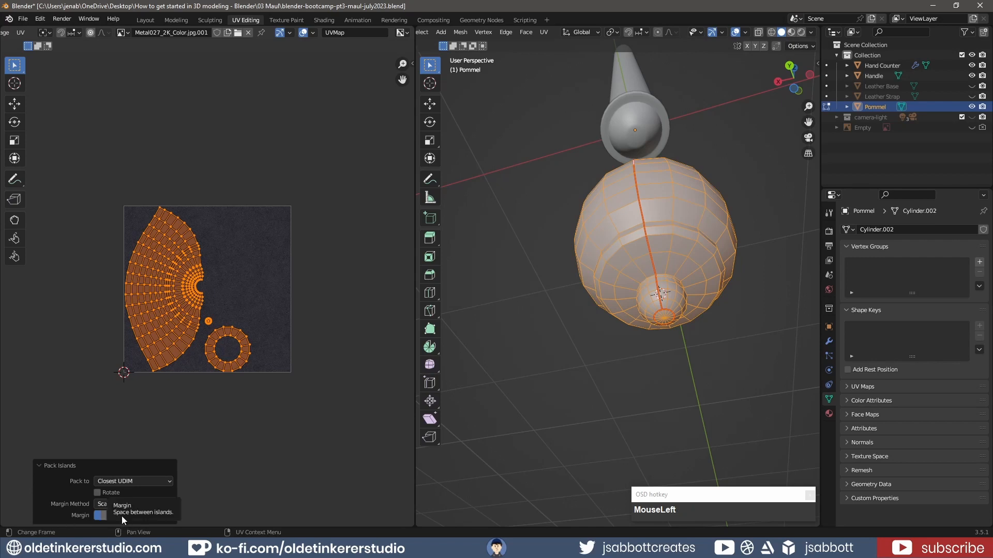
mouse_move(122, 516)
mouse_down()
mouse_move(113, 516)
mouse_move(155, 516)
mouse_move(117, 518)
mouse_up()
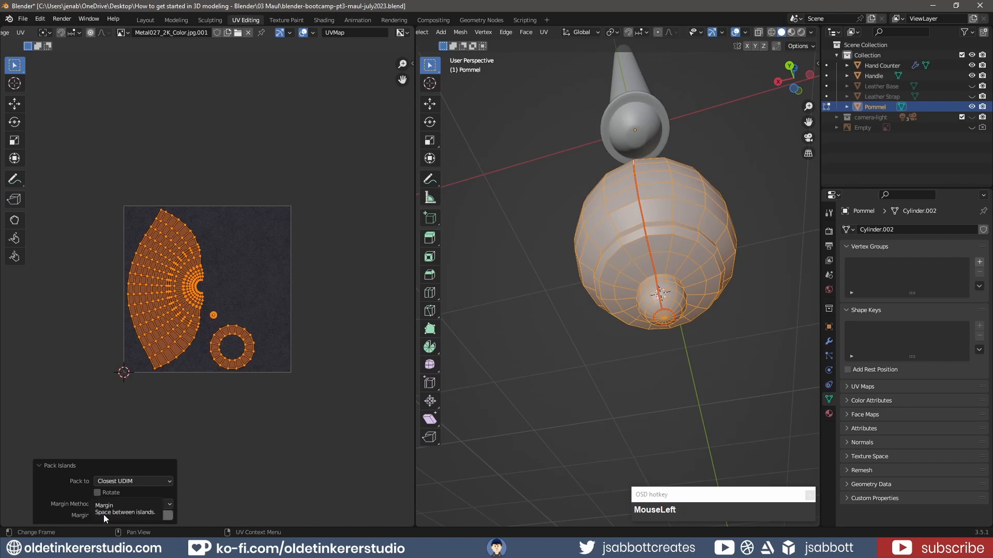
click(39, 465)
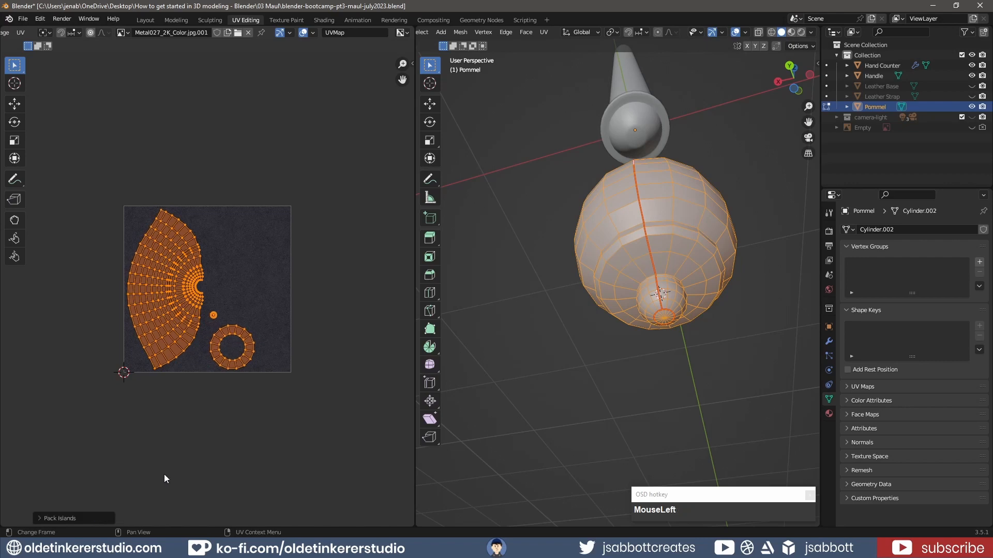
Step: Switch to the Layout workspace and unhide Leather Base and Leather Strap
click(145, 20)
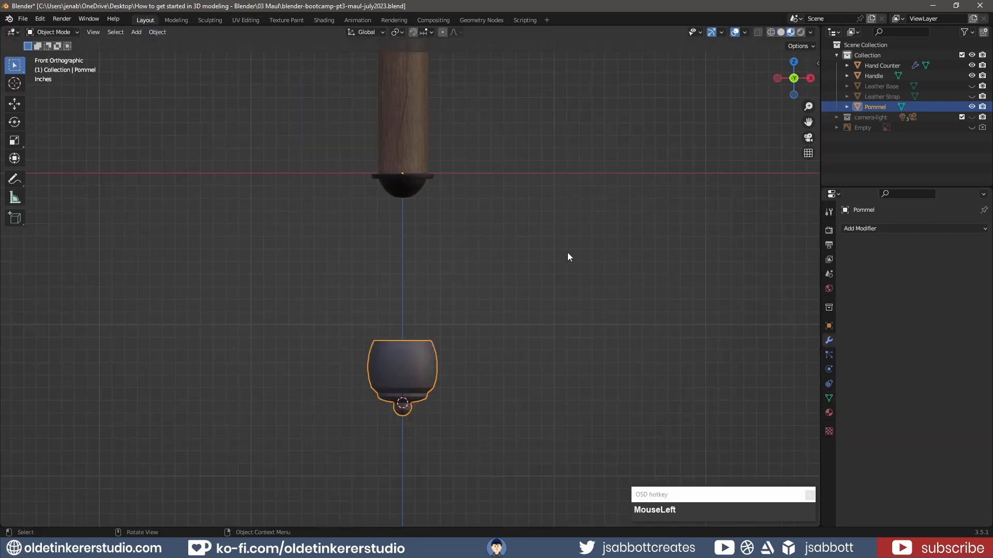
click(971, 85)
click(972, 96)
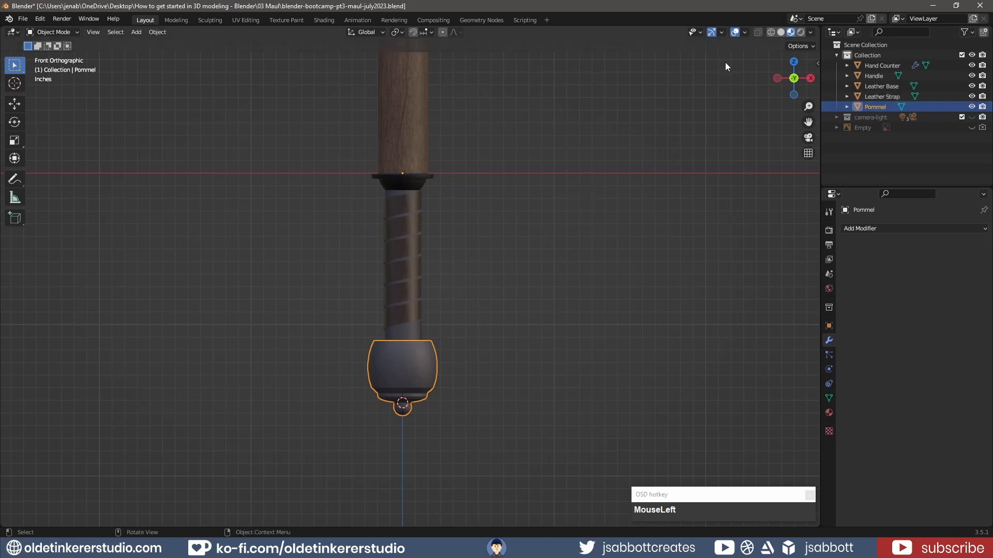
Step: Check the maul parts' normals with the Face Orientation overlay, then turn the overlay off
click(743, 33)
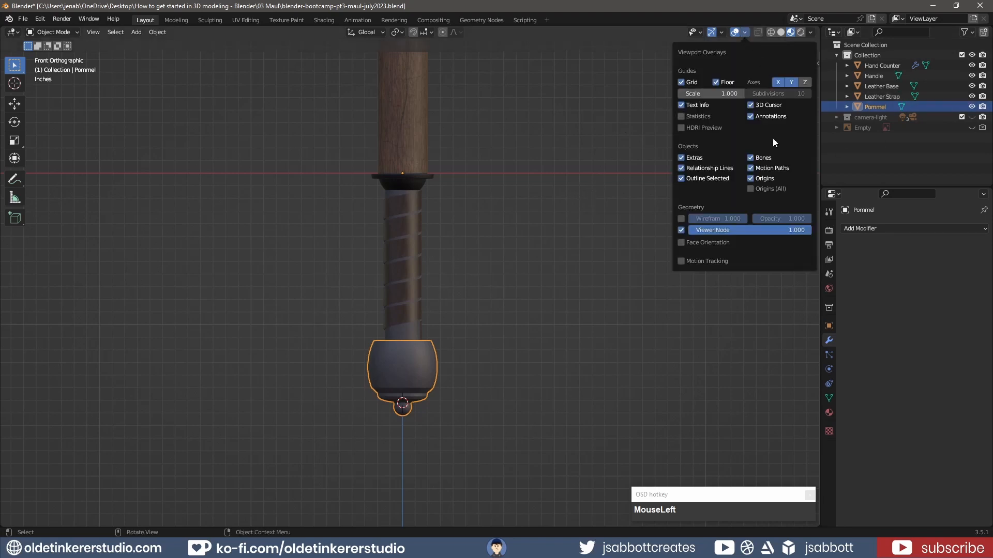
click(681, 243)
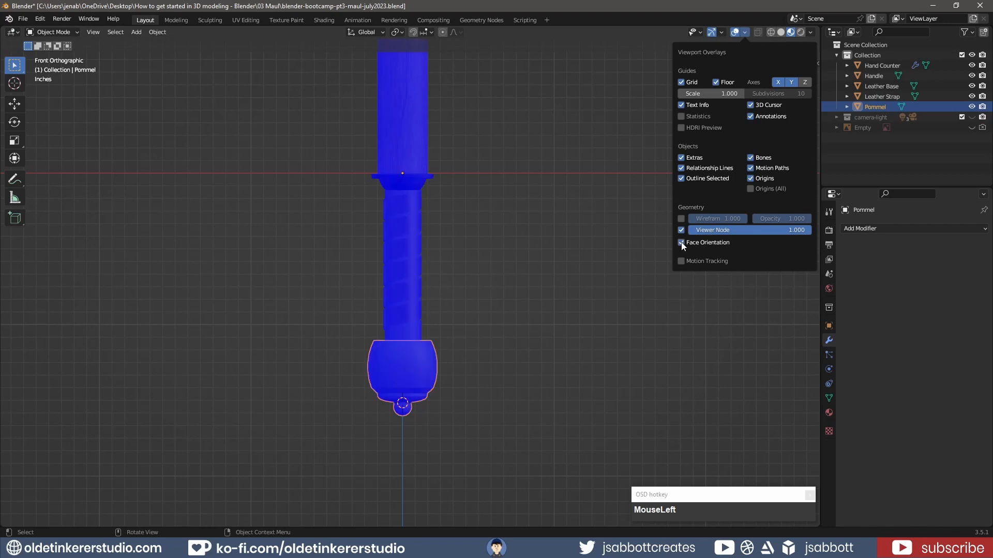
click(681, 243)
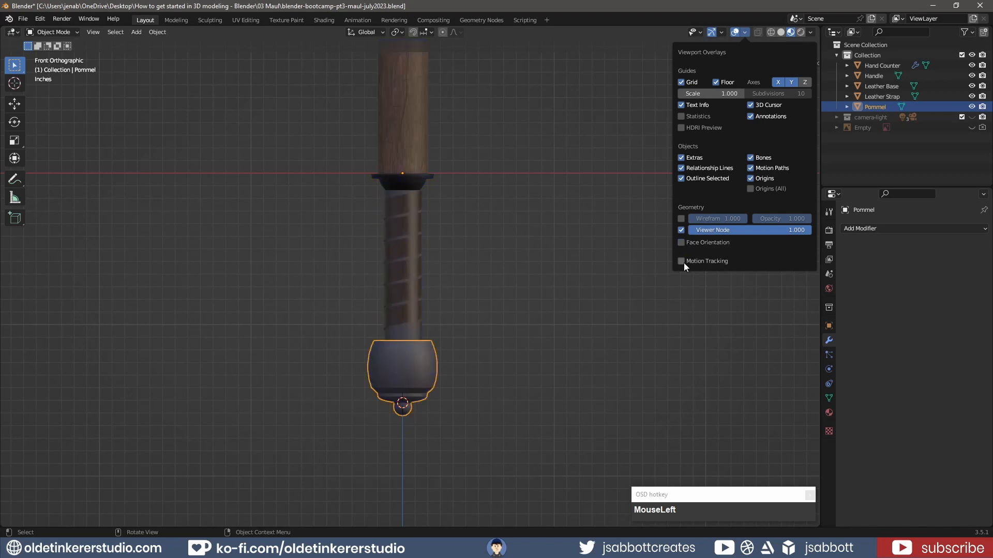
Step: In the Shading workspace, remove the Pommel's leather material slot and assign the existing metal material instead
click(327, 22)
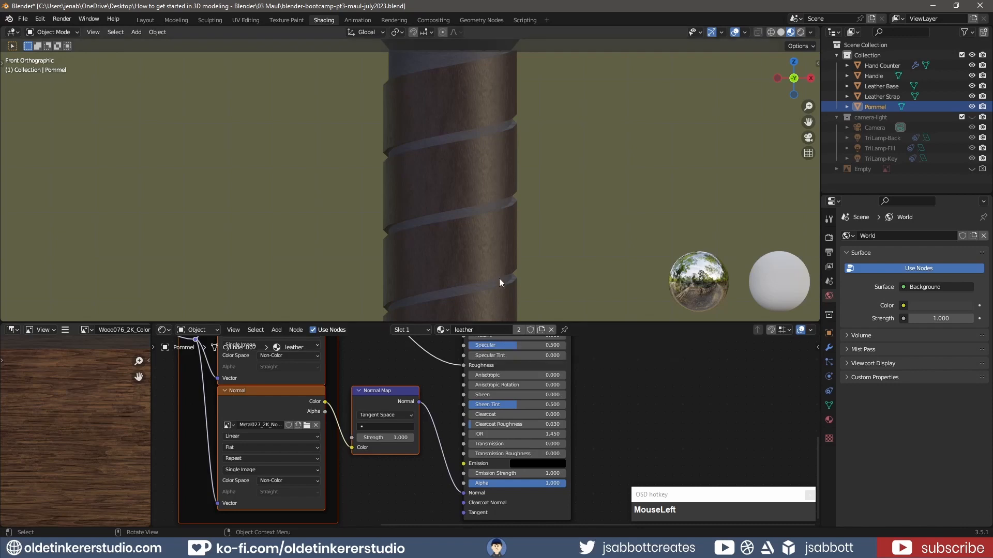
shift+middle_drag(499, 279, 476, 155)
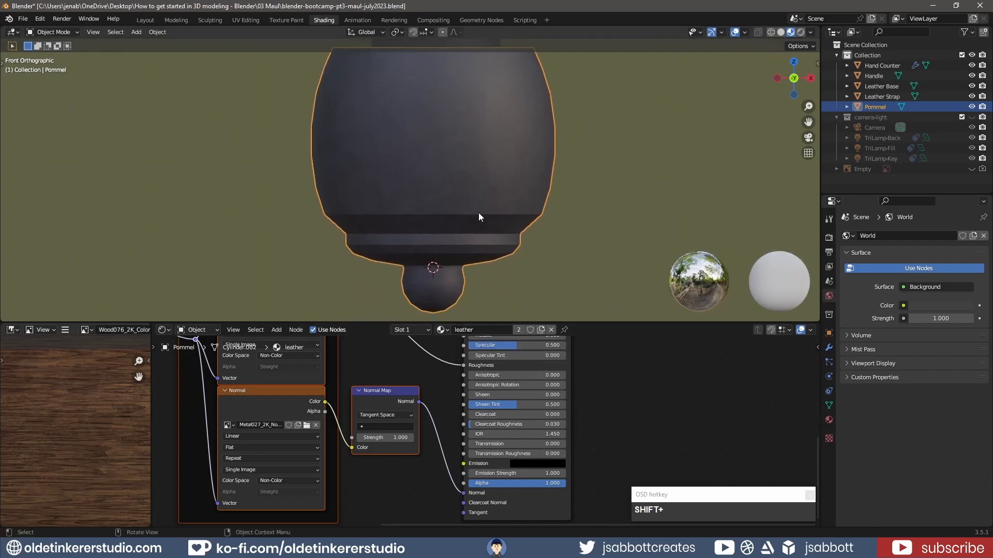
click(828, 421)
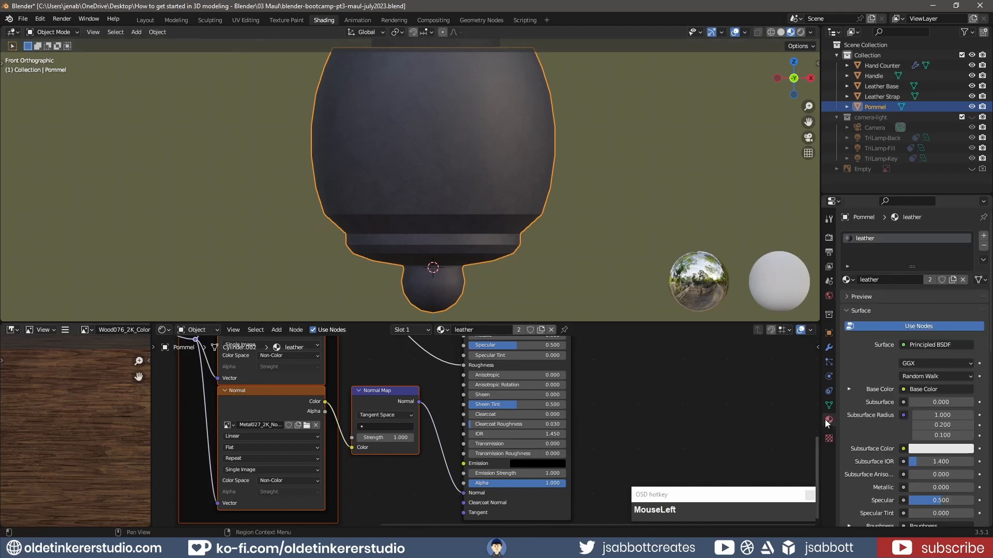
click(984, 247)
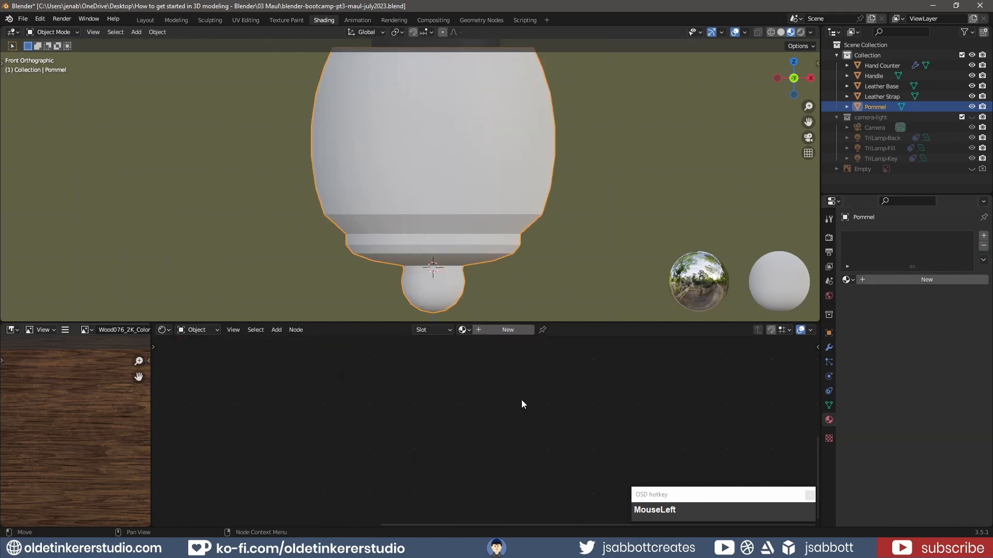
click(469, 333)
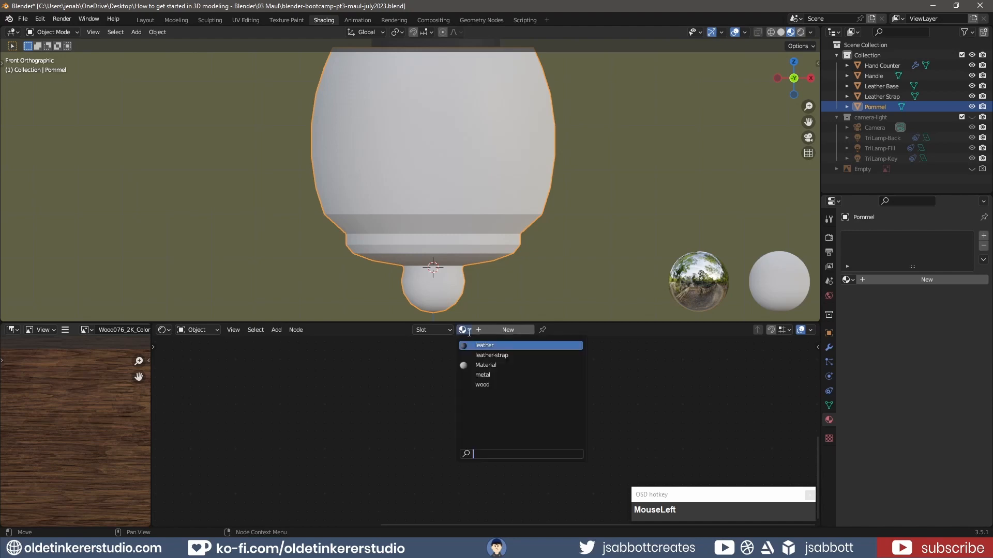
click(486, 375)
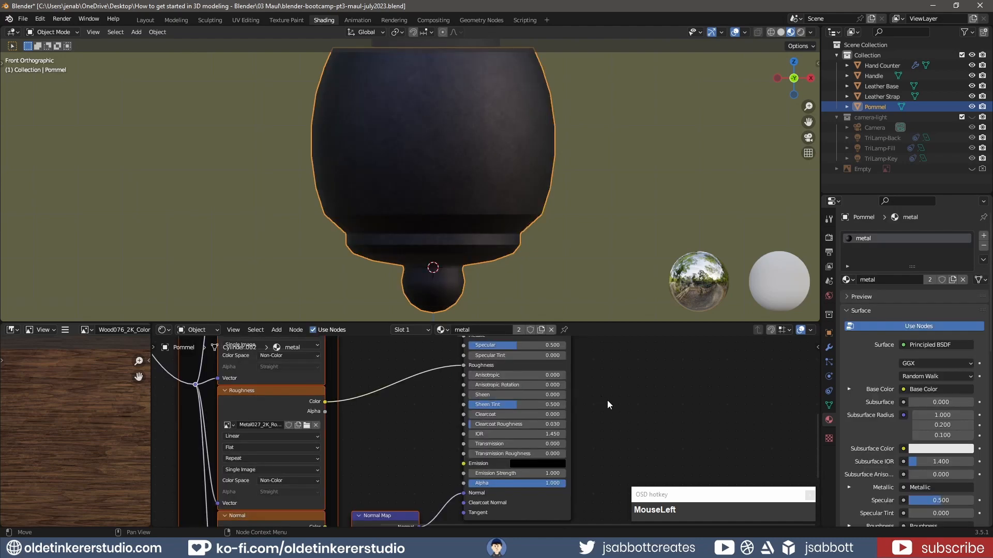
Step: Return to the Layout workspace and unhide the reference image Empty
scroll(603, 228, down, 6)
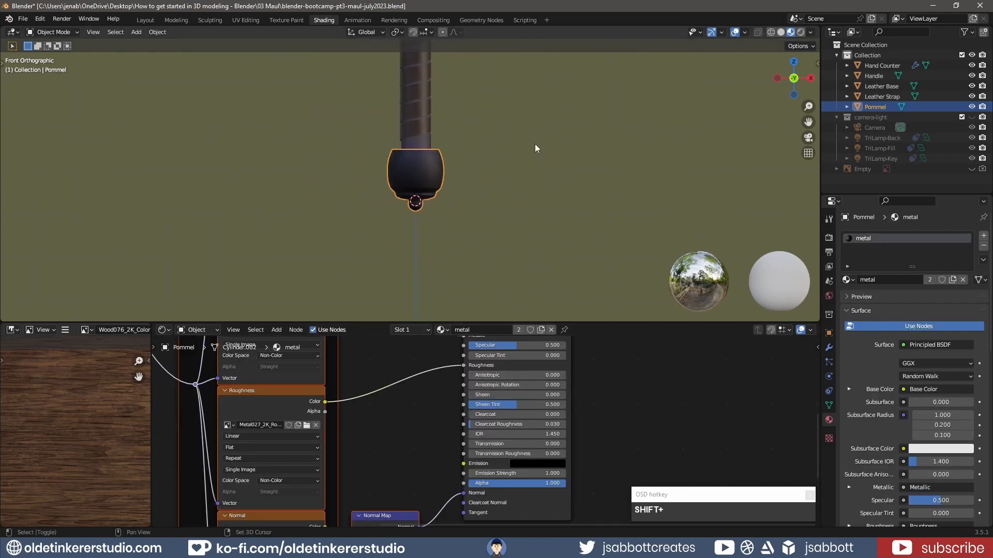
shift+middle_drag(535, 148, 543, 285)
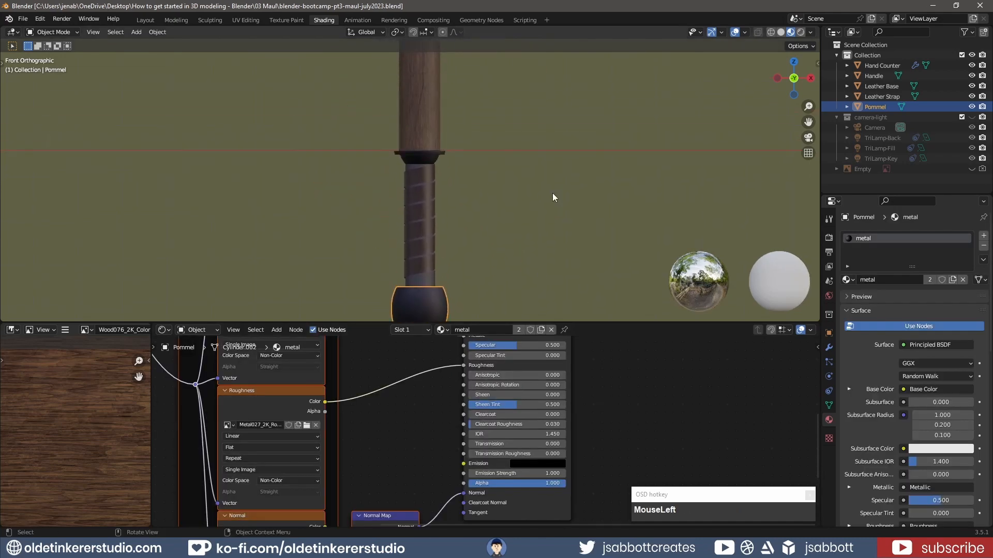
click(150, 19)
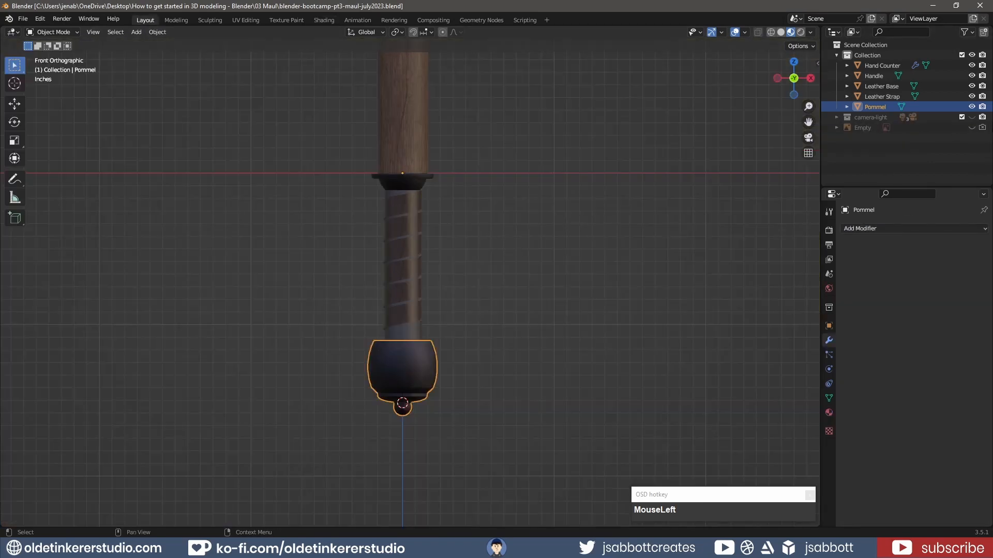
click(971, 127)
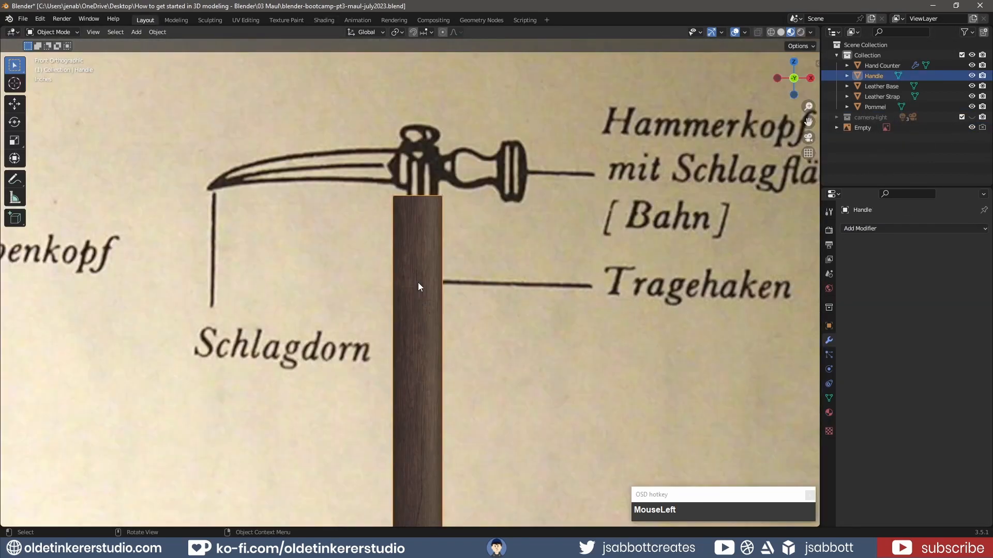
Step: Snap the 3D cursor to the Handle's top edge loop in Edit Mode, then return to Object Mode
key(Tab)
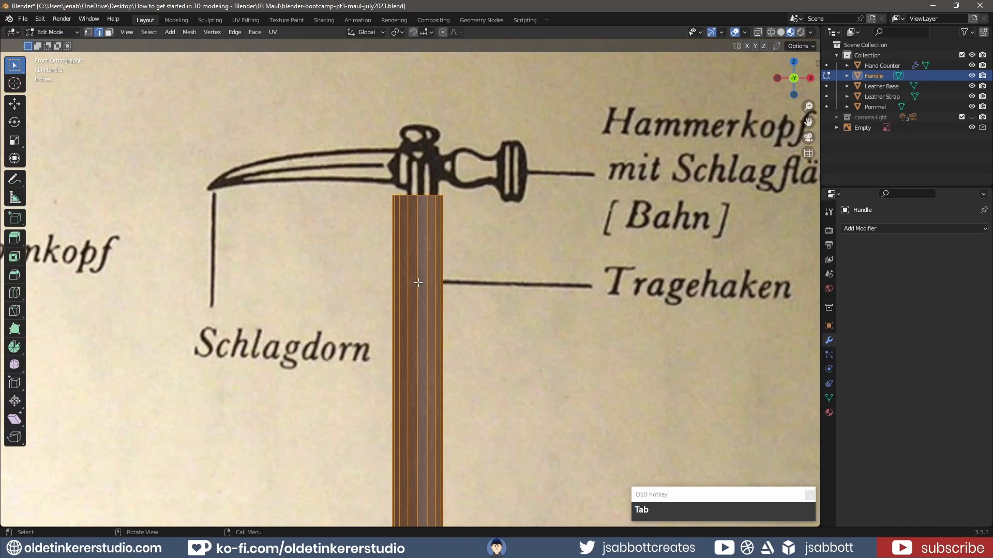
alt+click(425, 196)
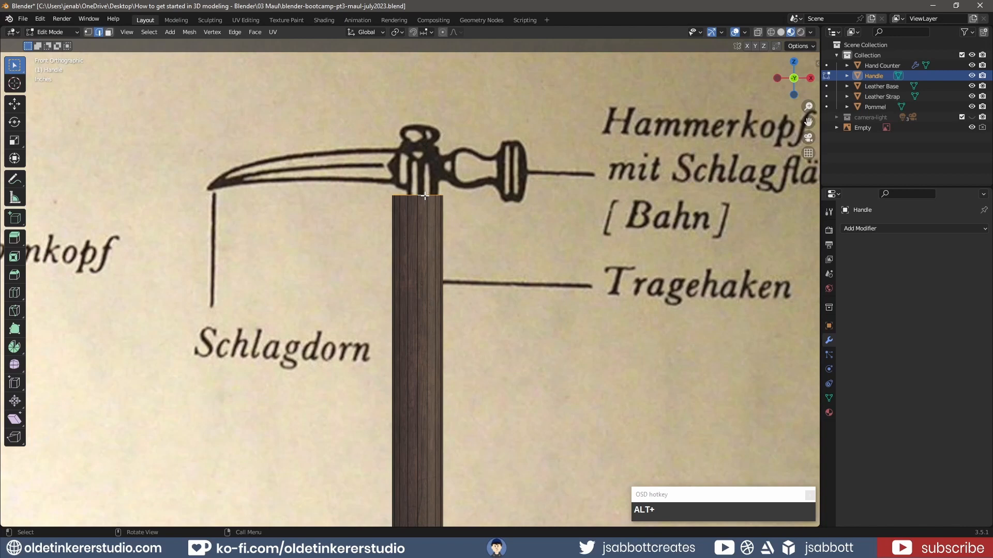
key(shift+s)
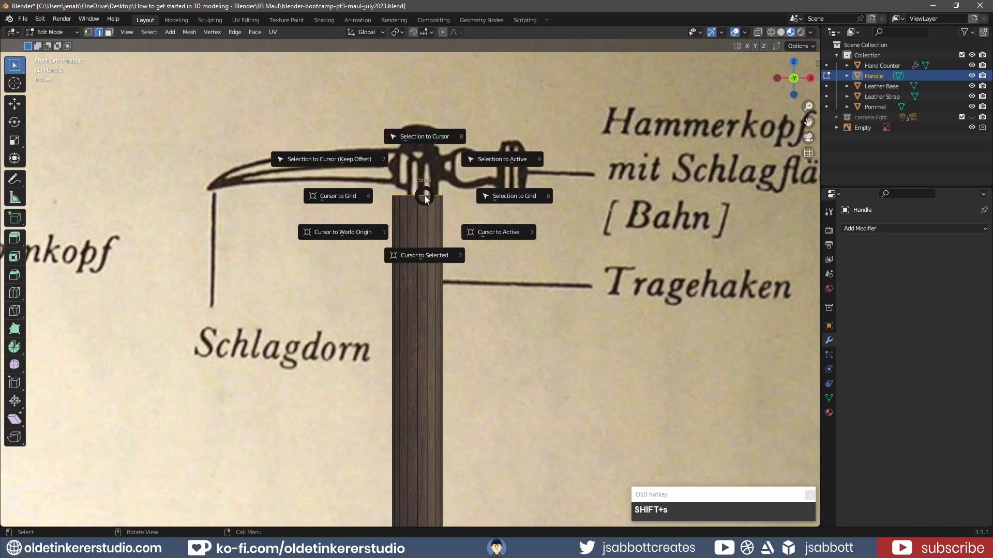
click(426, 259)
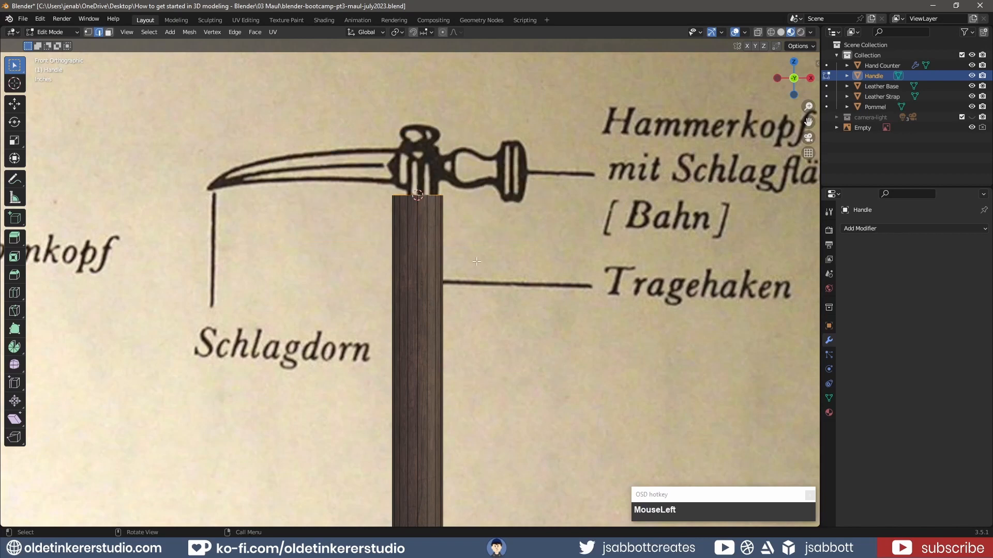
key(Tab)
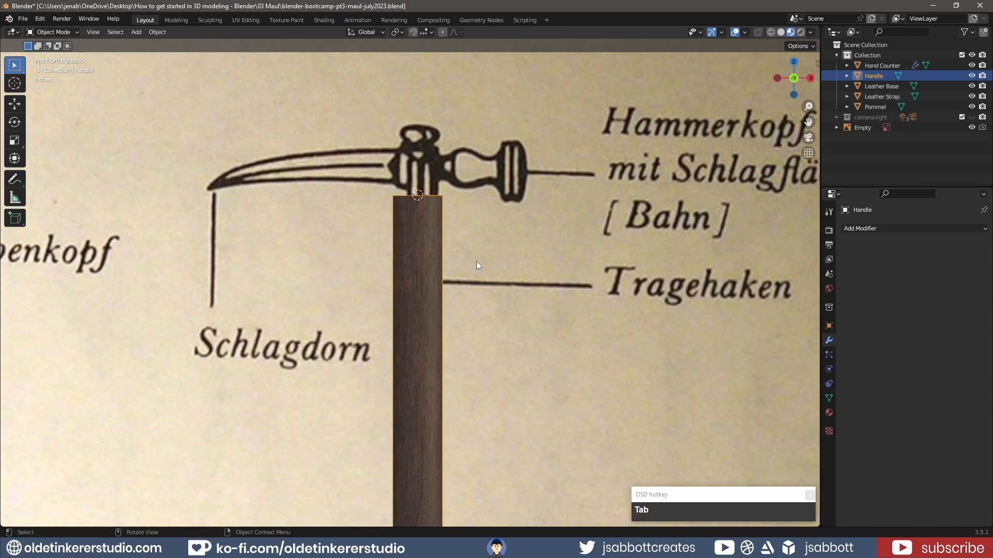
Step: Add a 16-vertex cylinder at the 3D cursor, with 0.167' radius, 2' depth and Triangle Fan caps
key(shift+a)
mouse_move(477, 262)
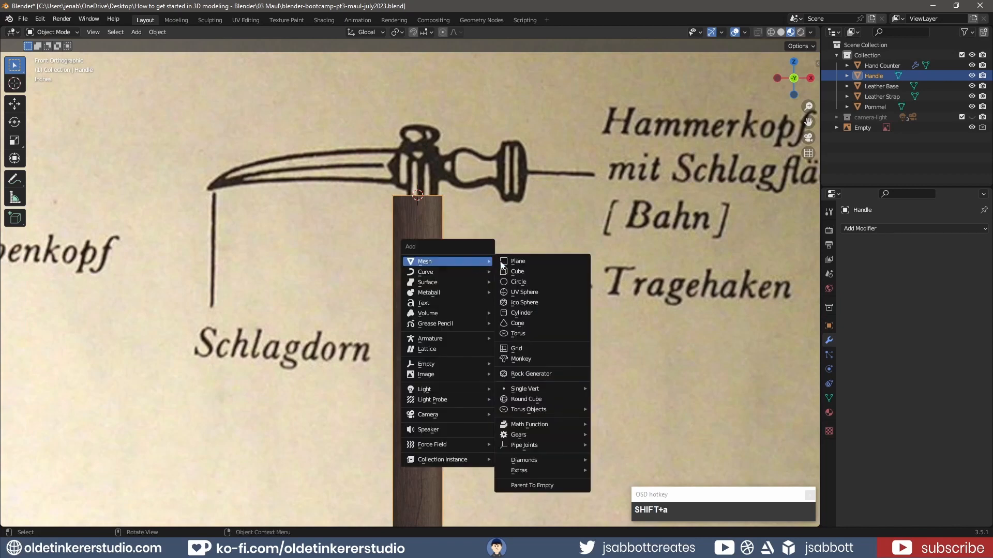
click(530, 313)
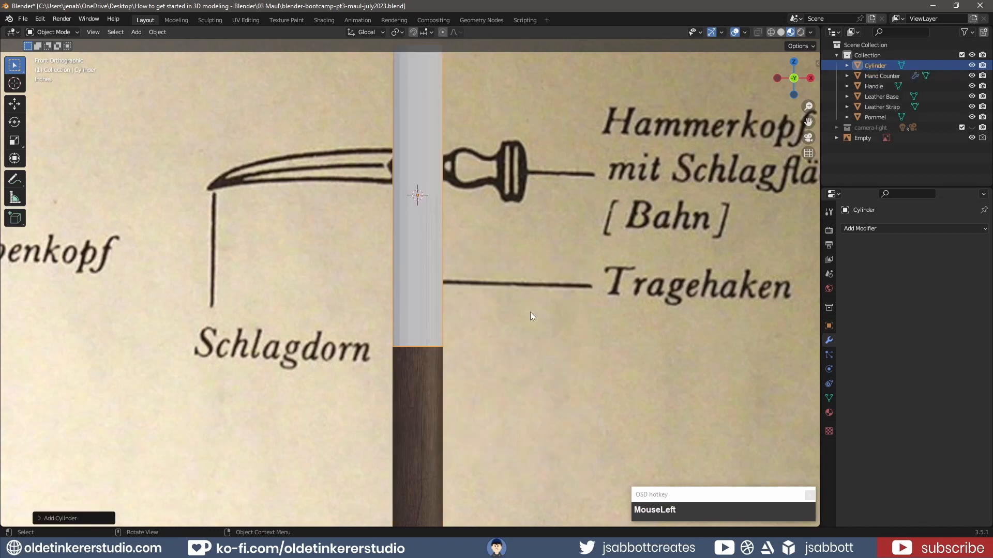
click(52, 518)
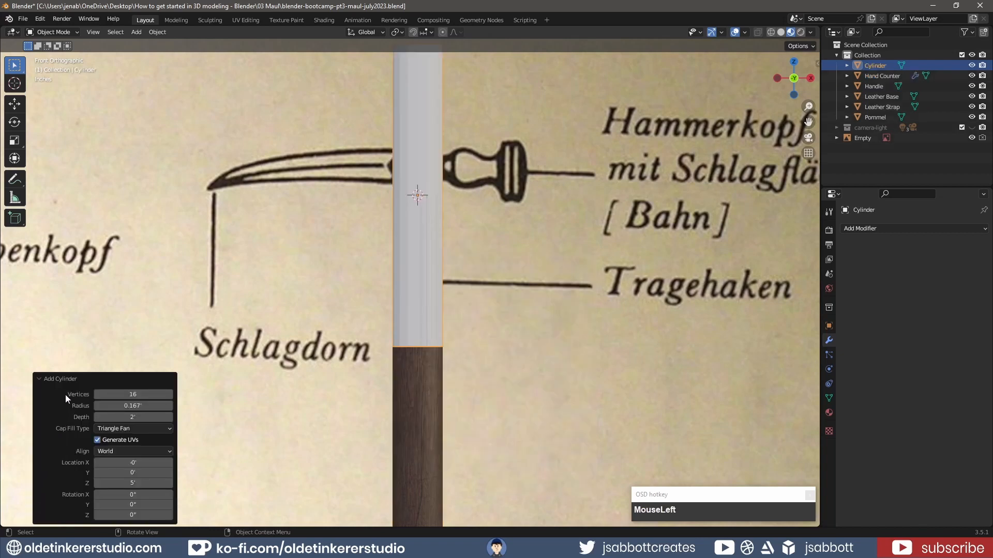
click(113, 429)
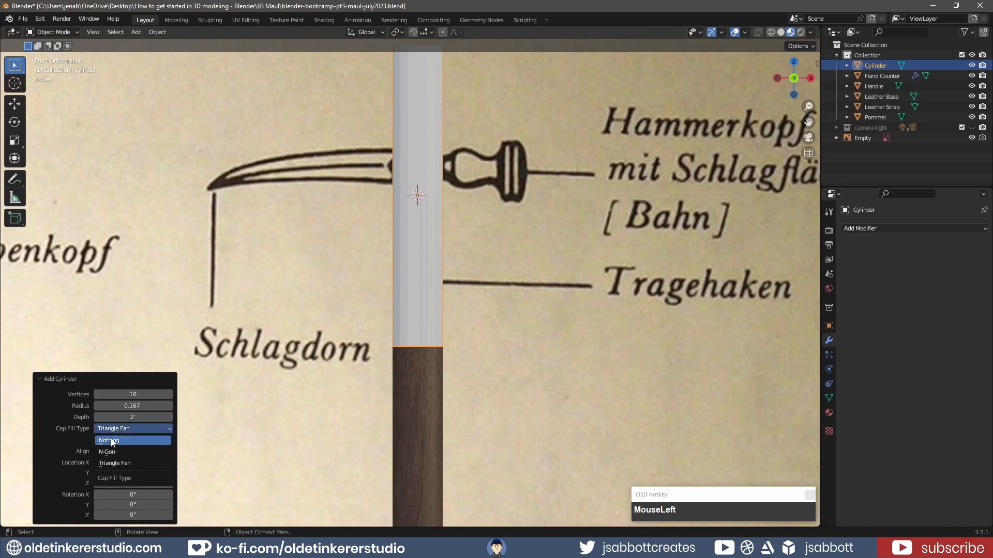
click(112, 464)
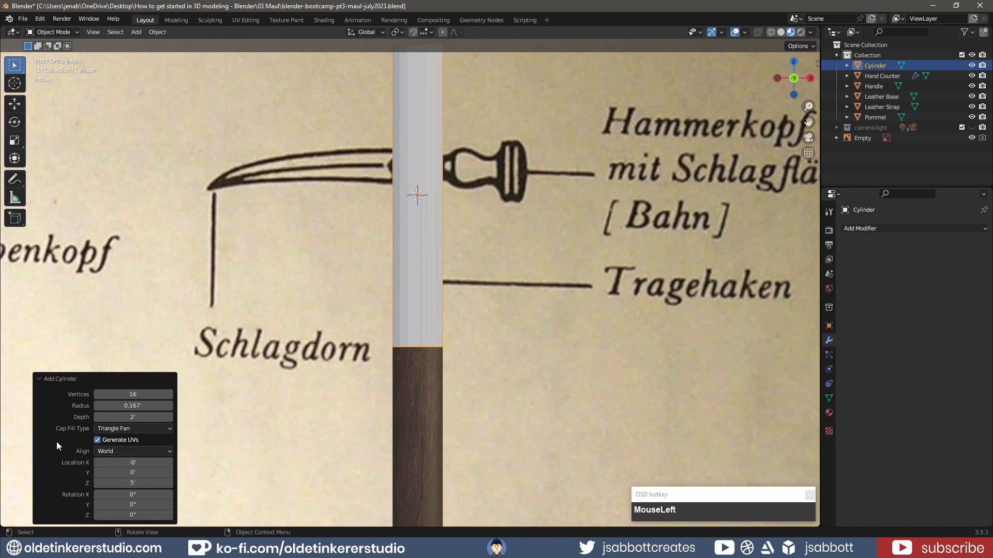
click(41, 380)
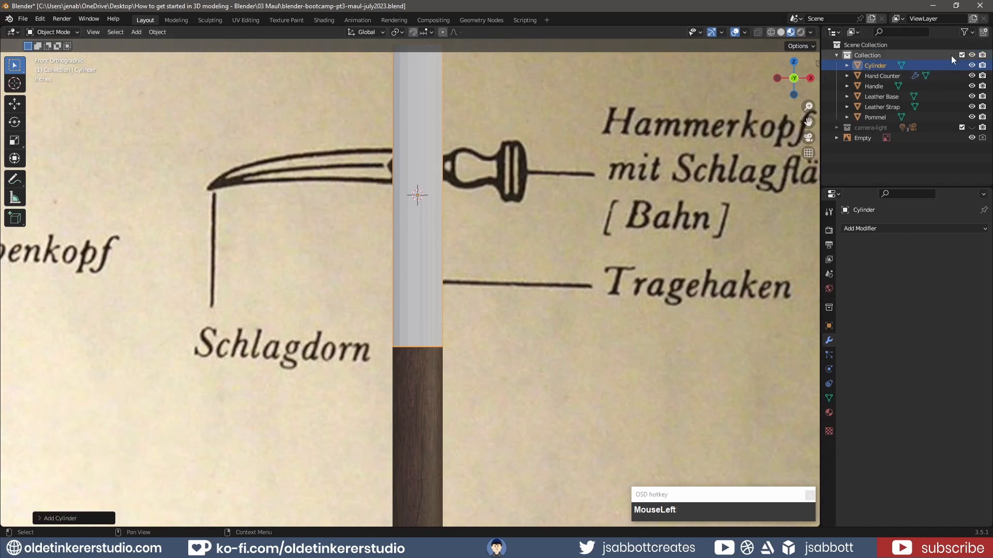
Step: Rename the new cylinder object as Hammerhead
double_click(870, 64)
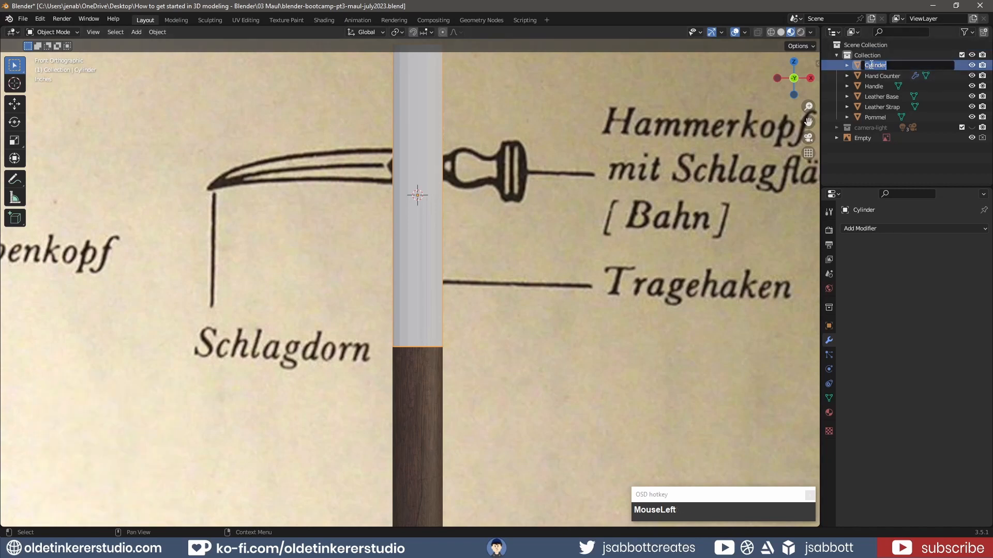
text(Hammerhead)
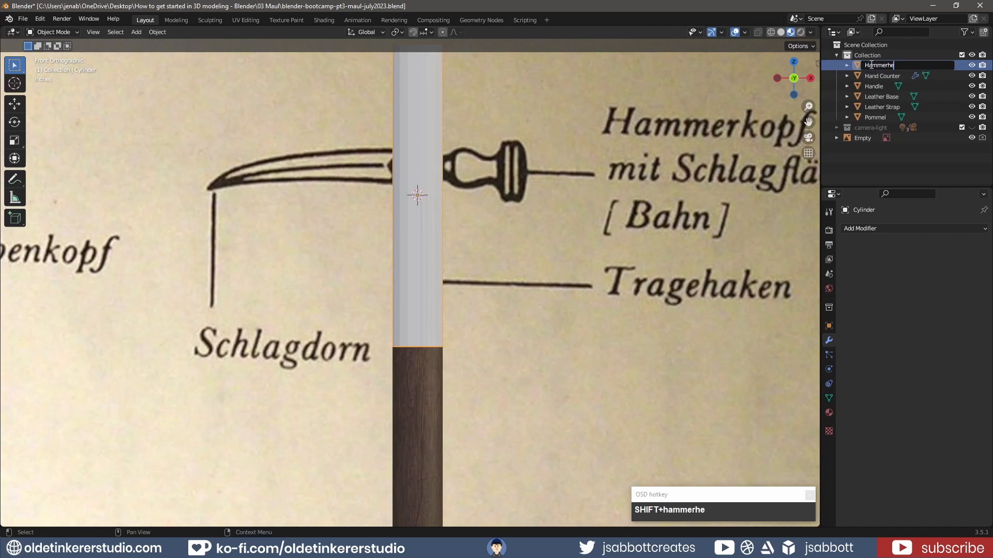
key(Return)
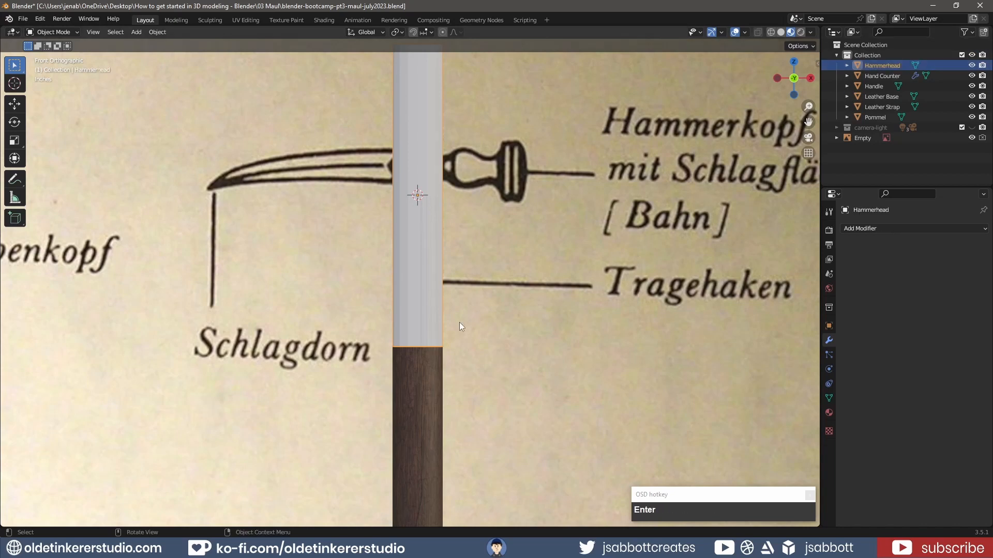
Step: Rotate the Hammerhead 90° about the global Y axis so it lies across the handle
key(r)
text(y)
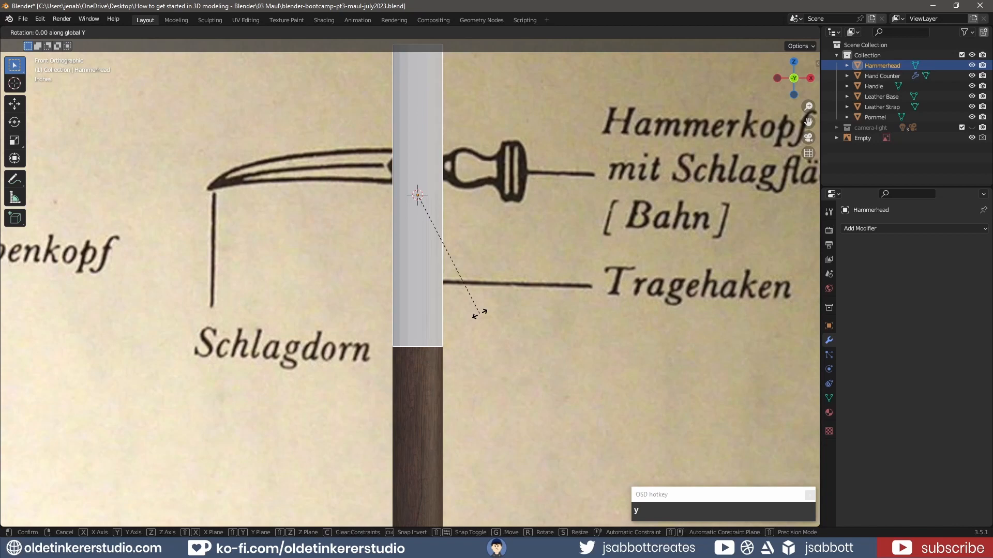
text(90)
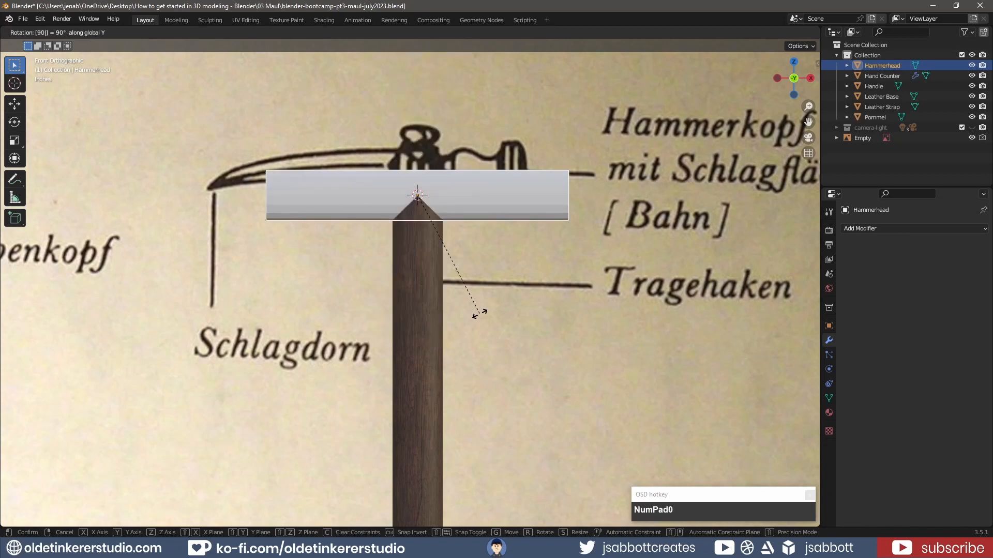
click(480, 313)
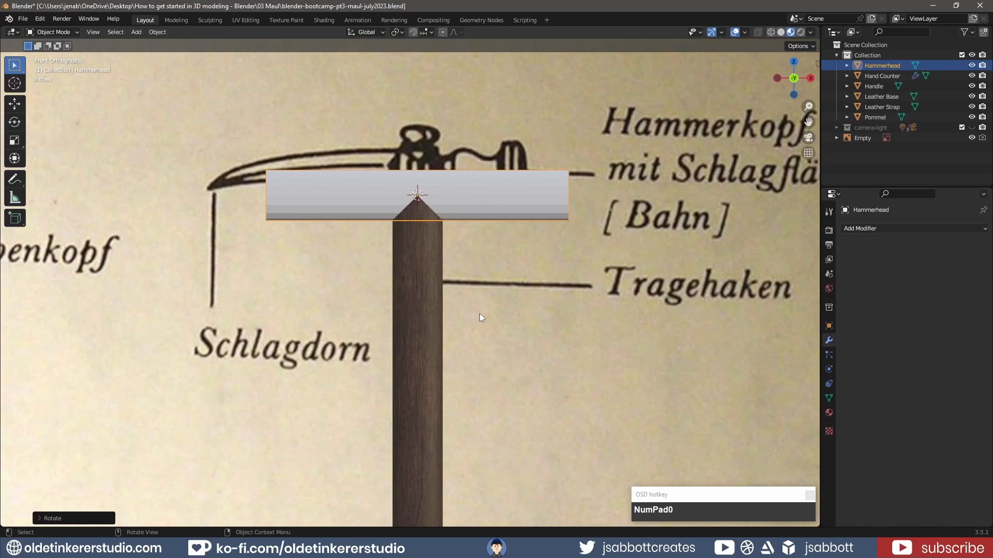
Step: Scale the Hammerhead down along X until it is a short cylinder slightly wider than the handle
key(s)
key(x)
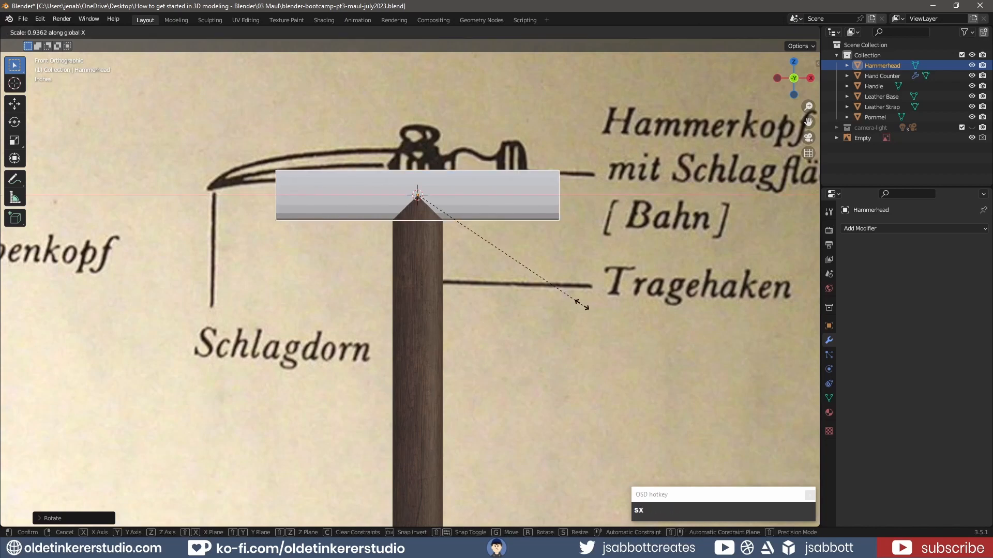
click(444, 247)
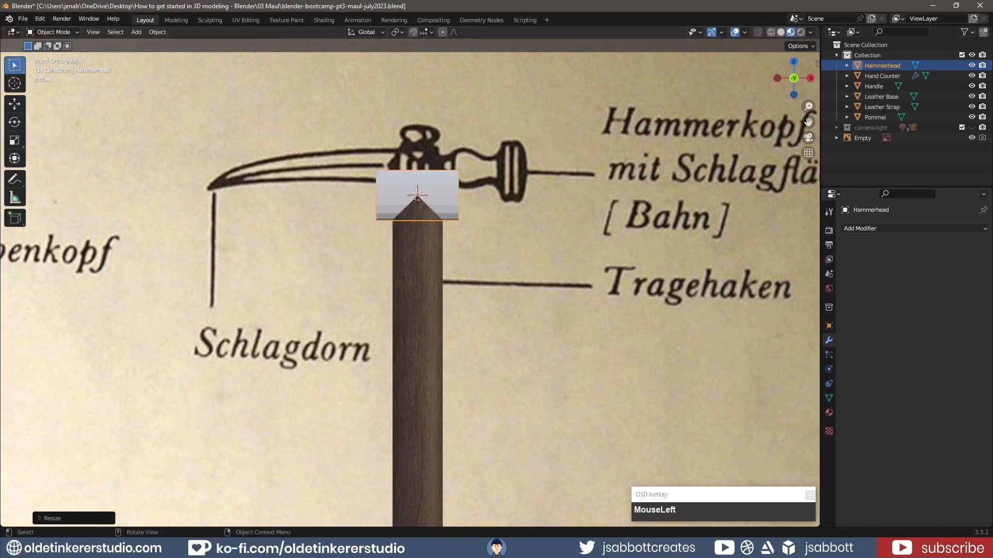
scroll(444, 247, down, 1)
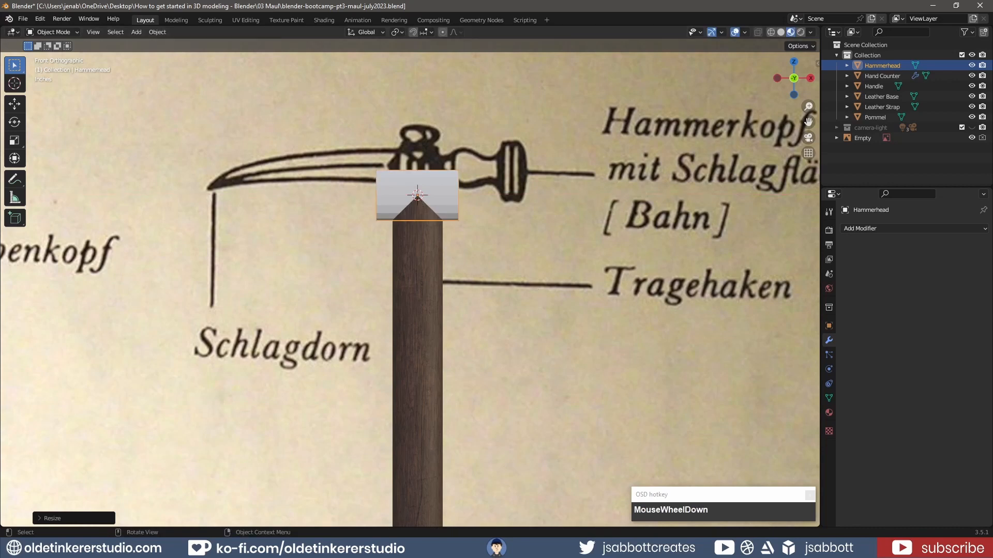
click(633, 1)
Step: From the right view, scale the Hammerhead up uniformly by about 1.76
key(KP_3)
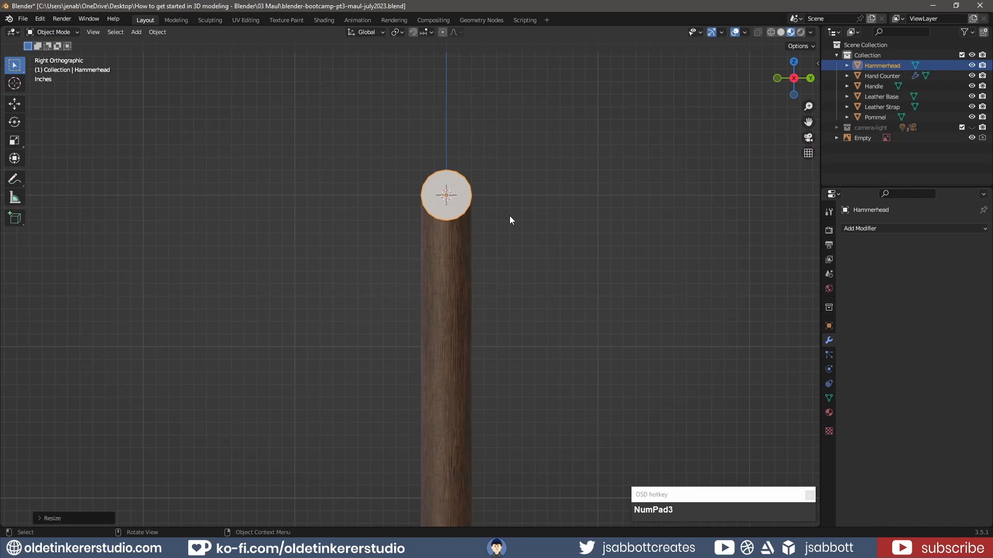
key(s)
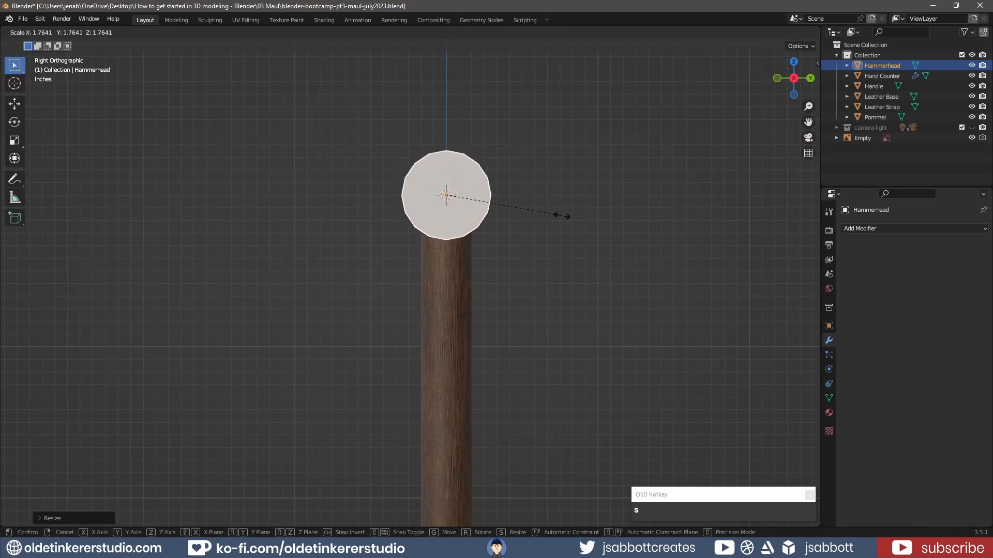
click(559, 219)
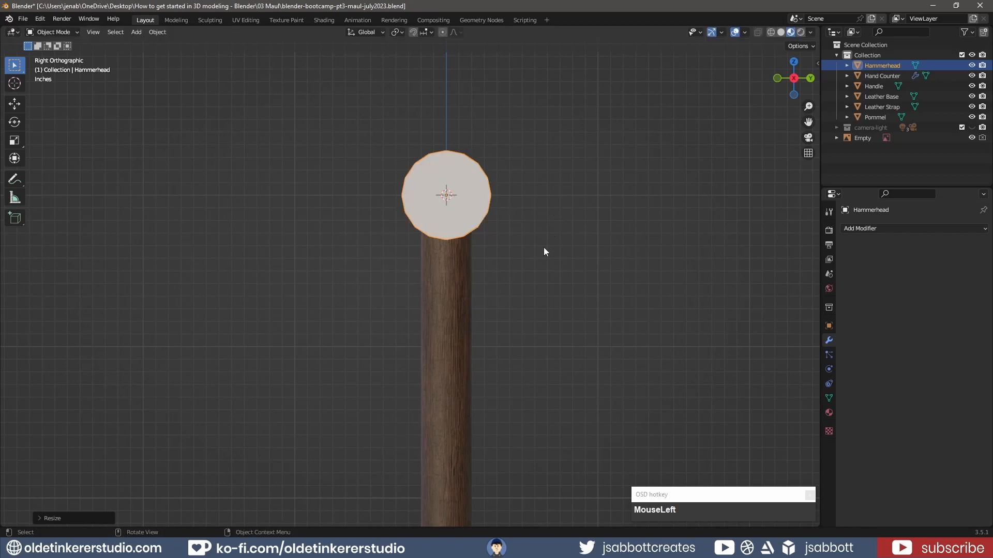
Step: From the front view, flatten the Hammerhead into a thin disc by scaling it to about 0.12 along X
key(ctrl+z)
key(s)
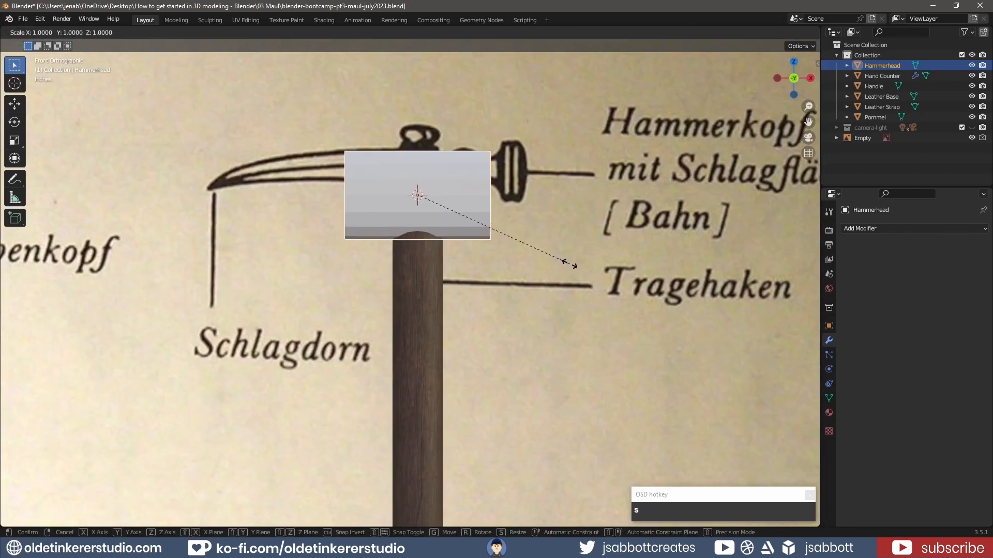
key(x)
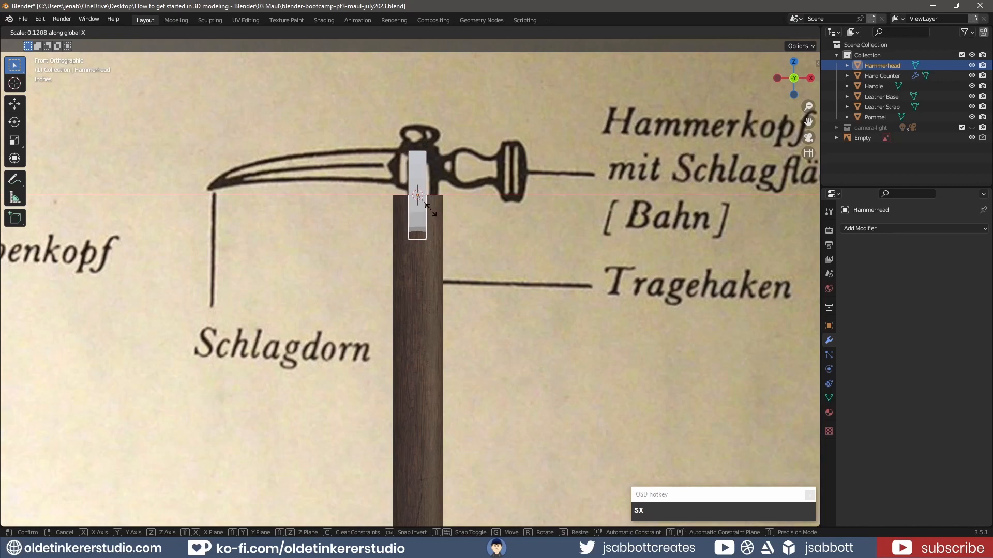
click(430, 210)
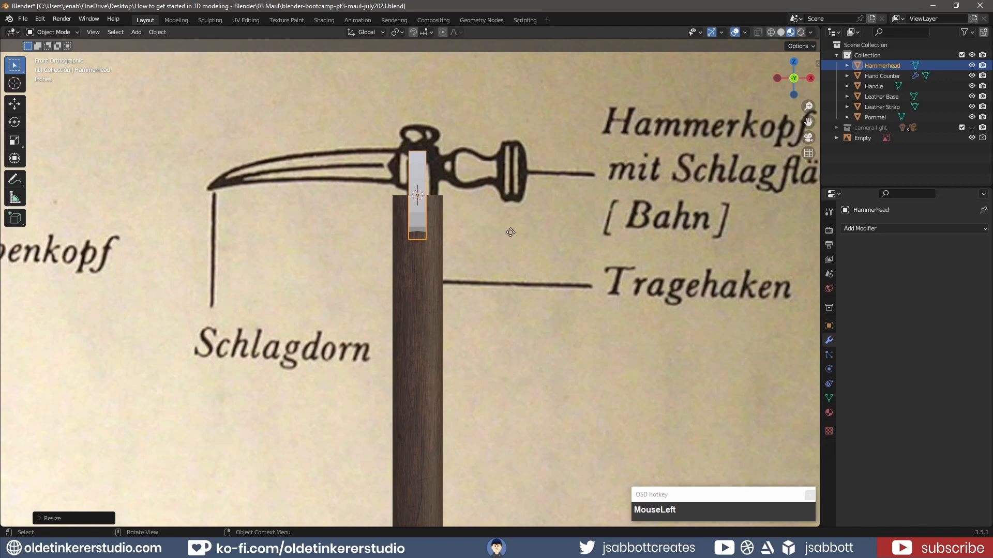
Step: Move the disc about 0.67' along X to the reference's striking face, then raise it along Z above the handle's top
key(g)
key(x)
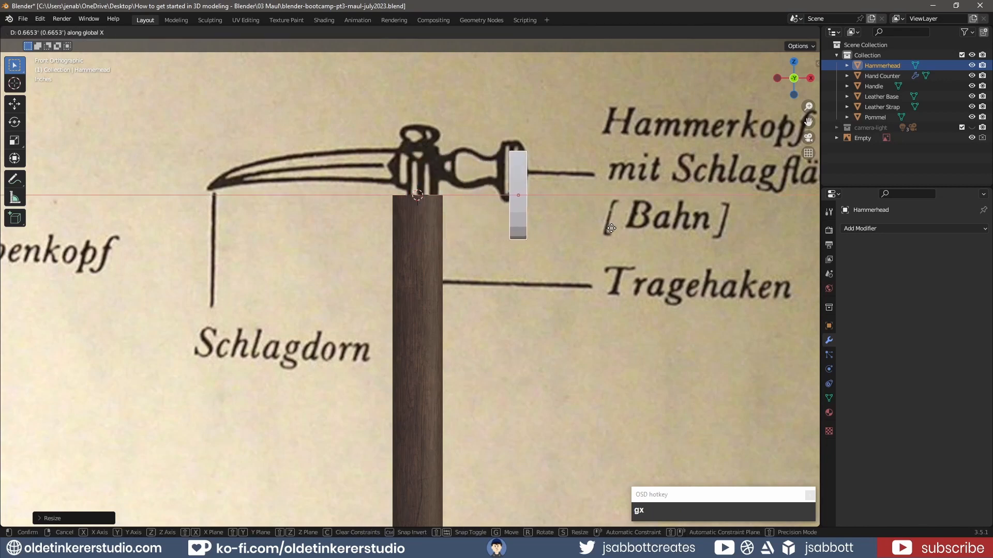
click(611, 228)
key(g)
key(z)
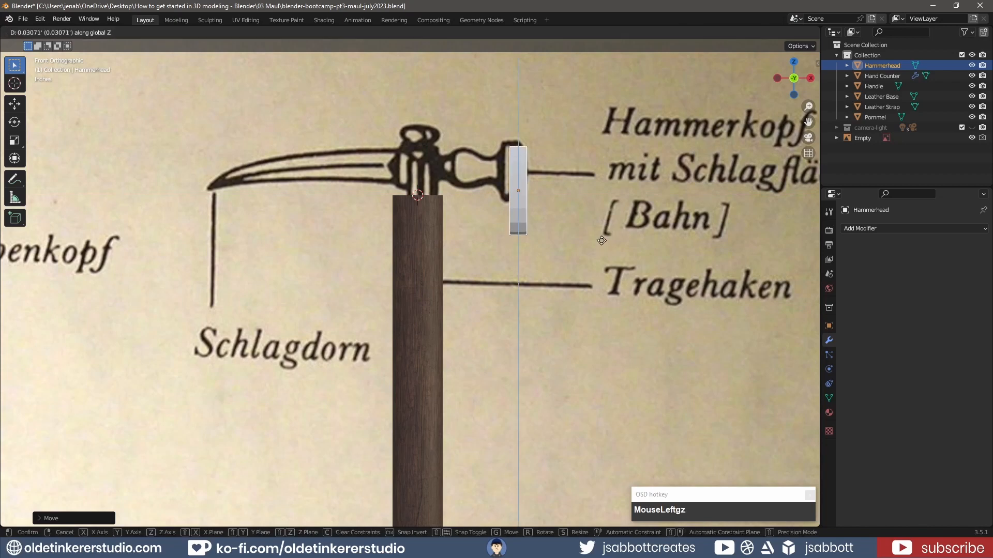
click(603, 200)
key(KP_1)
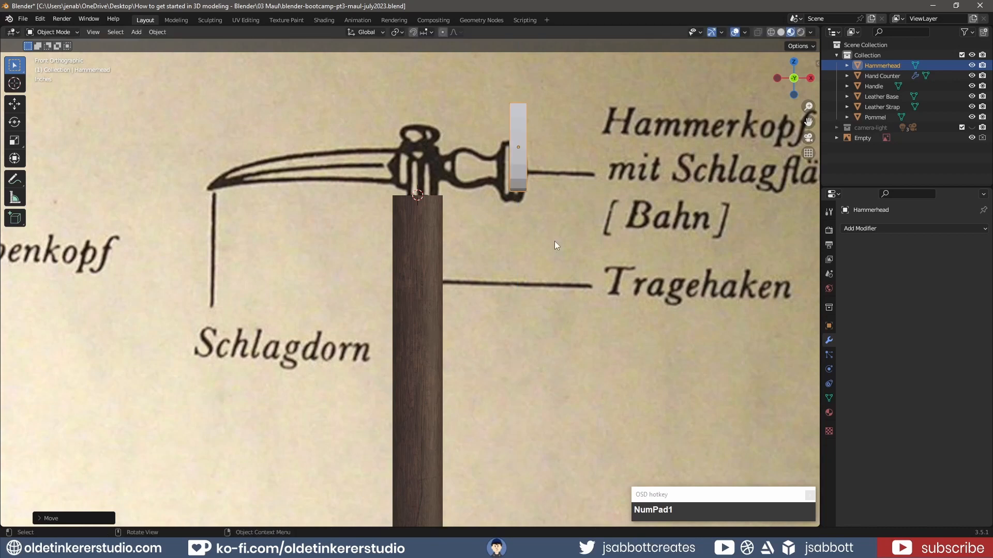
Step: Try to bevel the two outer rim edge loops of the Hammerhead disc in Edit Mode
key(Tab)
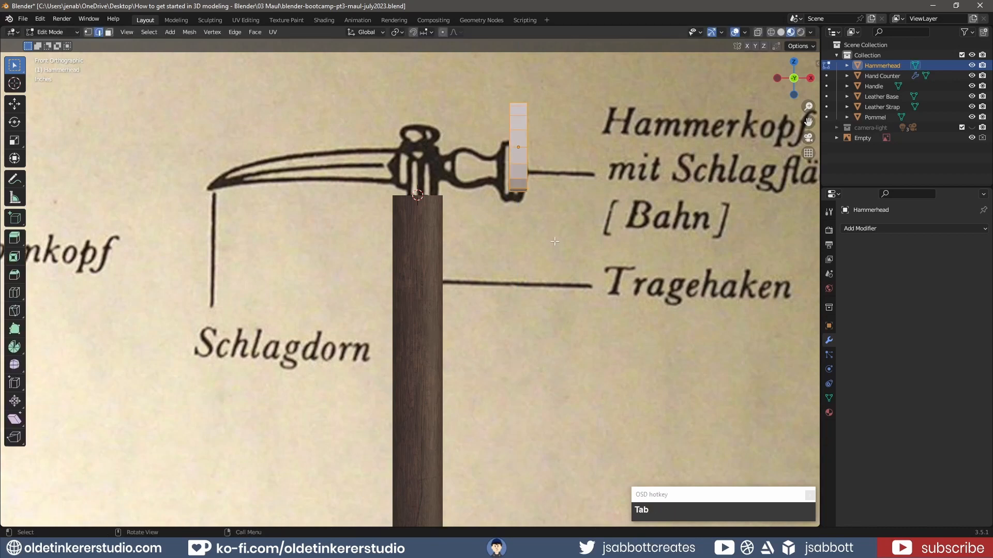
key(2)
alt+click(527, 153)
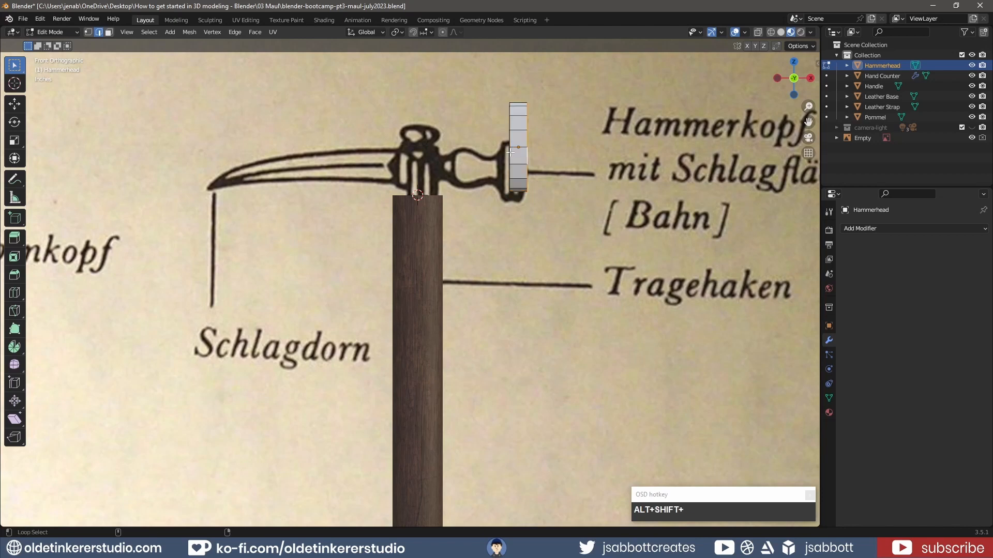
alt+shift+click(511, 152)
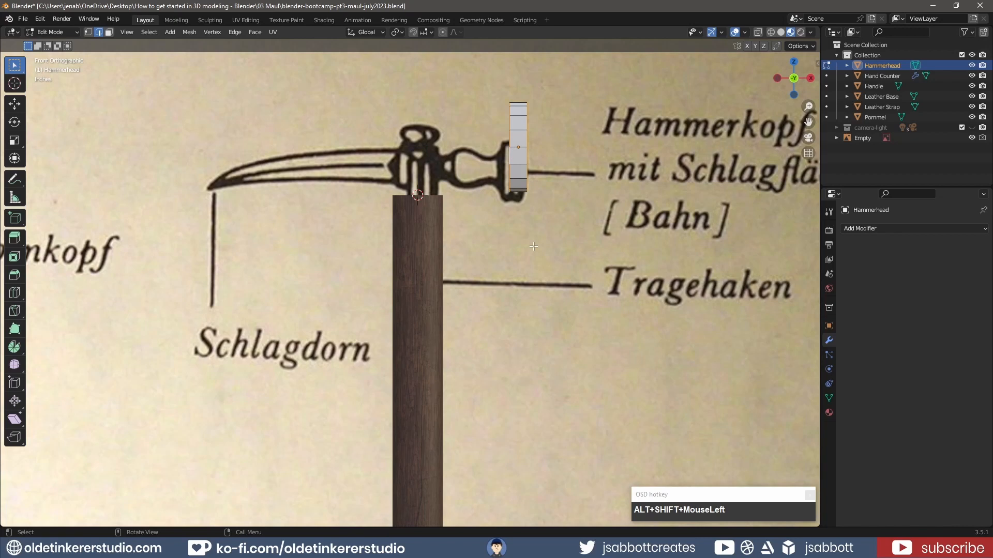
key(ctrl+b)
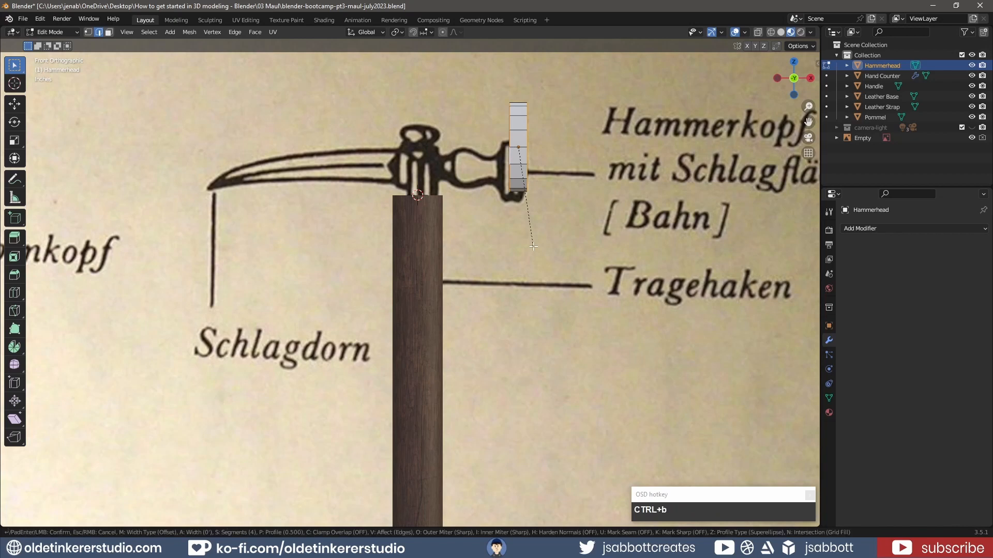
key(shift)
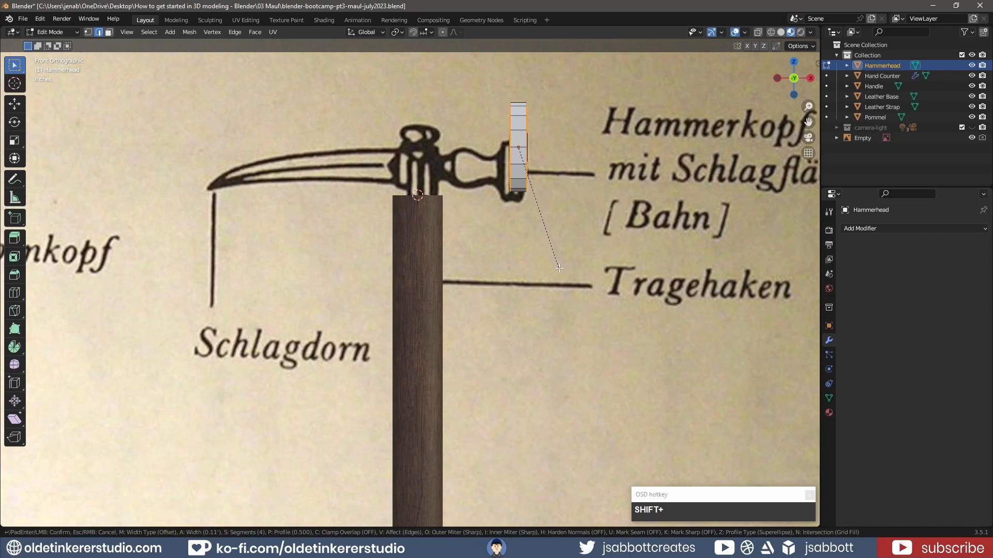
scroll(578, 284, down, 3)
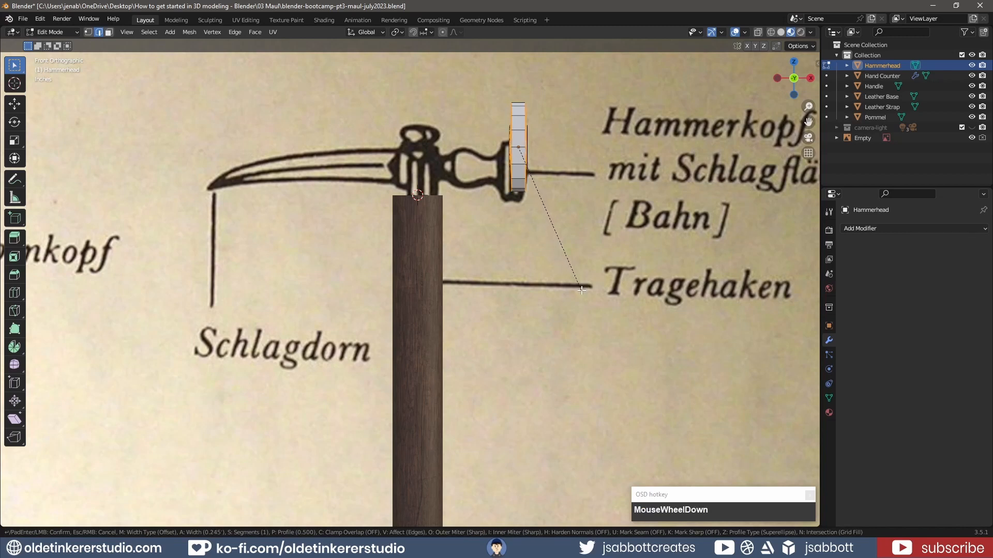
scroll(581, 290, up, 1)
click(599, 305)
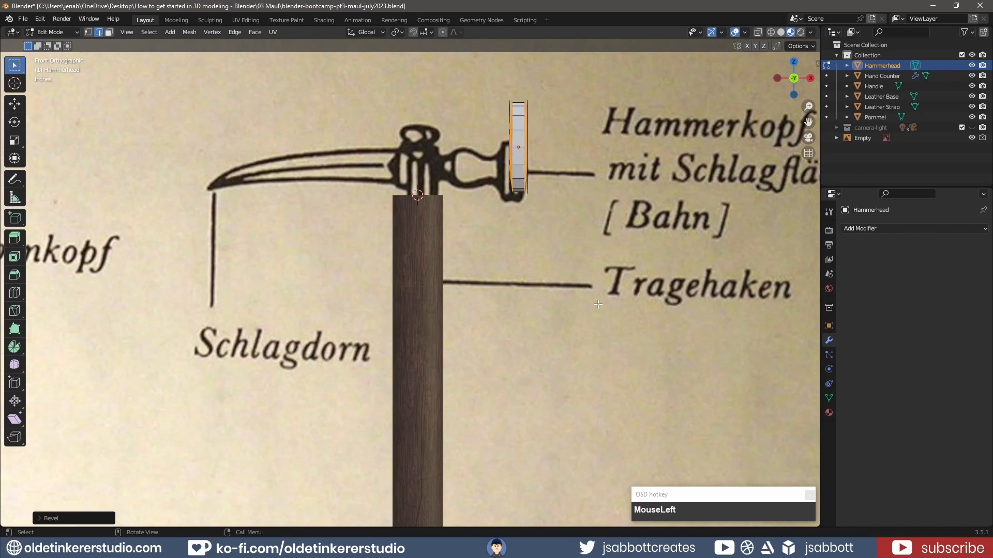
key(ctrl+z)
Step: Apply the Hammerhead's transforms in Object Mode and return to Edit Mode
key(Tab)
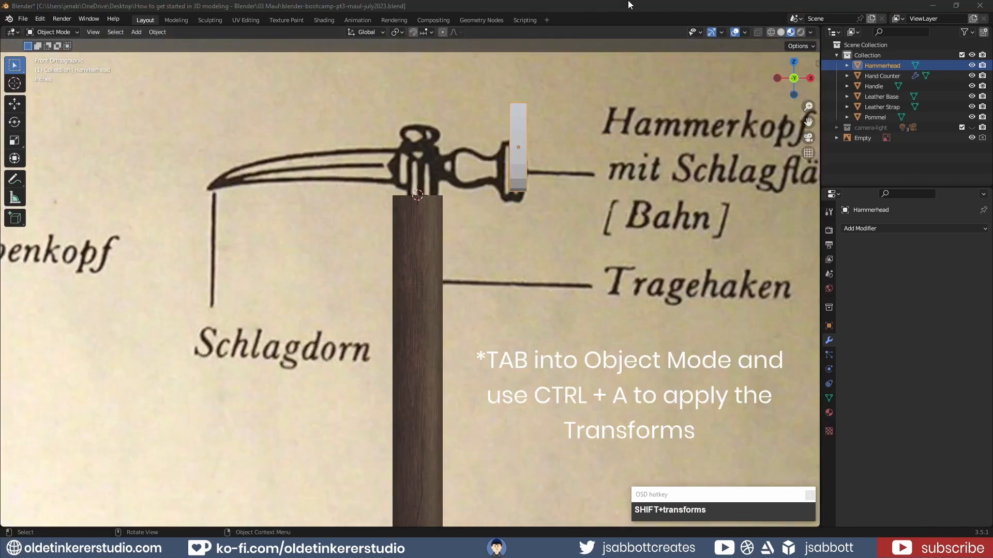
click(627, 7)
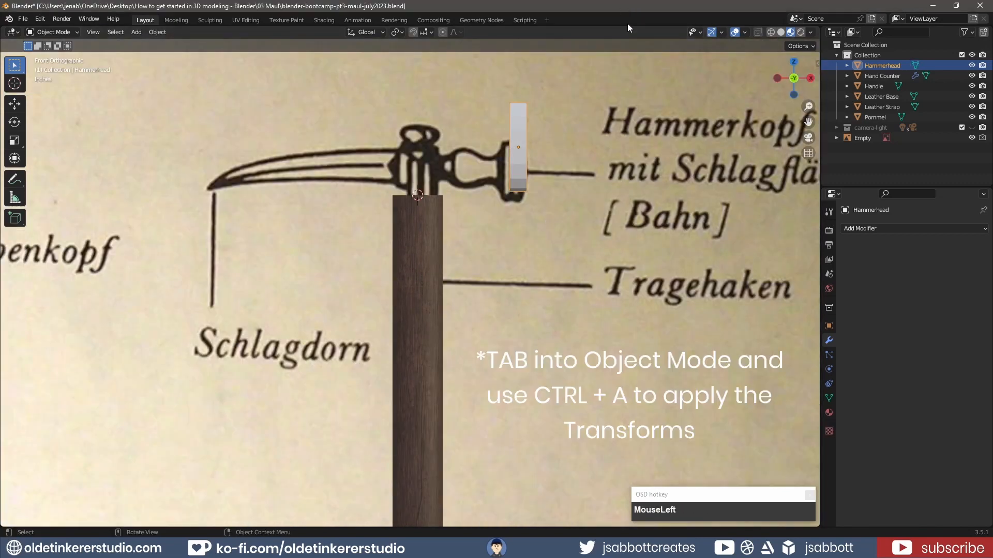
key(ctrl+a)
click(600, 194)
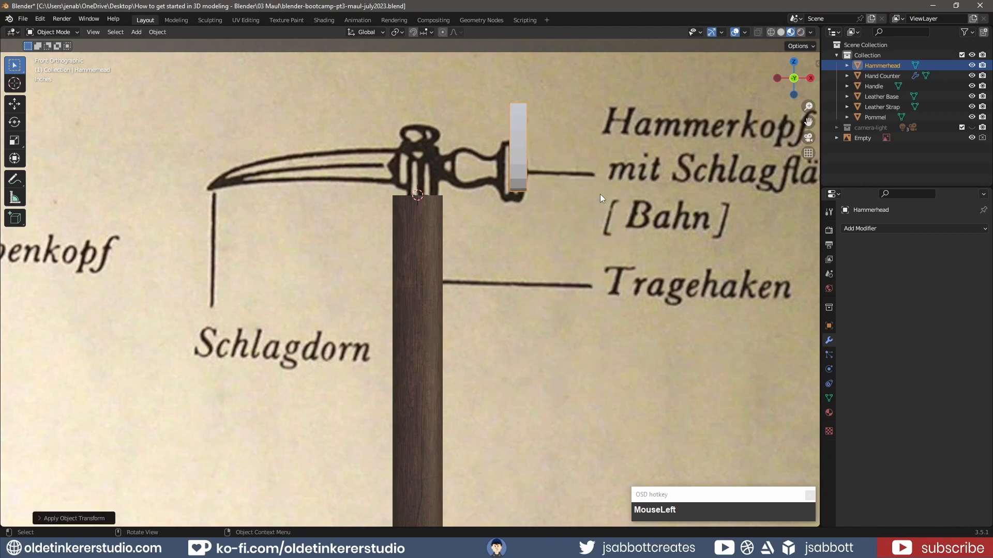
key(Tab)
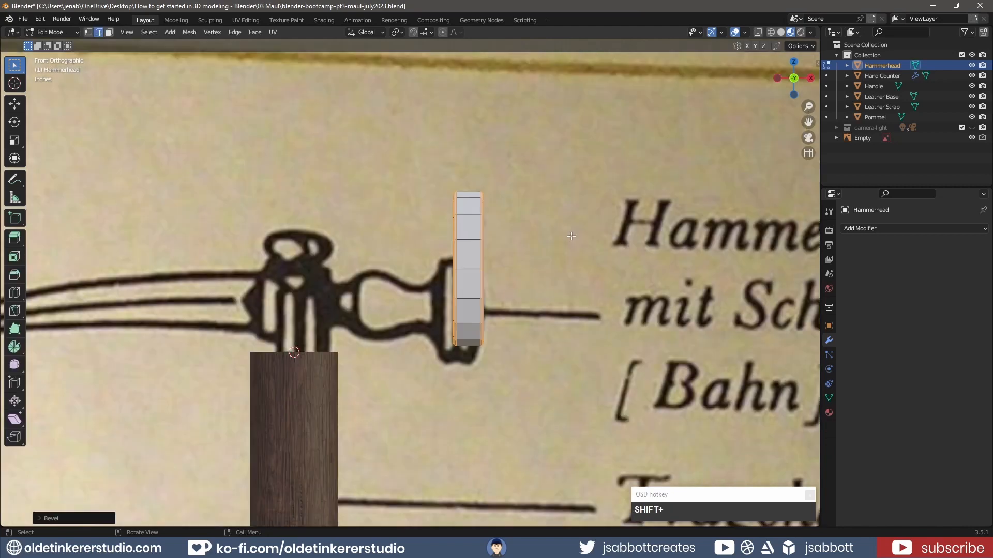
Step: Duplicate the whole Hammerhead disc and move the copy along negative X so it sits against the original's handle side
key(a)
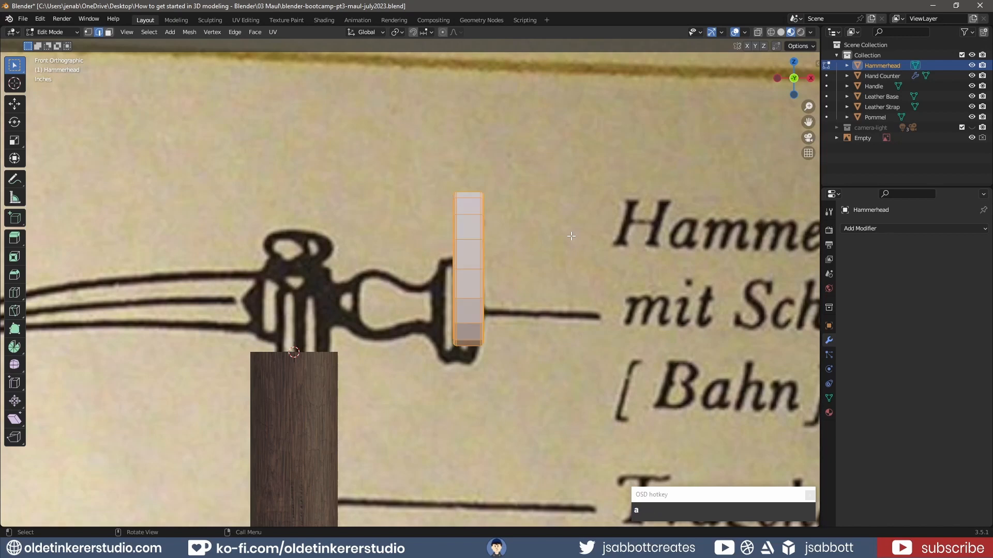
key(shift)
right_click(571, 235)
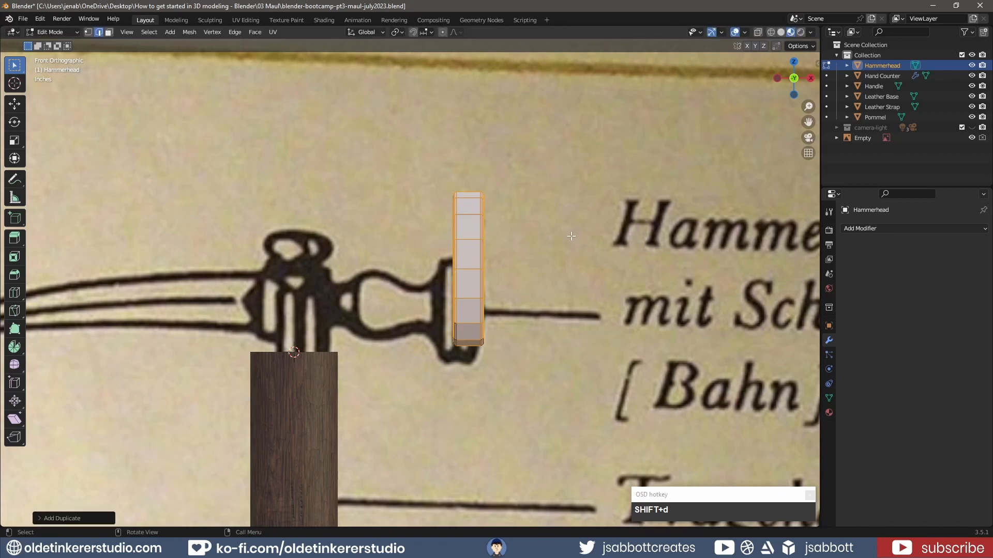
key(g)
key(x)
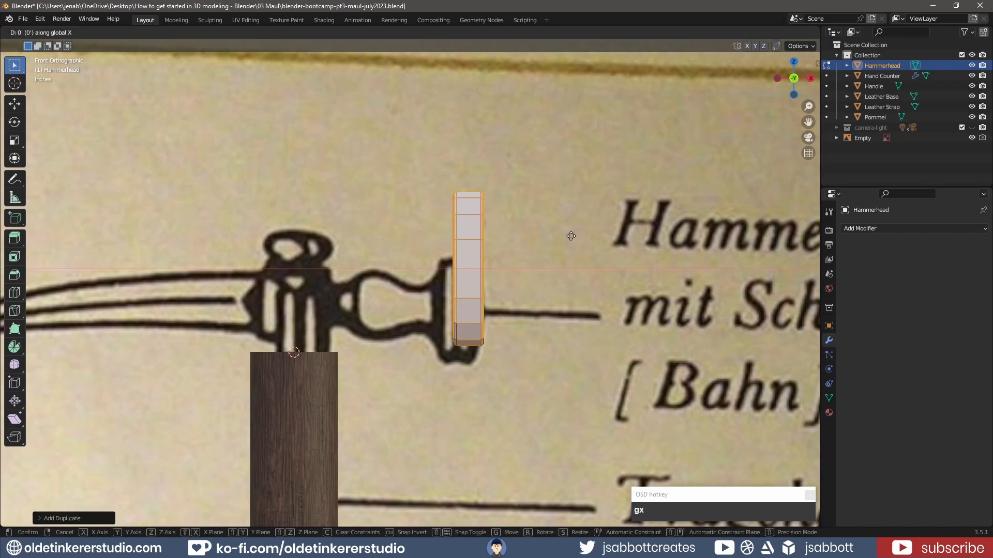
key(shift)
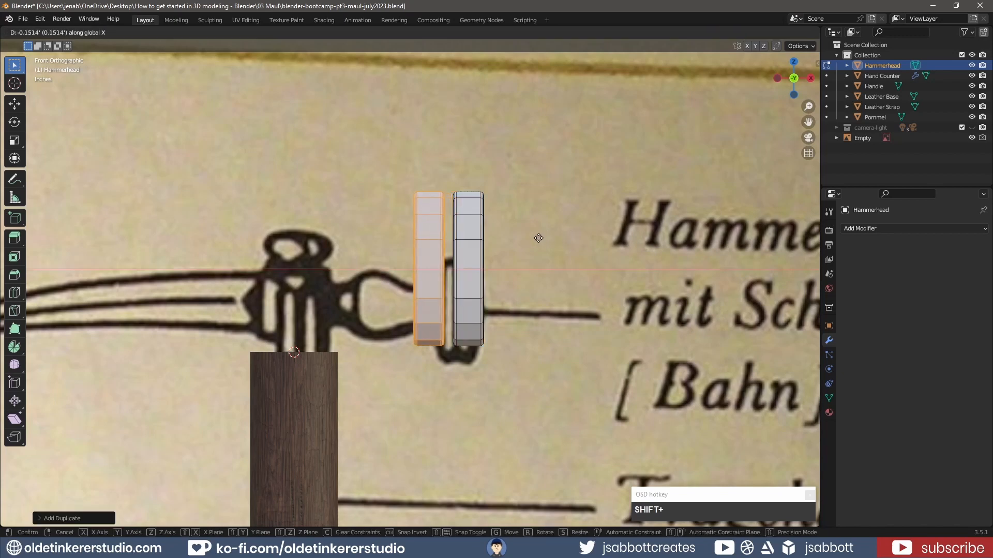
click(629, 222)
Step: Select all the end-cap faces on the handle side of the duplicated disc and inset them
key(3)
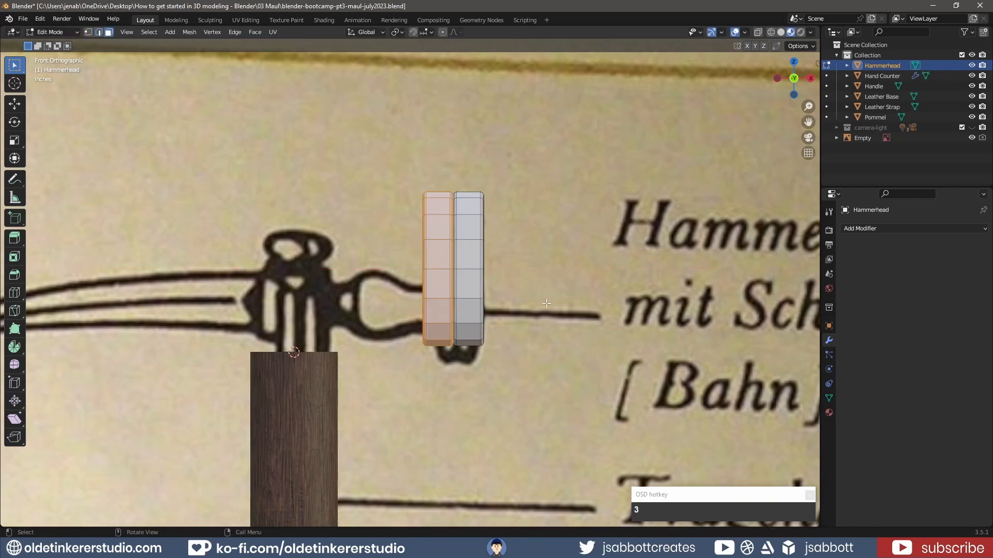
middle_drag(546, 303, 392, 279)
key(c)
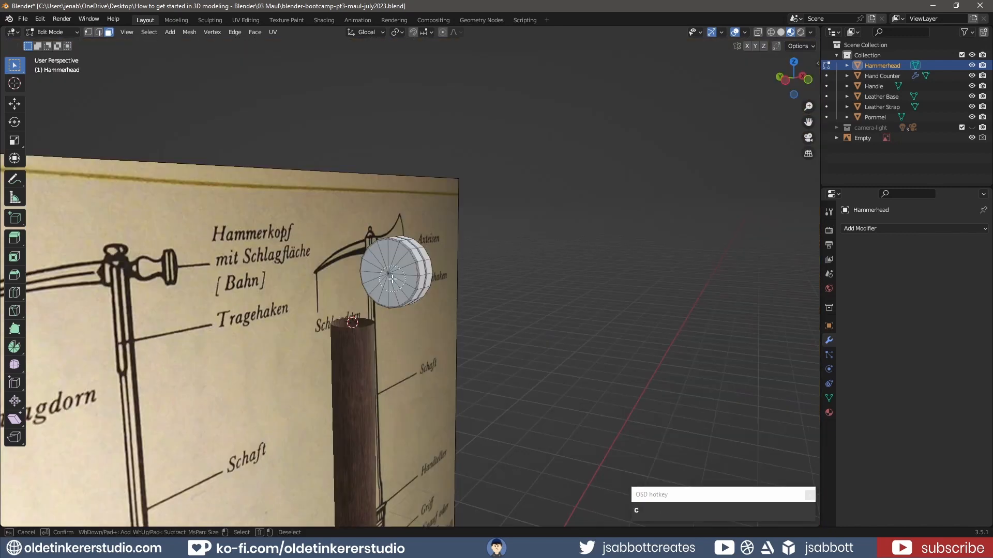
click(391, 274)
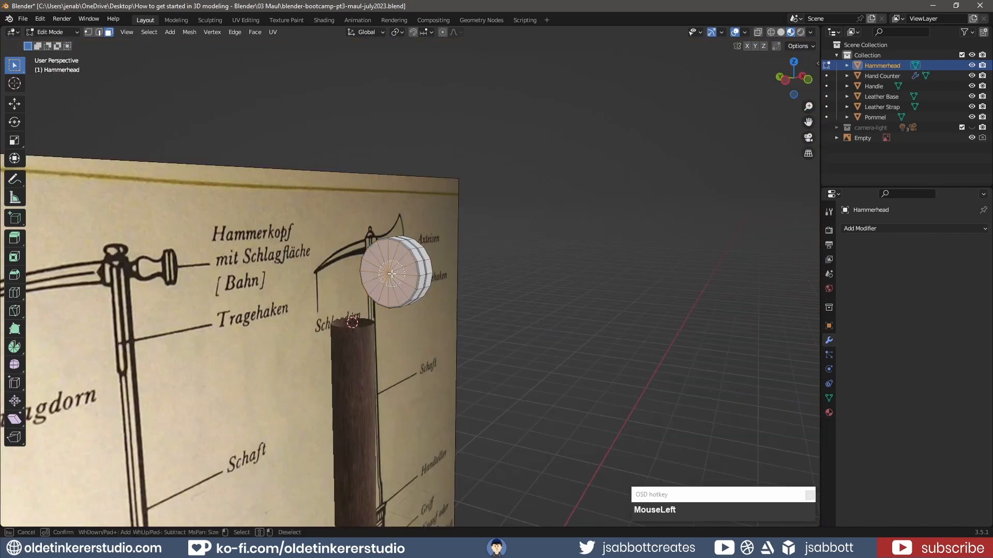
right_click(392, 274)
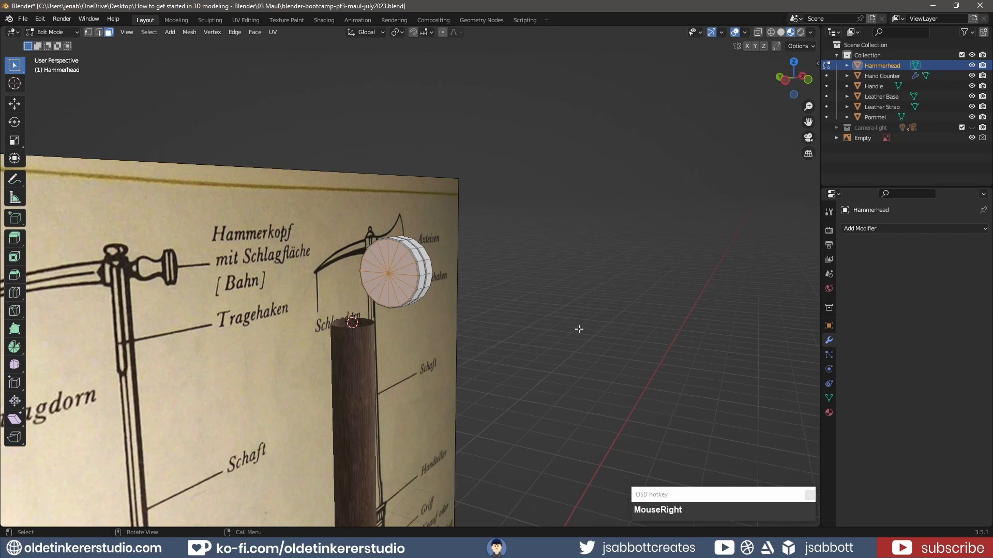
scroll(562, 329, down, 1)
middle_drag(562, 329, 567, 276)
key(i)
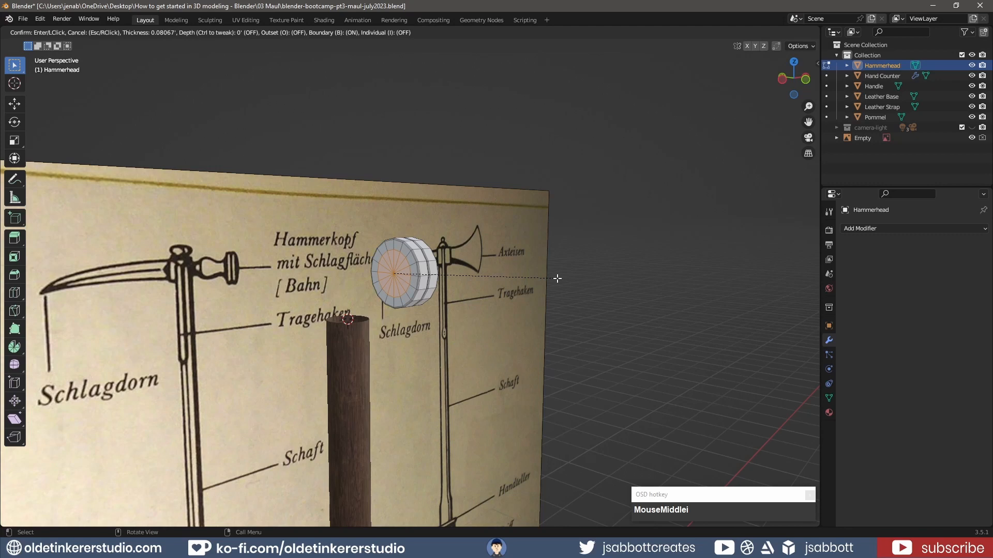
click(545, 280)
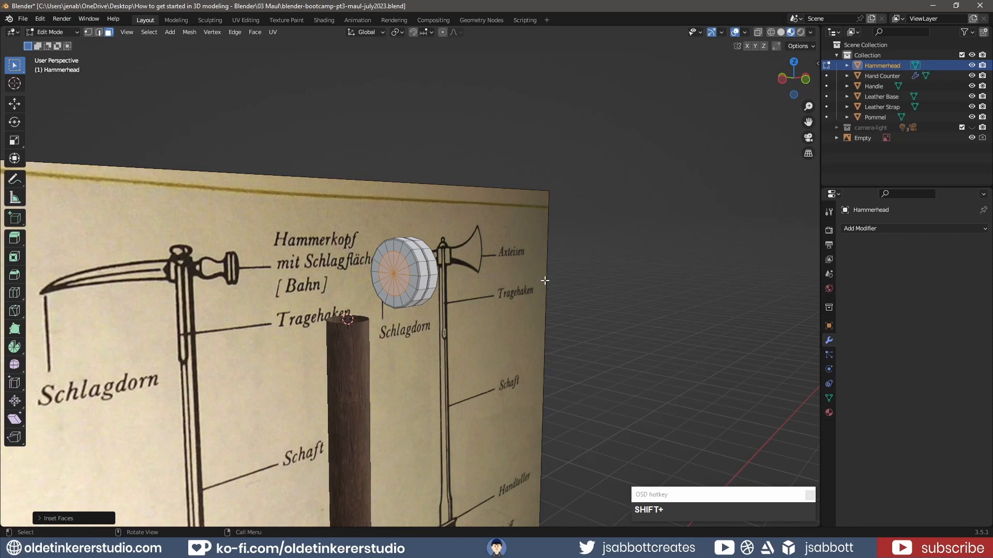
Step: From the front view, extrude the inset faces about 0.1' along negative X to form a narrow neck
key(KP_1)
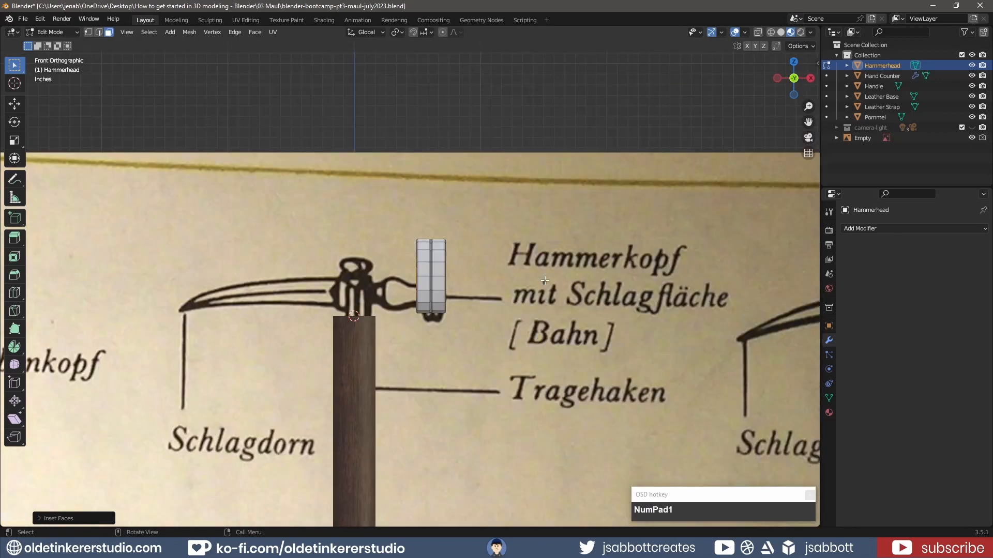
key(e)
key(x)
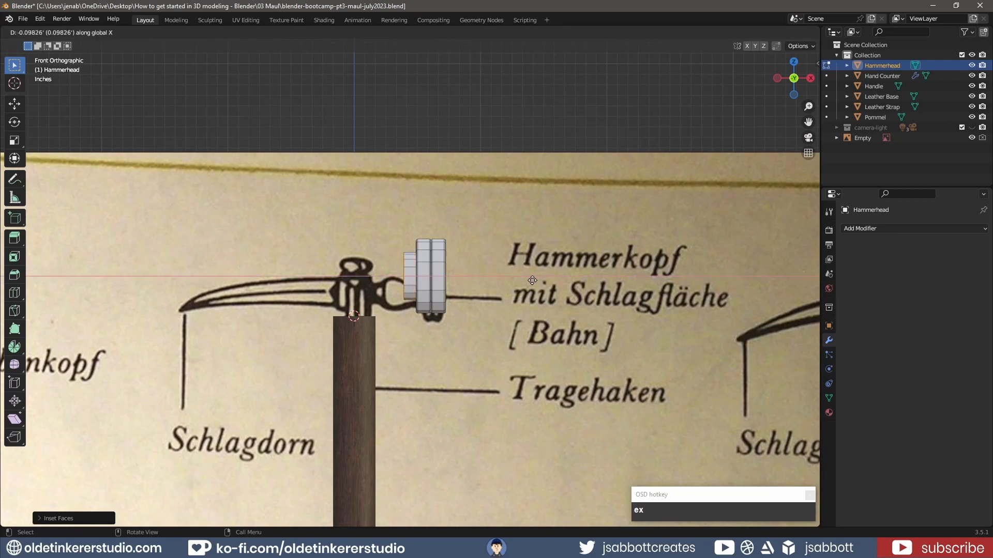
click(533, 280)
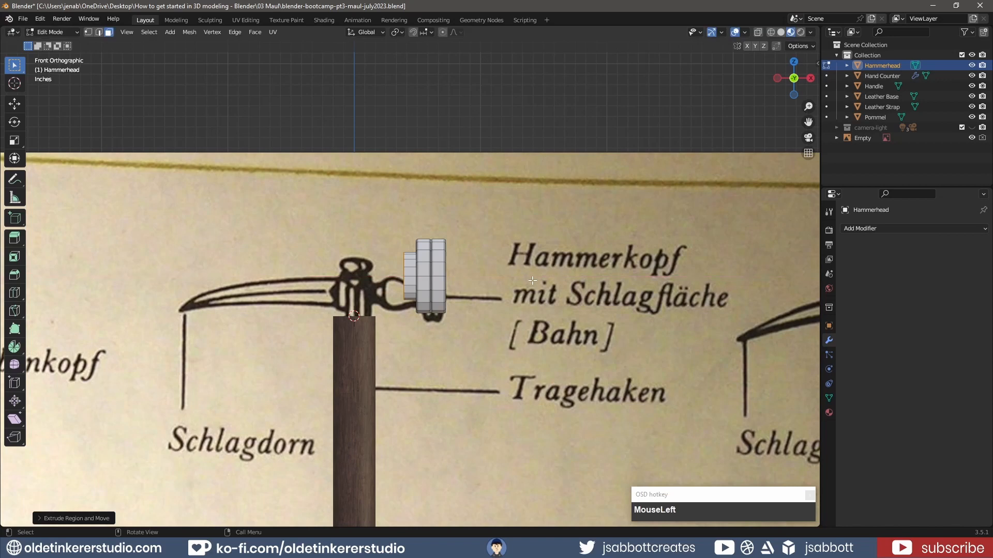
Step: Extrude the neck's end in place, scale it up to about 1.25, and extrude it along negative X as a wider section
key(e)
key(s)
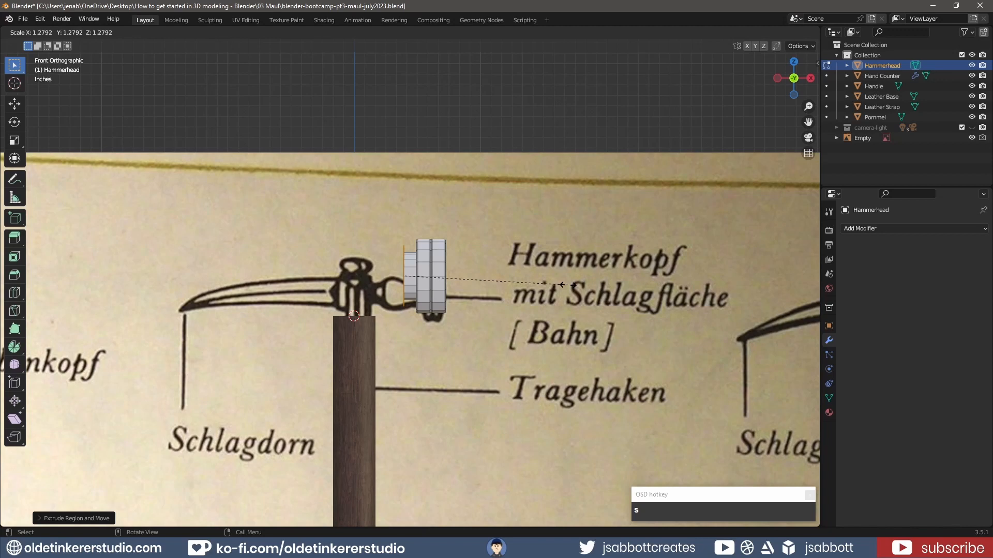
click(557, 285)
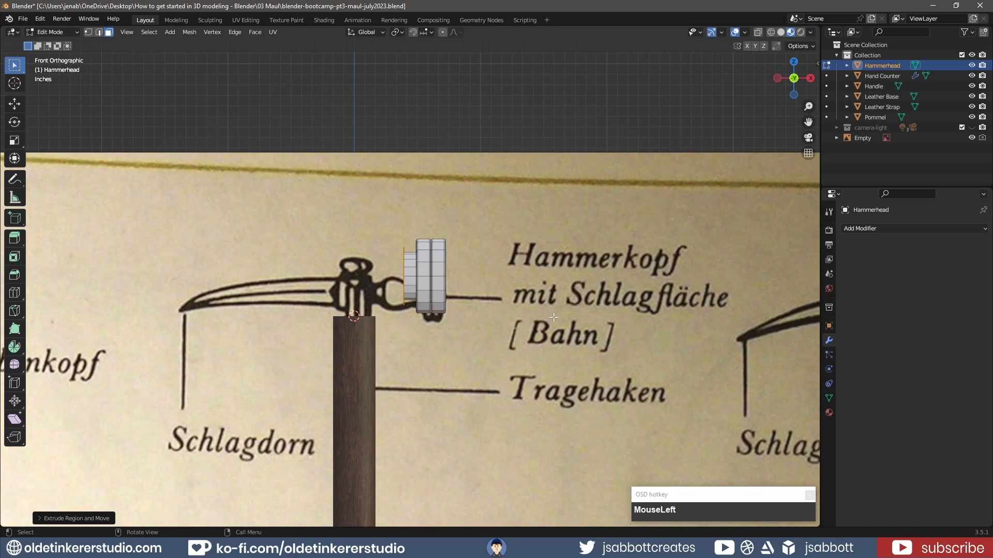
key(e)
key(x)
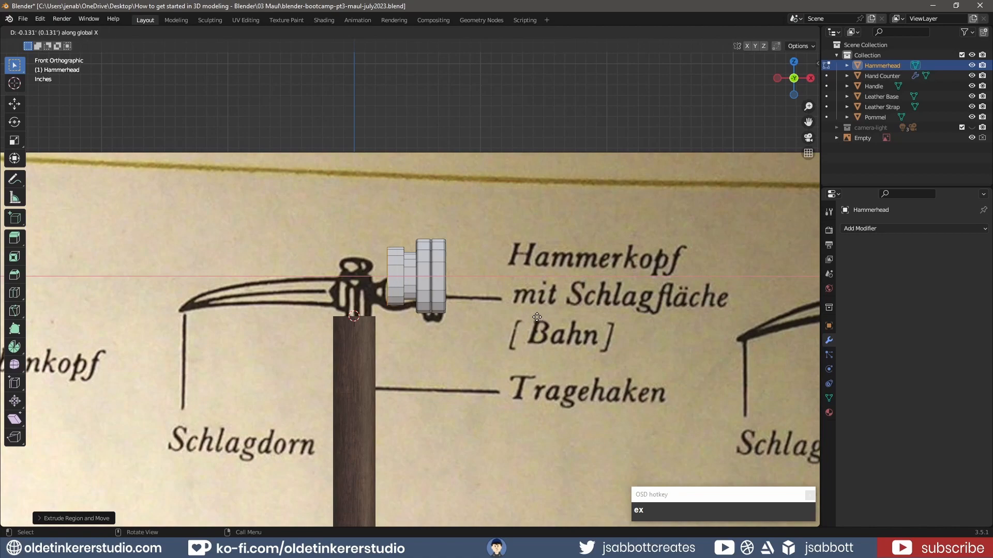
click(530, 317)
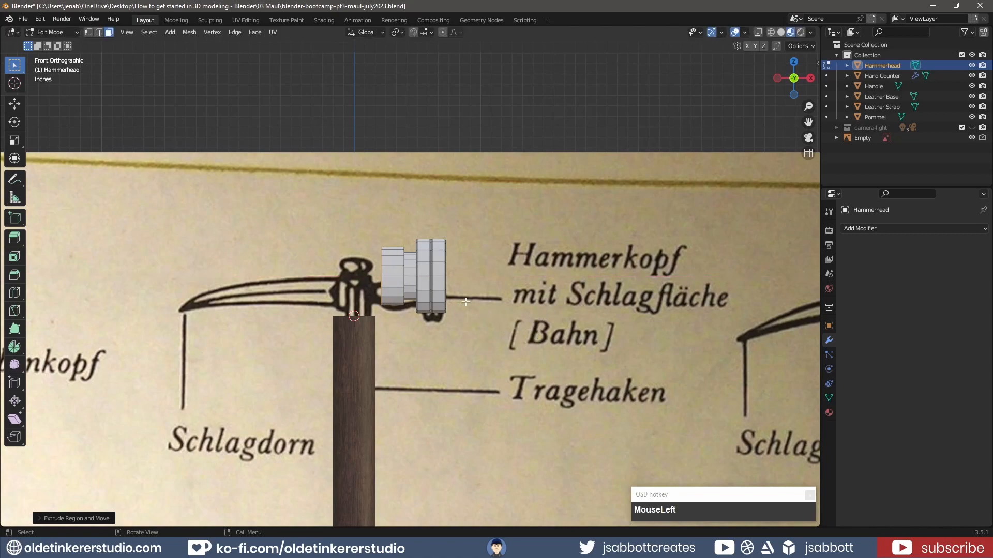
Step: Inset the wider section's end faces and extrude them about 0.05' along negative X toward the handle's centre line
middle_drag(476, 310, 520, 320)
key(i)
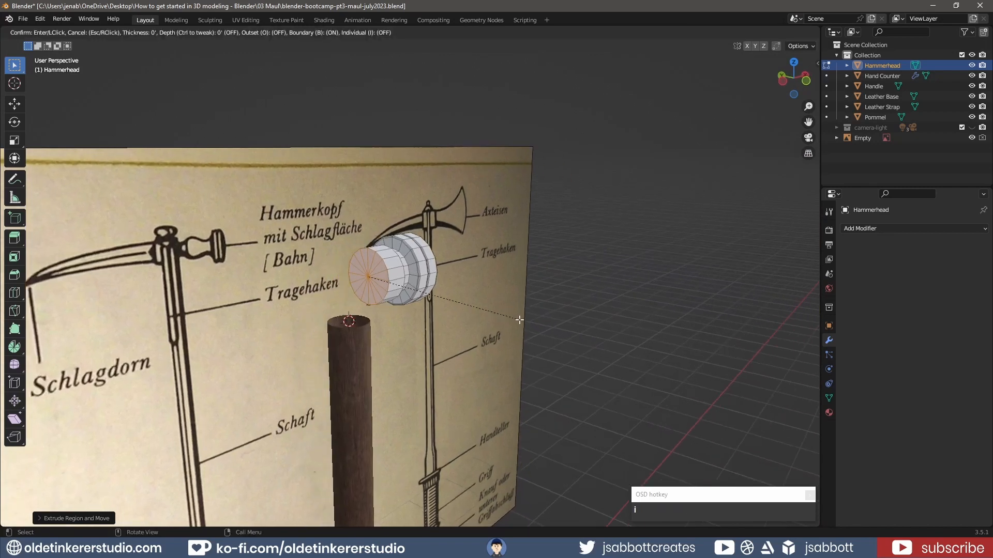
key(shift)
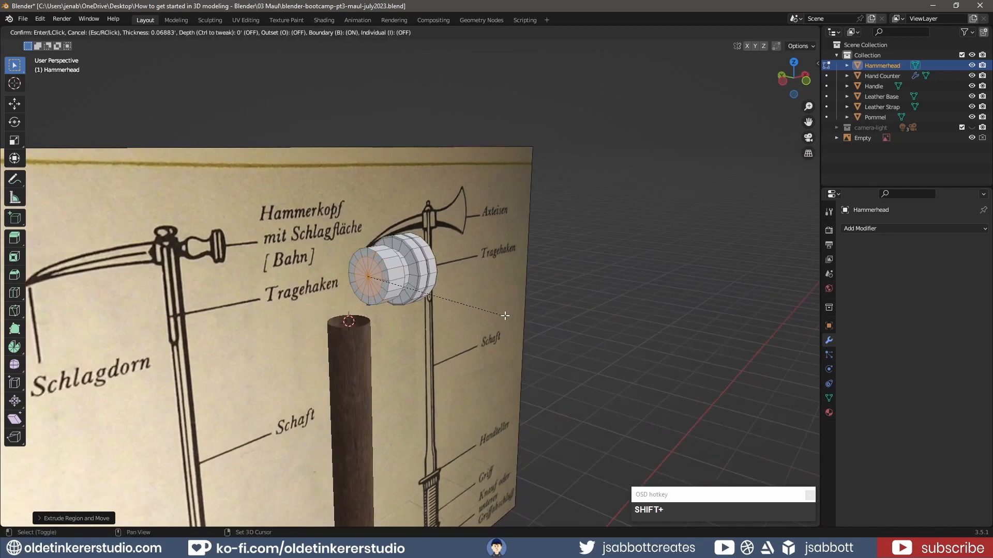
click(427, 298)
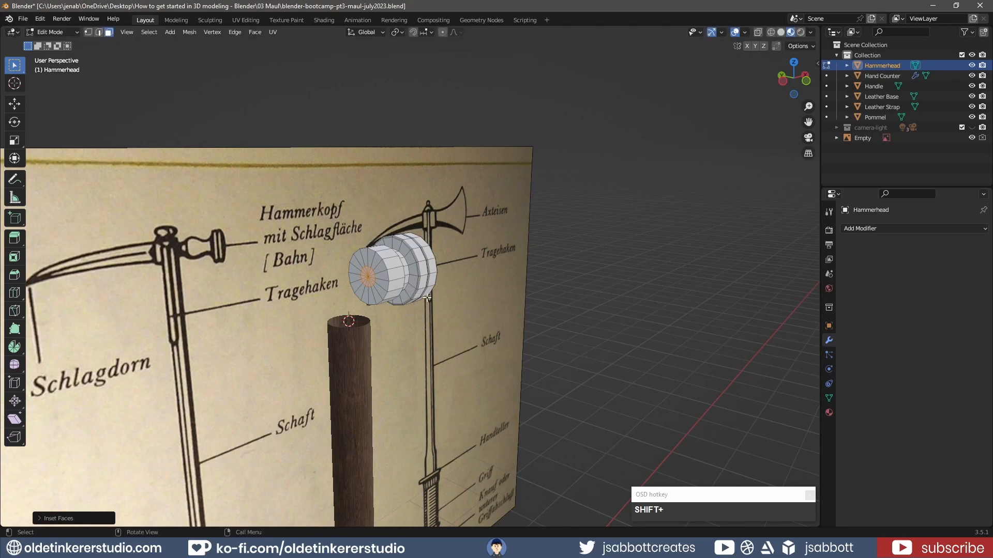
key(KP_1)
key(e)
key(x)
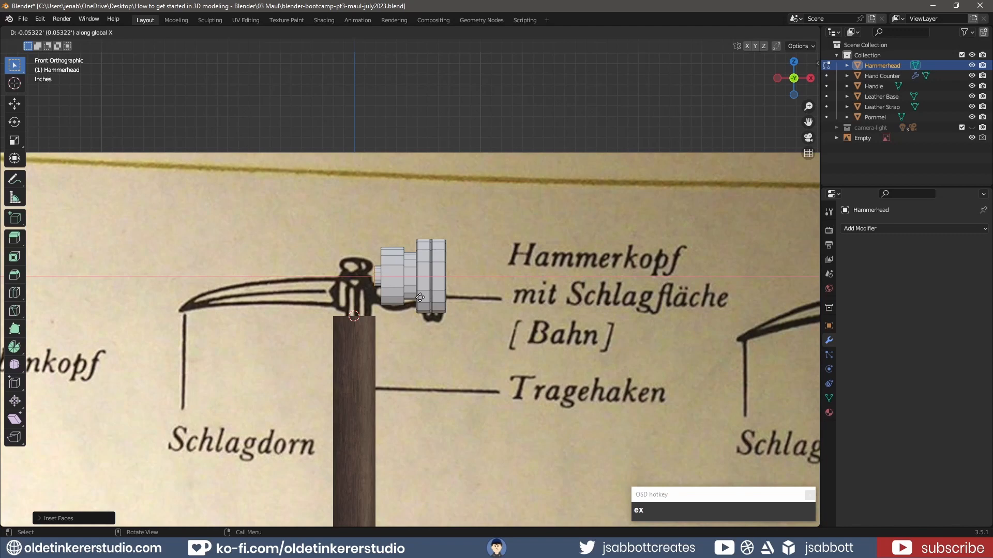
click(420, 298)
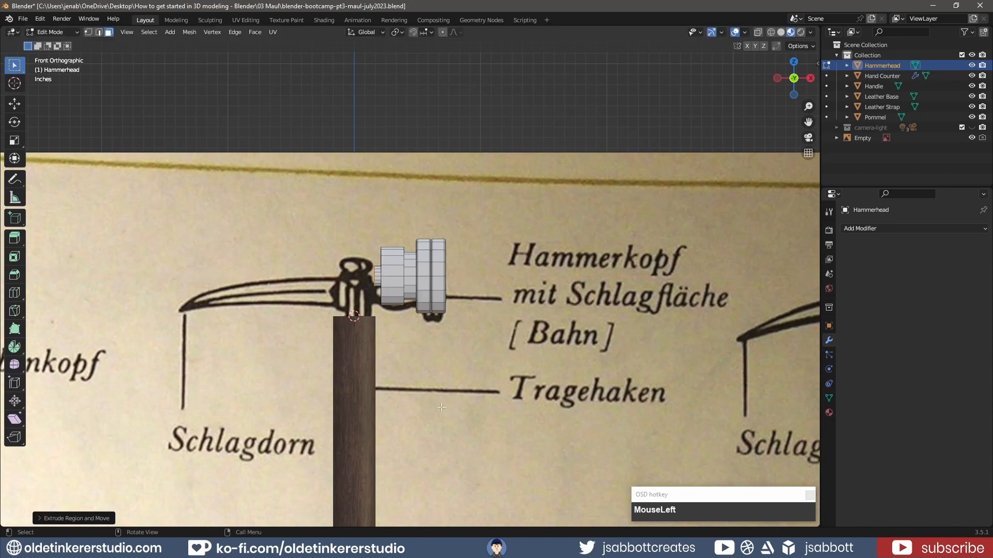
Step: In wireframe shading, add a centred loop cut around the neck beside the discs and scale it inward
key(z)
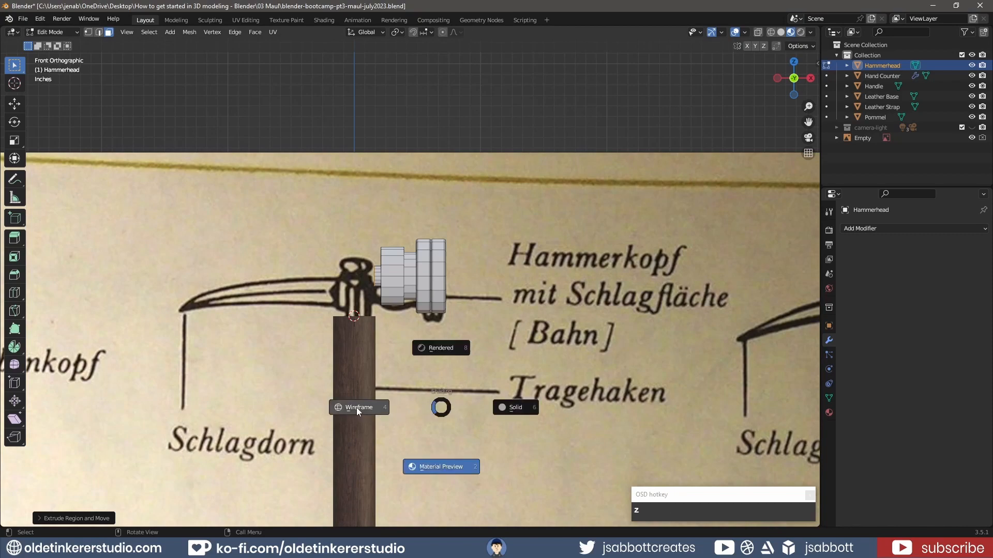
click(421, 399)
scroll(422, 399, up, 4)
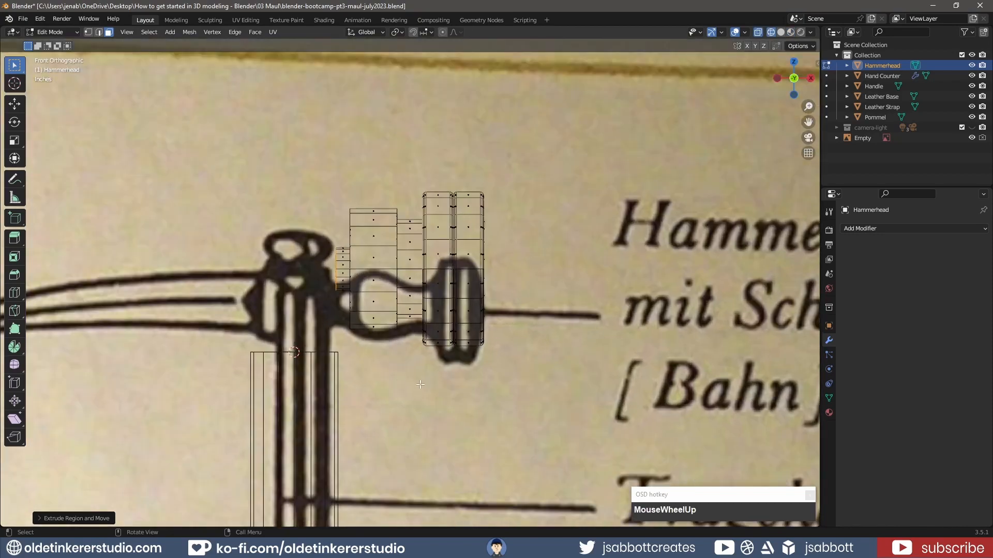
scroll(368, 382, up, 2)
click(368, 382)
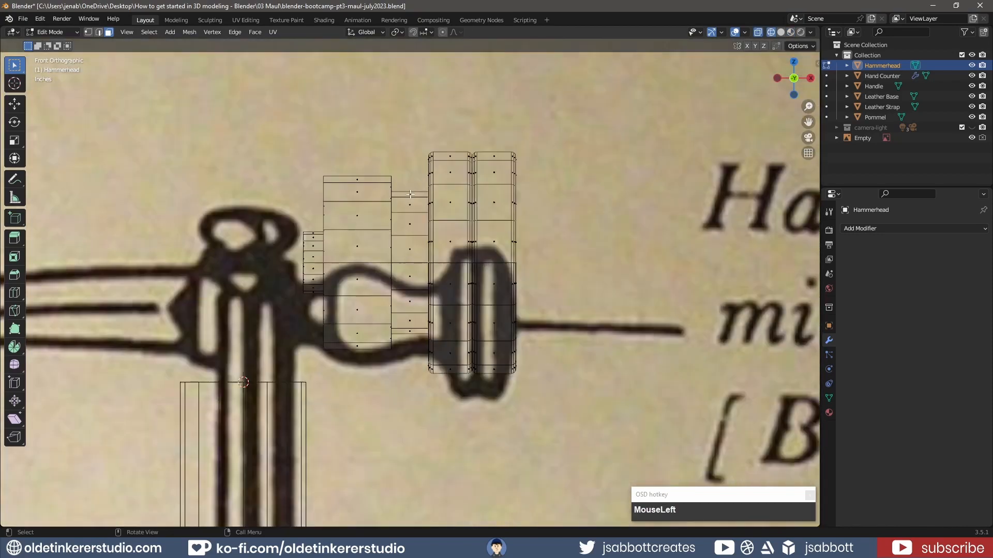
key(ctrl+r)
click(412, 196)
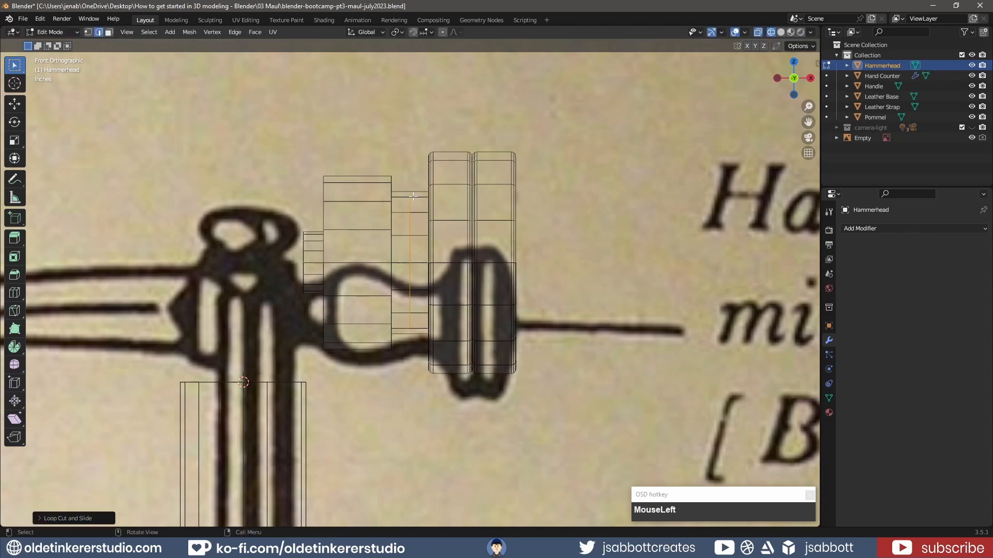
click(412, 242)
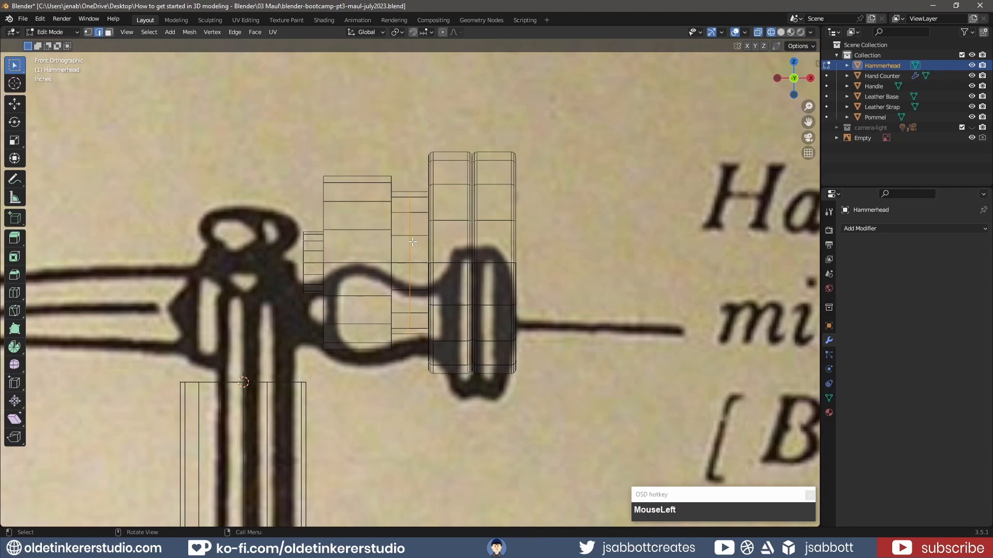
key(s)
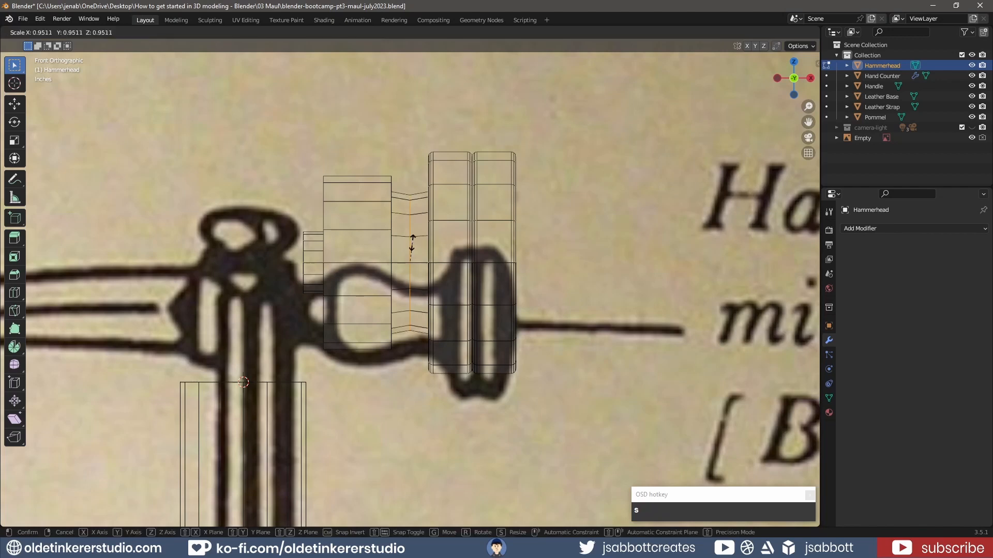
click(412, 236)
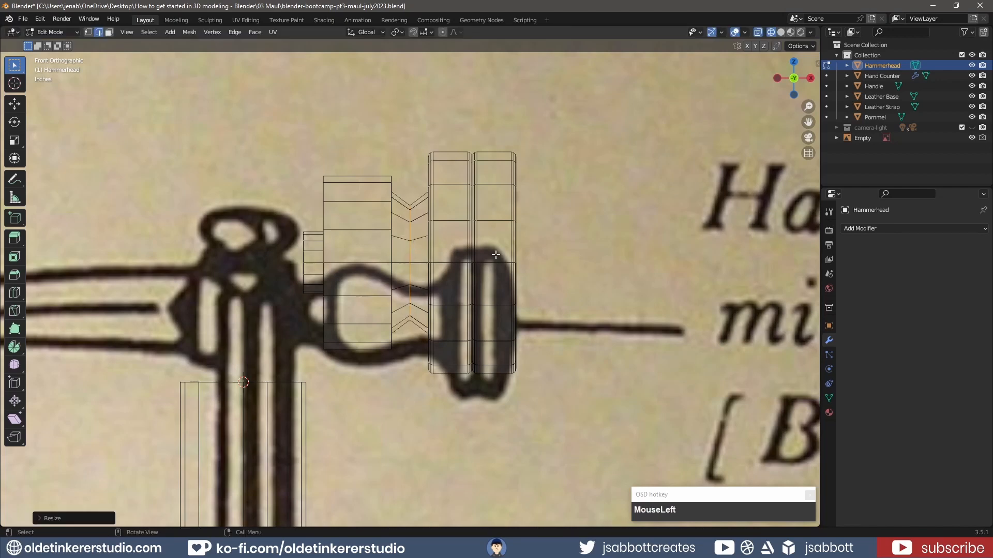
Step: Bevel the neck's middle edge loop about 0.04' wide with several segments to round the groove
key(ctrl+b)
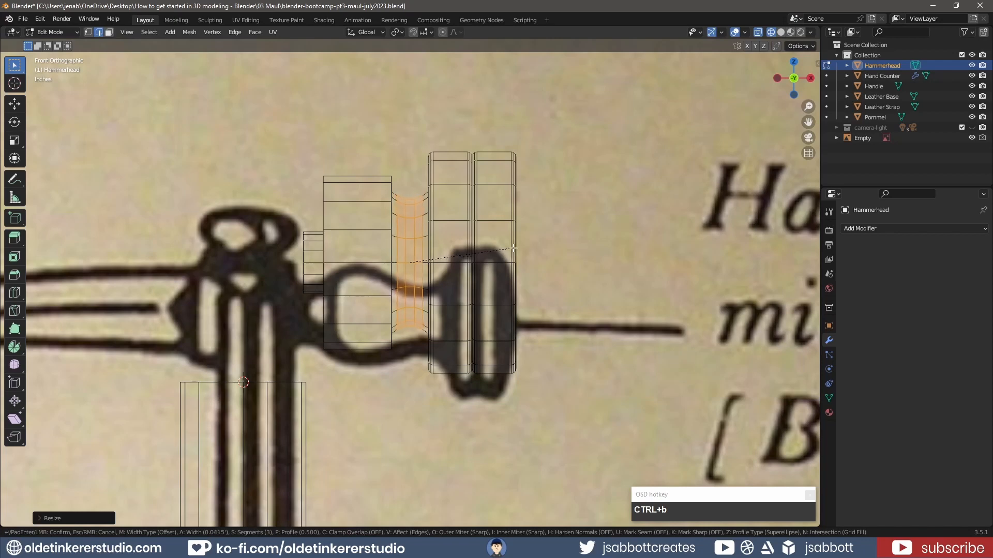
scroll(512, 248, down, 1)
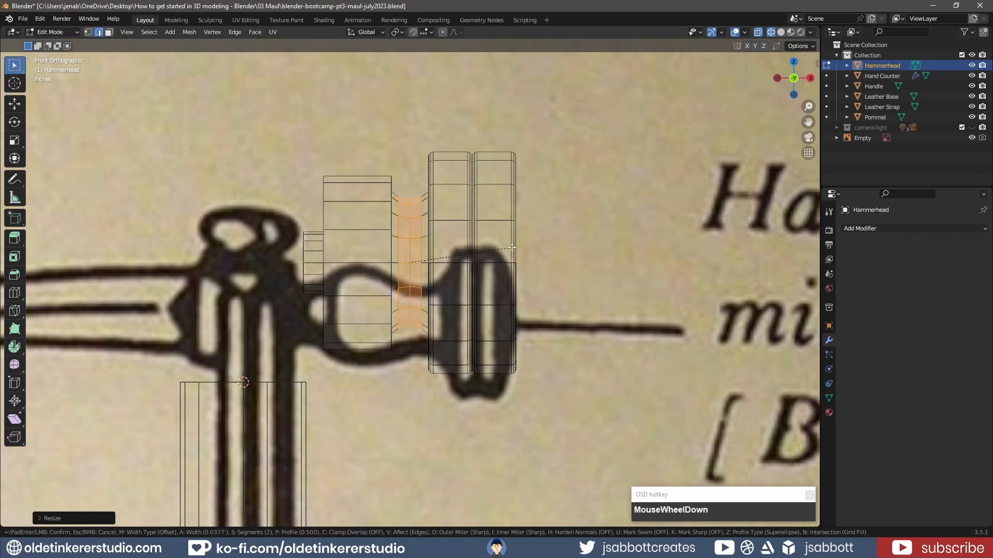
scroll(512, 249, up, 2)
click(513, 242)
Step: Select the edge loop where the wider section meets the neck and scale it down to about 0.83
middle_drag(513, 242, 381, 167)
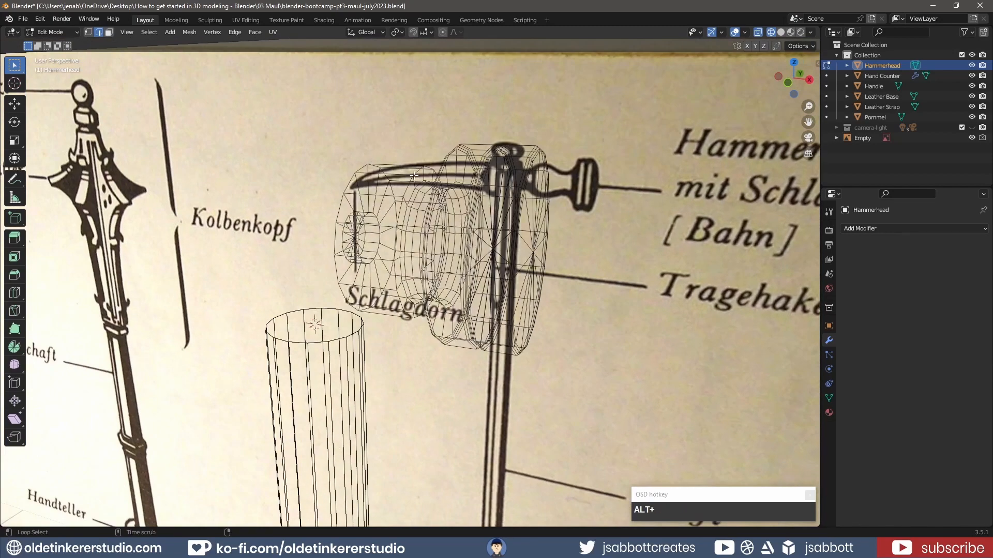
alt+click(416, 171)
key(KP_1)
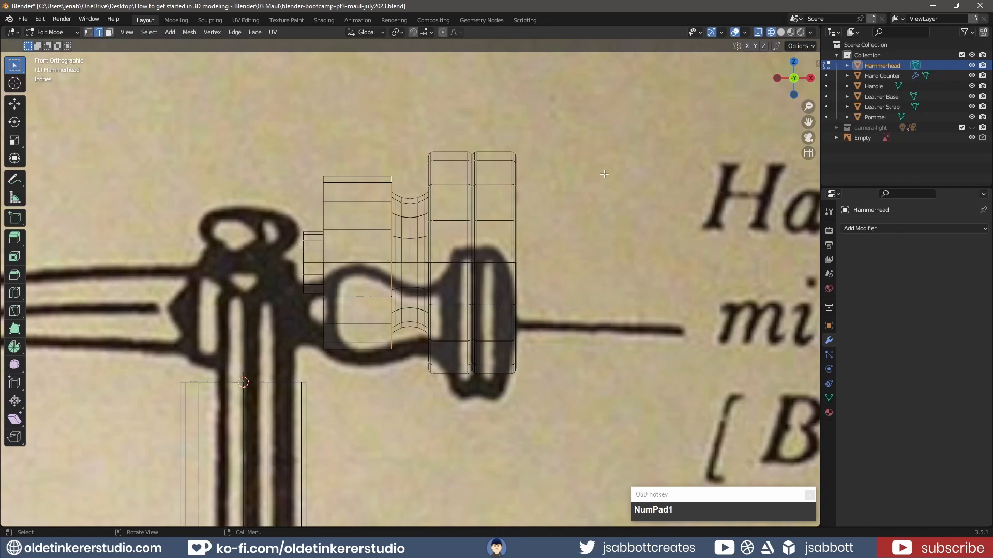
key(s)
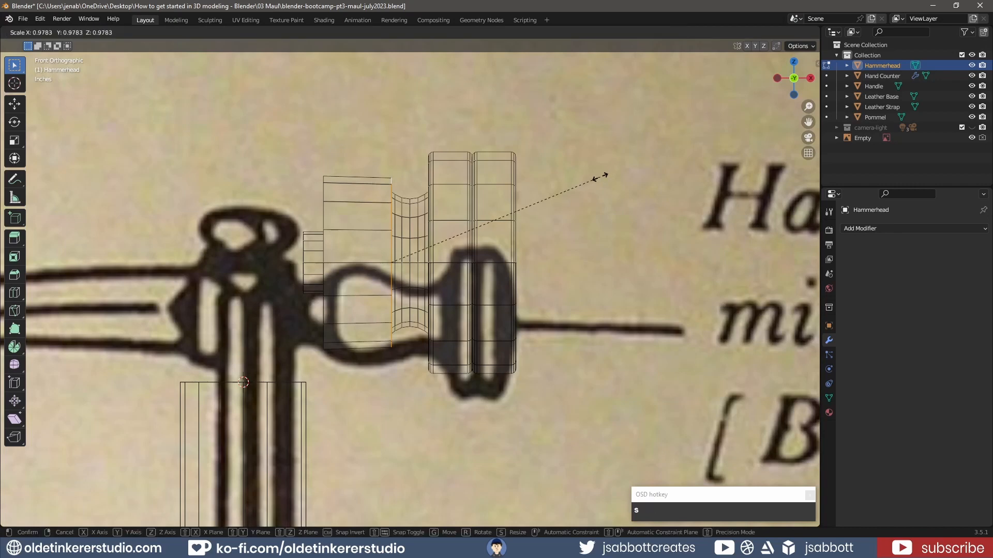
key(shift)
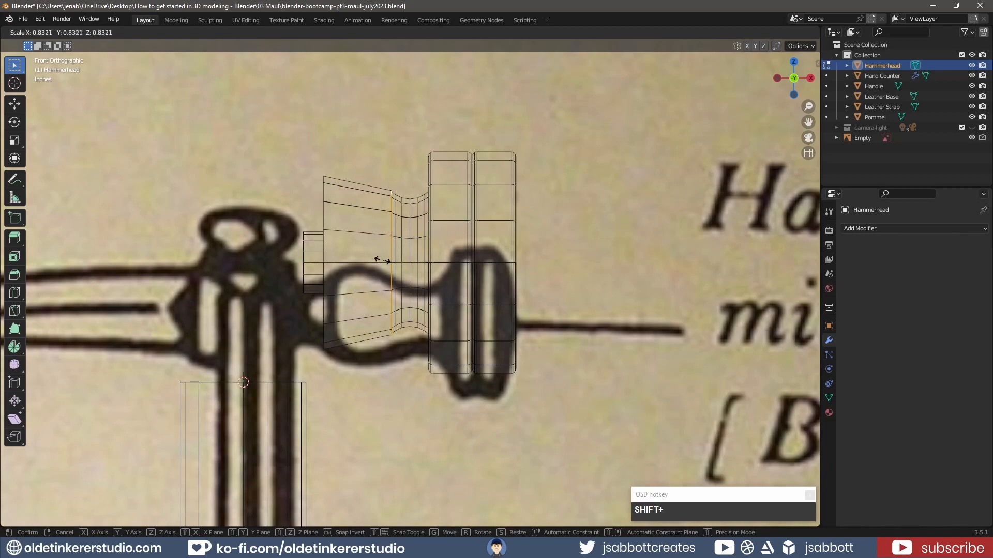
click(398, 253)
Step: Select the wider section's outer edge loop on the handle side and scale it to about 0.36, matching the small end section
scroll(398, 254, up, 3)
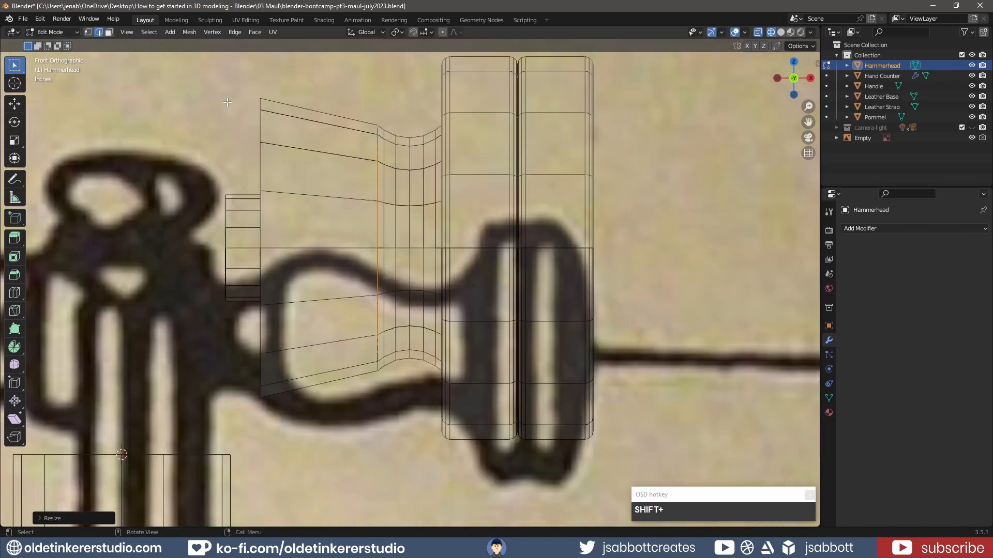
middle_drag(187, 127, 234, 128)
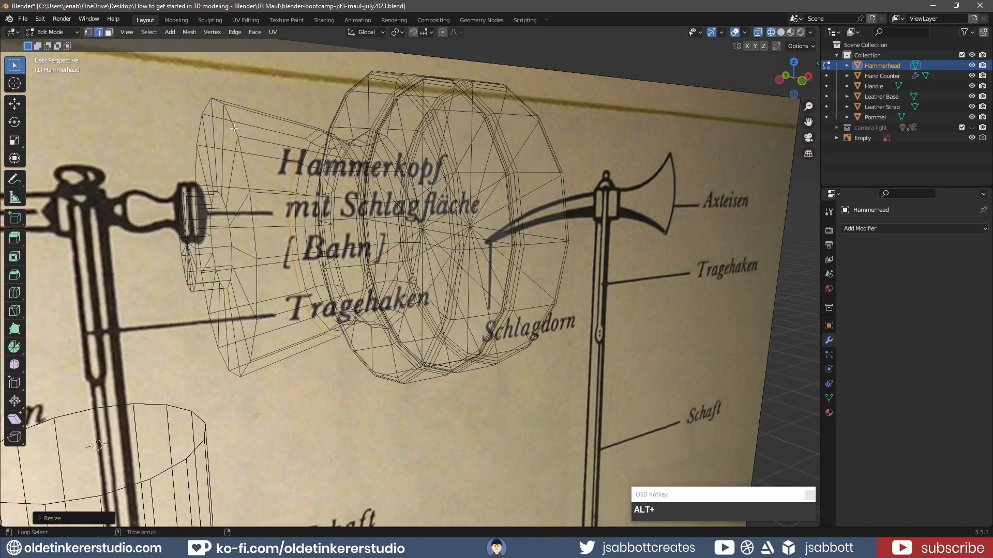
alt+click(234, 128)
key(KP_1)
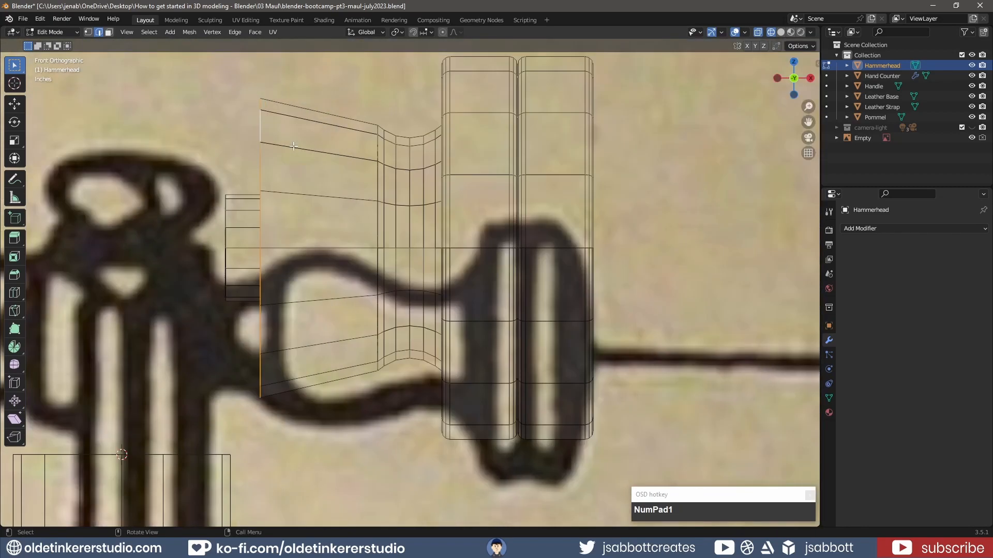
key(s)
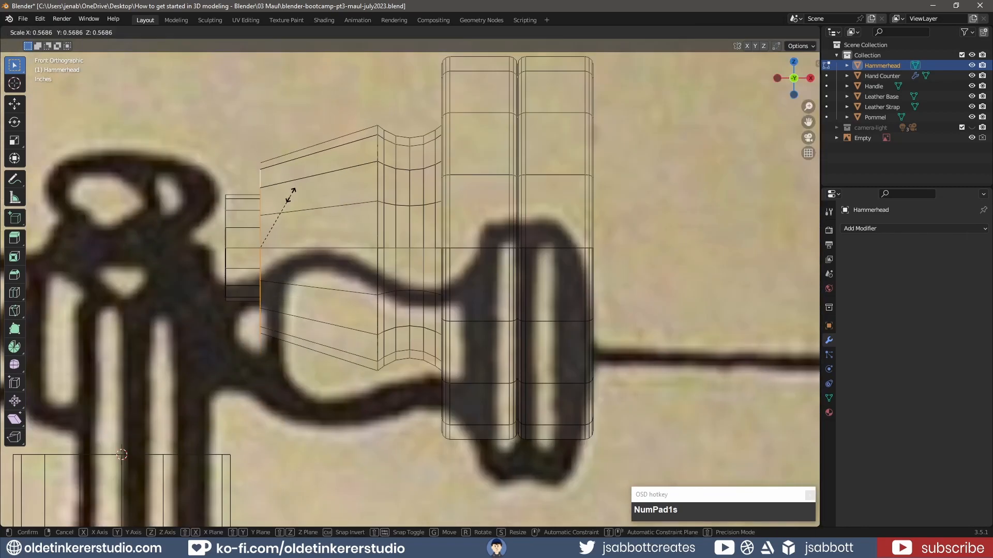
key(shift)
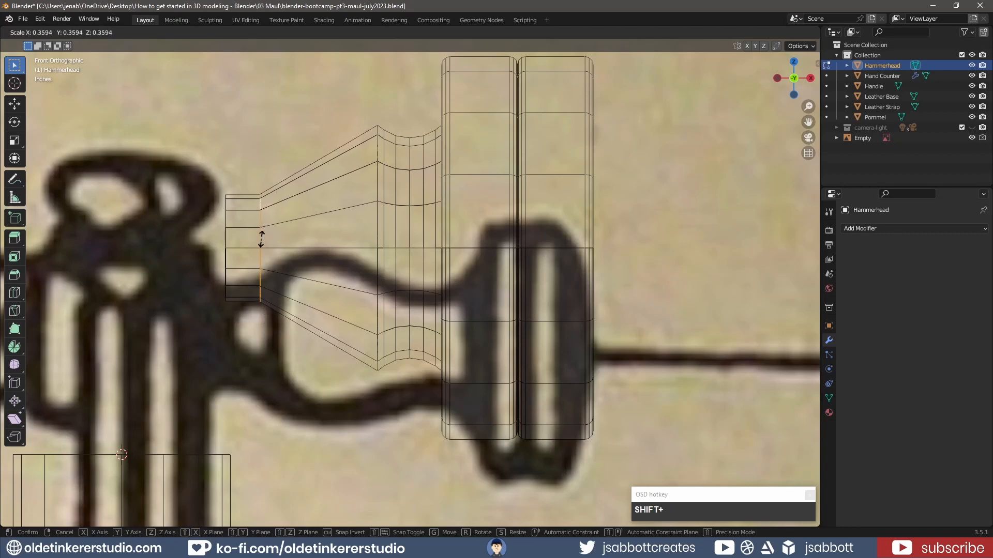
click(261, 239)
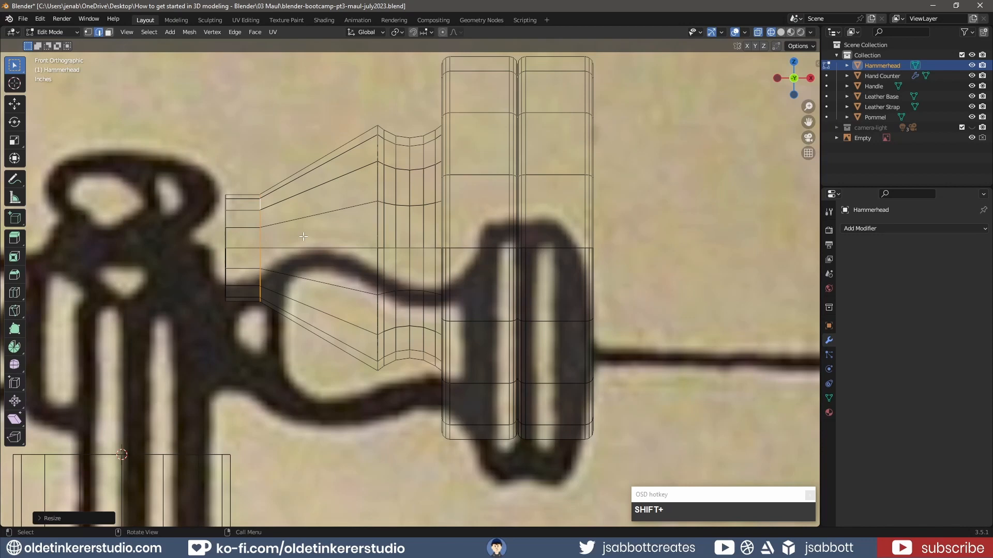
Step: Add a centred loop cut around the tapered bulb section and scale it outward to give the bulb a fuller profile
key(ctrl+r)
click(316, 168)
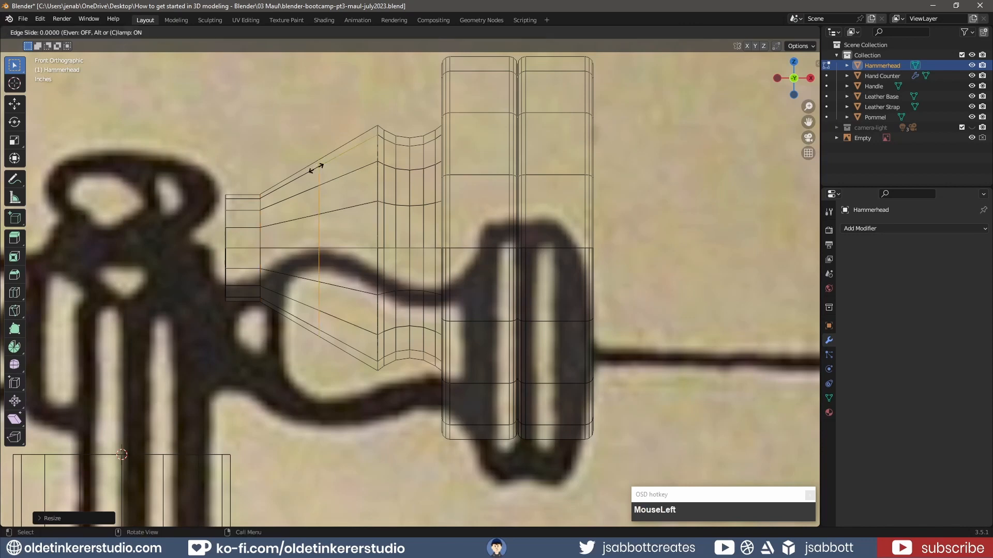
click(317, 168)
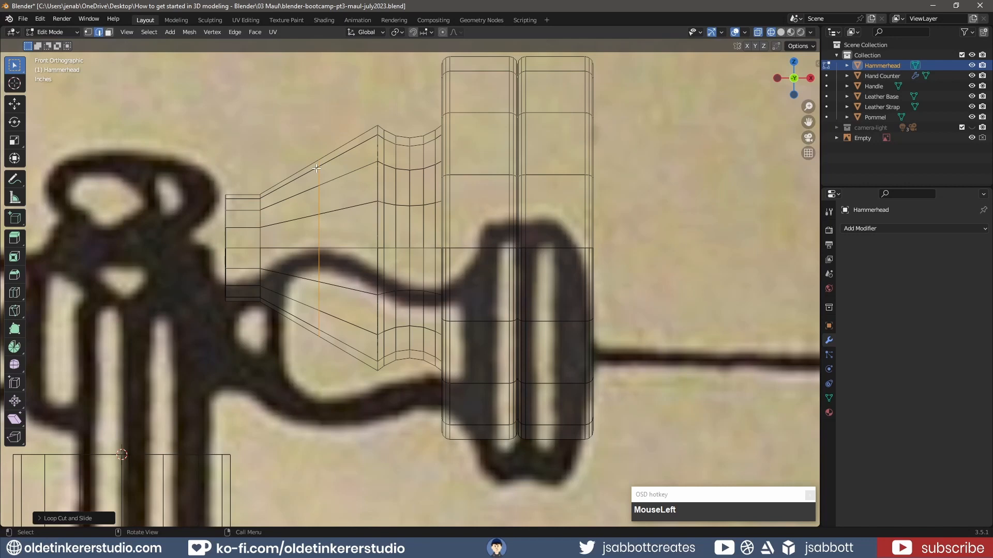
key(s)
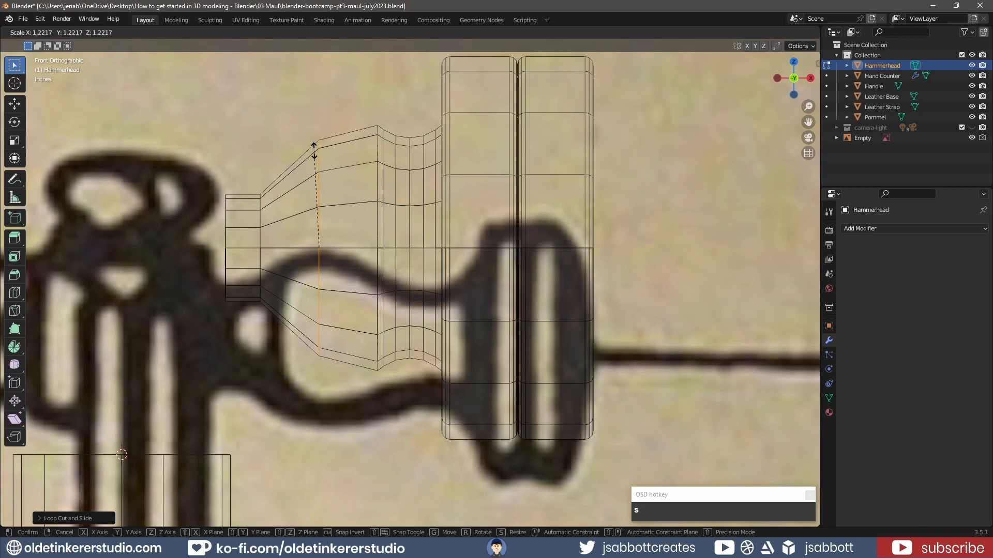
click(318, 175)
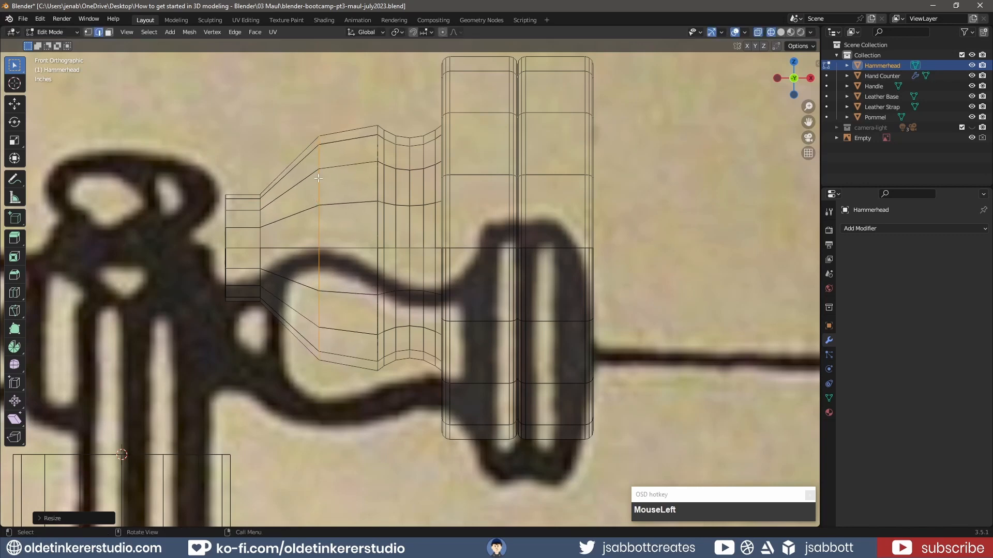
Step: Bevel the bulb's middle edge loop with 4 segments, widening it to the neck edge, and clear the selection
key(ctrl+b)
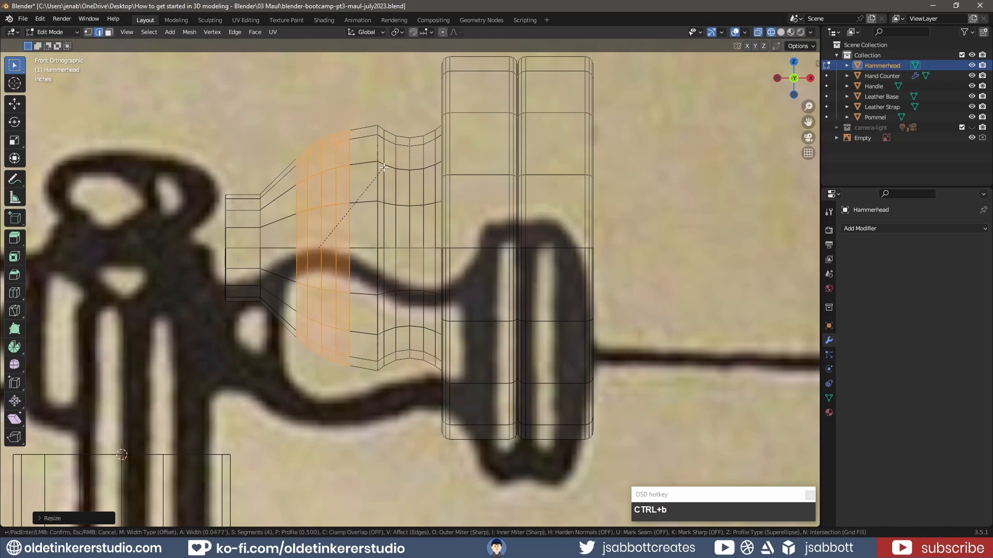
click(412, 157)
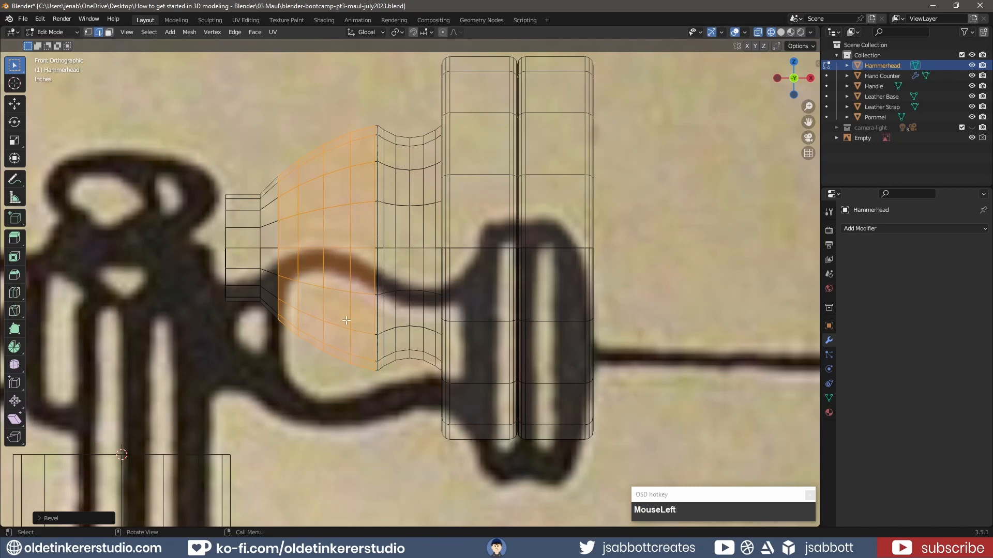
key(alt+a)
Step: Add a centred loop cut around the small end section beside the handle and scale it up to about 1.15
key(ctrl+r)
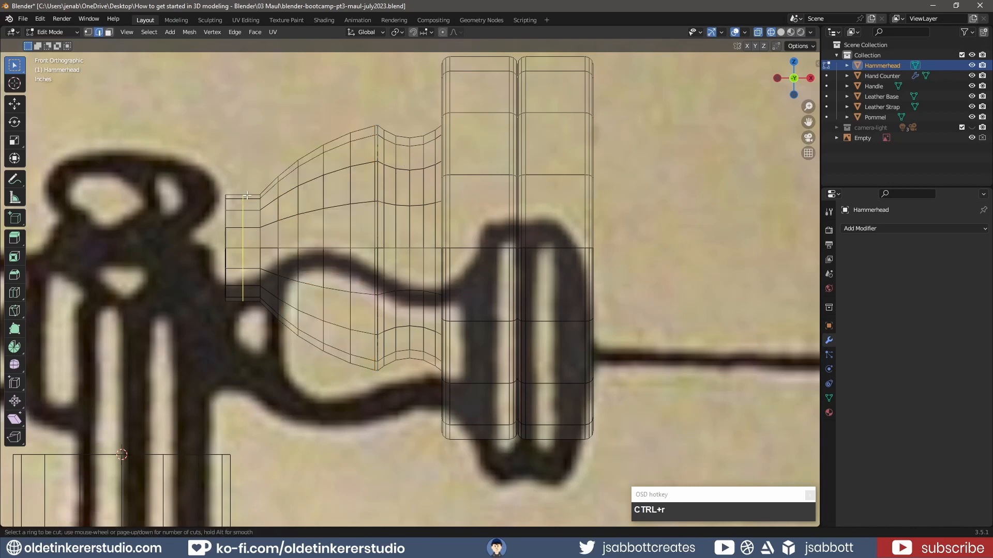
click(242, 196)
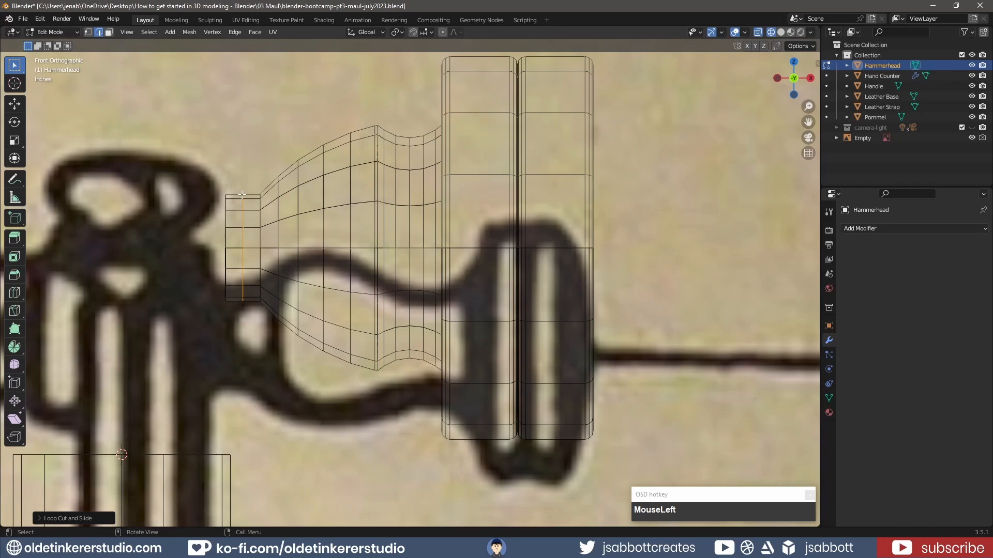
key(s)
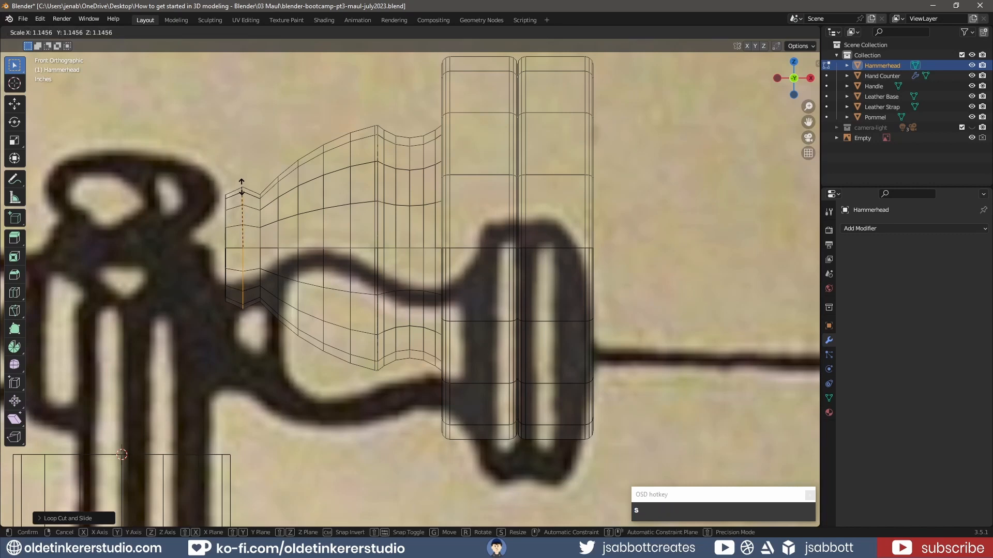
click(241, 186)
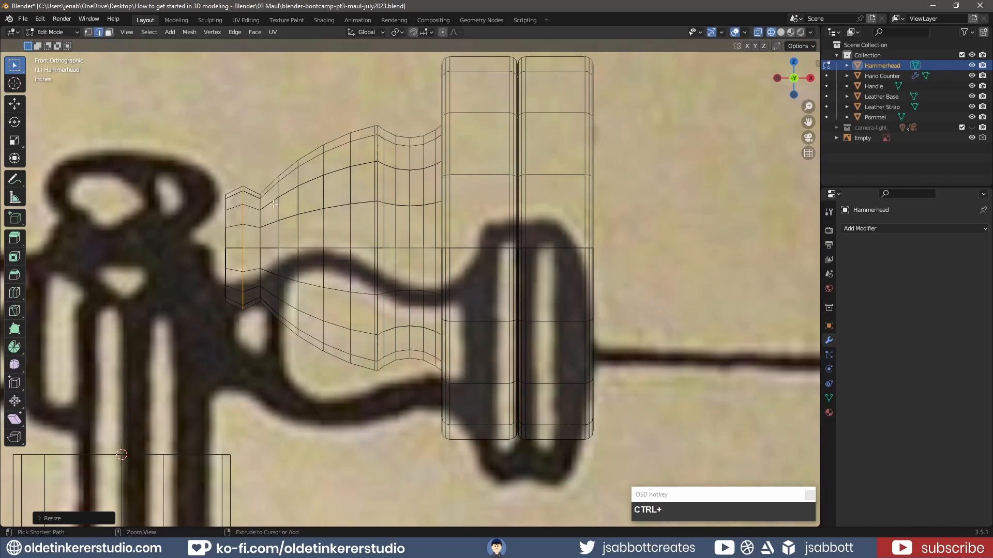
Step: Bevel the small end section's middle loop about 0.02' wide with 4 segments and switch the viewport to Material Preview shading
key(ctrl+b)
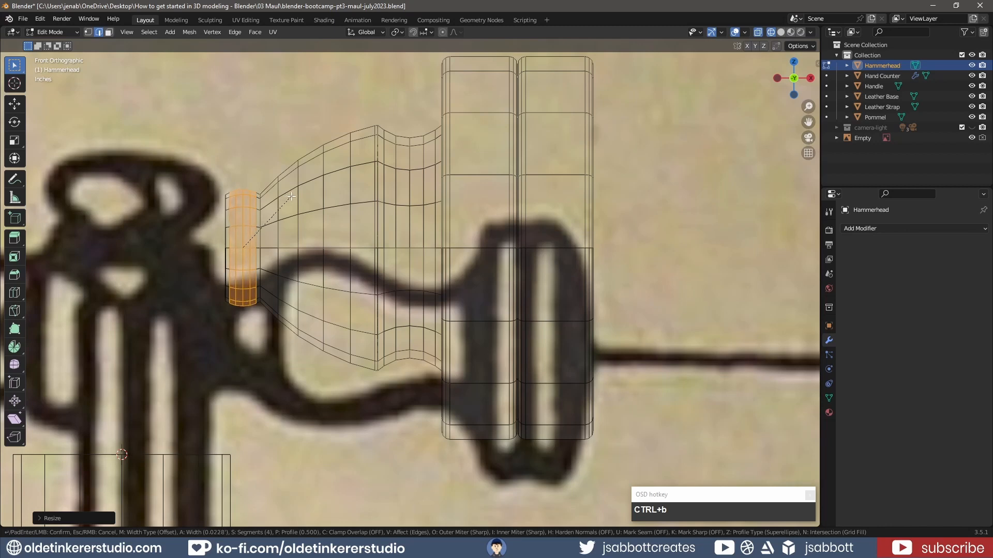
click(290, 197)
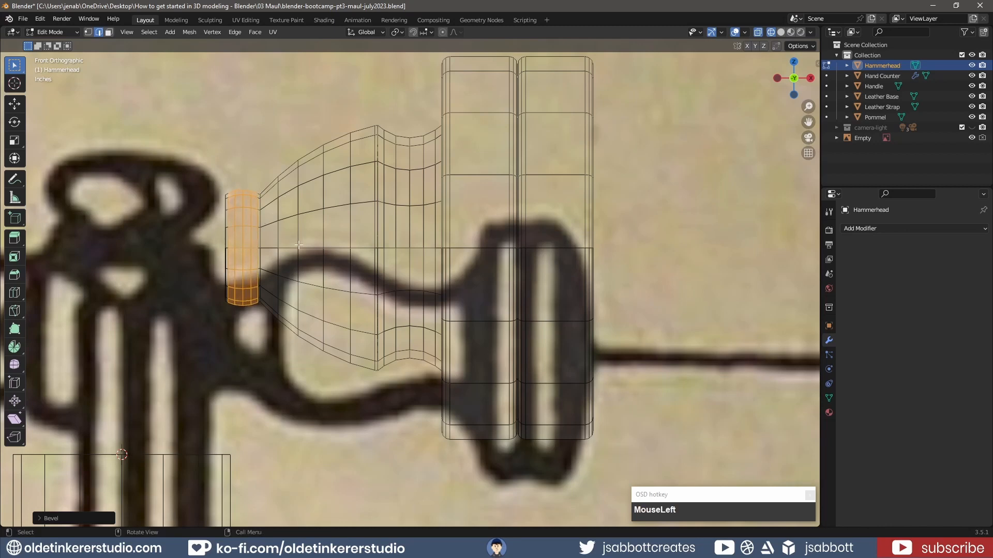
scroll(628, 292, down, 4)
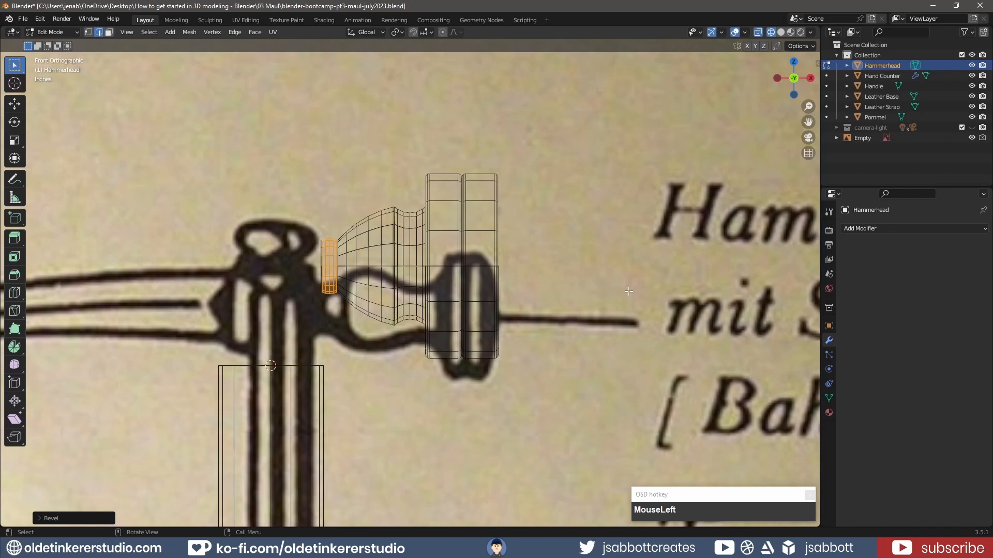
key(z)
click(633, 350)
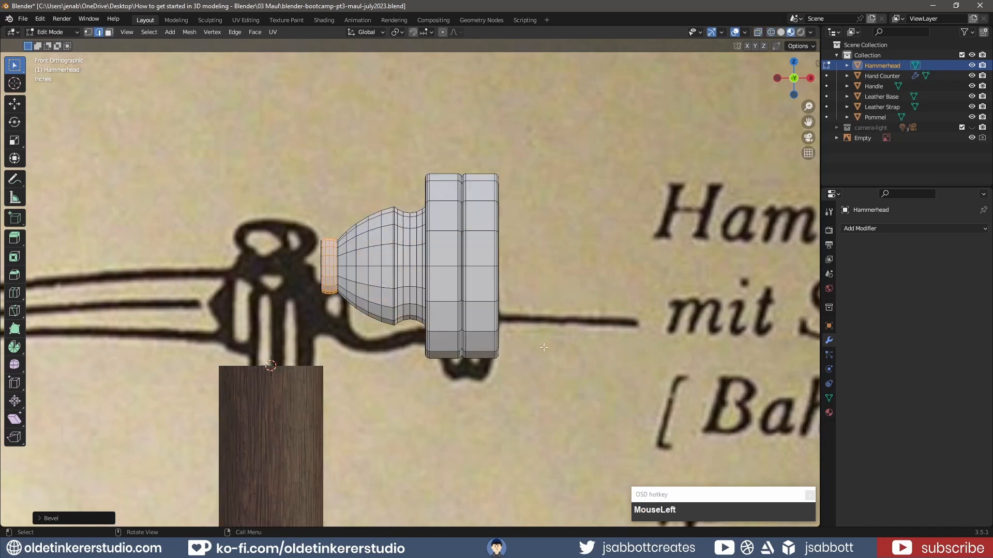
Step: In face mode, circle-select the end-cap faces of the small section facing the handle and delete them
key(3)
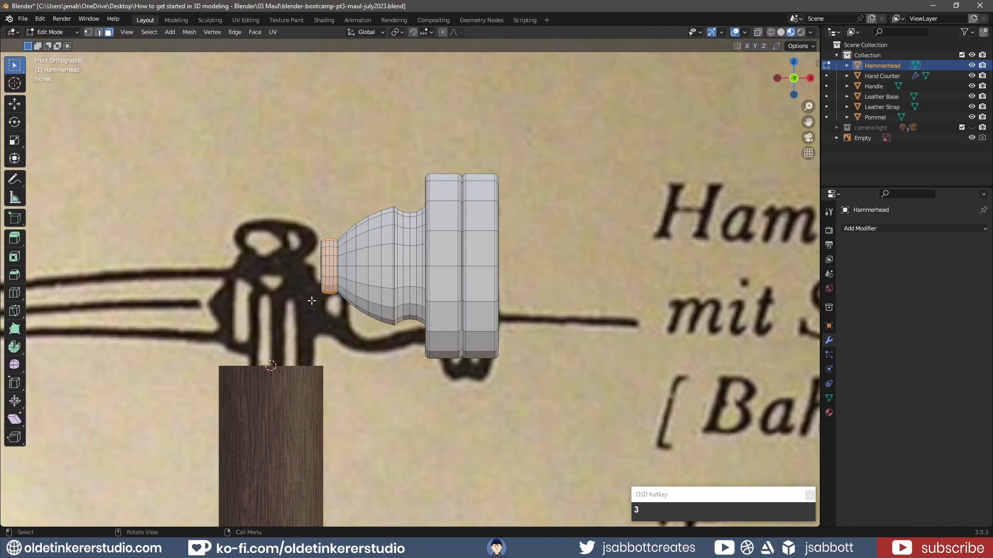
middle_drag(292, 274, 403, 300)
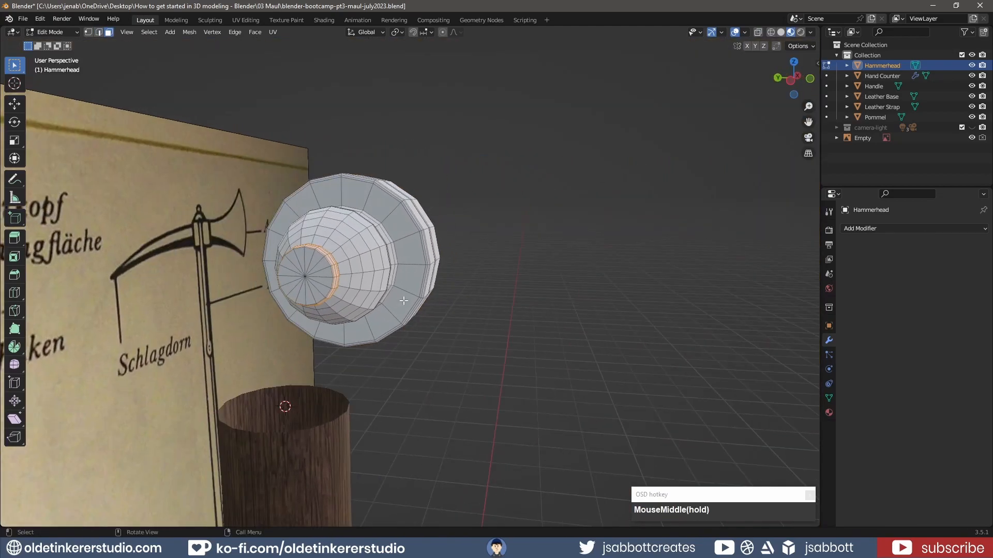
click(536, 348)
key(c)
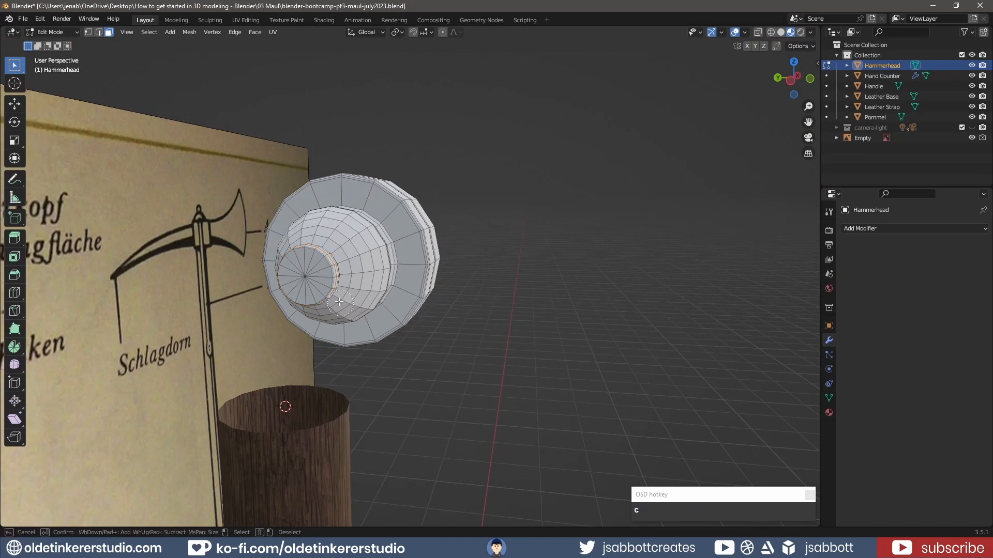
click(307, 276)
right_click(307, 276)
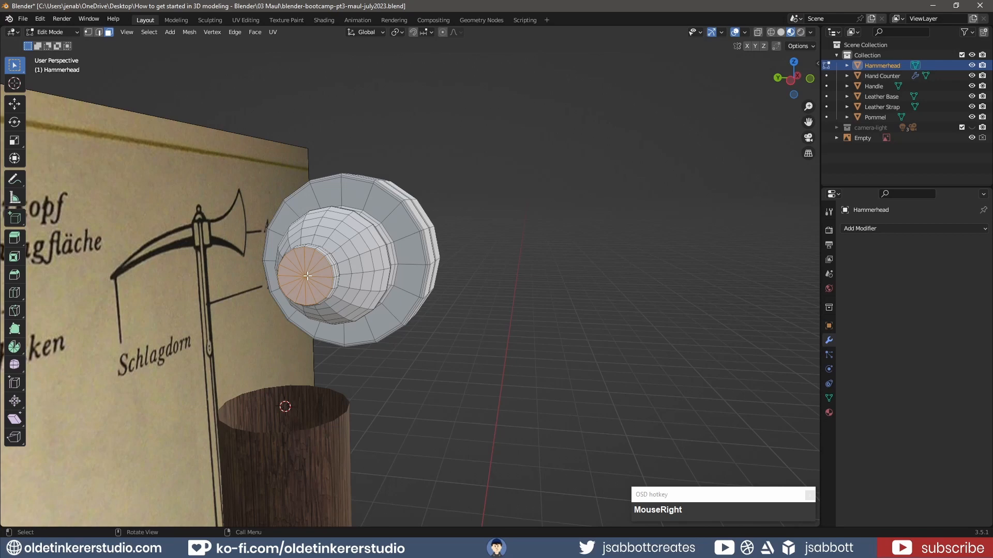
key(x)
click(308, 275)
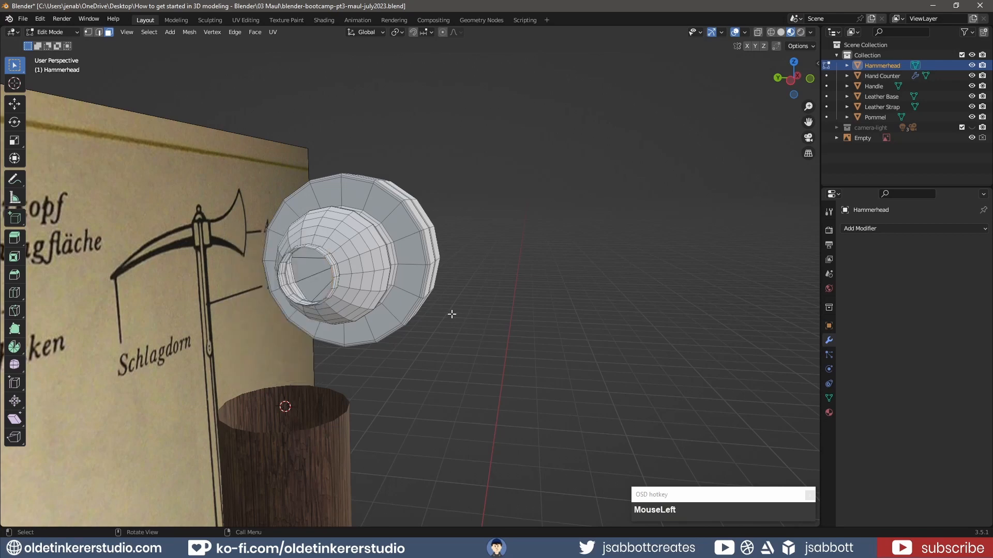
Step: Return to front view, save the file, and add a cube to the hammerhead mesh at the 3D cursor
key(KP_1)
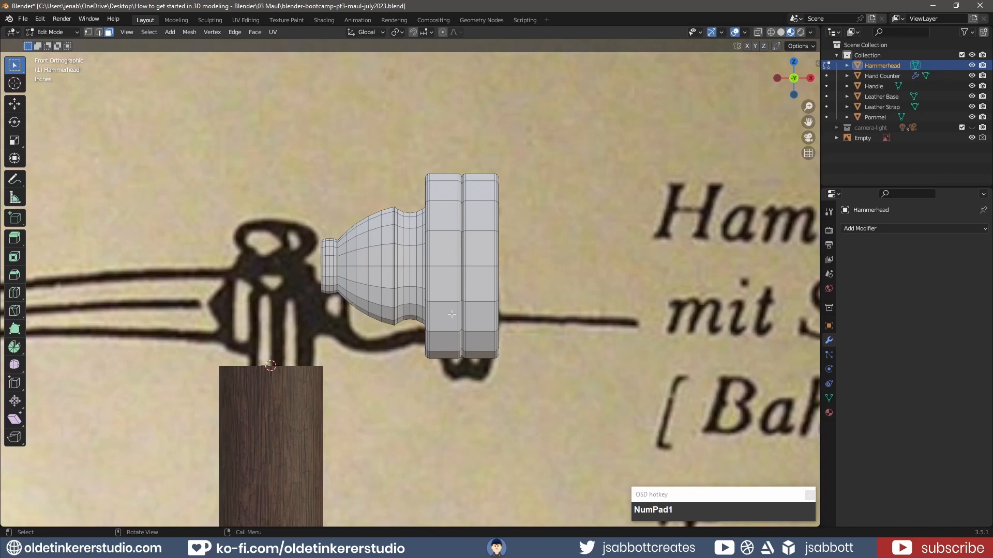
key(ctrl+s)
key(shift+a)
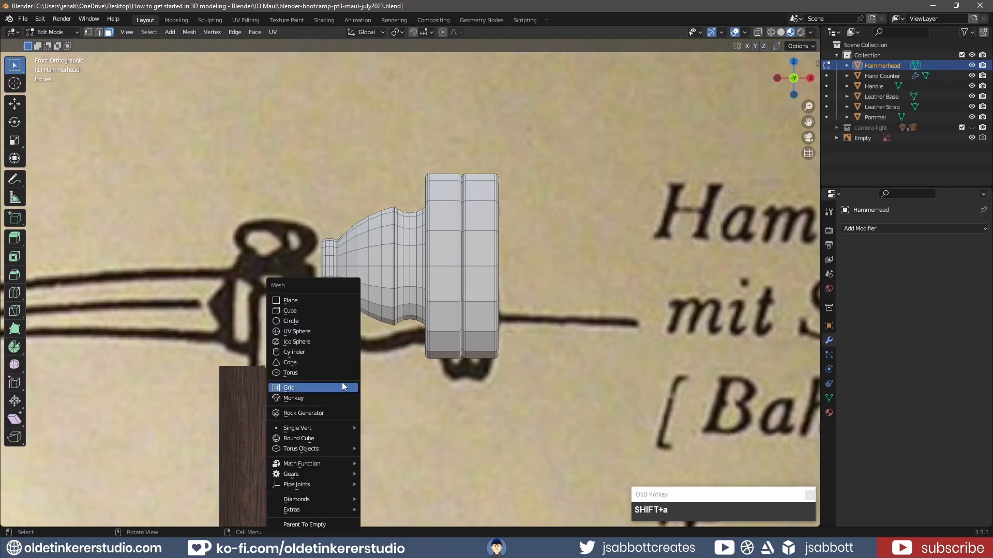
click(305, 310)
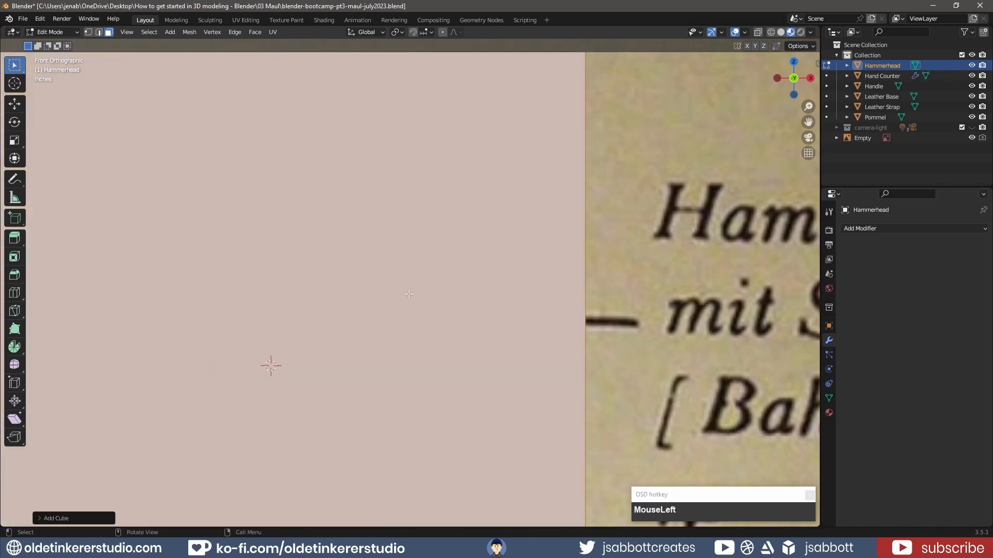
Step: Scale the new cube down uniformly to about 0.2 so it is slightly wider than the handle
shift+middle_drag(409, 294, 605, 277)
scroll(556, 268, down, 4)
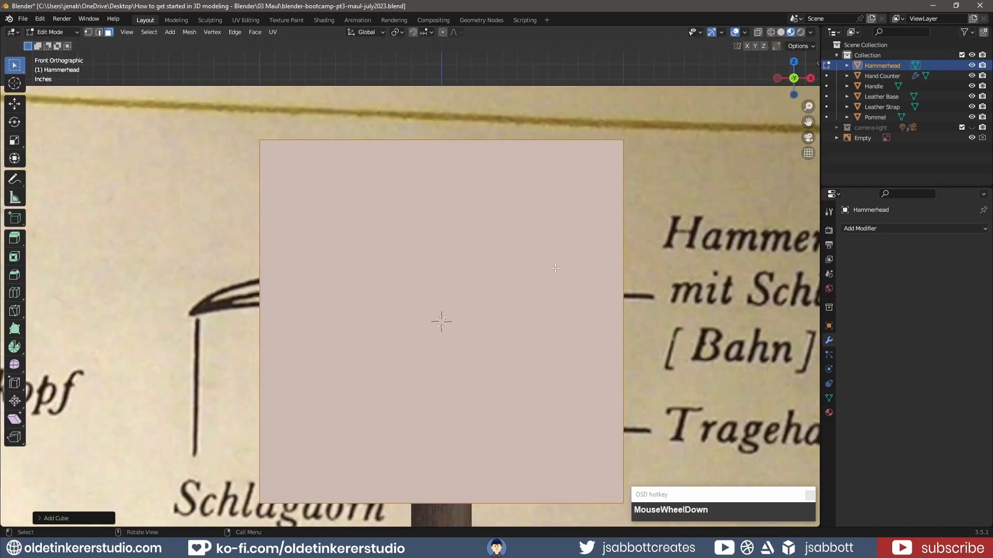
scroll(556, 268, down, 1)
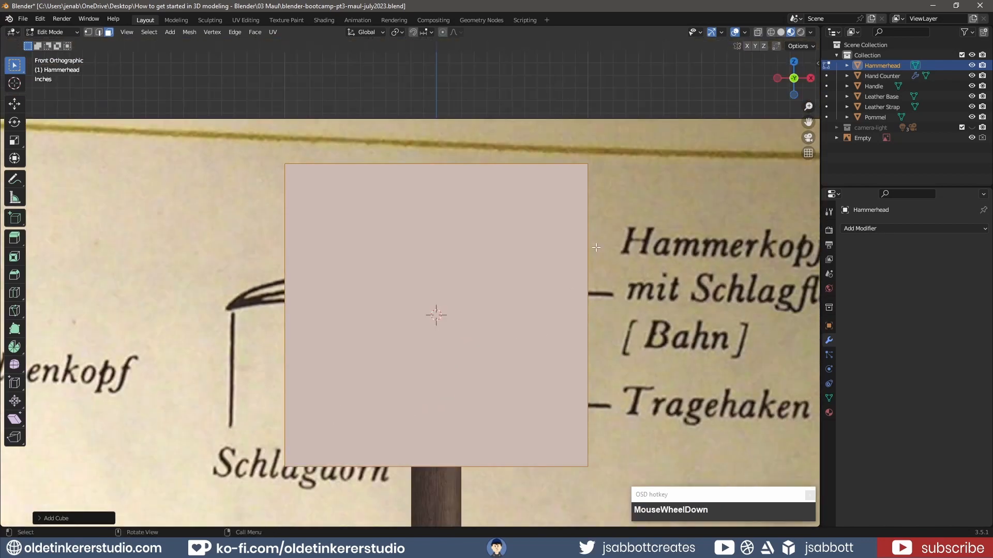
key(s)
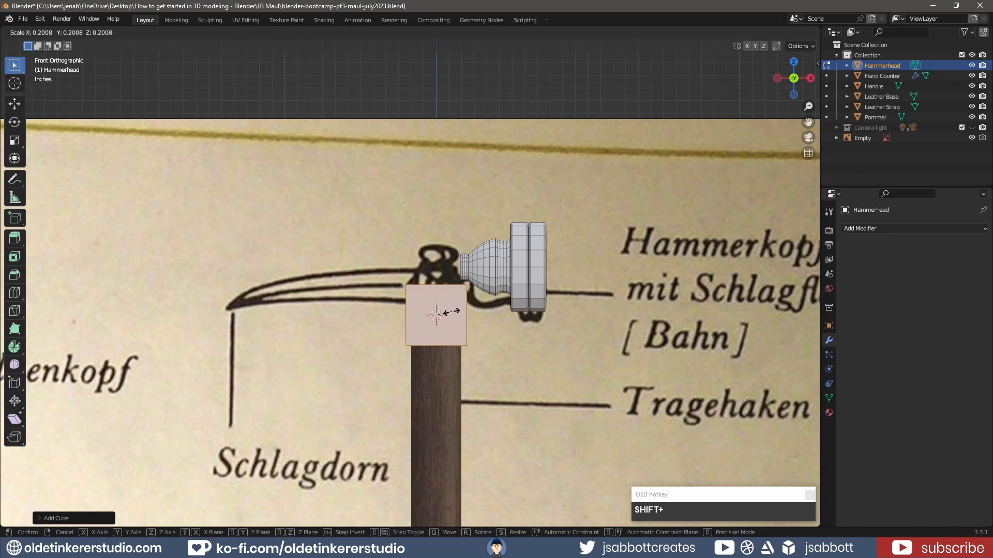
click(436, 314)
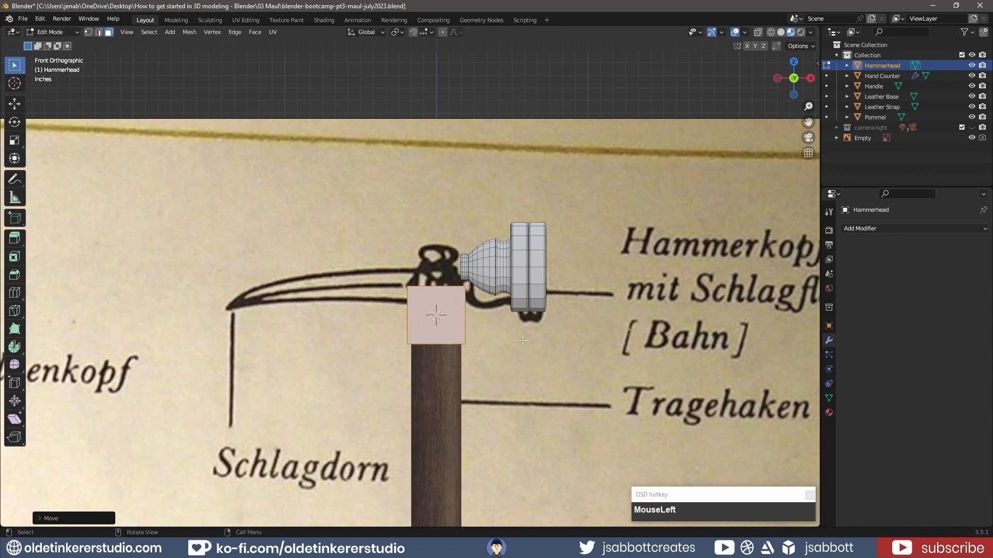
Step: Switch to wireframe shading and raise the cube about 0.175' along Z so it sits on top of the handle
key(z)
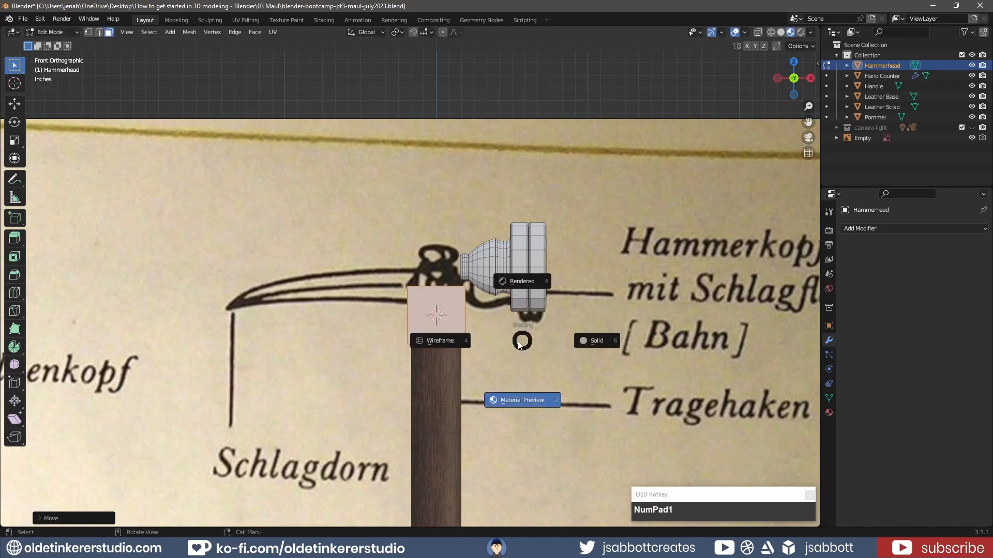
click(515, 341)
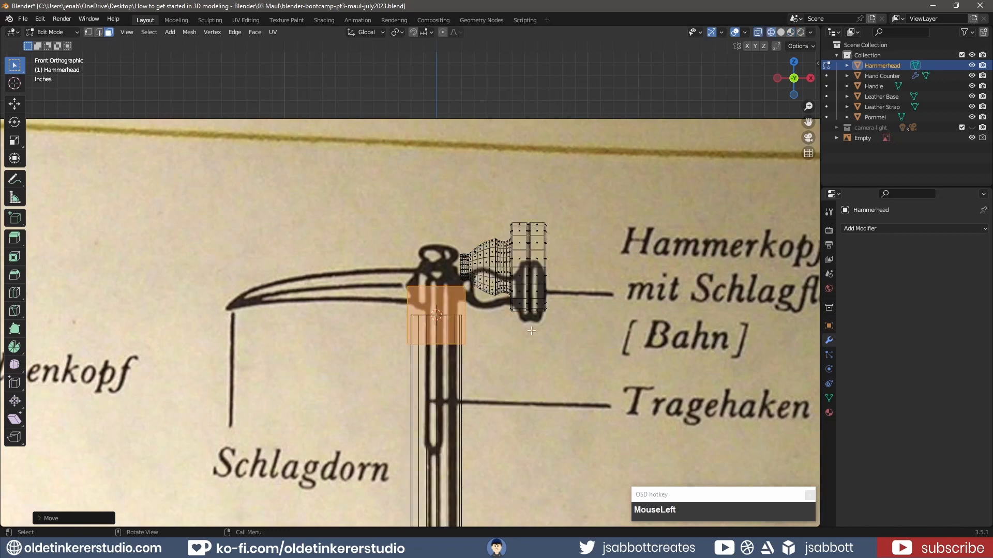
key(g)
key(z)
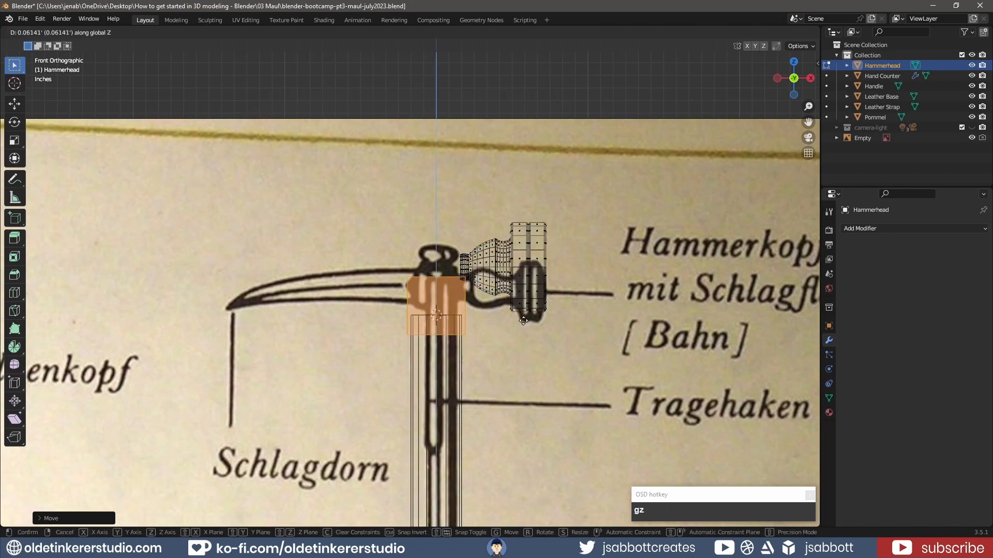
key(shift)
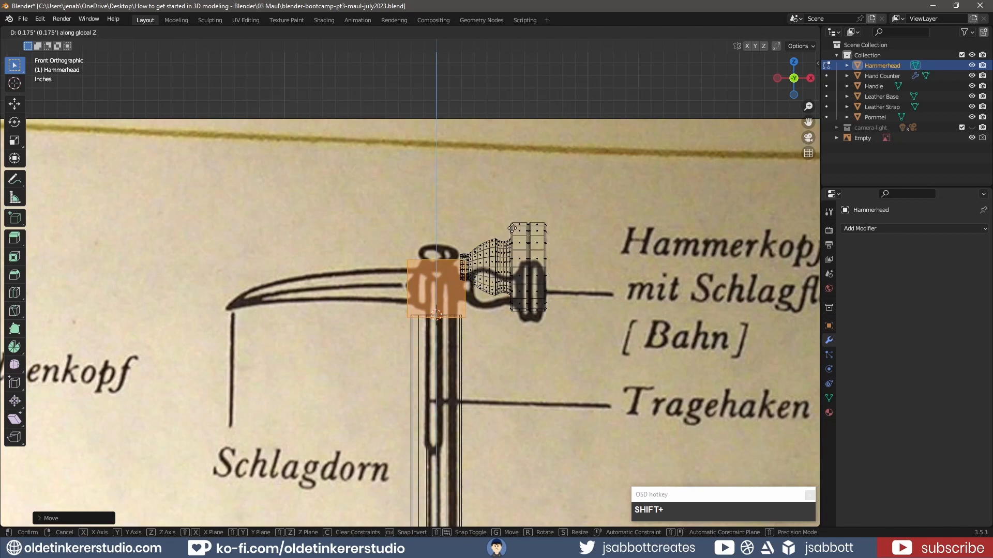
click(526, 279)
Step: Lower the whole linked hammer face about 0.12' along Z to match the reference drawing, and return to Material Preview shading
click(528, 301)
key(l)
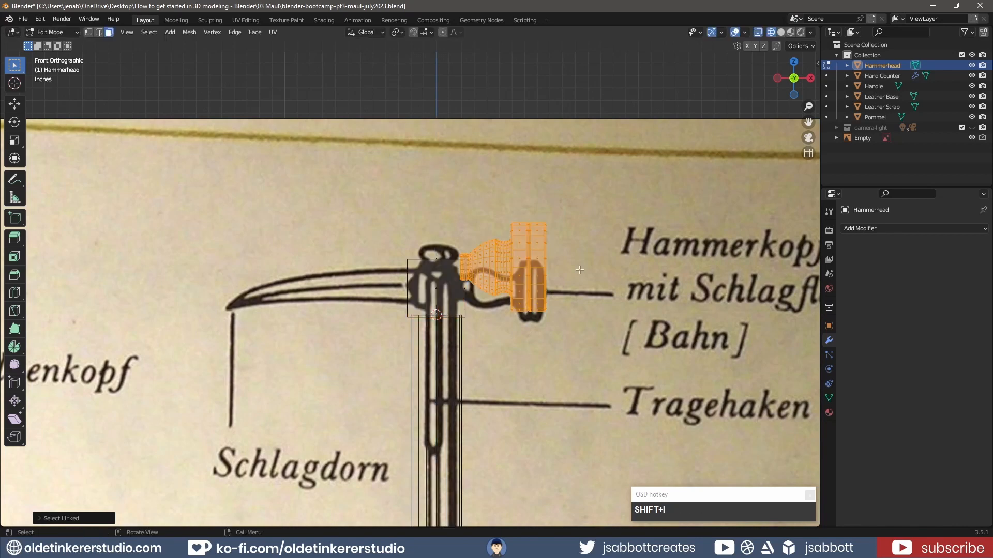
key(g)
key(z)
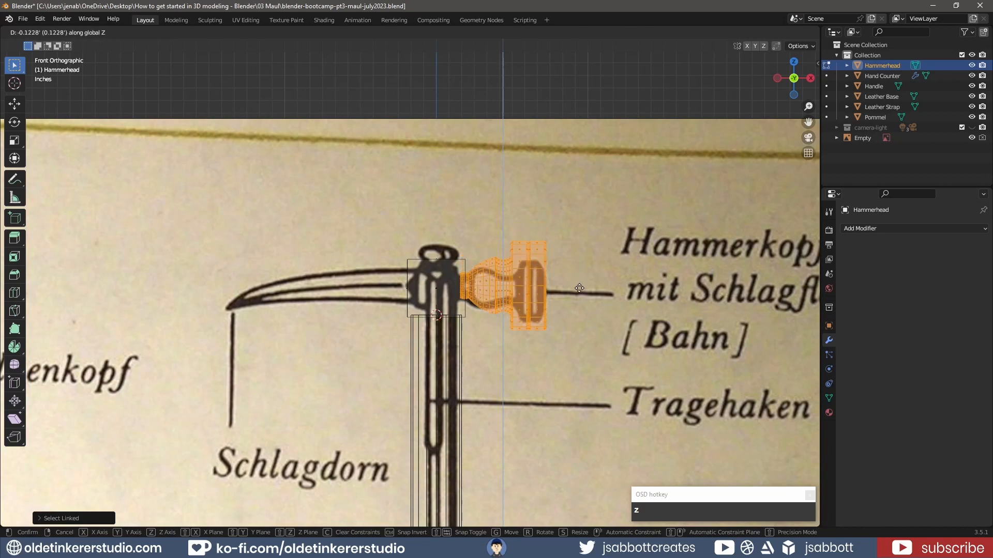
click(580, 289)
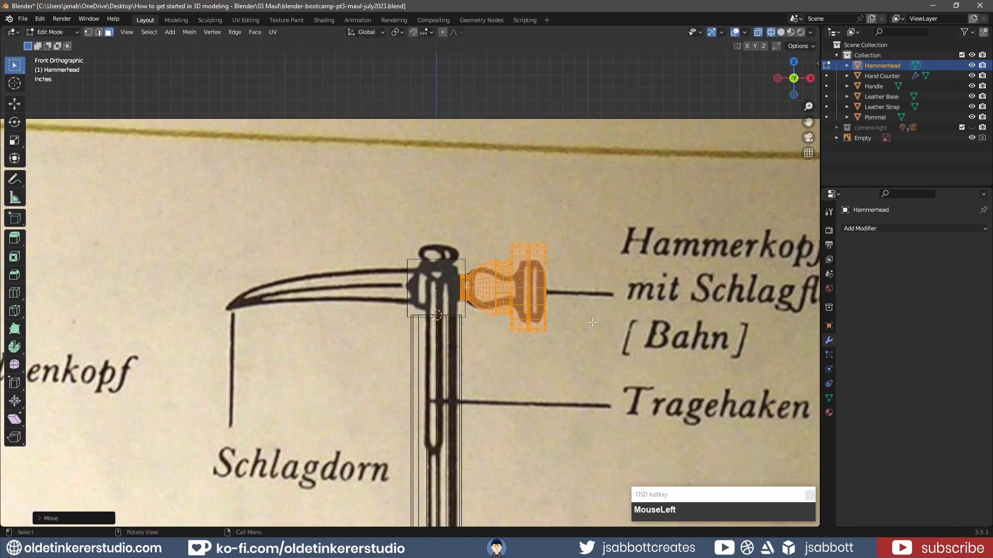
key(z)
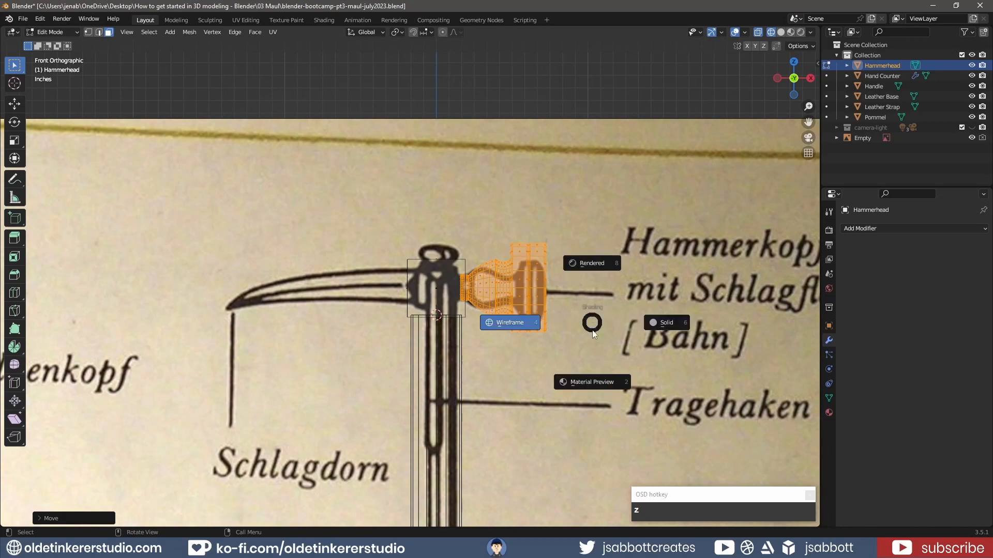
click(588, 381)
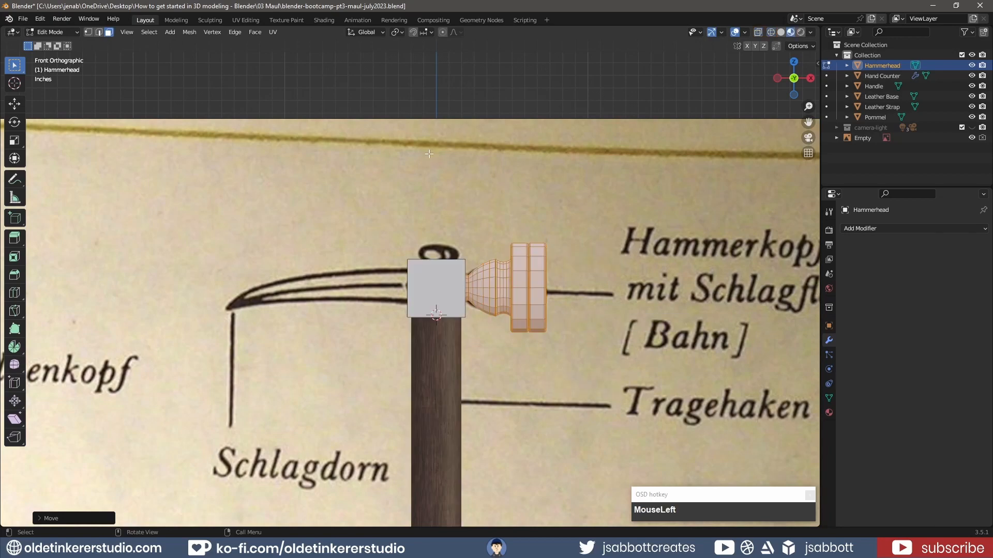
Step: Raise the cube's top face about 0.116' along Z to make the block taller
middle_drag(414, 144, 445, 235)
click(641, 253)
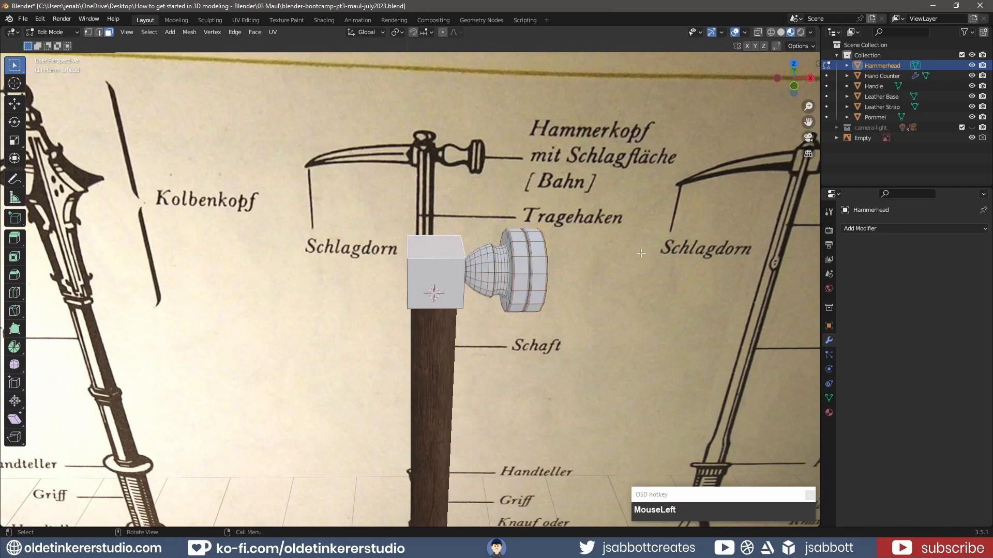
key(KP_1)
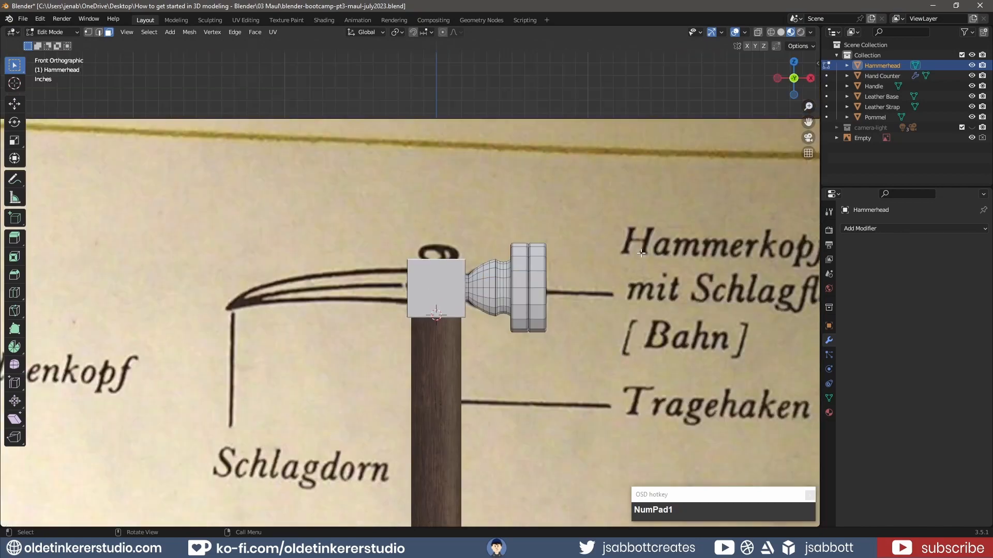
key(g)
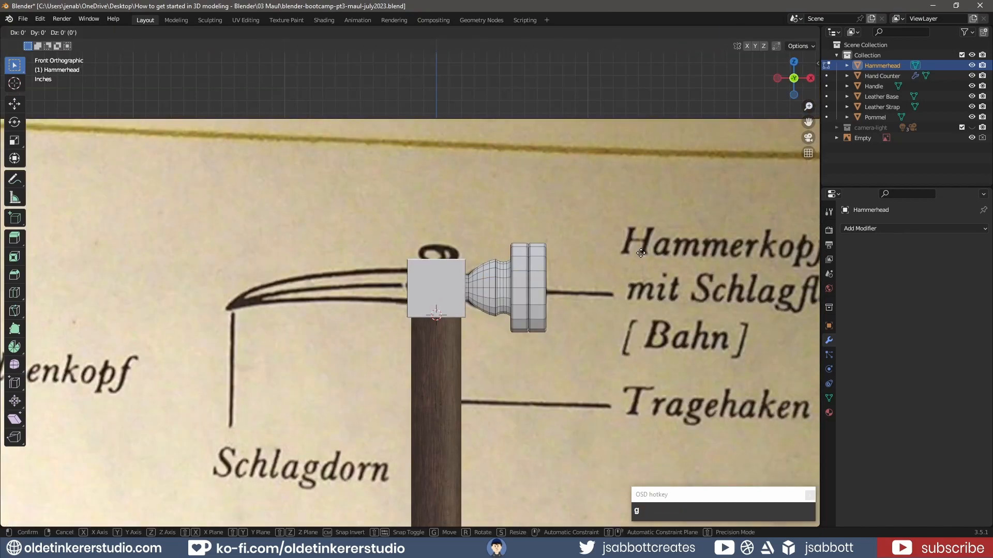
key(z)
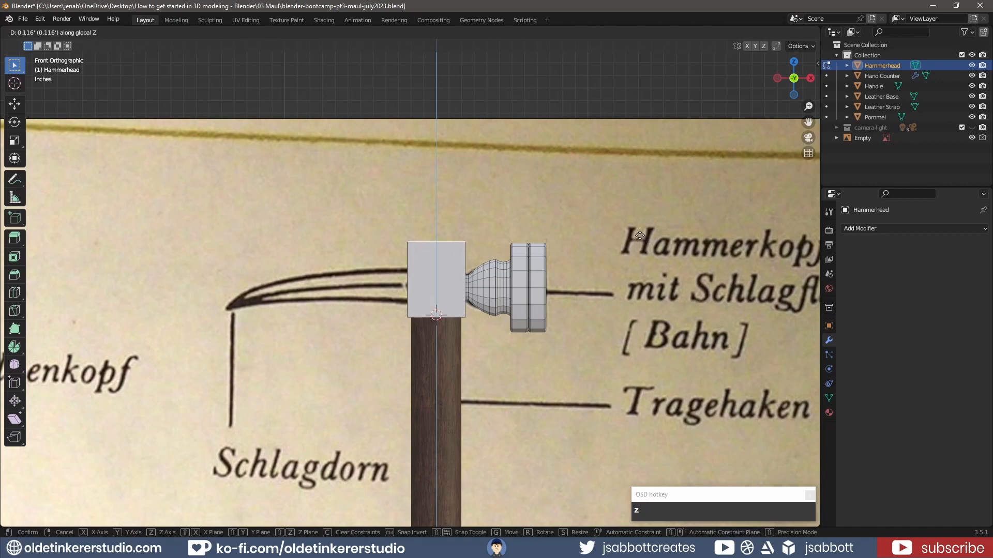
click(640, 236)
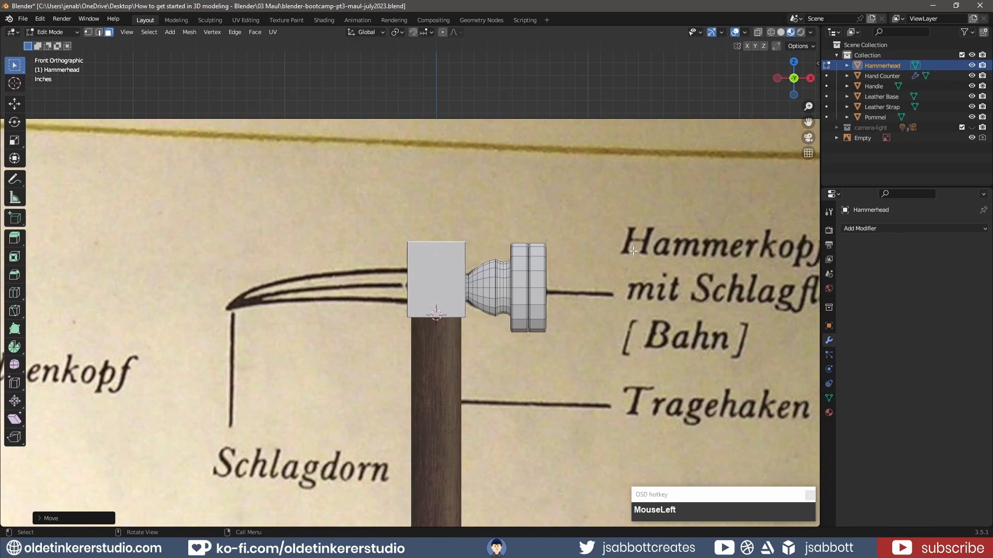
key(s)
click(633, 251)
Step: Bevel all edges of the block with 3 segments and a width of about 0.01'
key(2)
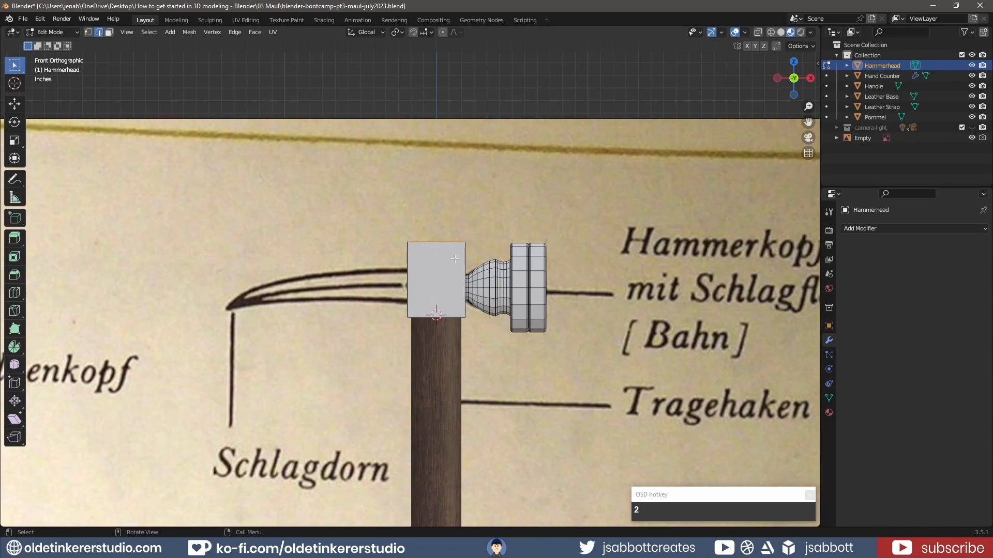
key(l)
middle_drag(455, 259, 533, 240)
key(ctrl+b)
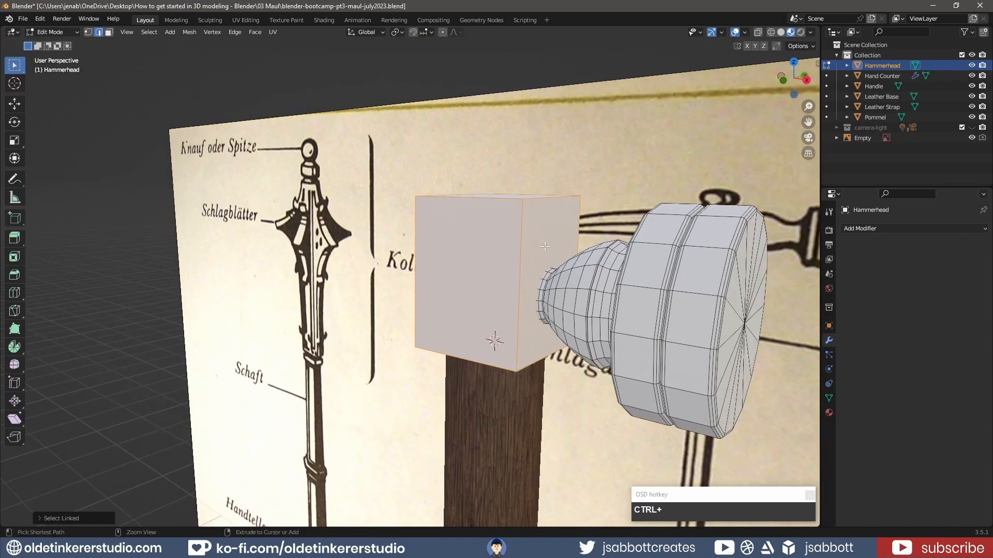
key(shift)
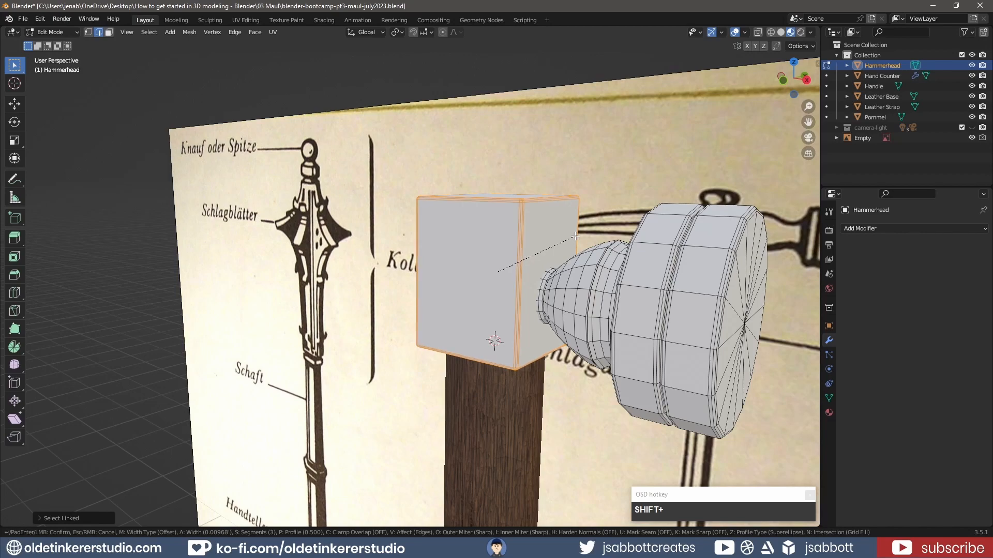
shift+click(573, 237)
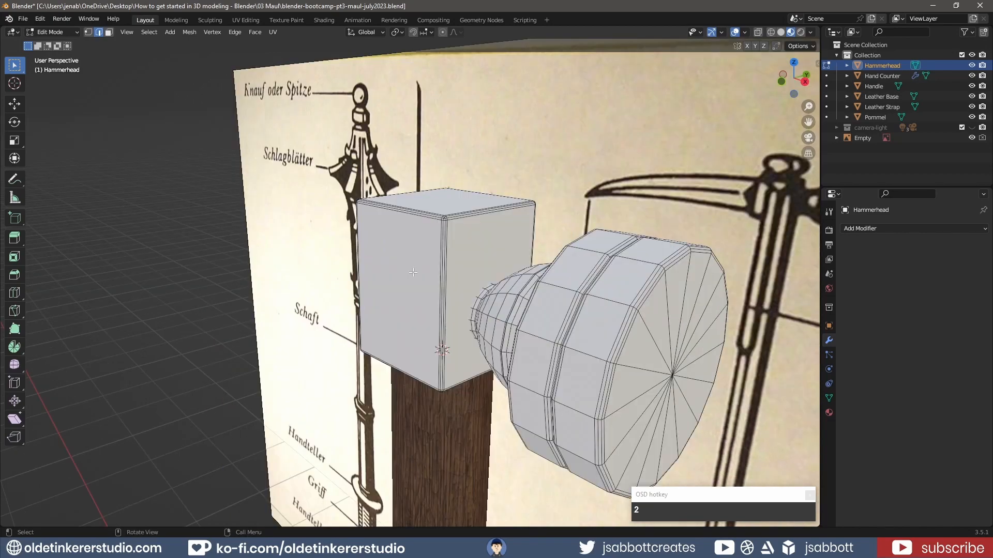
Step: Reshape the central square patch of faces on the block's top into a circle with LoopTools
key(KP_7)
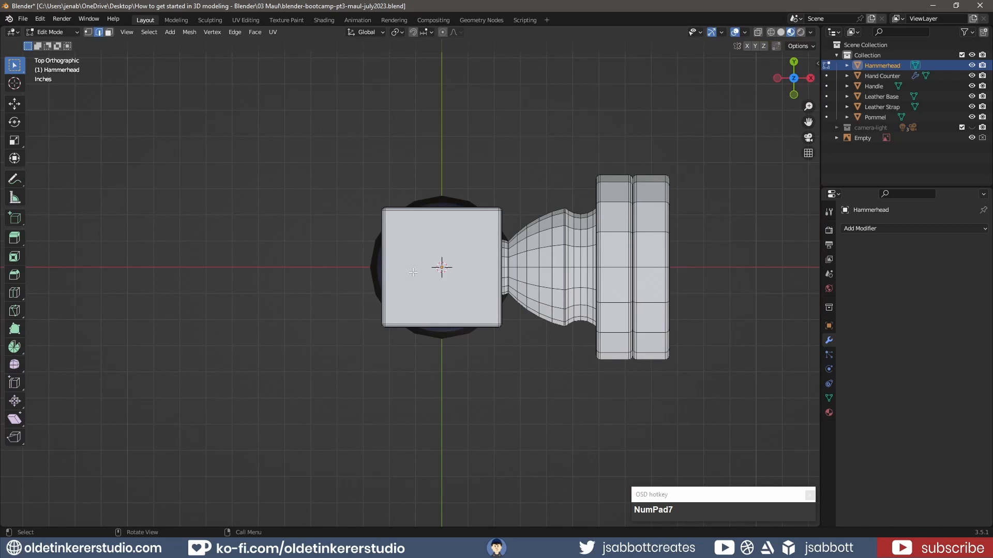
scroll(413, 272, up, 3)
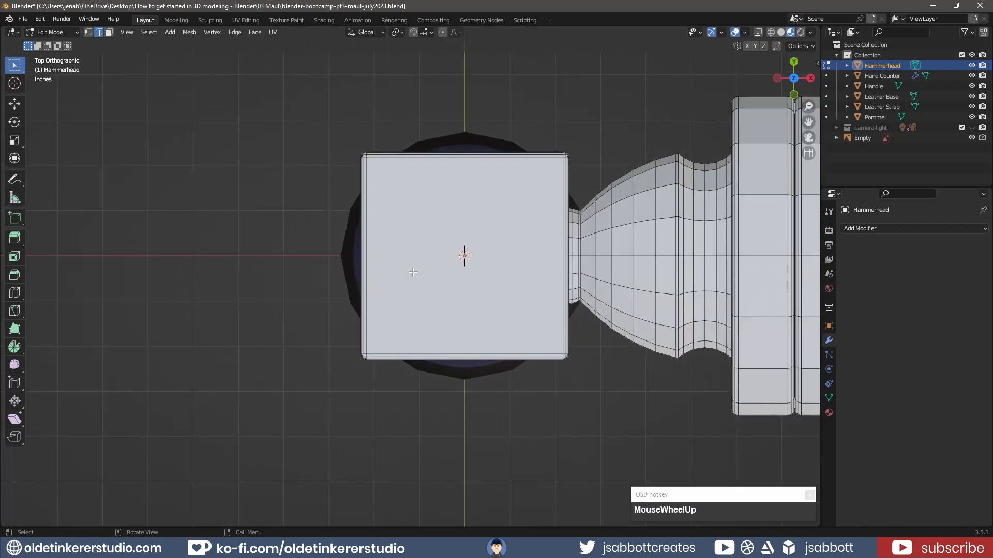
key(3)
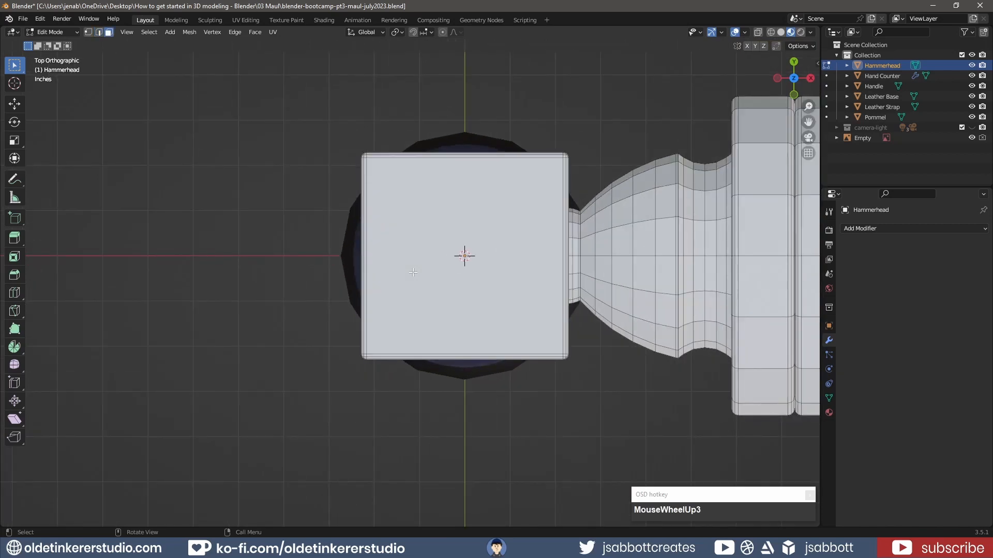
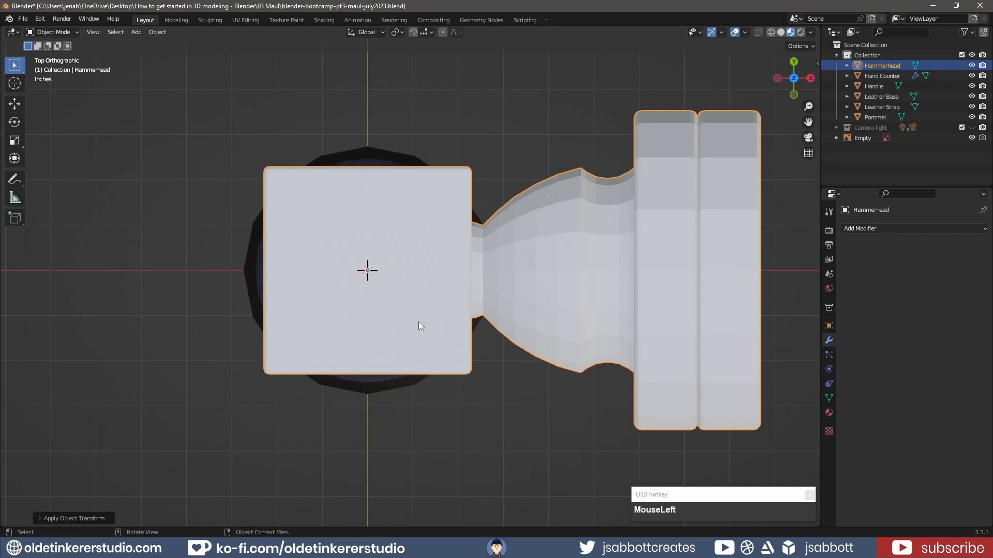
key(Tab)
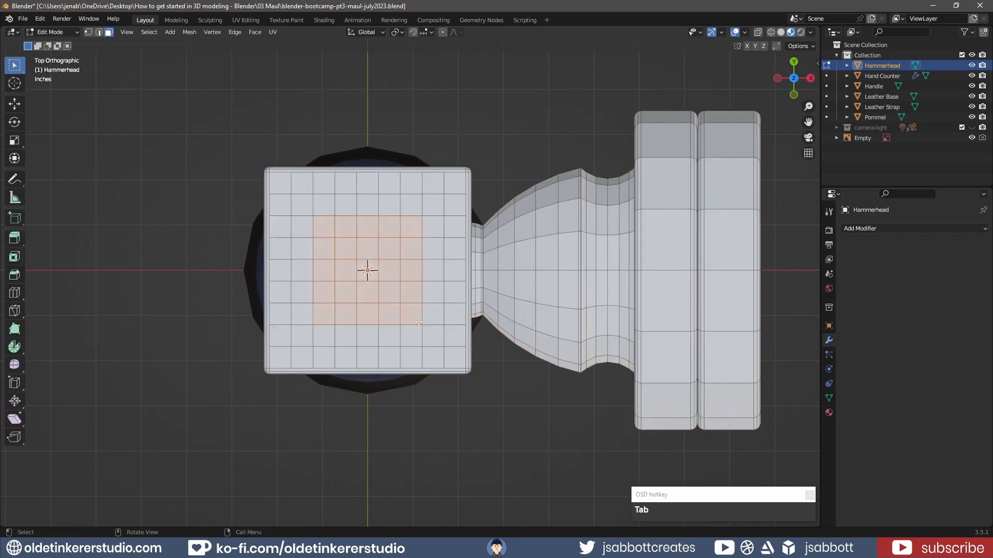
click(367, 270)
right_click(367, 230)
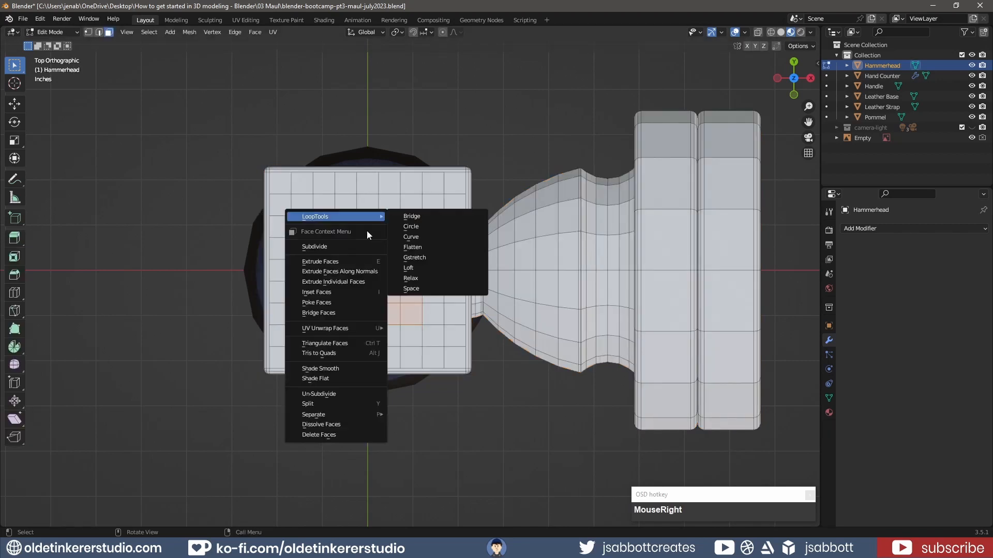
mouse_move(364, 218)
click(425, 228)
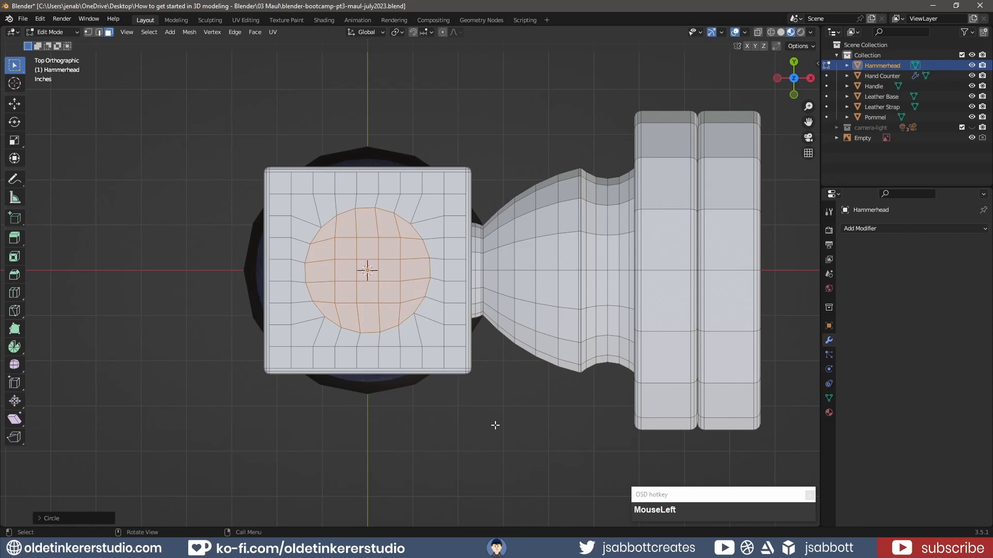
Step: Extrude the circular faces upward into a short cylindrical stub using wireframe shading, and restore Material Preview shading
key(KP_1)
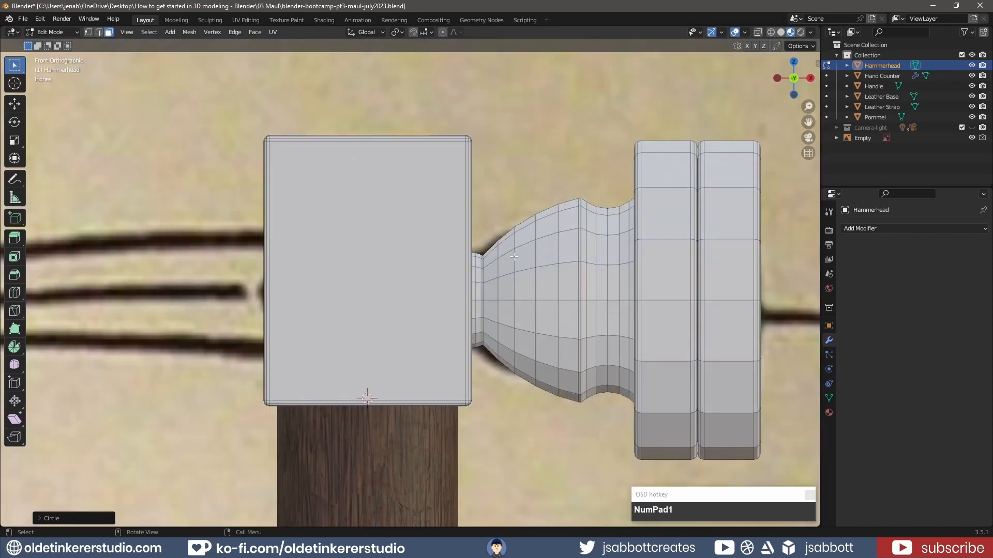
scroll(488, 247, down, 3)
scroll(488, 247, down, 2)
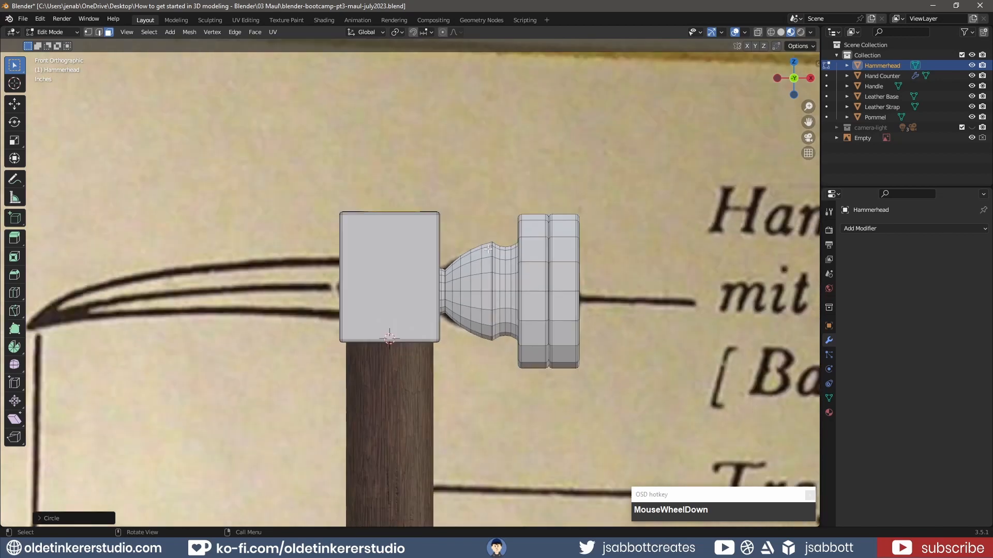
key(z)
click(394, 251)
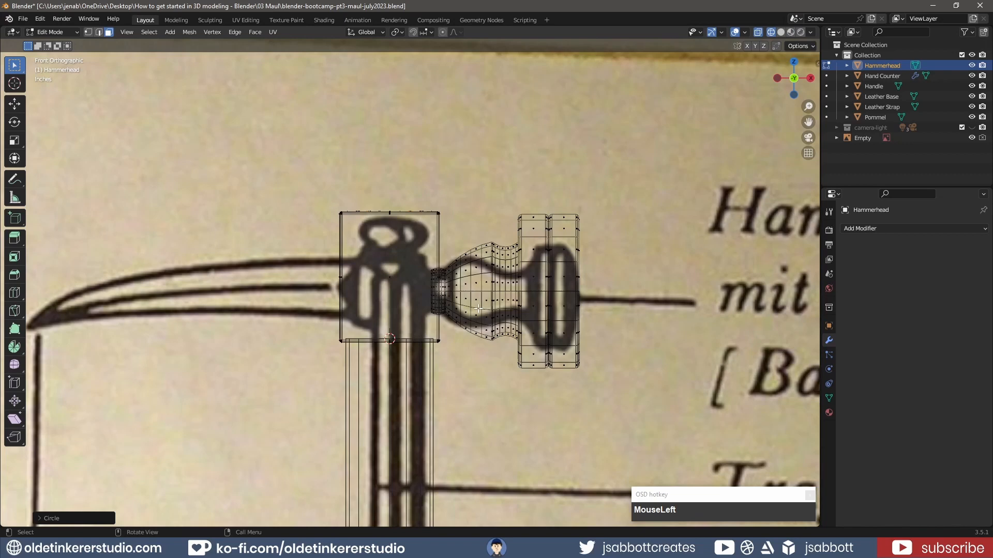
key(e)
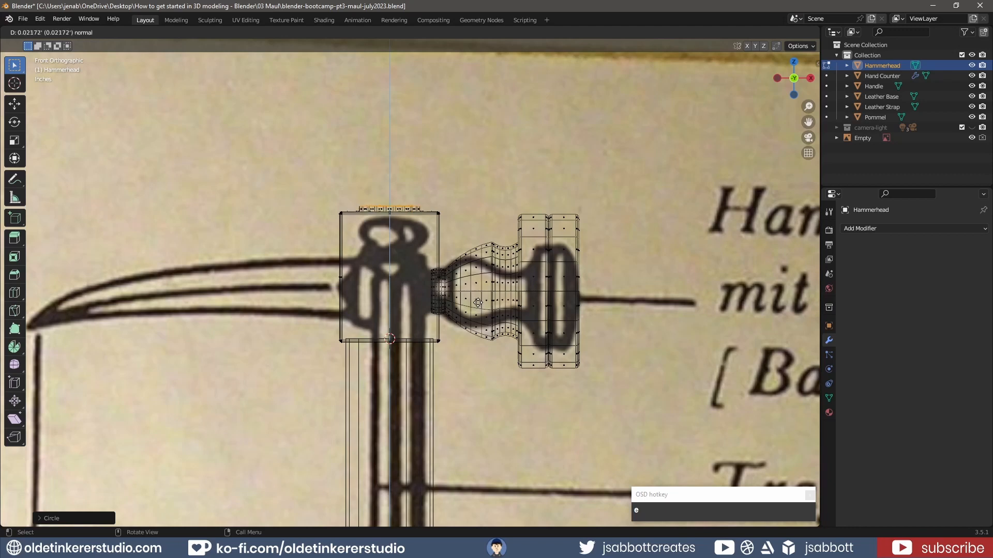
click(501, 163)
key(z)
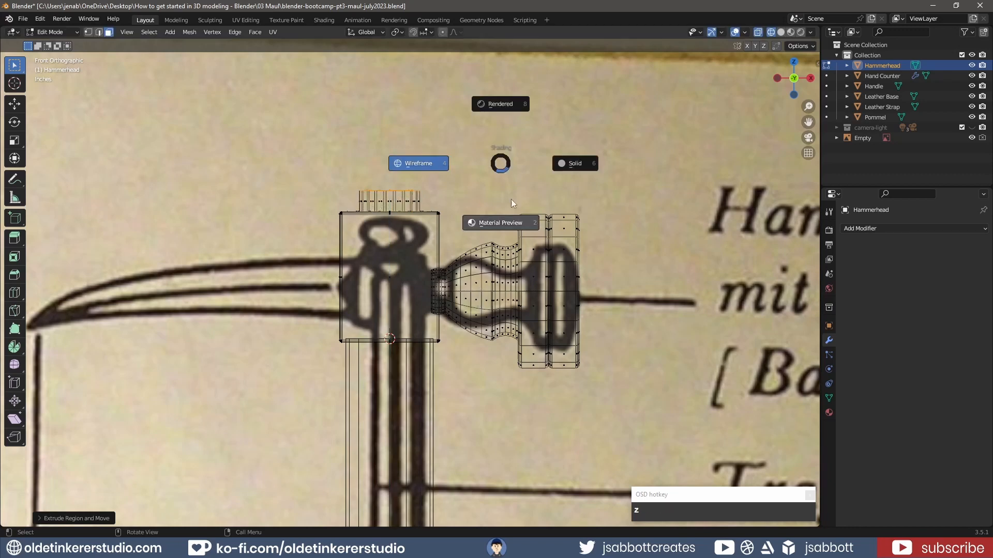
click(507, 225)
Step: Add a centered edge loop around the stub's side and scale it outward by about 1.16
key(ctrl+r)
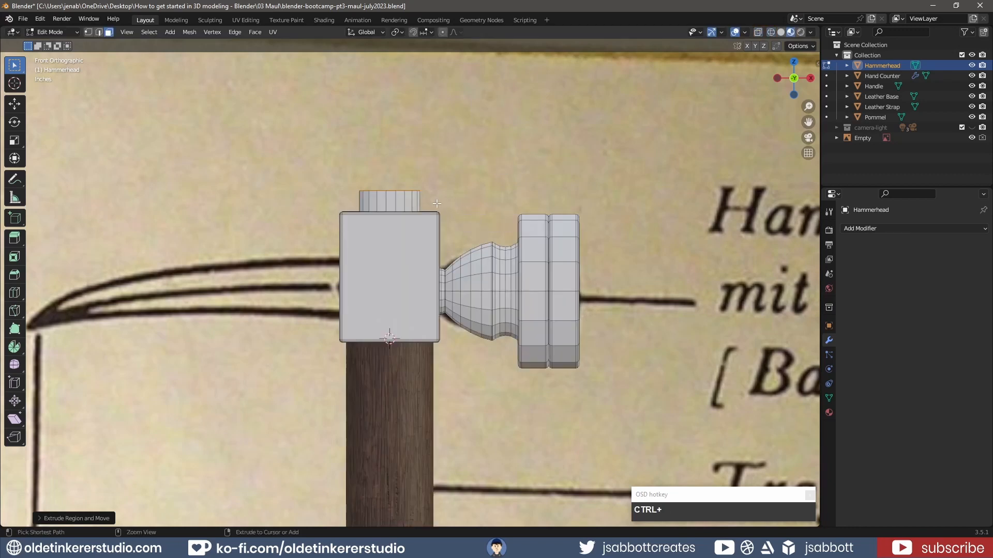
click(413, 202)
click(413, 201)
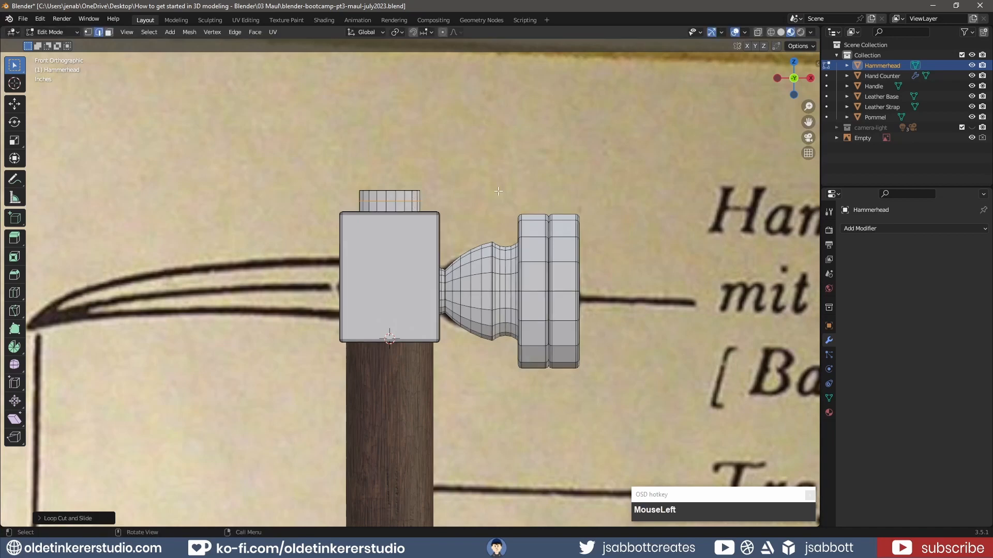
key(s)
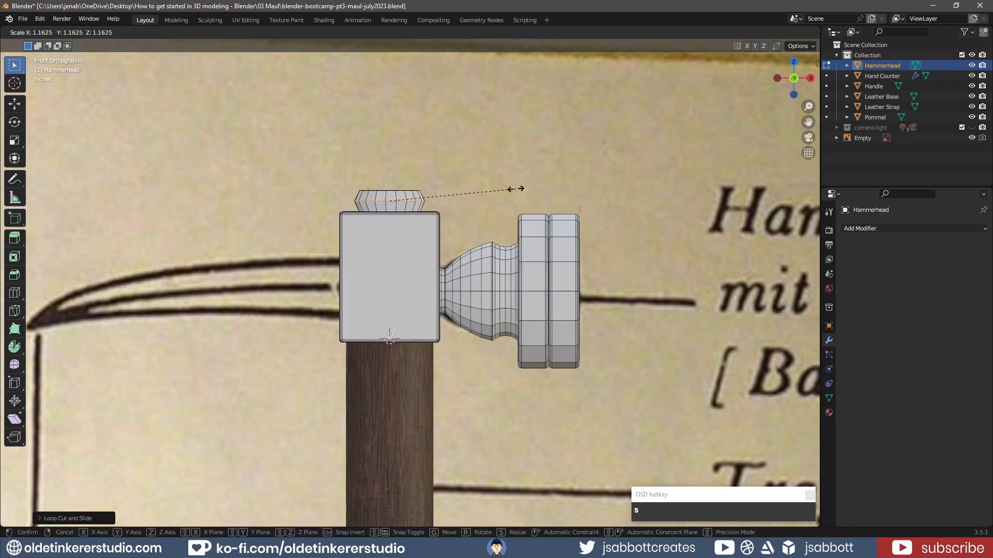
click(519, 188)
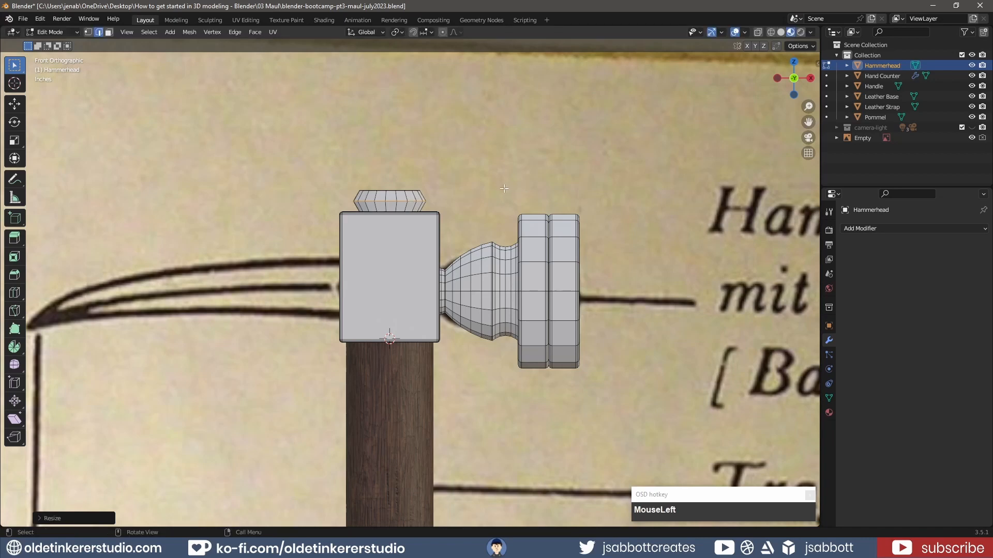
Step: Bevel the stub's middle edge loop with 4 segments and a width of about 0.03' to round its side
key(ctrl+b)
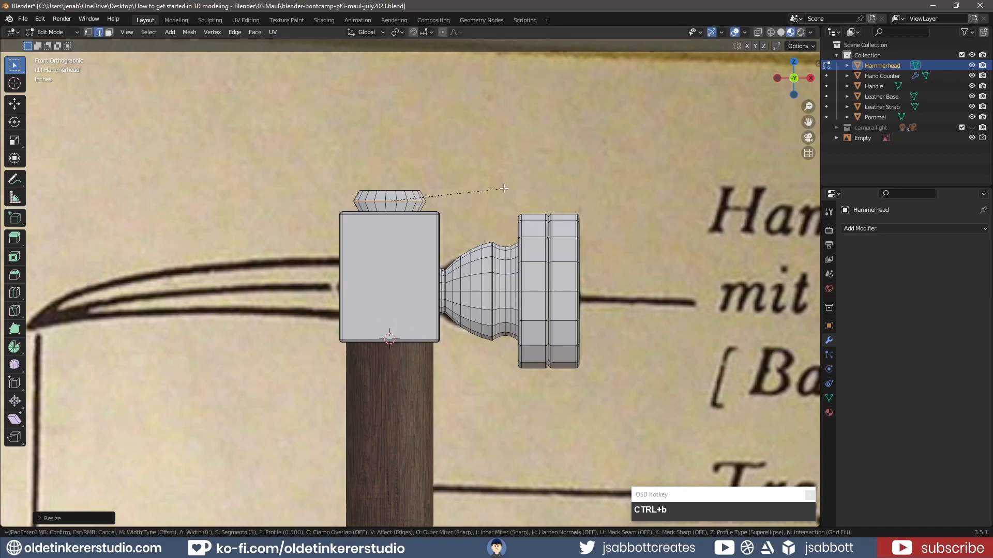
scroll(514, 185, up, 1)
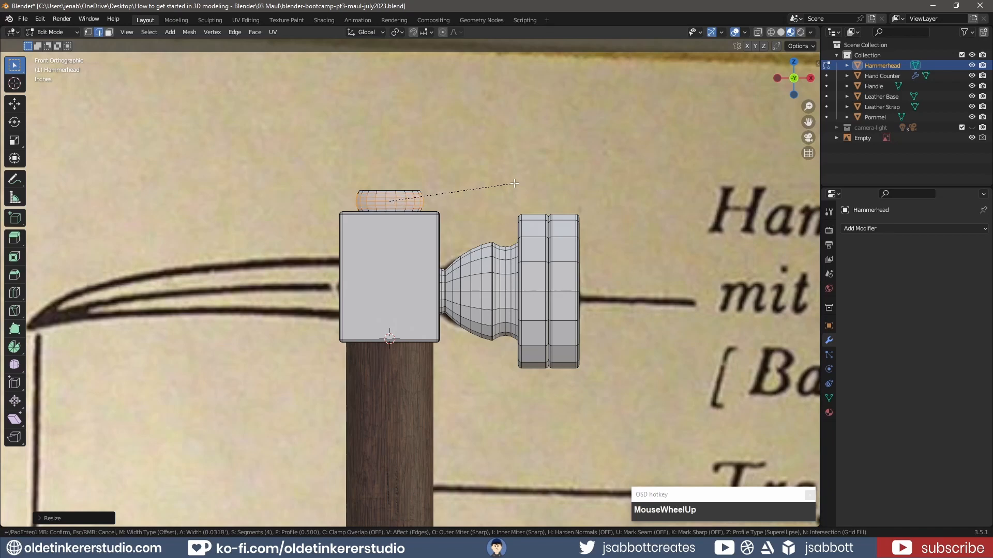
click(512, 184)
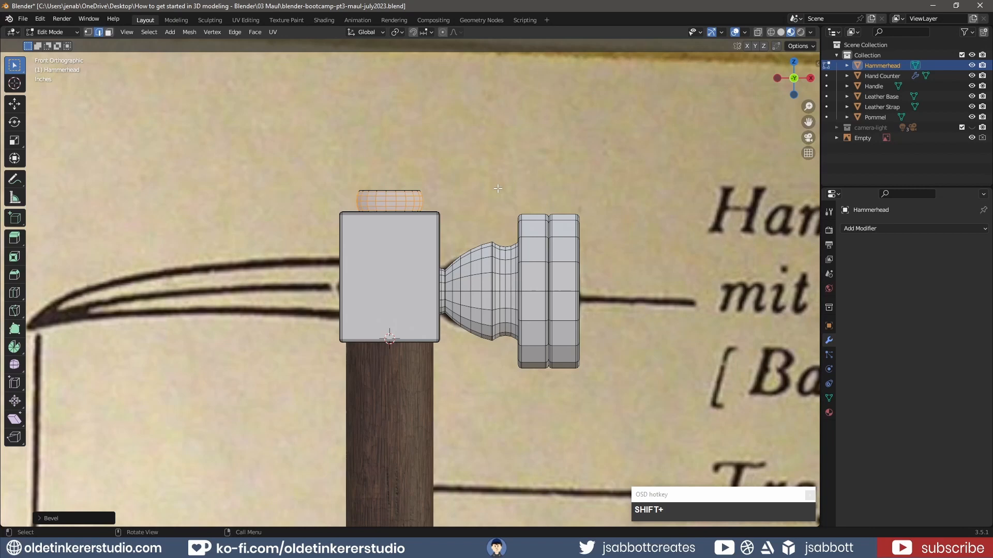
Step: Return to Object Mode and apply the hammerhead's object transform
key(Tab)
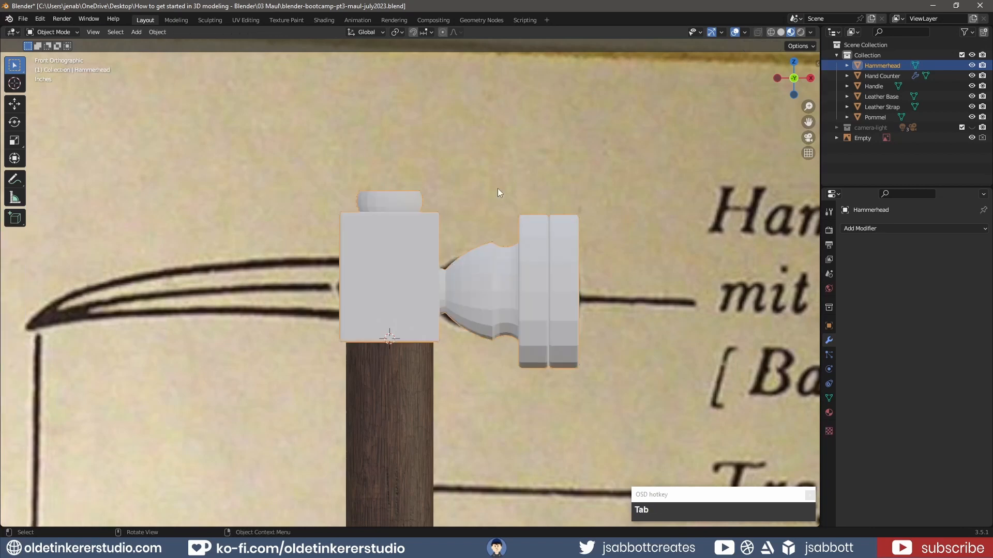
click(424, 251)
key(ctrl)
key(ctrl+a)
click(424, 251)
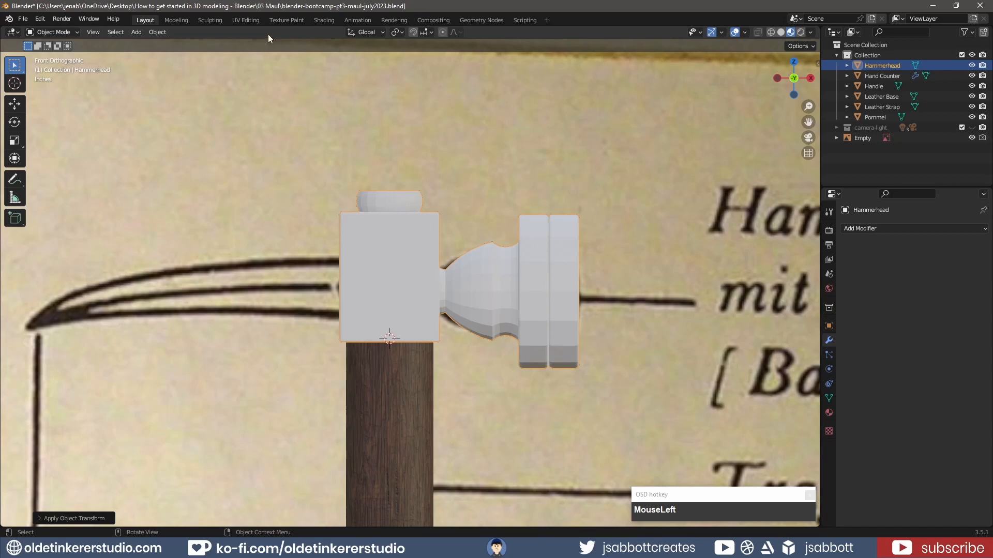
Step: Switch to the UV Editing workspace and hide the Empty reference image, with the hammerhead framed from the front
click(244, 20)
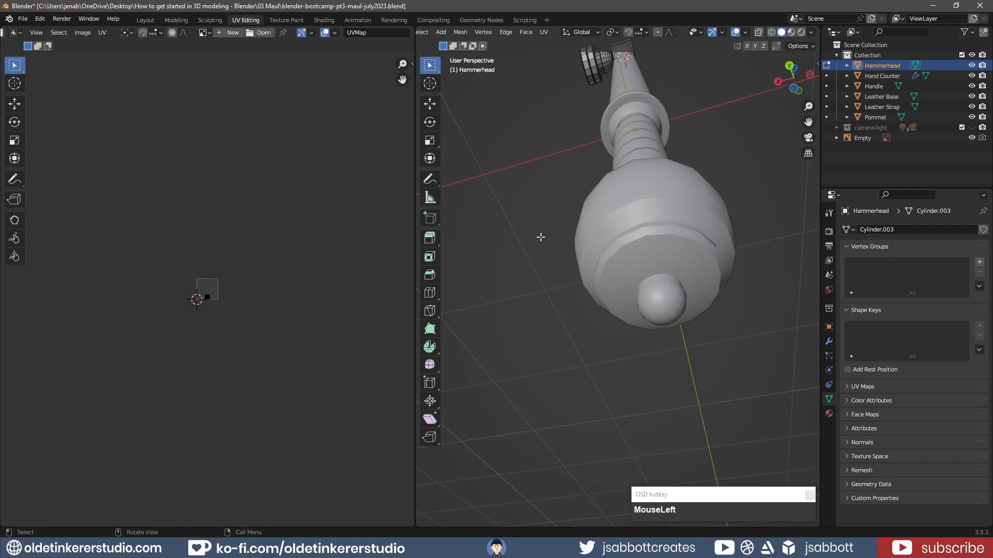
click(971, 139)
key(KP_1)
shift+middle_drag(601, 262, 585, 29)
shift+middle_drag(585, 141, 556, 336)
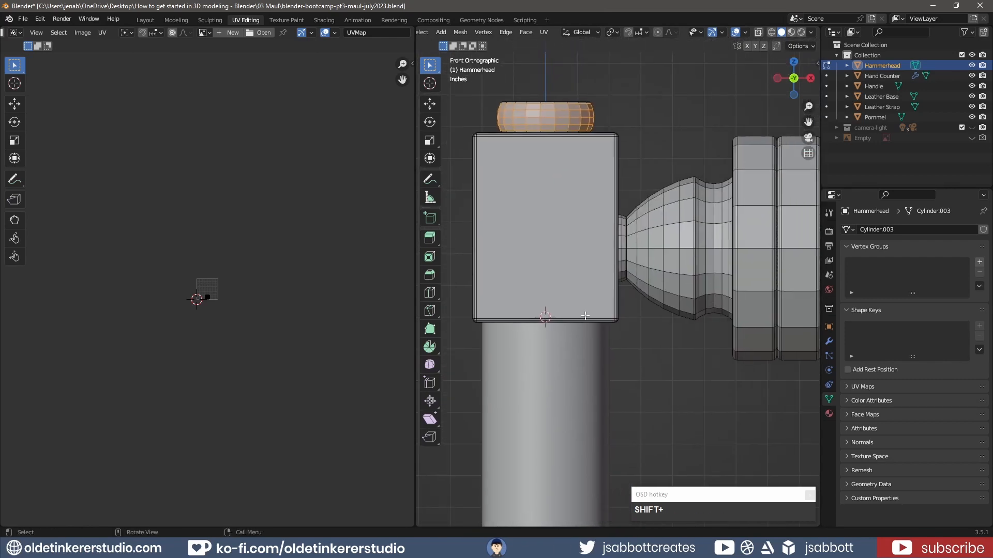
scroll(585, 317, down, 1)
Step: In edge selection mode, clear the selection and select the edge loop around the hammer's outer striking face
key(2)
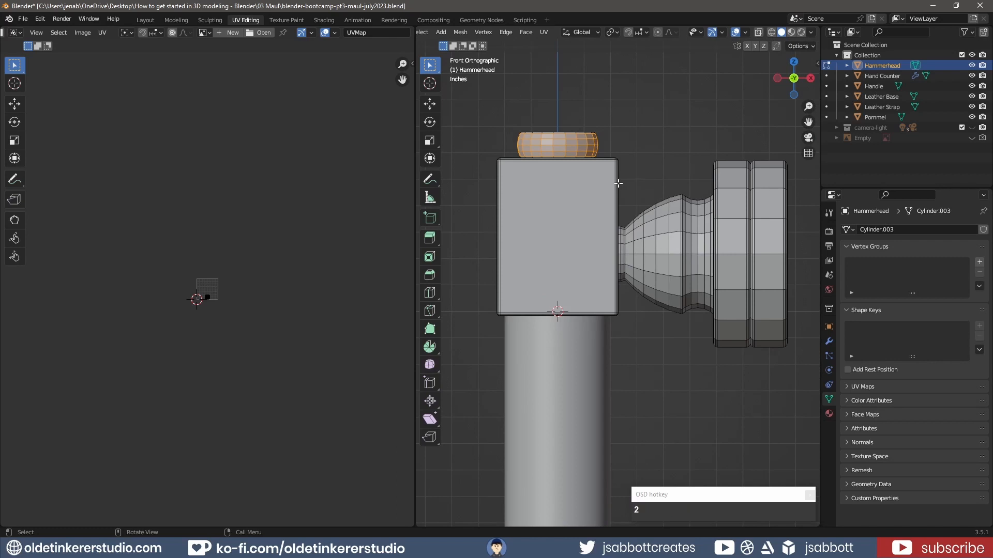
click(698, 393)
shift+middle_drag(753, 385, 654, 387)
middle_drag(689, 312, 662, 276)
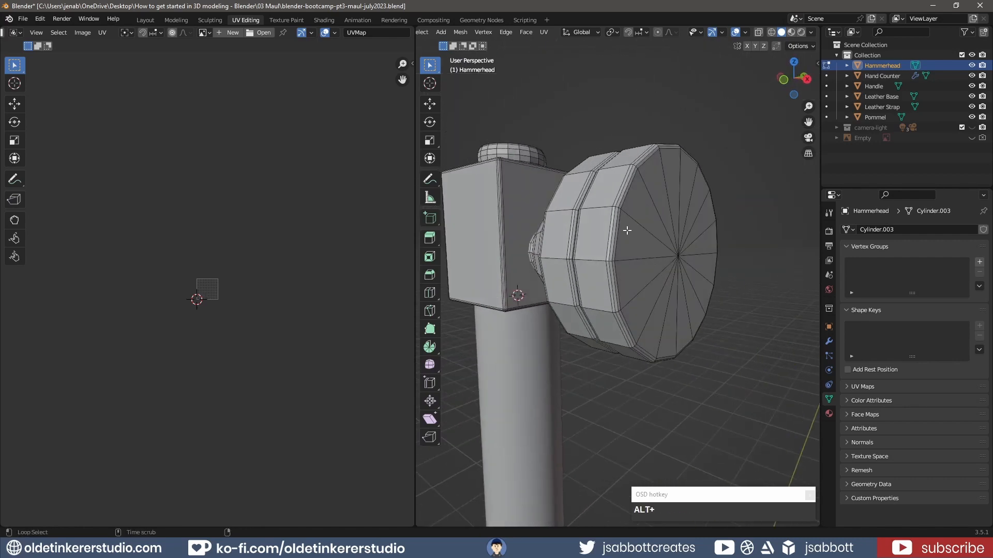
alt+shift+click(621, 201)
Step: Add the edge loops on both sides of the hammer disc's central groove to the selection
middle_drag(585, 207, 701, 220)
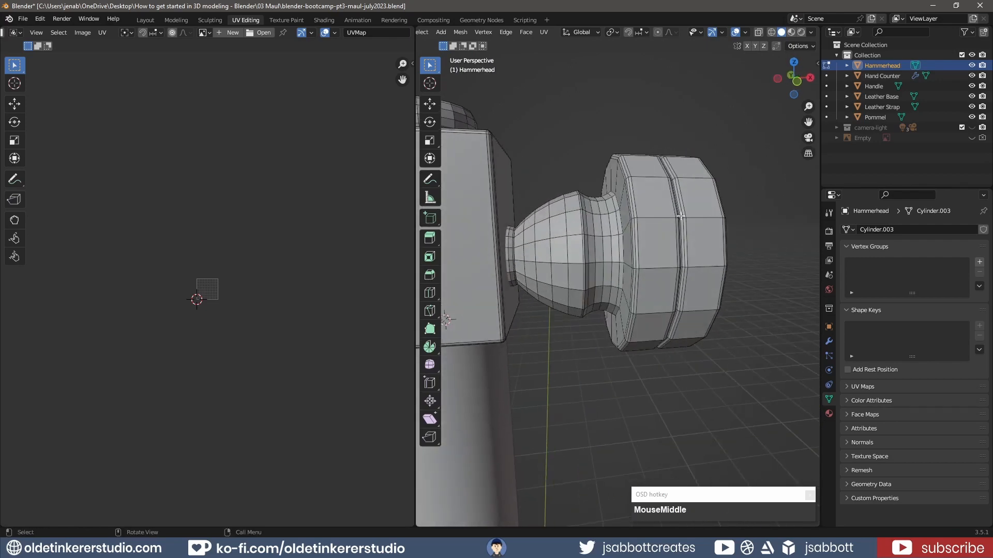
alt+shift+click(683, 231)
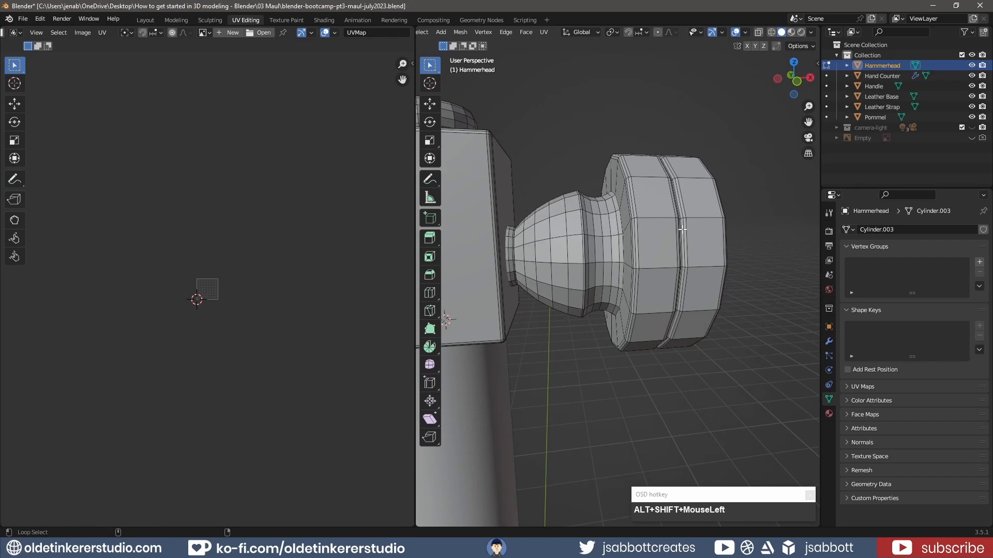
key(ctrl+z)
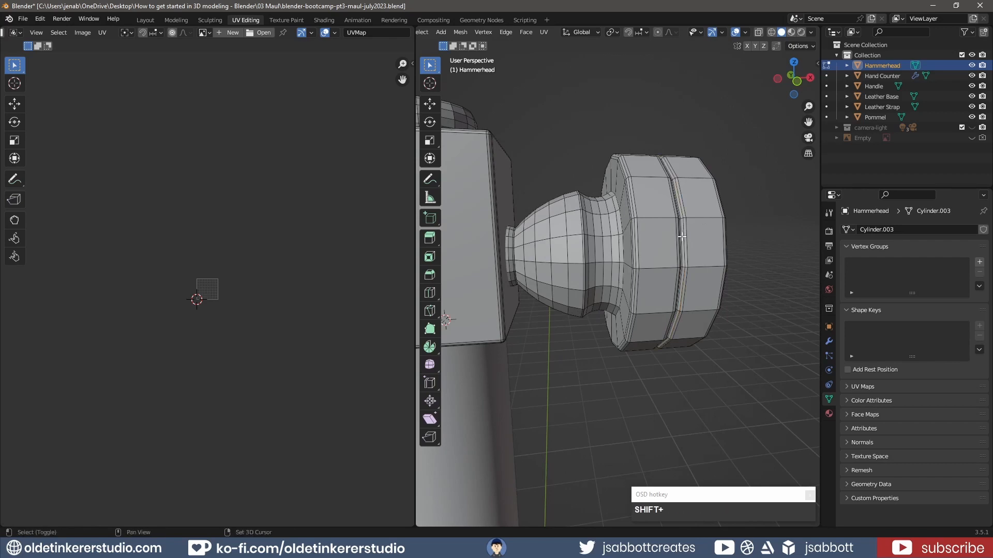
alt+shift+click(681, 237)
middle_drag(681, 237, 636, 245)
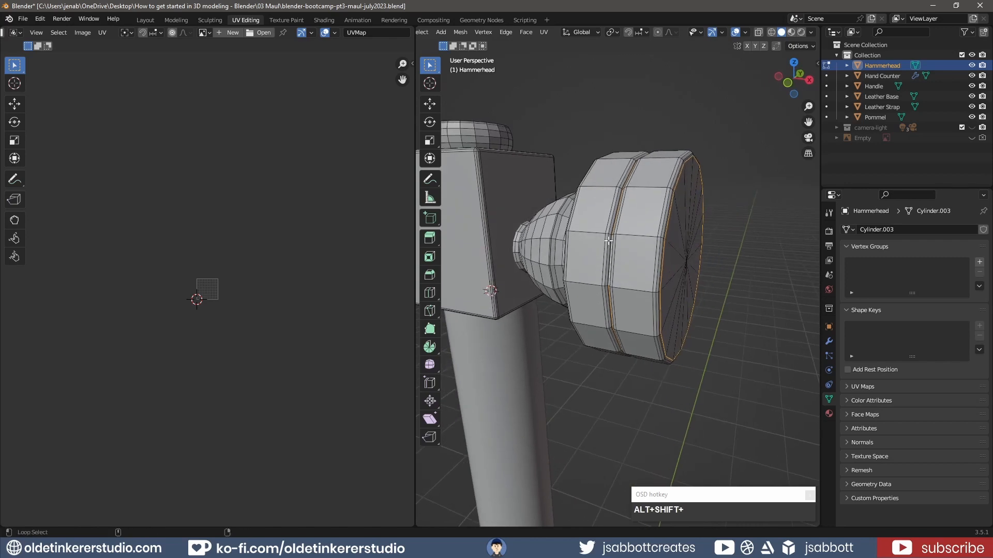
alt+shift+click(625, 181)
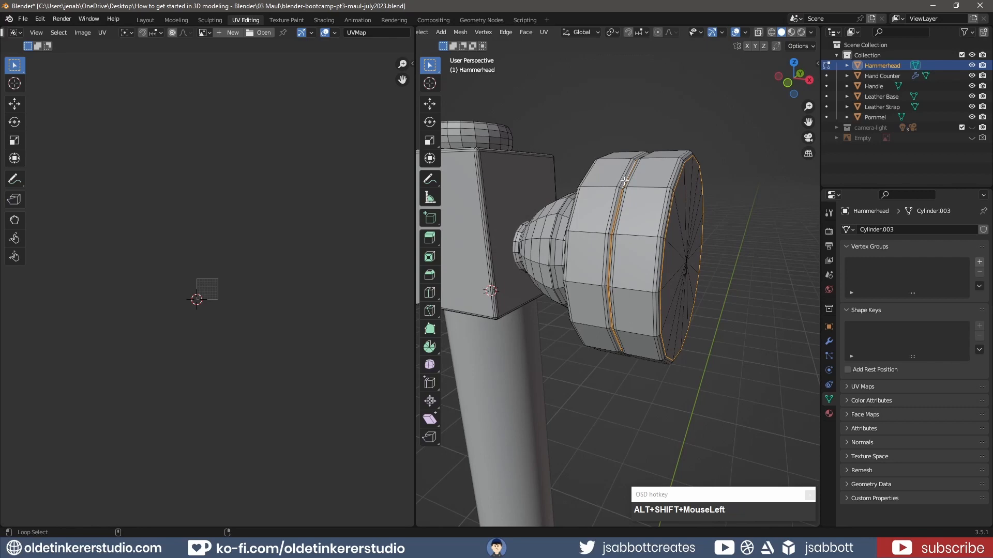
Step: Add the edge loops at the disc's rear rim, the bell's widest part and the narrow neck to the selection
middle_drag(625, 180, 651, 200)
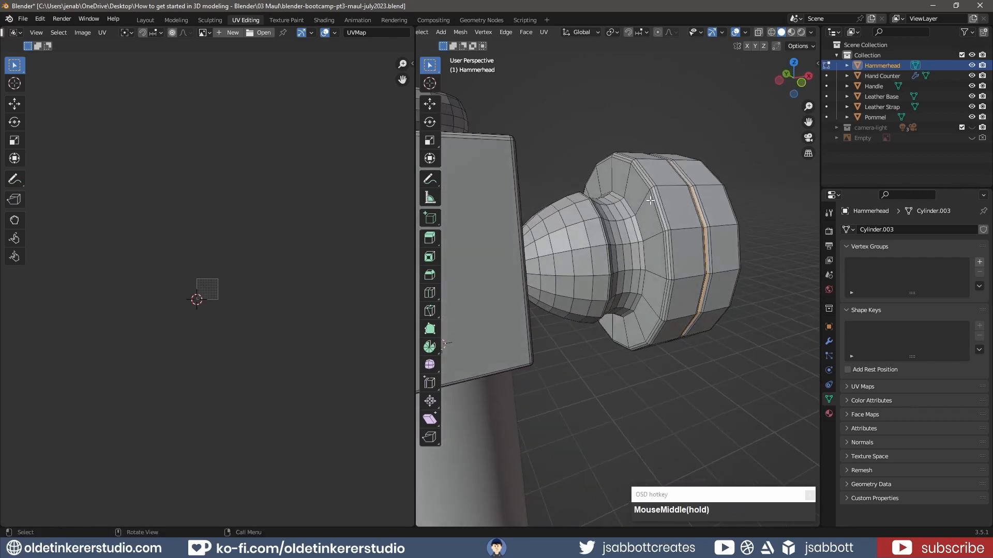
alt+shift+click(651, 200)
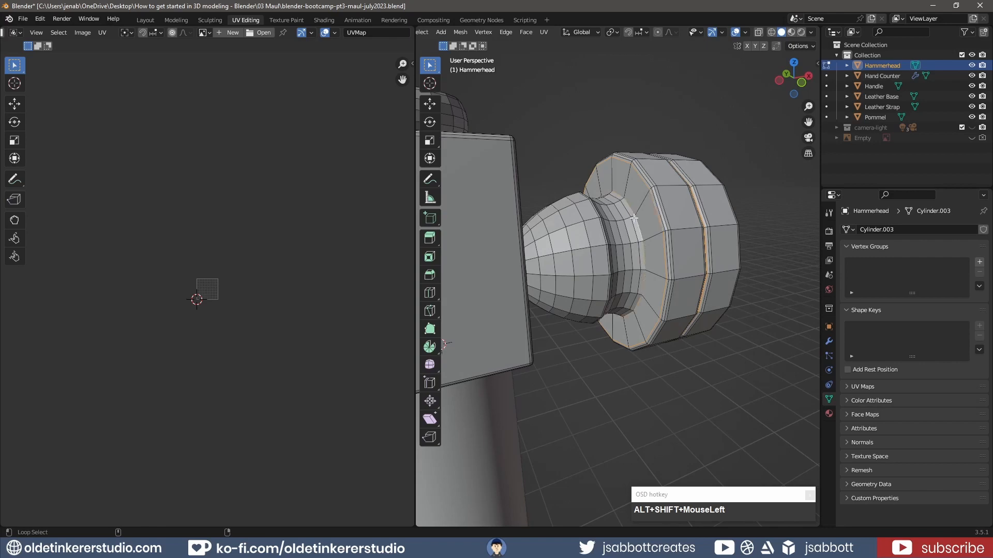
middle_drag(634, 218, 575, 218)
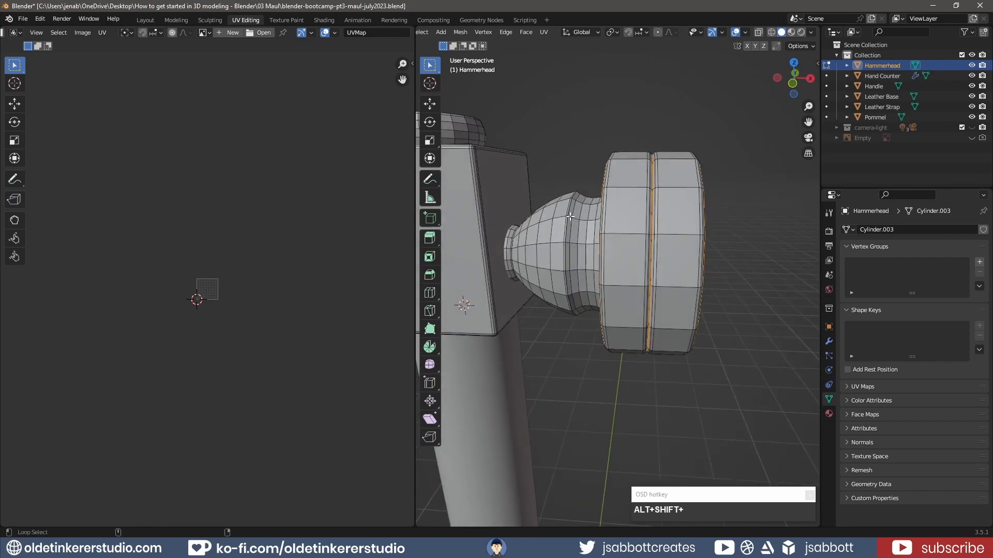
alt+shift+click(568, 213)
alt+shift+click(569, 211)
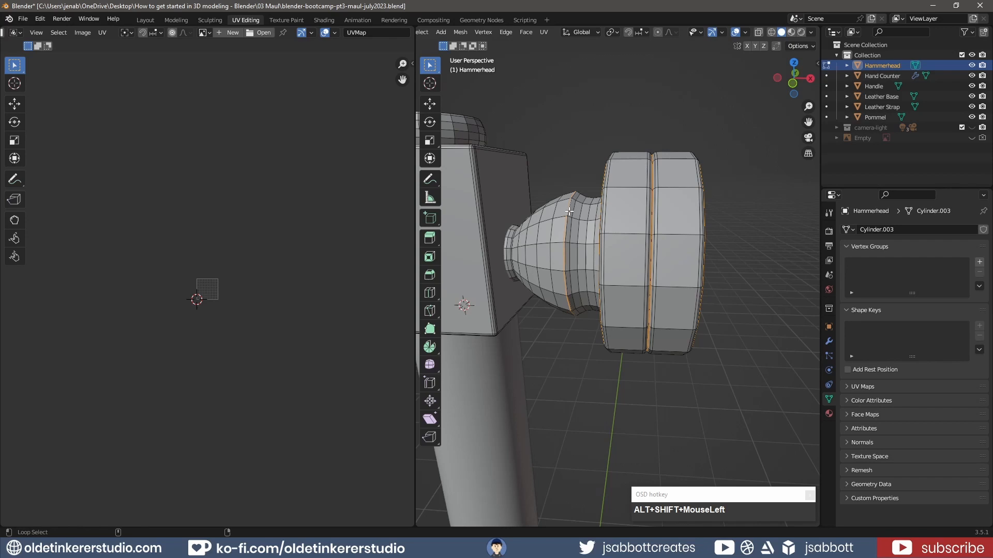
alt+shift+click(509, 242)
Step: Add the neck's end loop inside the block to the selection using wireframe shading, and restore Solid shading
key(z)
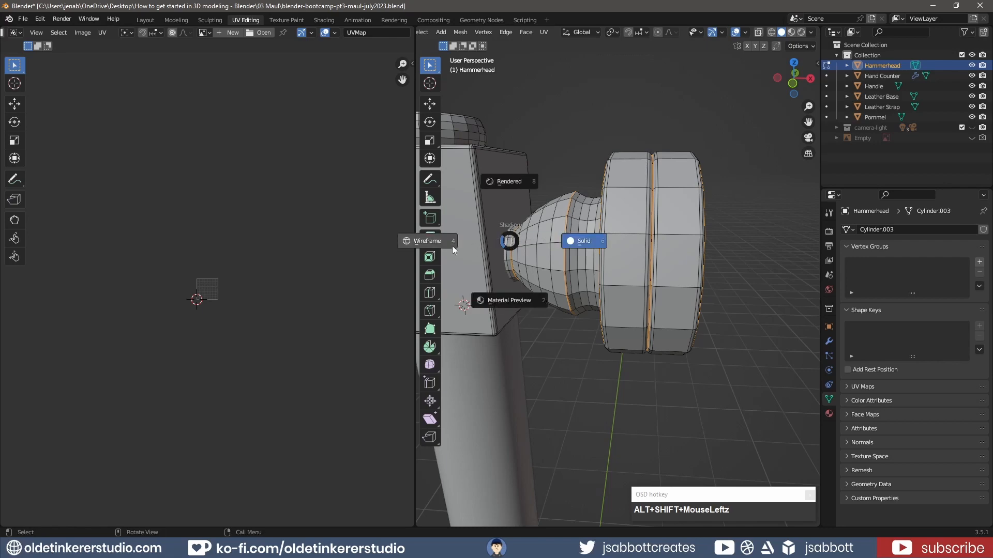
click(455, 243)
middle_drag(480, 238, 548, 239)
alt+shift+click(523, 259)
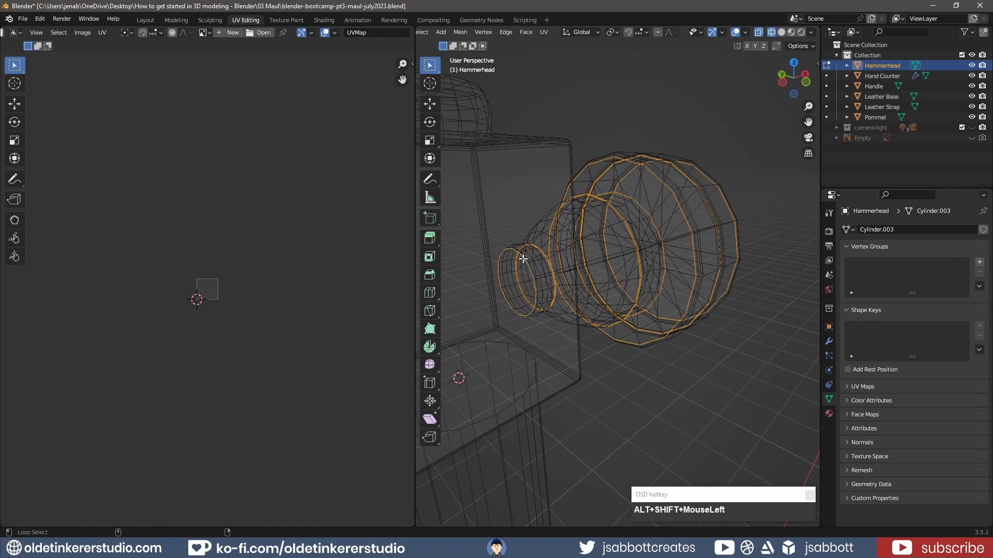
key(z)
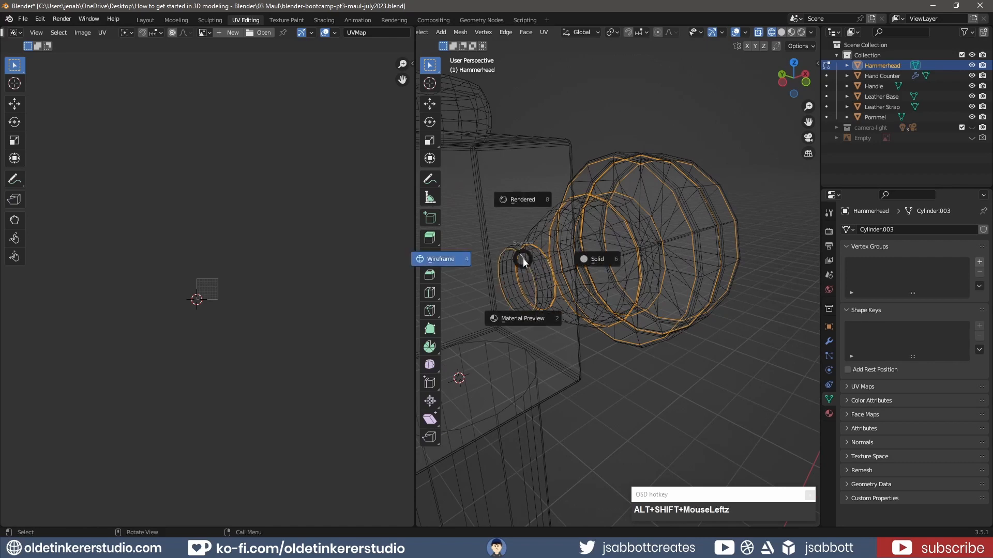
click(598, 260)
Step: Add the edges around the rim of the stub's top face to the selection
middle_drag(635, 265, 594, 262)
shift+middle_drag(508, 195, 580, 223)
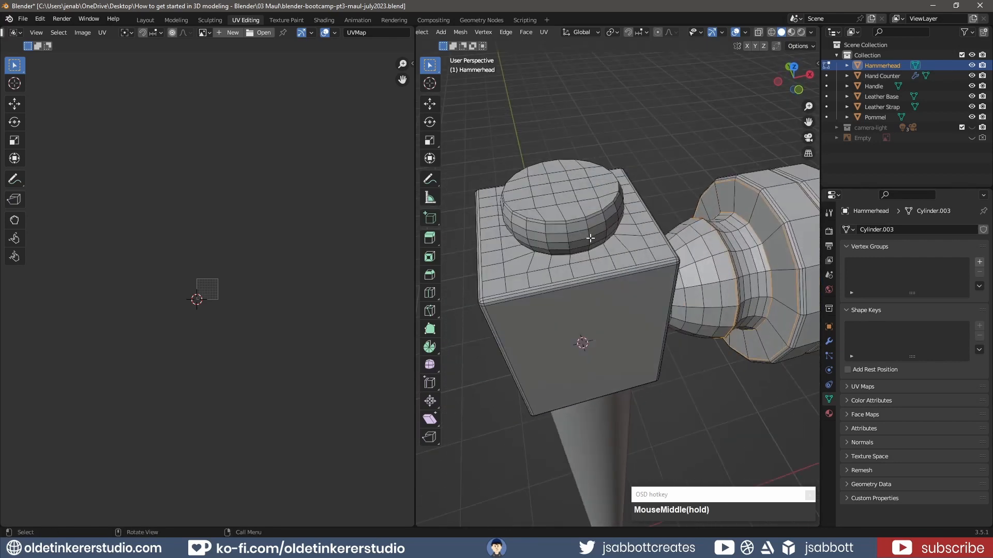
alt+shift+click(576, 217)
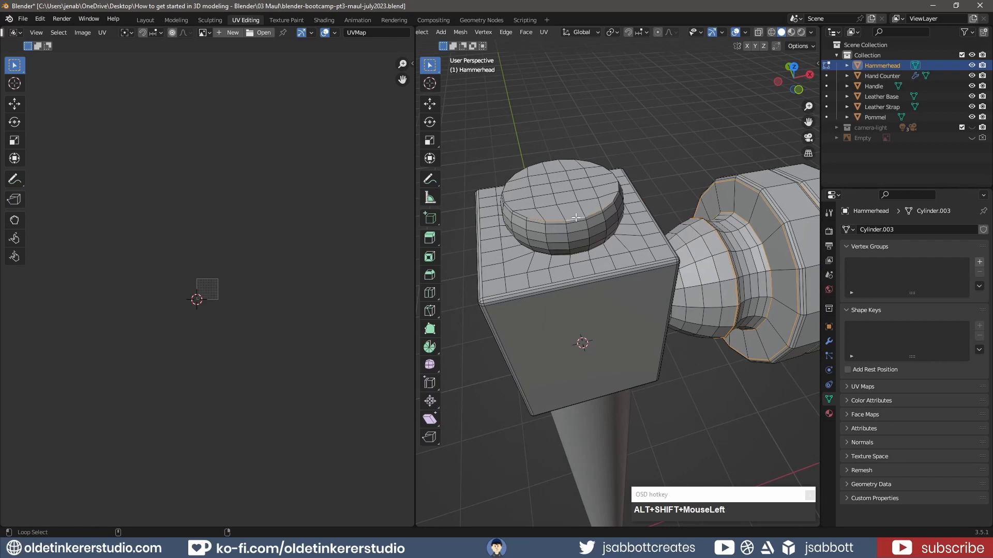
alt+shift+click(614, 196)
alt+shift+click(571, 159)
alt+shift+click(515, 177)
Step: Add the edges around the stub's base to the selection using wireframe shading, and restore Solid shading
middle_drag(577, 238, 563, 216)
key(z)
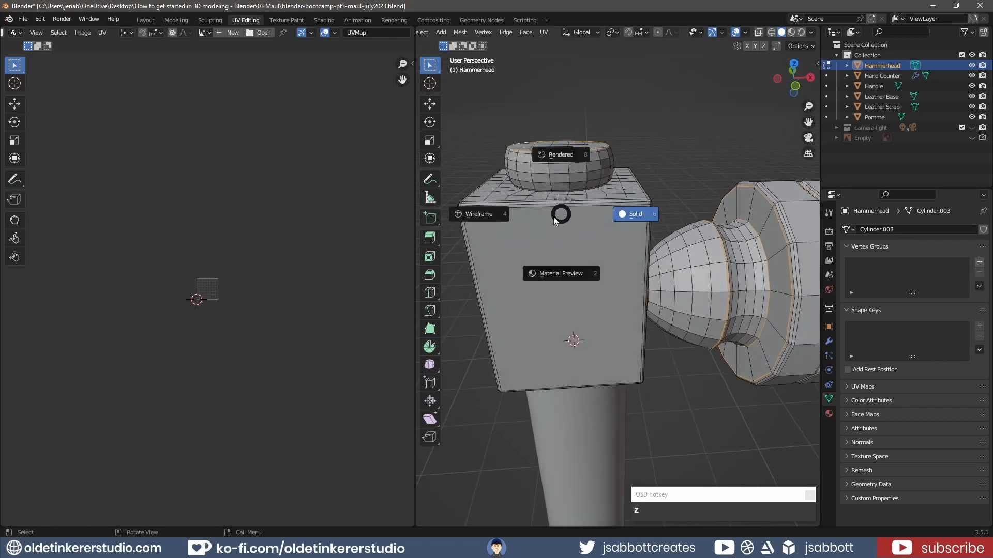
click(479, 215)
middle_drag(558, 196, 590, 209)
scroll(603, 243, up, 5)
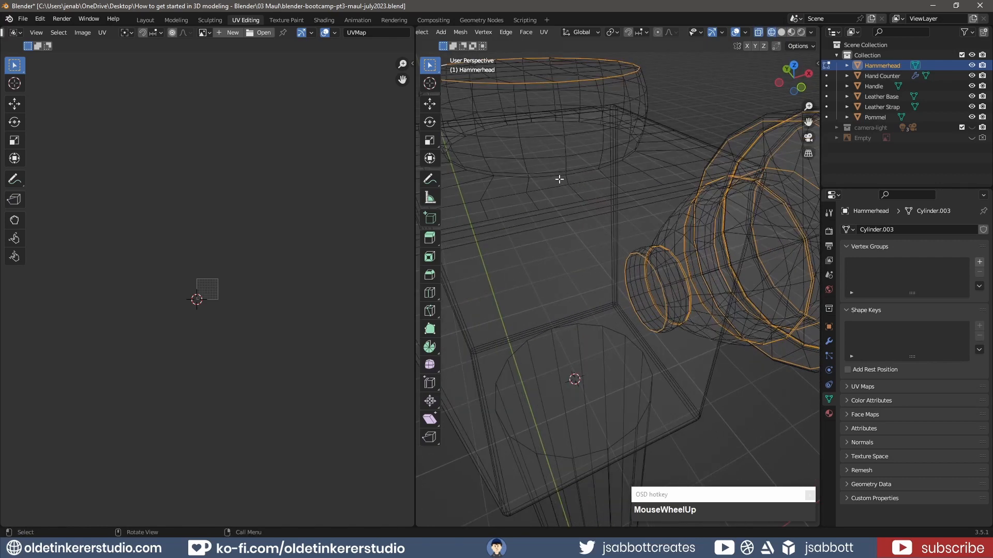
alt+shift+click(555, 177)
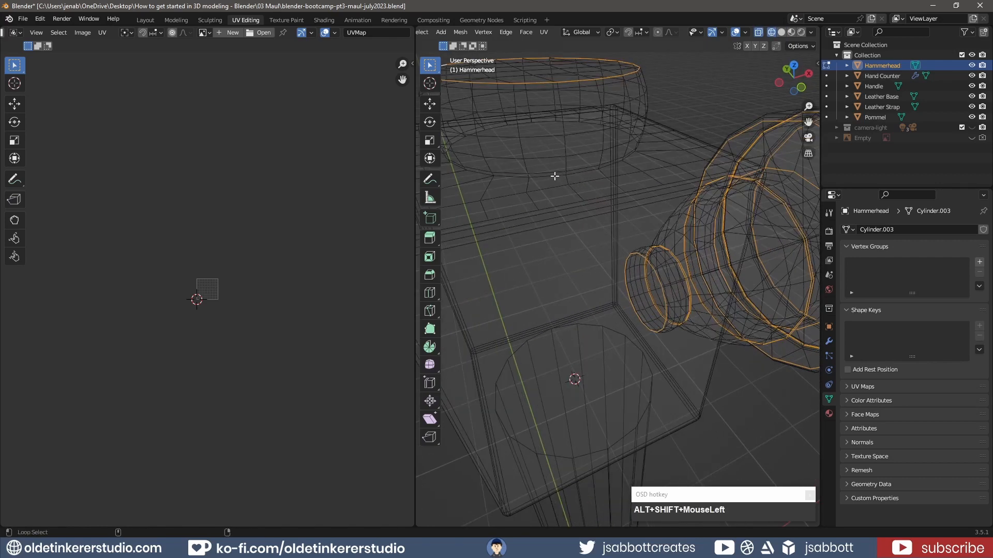
alt+shift+click(478, 173)
alt+shift+click(491, 128)
alt+shift+click(592, 124)
key(z)
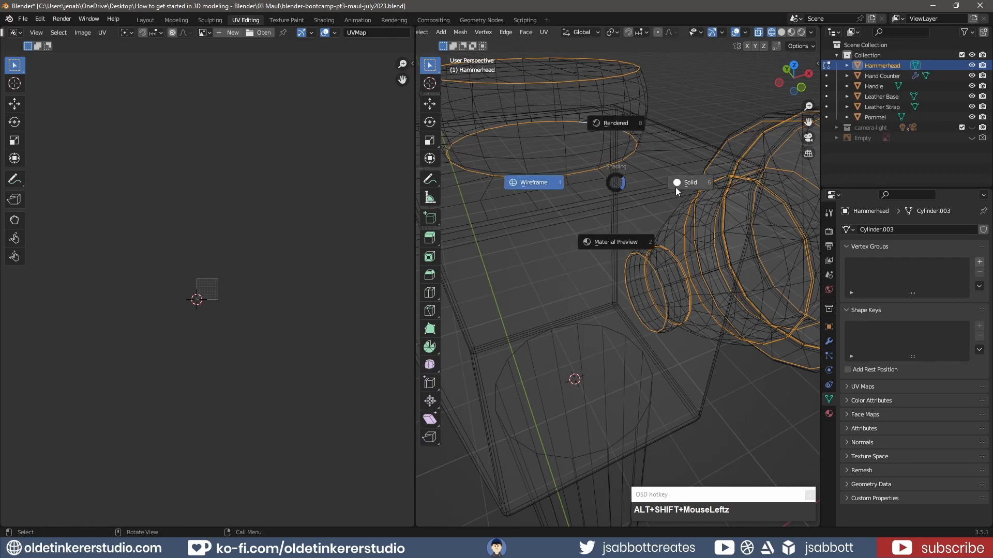
click(693, 184)
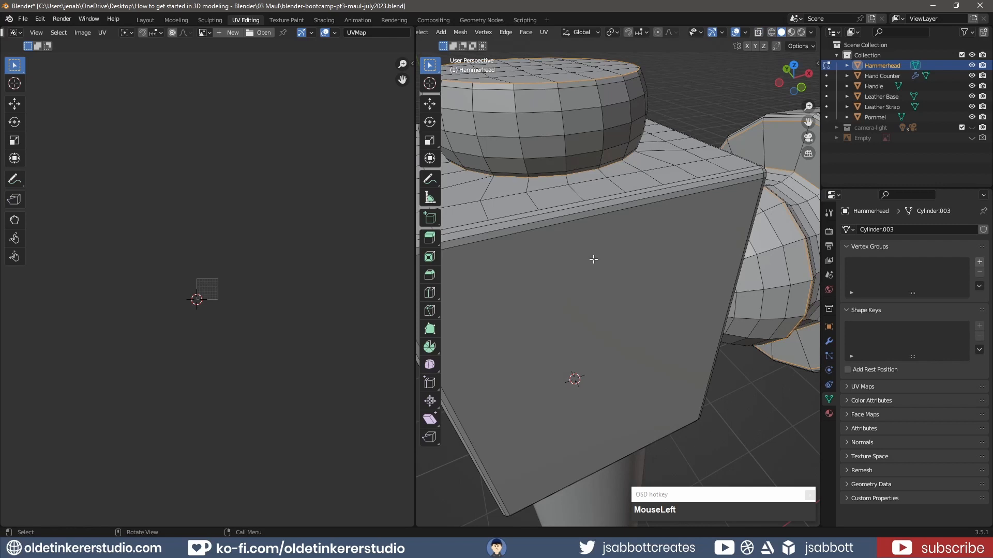
Step: Add the edge loops around the top and bottom of the hammerhead's block to the selection
scroll(594, 259, down, 2)
scroll(593, 264, down, 2)
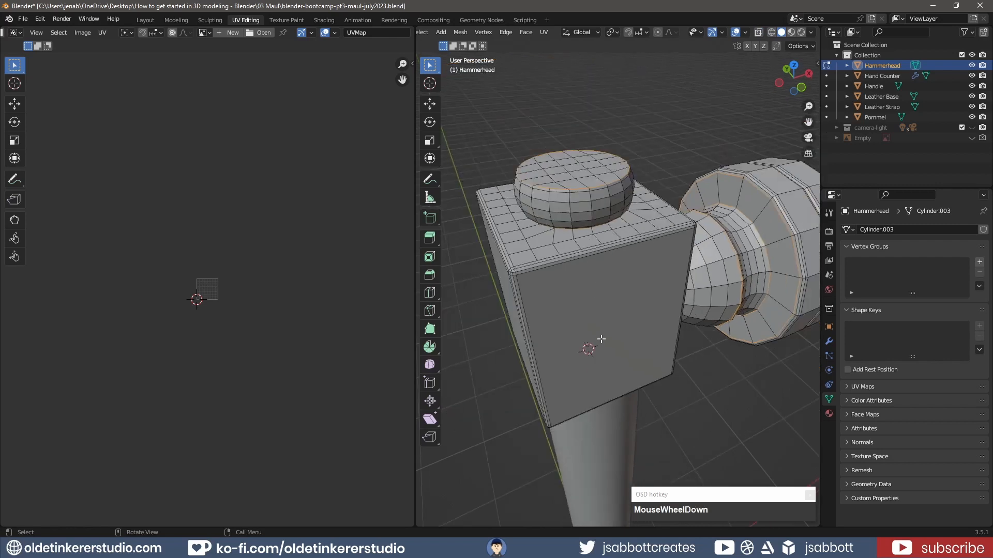
shift+middle_drag(599, 347, 592, 305)
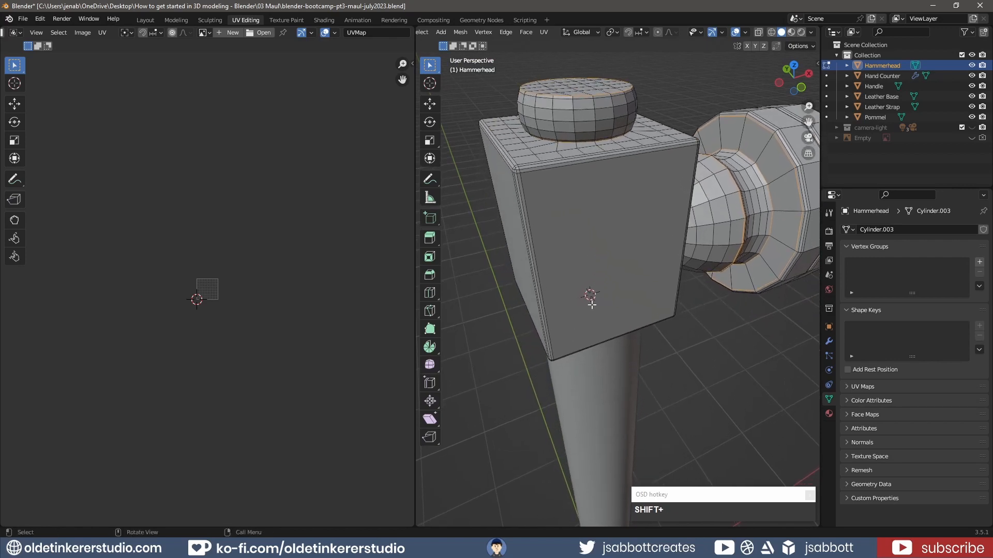
alt+shift+click(532, 172)
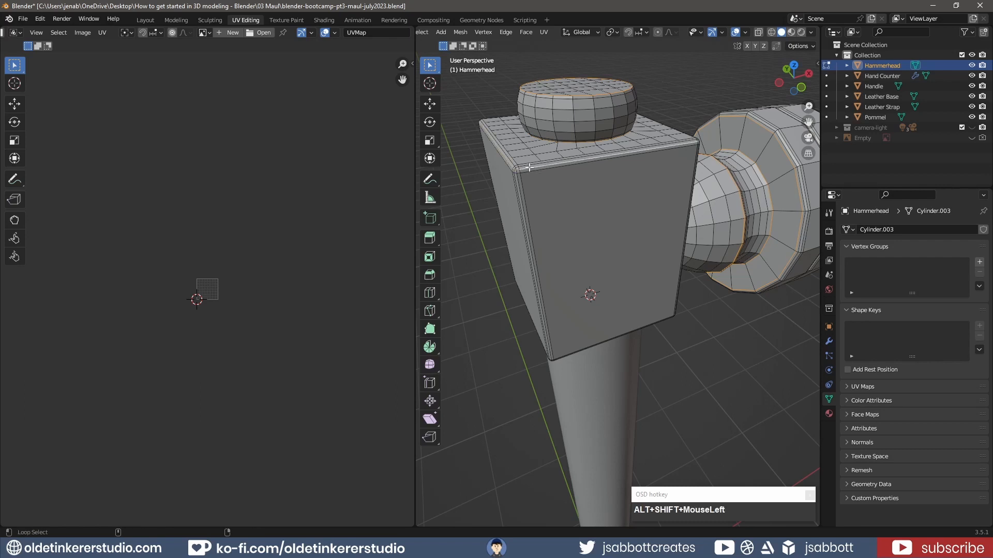
middle_drag(548, 277, 534, 212)
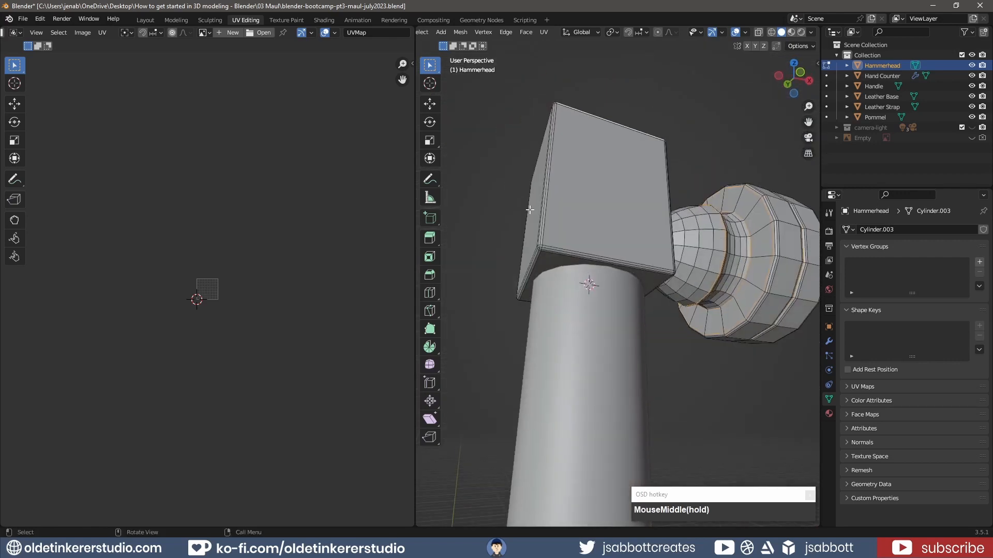
alt+shift+click(550, 249)
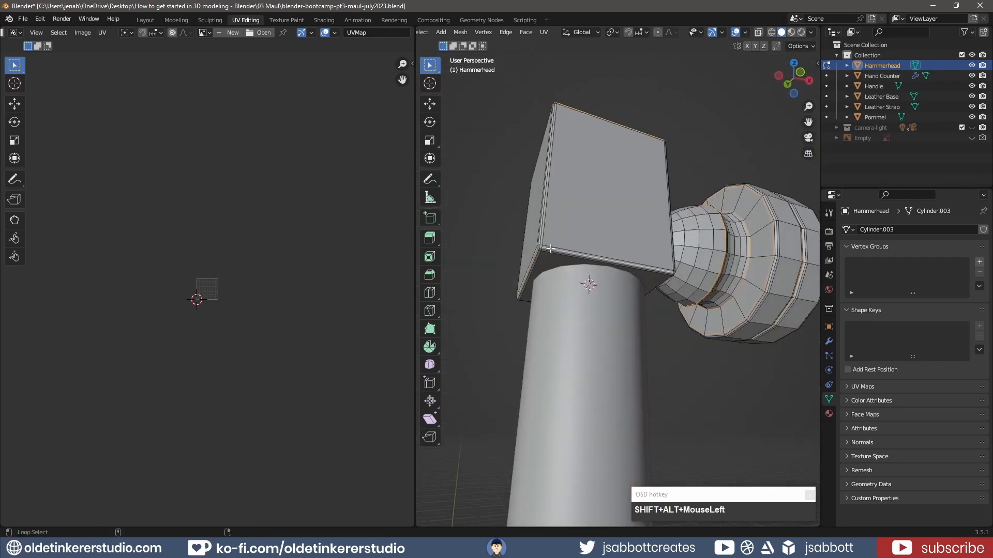
Step: Add one vertical corner edge of the block to the selection, including its short bevel edges at the top and bottom
middle_drag(519, 233, 639, 269)
shift+click(639, 267)
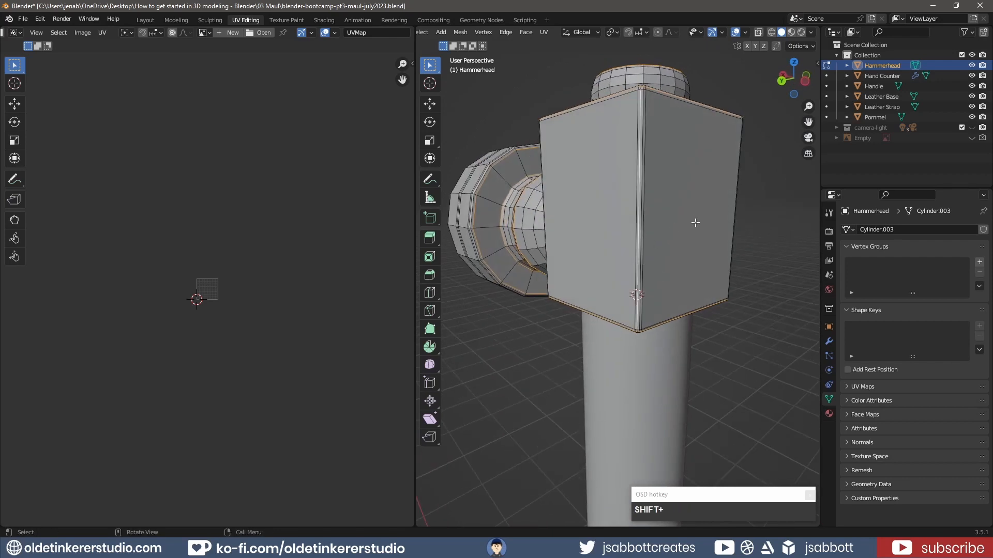
middle_drag(674, 199, 674, 247)
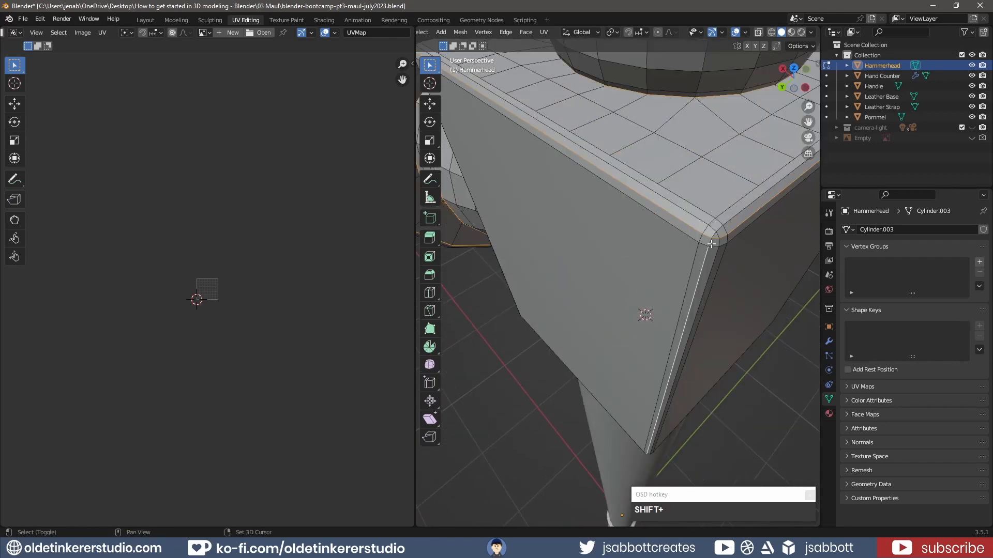
middle_drag(699, 350, 688, 271)
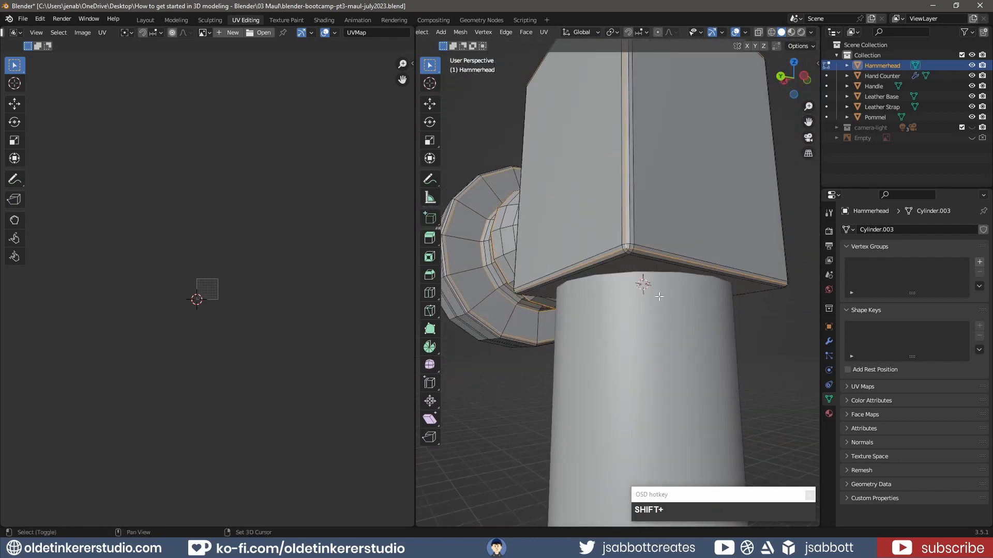
middle_drag(714, 208, 584, 225)
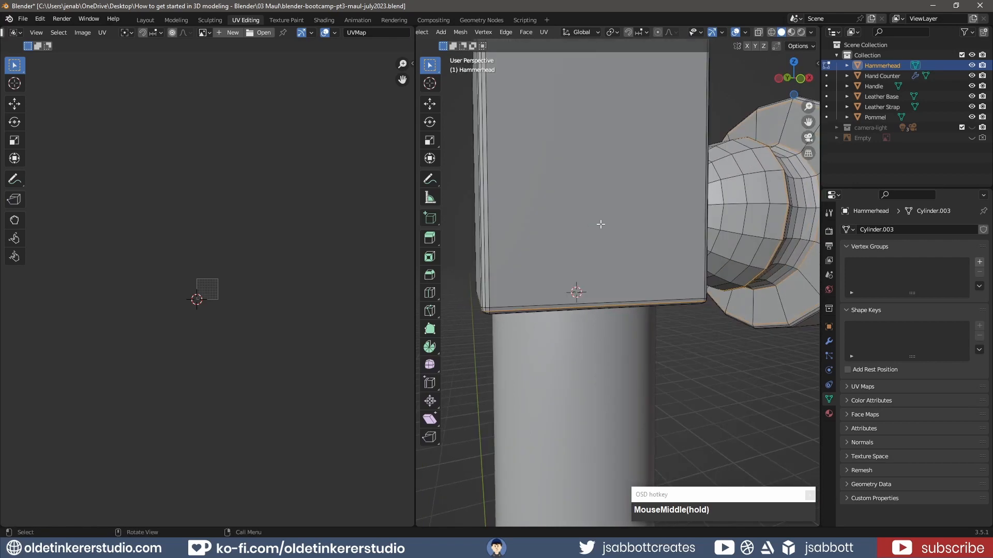
Step: Add a line of edges running across both side bands of the round disc to the selection
scroll(609, 252, down, 3)
click(737, 225)
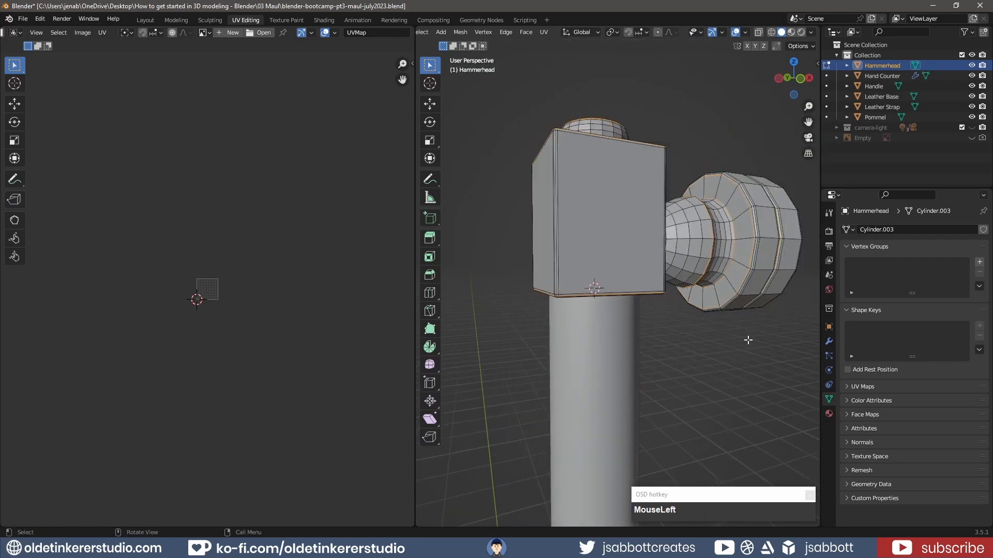
middle_drag(747, 341, 650, 228)
alt+shift+click(674, 186)
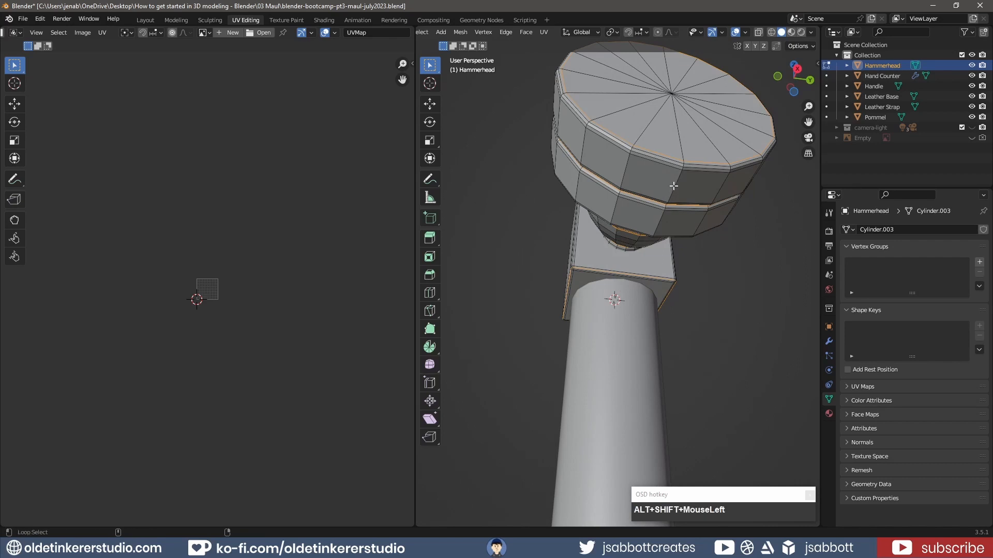
shift+click(678, 138)
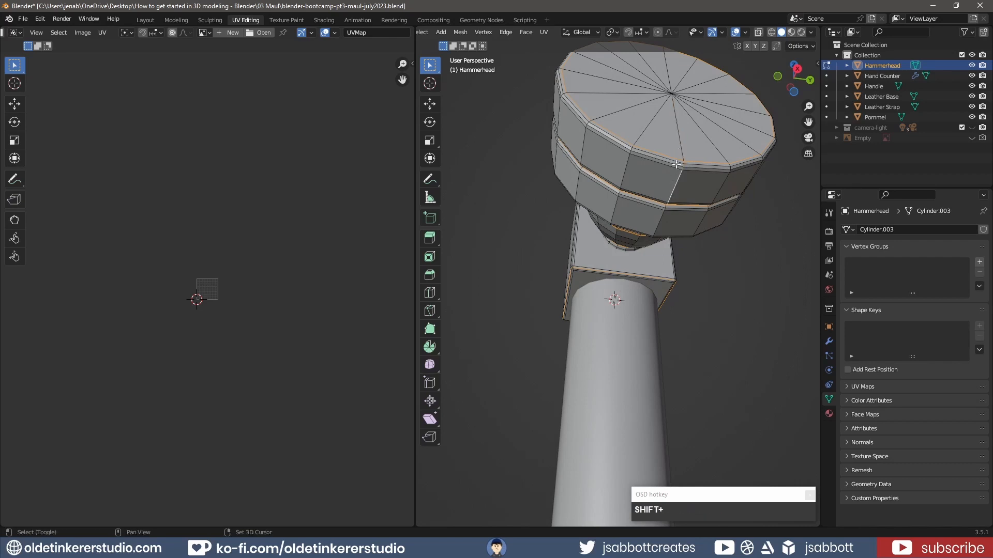
alt+shift+click(663, 219)
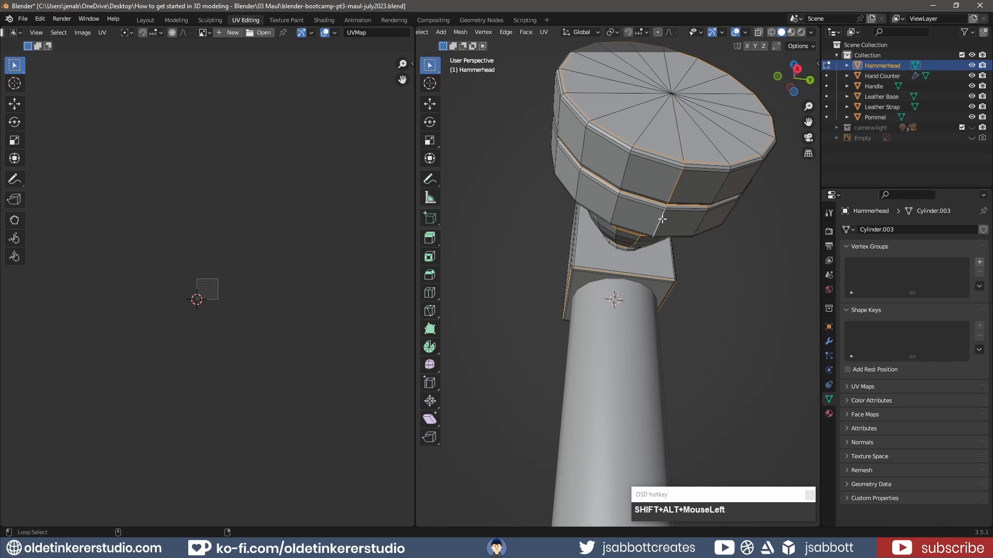
Step: Mark all the selected hammerhead edges as seams
middle_drag(649, 219, 718, 245)
right_click(598, 225)
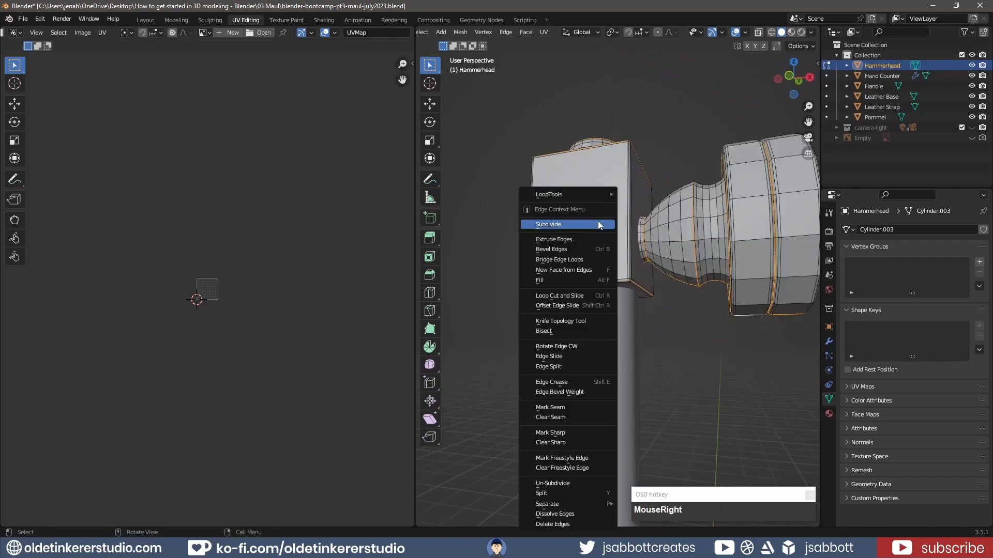
click(533, 408)
Step: Select the entire hammerhead mesh and unwrap it along the marked seams
scroll(206, 289, up, 10)
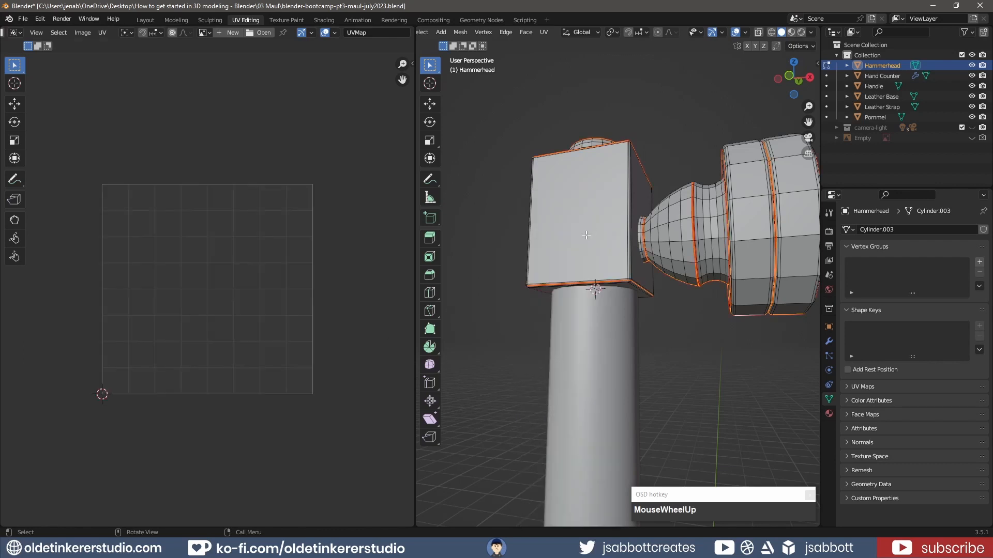
key(a)
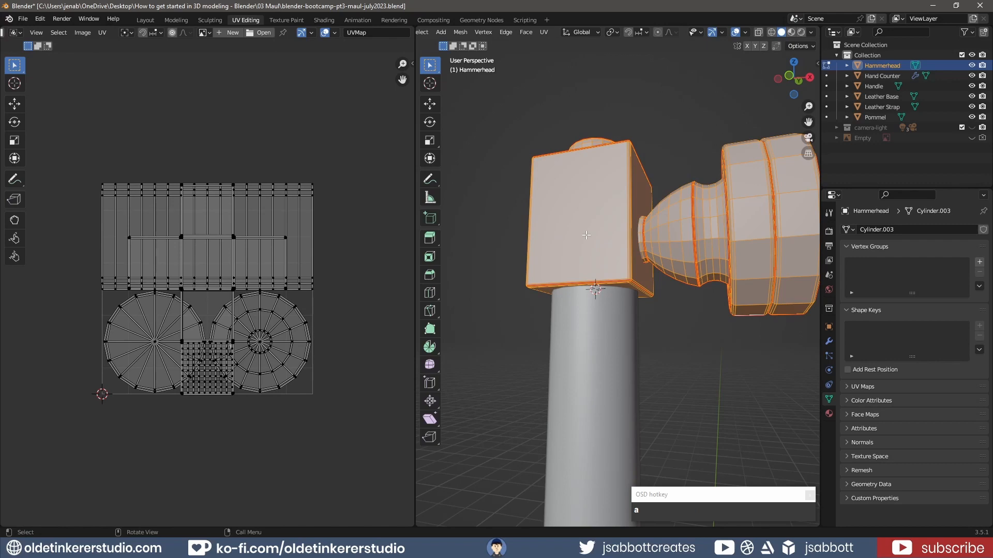
key(u)
click(575, 205)
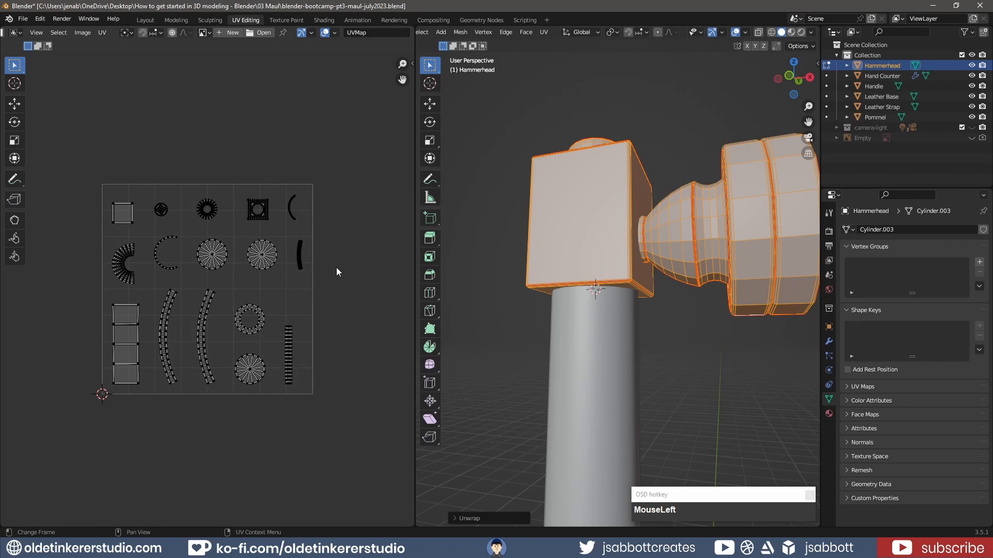
Step: Inspect the unwrapped UV islands for distortion with Display Stretch on, and turn the overlay off again
click(335, 33)
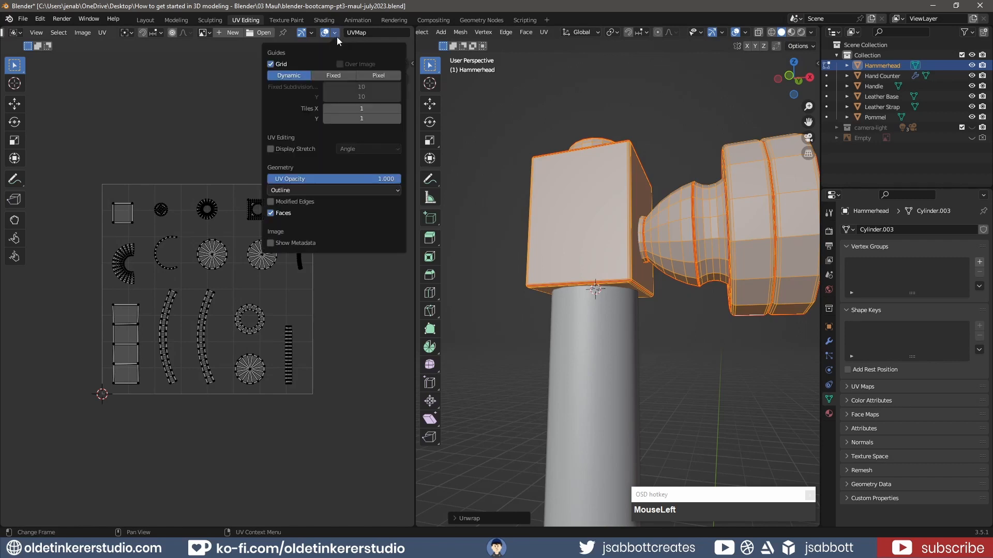
click(270, 149)
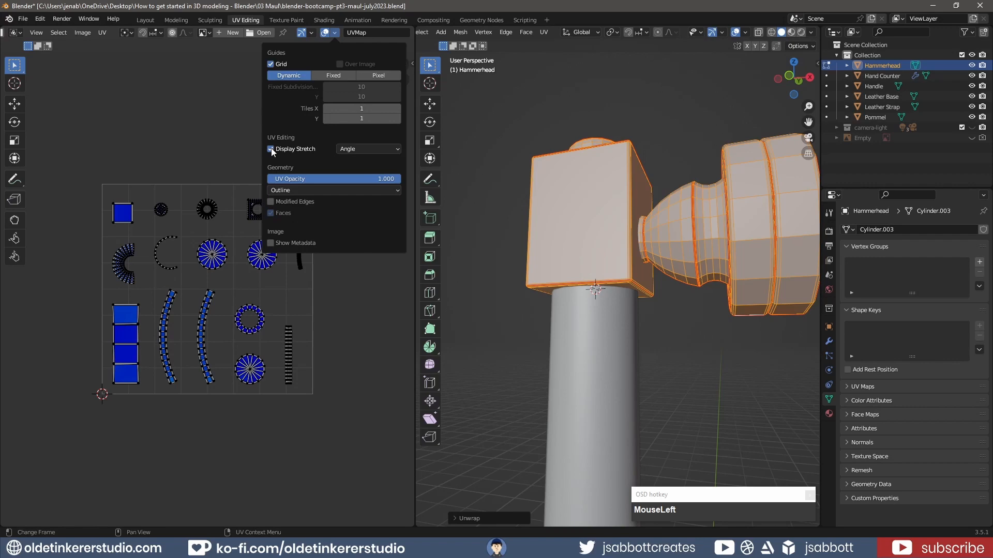
scroll(219, 155, up, 3)
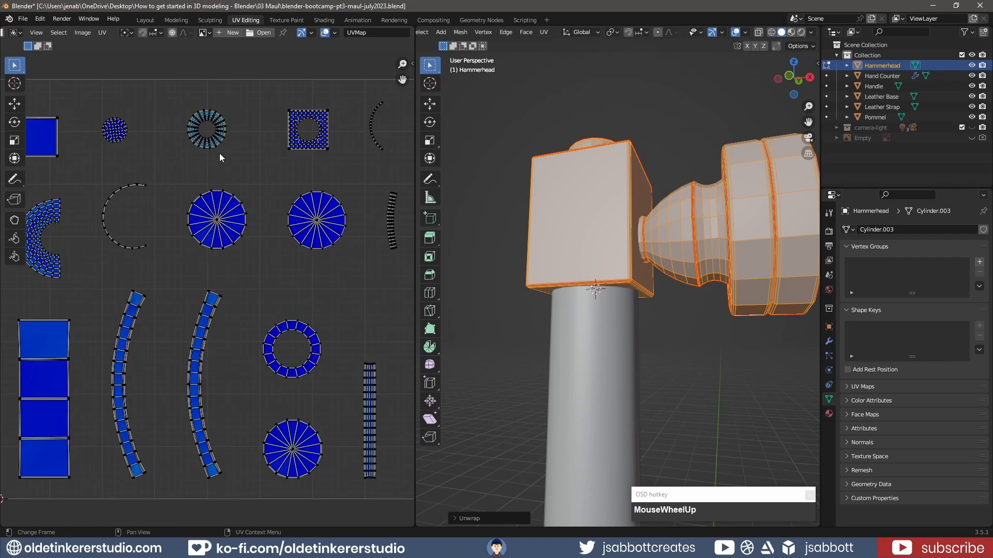
scroll(219, 154, down, 2)
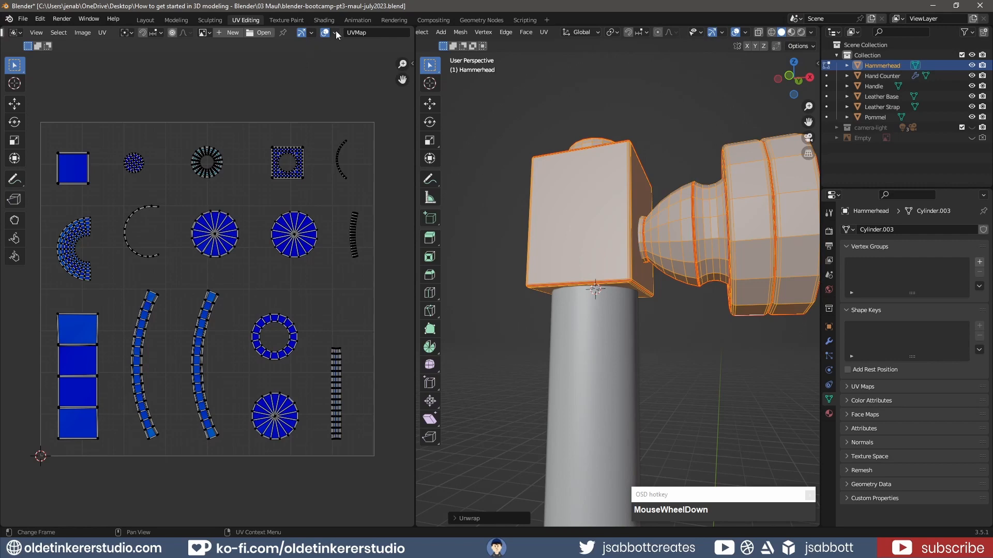
click(335, 33)
click(270, 148)
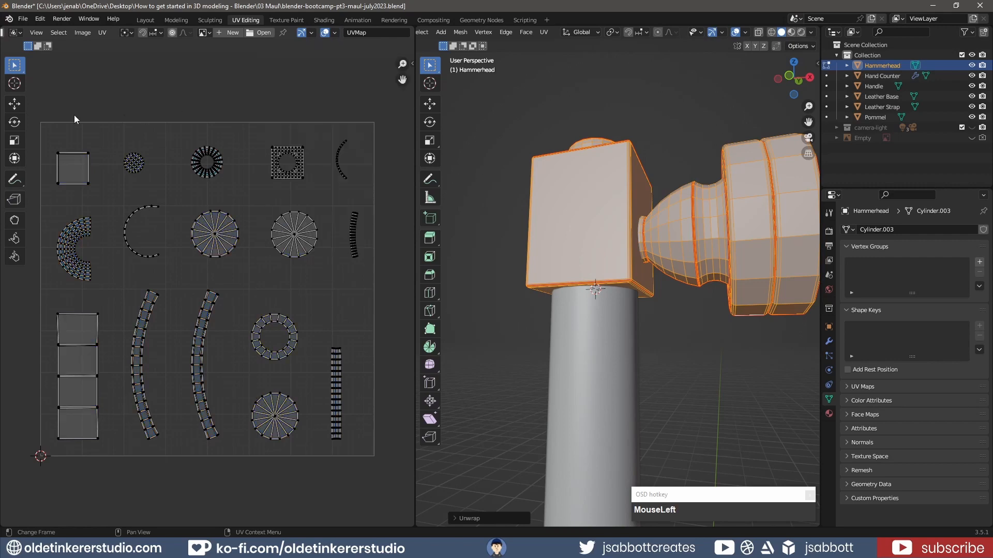
Step: Save the file and pack all the UV islands with a smaller margin to fill the UV space
drag(35, 117, 385, 477)
key(ctrl+s)
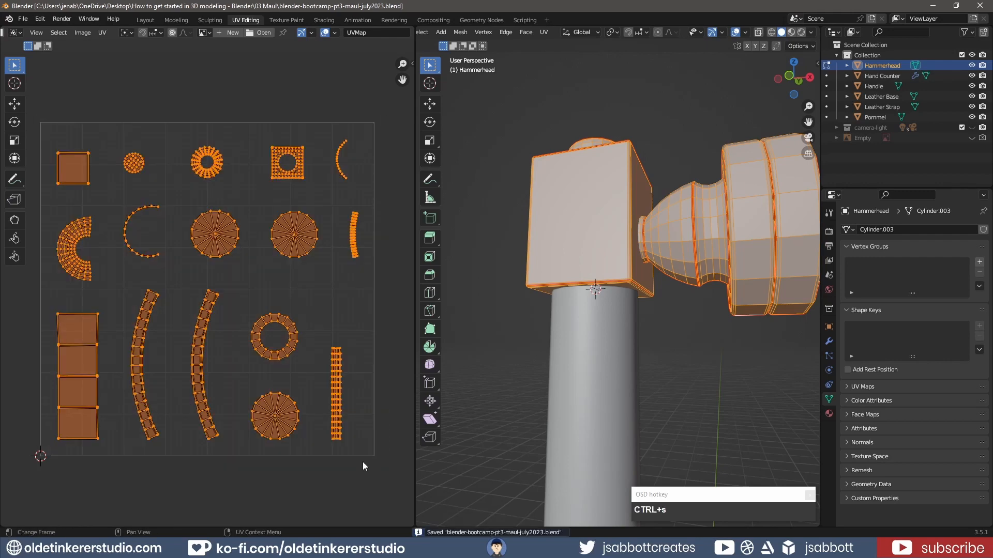
click(103, 33)
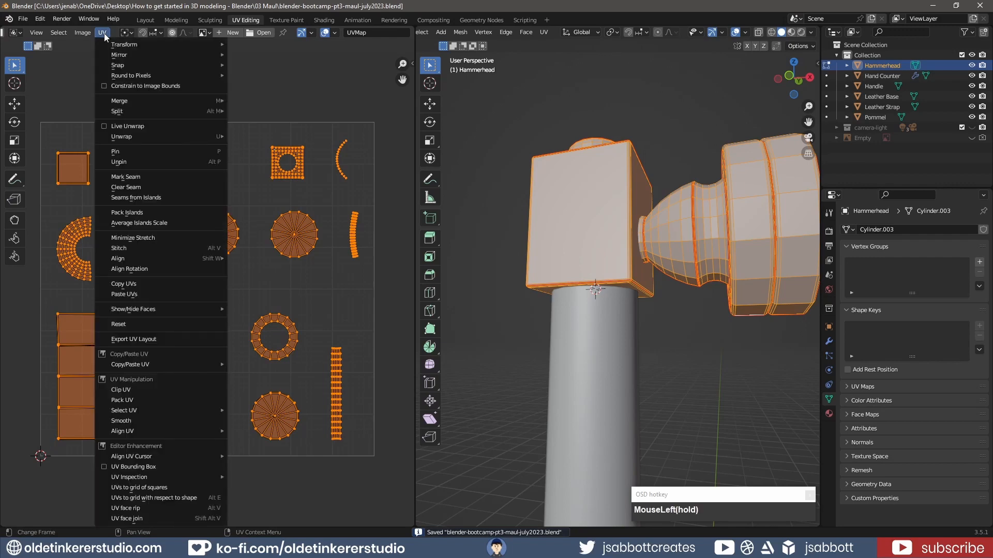
click(141, 214)
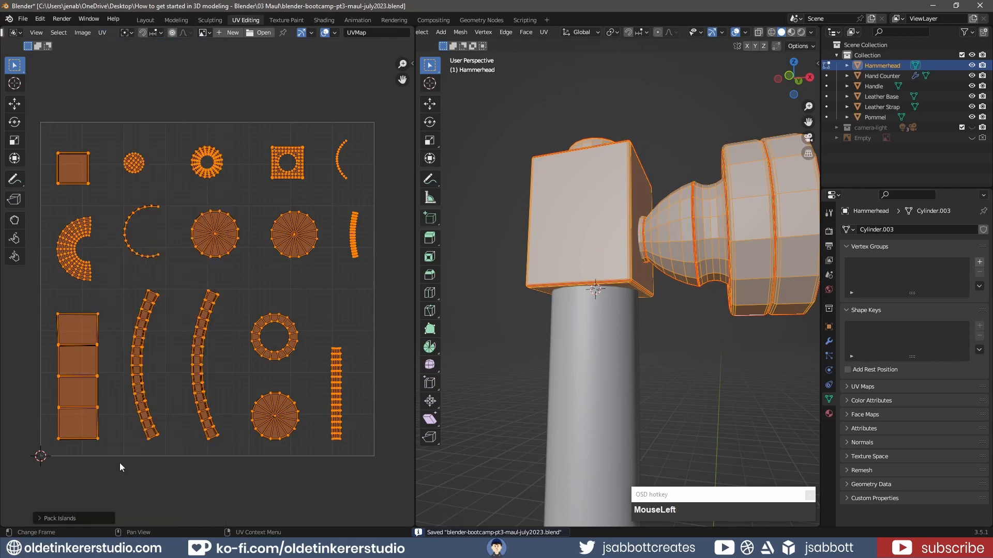
click(38, 518)
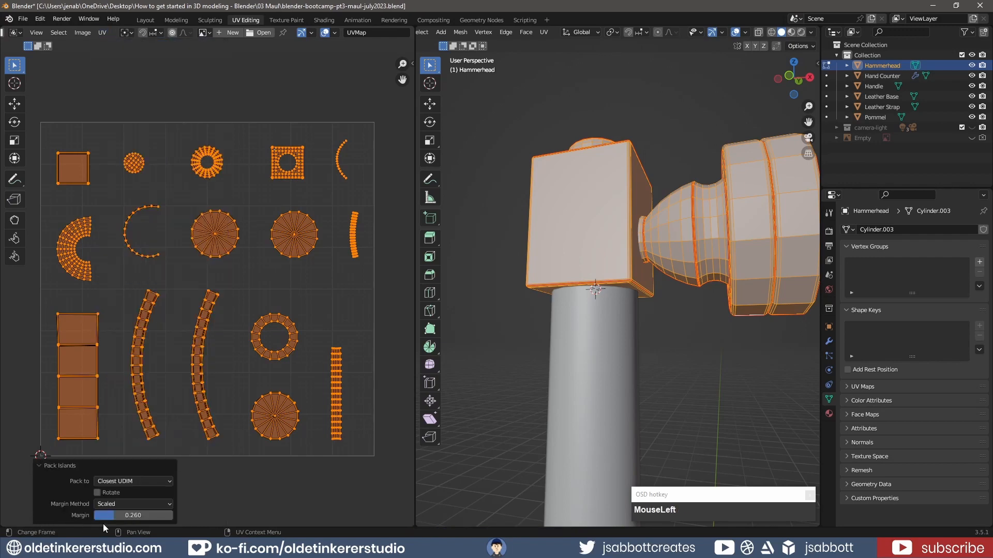
drag(112, 516, 95, 516)
click(44, 468)
scroll(162, 44, down, 1)
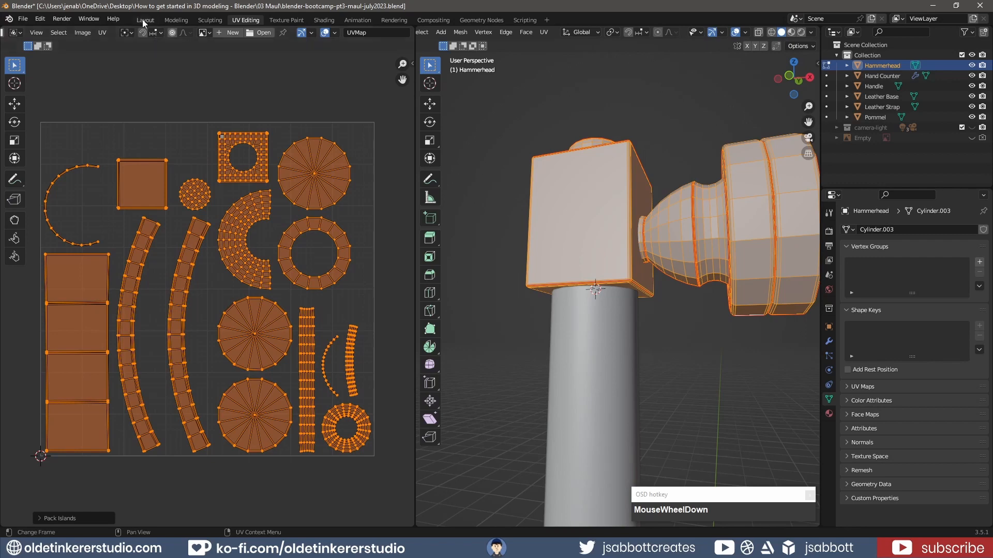
Step: Apply Shade Smooth to the hammerhead in the Layout workspace
click(144, 20)
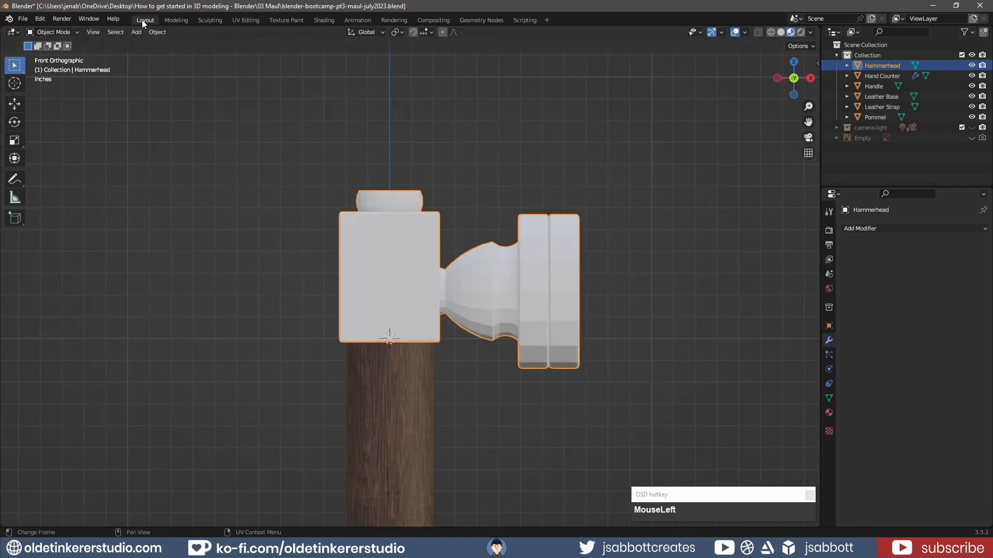
right_click(394, 253)
click(394, 249)
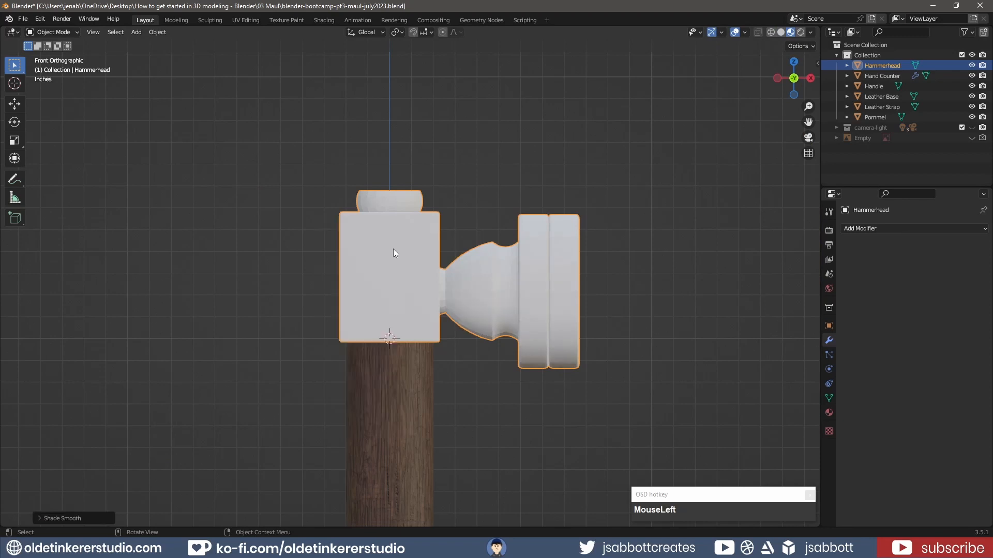
Step: Check the normals of the hammerhead with the Face Orientation overlay, and turn the overlay off again
click(747, 30)
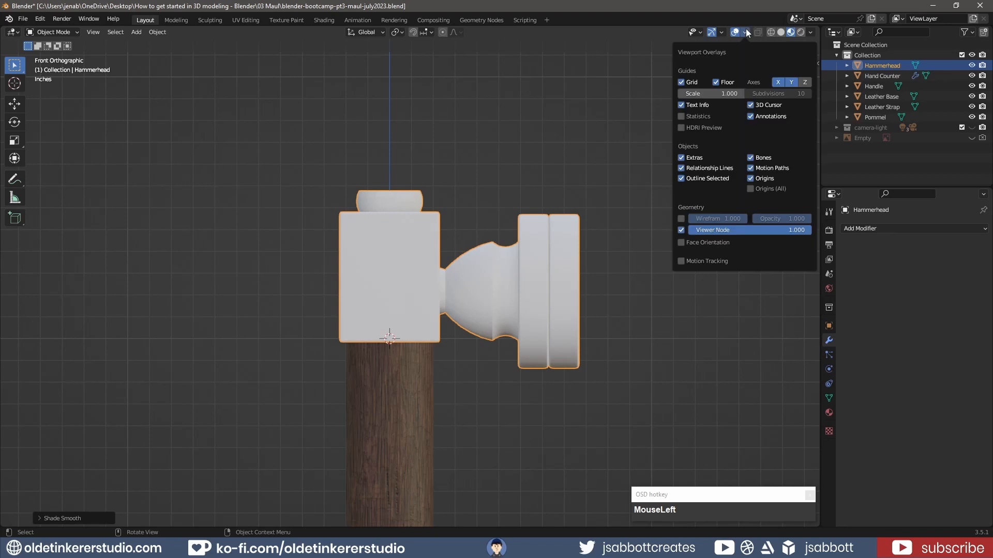
click(681, 242)
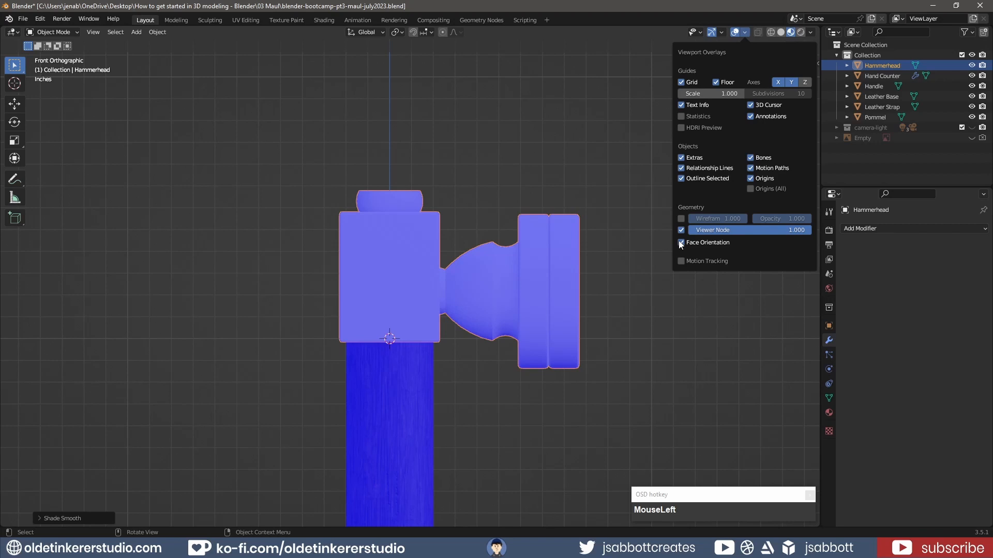
click(681, 243)
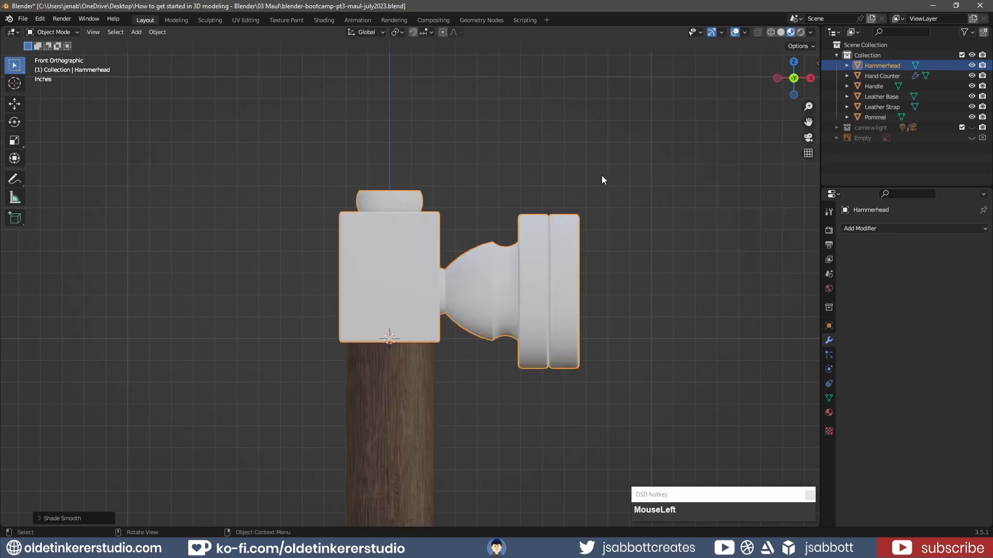
Step: Assign the existing "metal" material to the hammerhead in the Shading workspace, and return to the Layout workspace
click(330, 20)
scroll(471, 163, down, 2)
shift+middle_drag(503, 67, 516, 237)
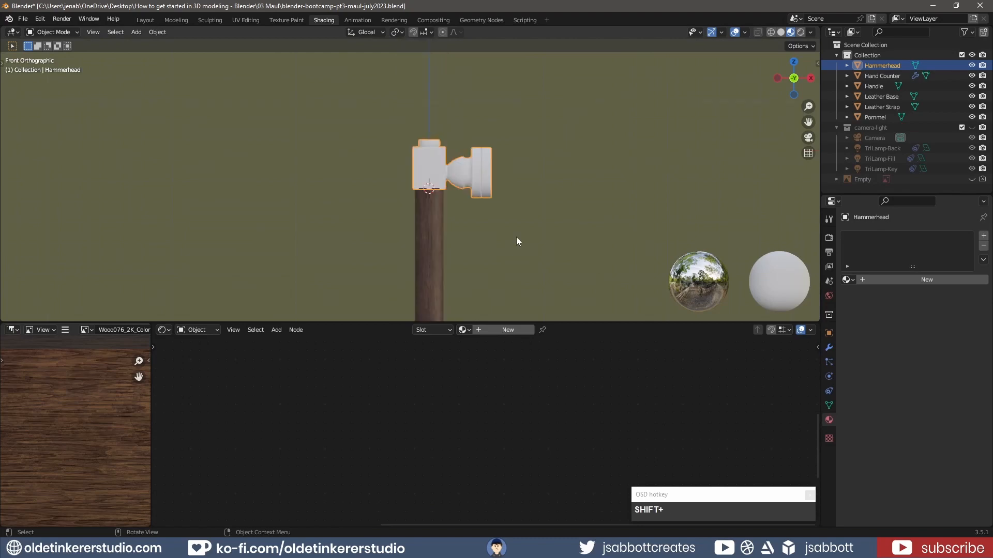
click(463, 330)
click(493, 378)
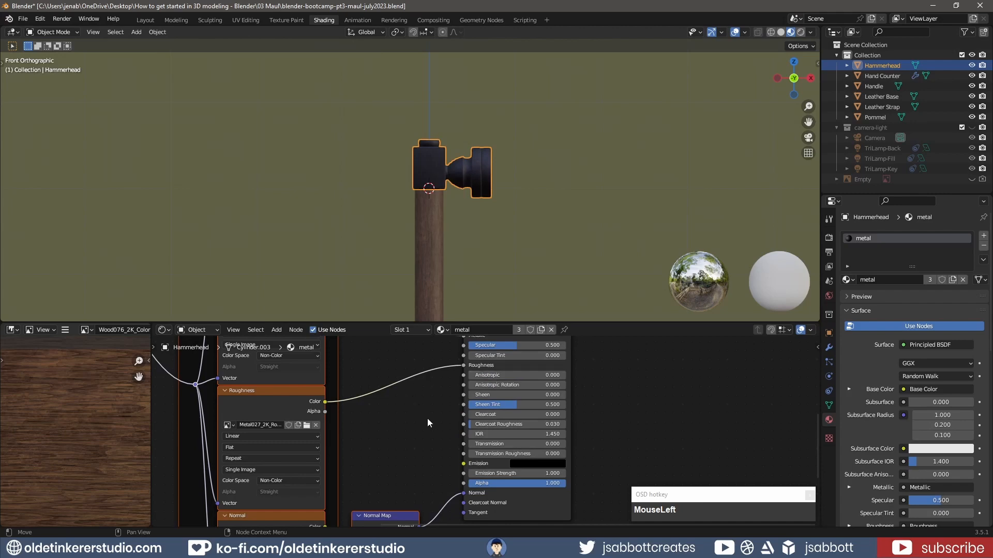
scroll(477, 219, up, 5)
click(146, 21)
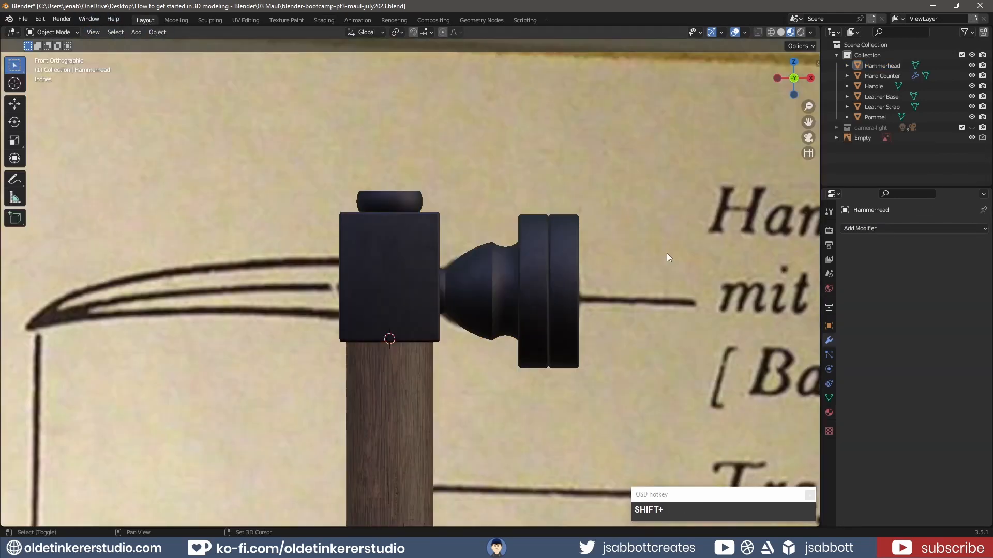
Step: Add a plane mesh at the 3D cursor and rotate it 90° about X and 90° about Z
key(shift+a)
mouse_move(666, 253)
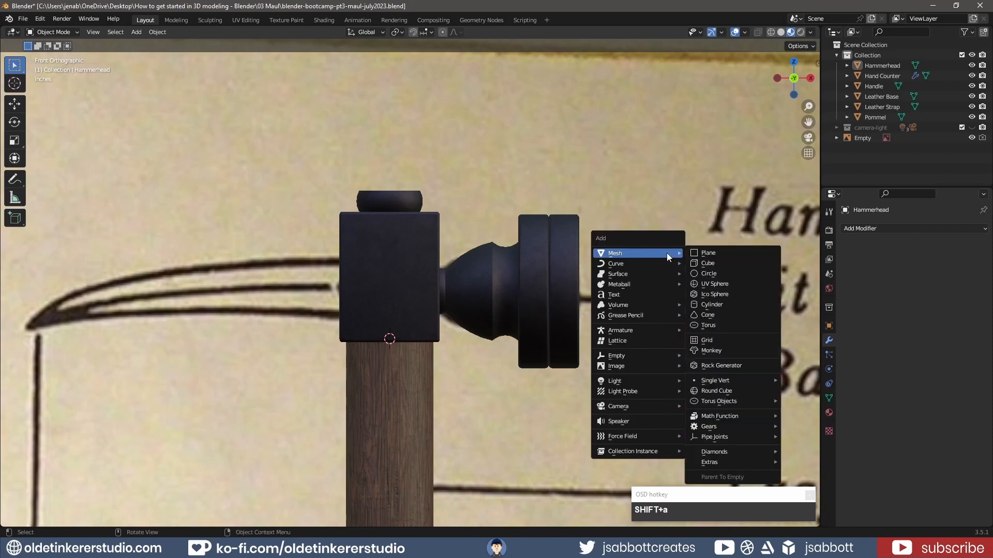
click(703, 255)
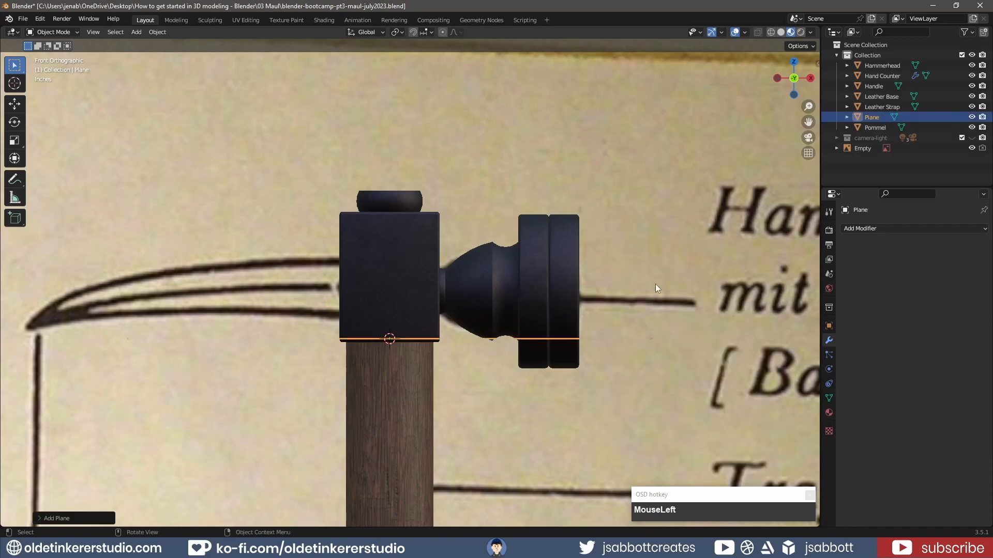
text(rx)
text(90)
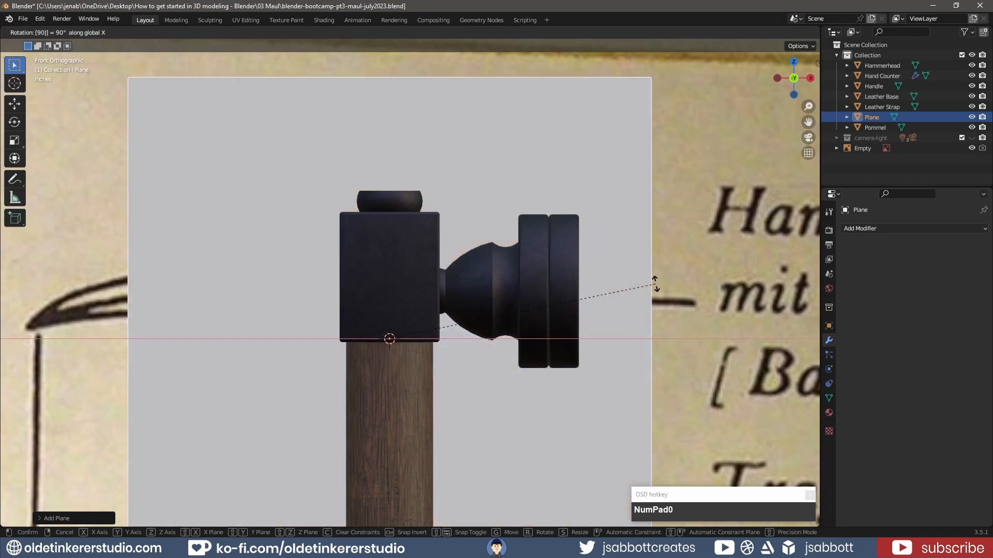
click(656, 286)
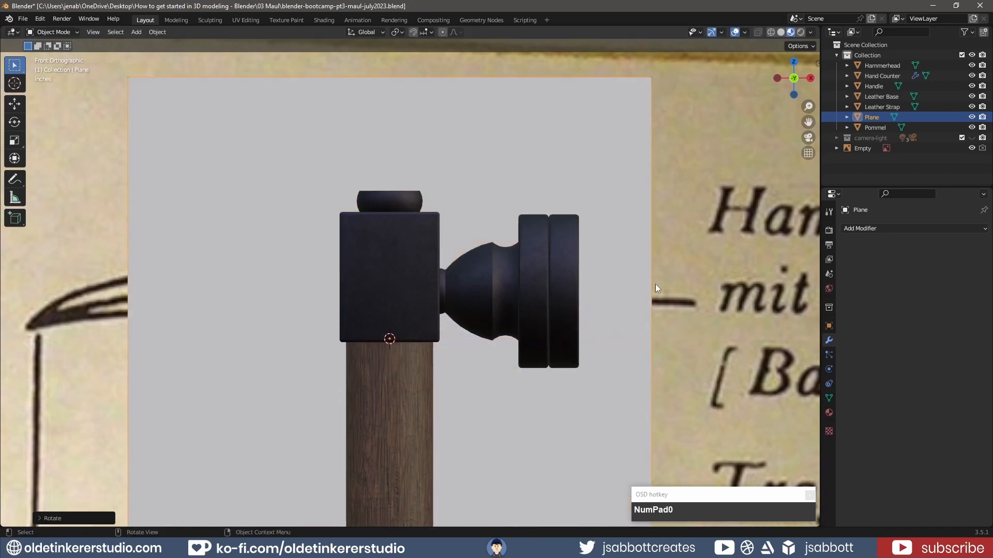
text(rz90)
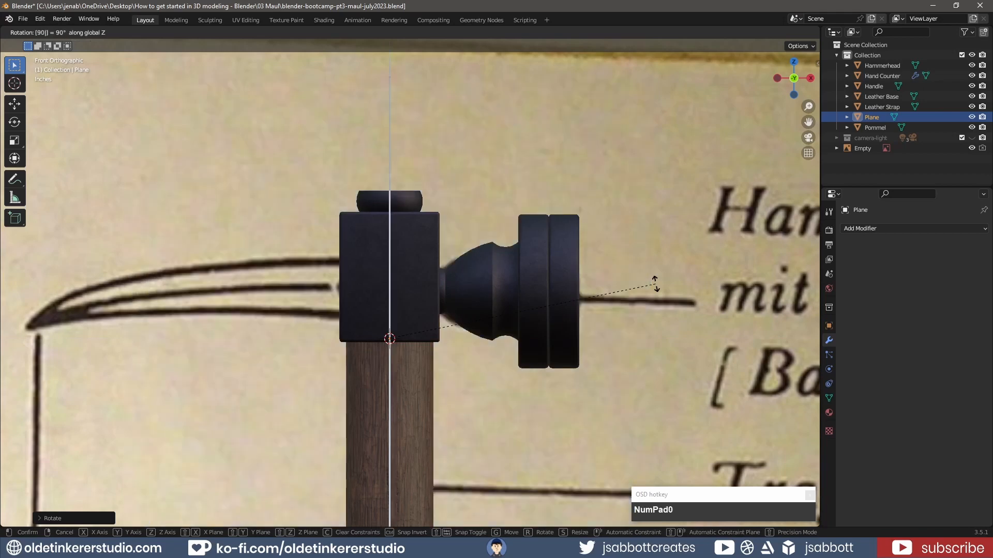
click(655, 284)
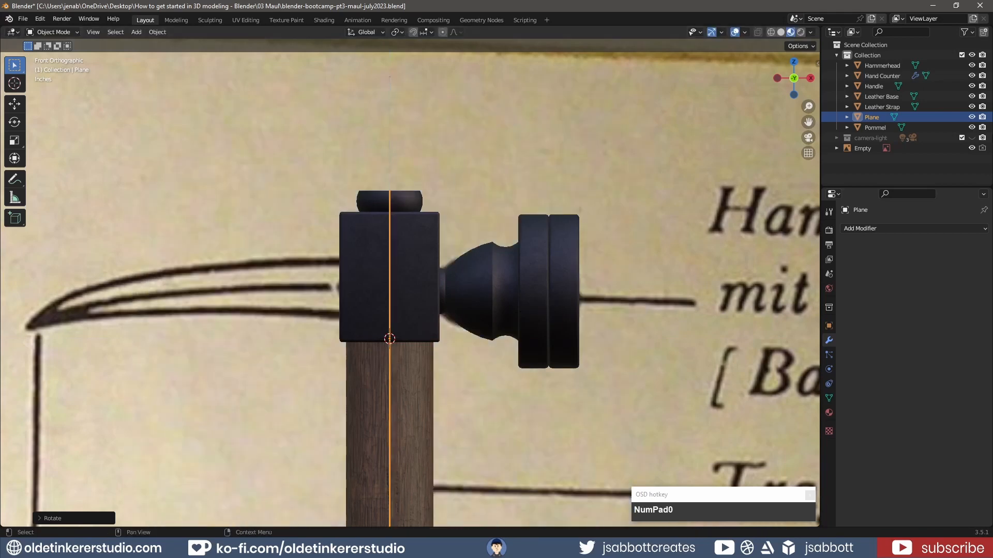
Step: Rename the new plane as "Drag Hooks"
double_click(873, 118)
text(Dr)
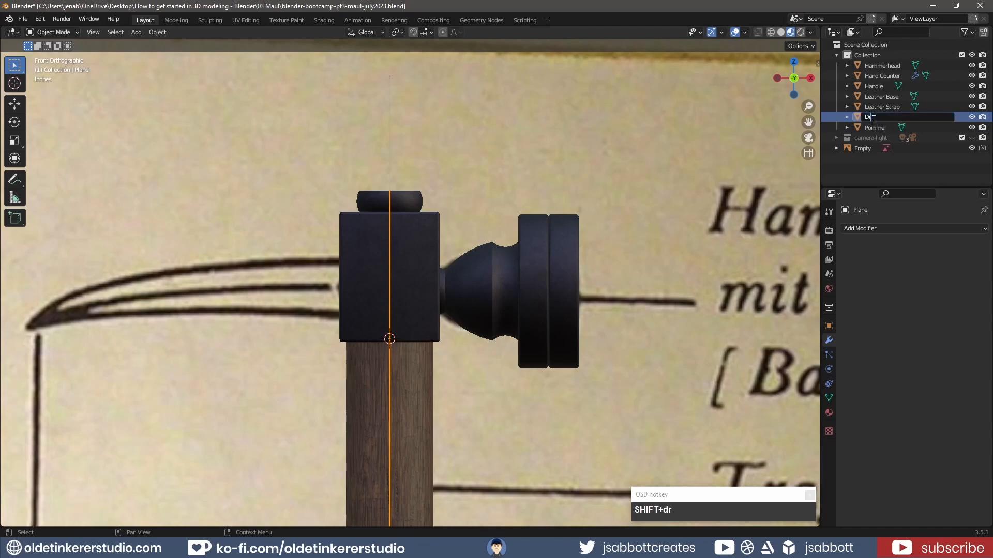
text(ag Hooks)
key(Return)
Step: Scale the Drag Hooks plane along Y to about the handle's width in Edit Mode, using wireframe shading and the right view
key(Tab)
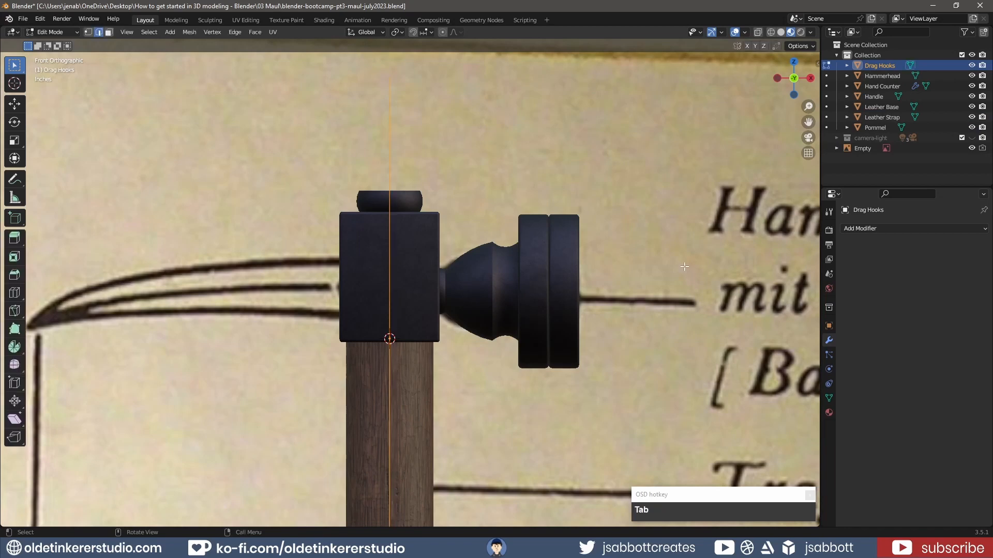
key(z)
click(600, 271)
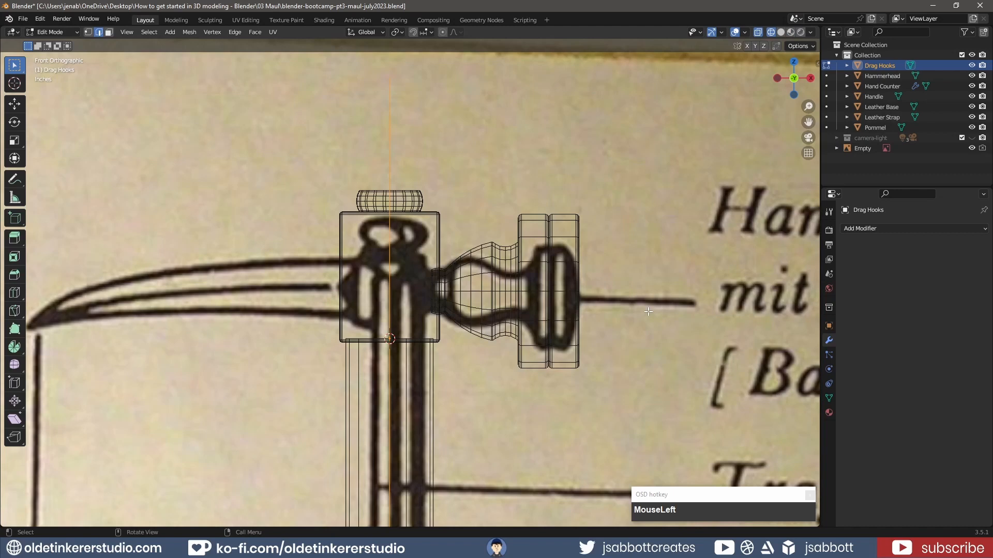
key(KP_3)
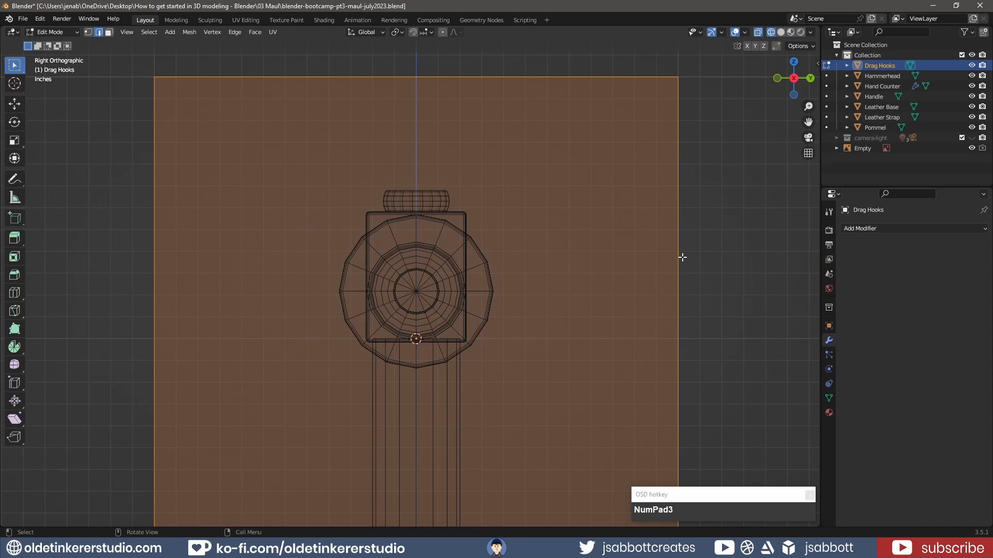
key(s)
key(y)
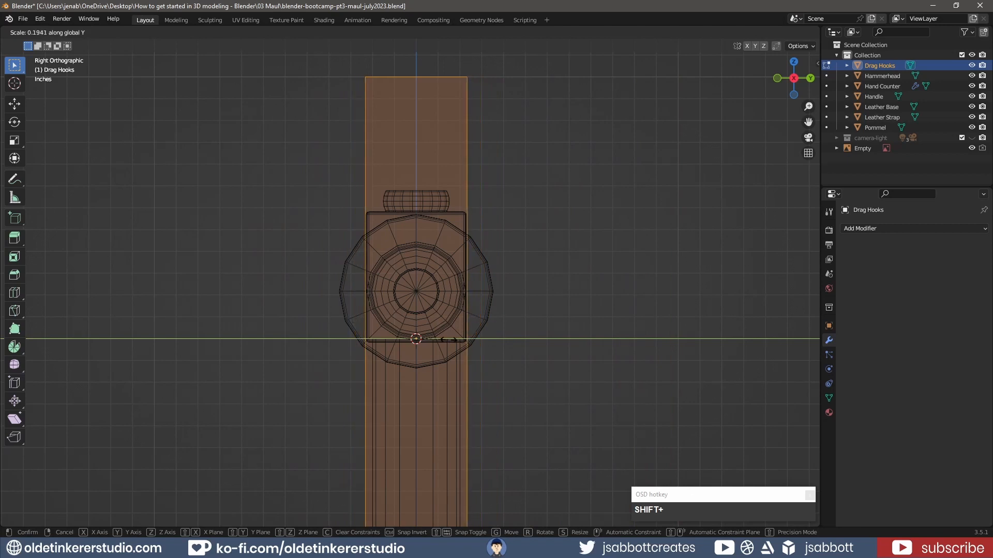
click(371, 327)
Step: Lower the plane's top edge along Z to the top of the hammerhead's block
key(2)
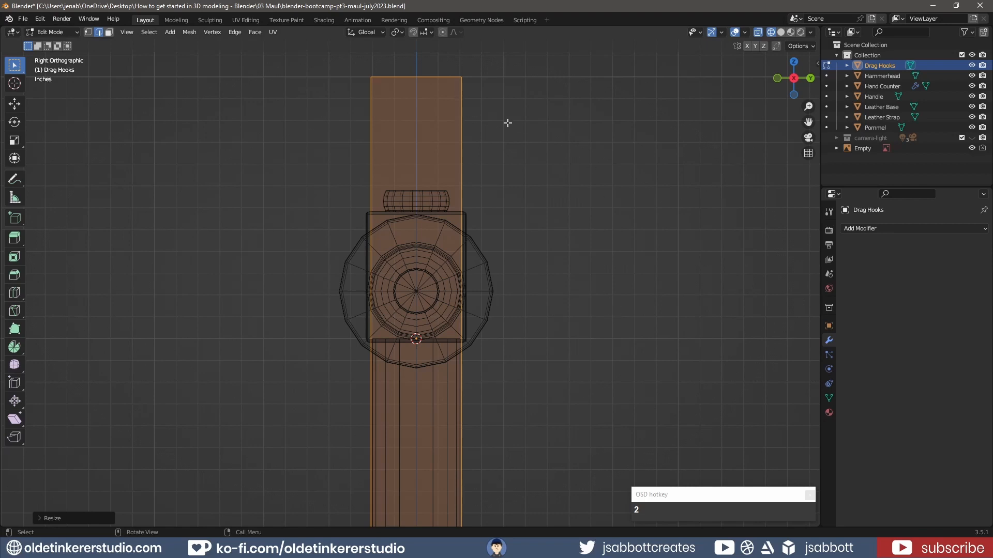
click(424, 77)
key(g)
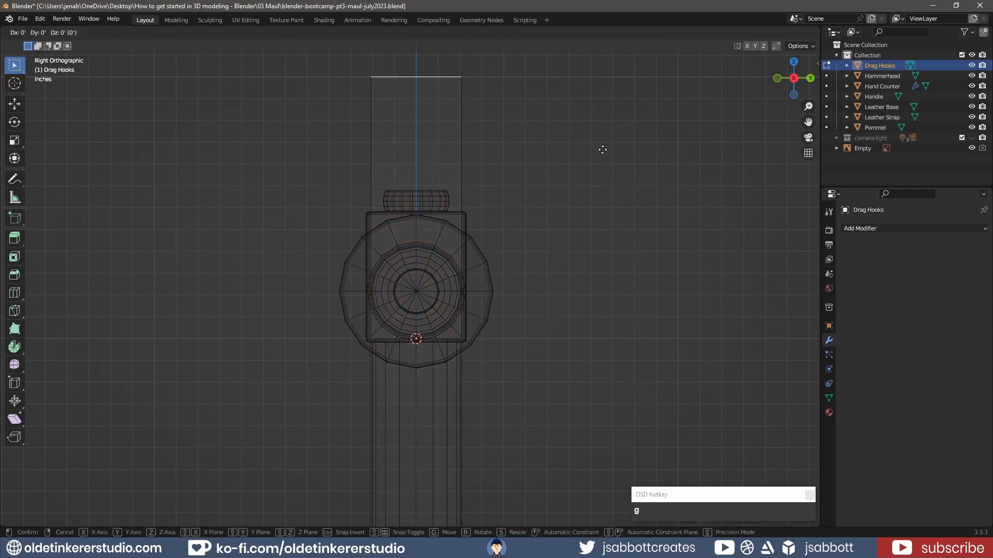
key(z)
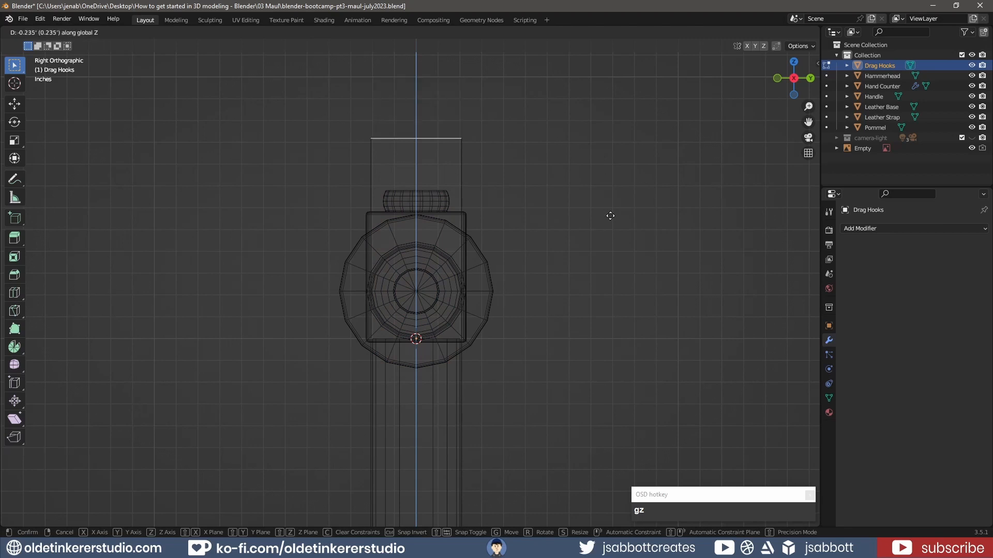
click(616, 285)
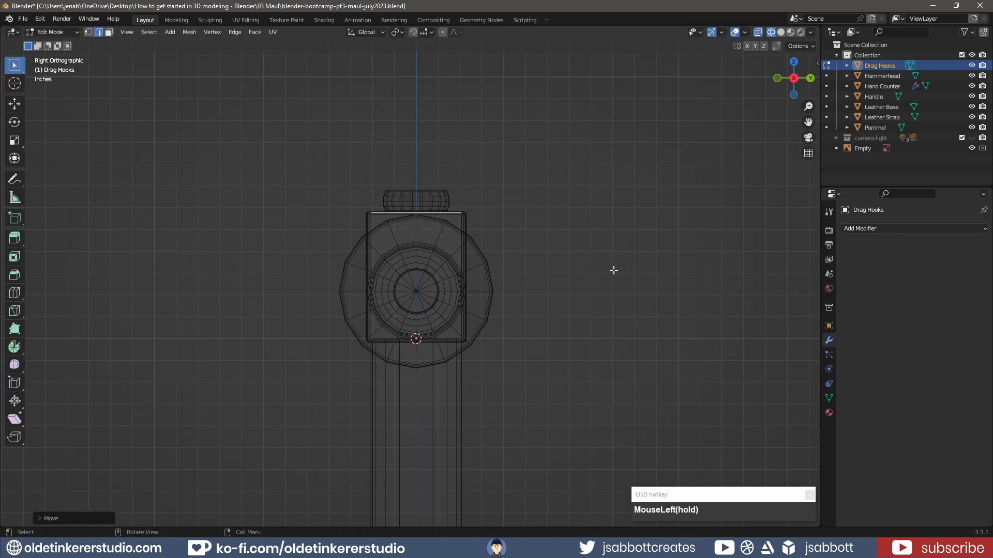
key(ctrl+z)
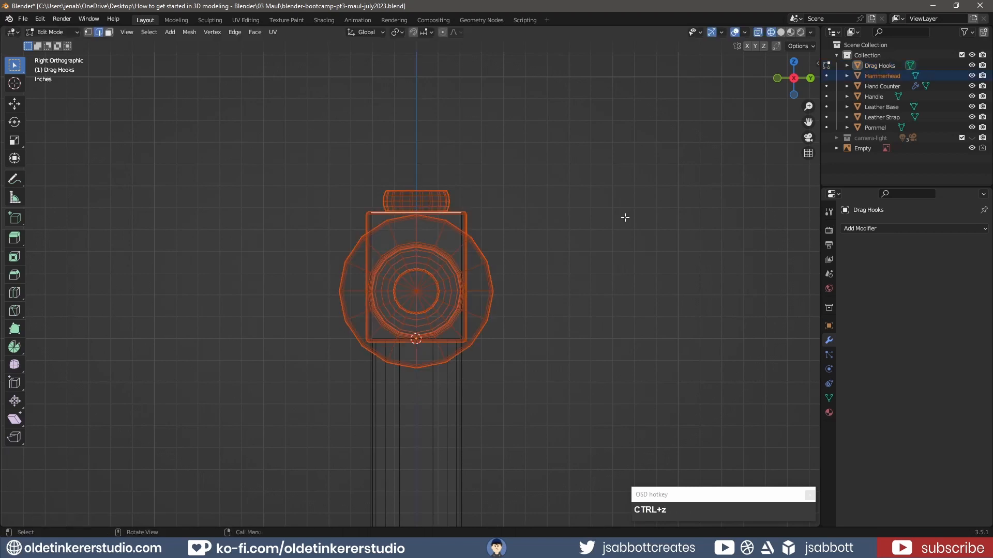
Step: Hide the hammerhead and round the plane's two top corners with a vertex bevel about 0.05' wide
click(973, 76)
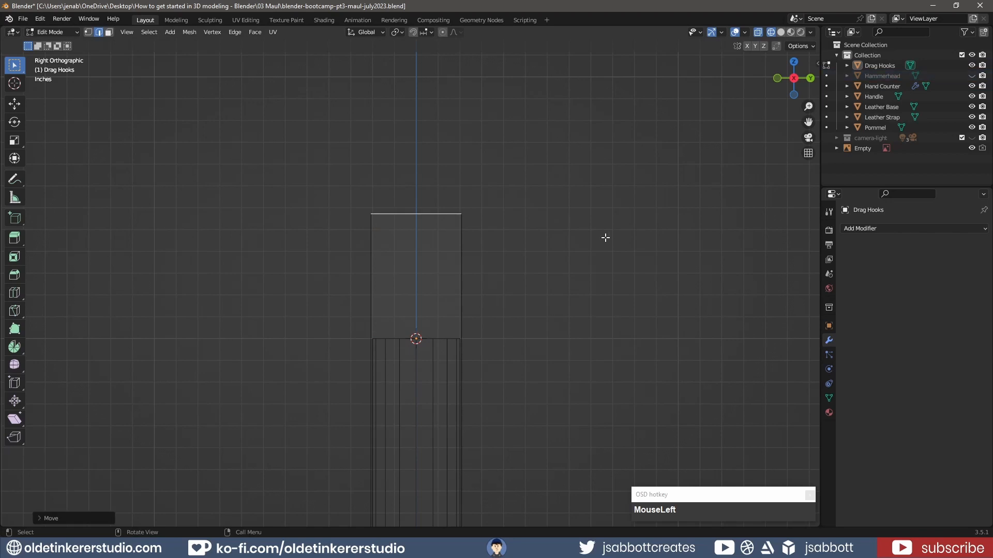
key(ctrl+z)
drag(345, 202, 490, 219)
shift+middle_drag(565, 284, 553, 265)
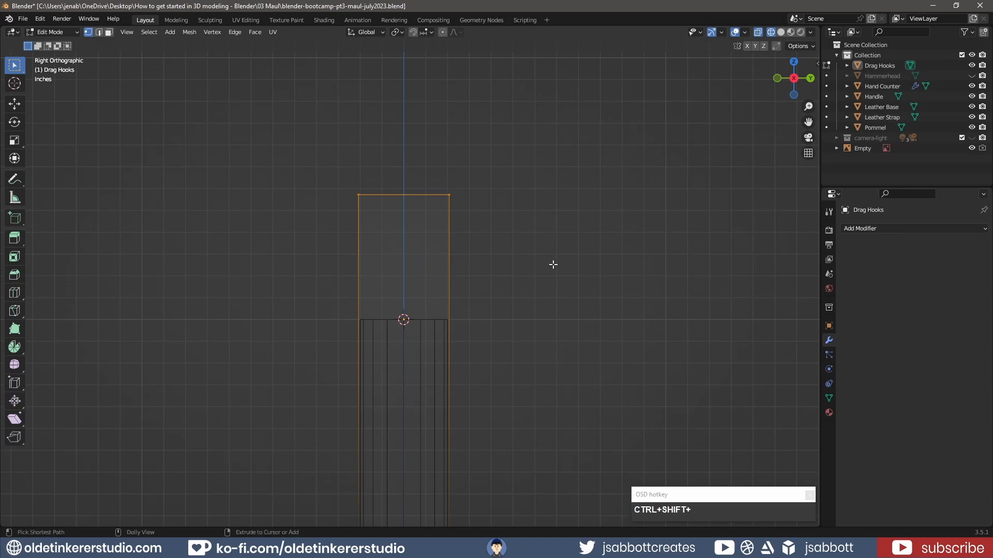
key(ctrl+shift+b)
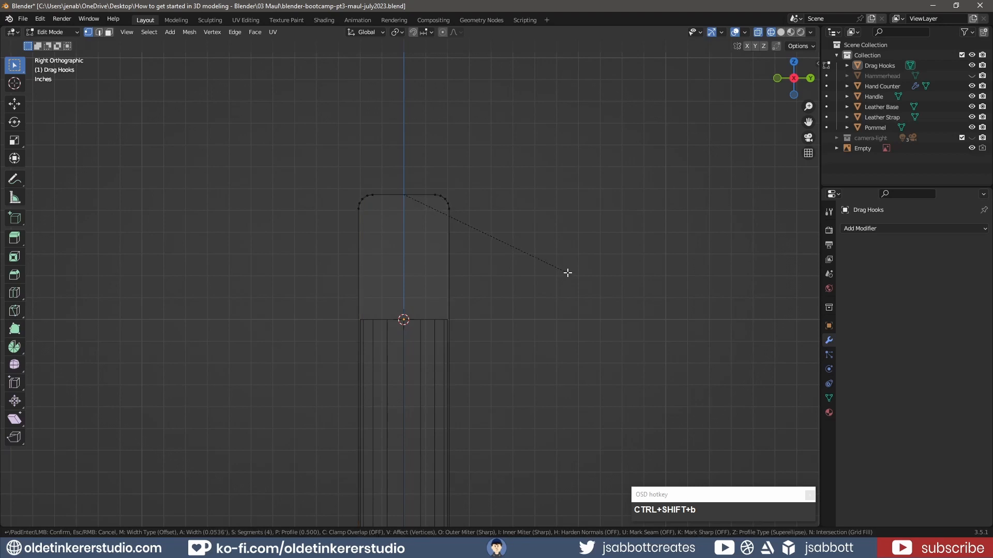
scroll(569, 272, down, 1)
scroll(570, 272, up, 1)
scroll(570, 272, down, 1)
click(570, 272)
key(Tab)
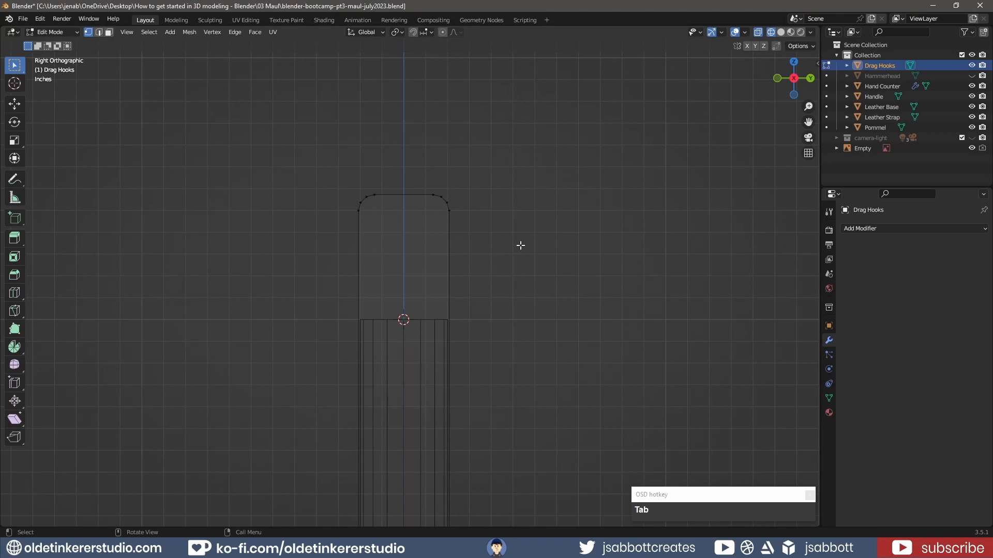
Step: Return to Object Mode with Material Preview shading and apply all transforms to Drag Hooks
key(Tab)
key(z)
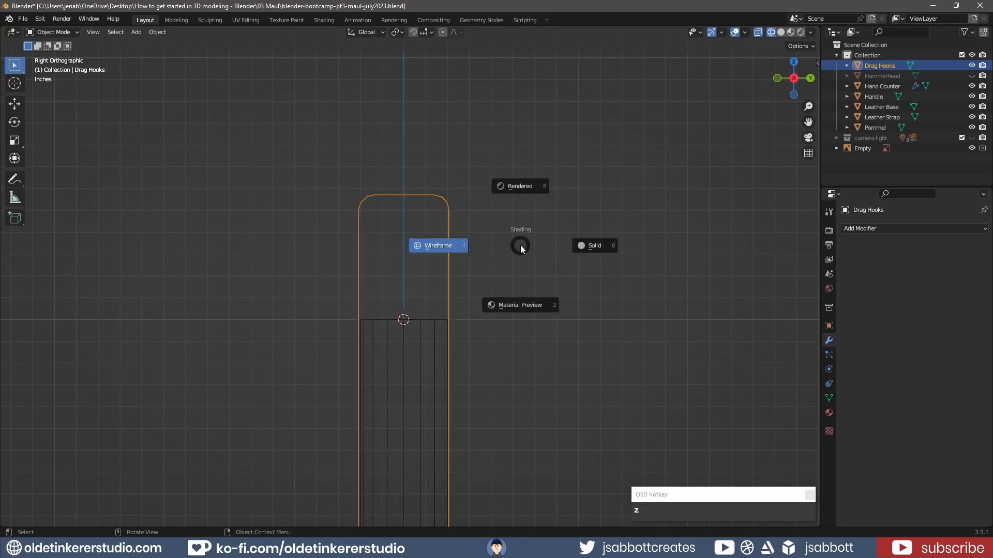
click(525, 306)
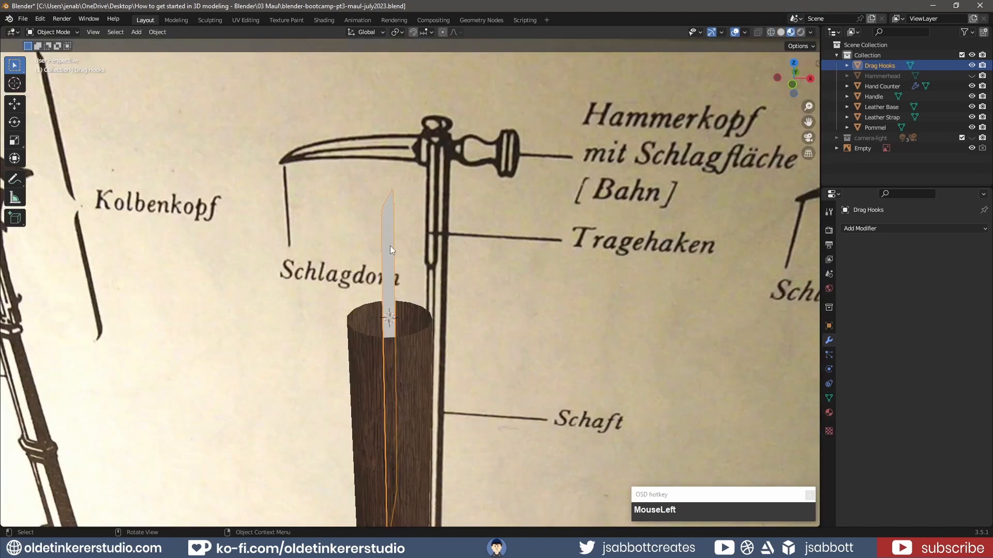
key(ctrl+a)
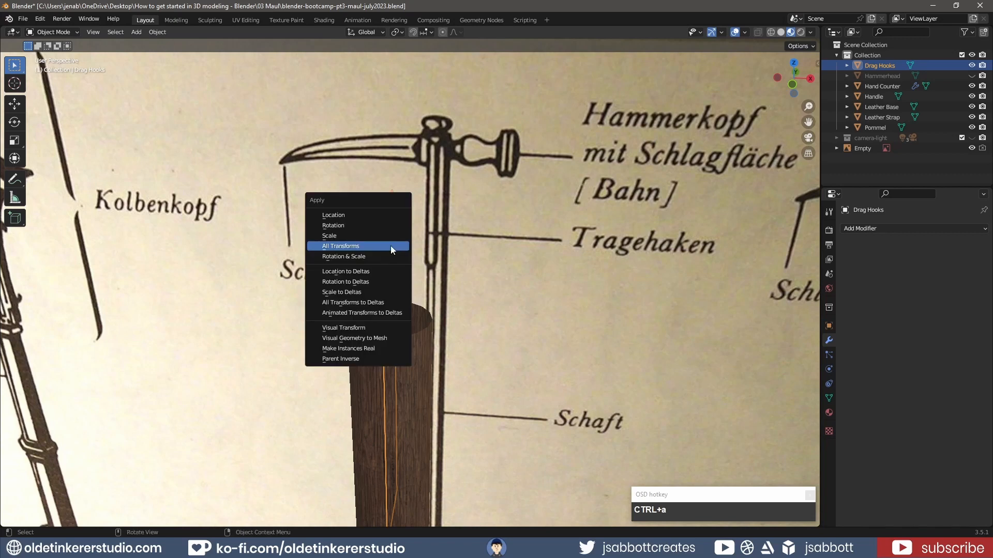
click(391, 248)
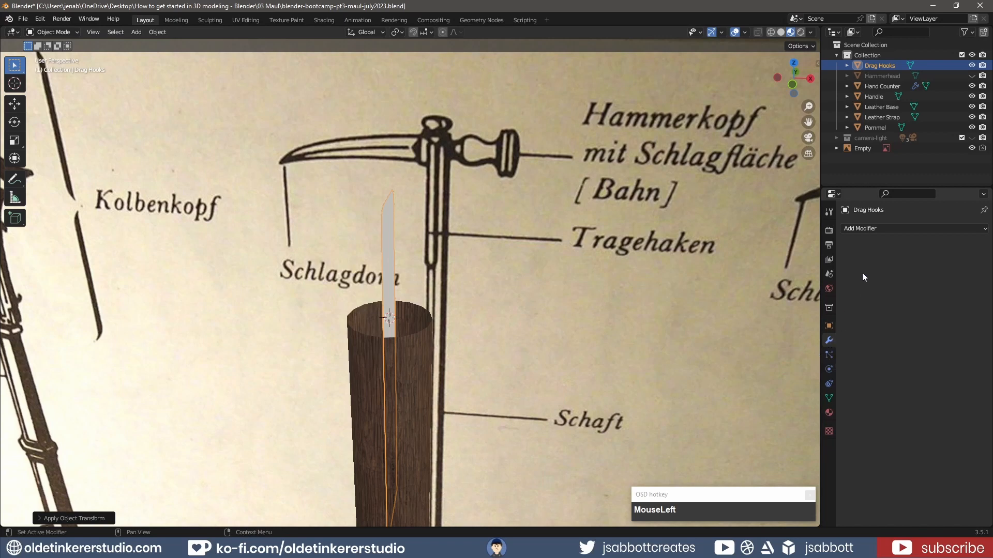
Step: Add a Solidify modifier with a thickness of 0.1' to Drag Hooks and apply it
click(884, 228)
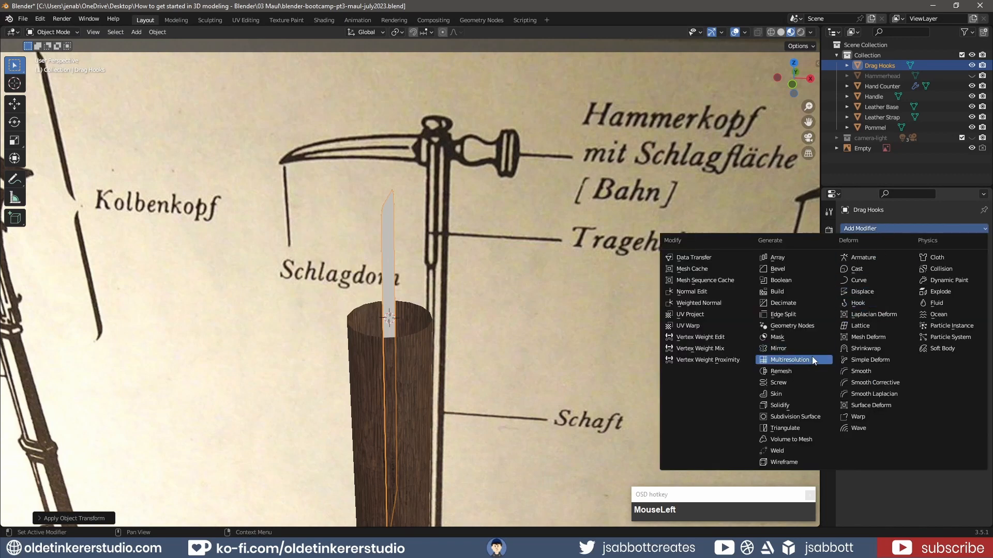
click(799, 408)
key(KP_1)
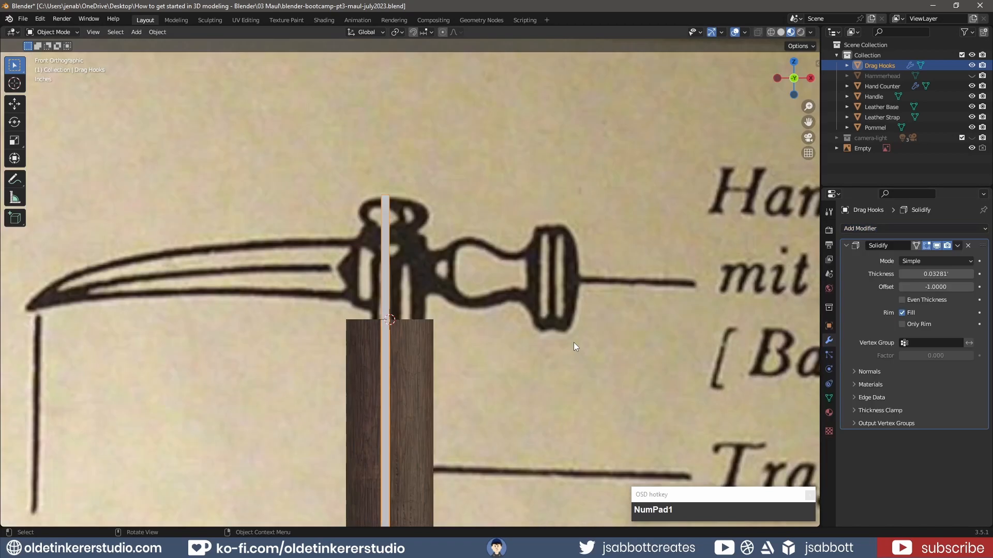
click(931, 274)
text(1)
key(Return)
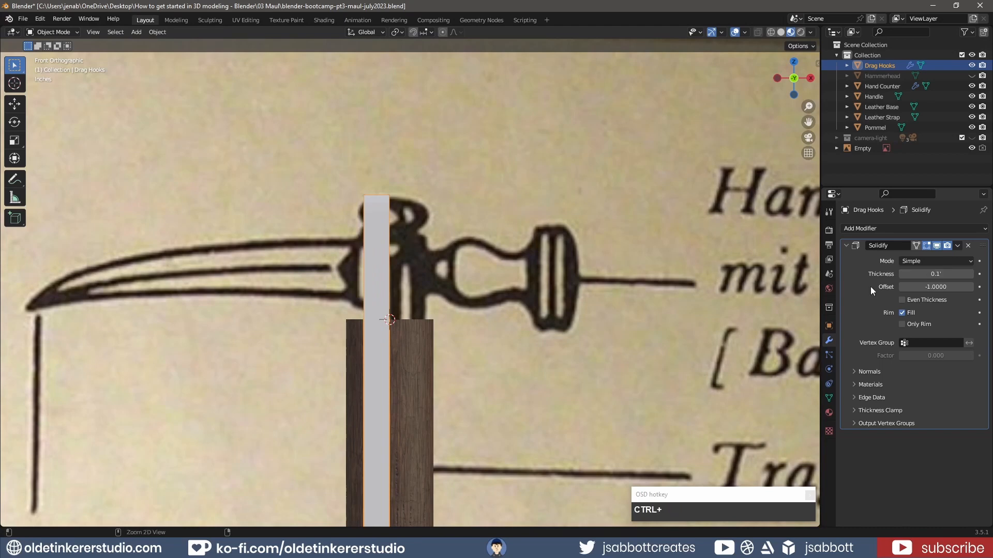
key(ctrl+a)
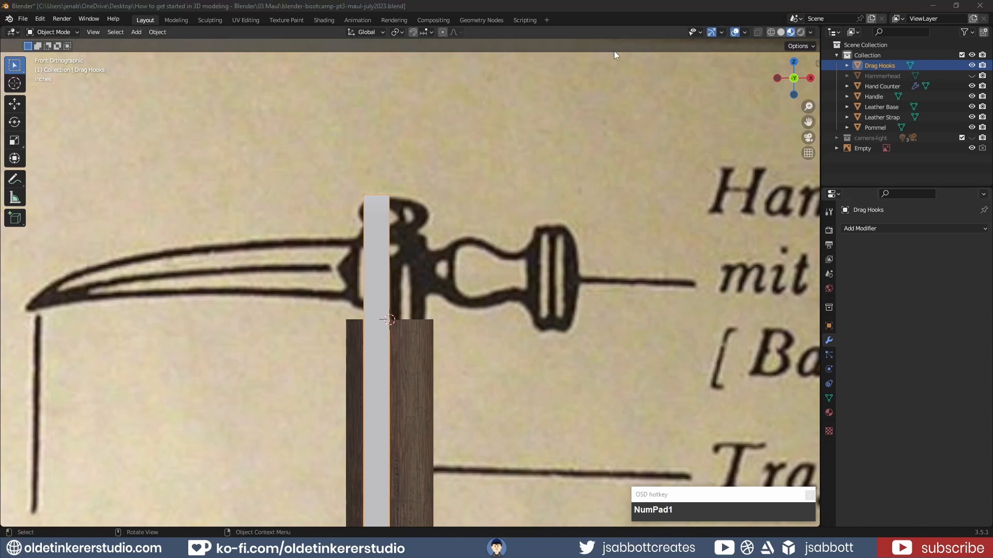
Step: Select the whole Drag Hooks mesh in Edit Mode and move it along X to centre it on the handle
click(621, 2)
key(Tab)
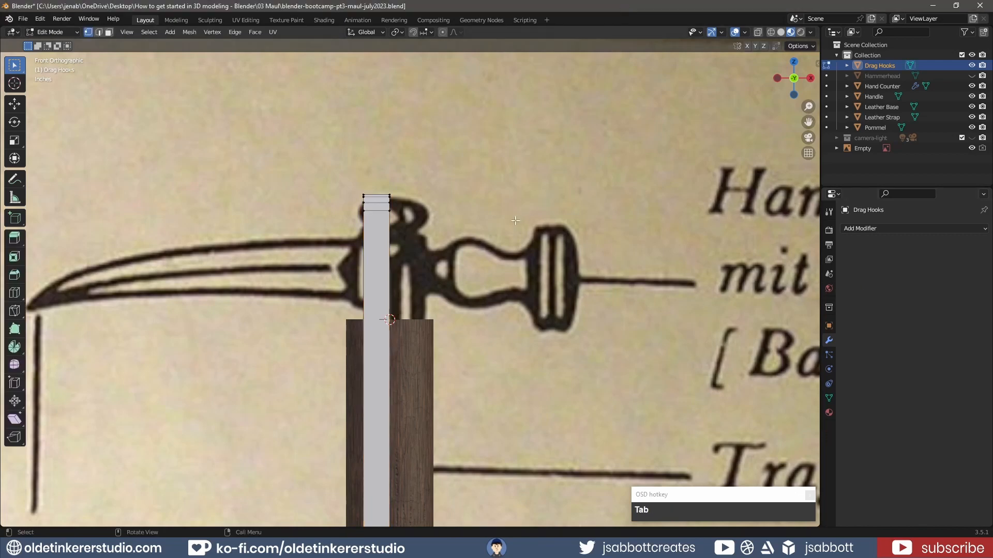
key(ctrl+l)
key(g)
key(x)
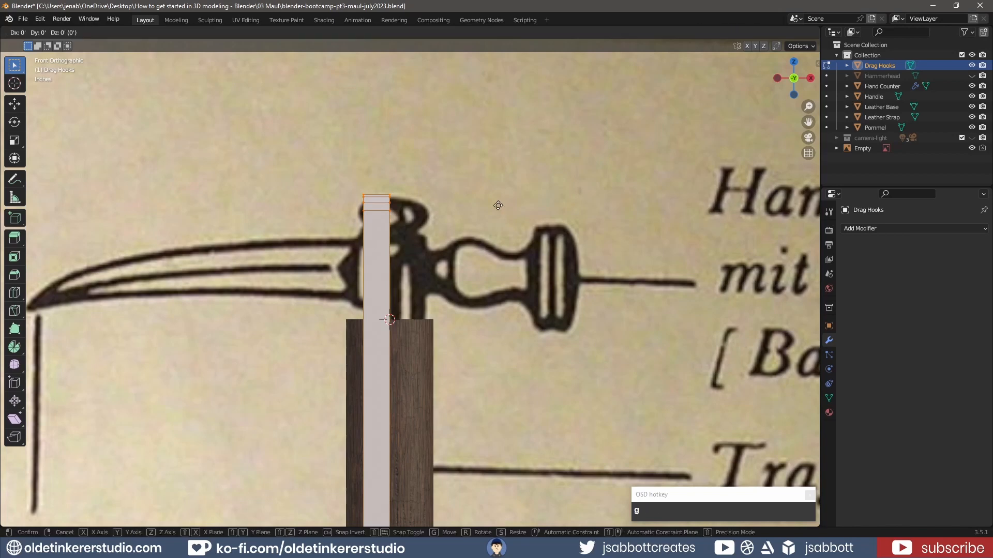
key(shift)
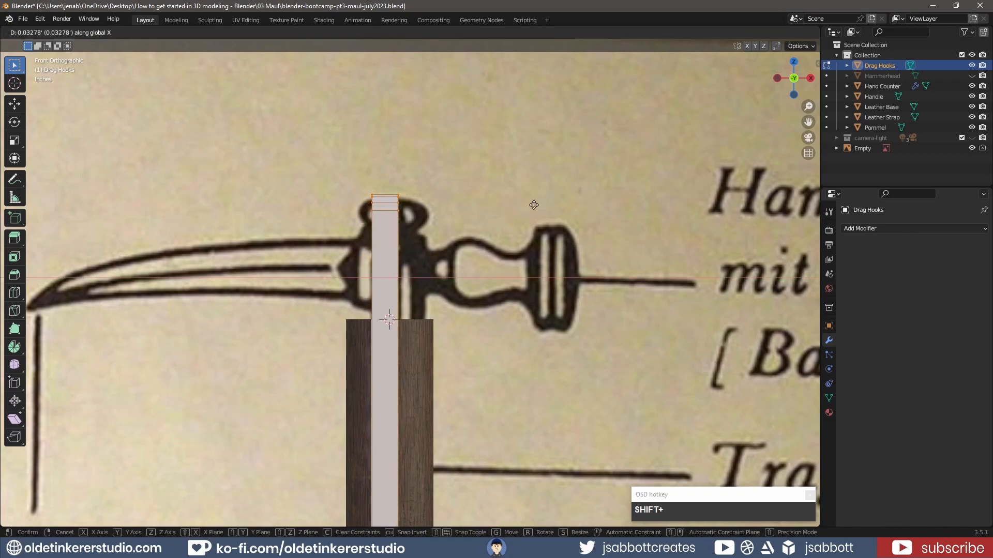
click(576, 203)
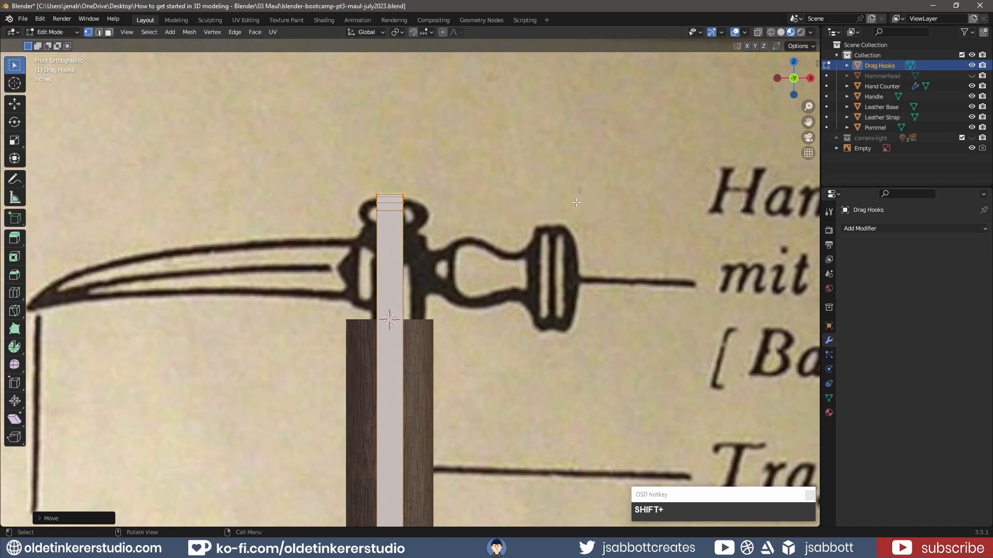
Step: Round the bottom end of Drag Hooks by bevelling its two lower corner edges about 0.04' wide with 5 segments
scroll(577, 202, down, 3)
key(2)
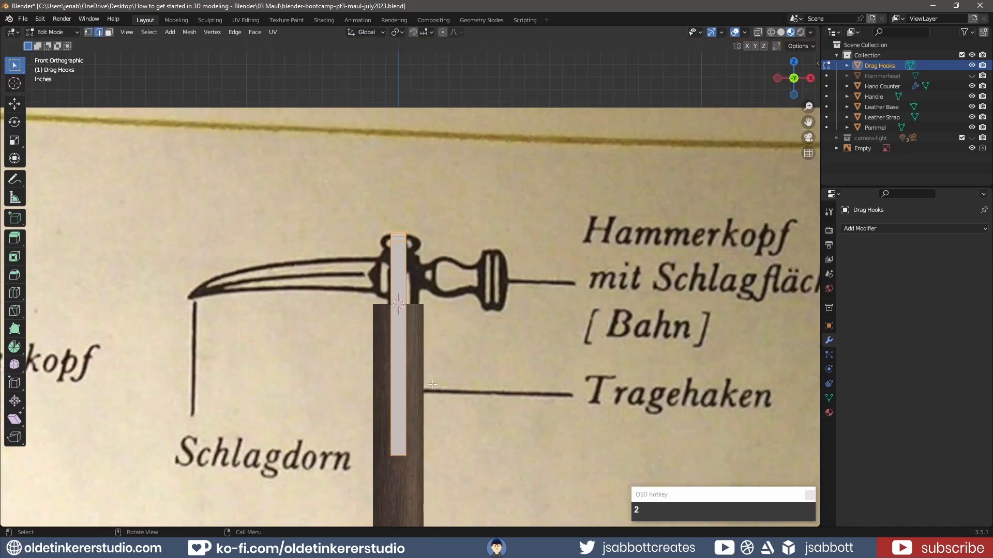
shift+middle_drag(427, 467, 413, 306)
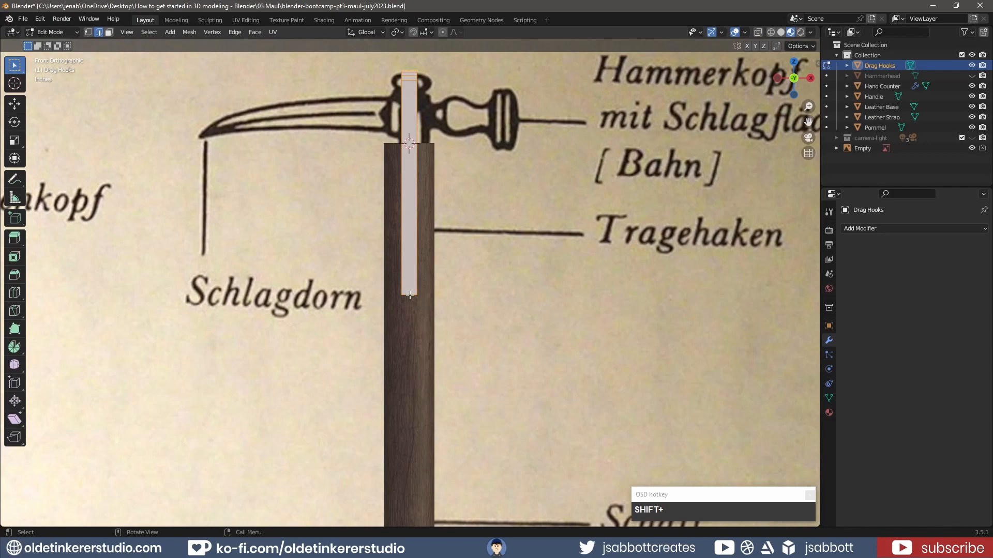
middle_drag(409, 295, 392, 295)
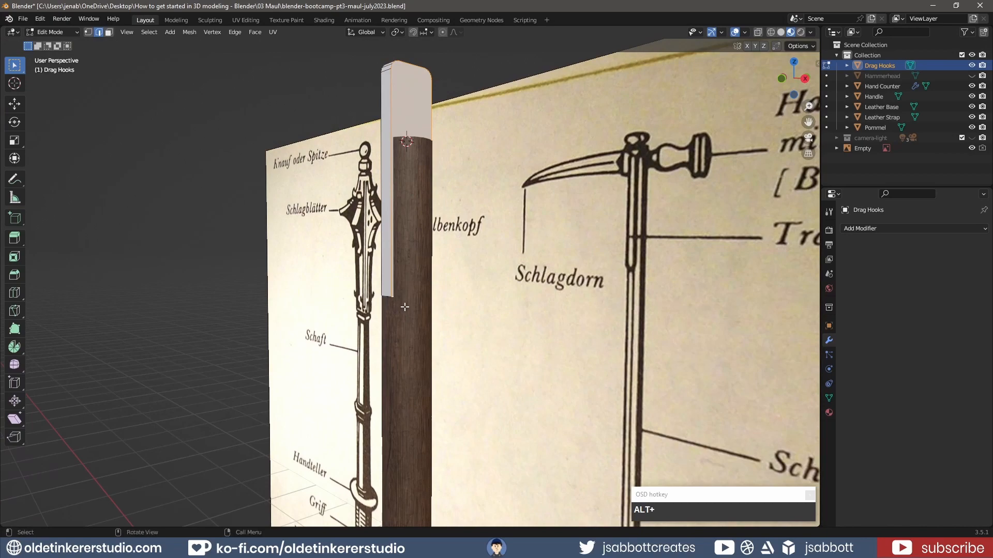
scroll(518, 307, up, 2)
click(518, 307)
middle_drag(383, 328, 462, 322)
shift+click(457, 313)
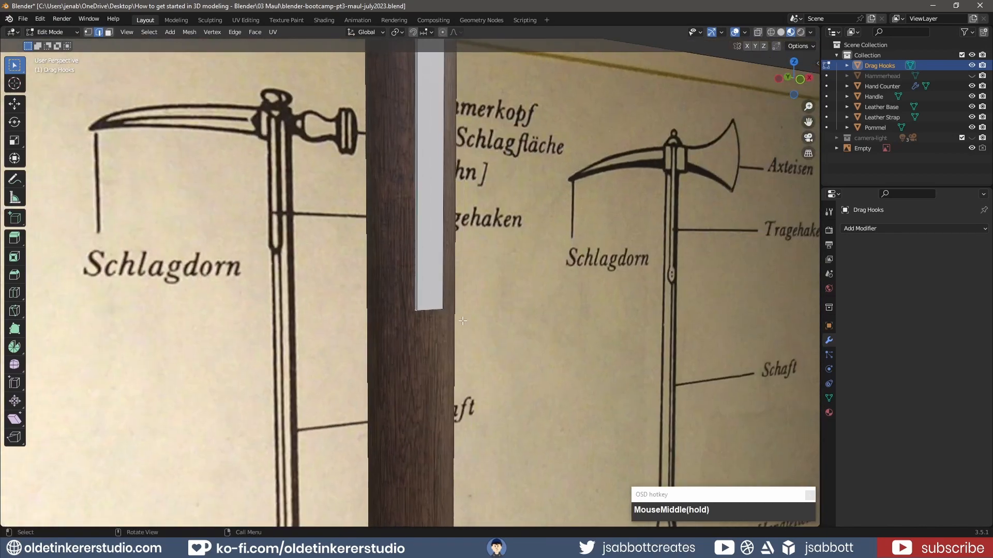
key(KP_1)
scroll(463, 322, up, 3)
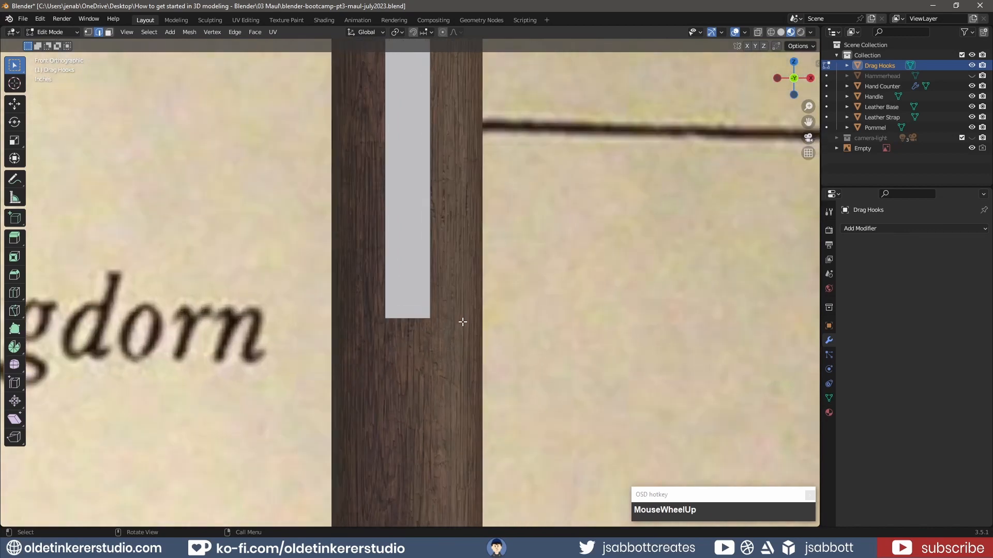
key(ctrl+b)
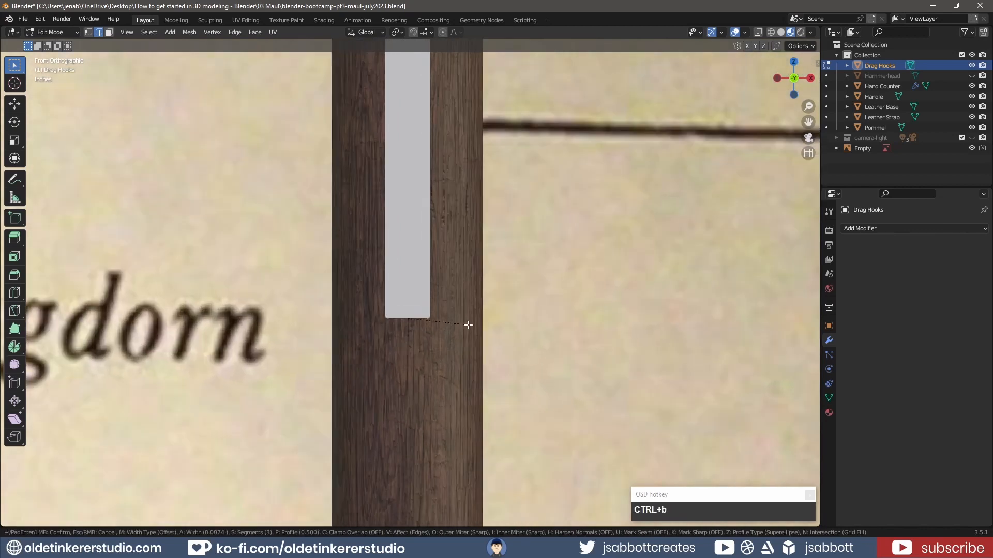
scroll(477, 329, up, 1)
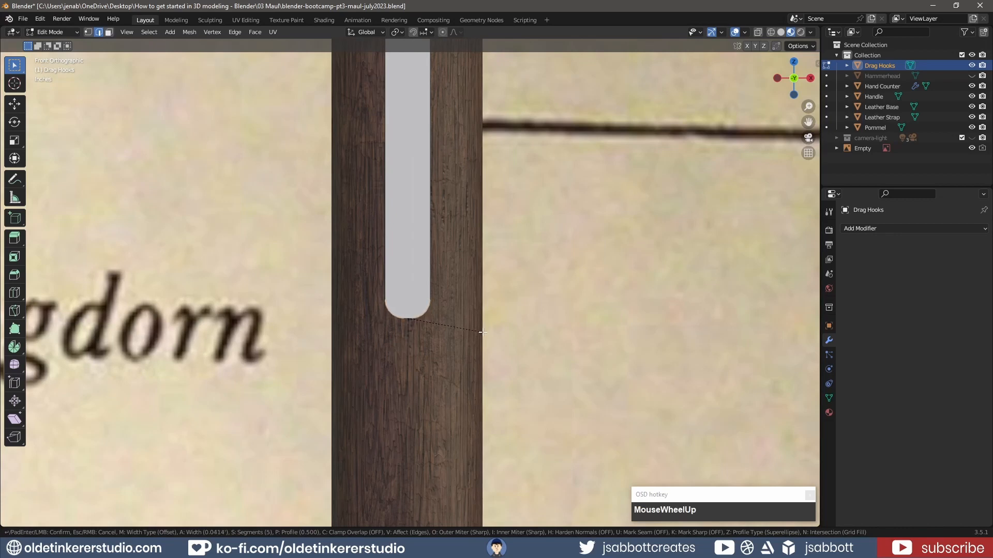
click(485, 334)
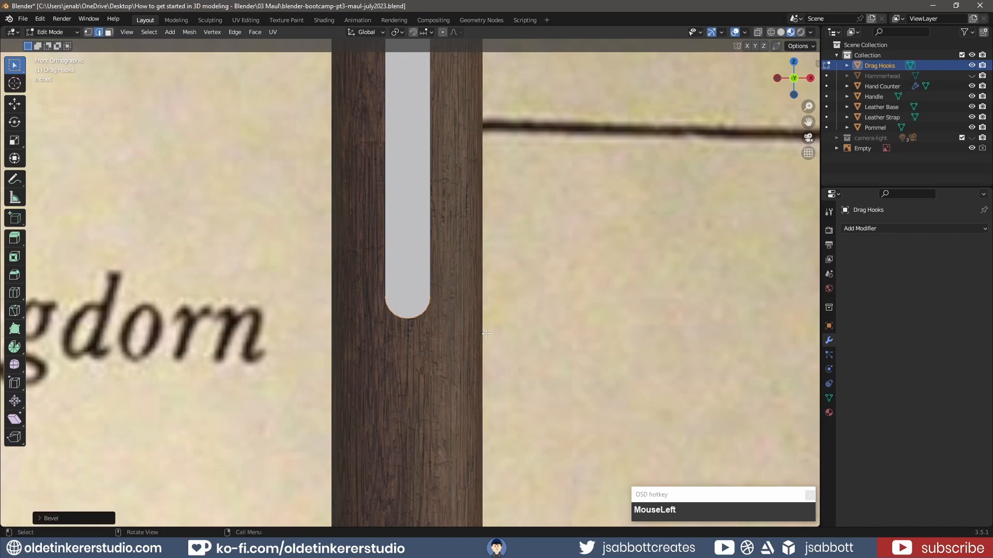
Step: Extrude all faces of the Drag Hooks mesh along their normals by about 0.02' and save the file
key(a)
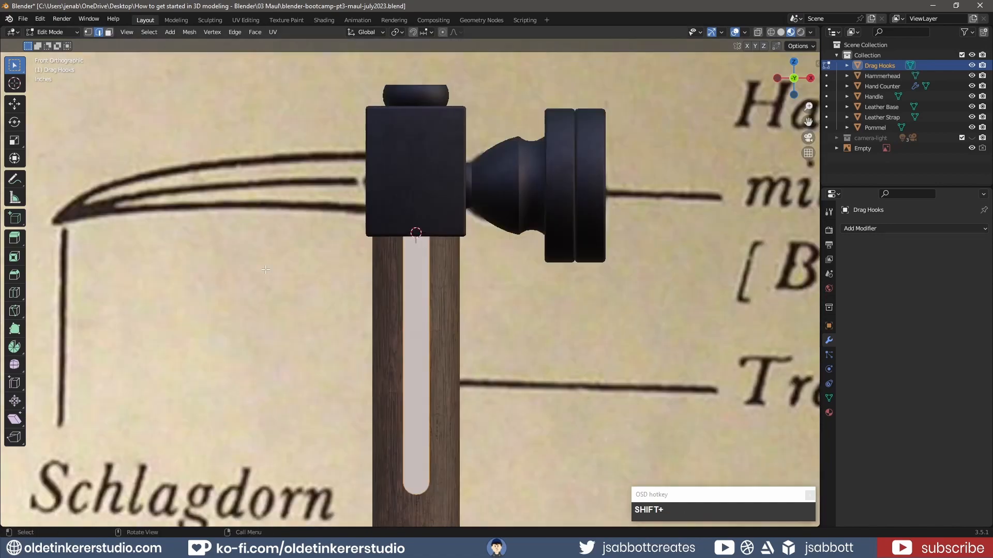
middle_drag(259, 250, 347, 230)
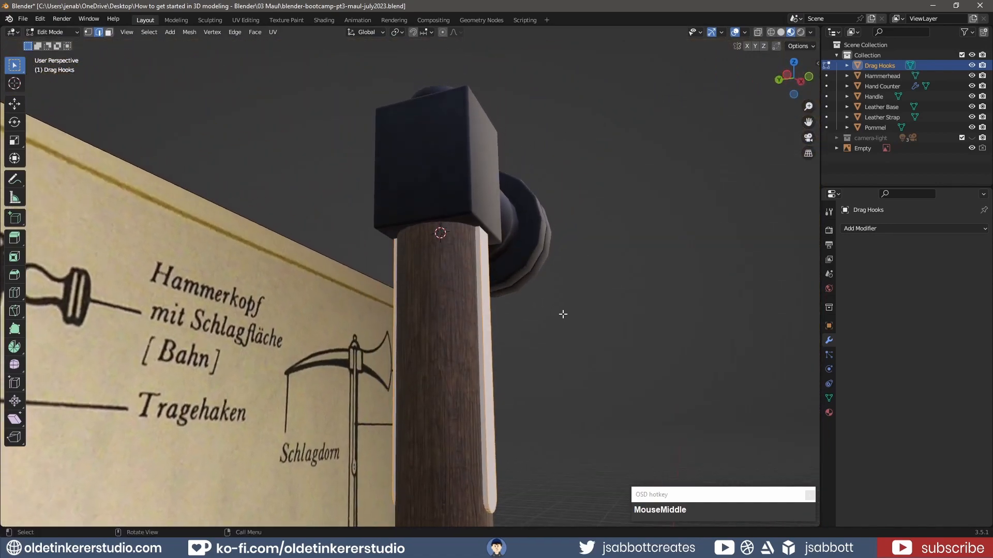
key(alt+e)
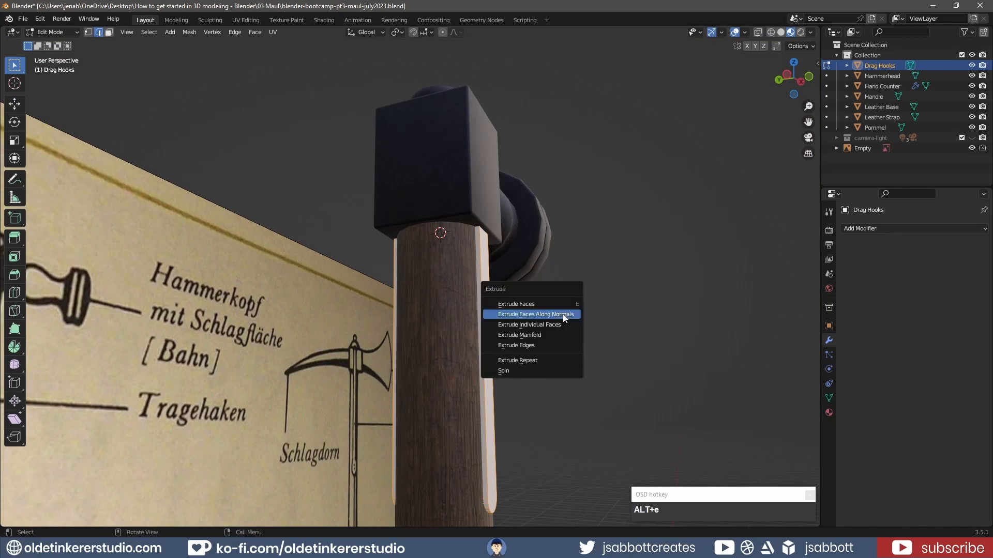
click(564, 315)
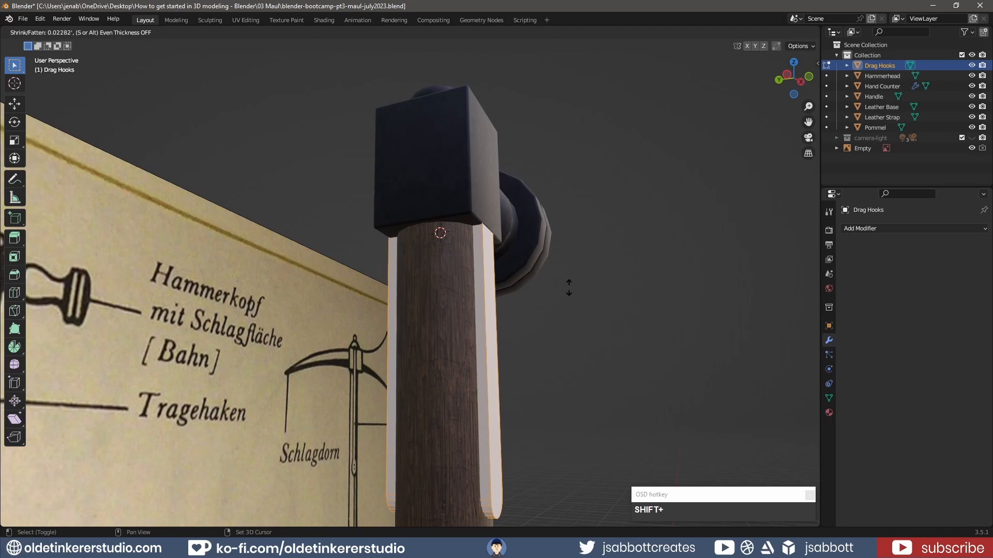
shift+click(562, 291)
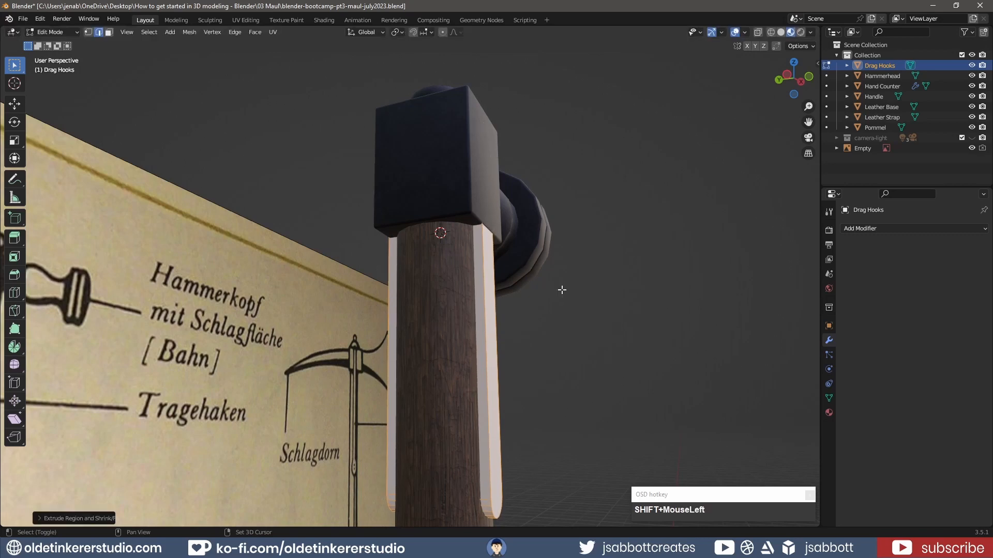
key(ctrl+s)
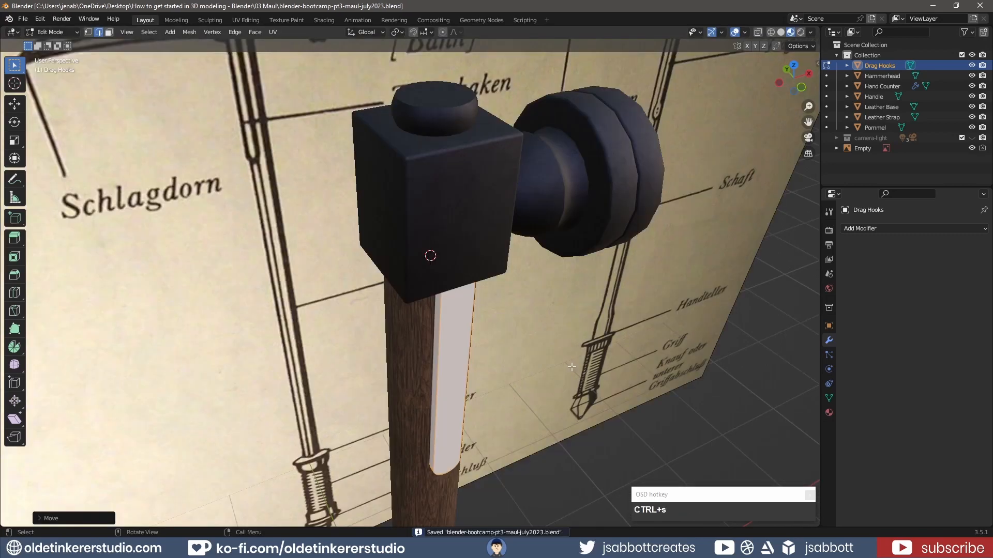
Step: Switch to the UV Editing workspace and hide the Empty reference image, Hammerhead and Handle
click(242, 20)
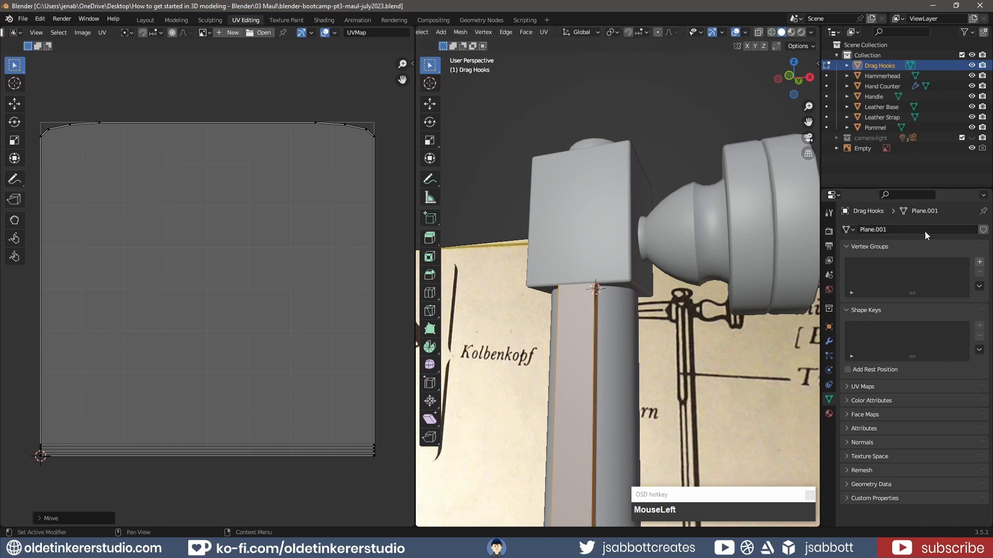
click(972, 148)
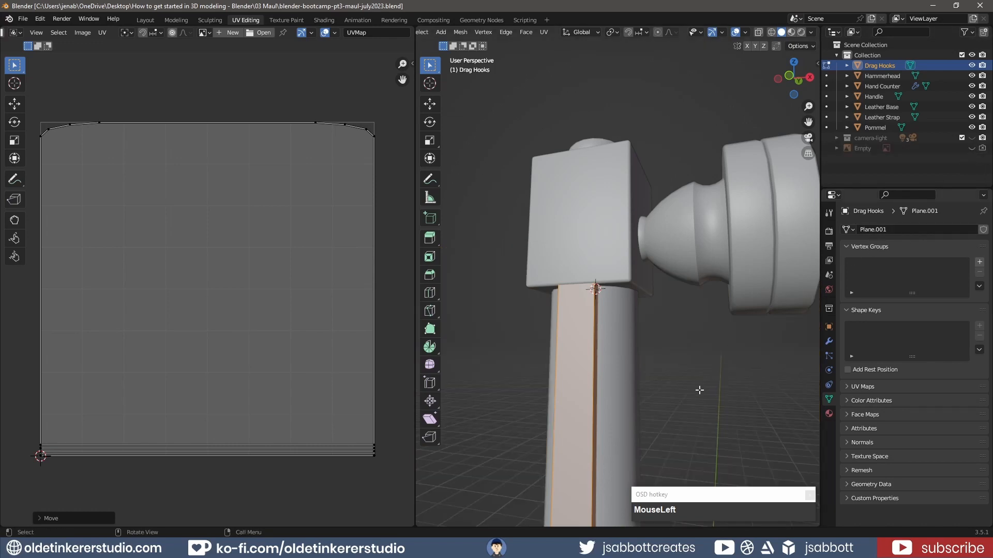
click(972, 76)
click(973, 97)
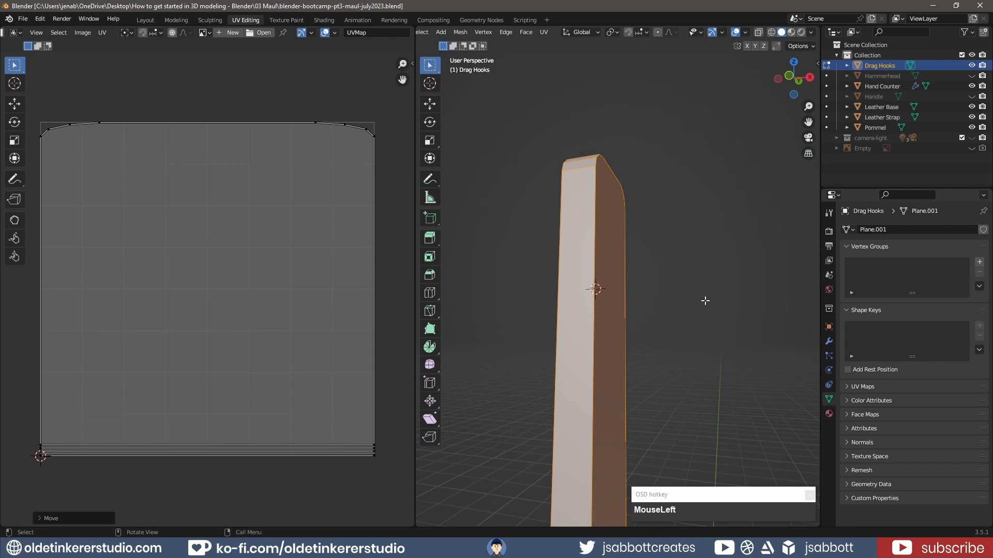
Step: Select the edge loops outlining the faces of the Drag Hooks mesh and mark them as seams
key(KP_1)
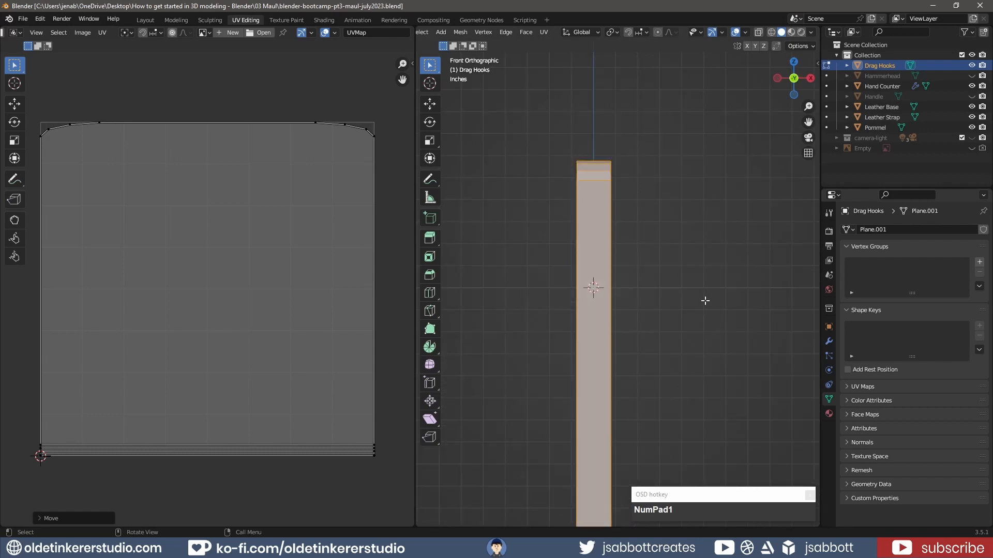
key(2)
scroll(696, 262, down, 4)
shift+middle_drag(676, 317, 654, 273)
scroll(655, 277, up, 4)
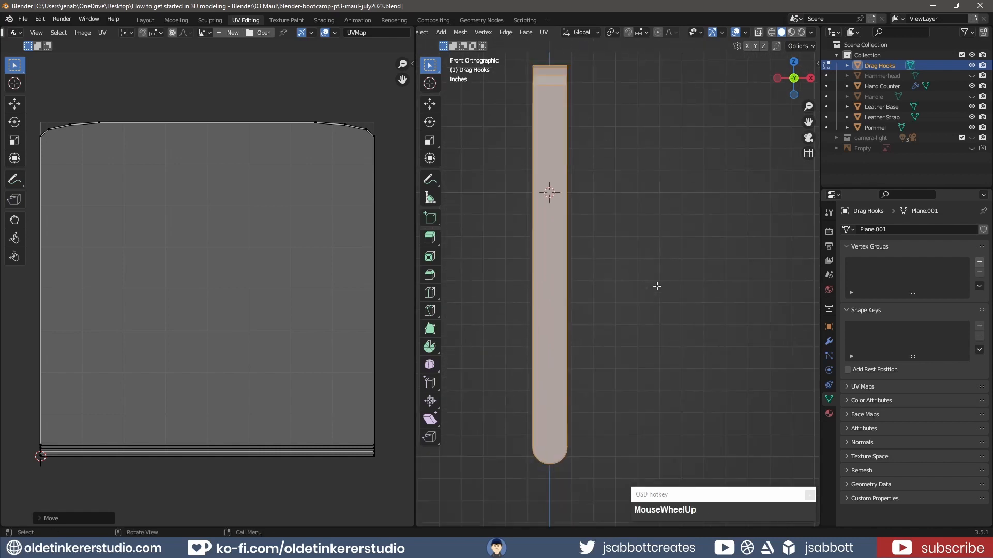
click(627, 344)
middle_drag(627, 344, 549, 375)
alt+click(549, 375)
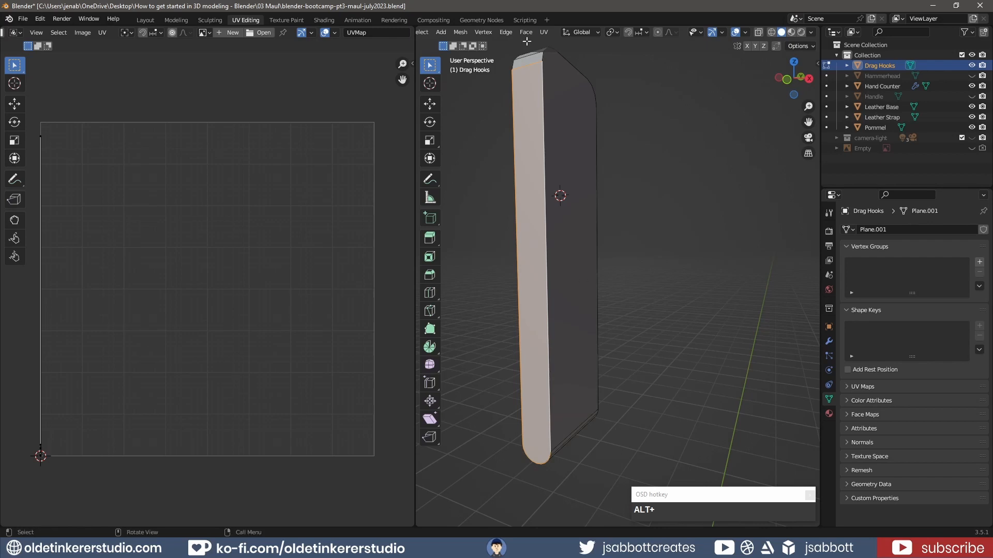
middle_drag(525, 32, 667, 32)
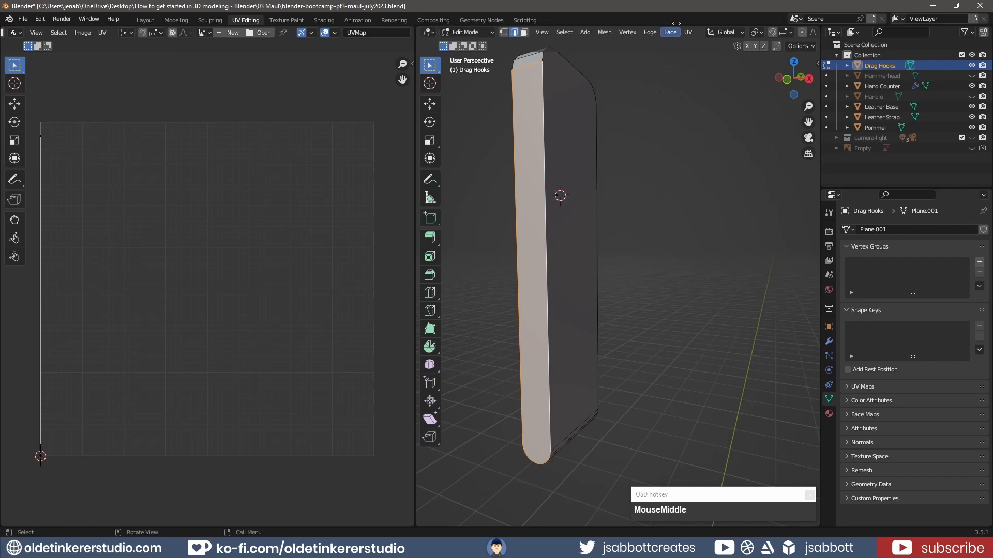
alt+shift+click(596, 207)
middle_drag(565, 192, 577, 238)
shift+middle_drag(556, 126, 614, 328)
alt+shift+click(654, 365)
alt+shift+click(602, 343)
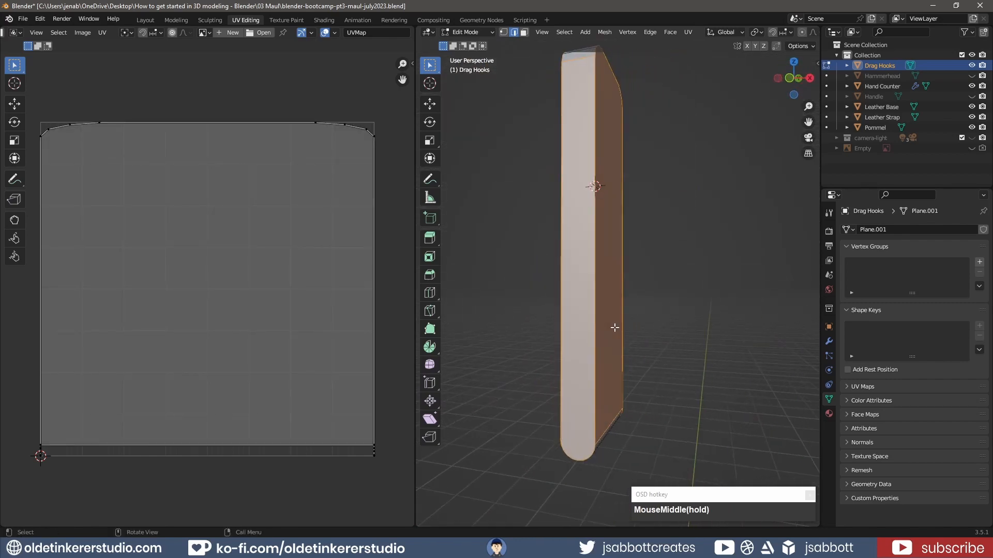
alt+shift+click(611, 422)
middle_drag(552, 377, 635, 383)
shift+click(587, 451)
shift+middle_drag(609, 188, 574, 429)
shift+click(599, 298)
middle_drag(600, 298, 642, 255)
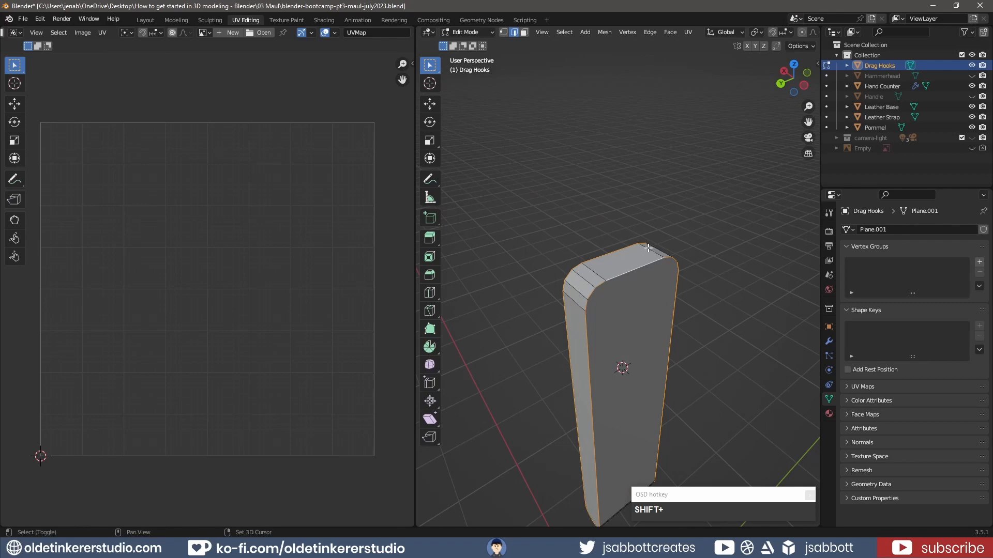
middle_drag(724, 317, 505, 301)
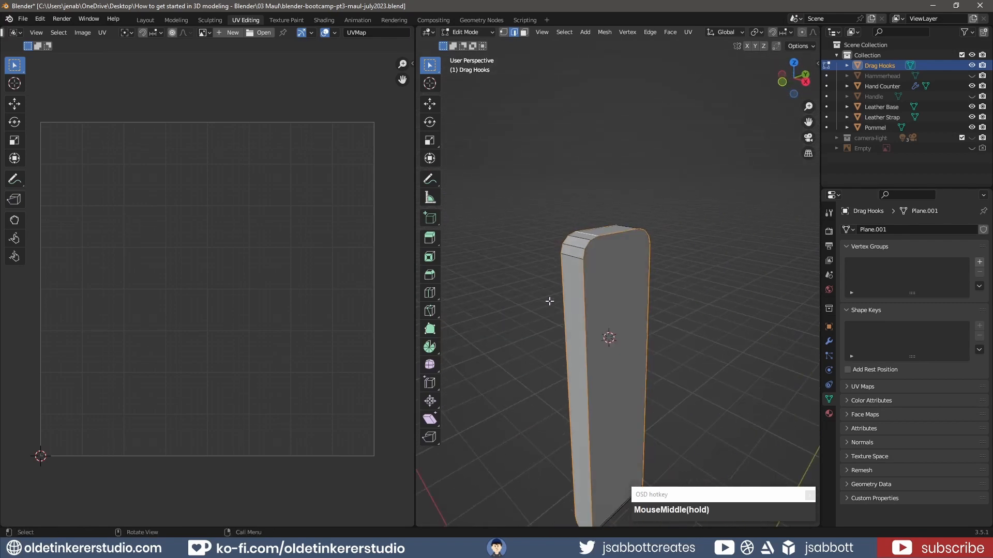
right_click(585, 296)
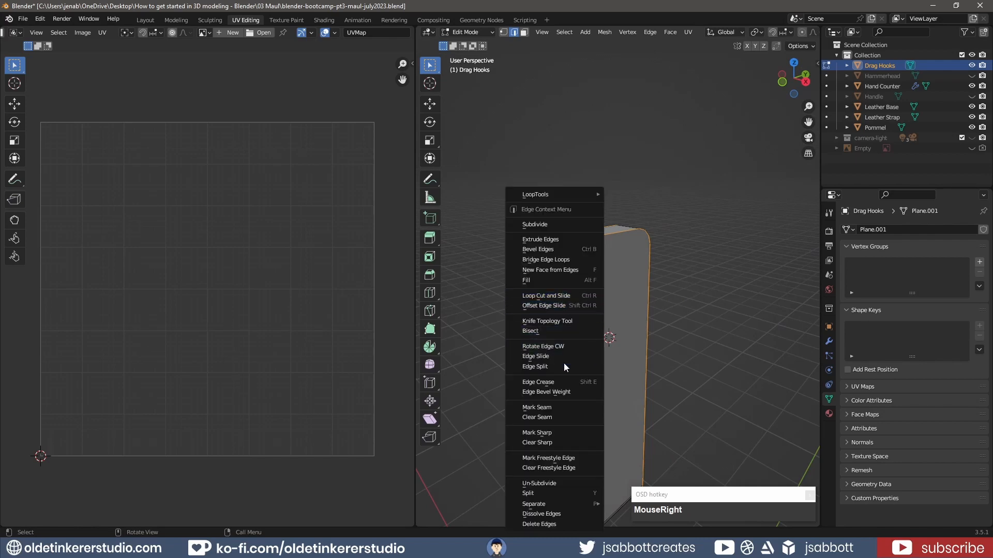
click(555, 408)
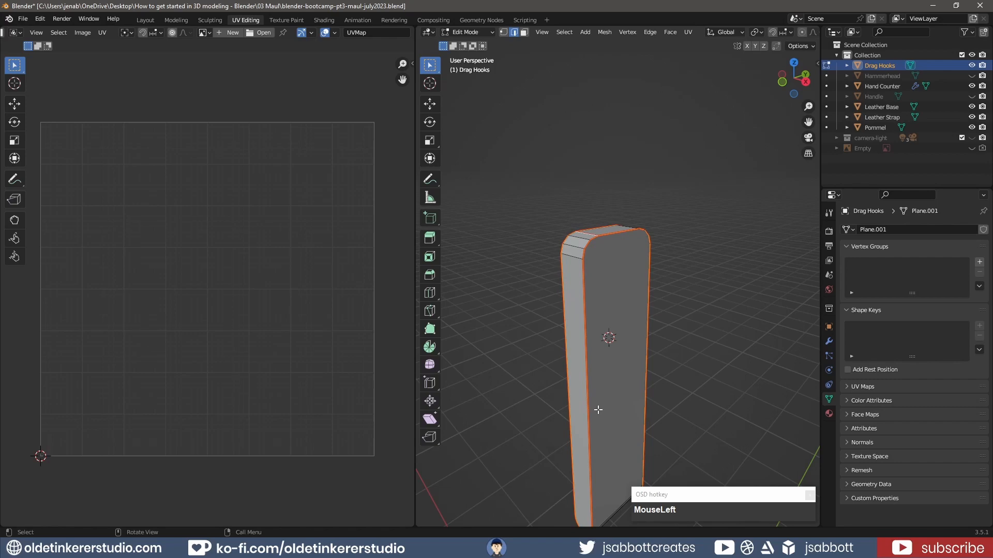
Step: Select the whole Drag Hooks mesh and unwrap it along the marked seams
key(a)
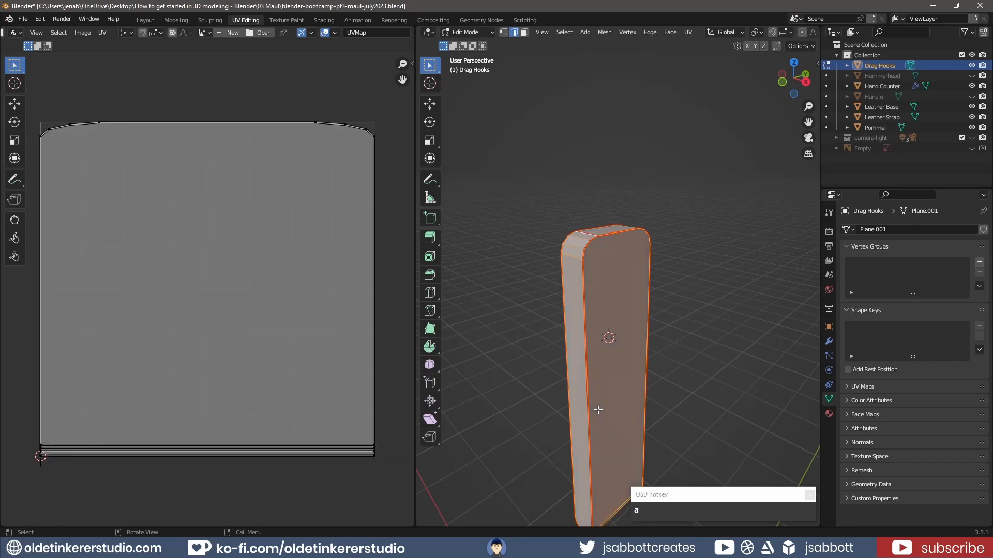
key(u)
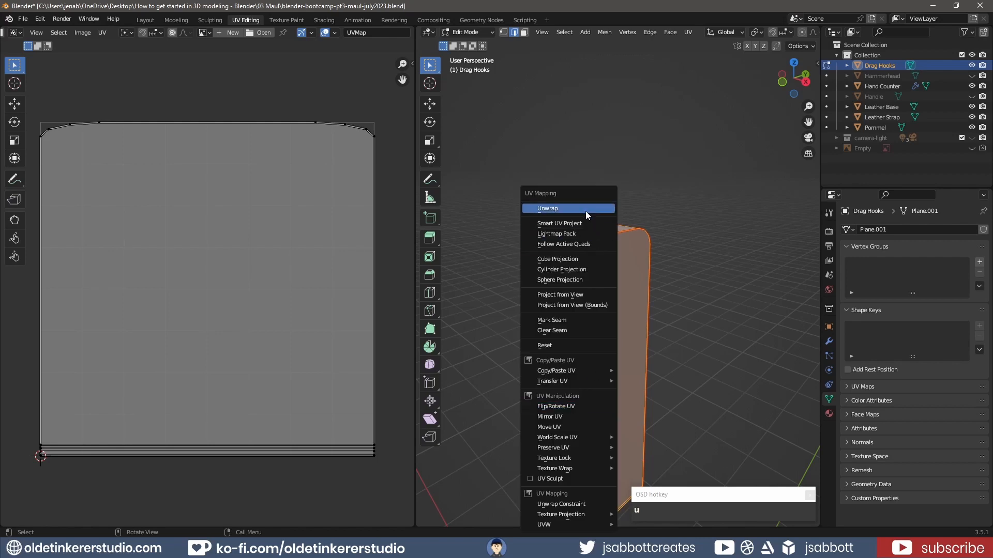
click(556, 208)
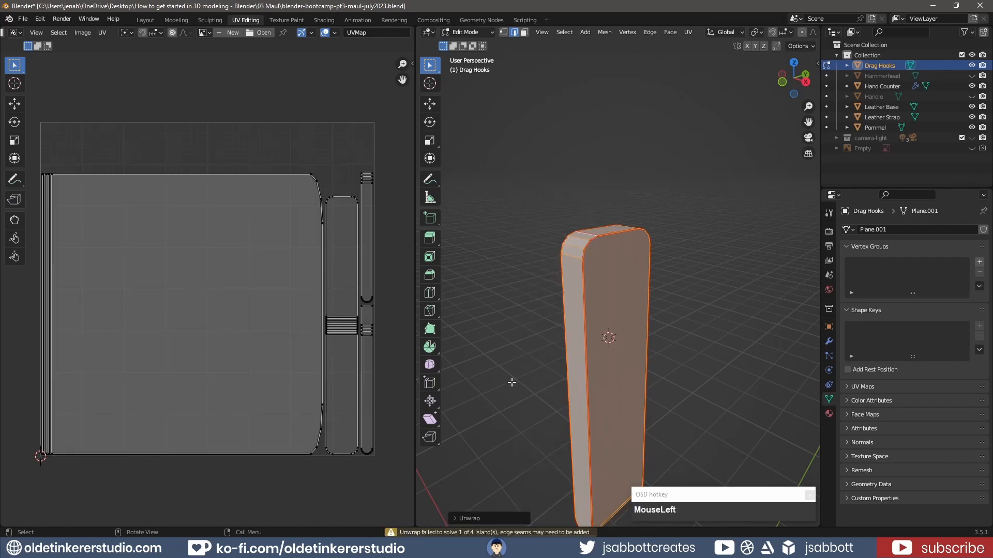
shift+middle_drag(525, 410, 534, 327)
scroll(534, 327, down, 2)
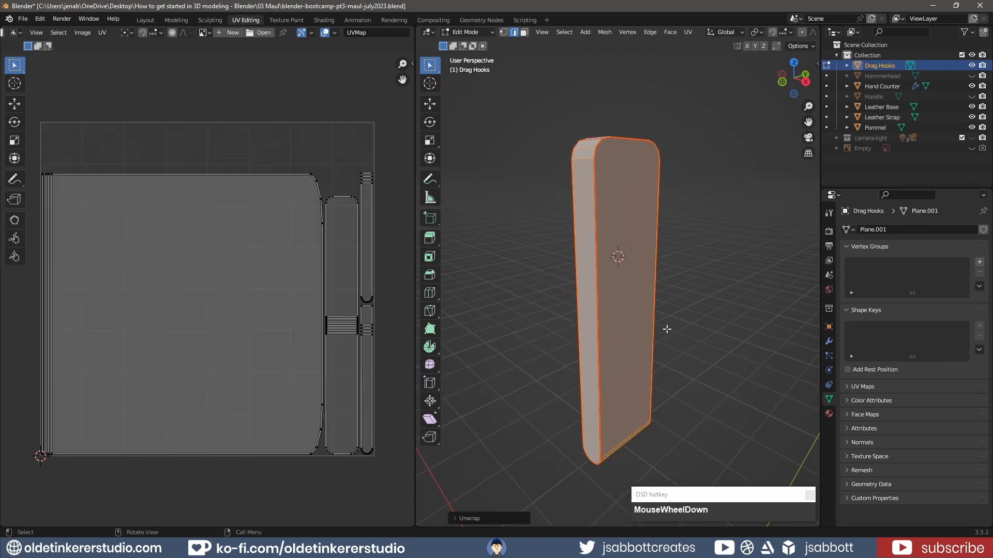
Step: Check the Drag Hooks UVs for distortion by turning the Angle stretch display on and off again
click(334, 33)
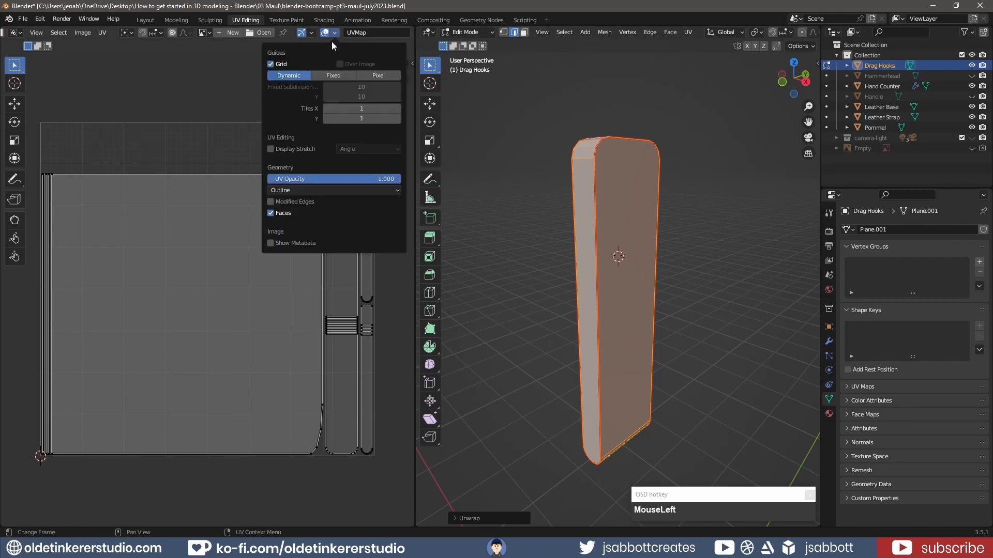
click(270, 149)
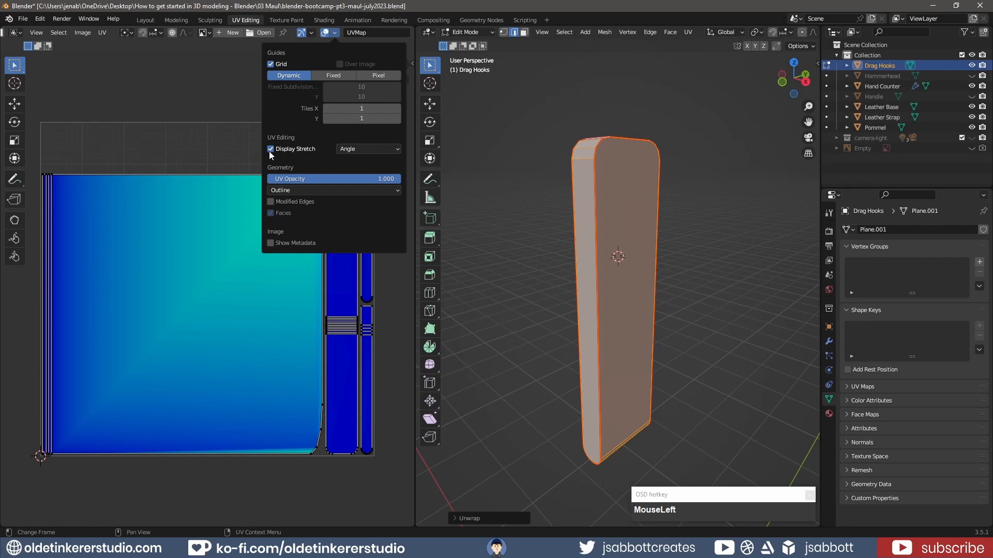
click(269, 150)
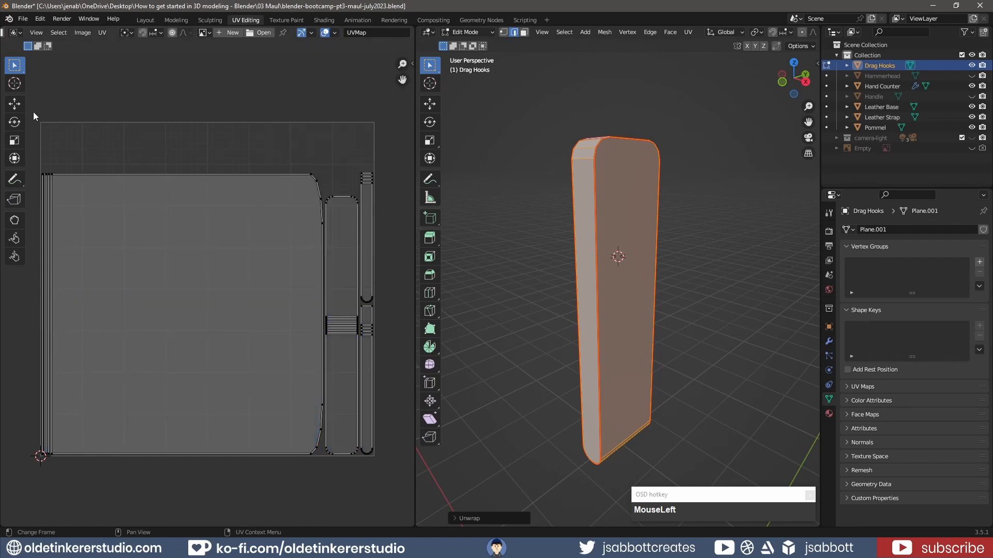
Step: Save the file and pack all the Drag Hooks UV islands with a slightly wider margin between them
drag(33, 112, 392, 486)
key(ctrl+s)
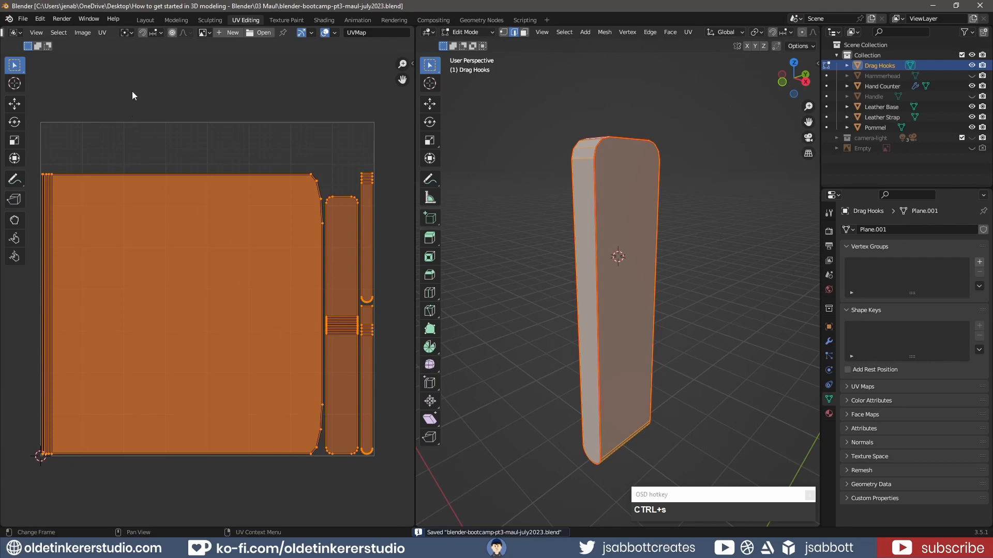
click(102, 32)
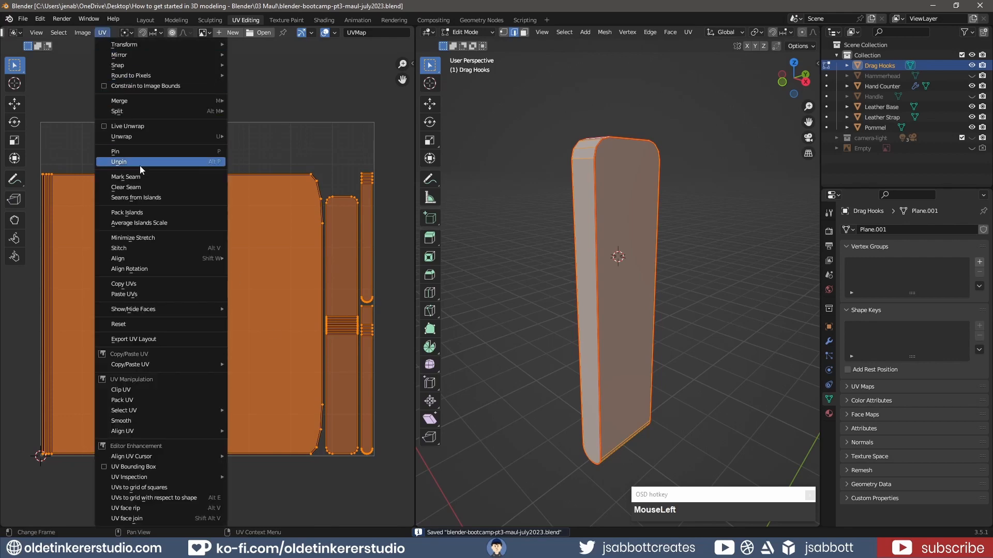
click(138, 212)
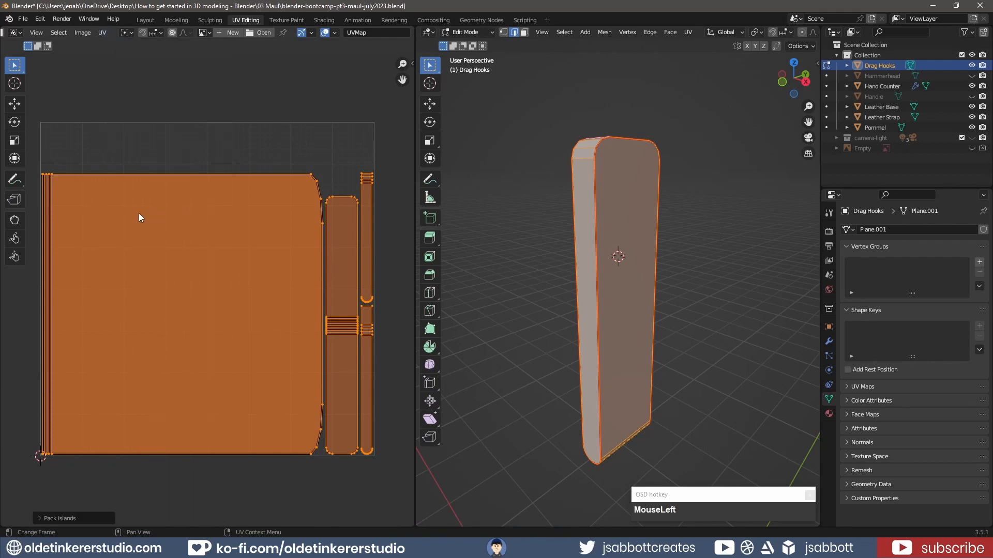
click(38, 517)
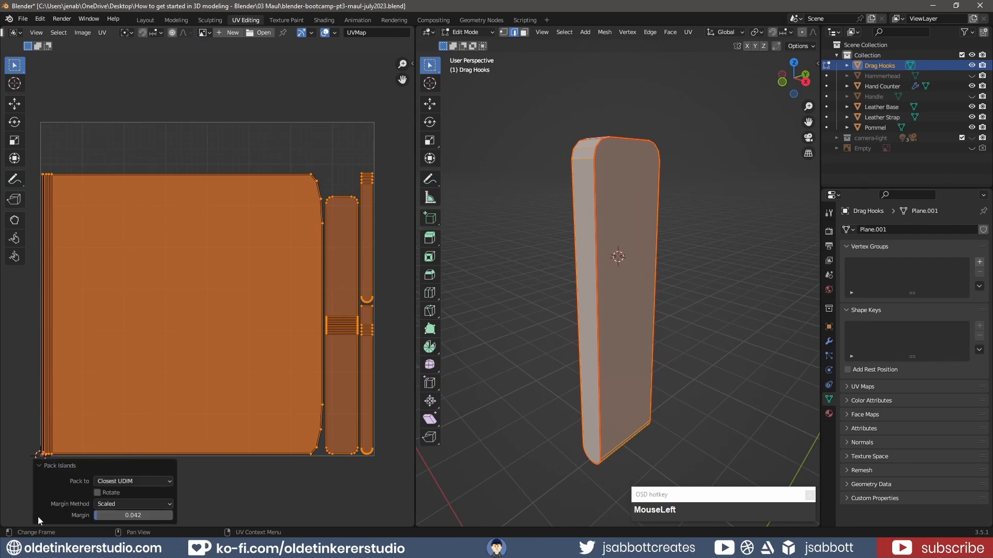
drag(152, 515, 176, 515)
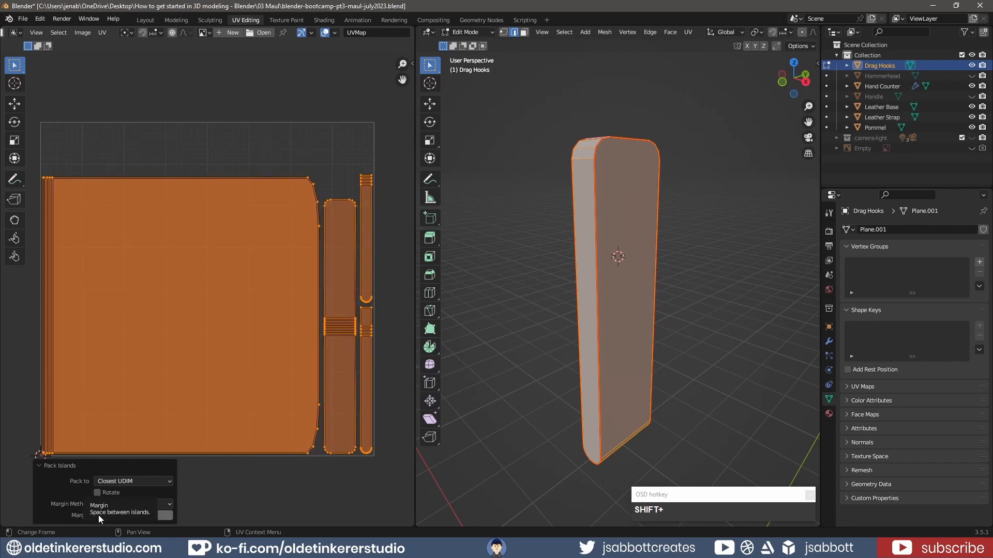
click(40, 466)
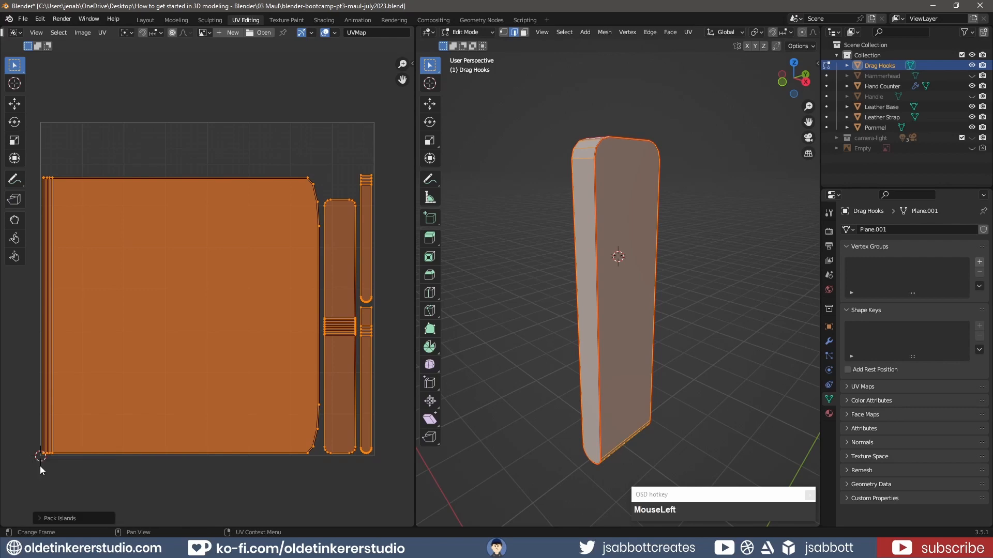
Step: Switch to the Layout workspace and shade the Drag Hooks object smooth
click(145, 19)
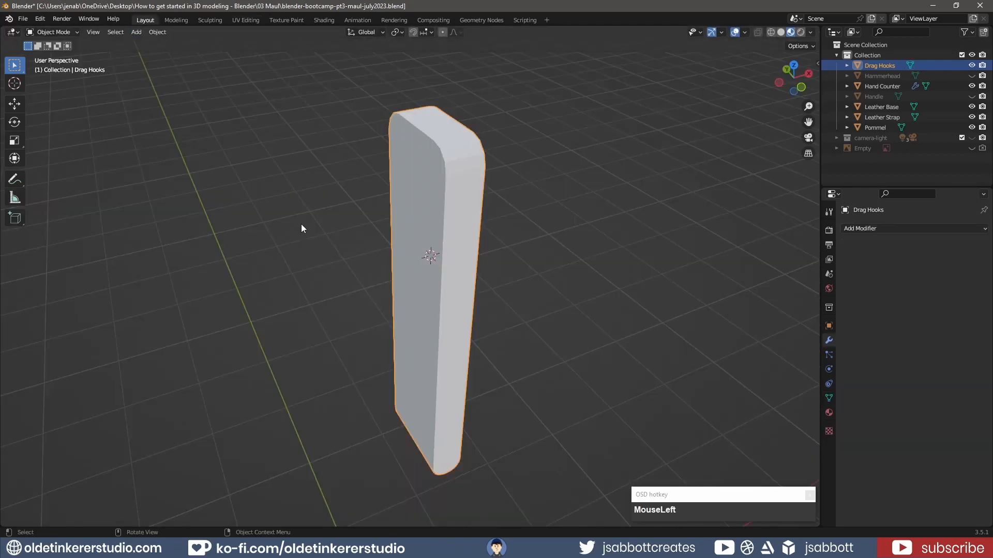
right_click(427, 196)
click(427, 193)
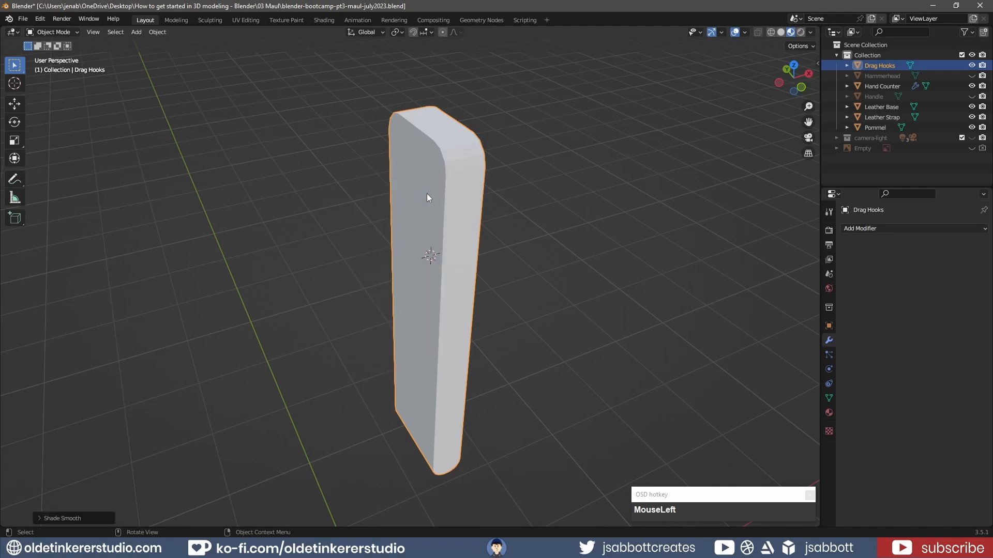
Step: Check the Drag Hooks' normals by turning the Face Orientation overlay on and off again
click(744, 32)
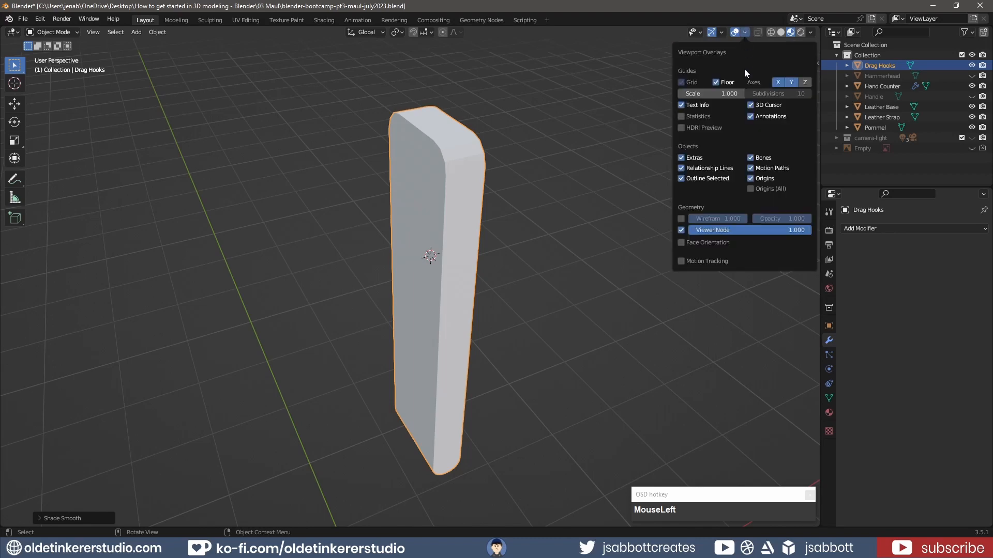
click(682, 243)
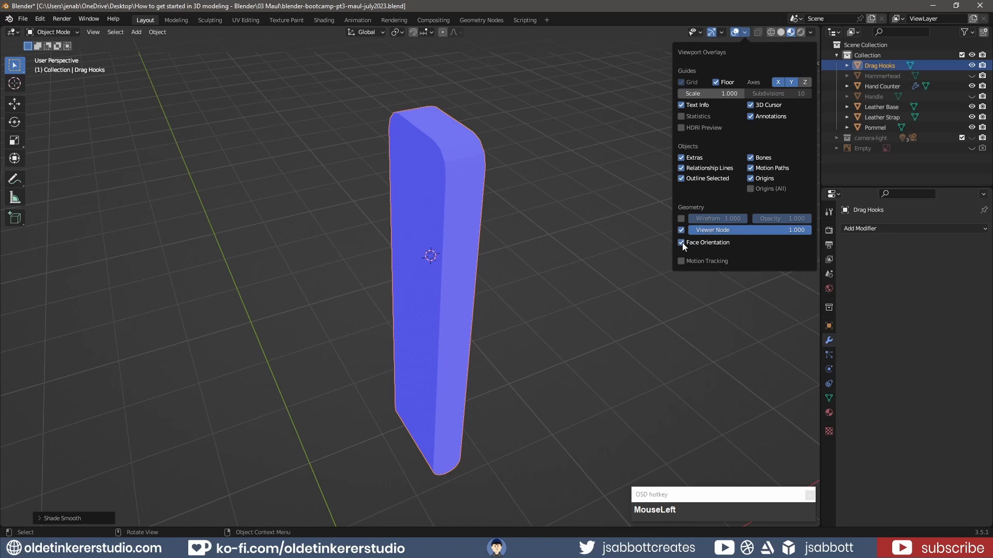
click(682, 244)
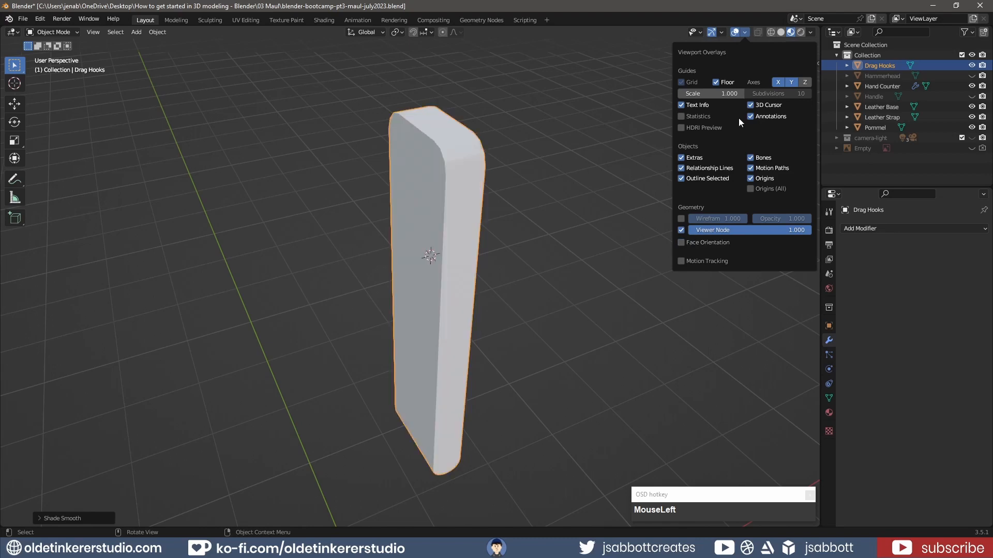
click(746, 32)
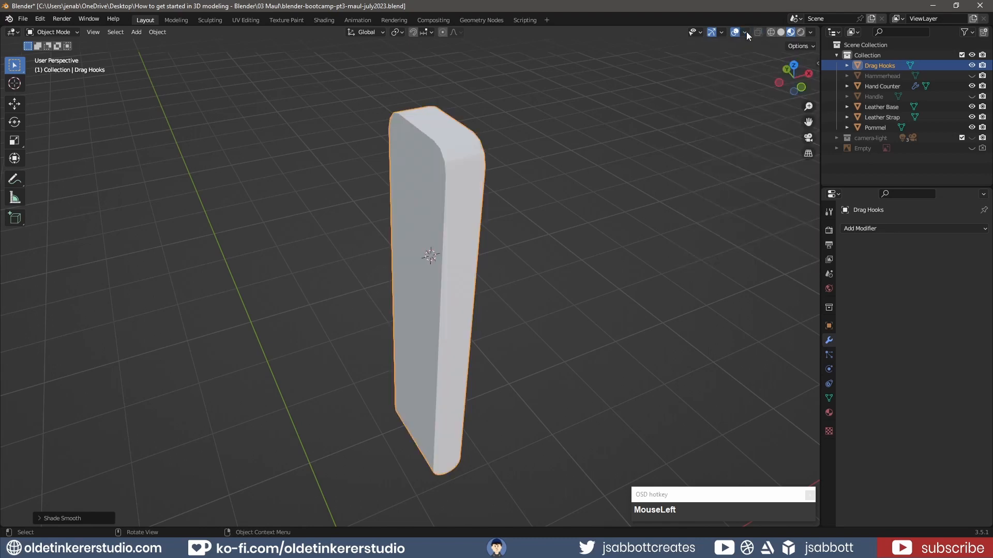
click(537, 207)
Step: Assign the existing metal material to the Drag Hooks in the Shading workspace and unhide the Hammerhead and Handle
click(325, 20)
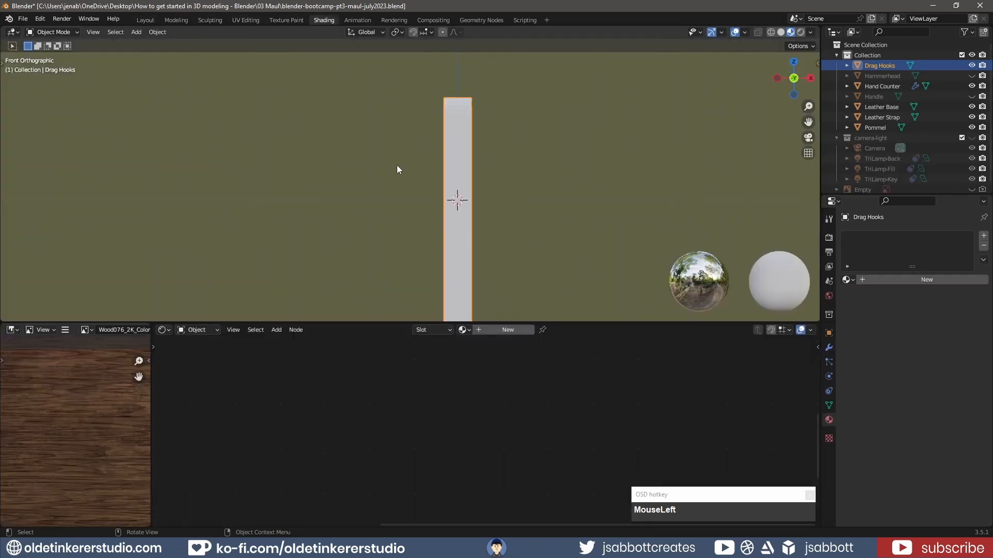
click(470, 330)
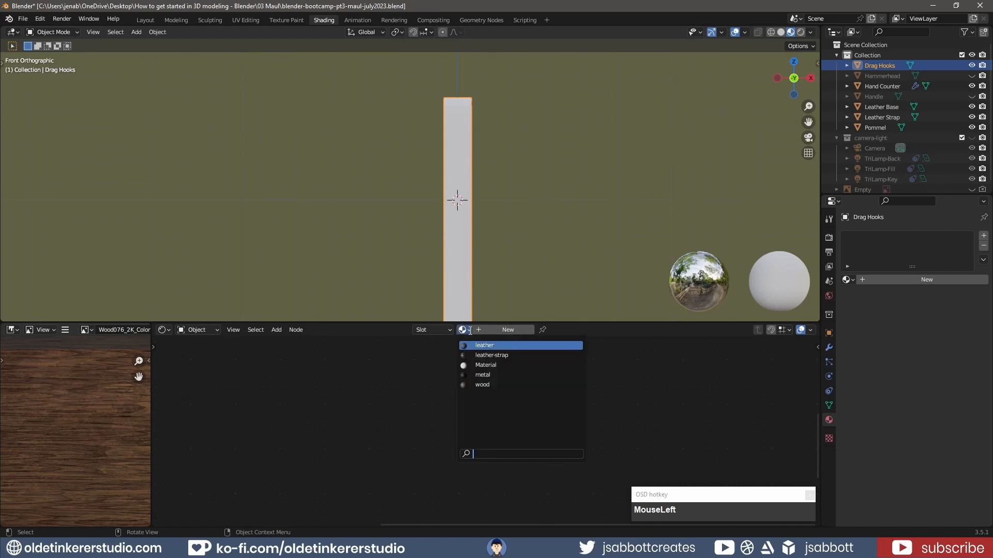
click(486, 374)
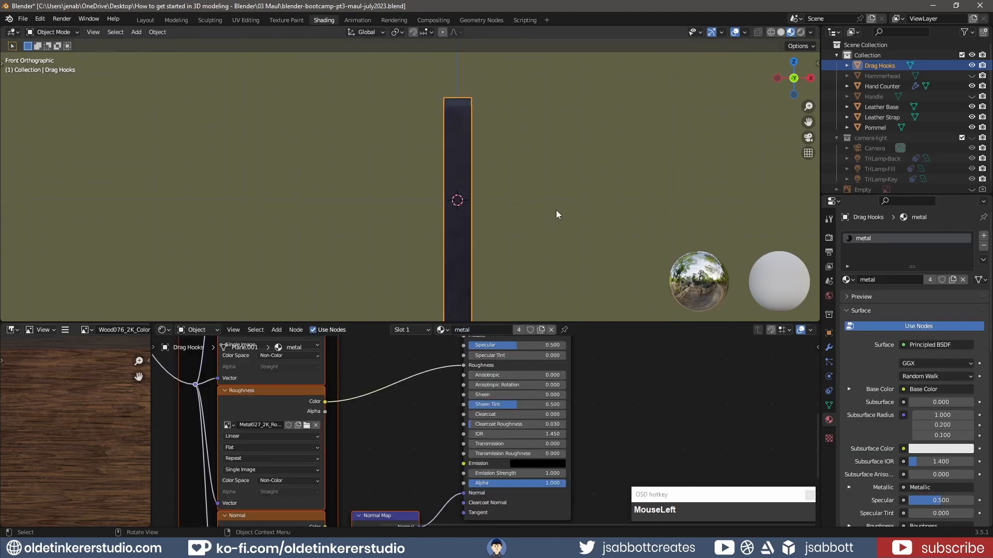
key(KP_Divide)
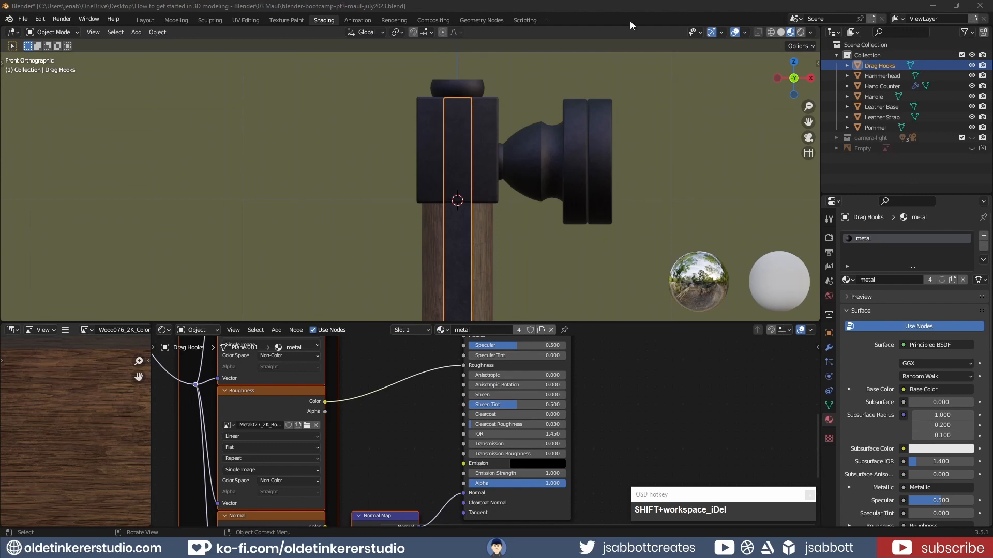
click(587, 259)
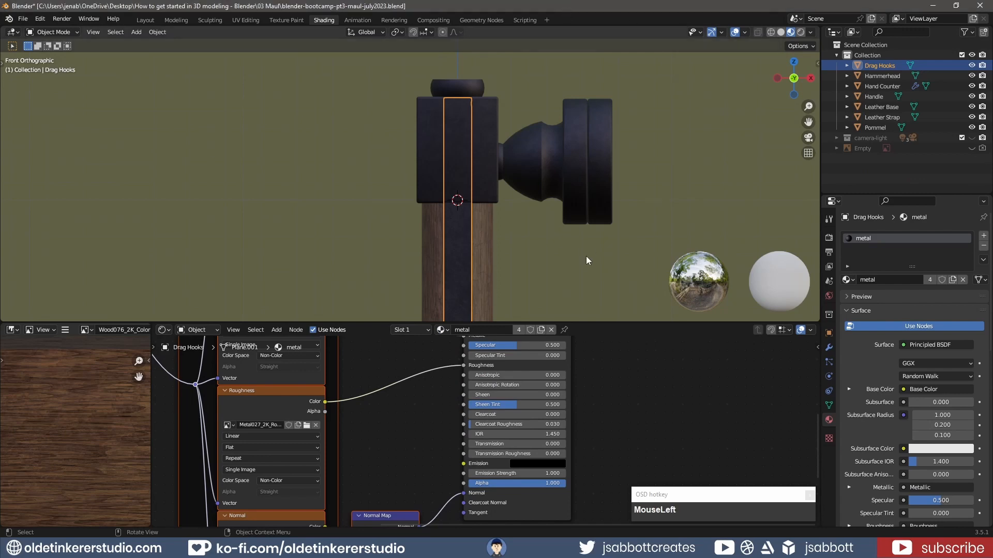
Step: Return to the Layout workspace in front view and show the Empty reference image behind the maul
click(145, 20)
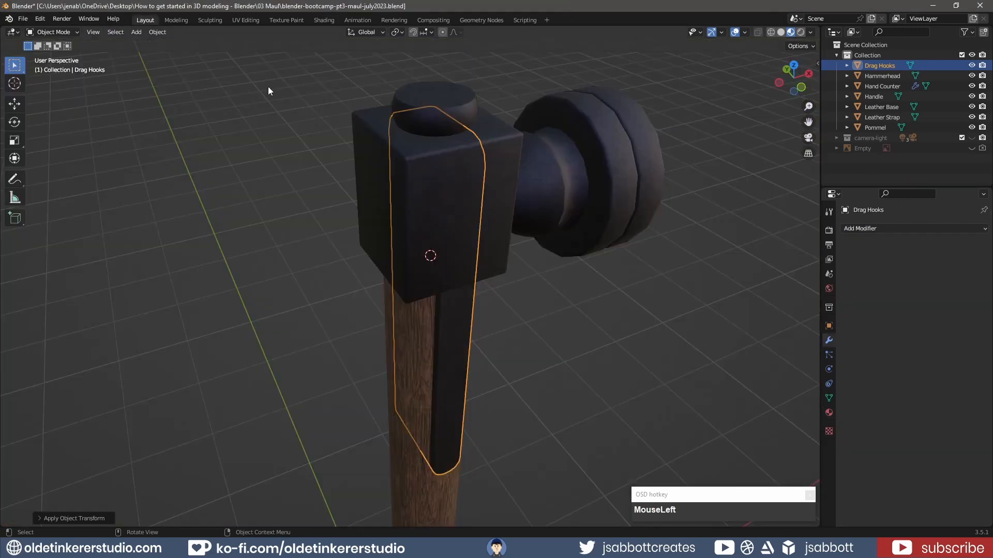
key(KP_1)
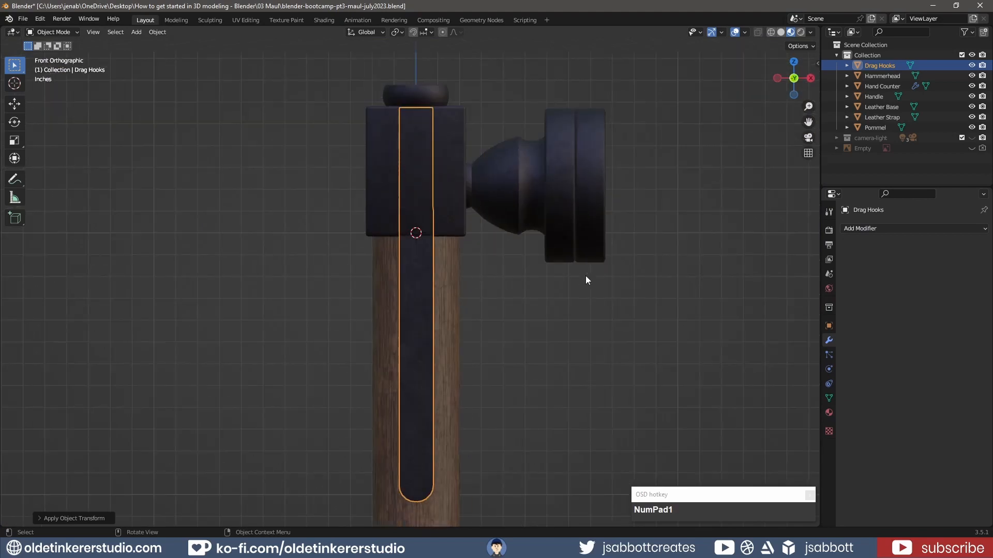
click(971, 148)
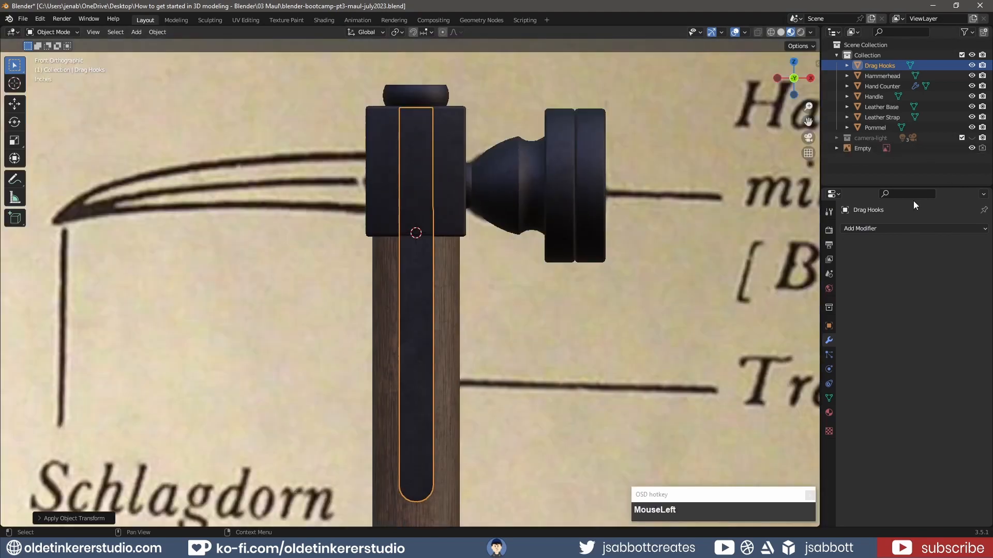
click(597, 326)
scroll(516, 326, down, 3)
Step: Add a Path curve and delete all its vertices in Edit Mode, leaving an empty curve object
key(shift+a)
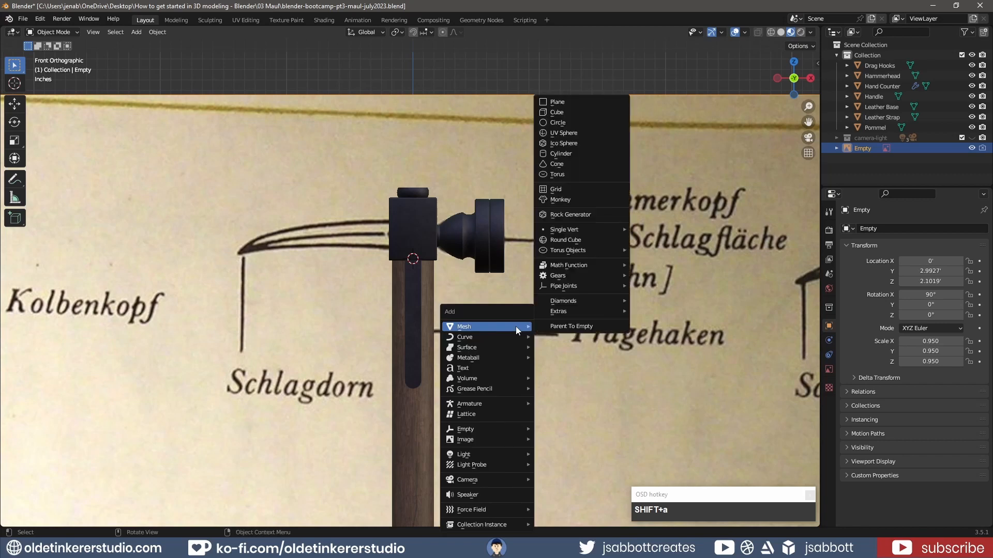
mouse_move(516, 334)
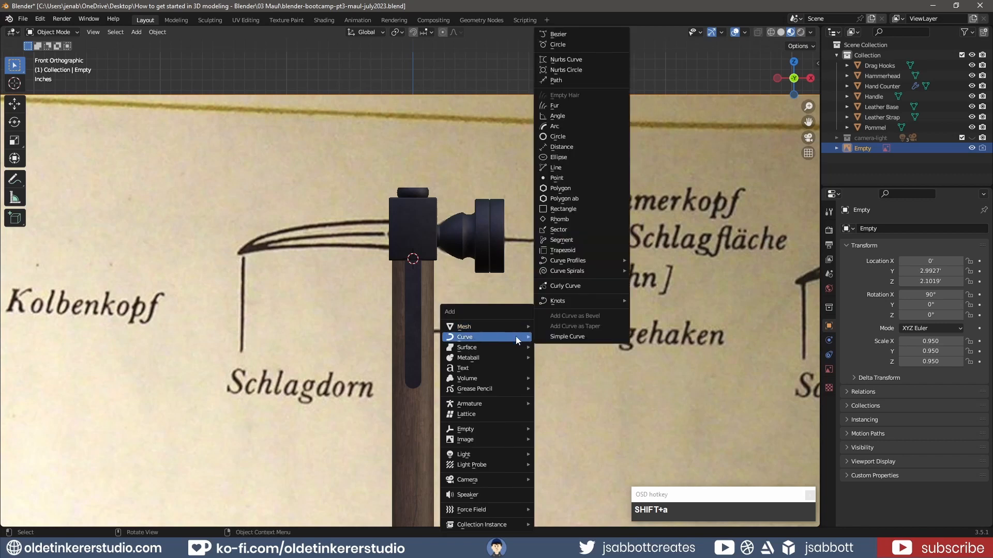
click(569, 80)
key(Tab)
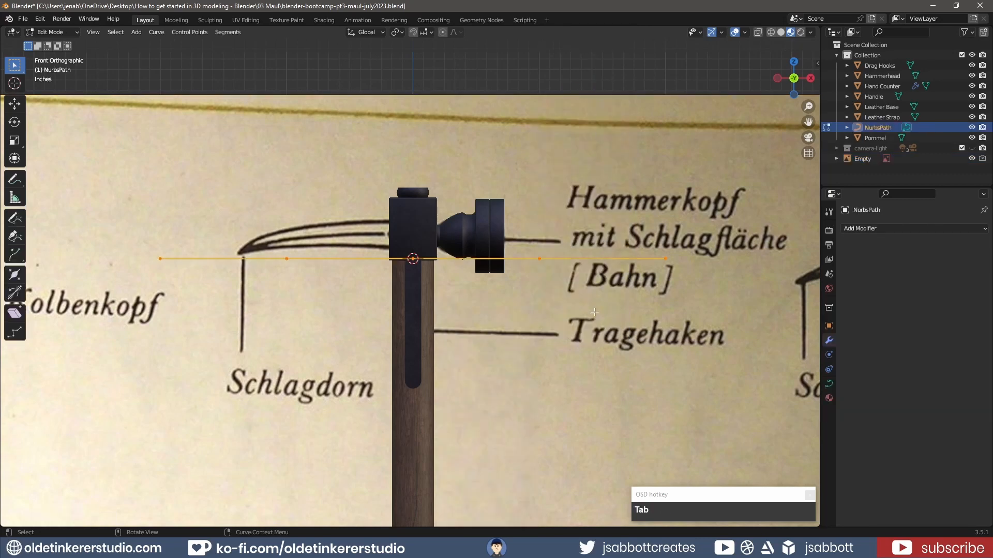
key(x)
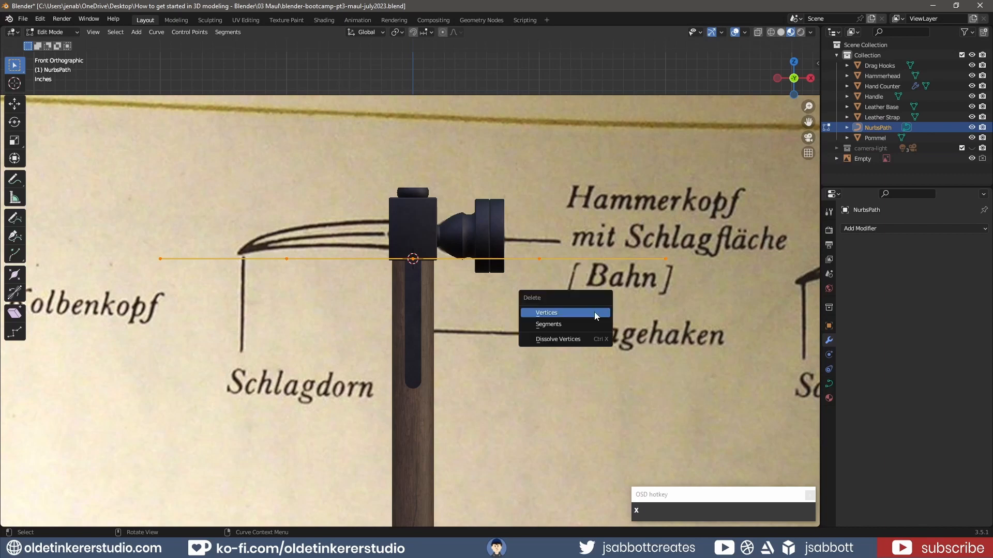
click(596, 312)
scroll(524, 341, down, 1)
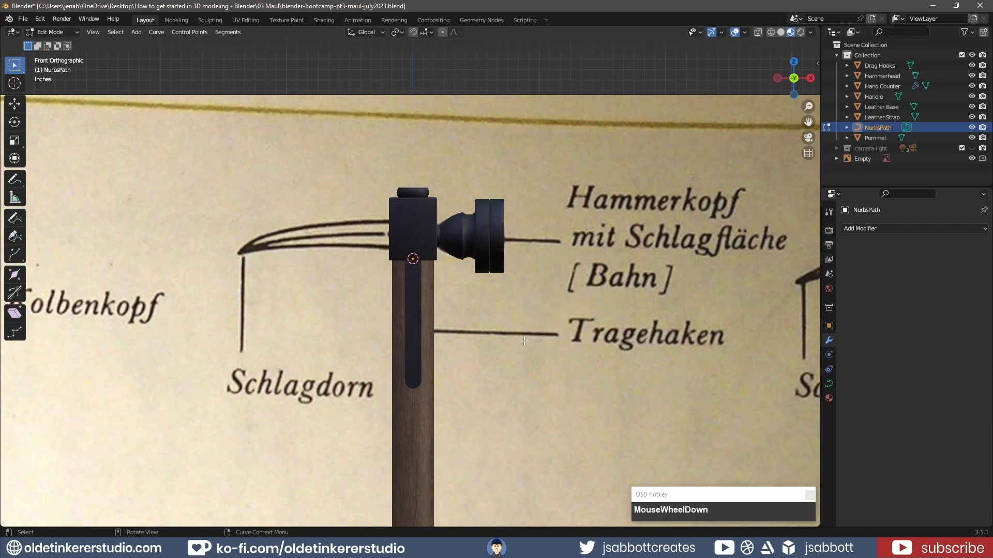
Step: With the Curve Pen, draw the spike's curved upper edge from the hammerhead block's upper corner to the Schlagdorn tip in the reference
click(14, 238)
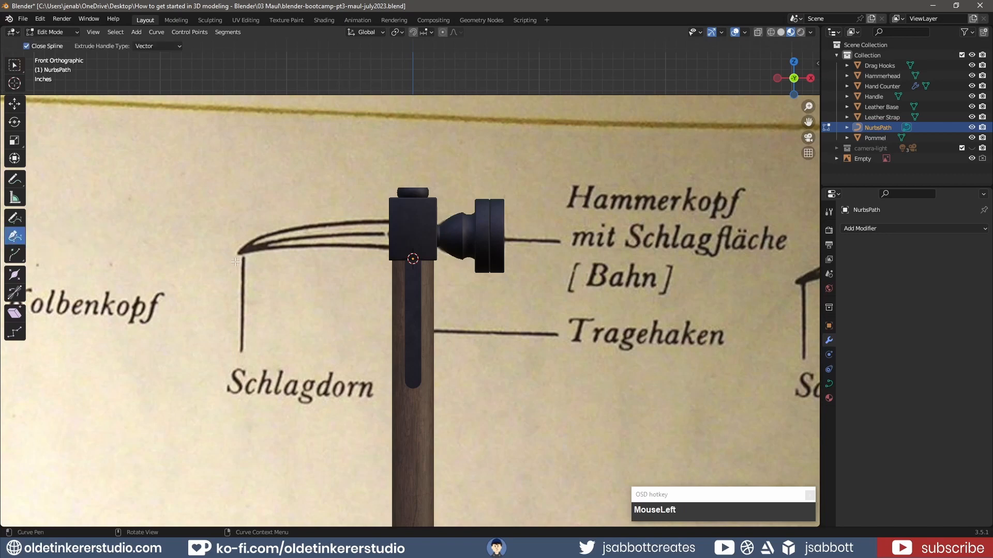
scroll(348, 242, up, 6)
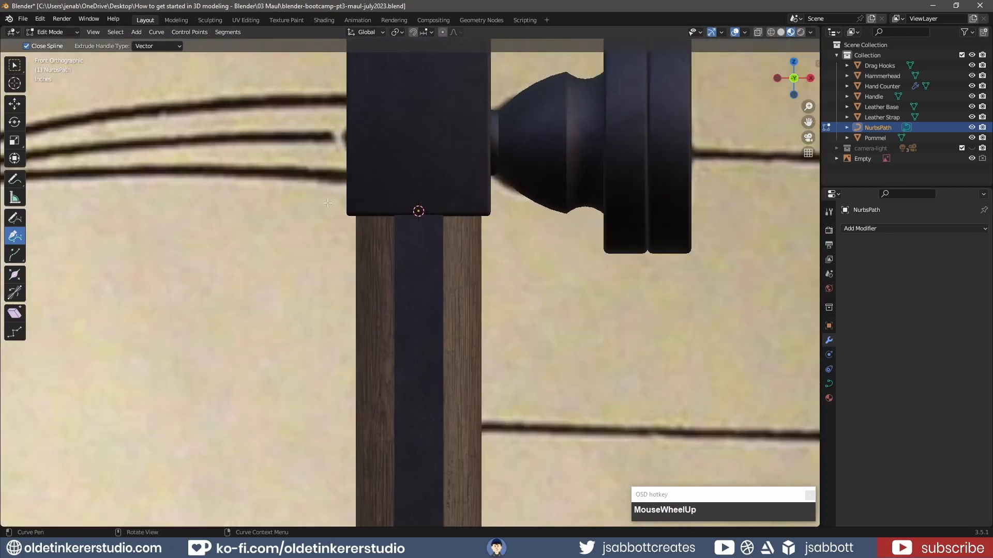
shift+middle_drag(291, 173, 462, 176)
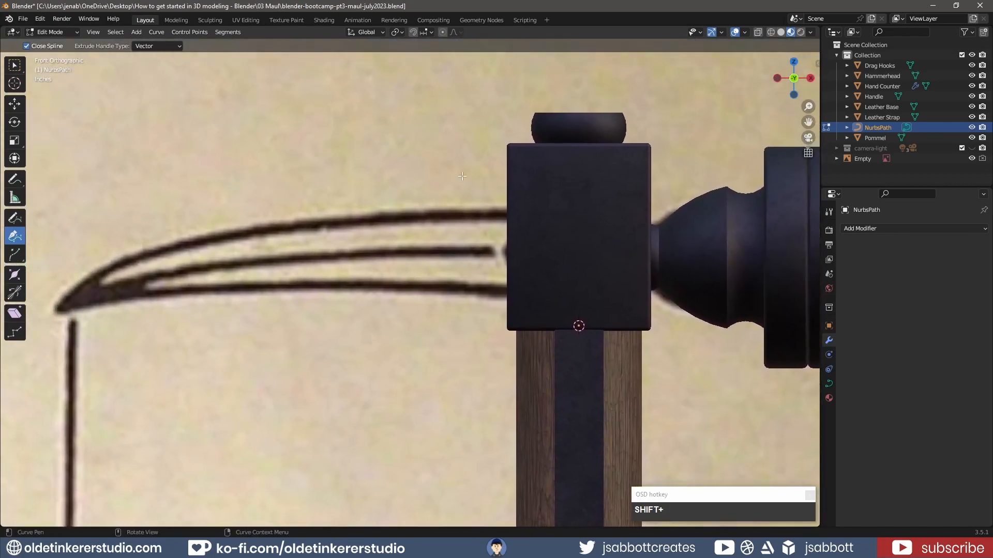
click(499, 149)
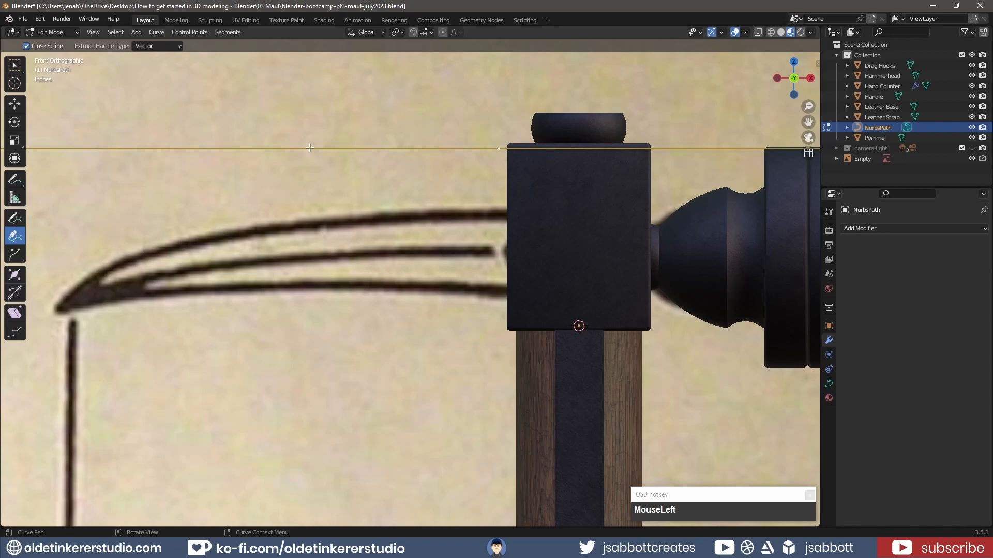
drag(316, 149, 318, 164)
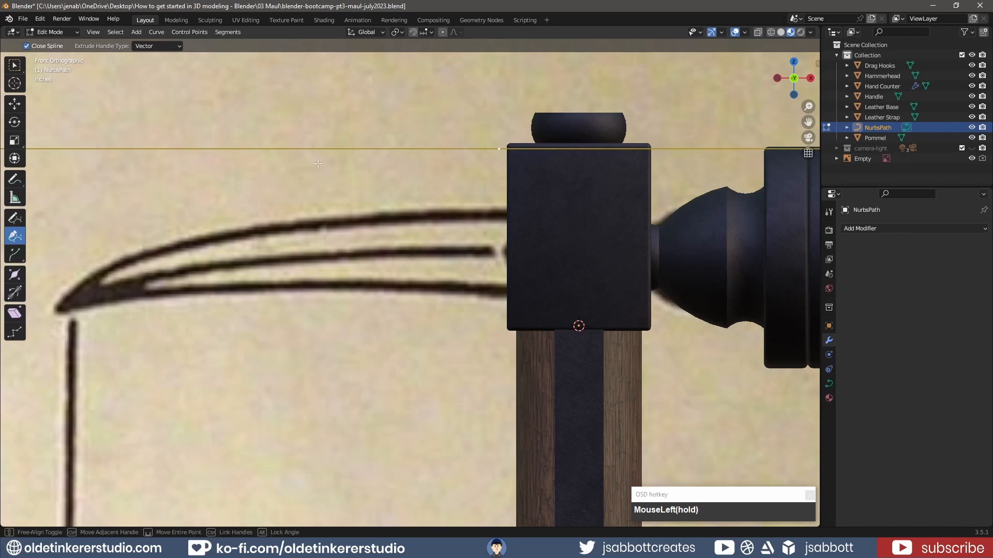
drag(318, 164, 243, 178)
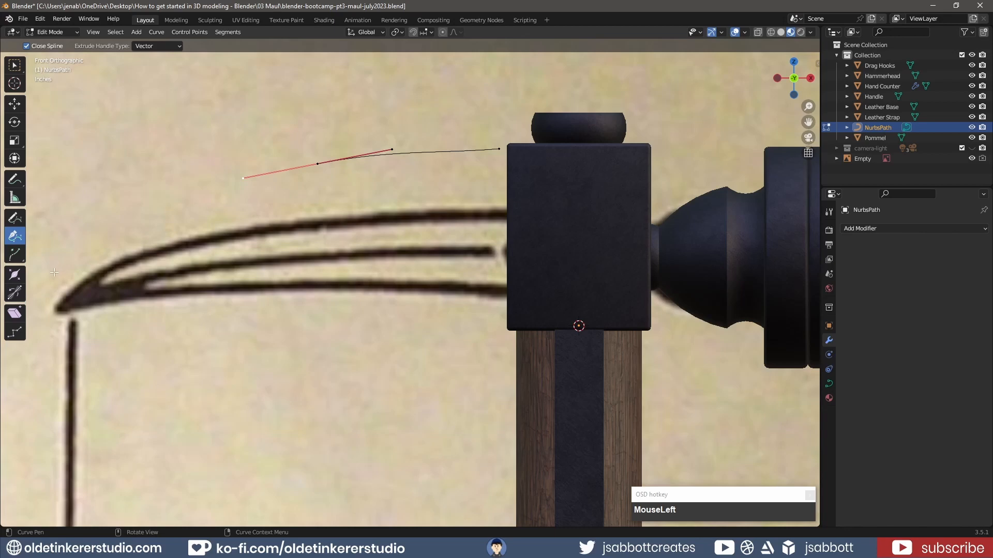
drag(54, 272, 26, 290)
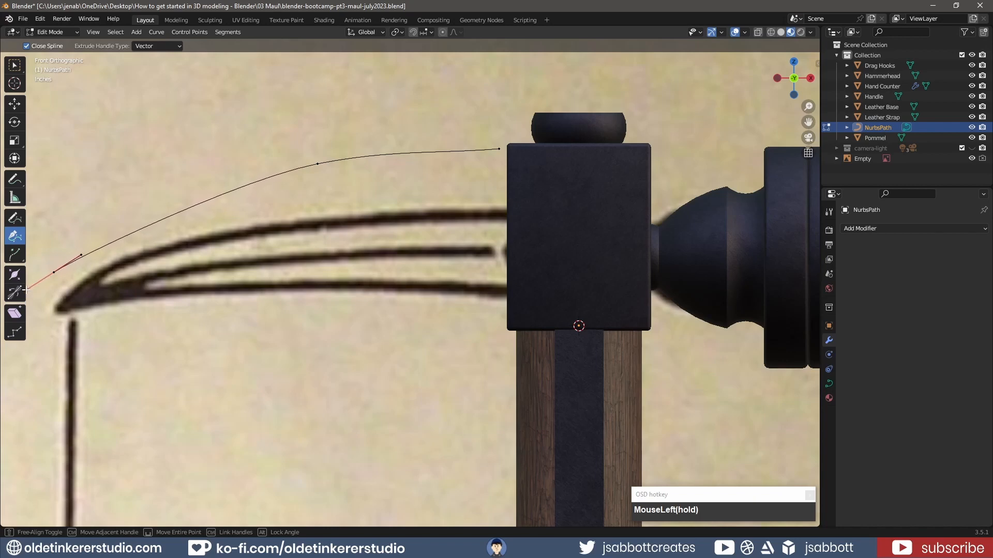
drag(27, 290, 27, 290)
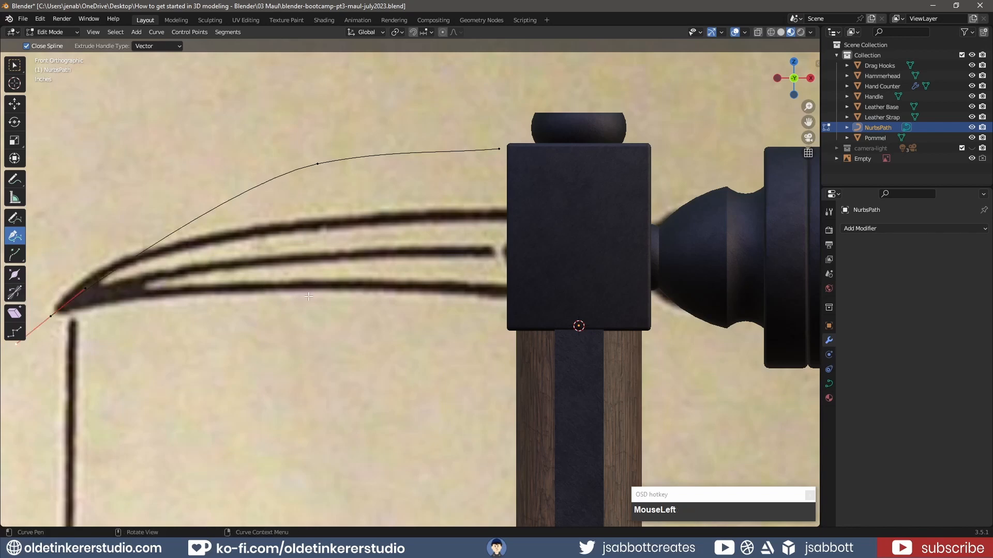
Step: Draw the spike's lower edge from the tip back to the block's lower corner and close the curve at its starting point
click(310, 296)
drag(310, 296, 324, 296)
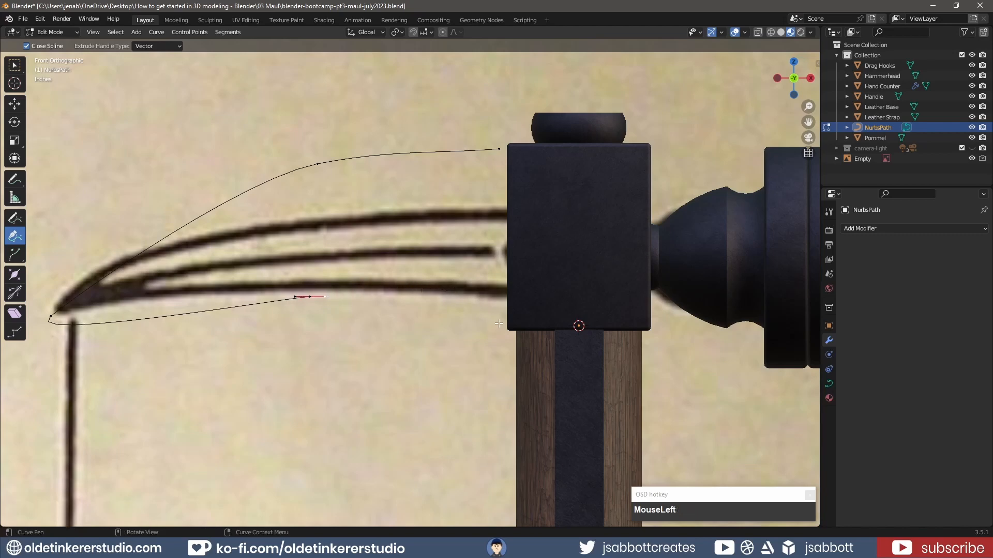
drag(500, 323, 549, 345)
click(499, 148)
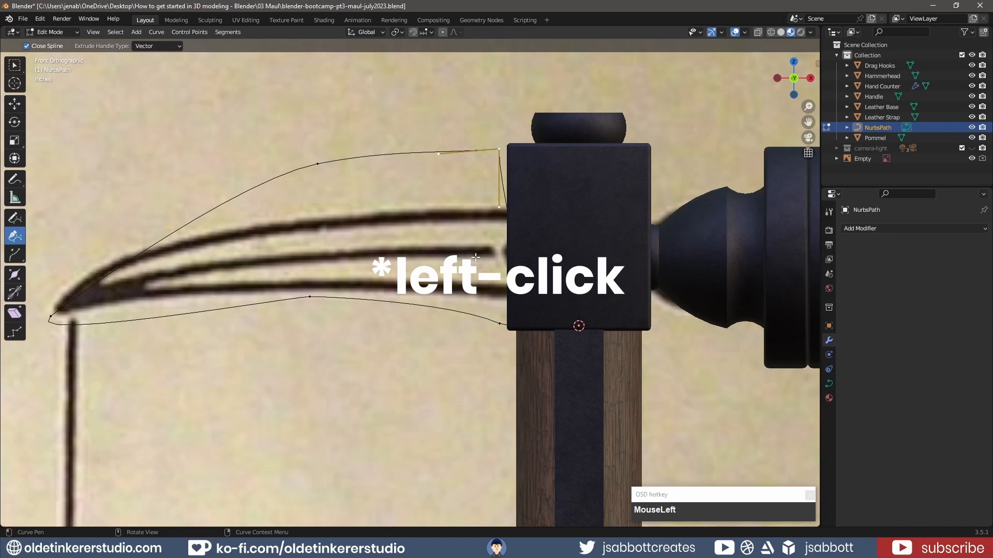
Step: Adjust the curve handles at the spike's tip and at the middle point of its lower edge to smooth the outline
click(50, 316)
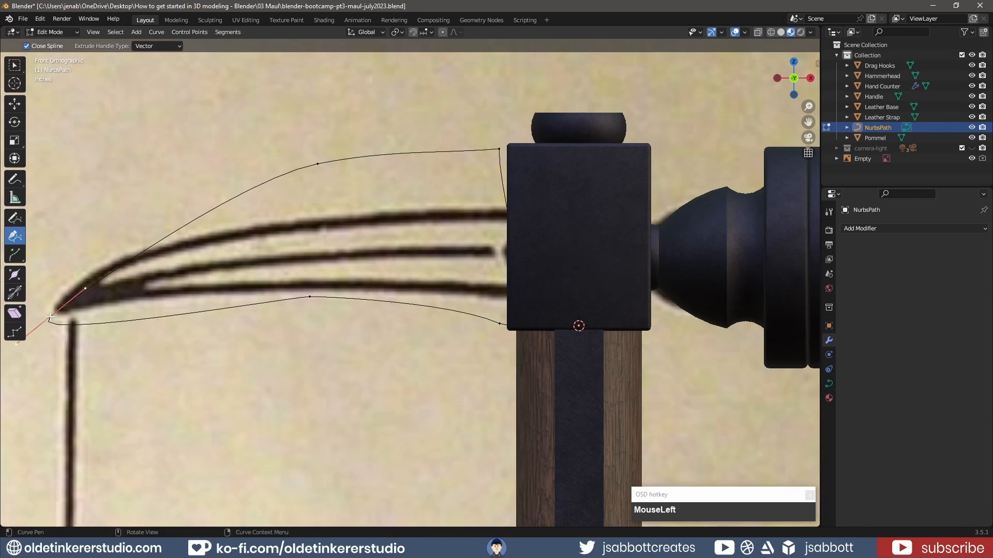
drag(94, 354, 126, 334)
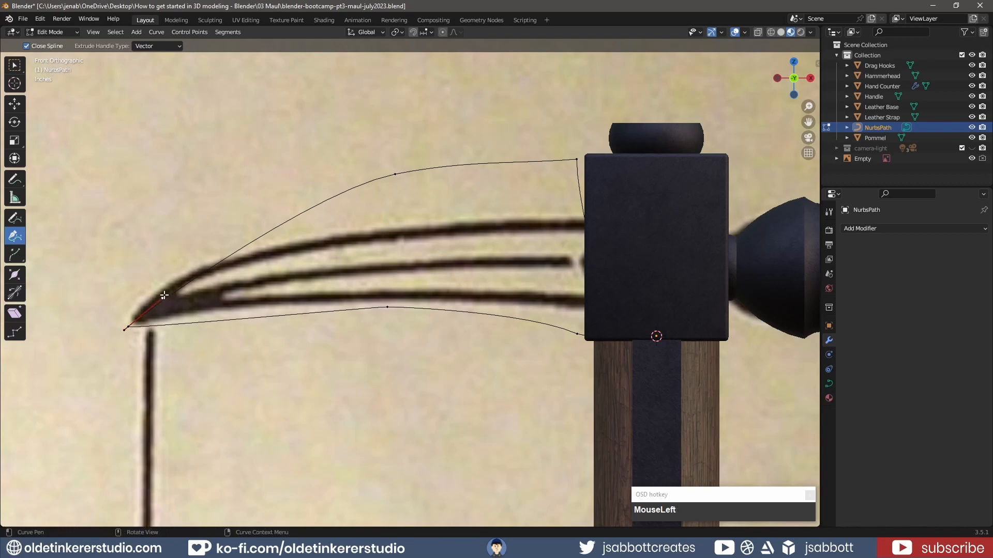
drag(163, 295, 154, 284)
click(387, 308)
drag(403, 307, 462, 304)
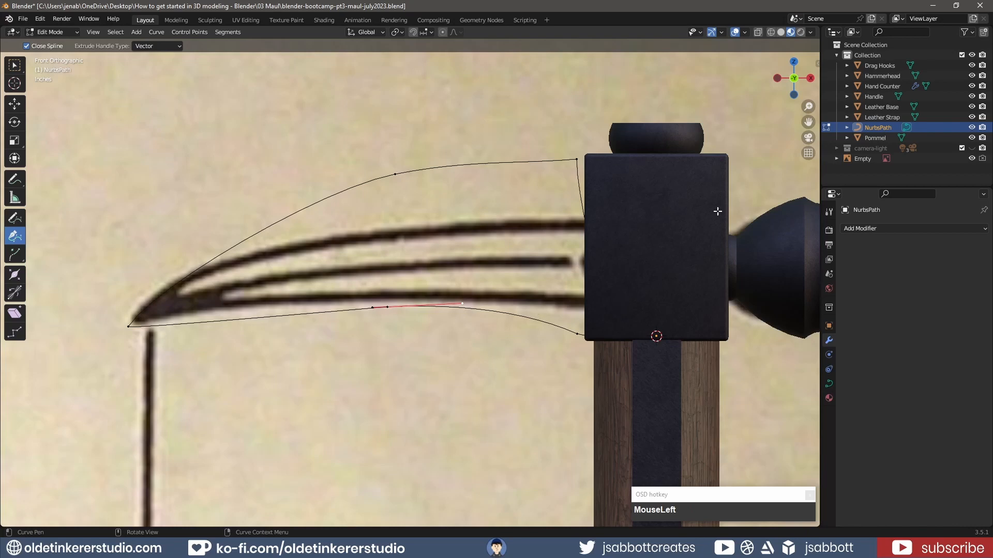
Step: Hide the Hammerhead and shorten the handle at the spike's lower rear corner to straighten the outline's back edge
click(971, 75)
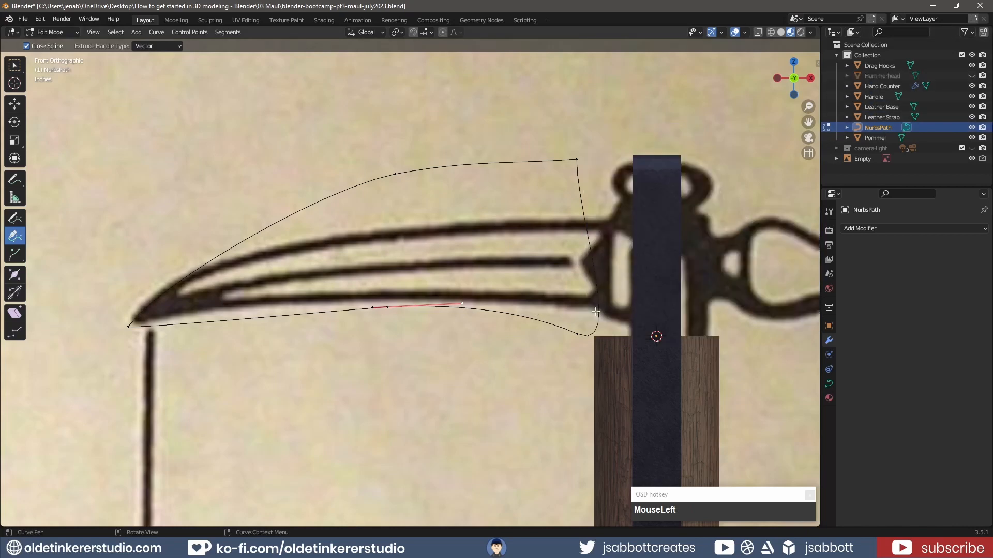
click(577, 334)
drag(627, 355, 586, 337)
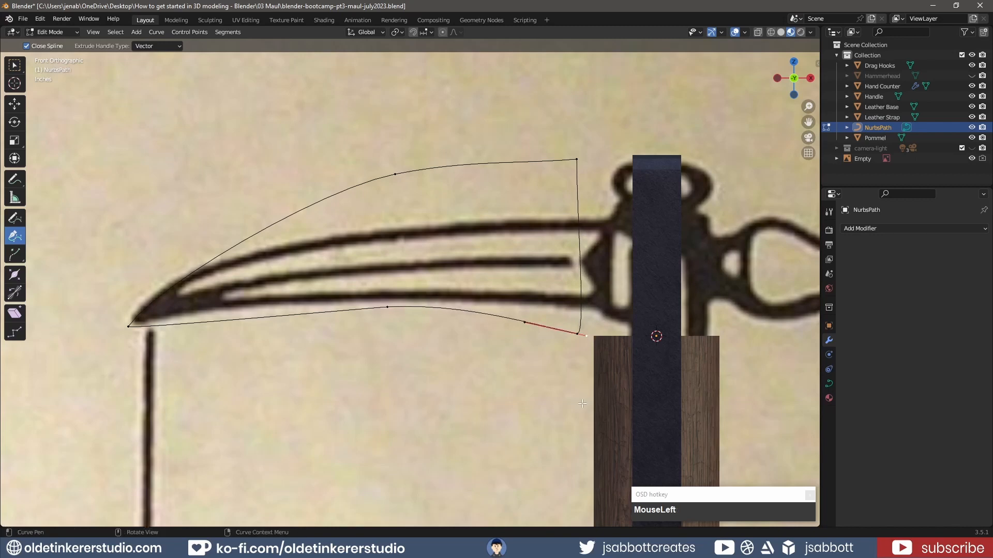
Step: Set the curve's preview resolution to 4 and return to Object Mode
click(829, 383)
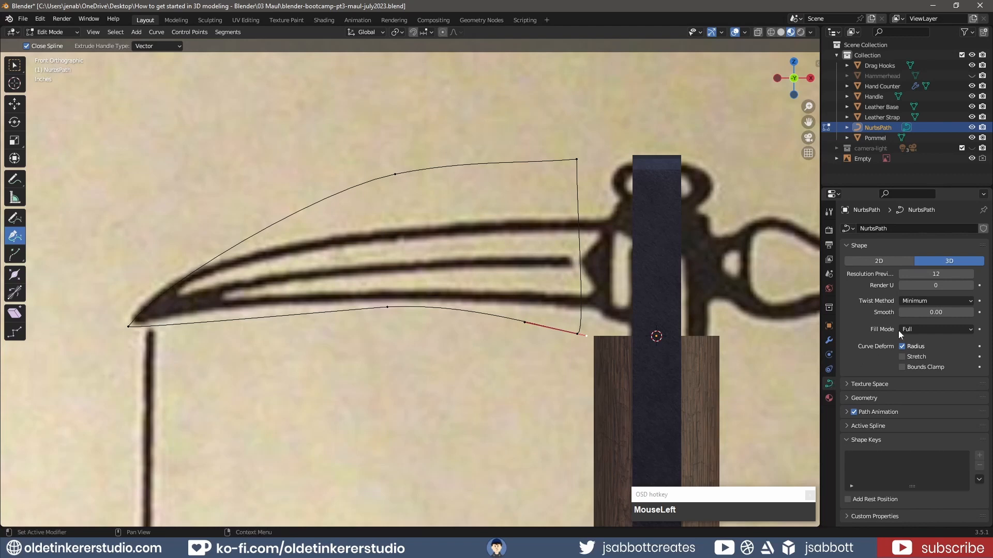
click(932, 275)
text(4)
key(Return)
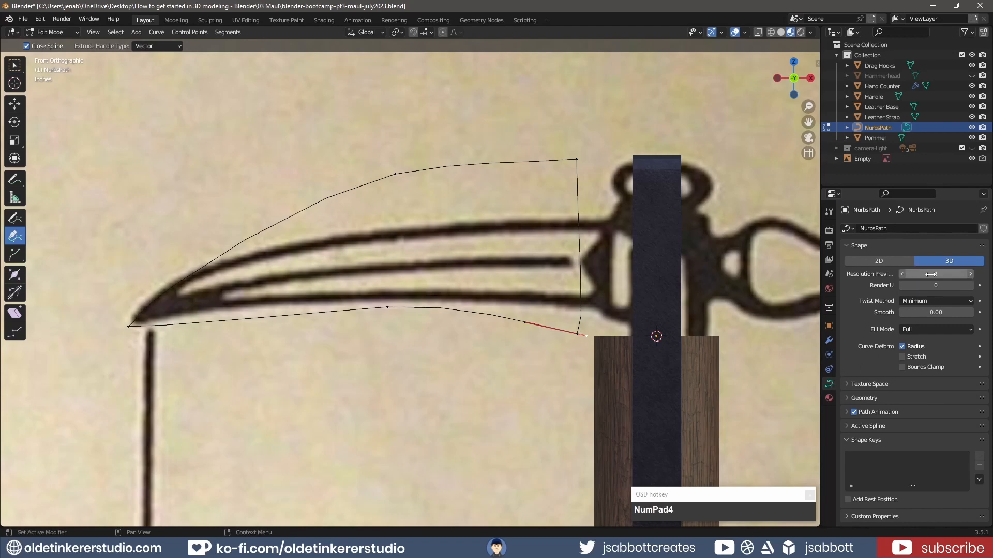
click(683, 279)
key(Tab)
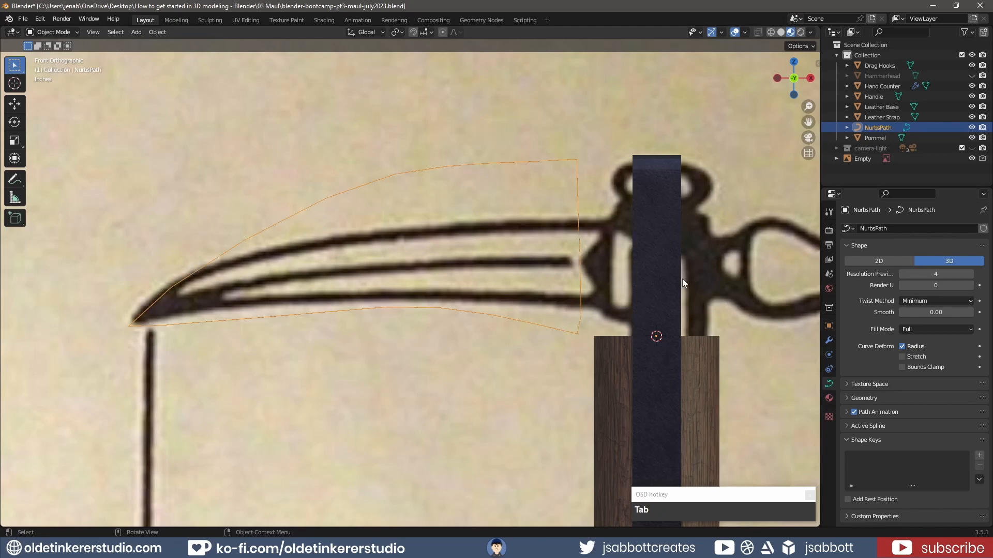
Step: Rename the curve object to Punch and convert it to a mesh
double_click(876, 126)
text(Punch)
key(Return)
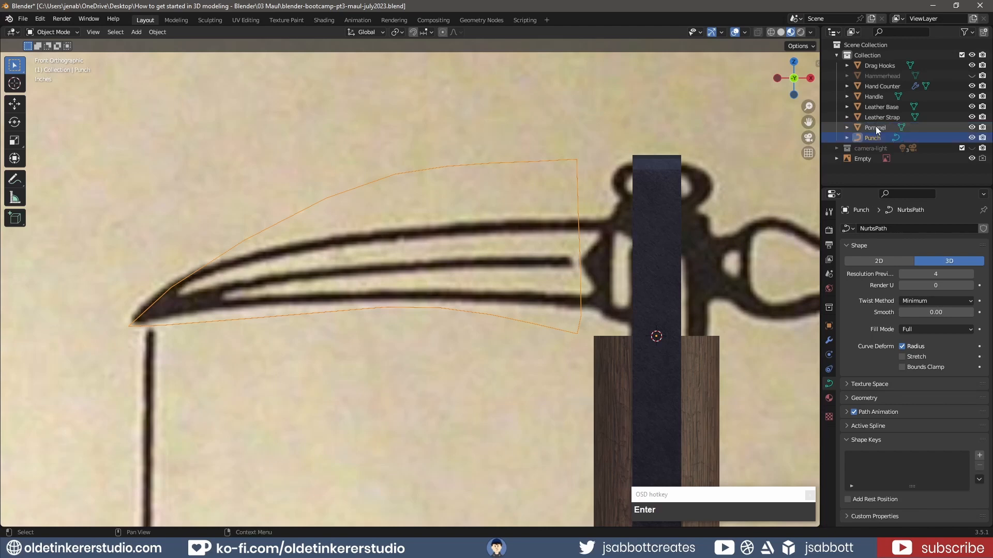
right_click(417, 172)
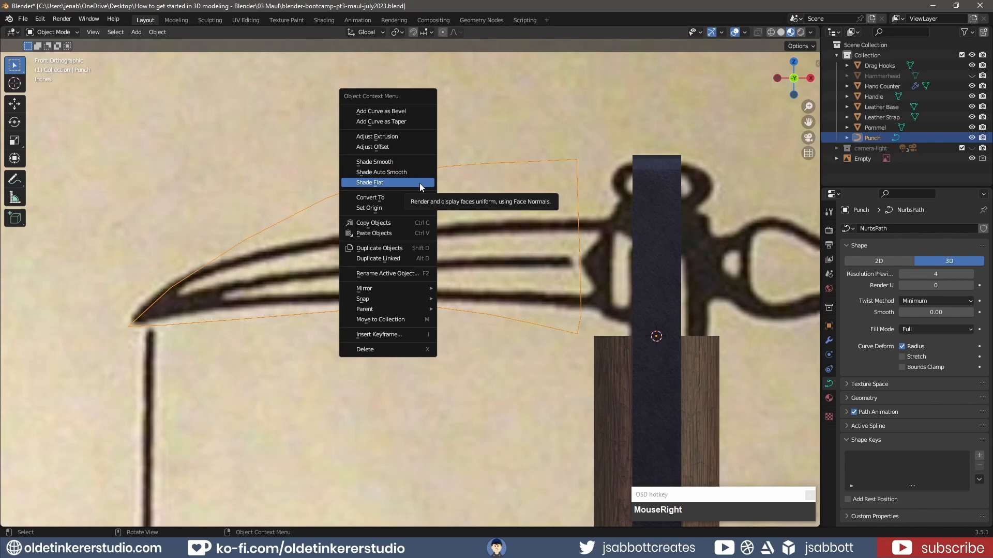
mouse_move(421, 200)
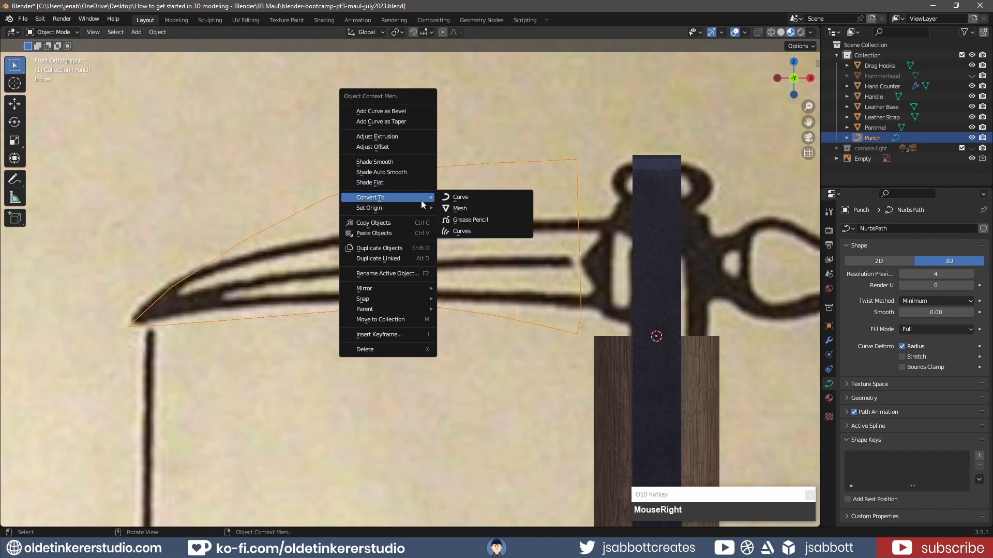
click(470, 208)
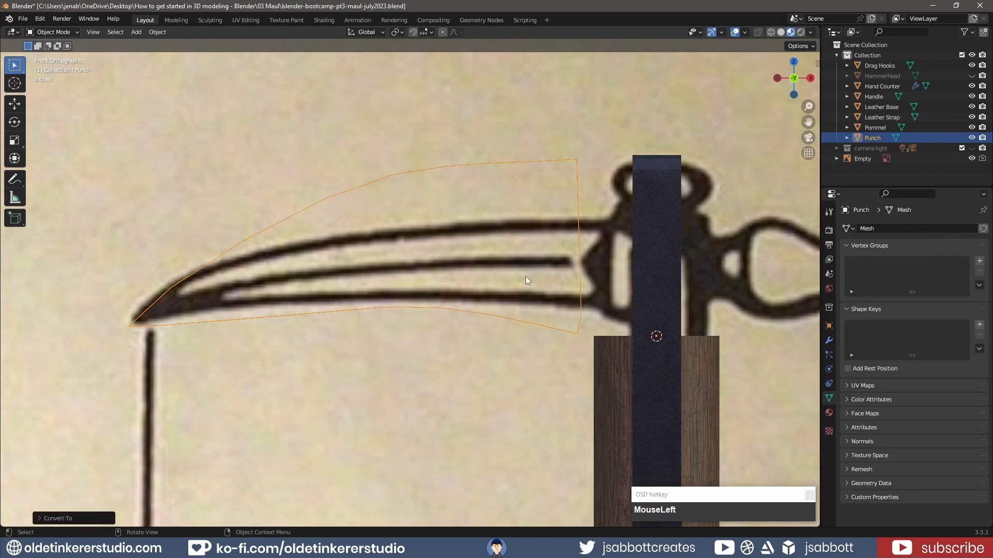
Step: Show the Hammerhead again, hide the Empty reference image, and open the Punch in Edit Mode
click(970, 76)
key(Tab)
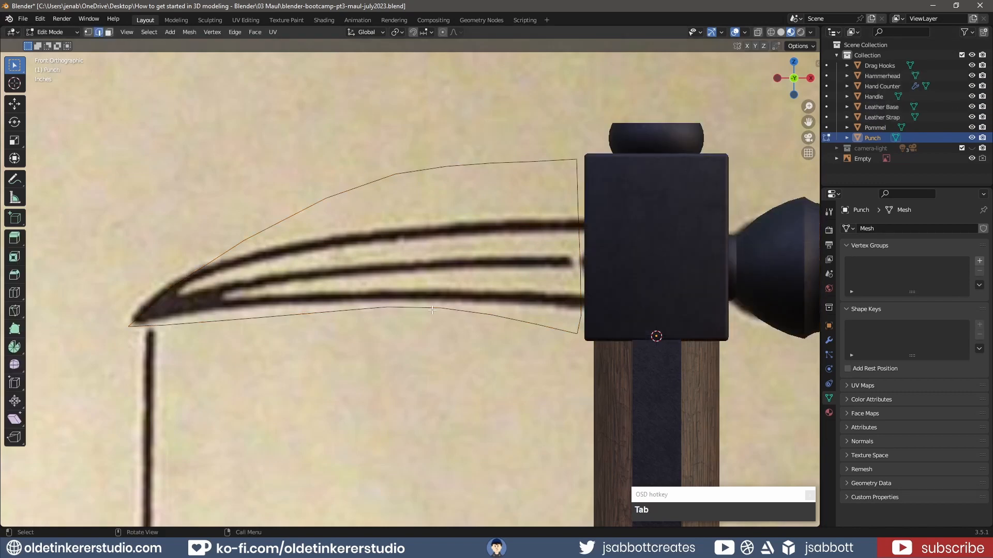
click(972, 160)
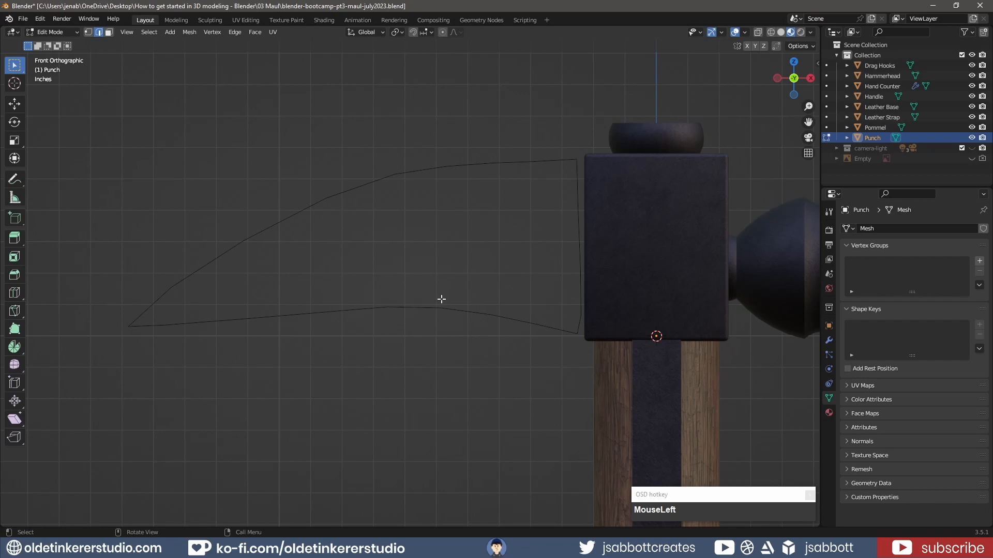
Step: Dissolve the three intermediate vertices on the Punch's back edge beside the hammerhead block
key(1)
click(578, 212)
shift+click(580, 269)
shift+click(580, 315)
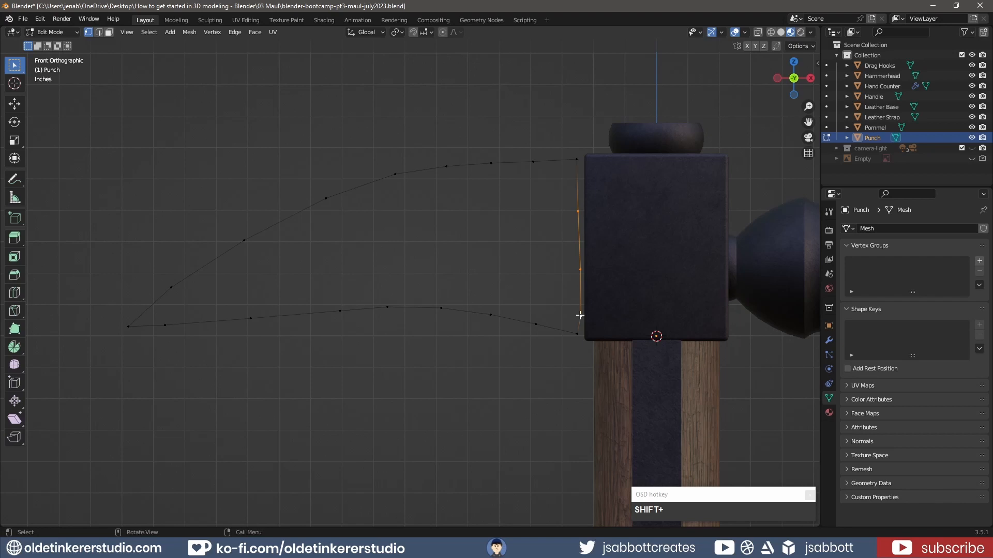
right_click(580, 315)
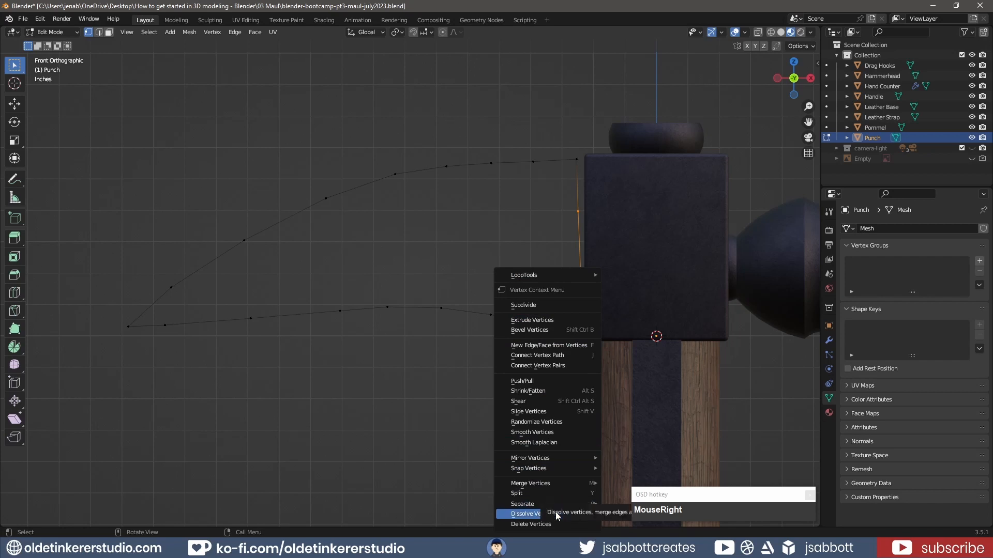
click(553, 513)
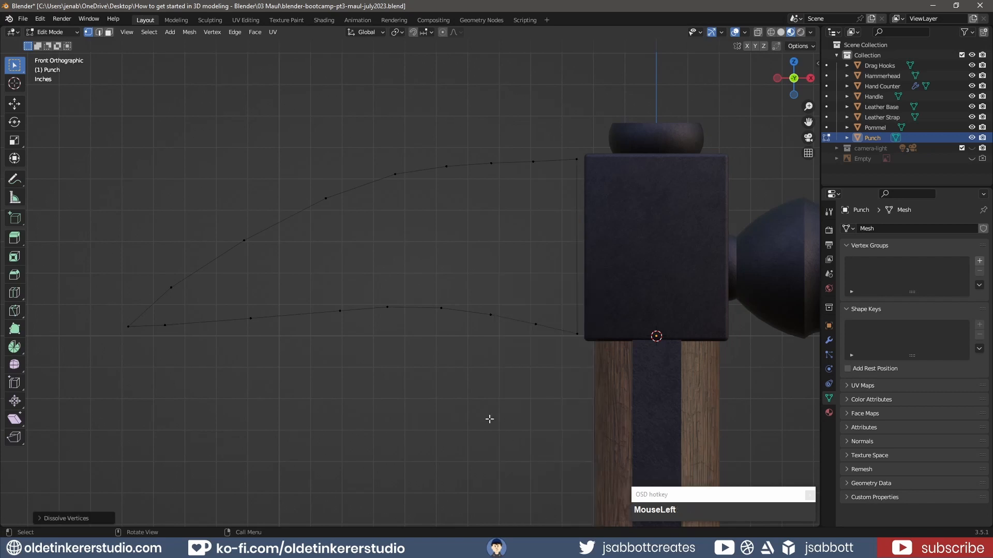
Step: Fill the Punch outline with four-sided faces between opposite upper and lower vertices, working from the back edge up to the tip section
drag(519, 147, 586, 354)
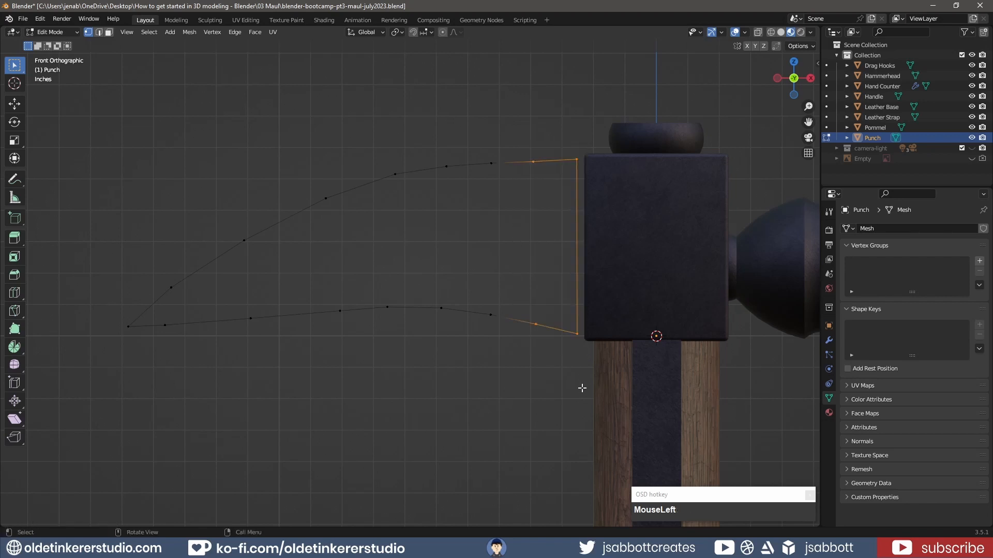
key(f)
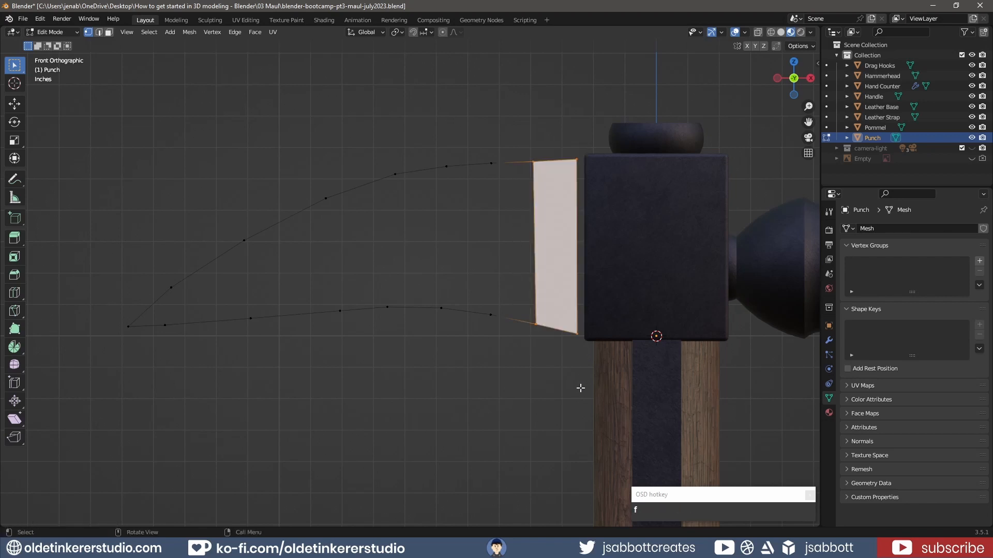
drag(481, 143, 546, 346)
key(f)
drag(421, 142, 499, 337)
key(f)
drag(375, 141, 451, 337)
key(f)
drag(294, 159, 410, 326)
key(f)
drag(202, 182, 342, 336)
key(f)
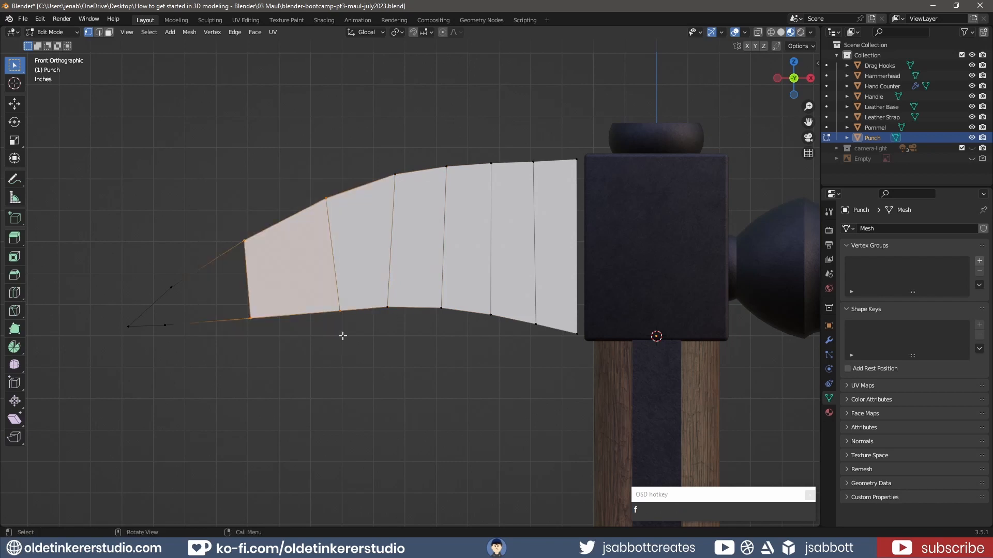
drag(154, 243, 256, 349)
shift+click(243, 242)
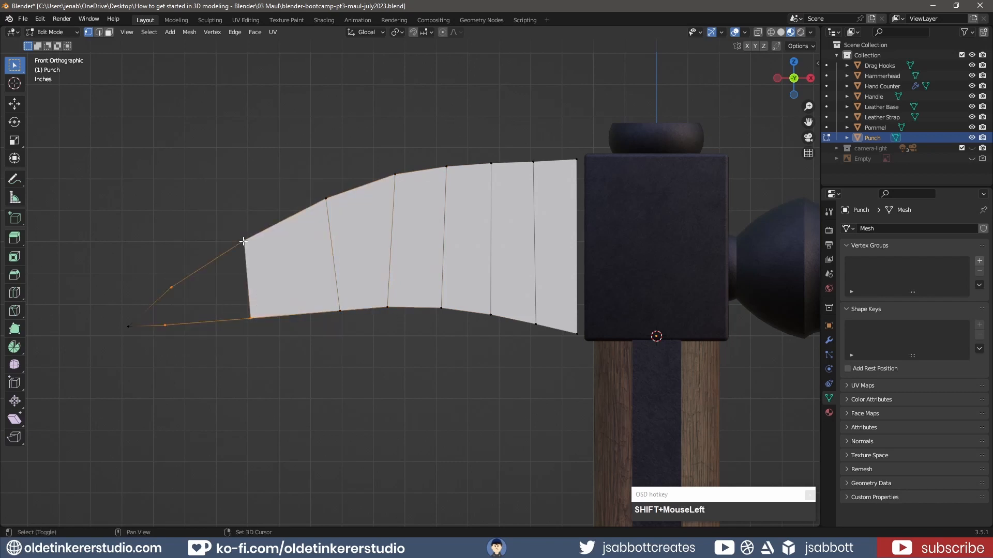
key(f)
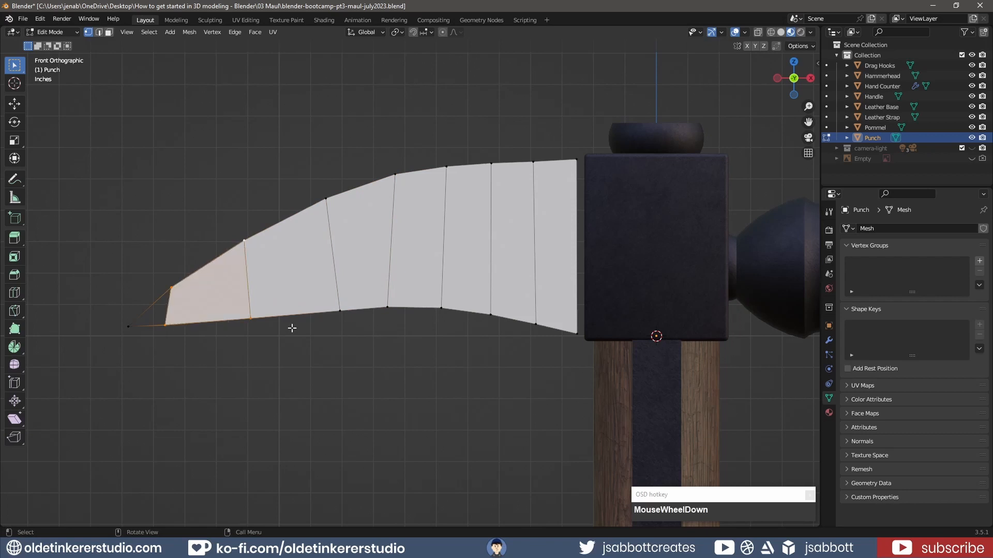
click(244, 241)
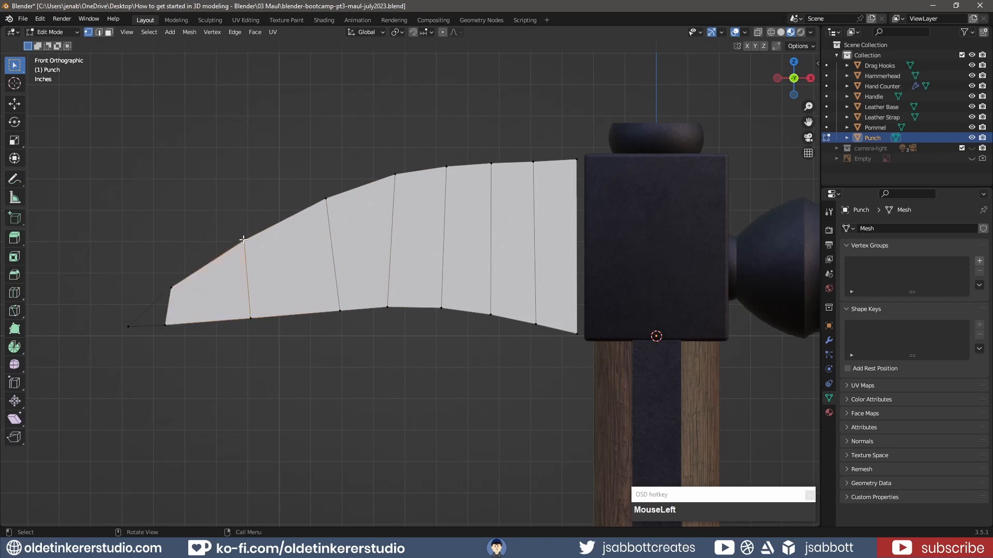
shift+click(172, 286)
right_click(195, 281)
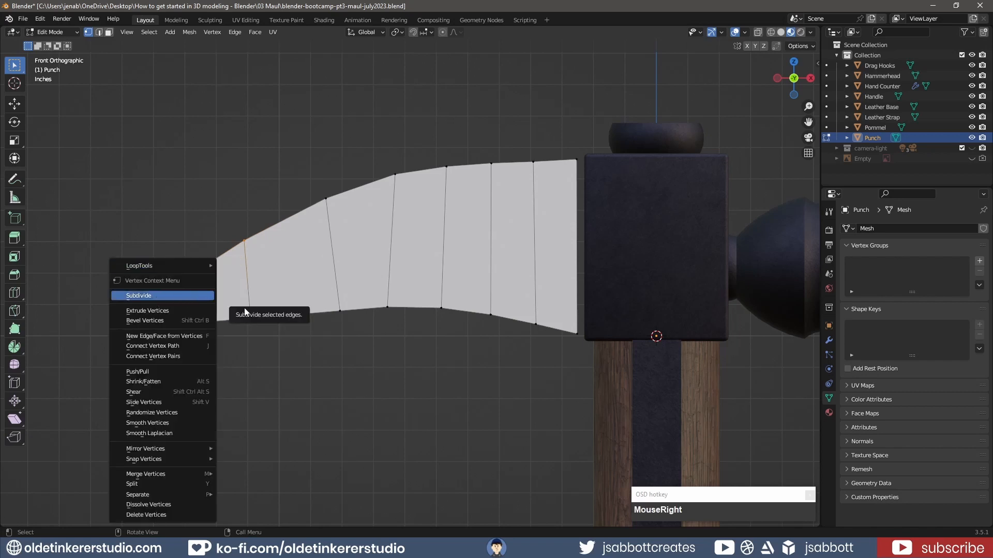
click(214, 372)
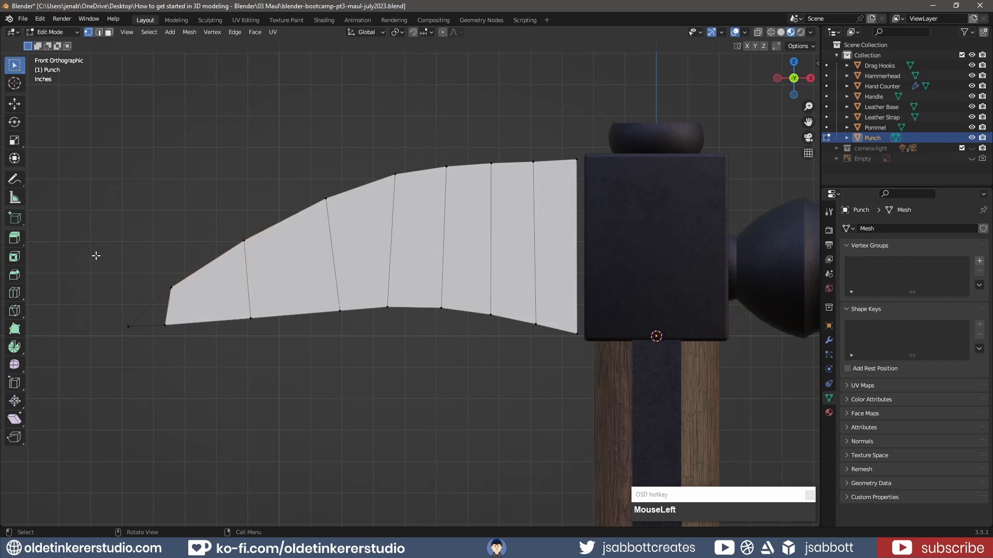
Step: Fill the triangular face at the Punch's tip and move its lower vertex along X directly beneath the upper one
drag(95, 250, 192, 379)
key(f)
click(166, 325)
key(g)
key(x)
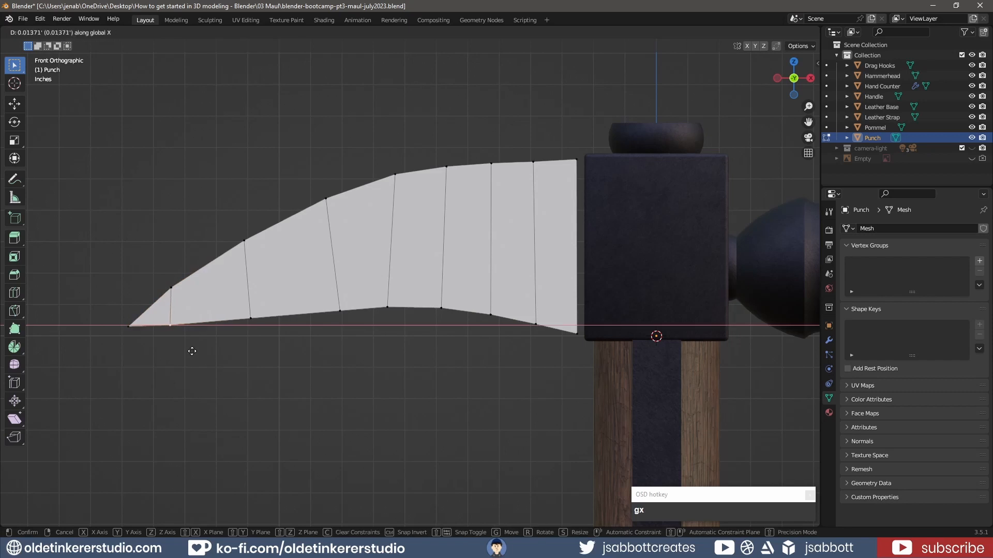
click(192, 351)
Step: Move the next four lower-edge vertices along X so each sits directly beneath its matching upper vertex
click(253, 318)
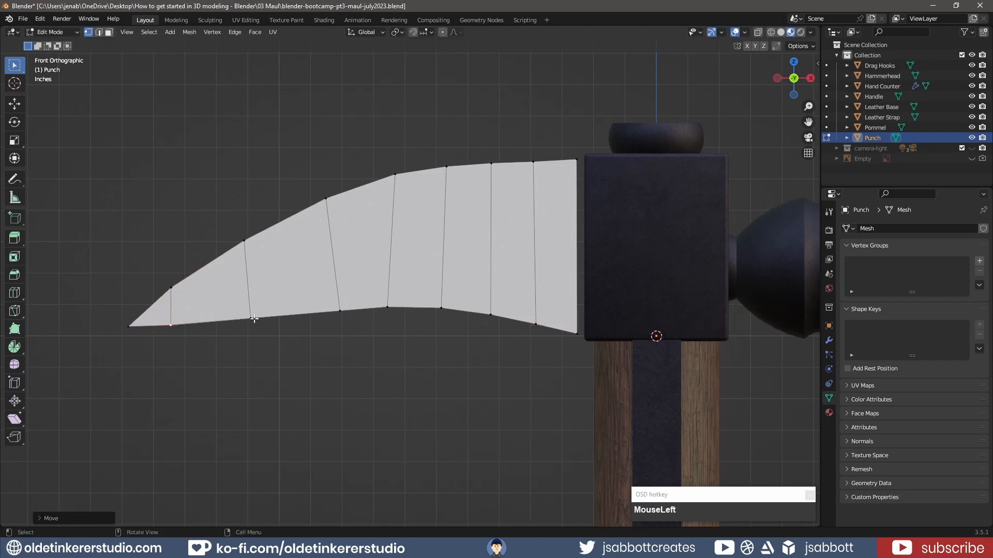
key(g)
key(x)
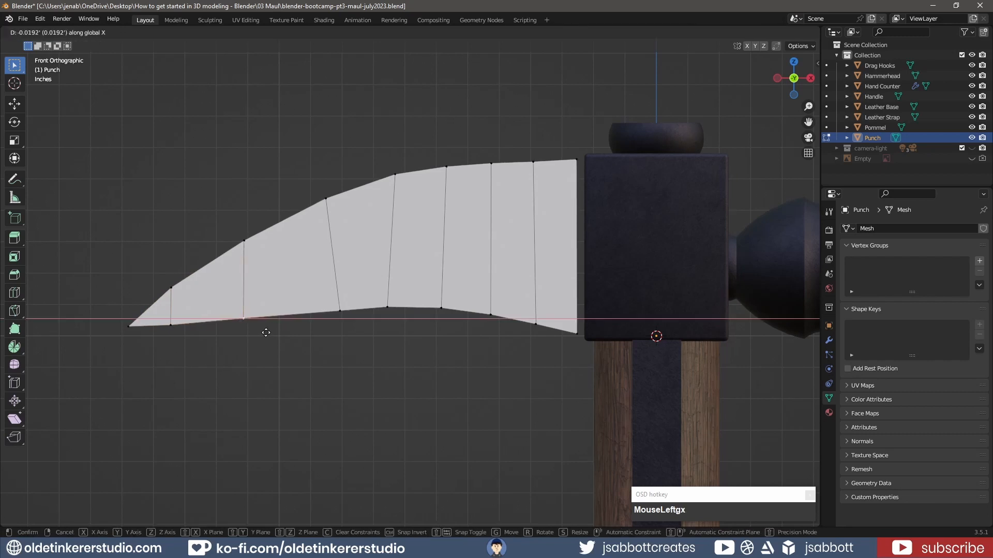
click(264, 333)
click(340, 311)
key(g)
key(x)
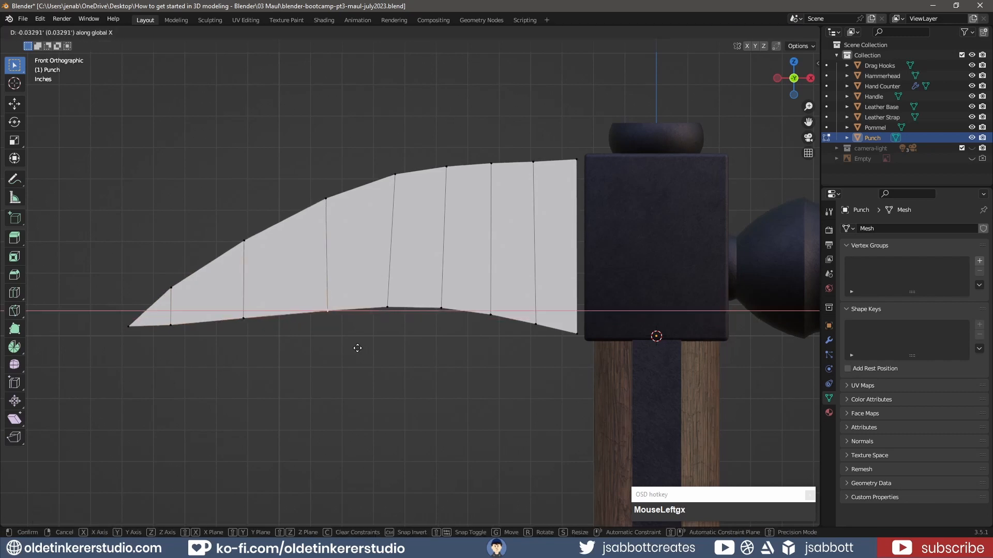
click(357, 349)
click(387, 308)
key(g)
key(x)
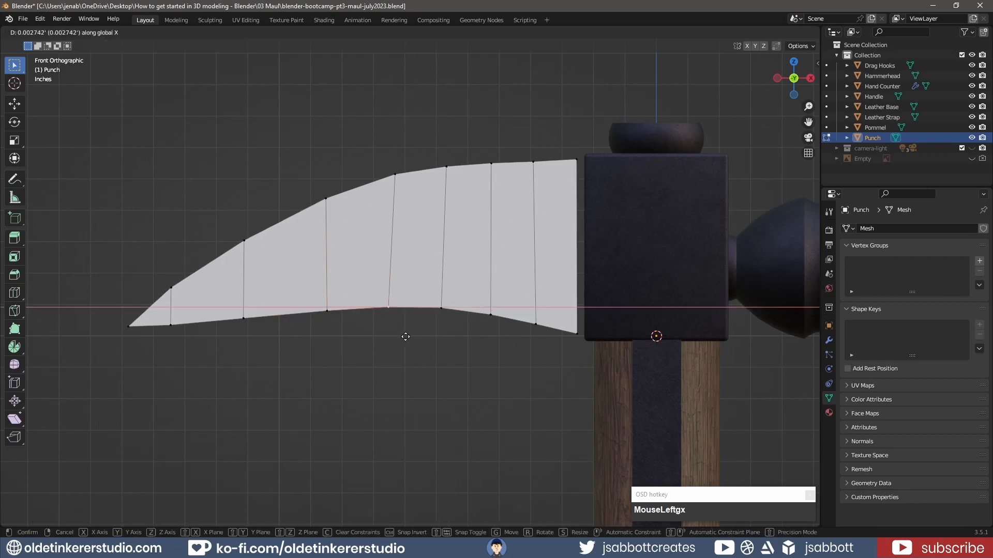
click(411, 337)
click(441, 309)
key(g)
key(x)
click(445, 330)
Step: Straighten the Punch's back edge beside the hammerhead by scaling it to 0 along X
key(2)
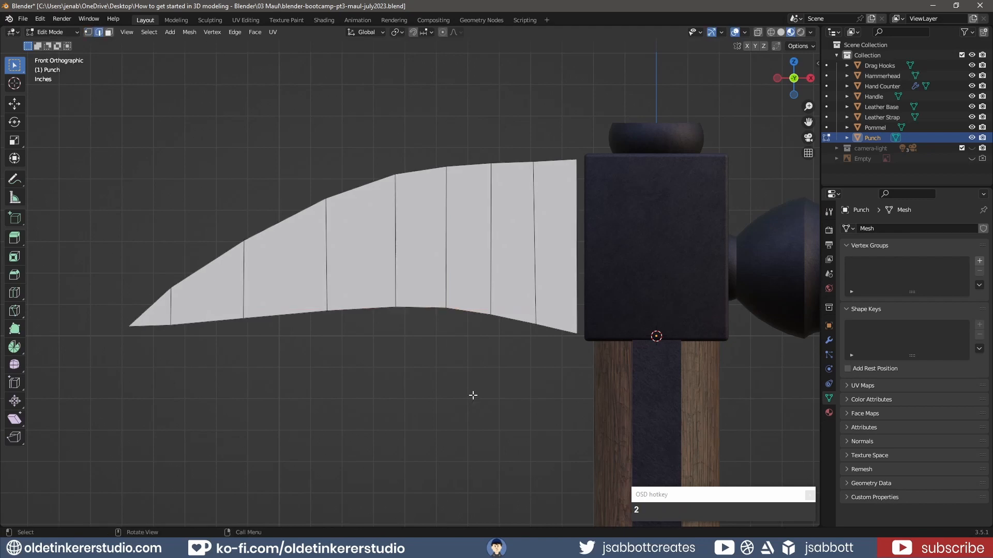
click(576, 254)
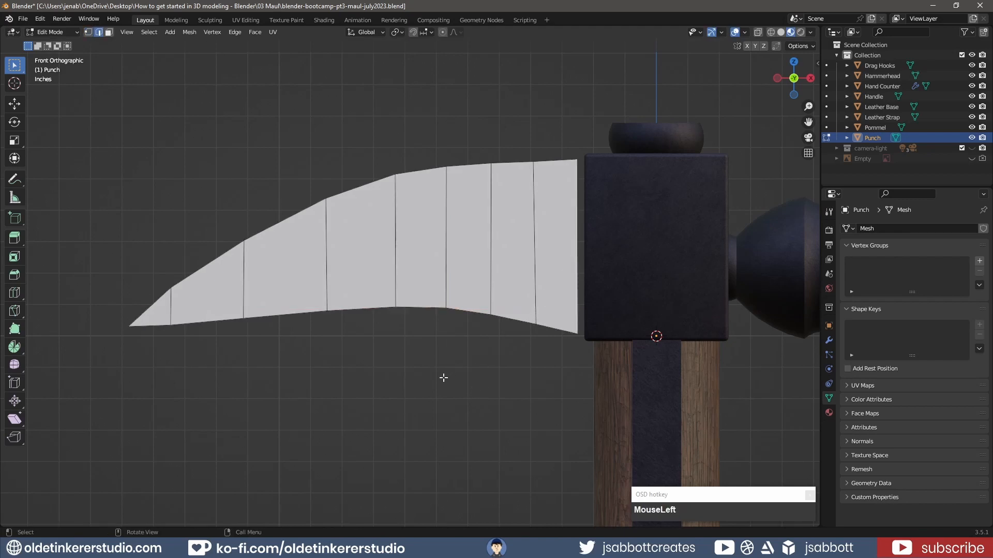
key(s)
key(x)
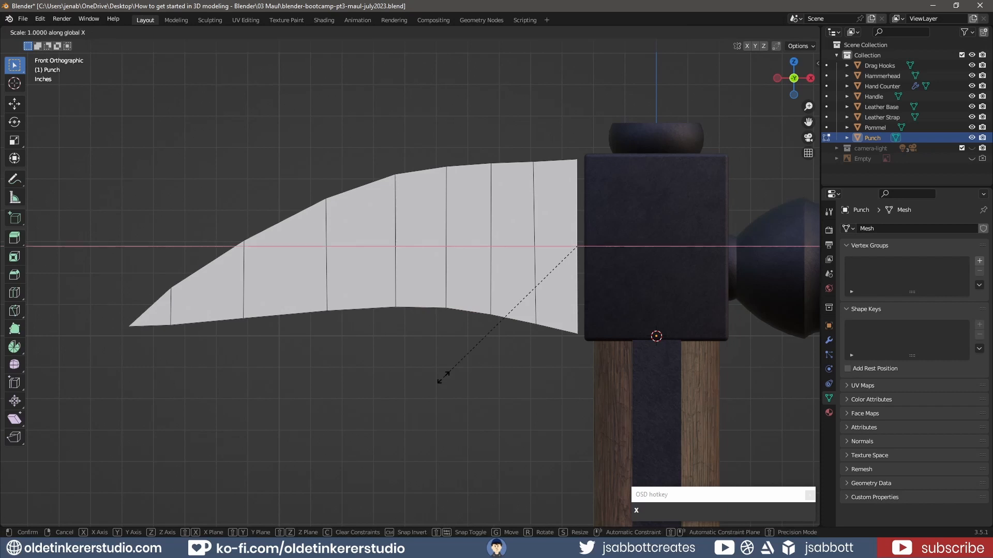
key(KP_0)
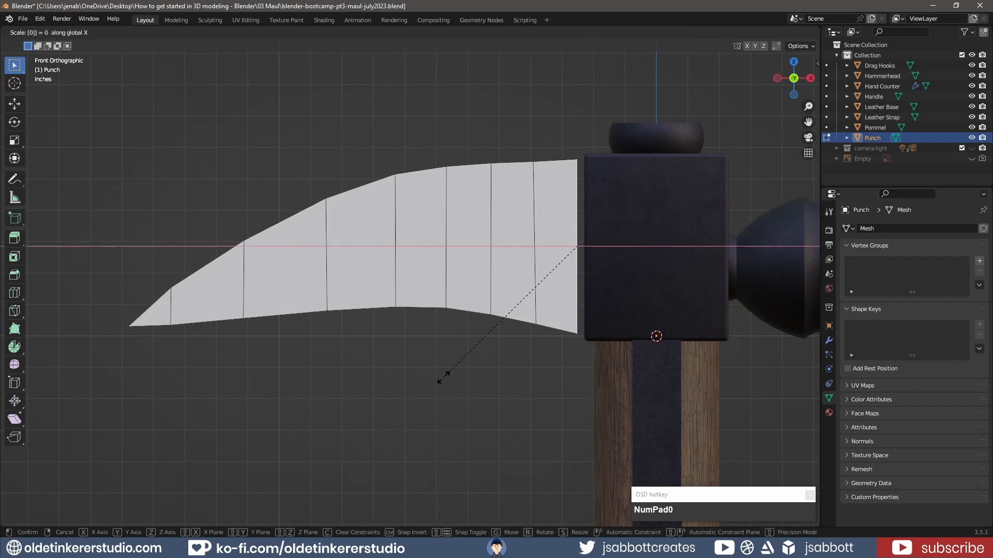
click(444, 377)
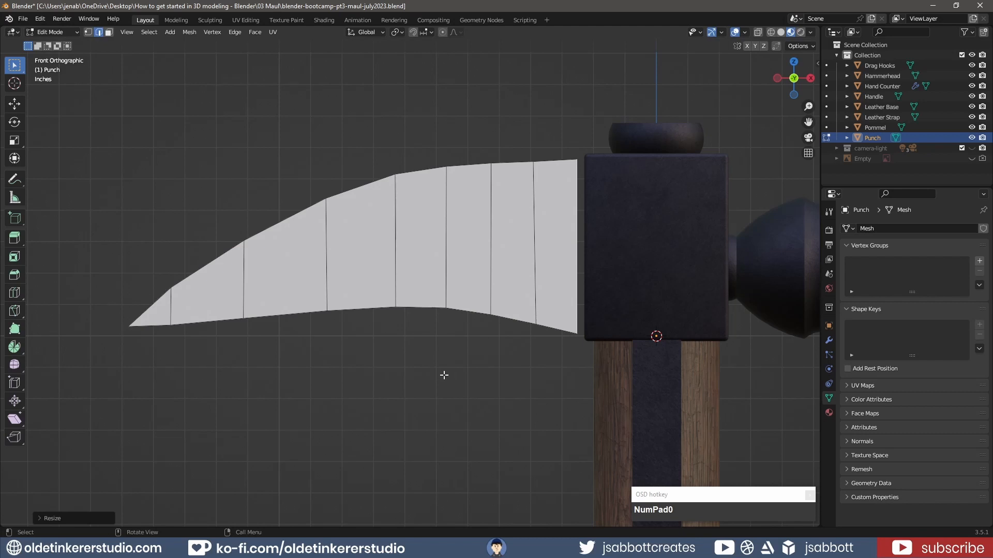
Step: Move the whole Punch mesh about 0.177' along Y toward the hammerhead's far side and leave Edit Mode
key(a)
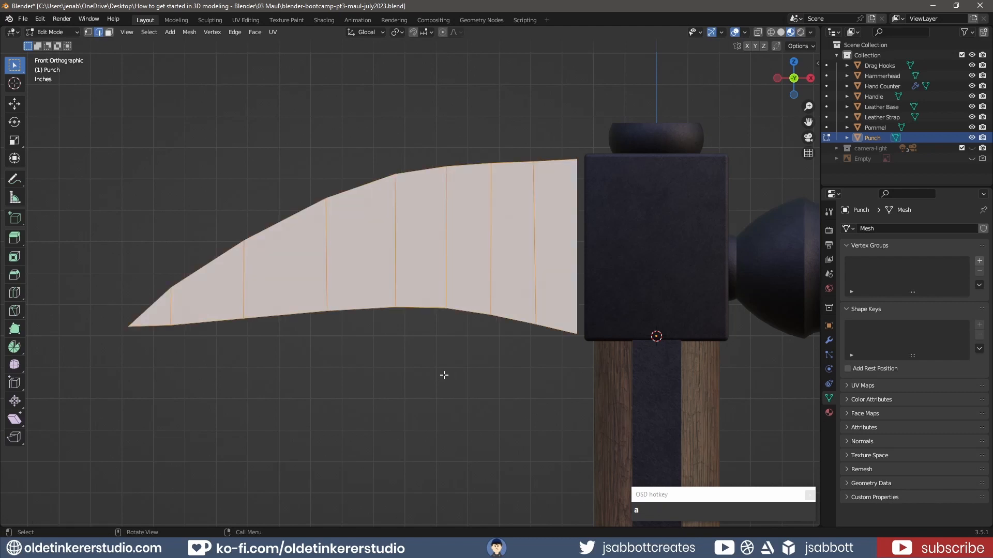
key(KP_7)
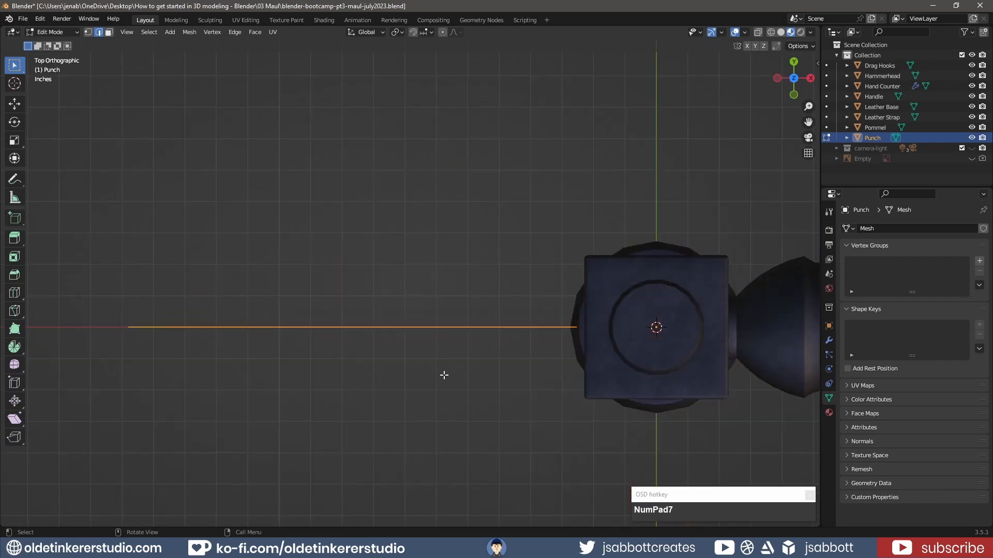
key(g)
key(y)
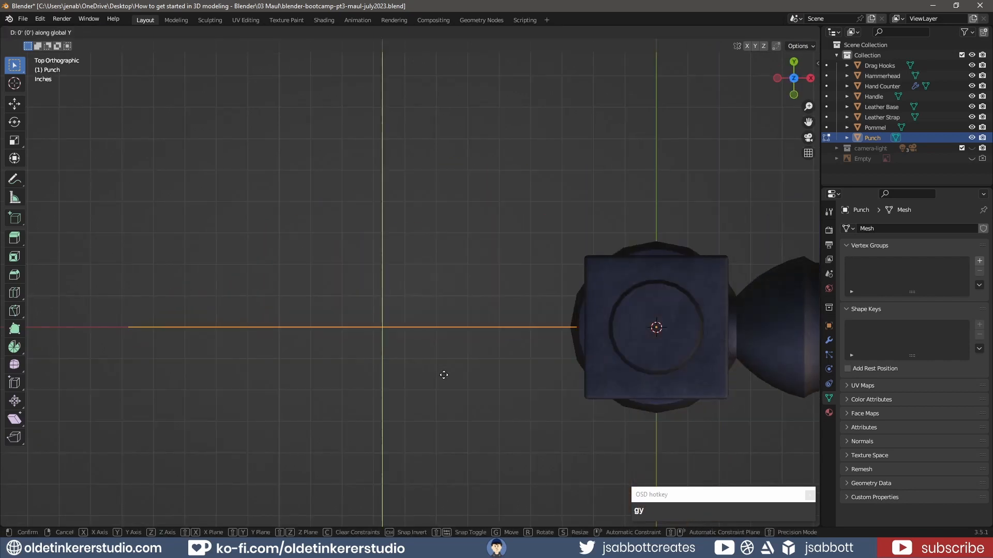
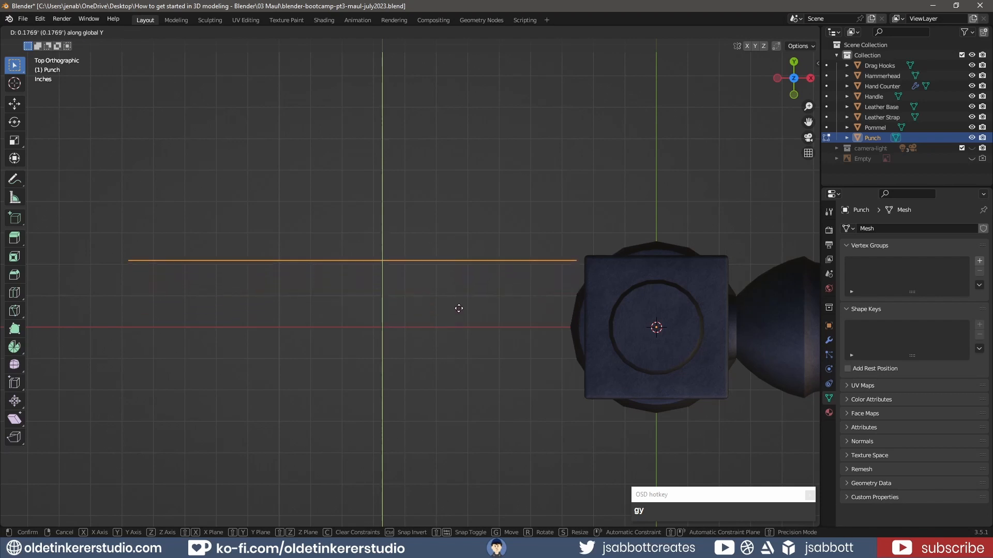
click(459, 308)
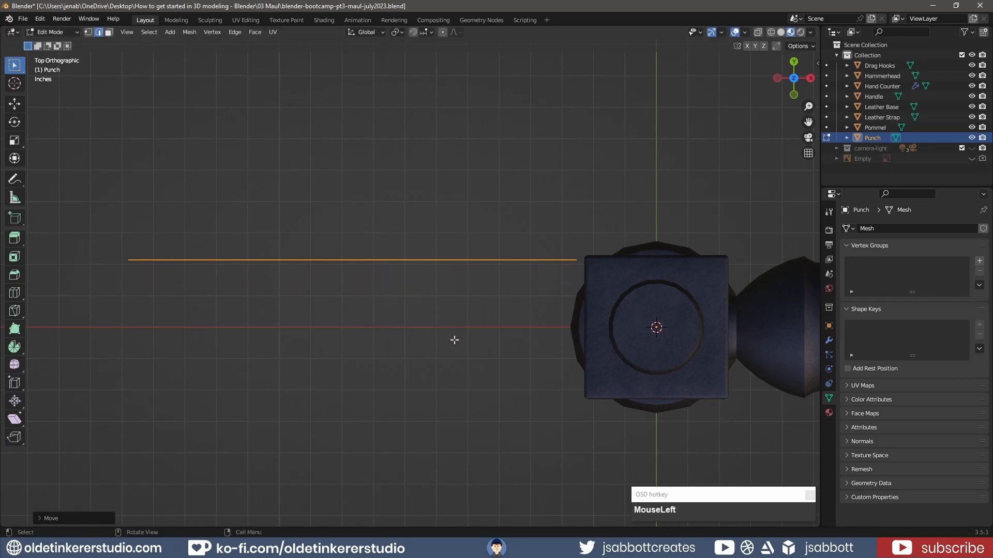
key(Tab)
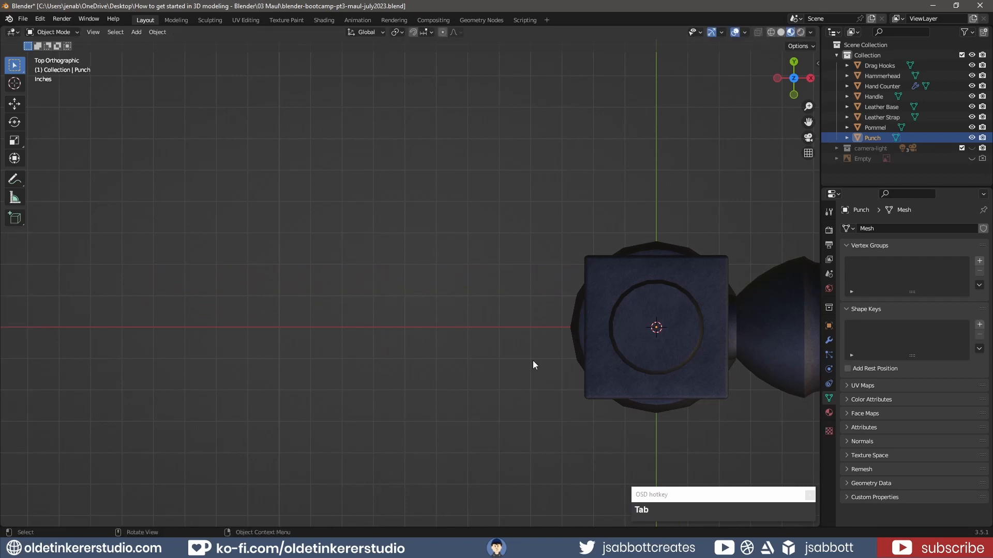
Step: Add a Solidify modifier to the Punch with Even Thickness and a thickness of about 0.3717', and apply it
click(828, 342)
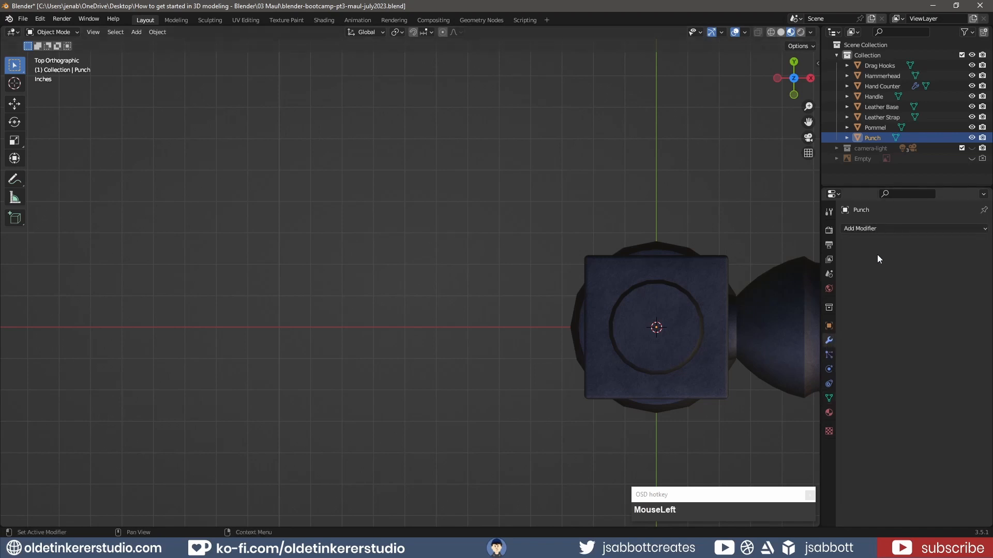
click(883, 230)
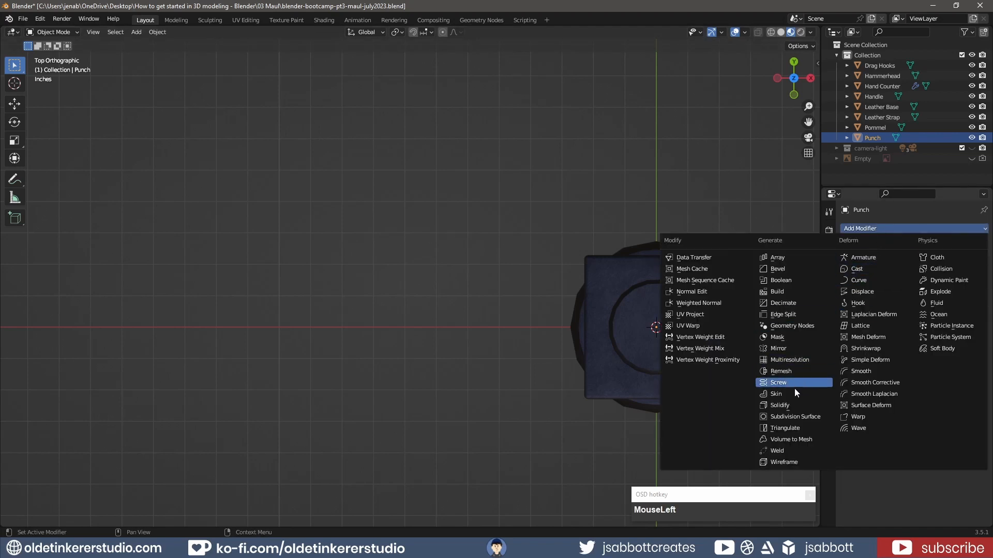
click(789, 405)
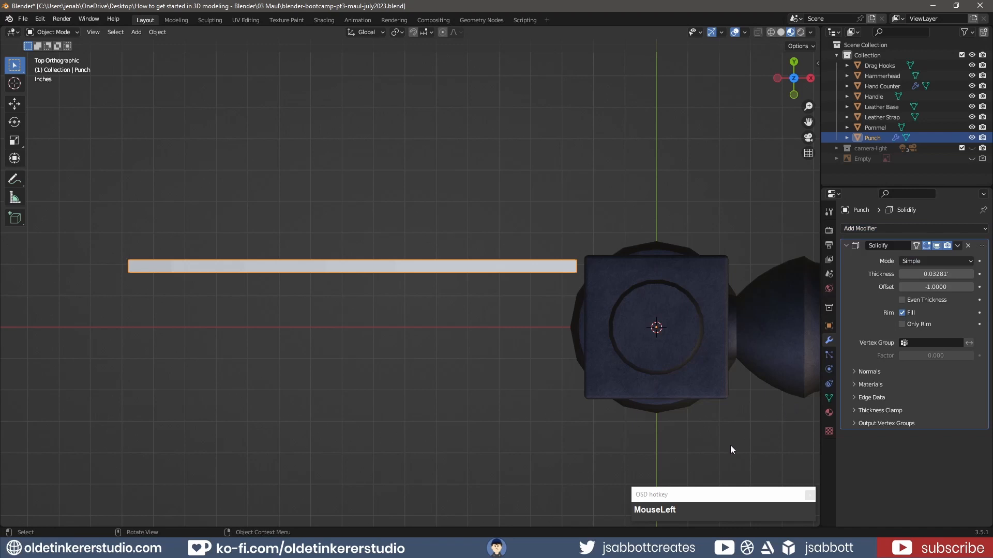
click(902, 300)
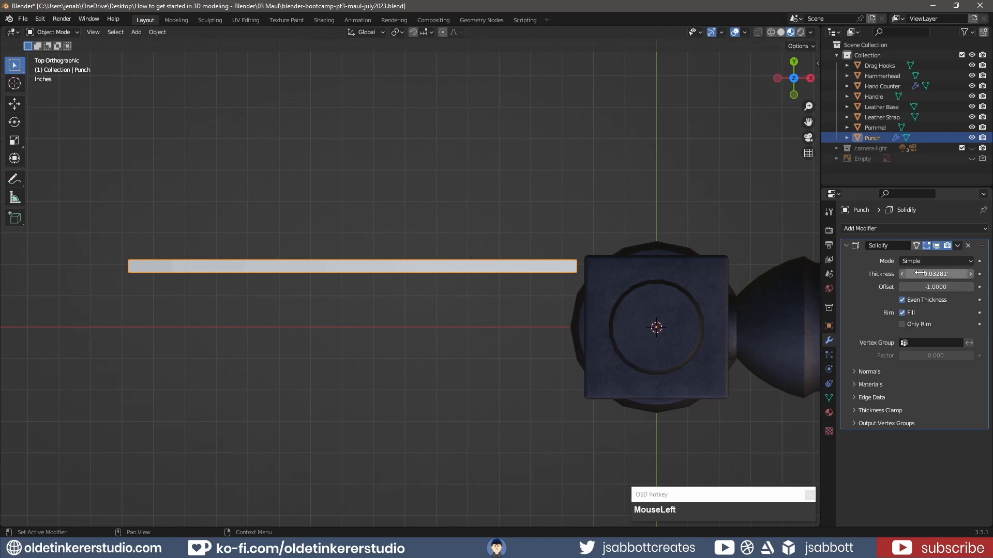
drag(918, 274, 979, 274)
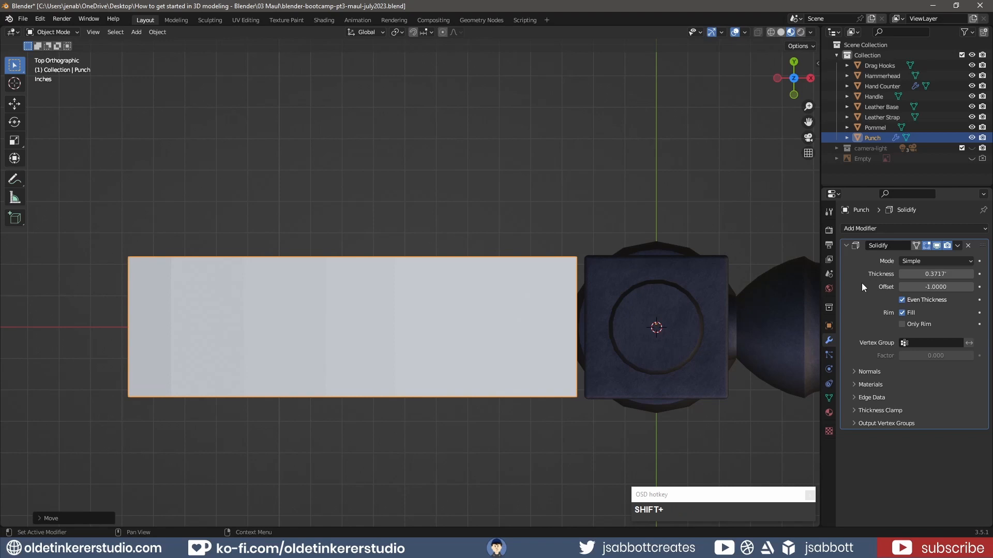
key(ctrl+a)
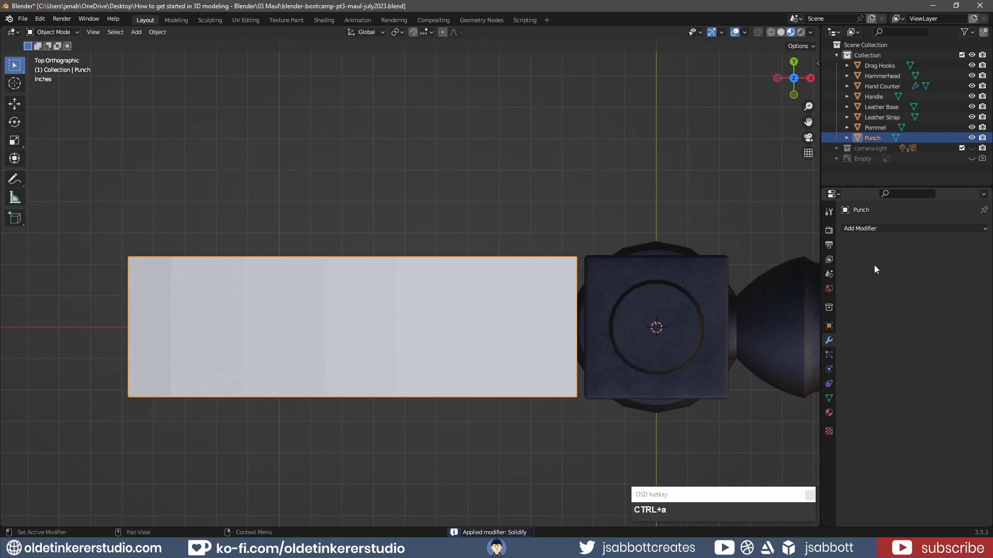
Step: Add a Bevel modifier with 5 segments and a 0.1' amount to the Punch, followed by a level 1 Subdivision modifier
click(879, 227)
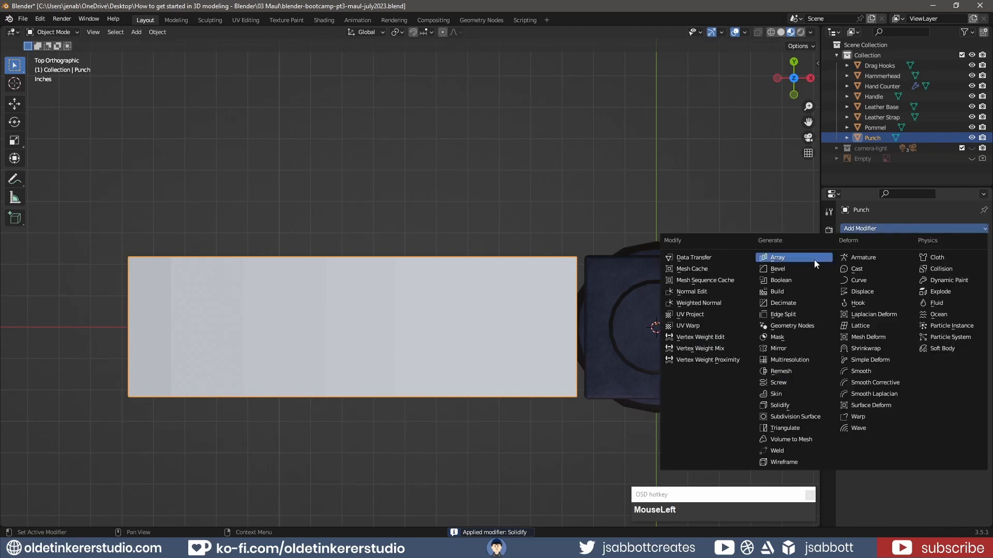
click(800, 267)
middle_drag(498, 454, 485, 350)
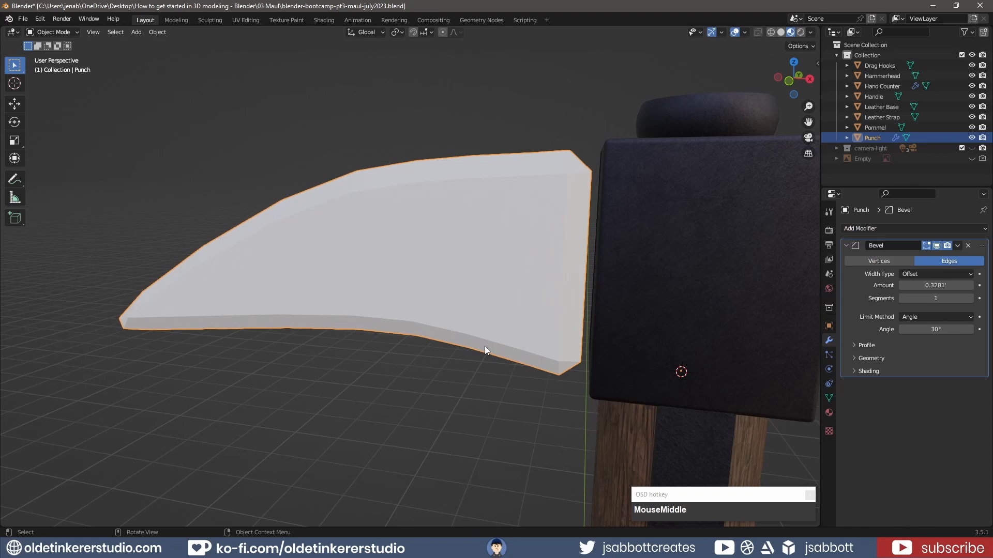
click(943, 298)
text(5)
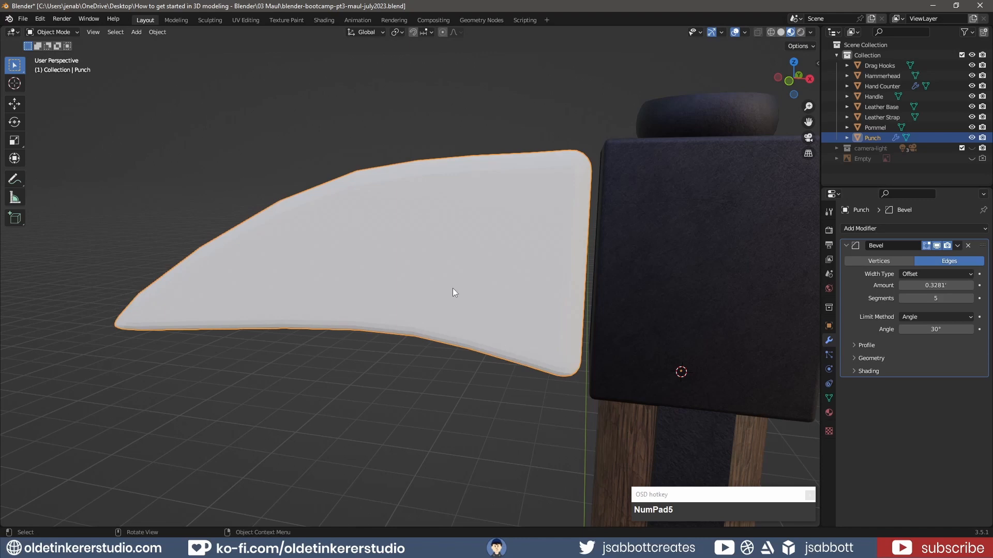
click(936, 285)
text(.1)
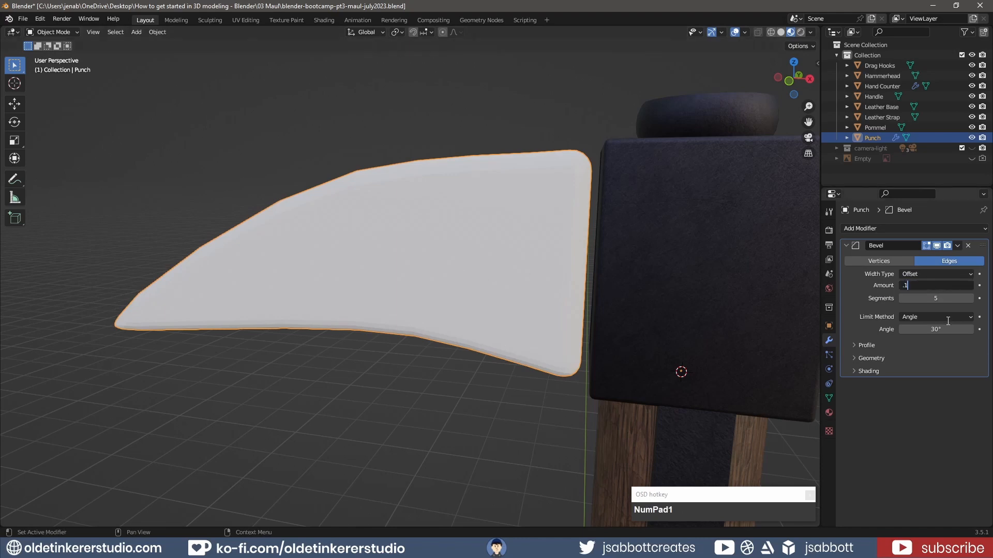
key(Return)
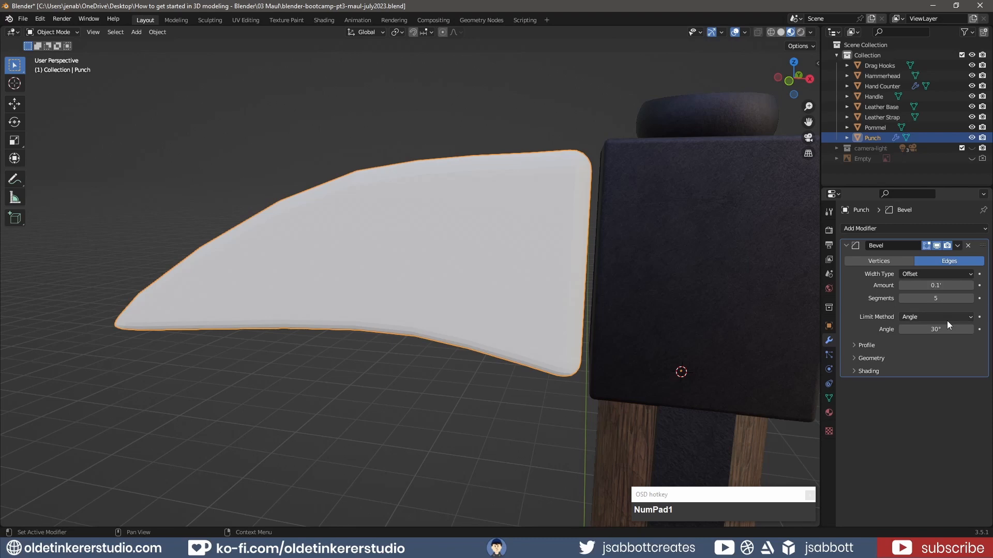
click(846, 245)
key(ctrl+1)
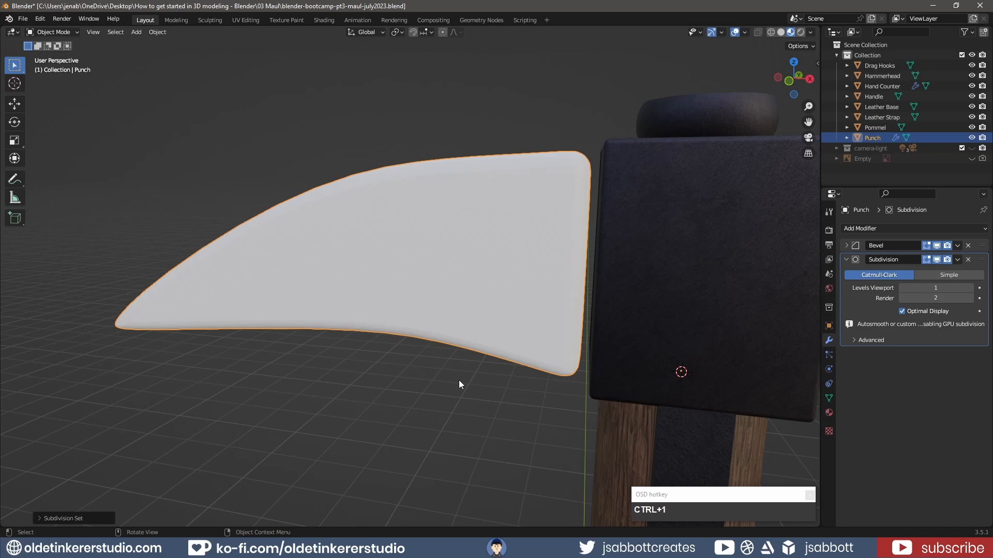
Step: Set the Punch to Shade Auto Smooth and apply all its transforms
right_click(438, 247)
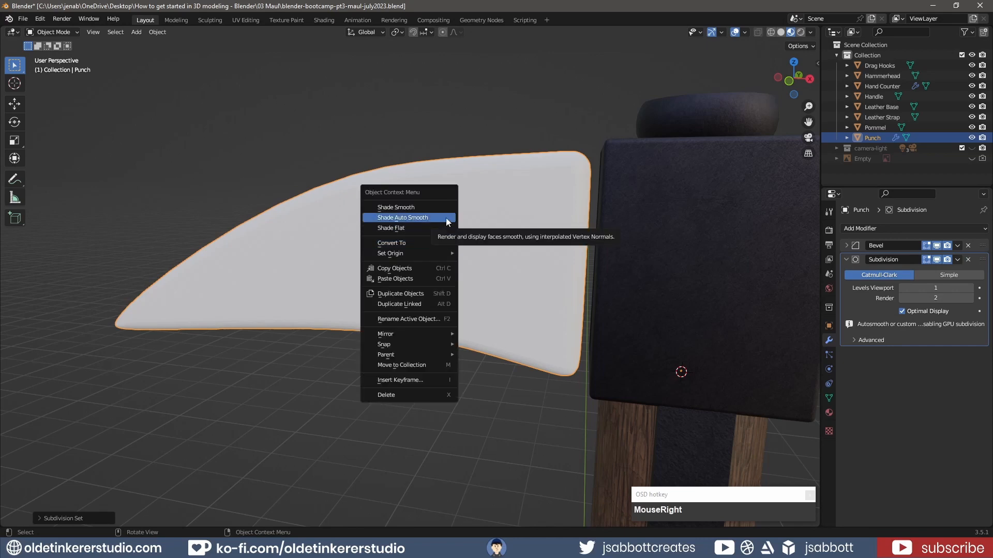
click(446, 219)
key(ctrl+a)
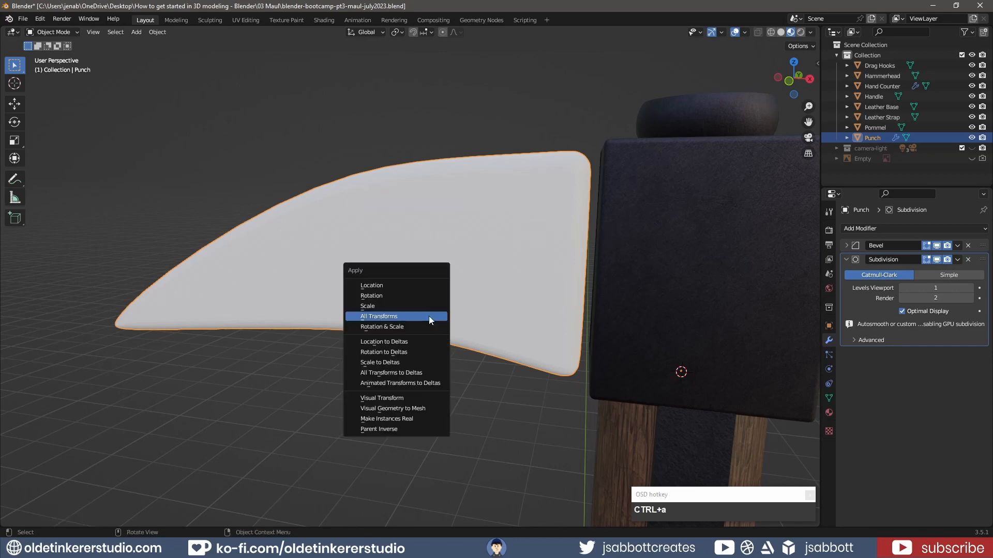
click(432, 317)
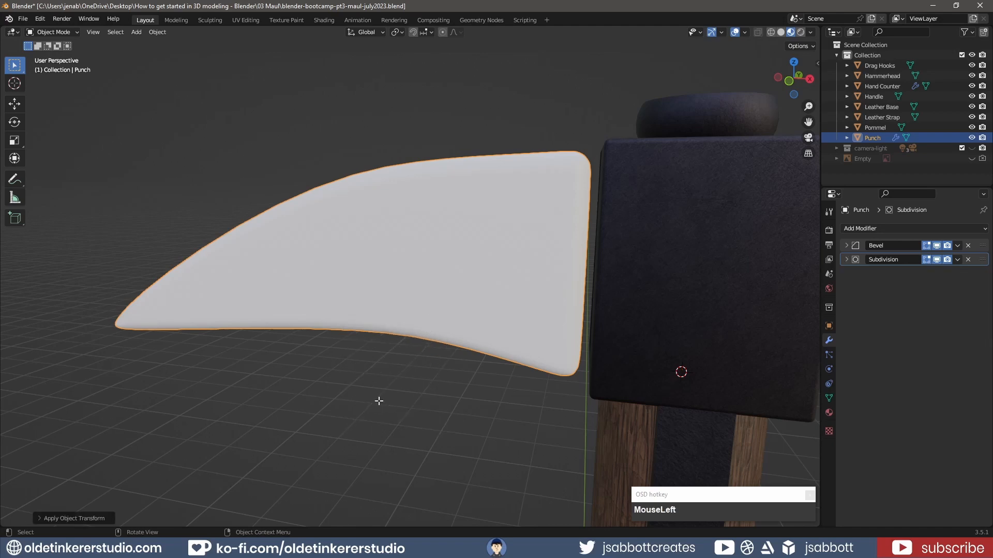
Step: In wireframe front view, delete the Punch's end face next to the hammerhead
key(Tab)
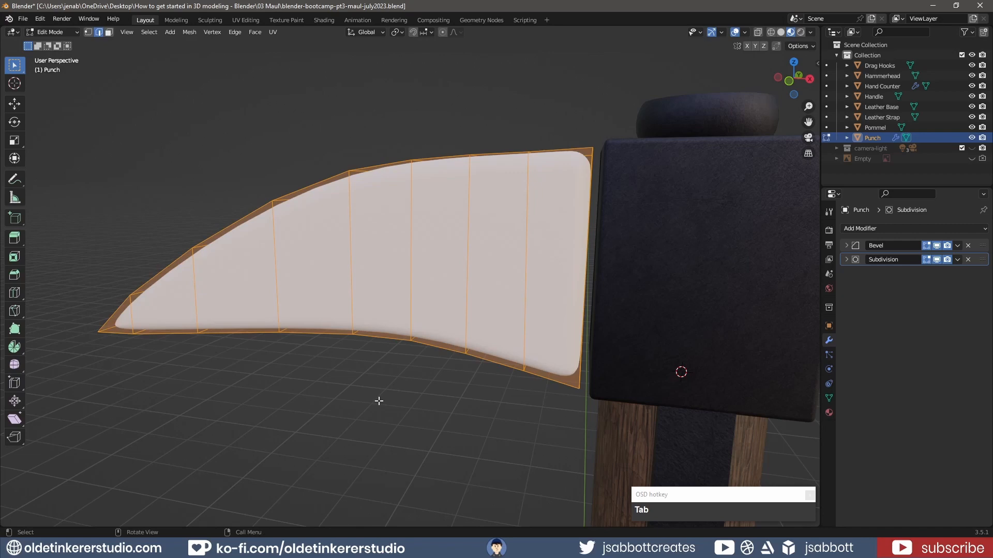
key(KP_1)
key(z)
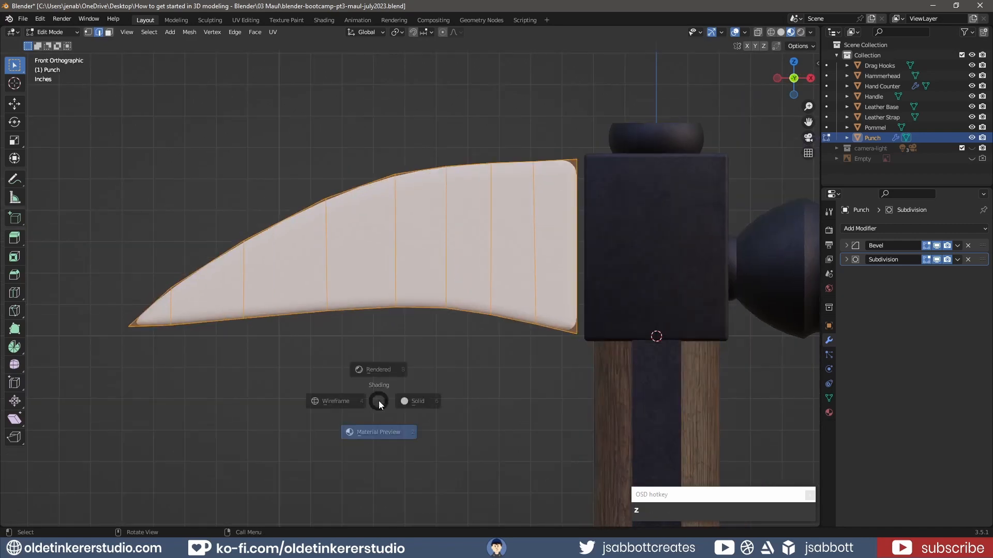
click(293, 405)
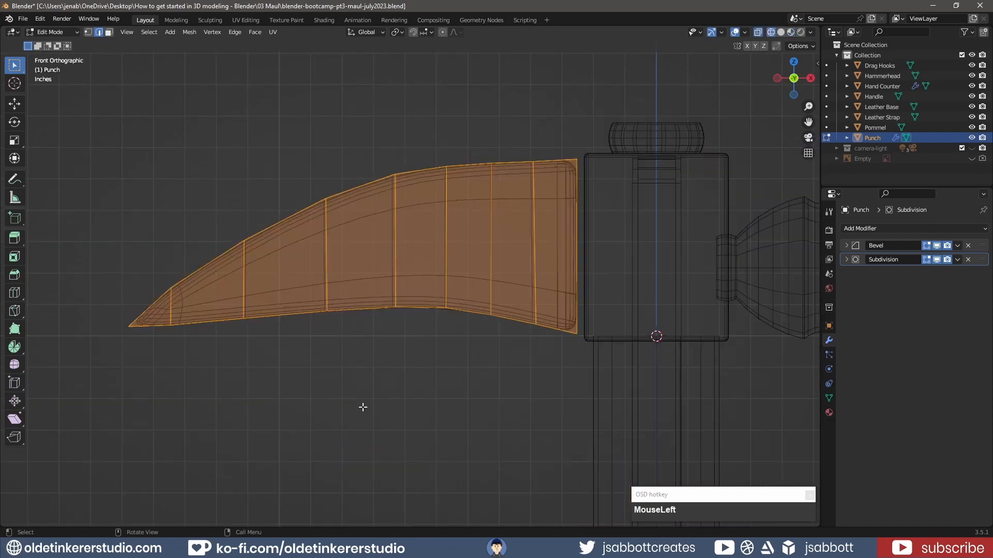
click(416, 411)
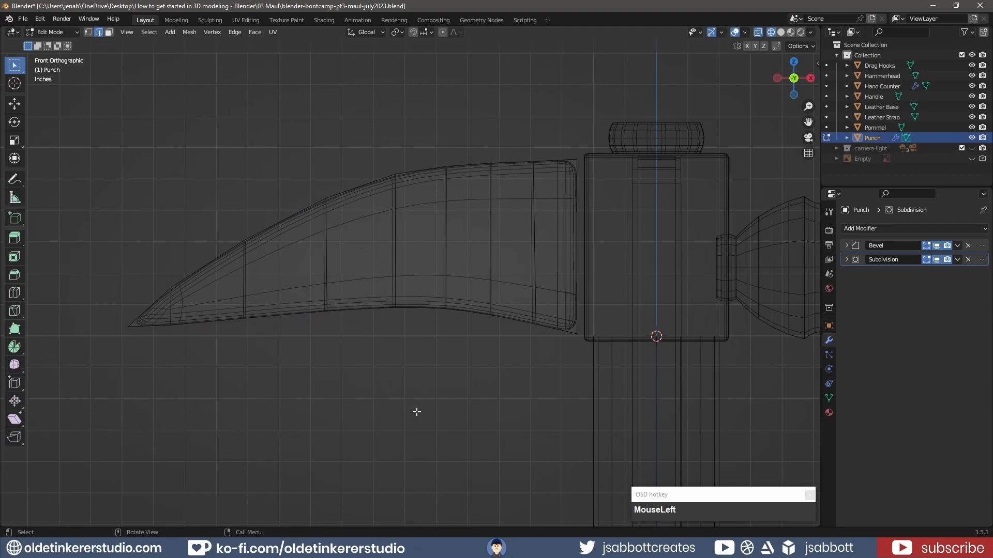
key(3)
drag(564, 145, 579, 346)
key(Delete)
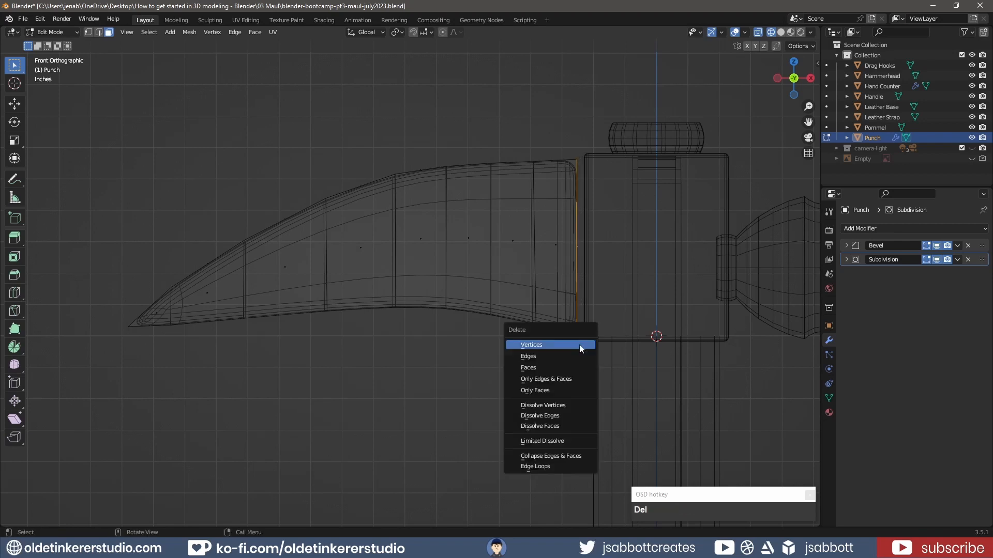
click(567, 366)
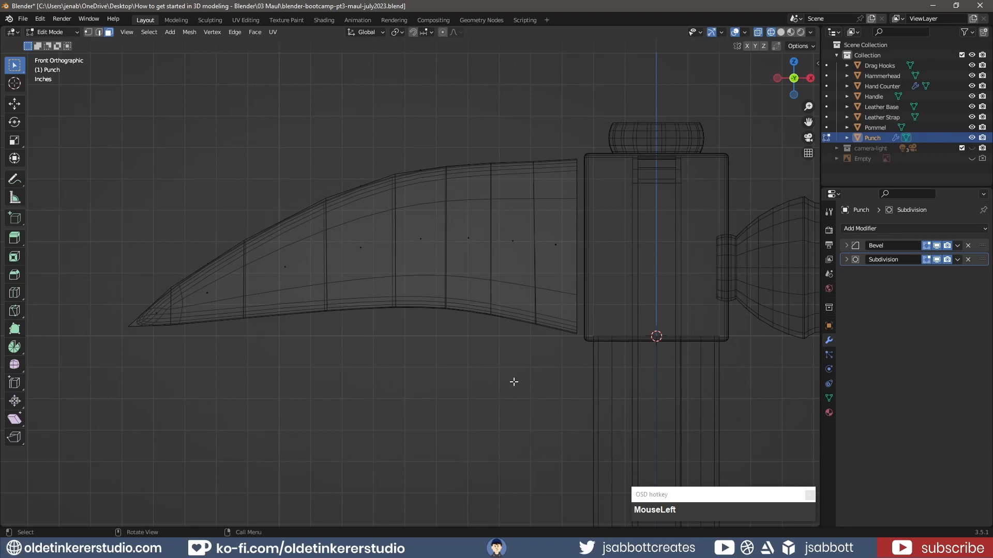
Step: Return the Punch to Object Mode with Material Preview shading and save the file
key(Tab)
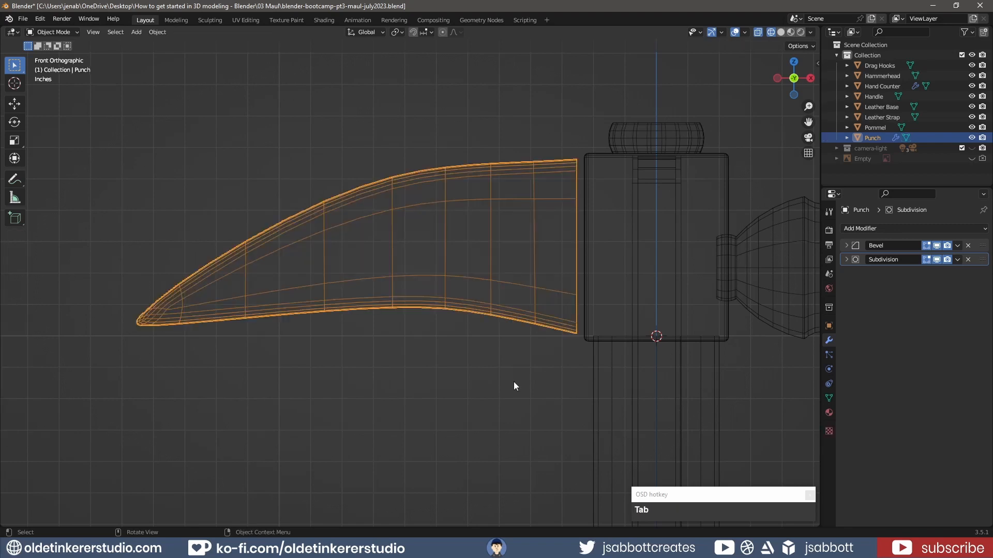
key(z)
click(516, 443)
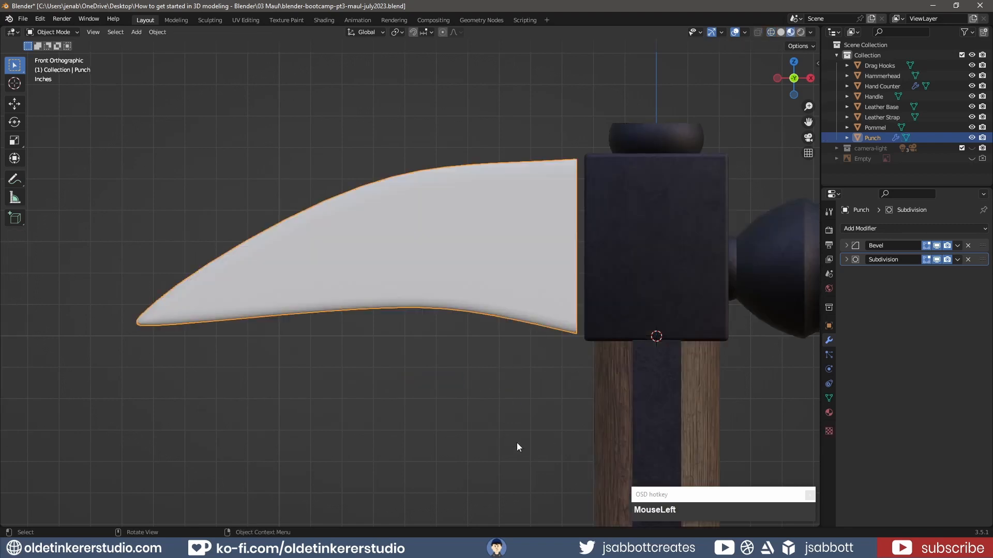
key(ctrl+s)
Step: In the UV Editing workspace, mark seams along the Punch's four lengthwise edge loops and the lower edge of its open end
click(246, 20)
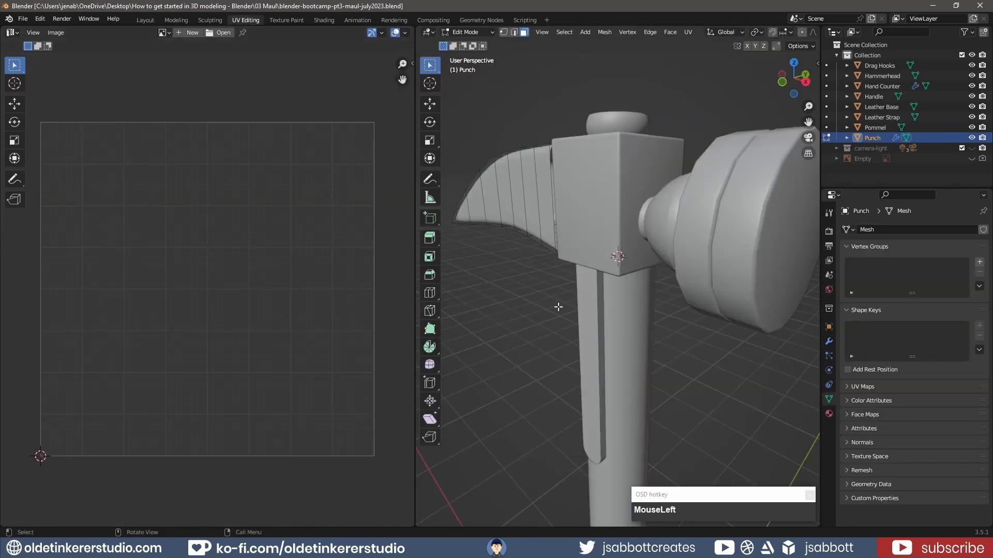
key(KP_1)
shift+middle_drag(474, 224, 717, 240)
key(2)
middle_drag(735, 180, 742, 188)
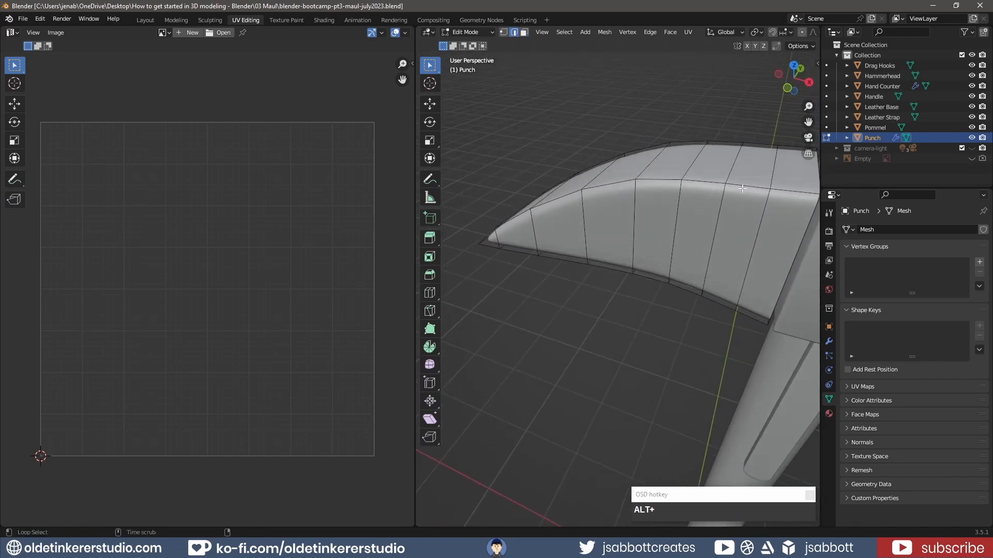
alt+click(743, 185)
alt+shift+click(715, 141)
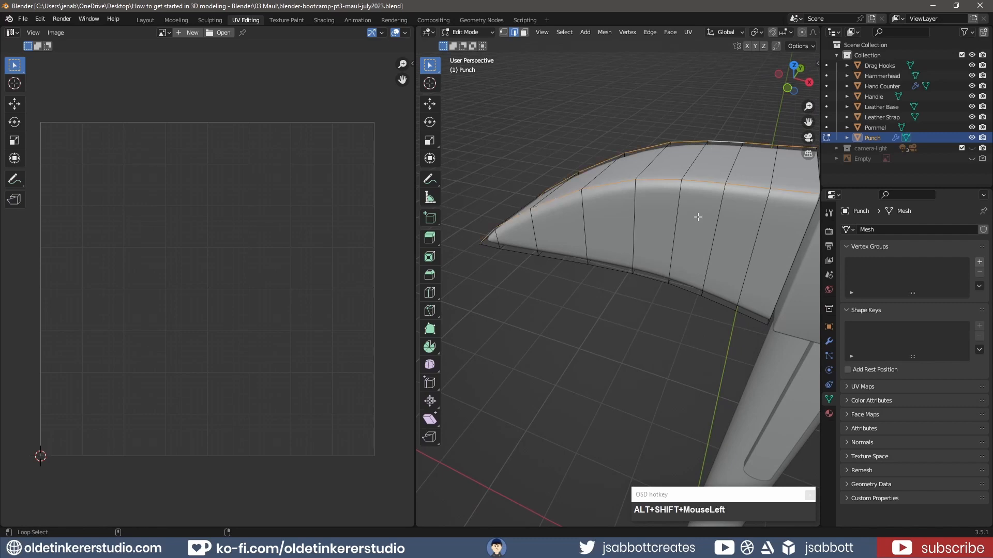
alt+shift+click(648, 276)
middle_drag(647, 275, 653, 331)
alt+shift+click(654, 335)
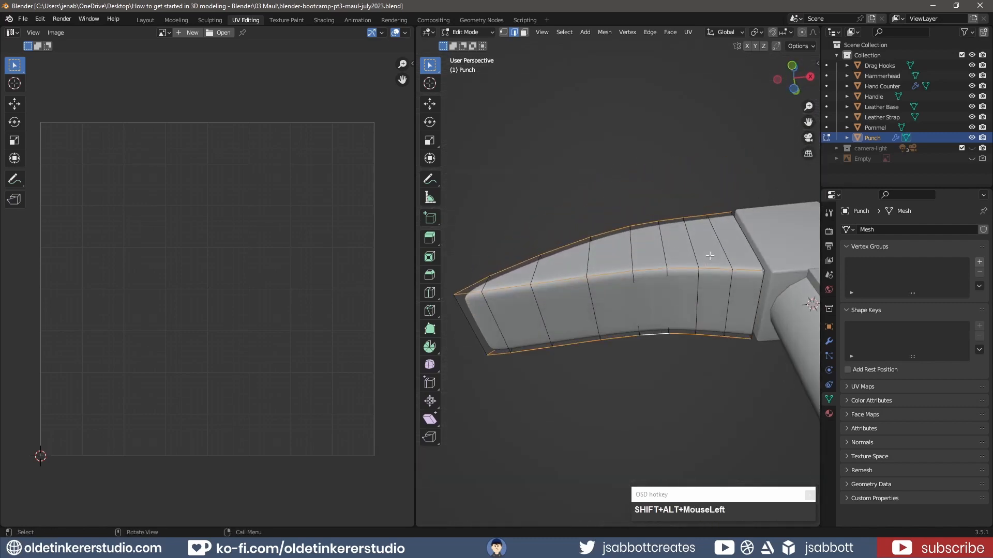
middle_drag(710, 255, 703, 290)
scroll(775, 190, up, 4)
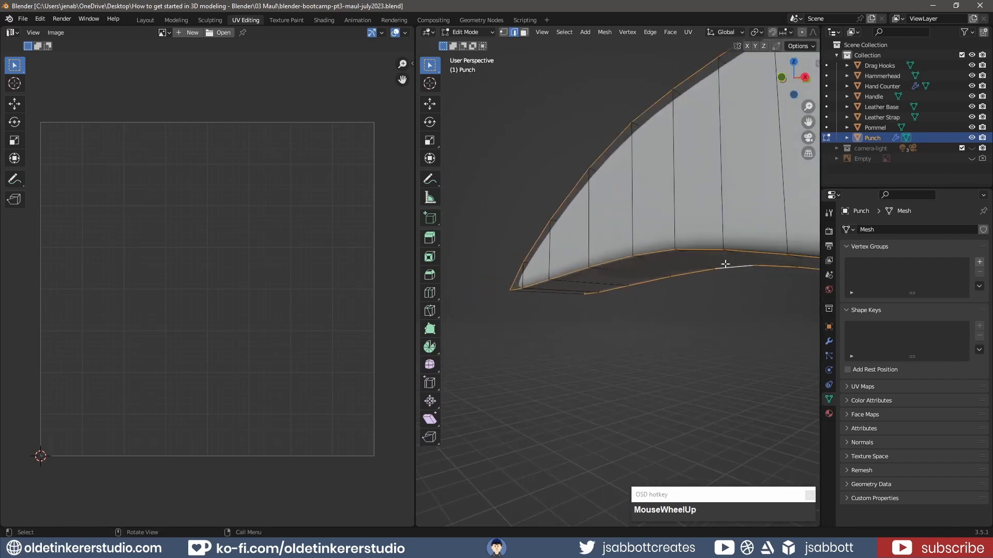
shift+middle_drag(776, 190, 641, 237)
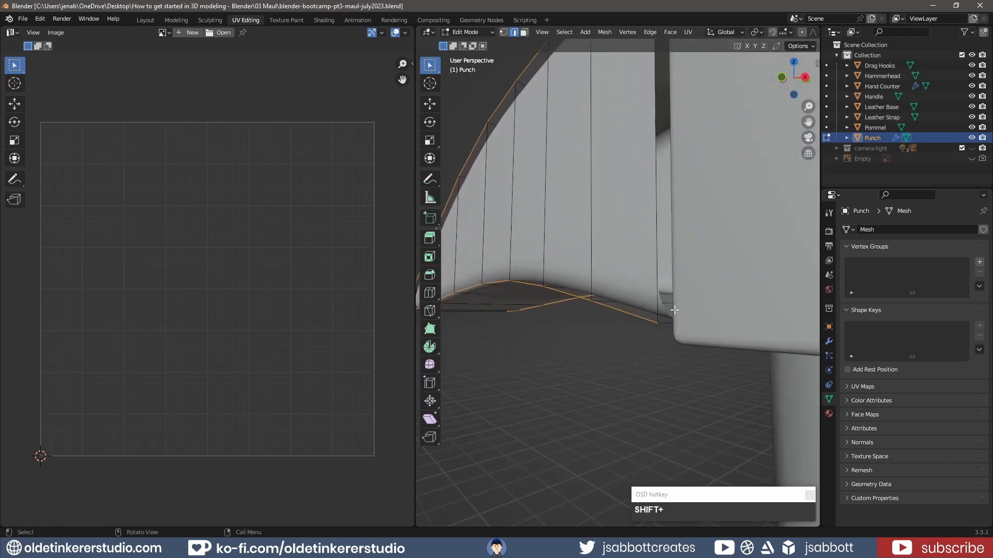
middle_drag(666, 336, 681, 321)
scroll(681, 321, down, 5)
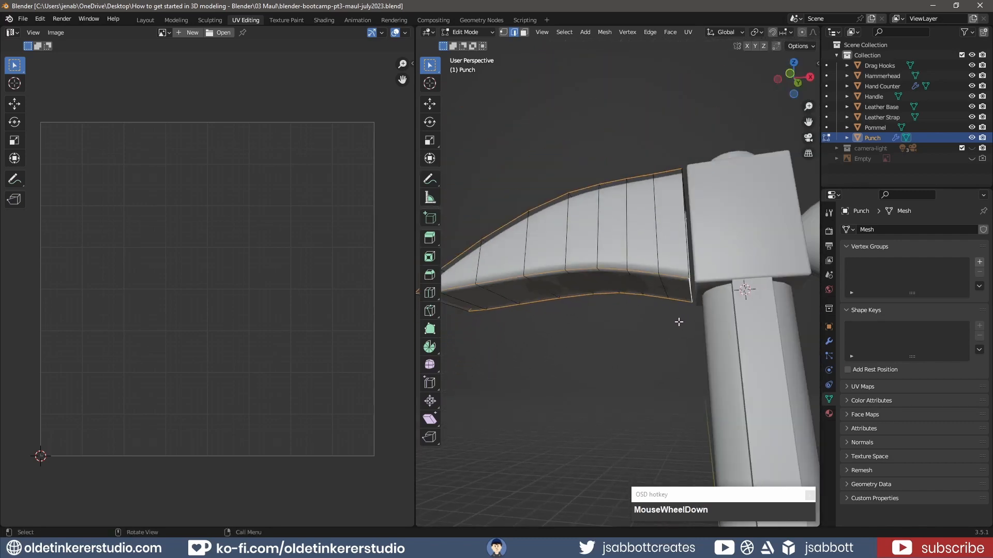
shift+middle_drag(586, 334, 622, 325)
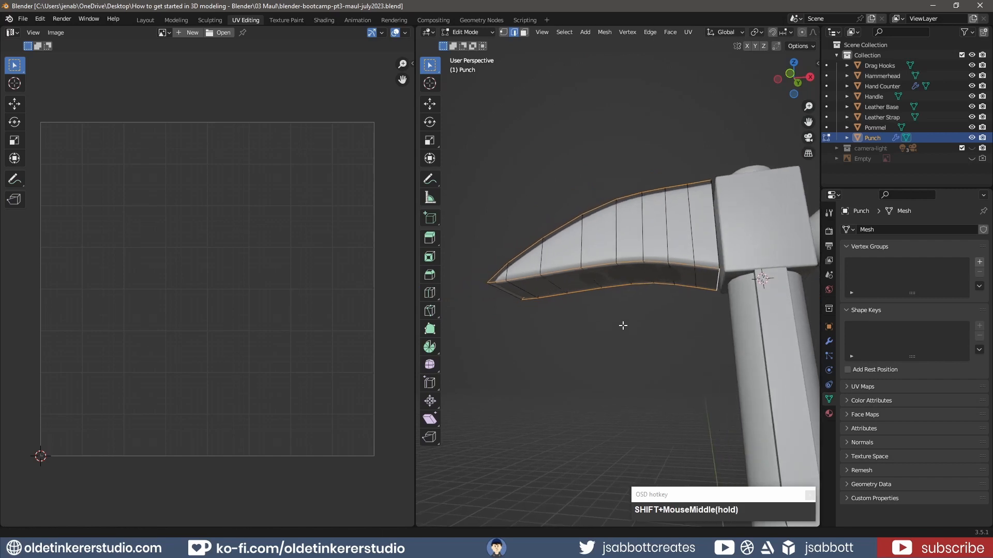
right_click(650, 218)
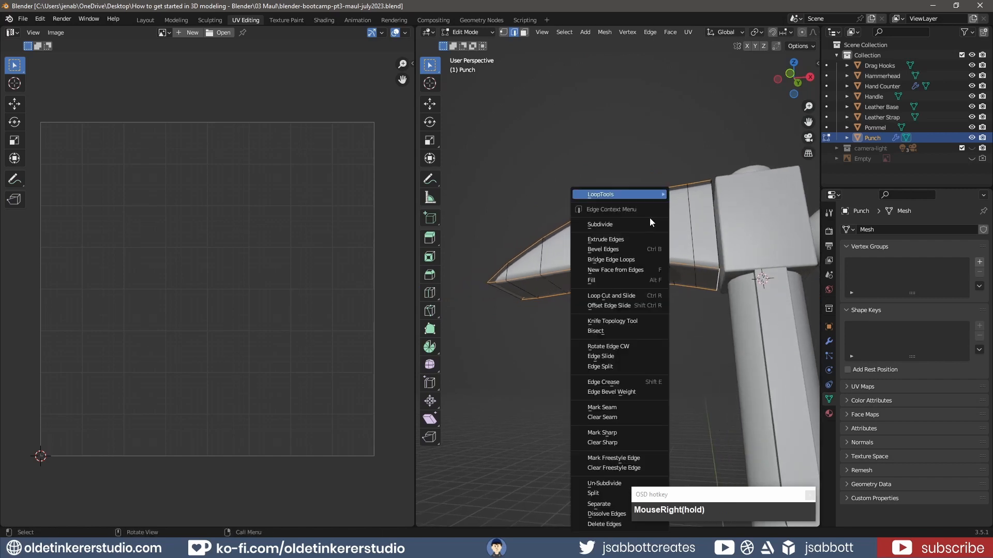
click(613, 407)
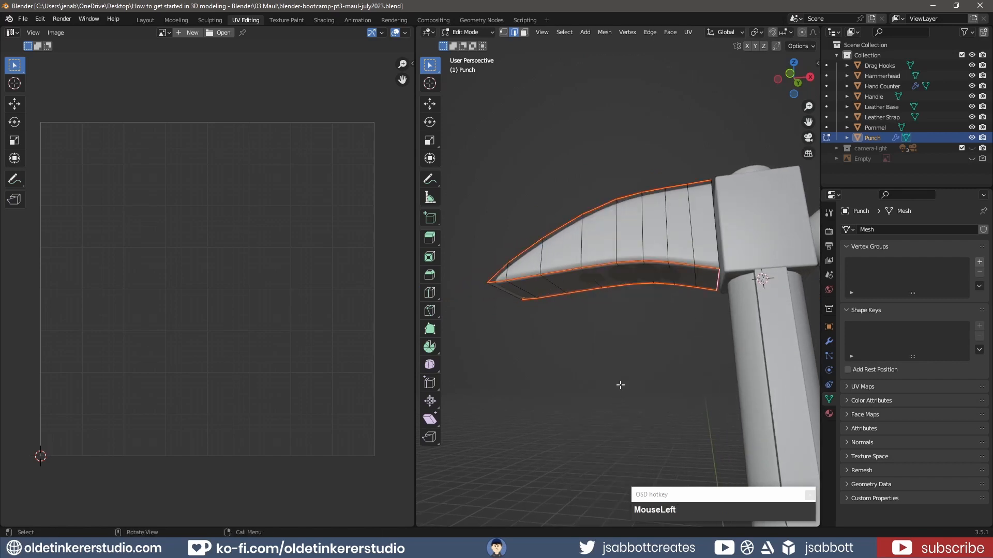
Step: Unwrap all of the Punch's faces along the marked seams
key(a)
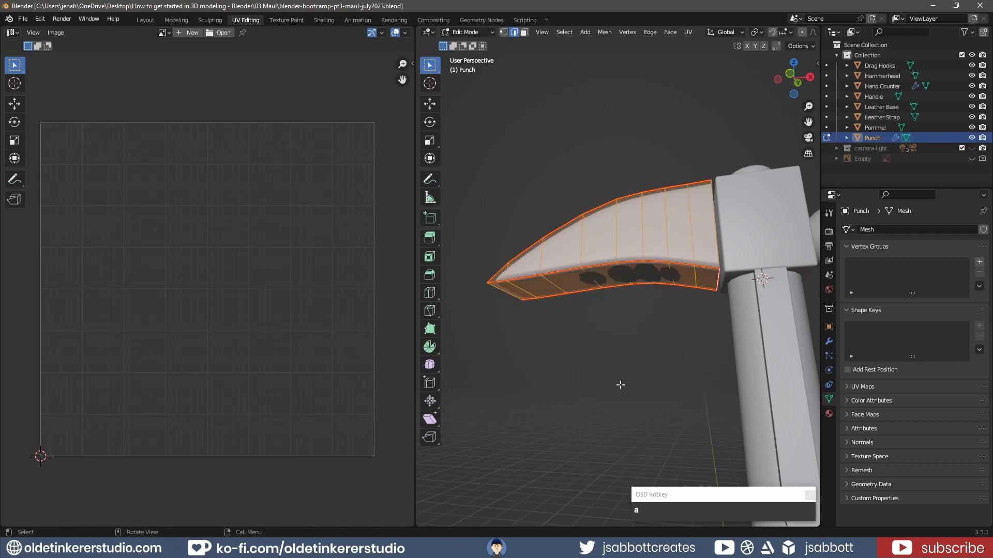
key(u)
click(588, 207)
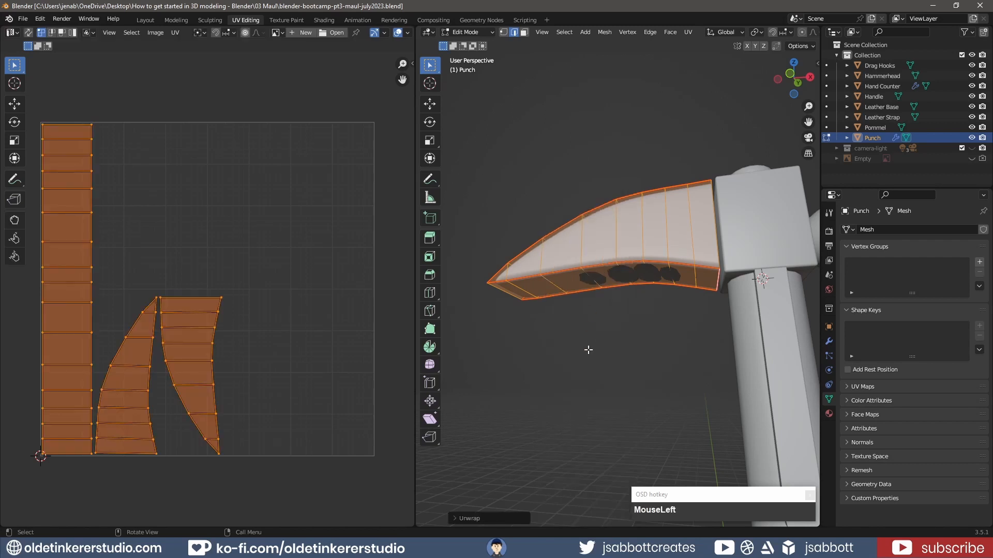
Step: Check the Punch's UV islands for distortion by temporarily showing the Display Stretch overlay
middle_drag(330, 32, 282, 32)
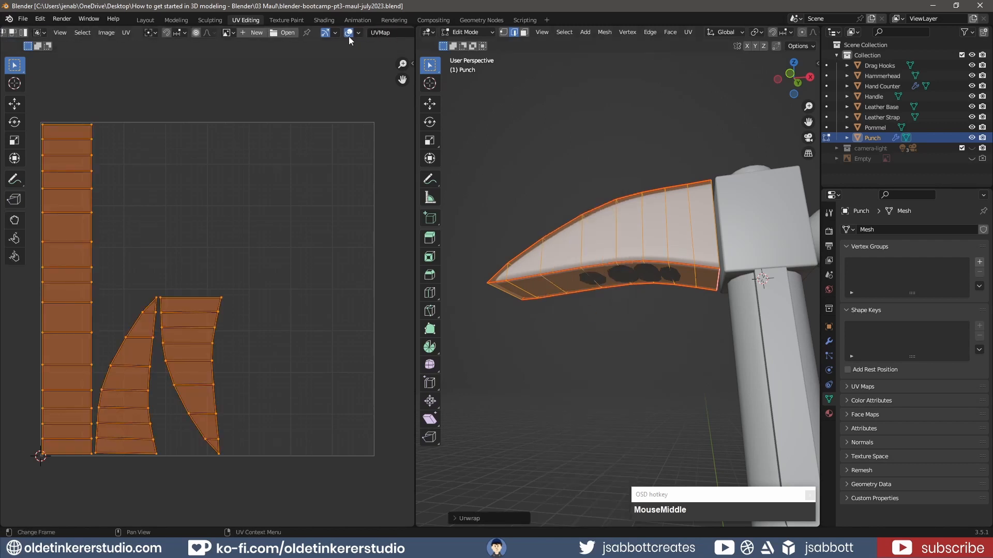
click(359, 32)
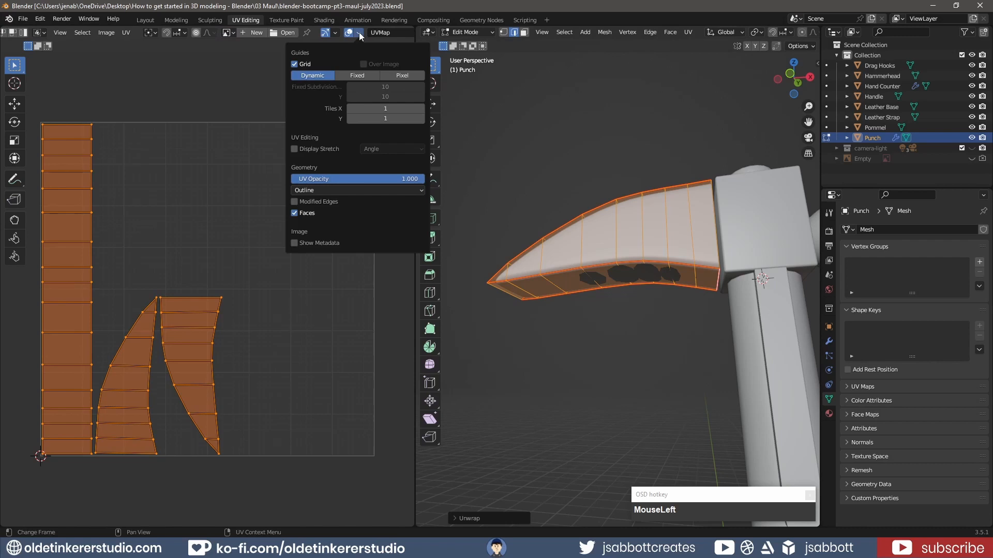
click(294, 149)
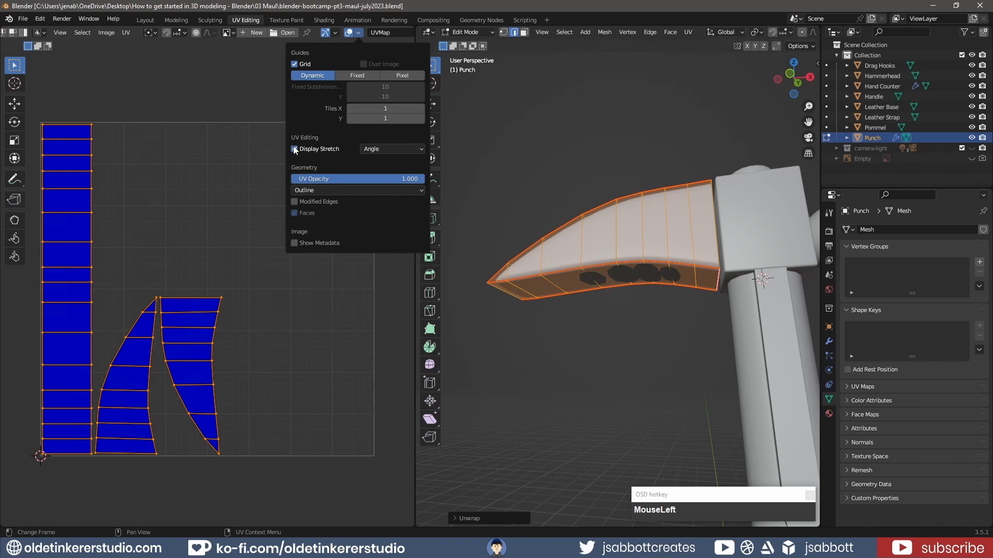
click(294, 149)
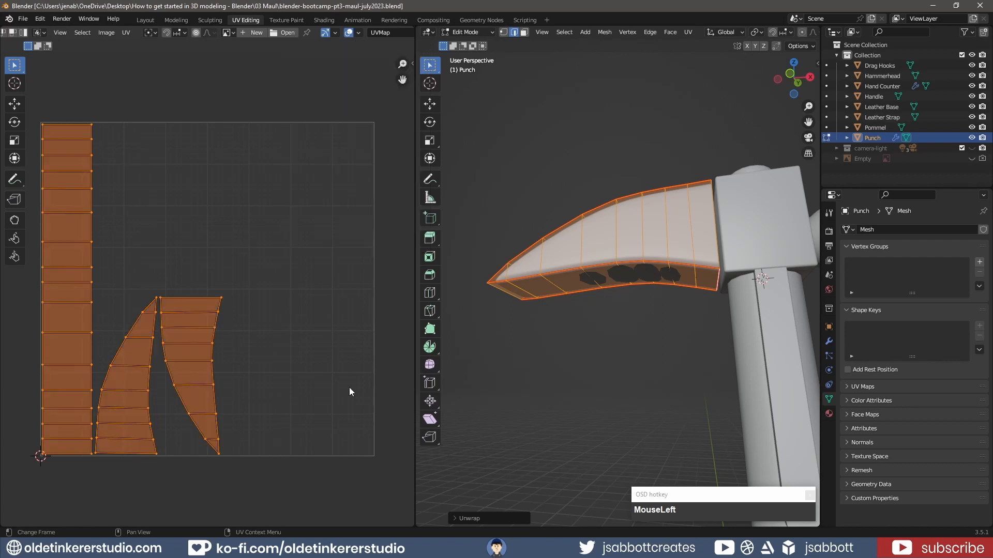
Step: Save the file and pack the Punch's UV islands with a margin of 0.110
key(ctrl+s)
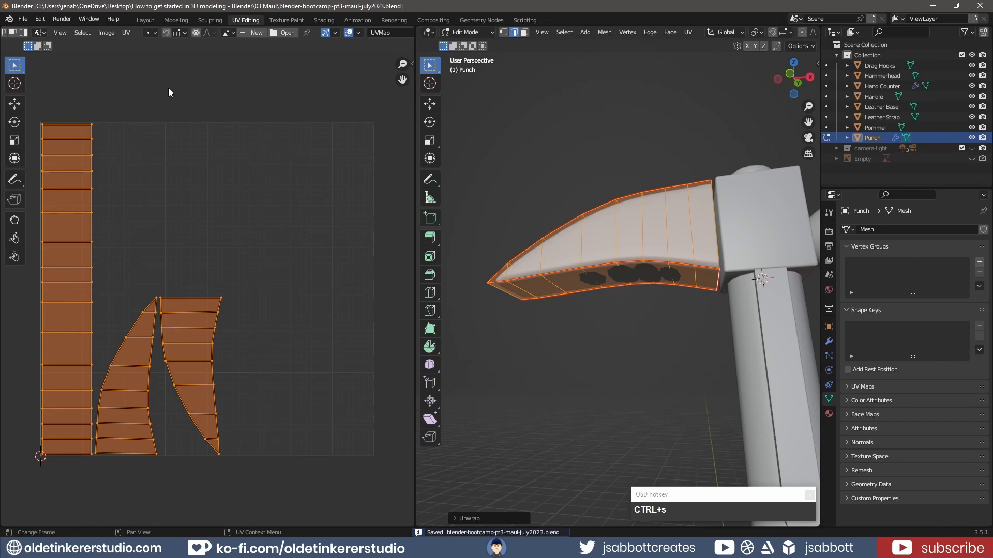
click(126, 32)
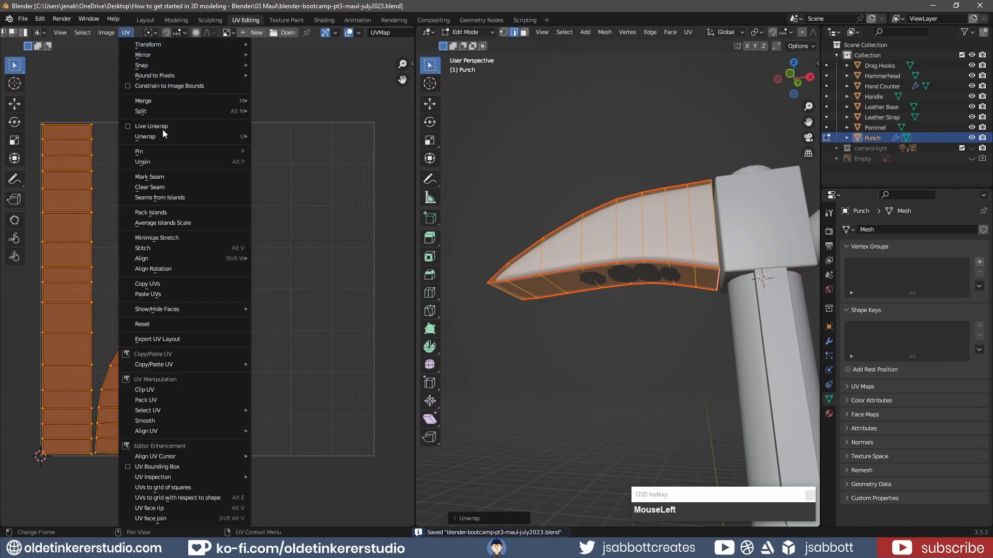
click(165, 212)
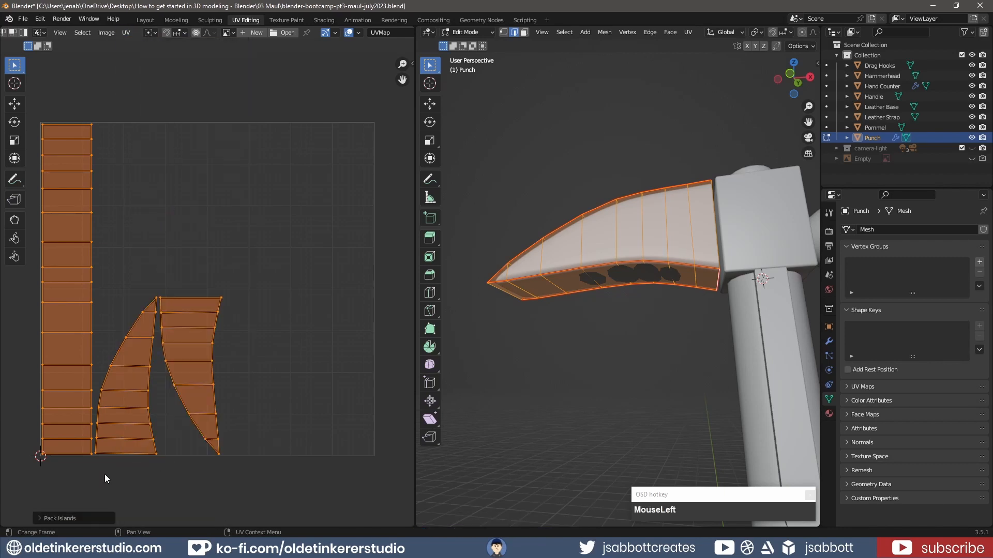
click(38, 518)
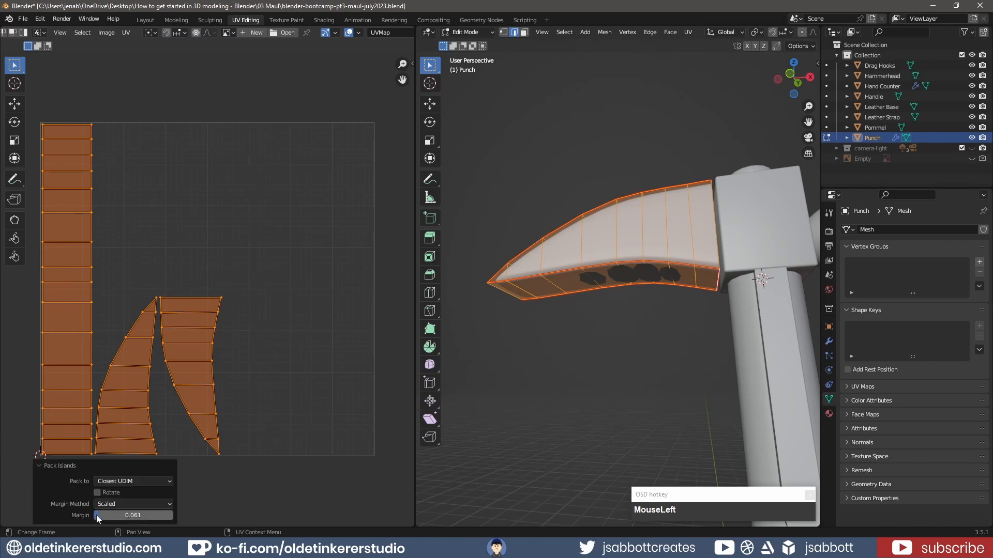
mouse_move(96, 515)
mouse_down()
mouse_move(130, 515)
mouse_move(102, 516)
mouse_up()
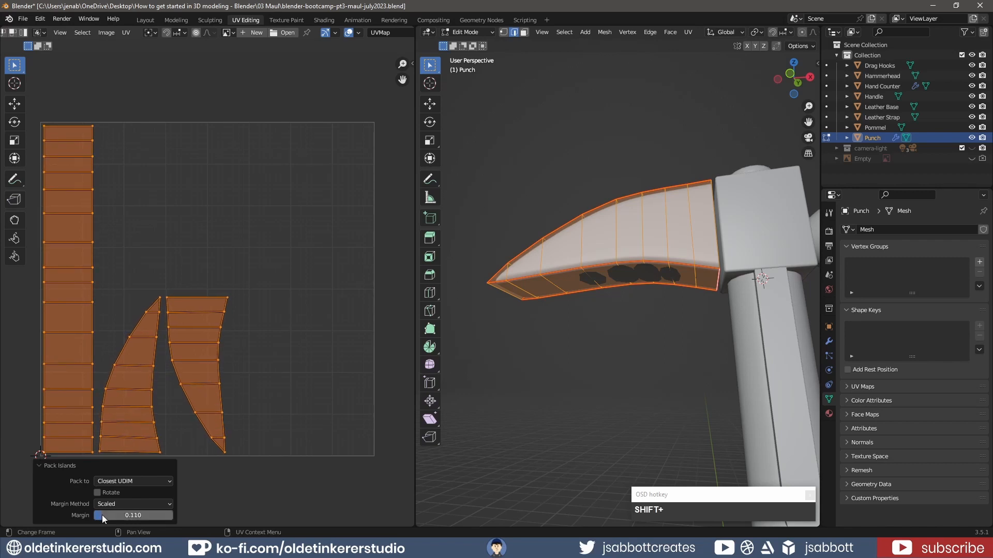
click(40, 467)
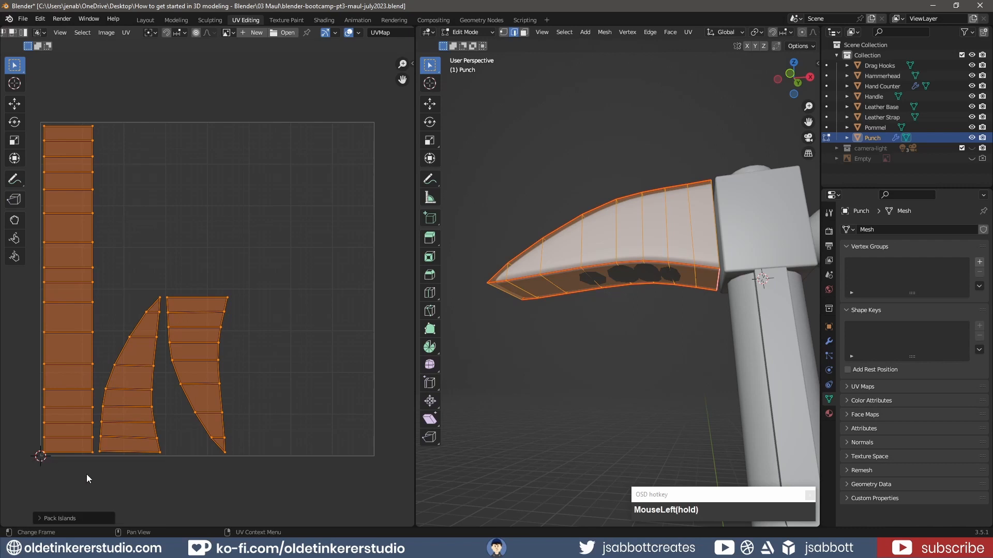
Step: Back in the Layout workspace, check the Punch's normals by temporarily showing the Face Orientation overlay
click(150, 20)
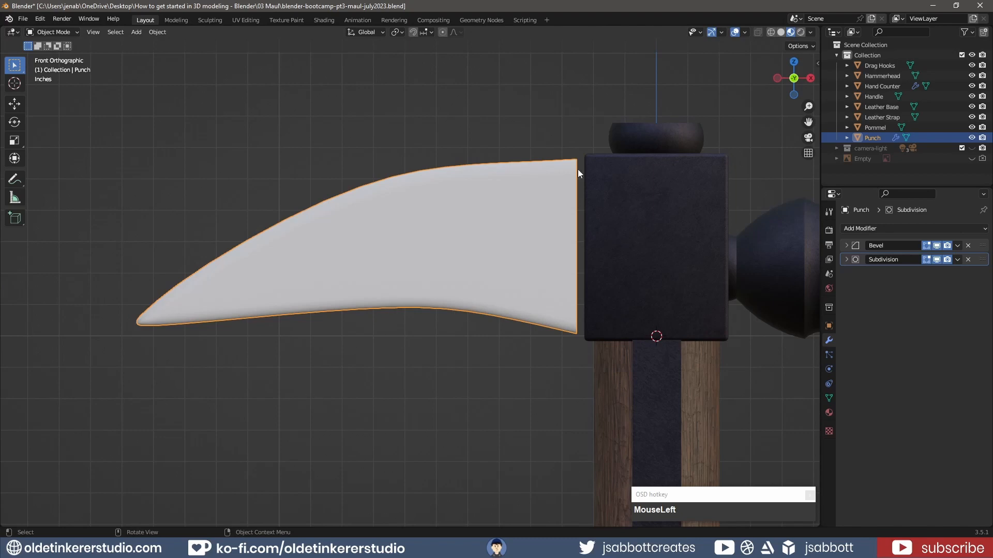
click(744, 33)
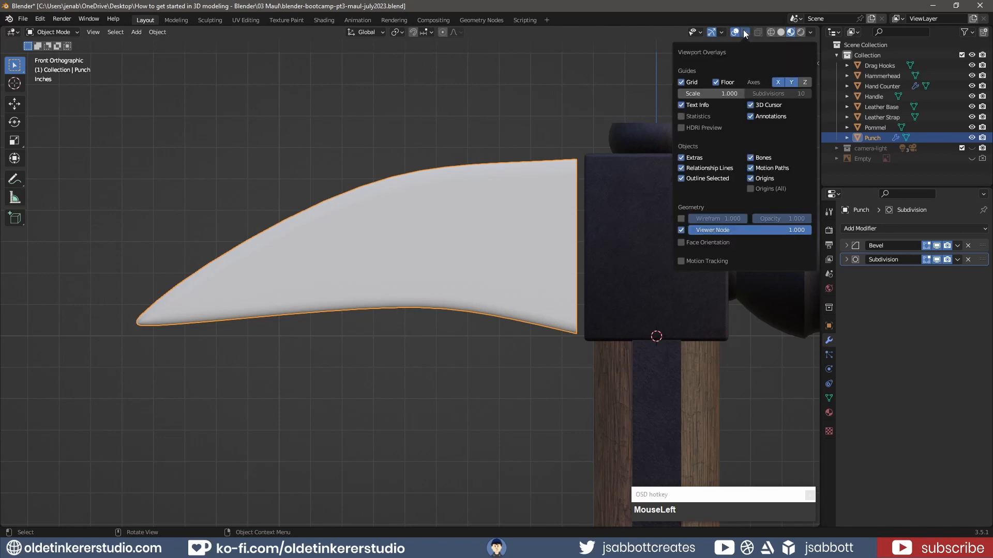
click(681, 243)
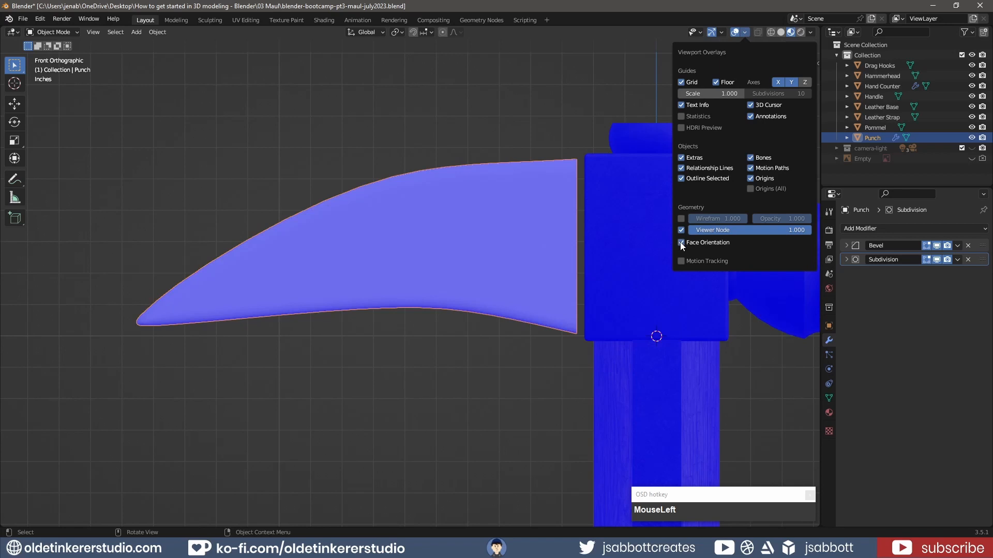
click(681, 242)
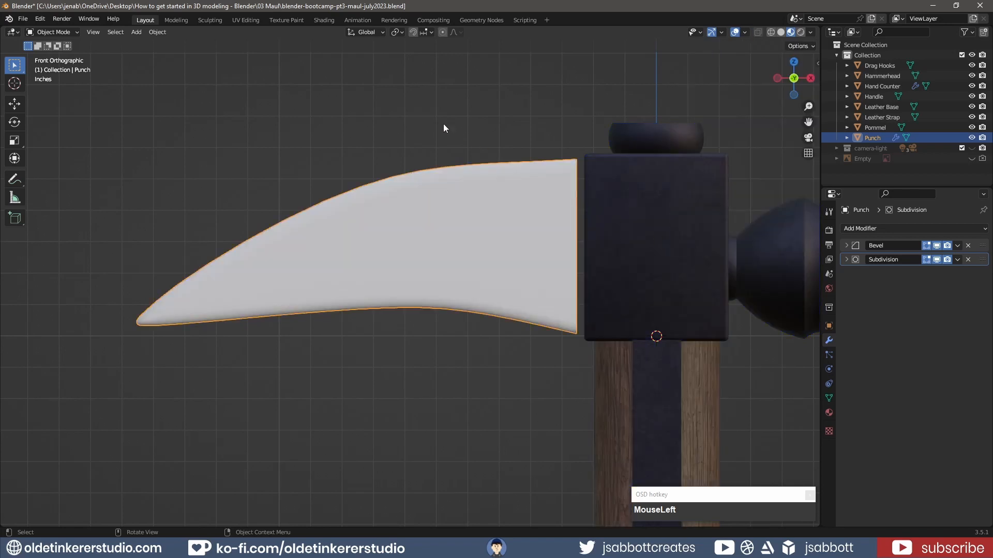
Step: In the Shading workspace, assign the existing metal material to the Punch and inspect it in front view
click(324, 21)
click(464, 329)
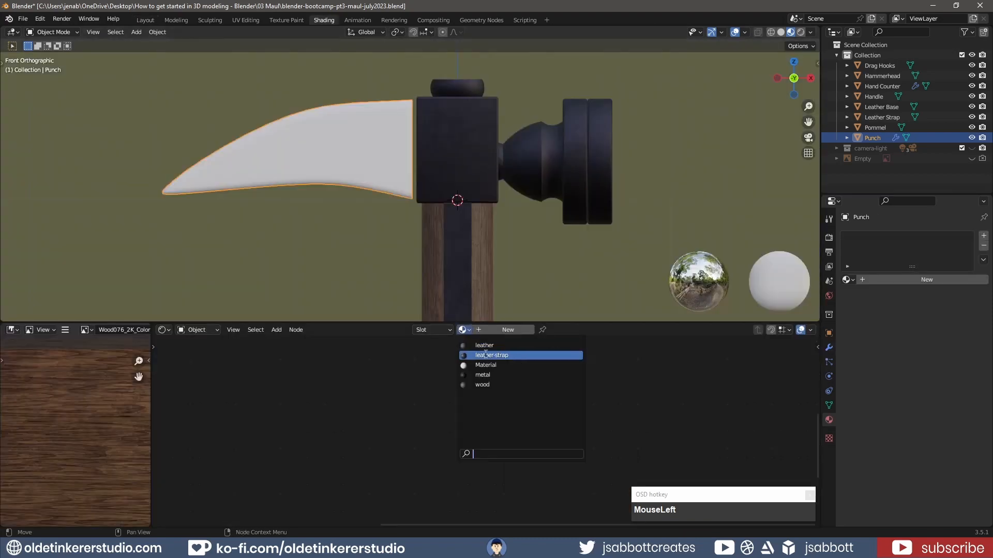
click(492, 375)
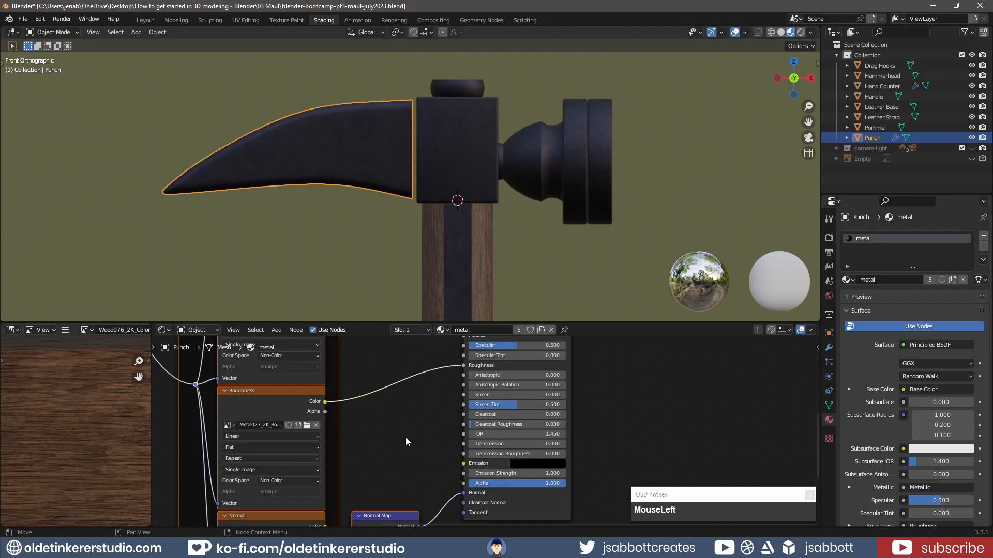
key(KP_1)
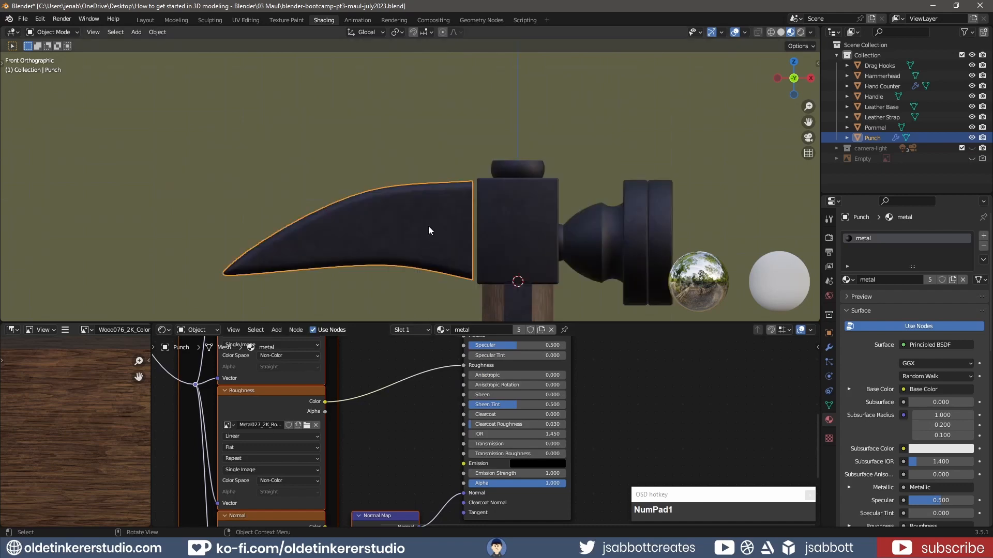
Step: Back in the Layout workspace, apply the Punch's Bevel and Subdivision modifiers
click(152, 22)
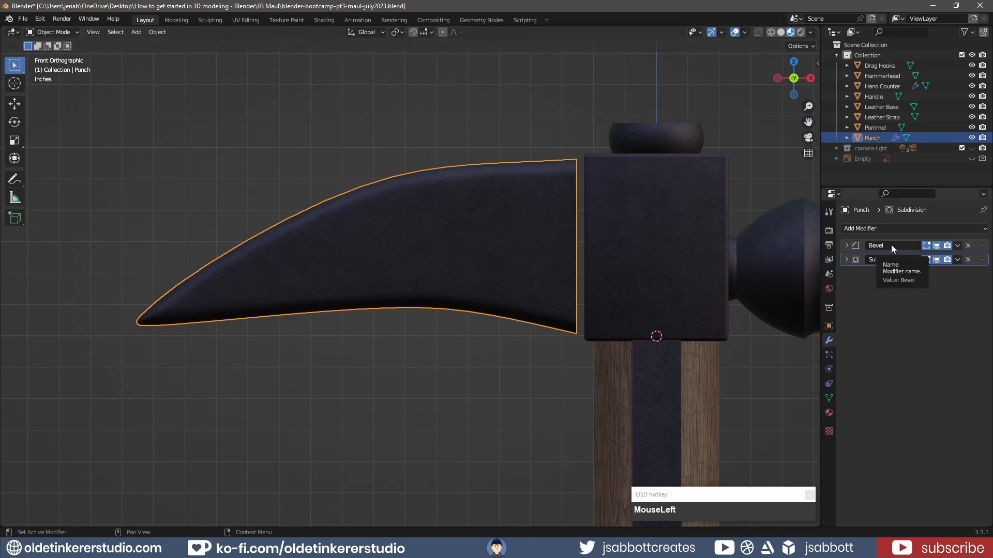
key(ctrl+a)
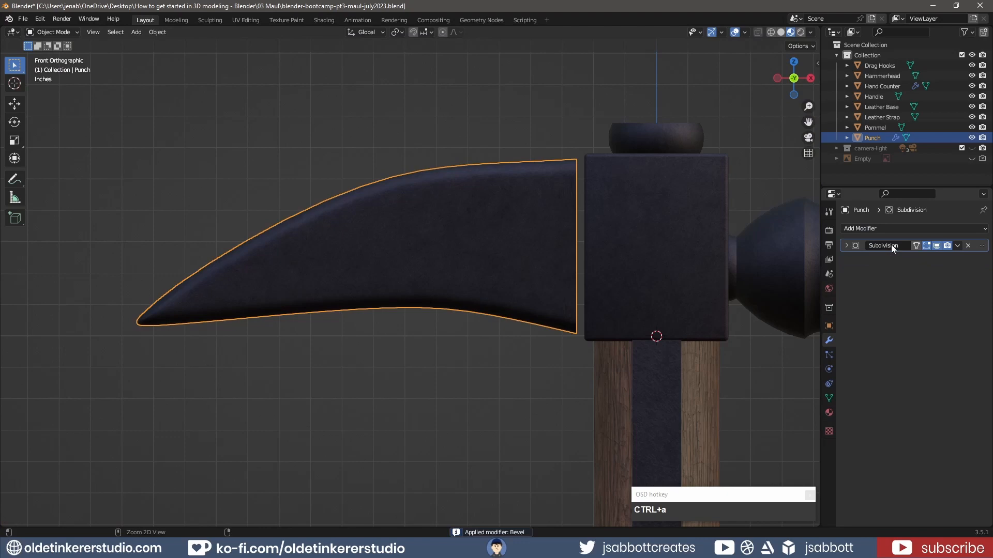
key(ctrl+a)
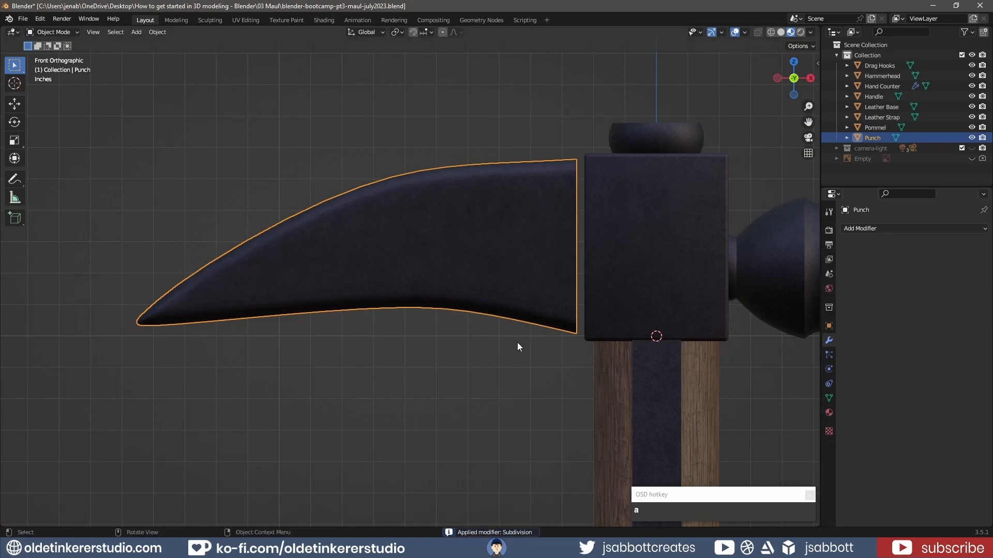
Step: In wireframe shading, snap the Punch's open end edges onto the hammerhead's side with Face Nearest snapping, and return to Object Mode with snapping off
key(Tab)
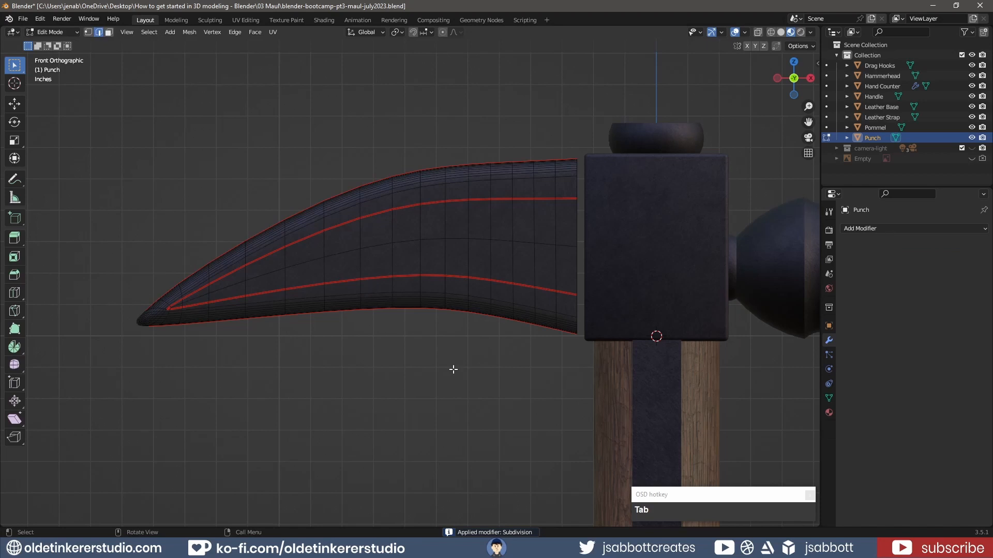
key(2)
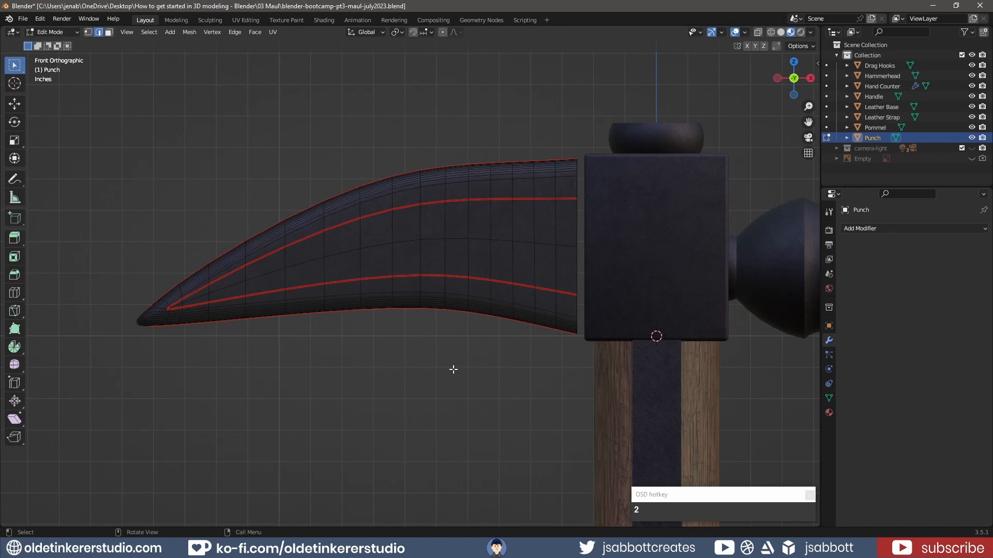
key(z)
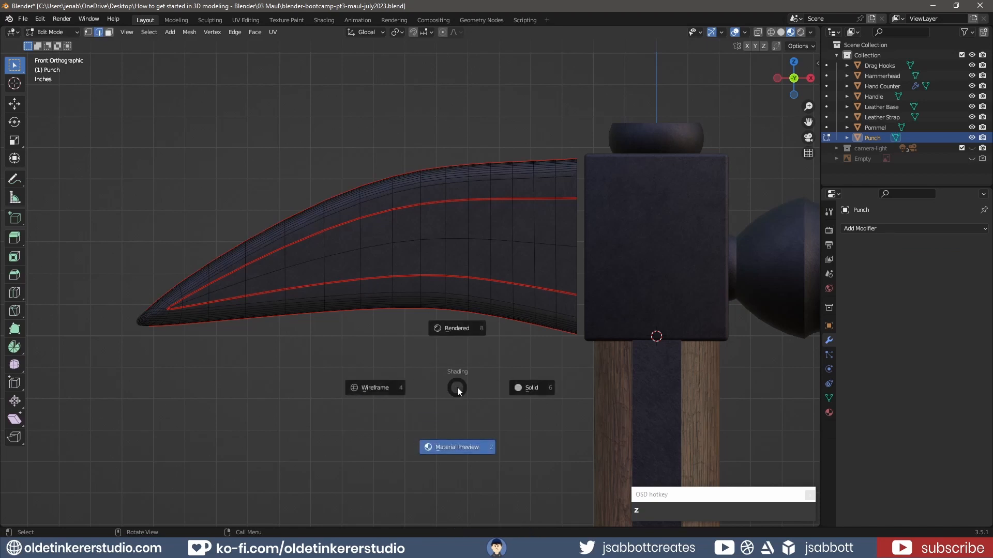
click(385, 388)
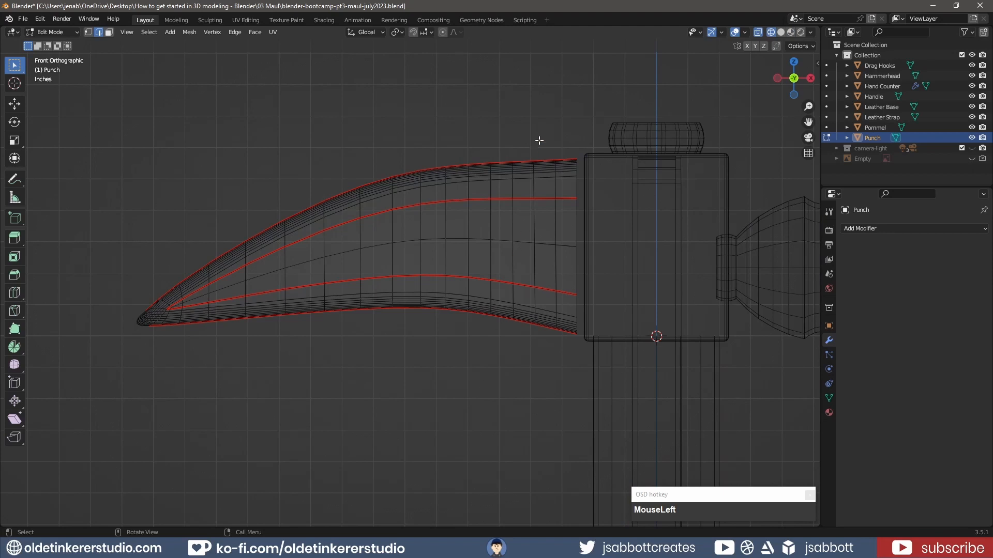
drag(567, 149, 582, 346)
click(412, 32)
click(431, 32)
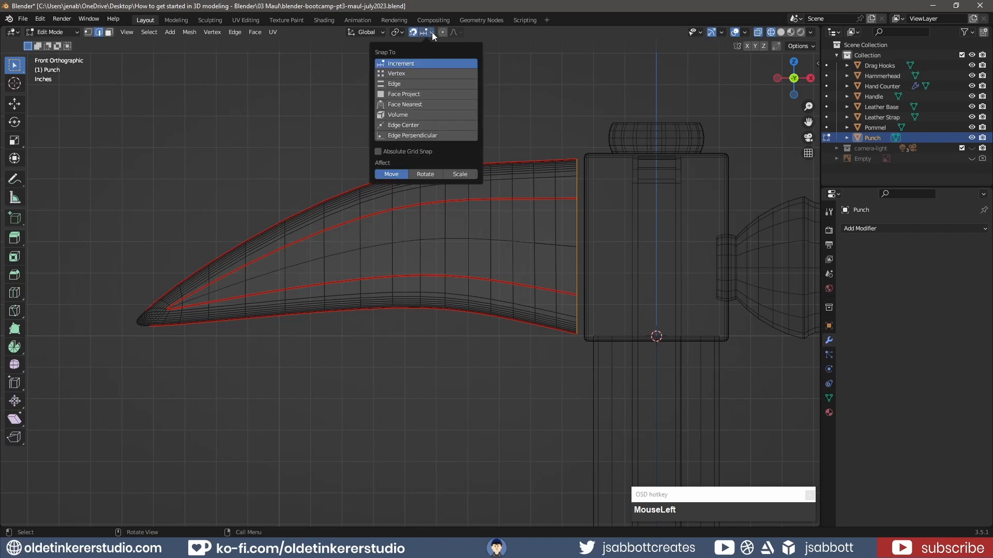
click(424, 104)
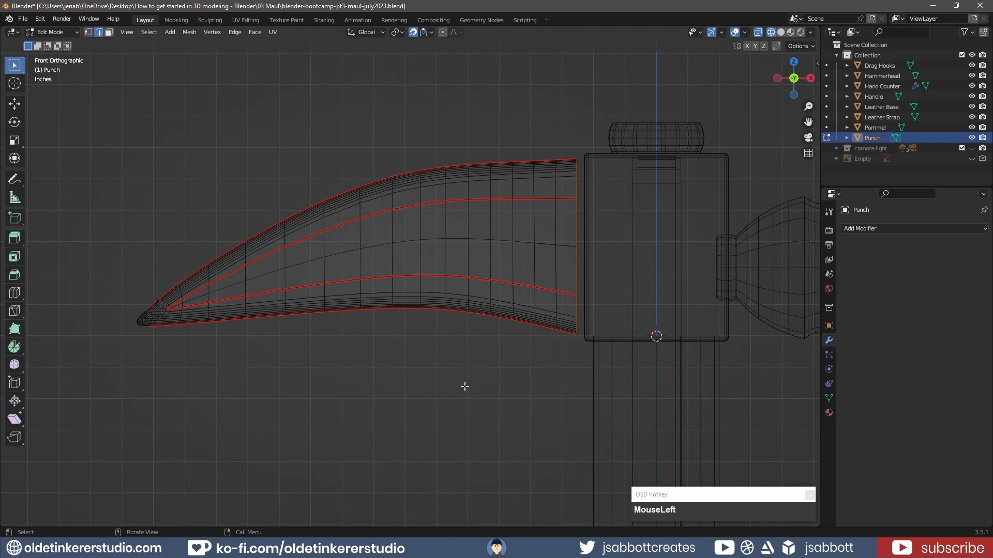
key(g)
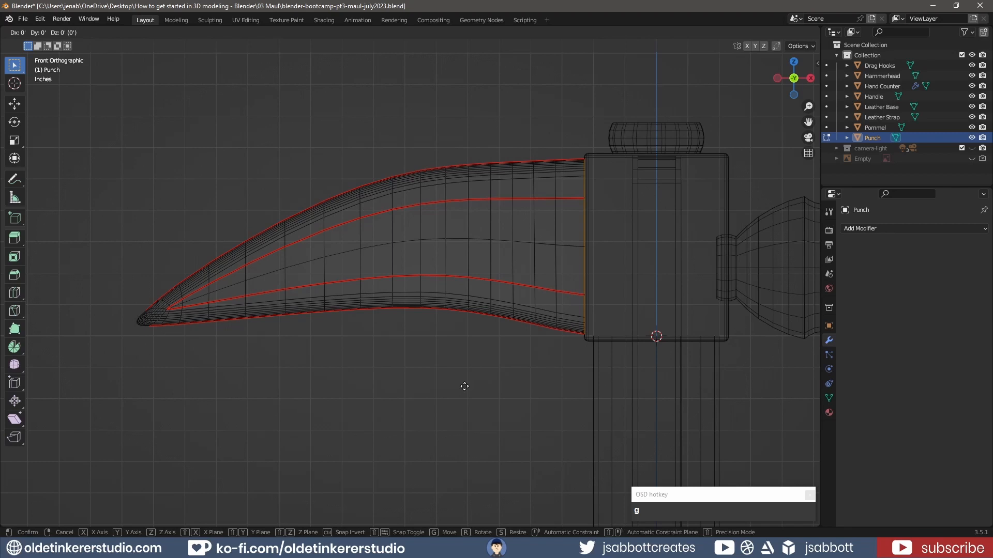
click(464, 386)
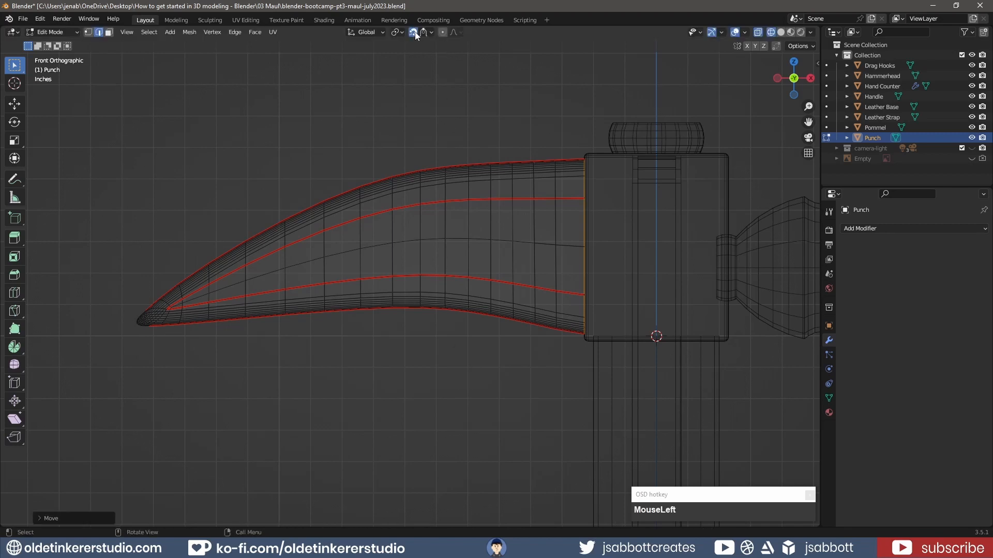
key(shift+z)
key(Tab)
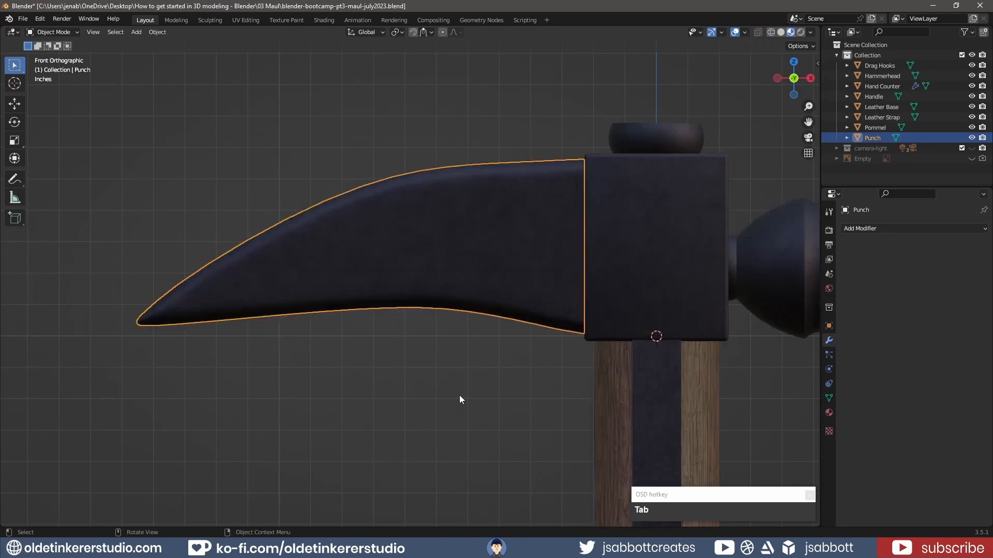
Step: Look through the parts for unapplied modifiers and apply the Hand Counter's Subdivision modifier
scroll(460, 398, down, 6)
shift+middle_drag(568, 409, 553, 304)
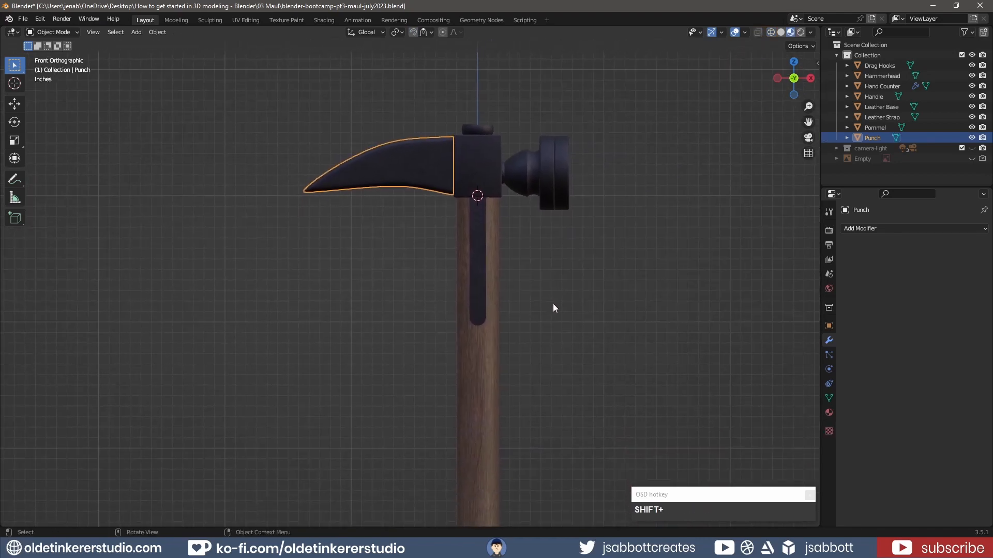
click(884, 65)
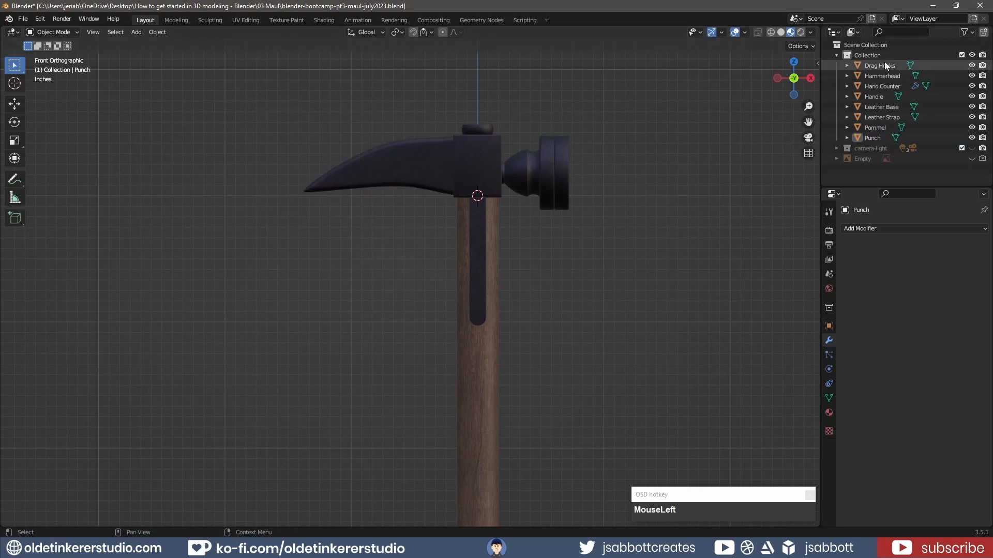
click(888, 75)
click(894, 86)
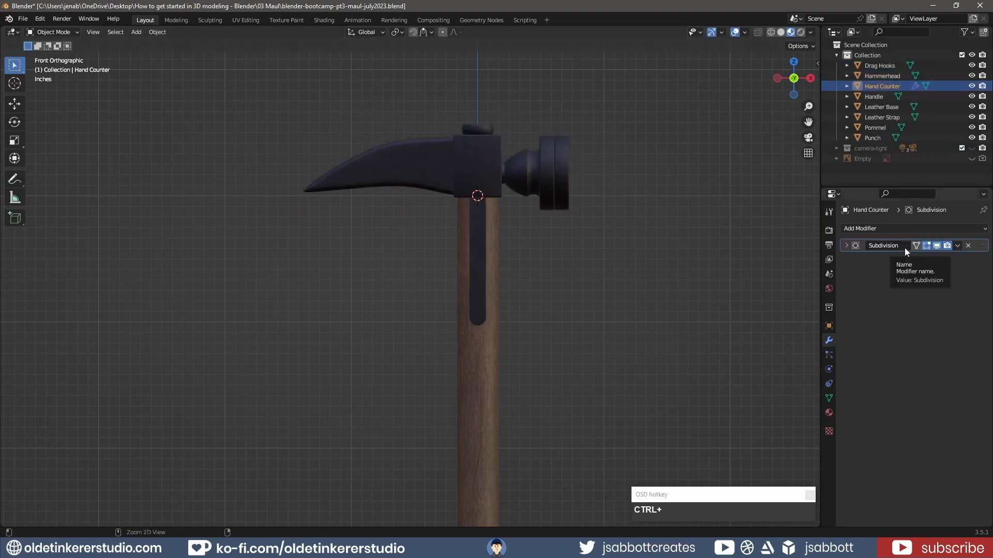
key(ctrl+a)
Step: Check the Leather Base, Leather Strap, Pommel and Punch for leftover modifiers, and save the file
click(878, 106)
click(884, 118)
click(879, 128)
click(874, 138)
click(585, 286)
scroll(579, 238, down, 5)
key(ctrl+s)
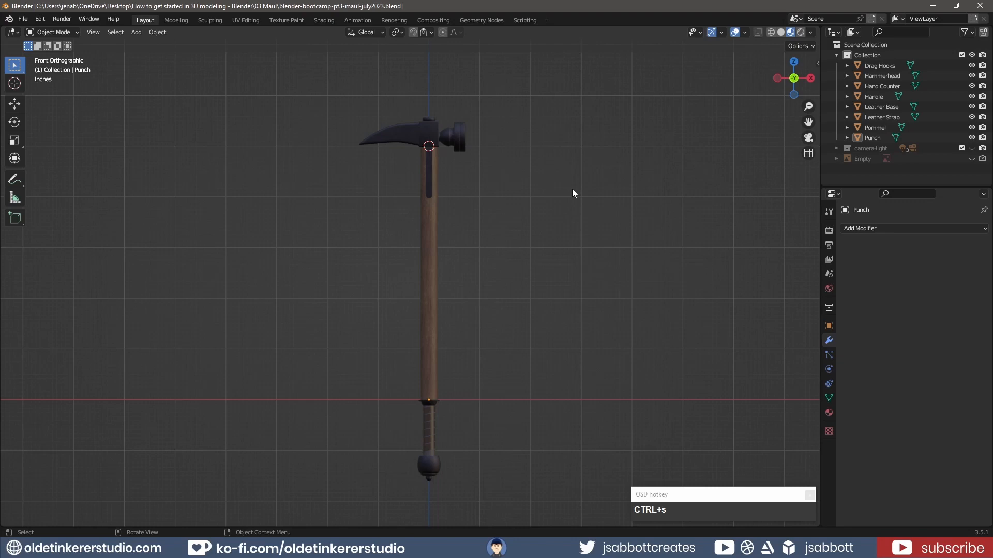
Step: Select all maul parts from Drag Hooks to Punch and export only the selection as the Wavefront file maul.obj
click(880, 65)
shift+click(879, 138)
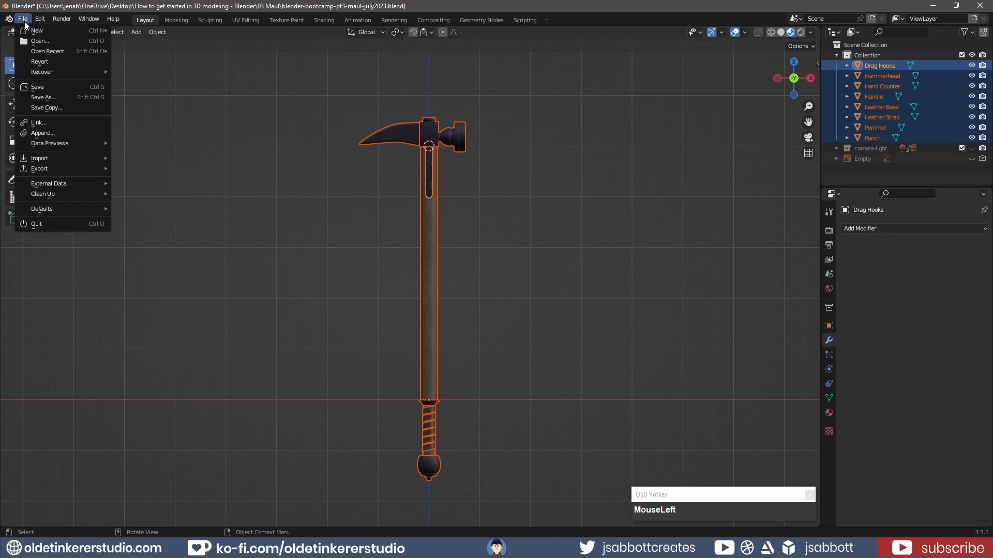
mouse_move(61, 171)
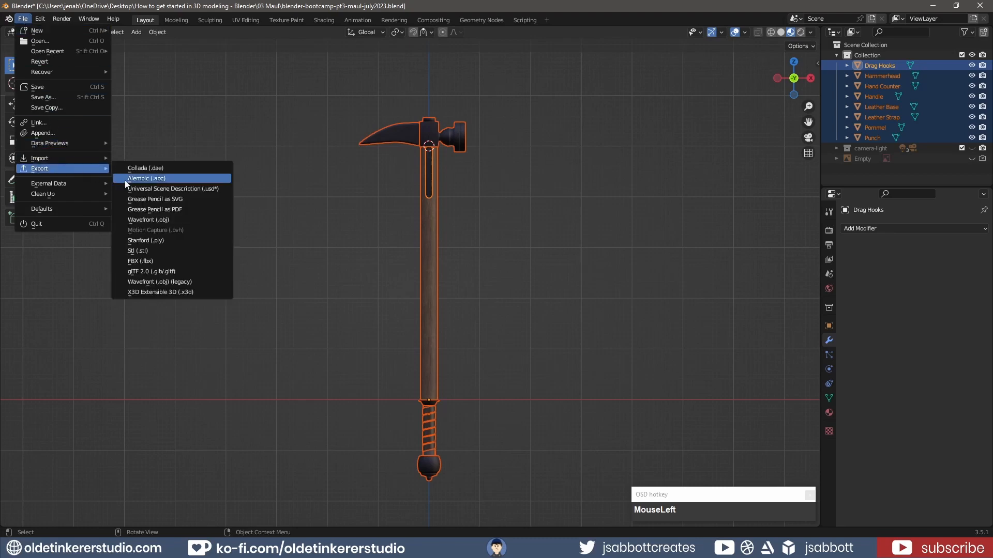
click(169, 222)
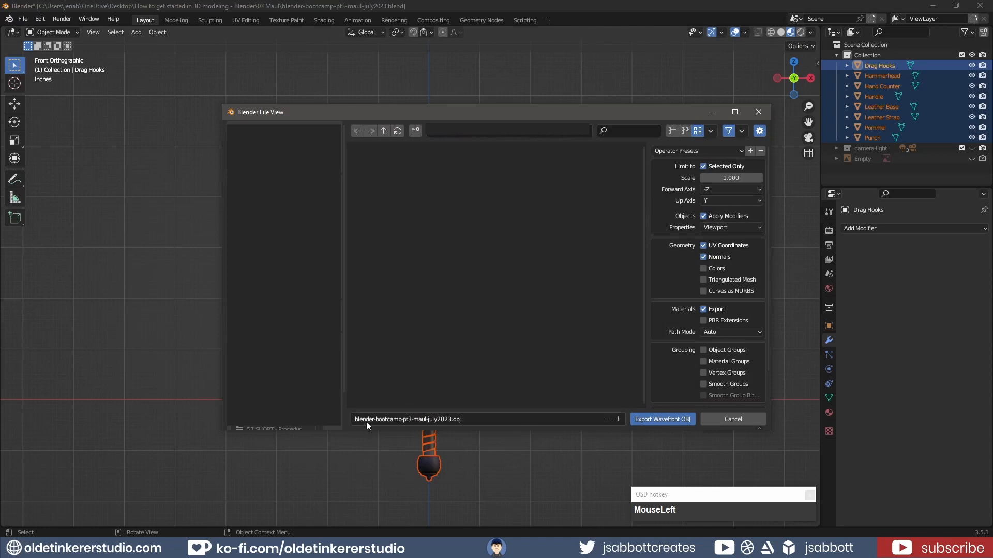
click(388, 419)
click(423, 419)
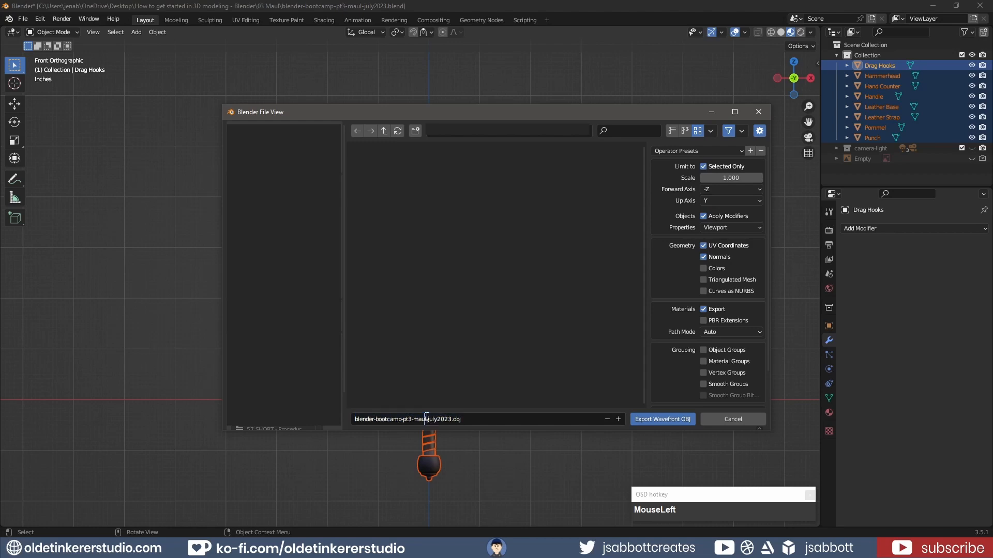
drag(450, 419, 353, 419)
text(maul)
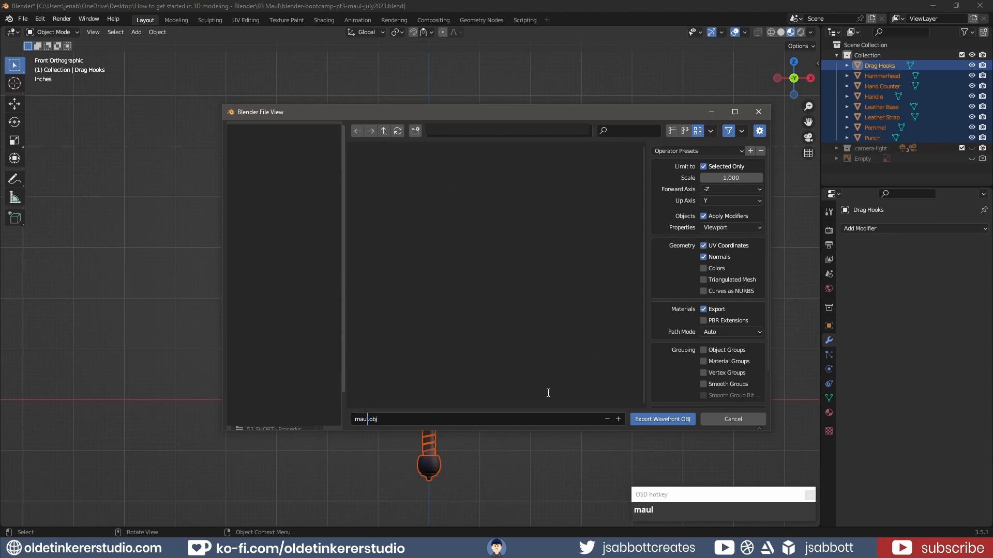
click(674, 422)
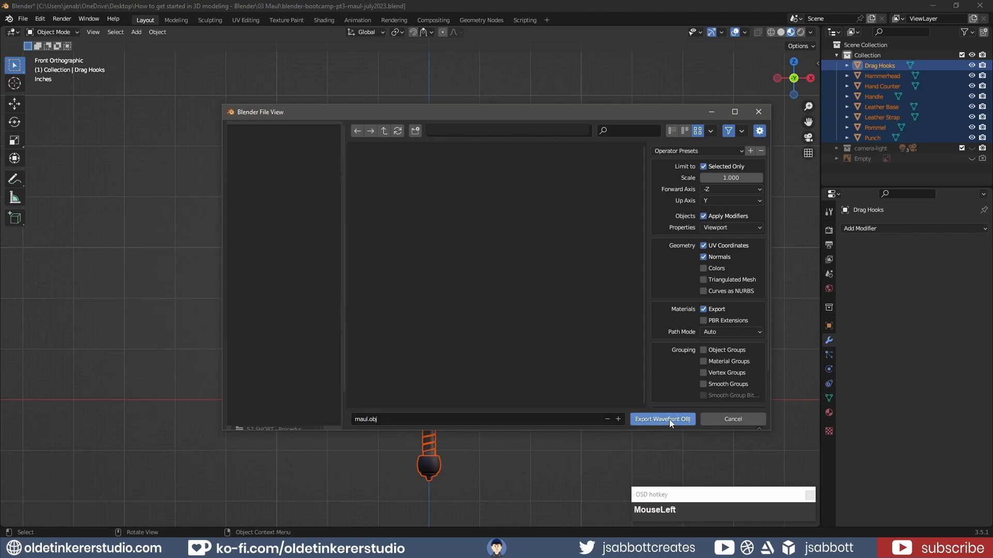
click(670, 420)
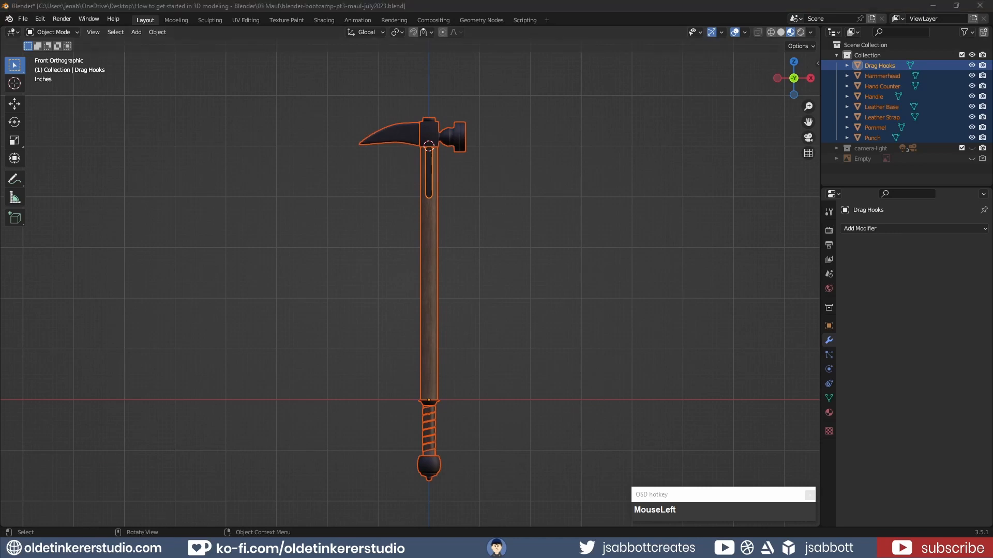
drag(0, 109, 399, 109)
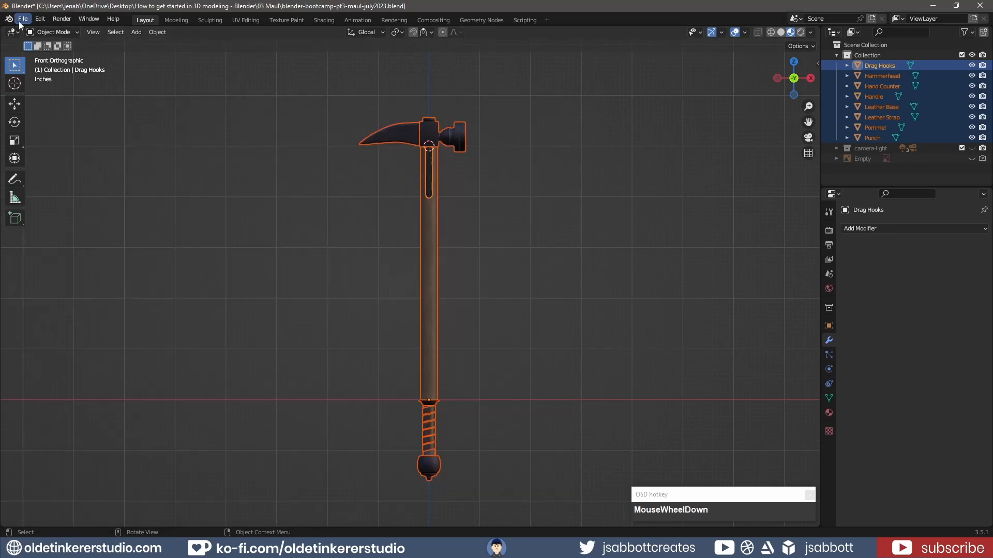
Step: Export the selected maul parts in FBX format under the file name maul.fbx, limited to selected objects
click(19, 22)
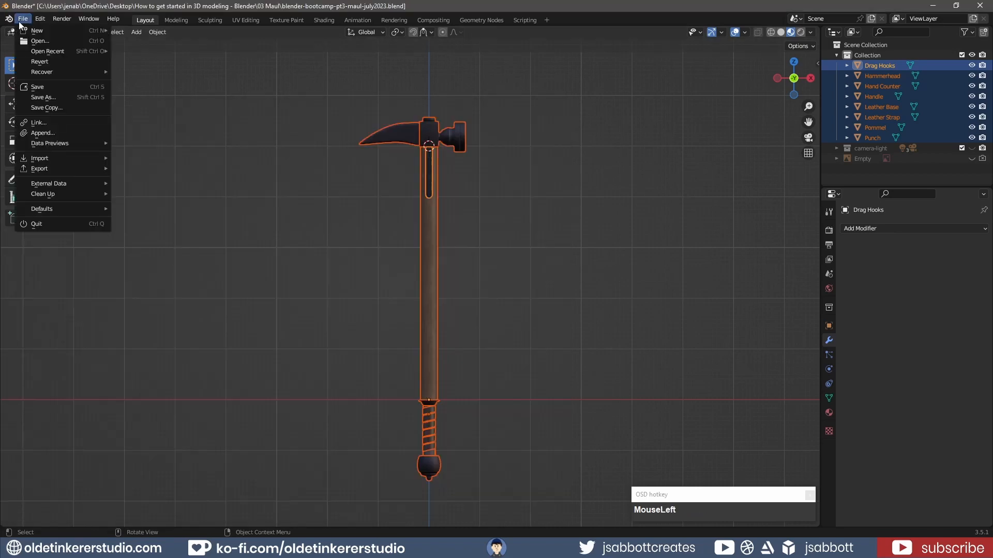
mouse_move(60, 172)
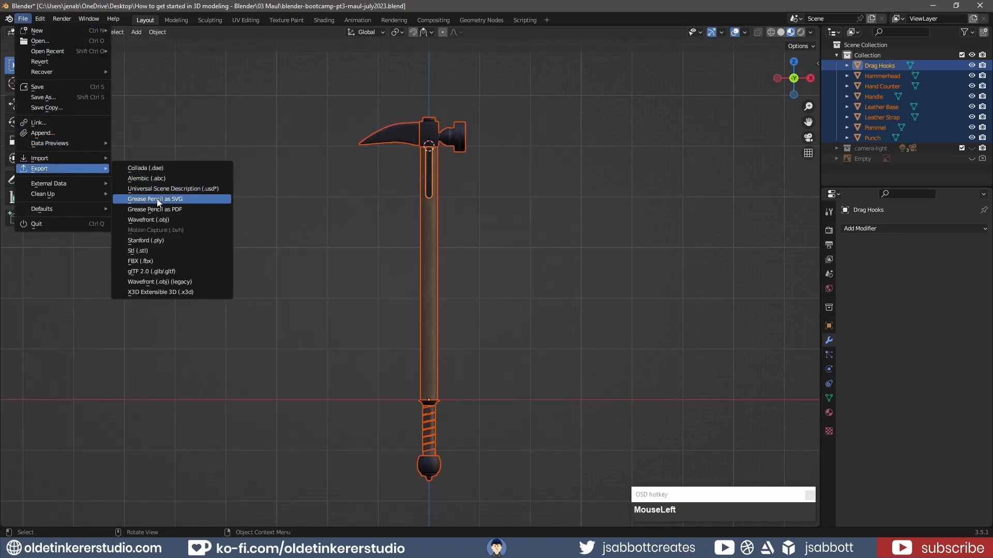
click(163, 260)
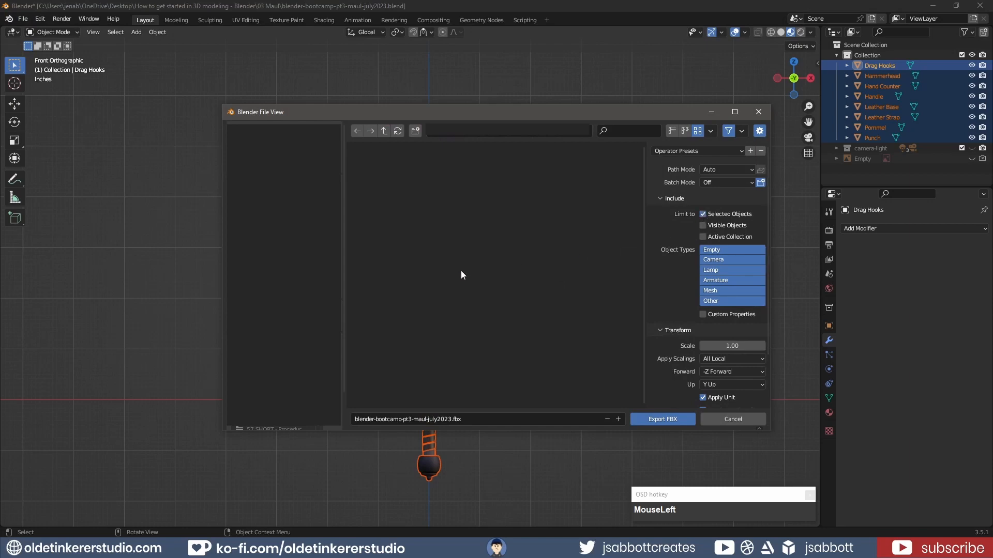
click(393, 421)
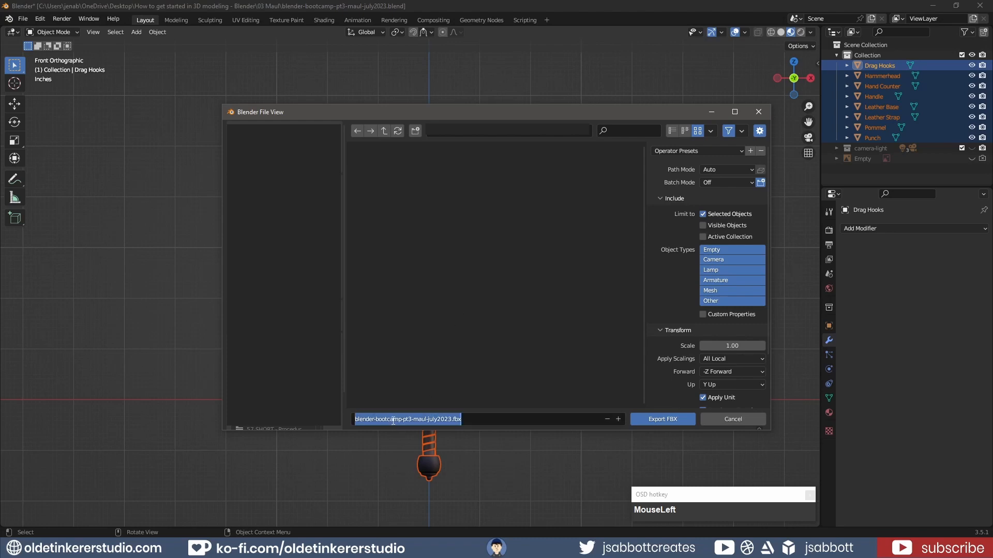
click(450, 420)
key(BackSpace)
key(BackSpace)
key(BackSpace)
key(BackSpace)
key(BackSpace)
key(BackSpace)
key(BackSpace)
key(BackSpace)
key(BackSpace)
key(BackSpace)
key(BackSpace)
key(BackSpace)
key(BackSpace)
key(BackSpace)
key(BackSpace)
key(BackSpace)
key(BackSpace)
key(BackSpace)
key(BackSpace)
key(BackSpace)
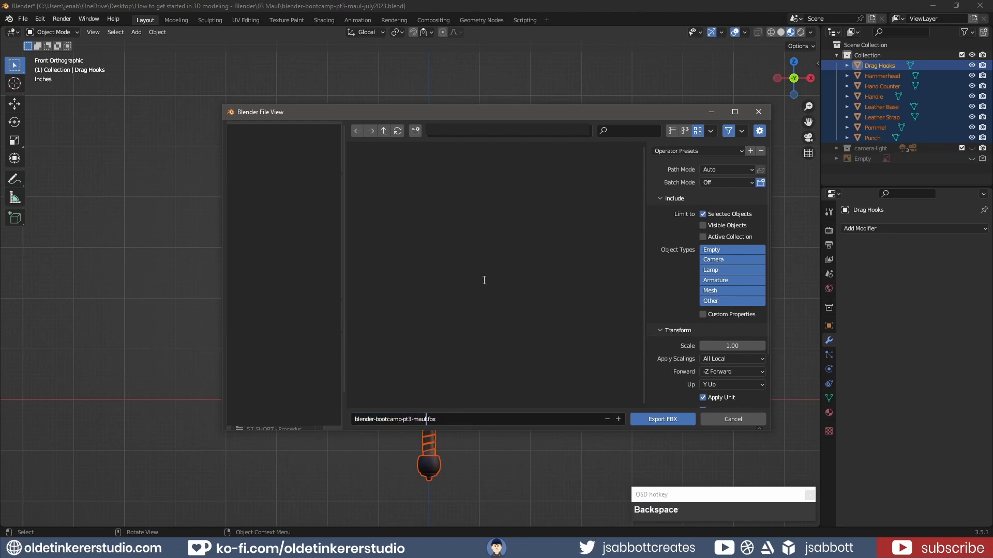
text(maul)
key(Home)
key(Delete)
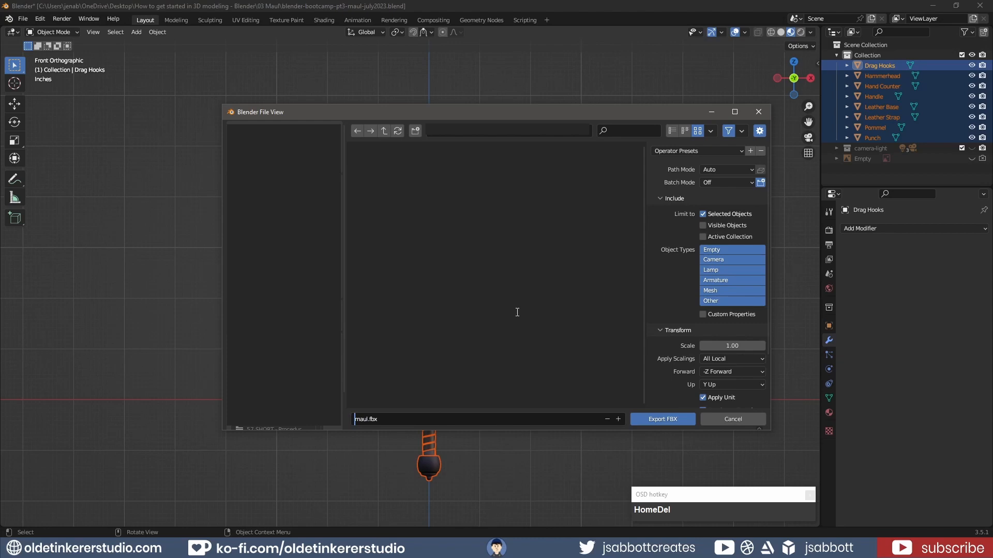
click(672, 422)
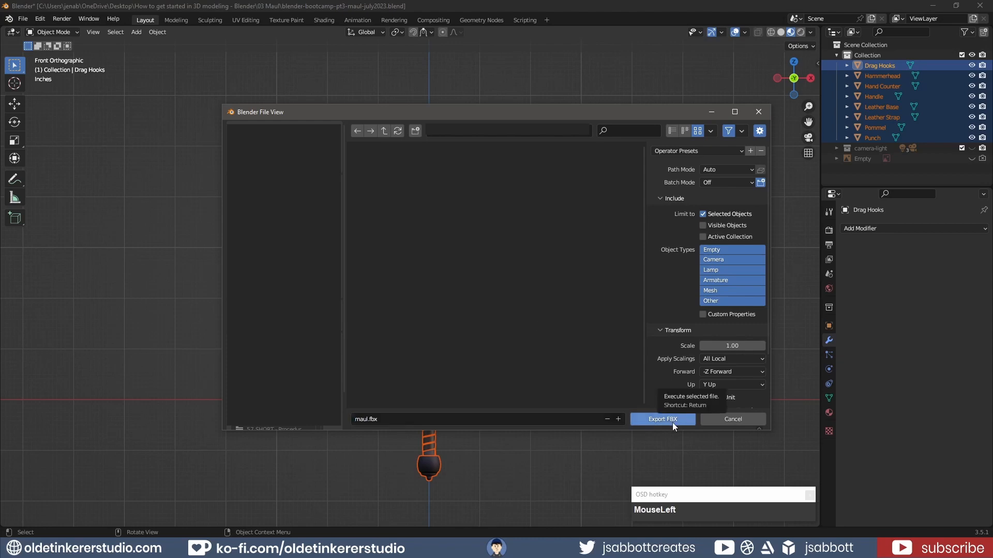
click(672, 423)
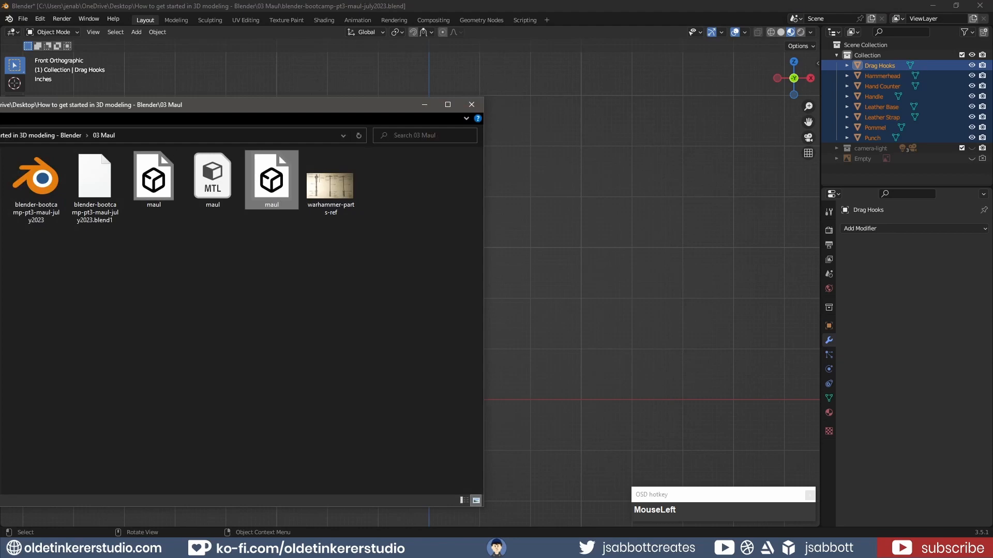
Step: Export the selected maul parts as glTF Binary under the file name maul.glb, limited to selected objects
click(19, 24)
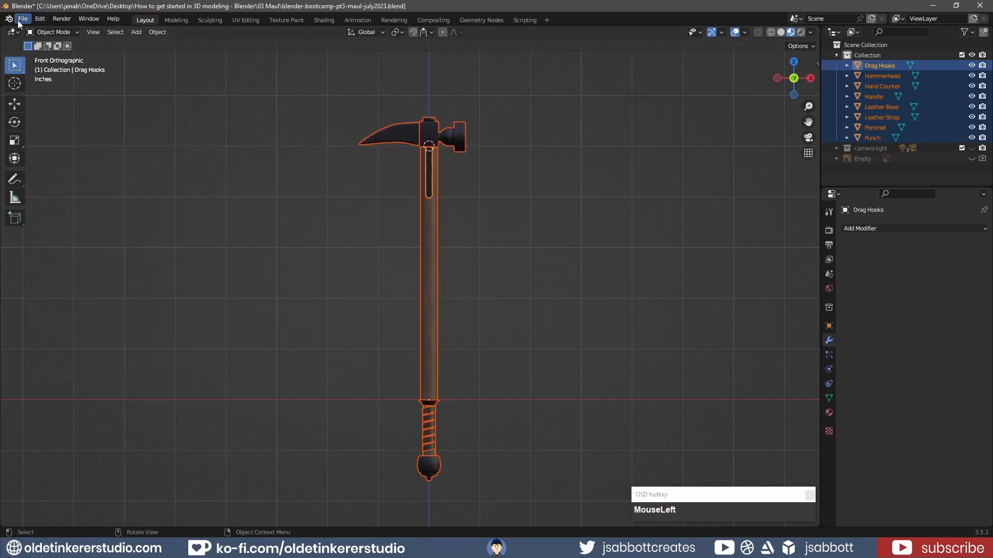
click(23, 19)
mouse_move(69, 172)
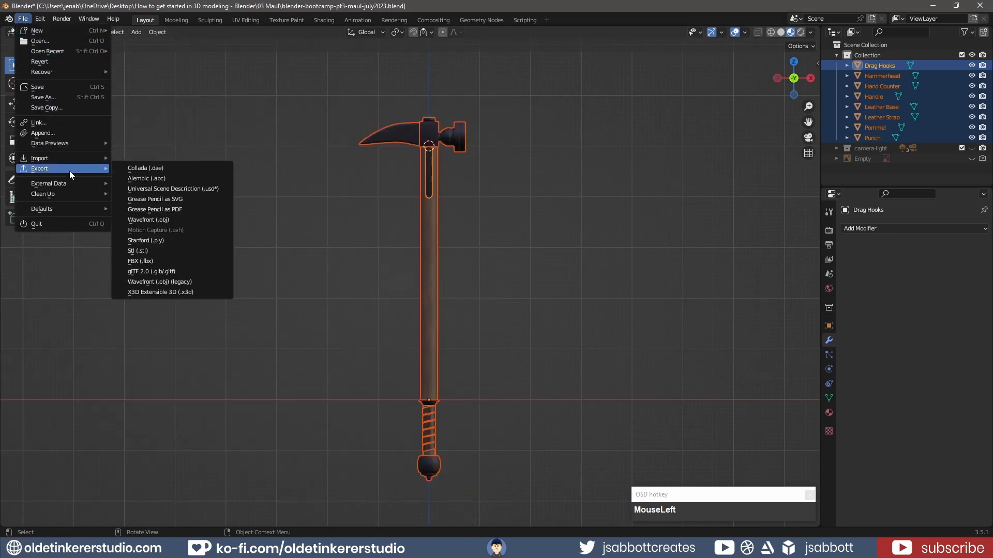
click(197, 271)
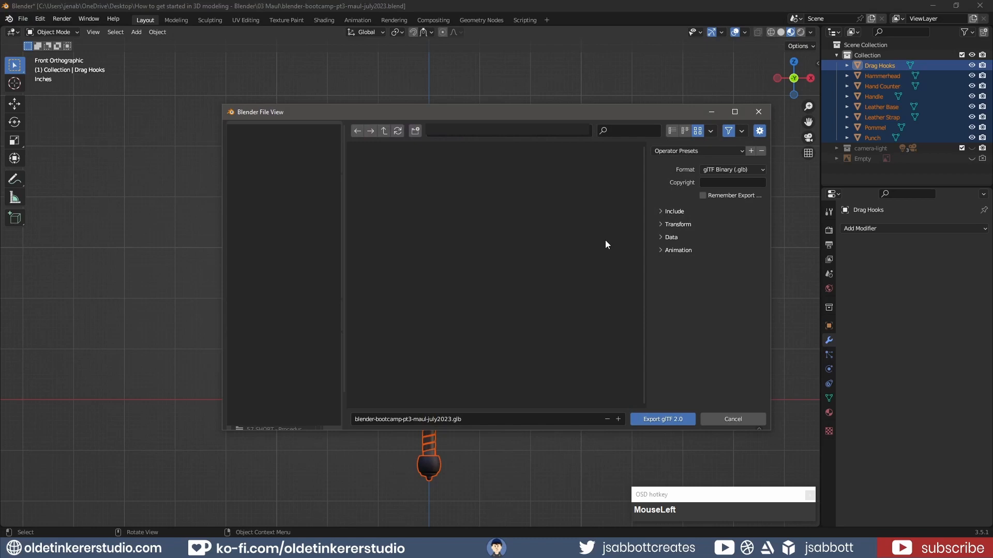
click(661, 212)
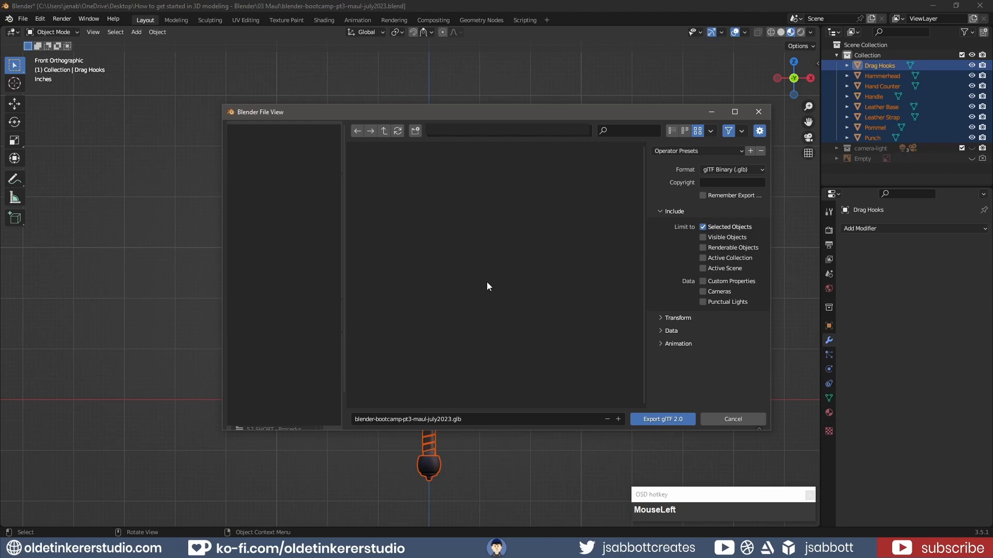
click(444, 420)
click(444, 419)
drag(451, 420, 350, 416)
text(maul)
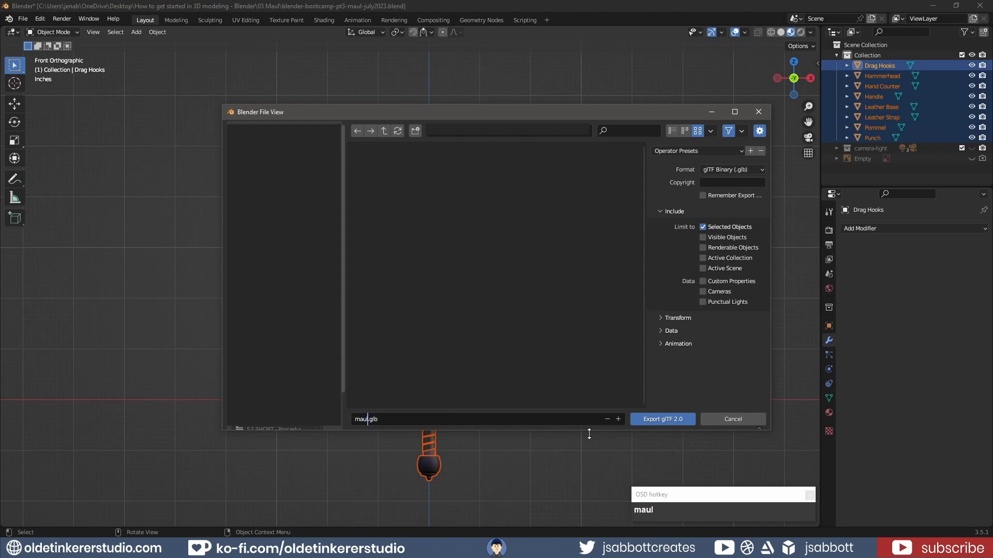
click(662, 420)
click(663, 419)
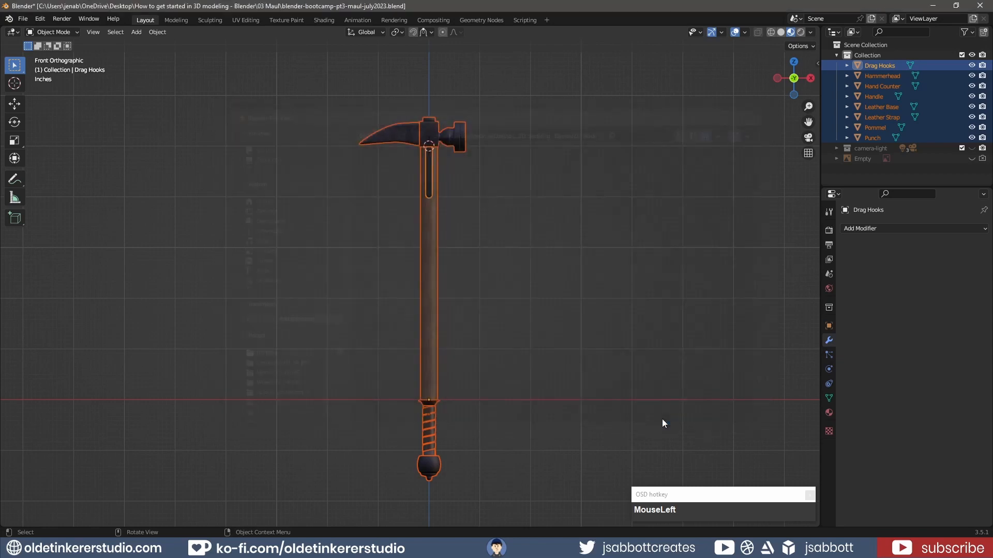